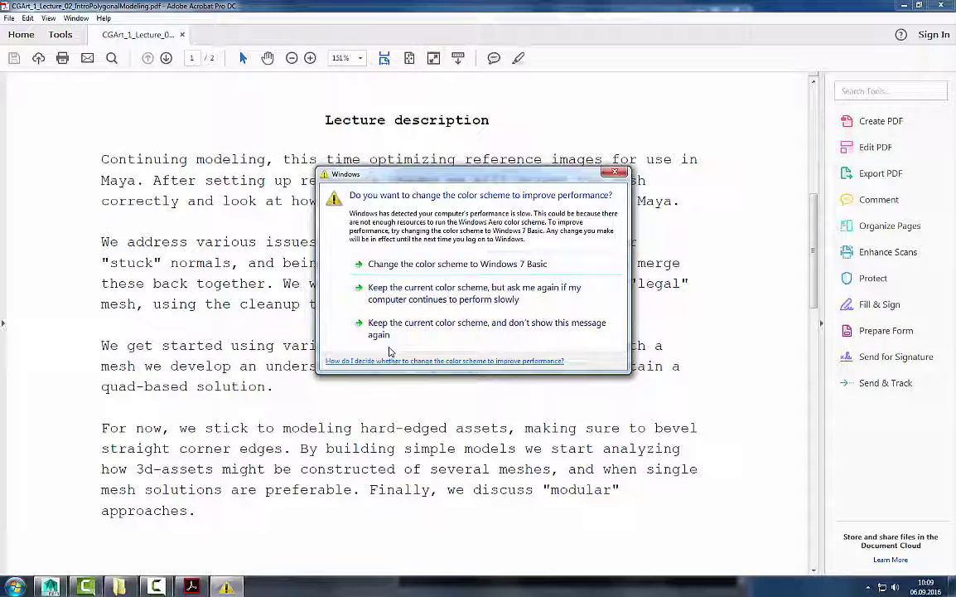
Keep the current color scheme without further messages, and read the lecture PDF from the description through the Topics covered list.
click(464, 330)
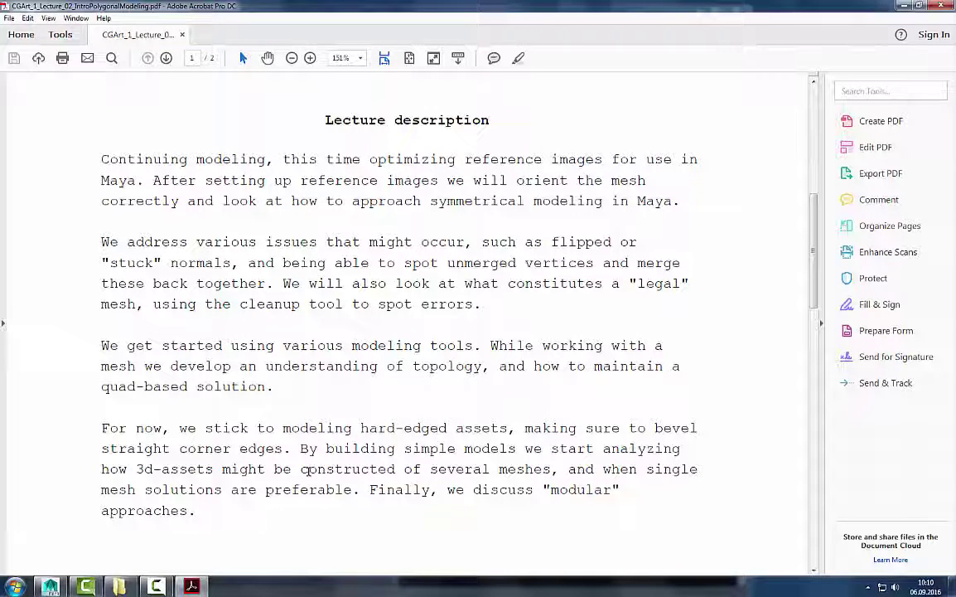
scroll(250, 456, down, 5)
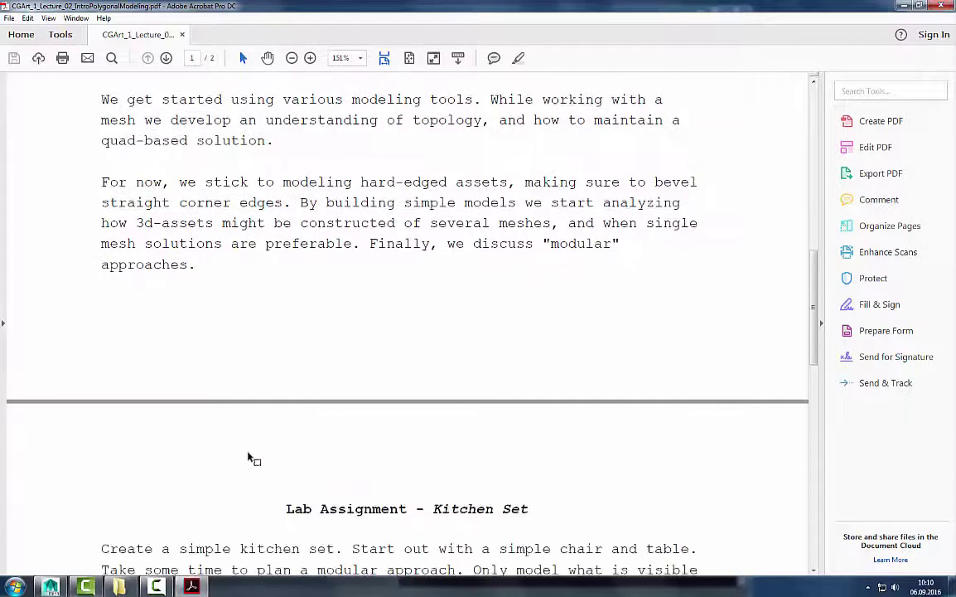
scroll(250, 458, down, 6)
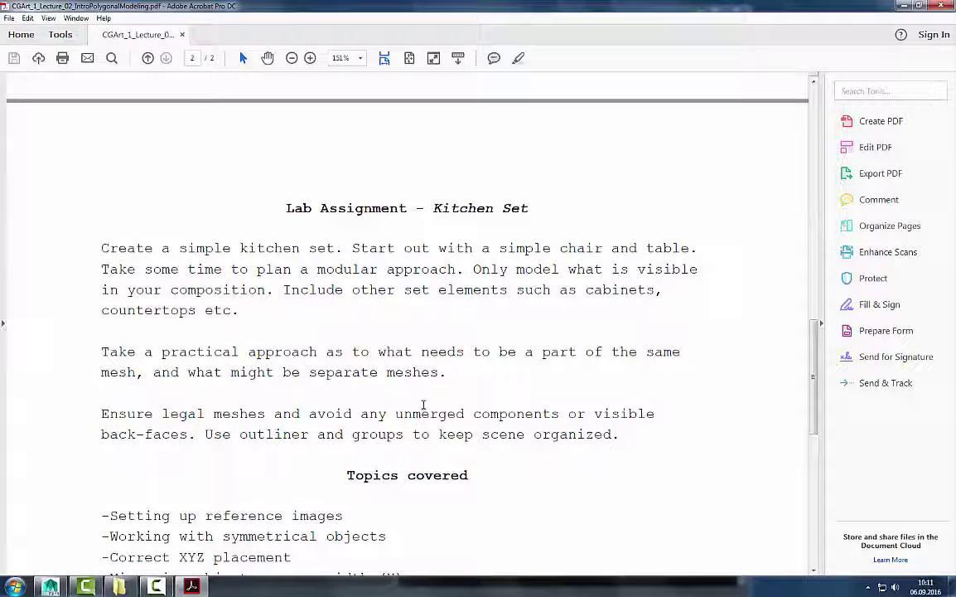
scroll(438, 362, down, 1)
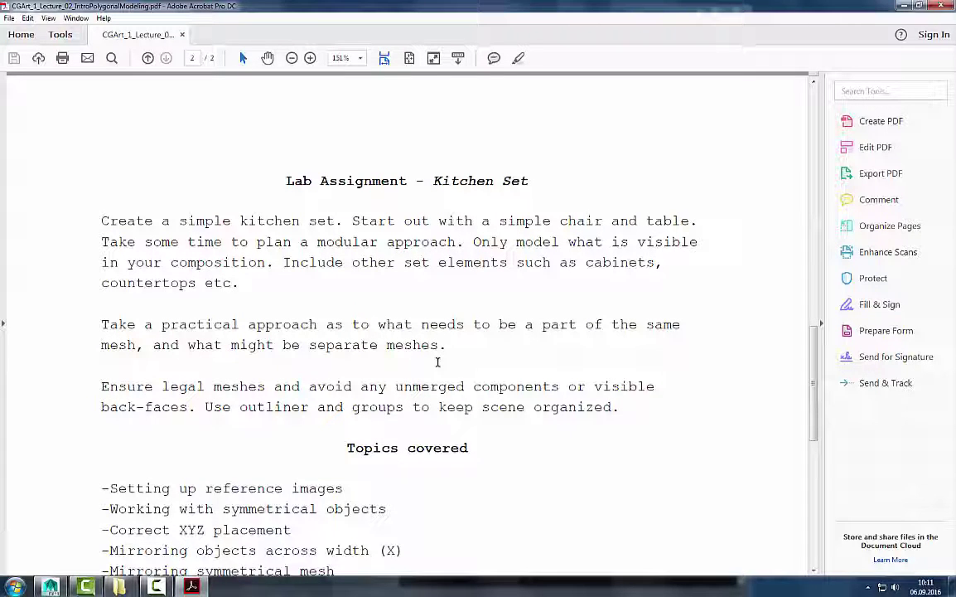
scroll(438, 361, down, 1)
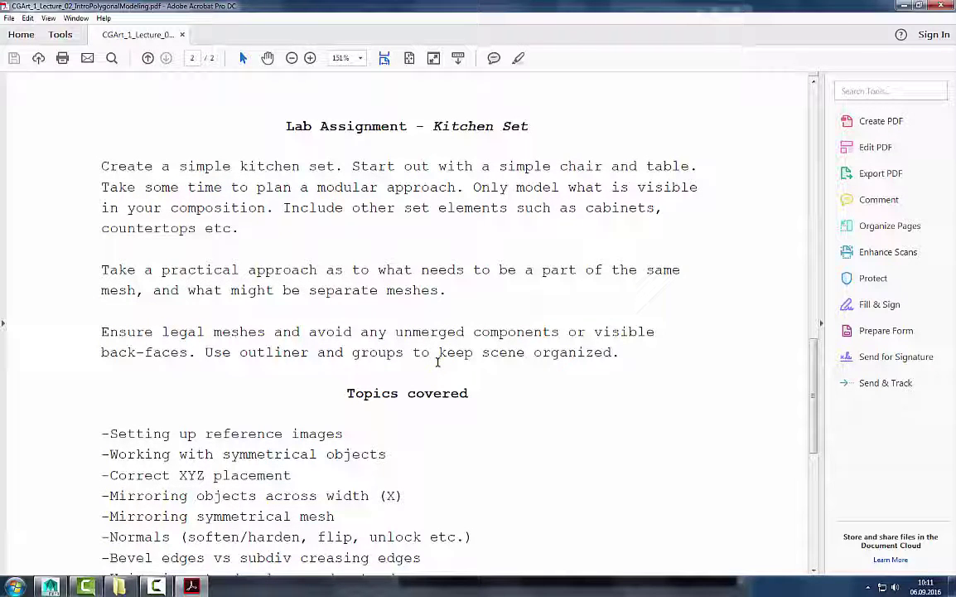
scroll(437, 361, down, 3)
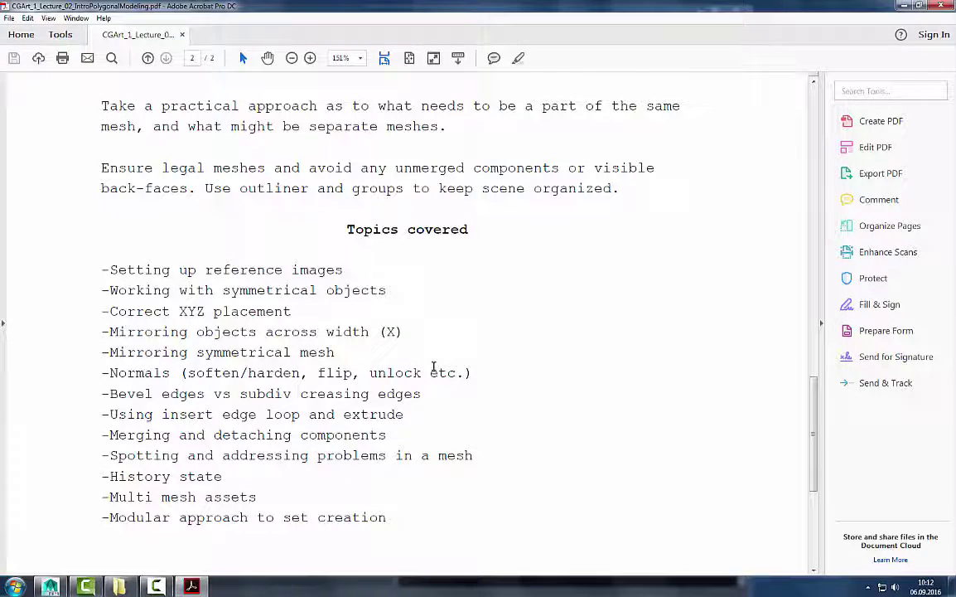
scroll(433, 368, up, 1)
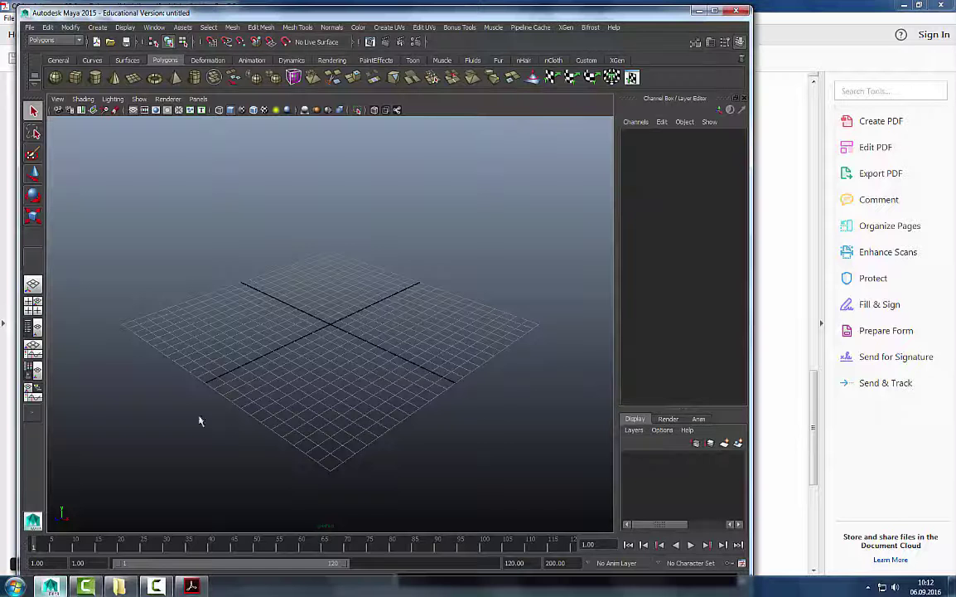
Switch to Maya and move its window toward the middle of the desktop.
drag(500, 15, 607, 27)
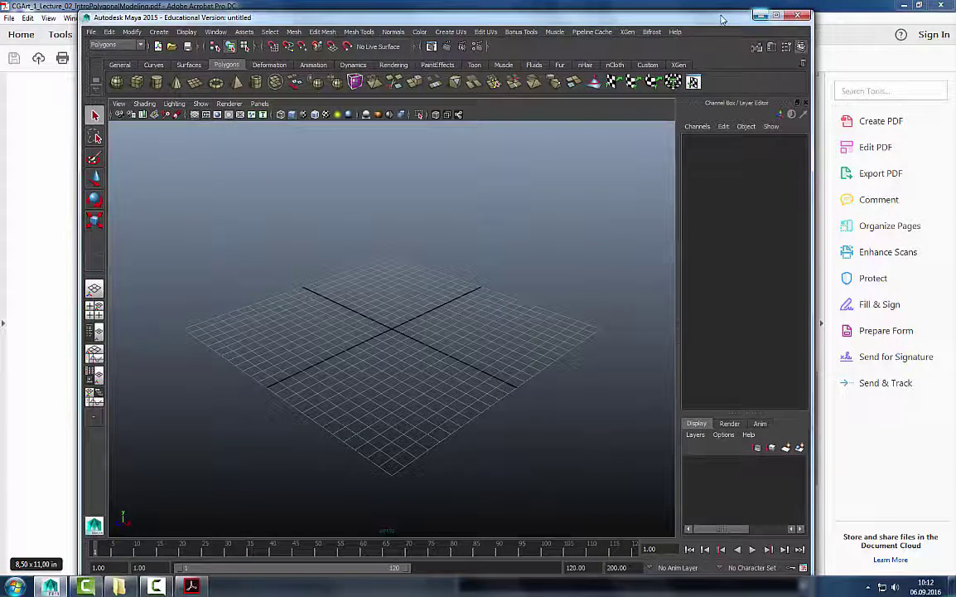
drag(724, 18, 733, 17)
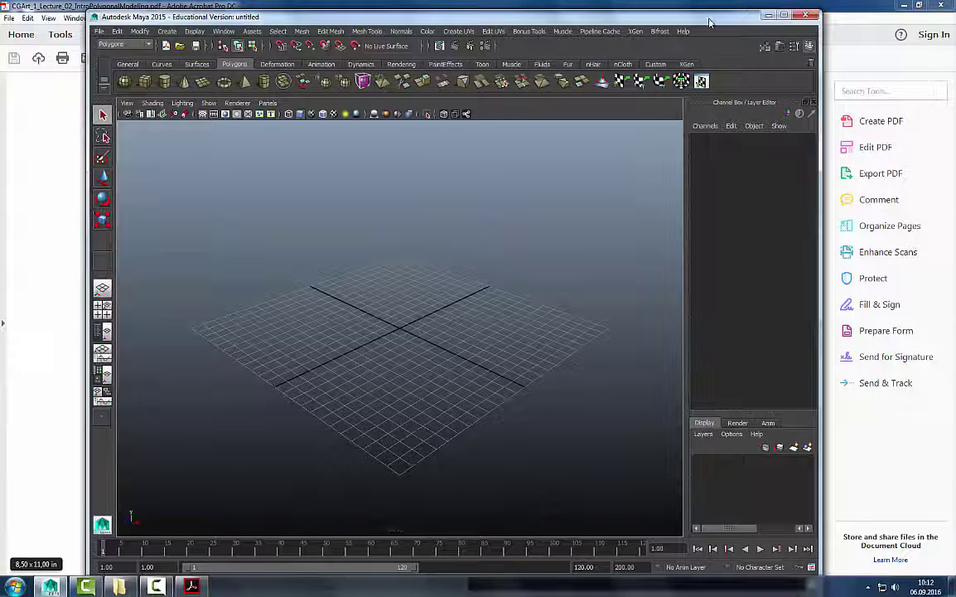
drag(710, 20, 715, 19)
Launch Google Chrome and shift its new window slightly.
click(11, 588)
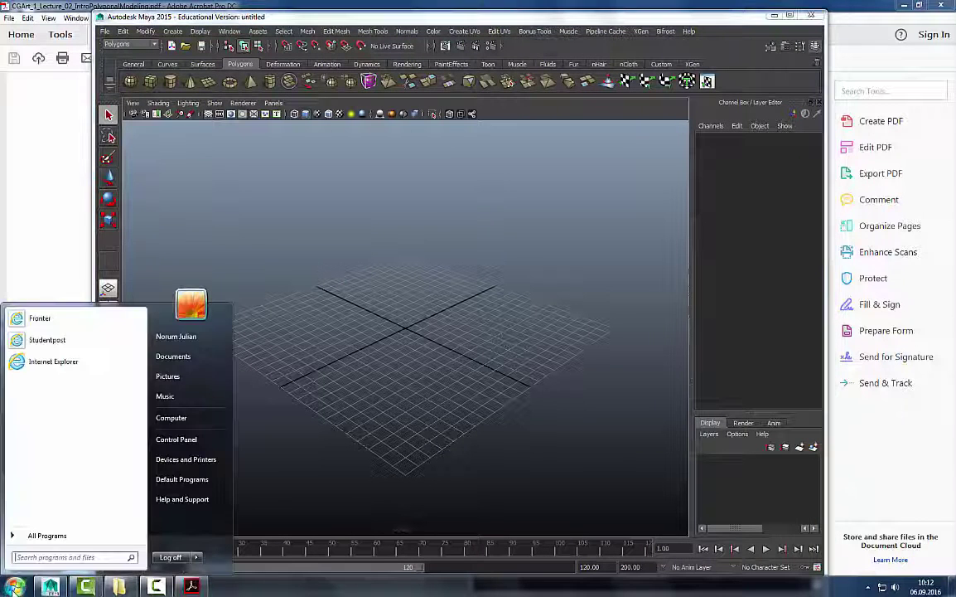
text(chrome)
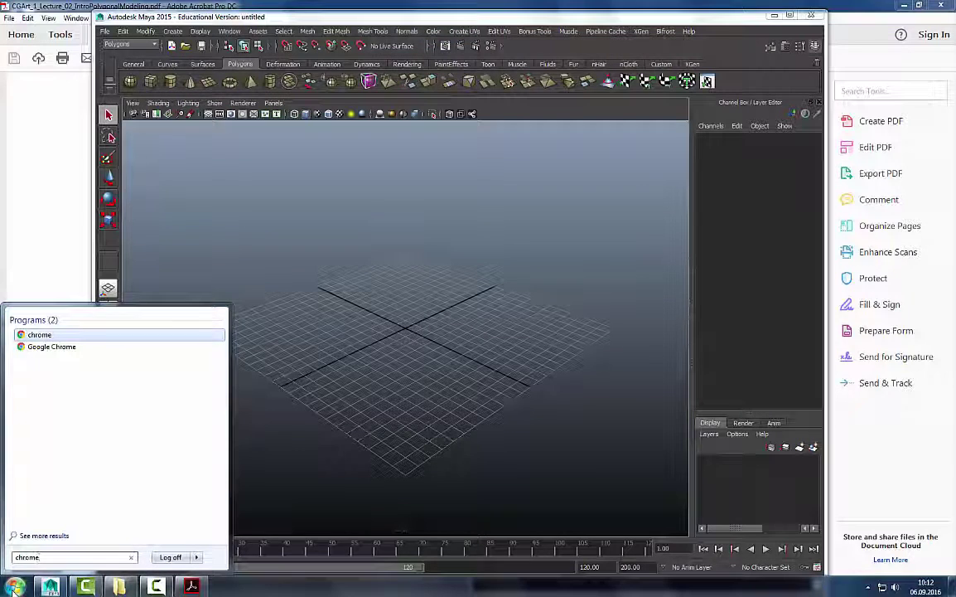
key(Return)
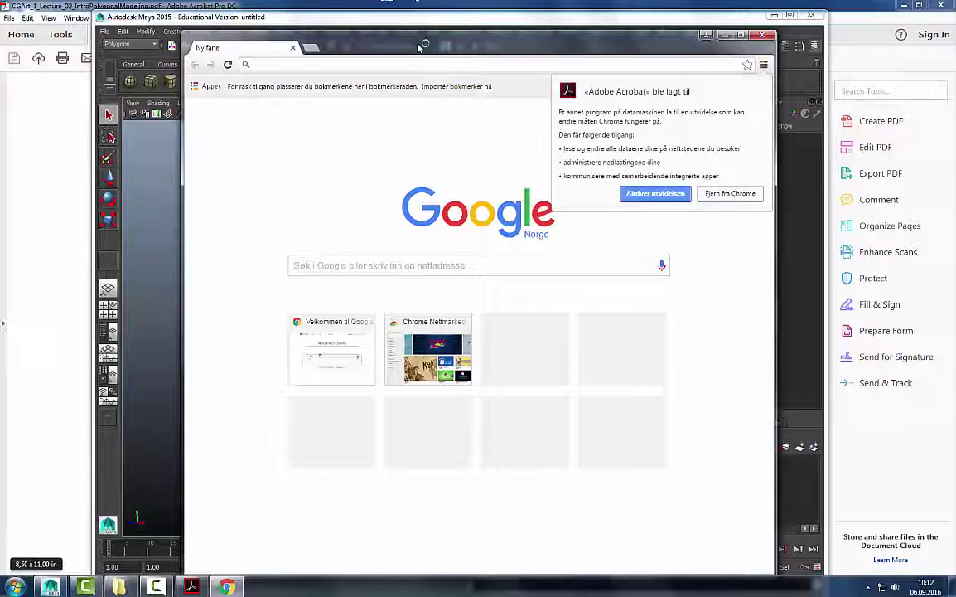
drag(525, 41, 529, 38)
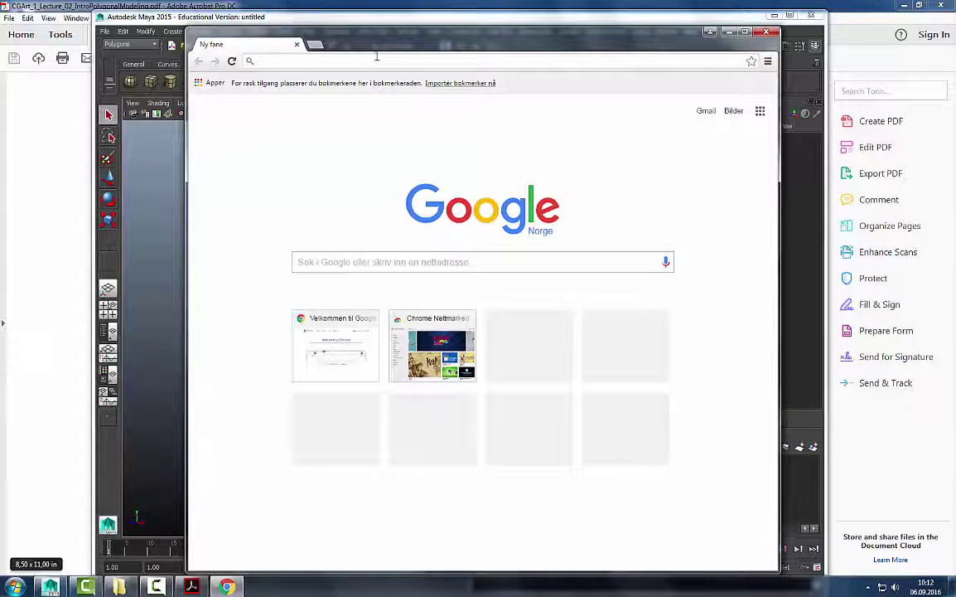
Search Google for "kitchen chair" and show the image results.
click(416, 59)
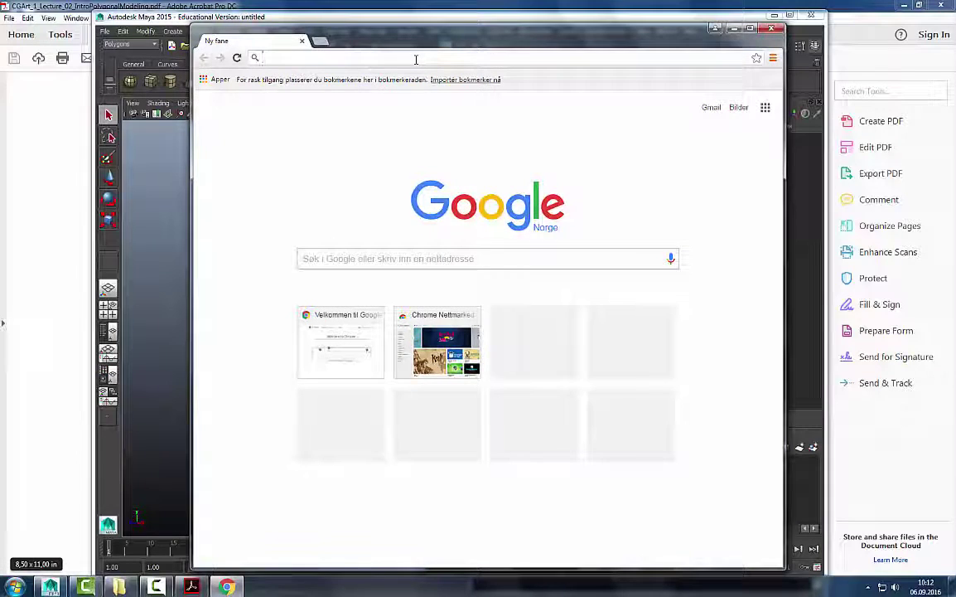
click(388, 255)
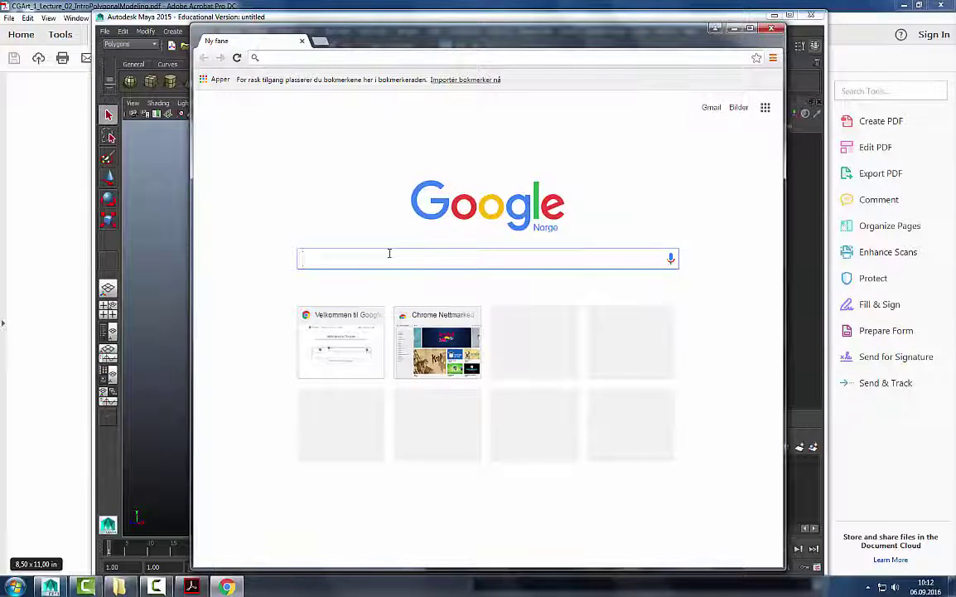
text(k)
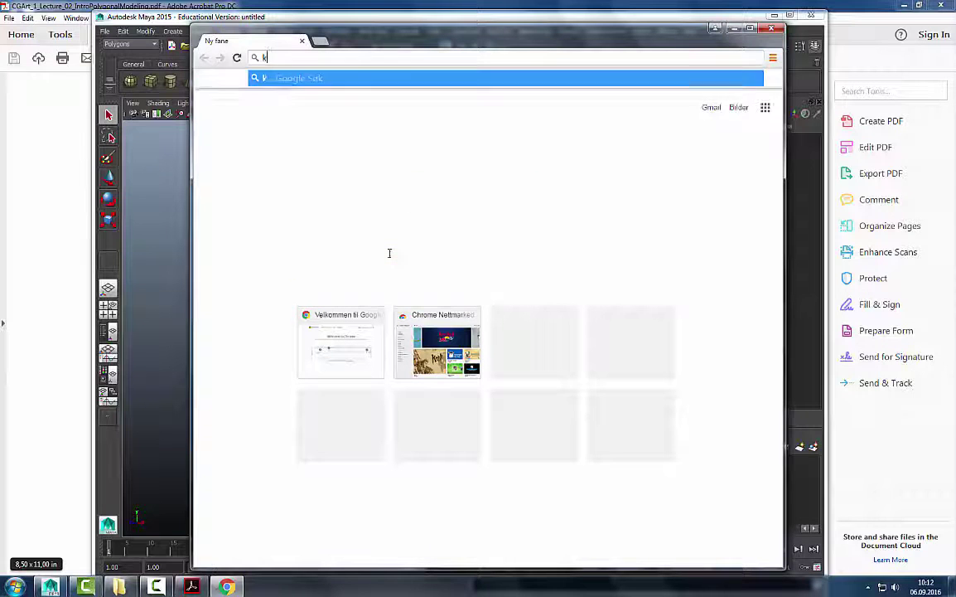
text(itchen chair)
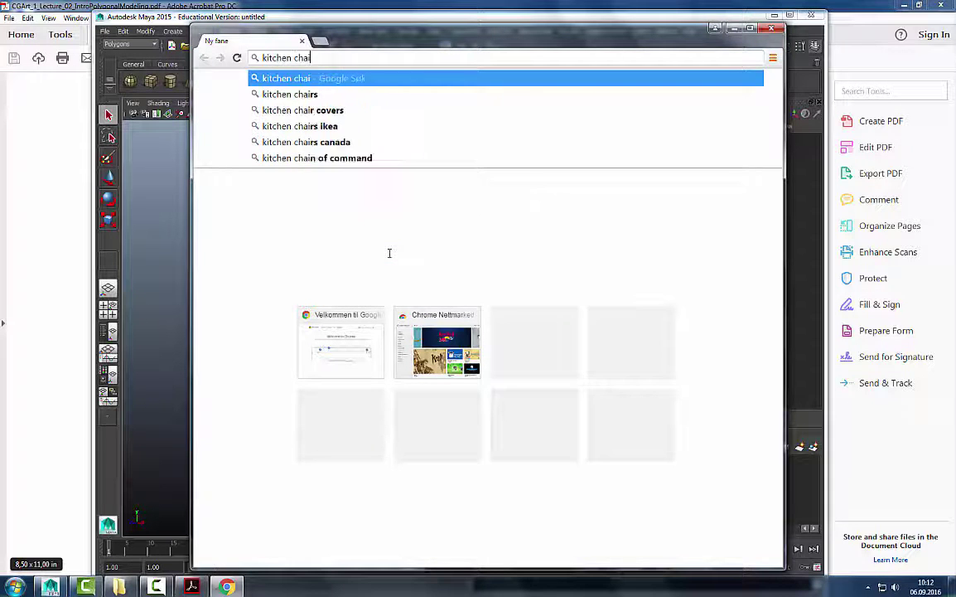
key(Return)
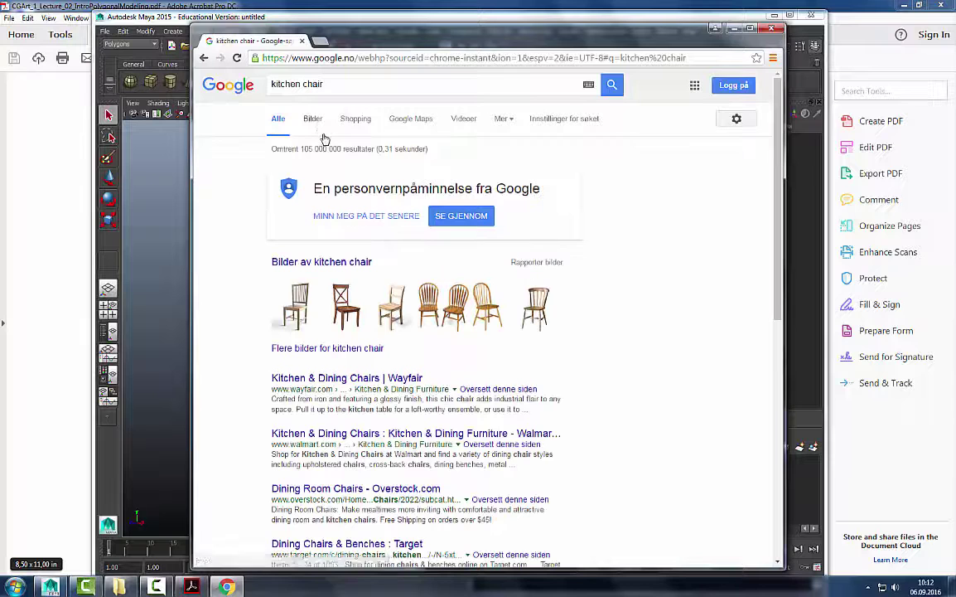
click(312, 119)
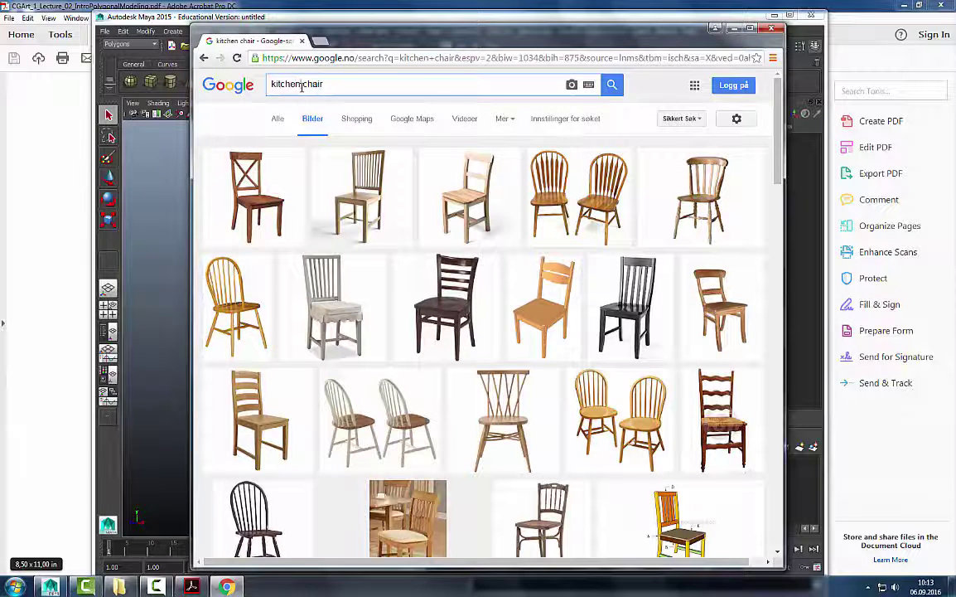
Search the images for "kitchen chair orthographic", preview a chair drawing from pinterest.com, and return to the "kitchen chair" image results.
text(ort)
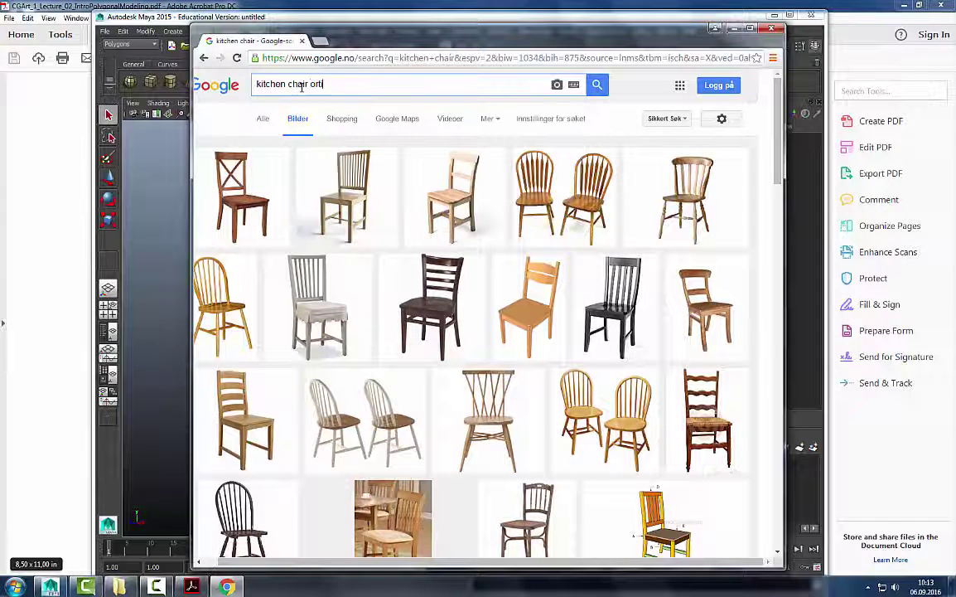
text(hographic)
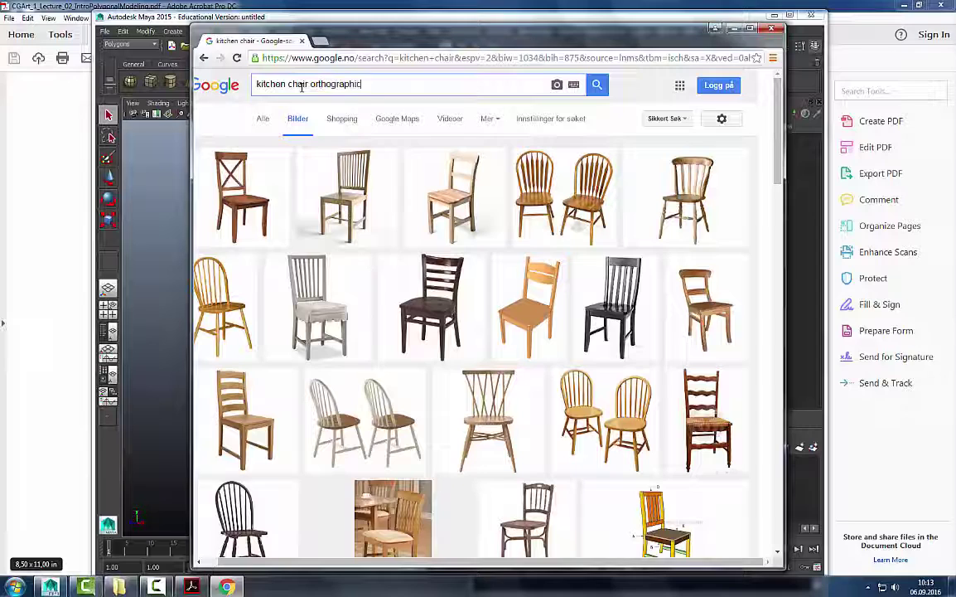
key(Return)
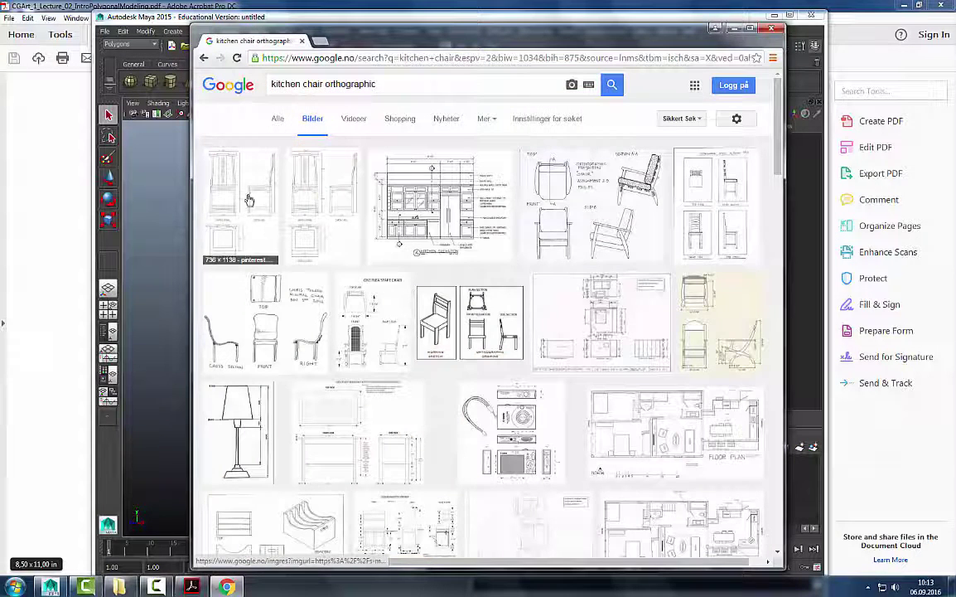
click(342, 203)
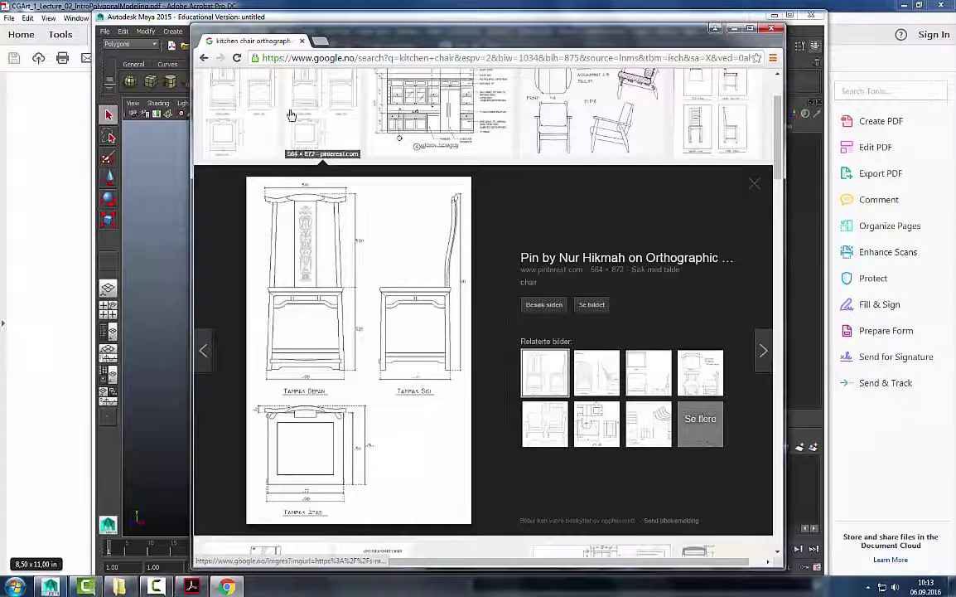
click(202, 58)
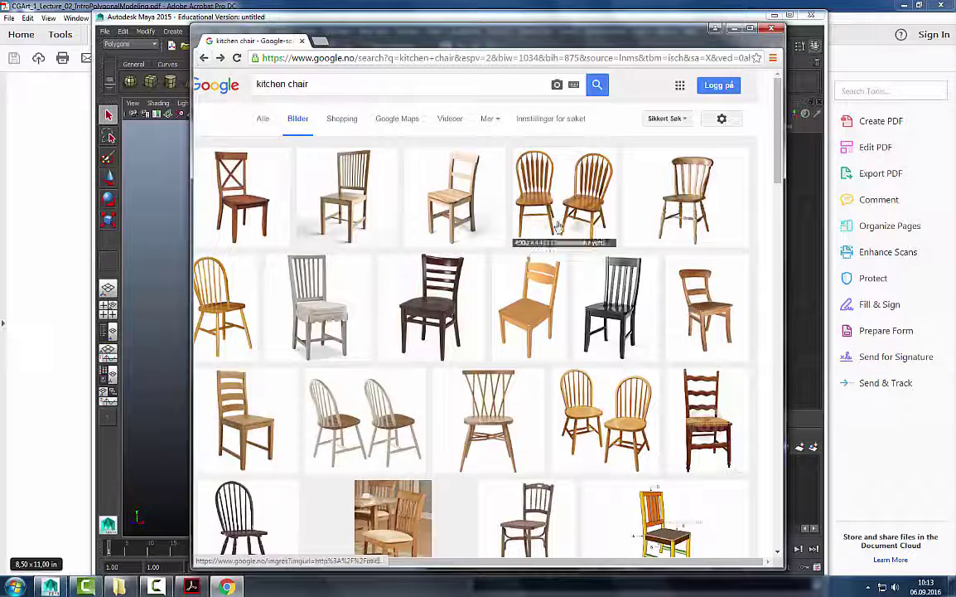
Filter the kitchen chair image results to medium size (Middels).
scroll(465, 285, down, 1)
scroll(467, 291, up, 1)
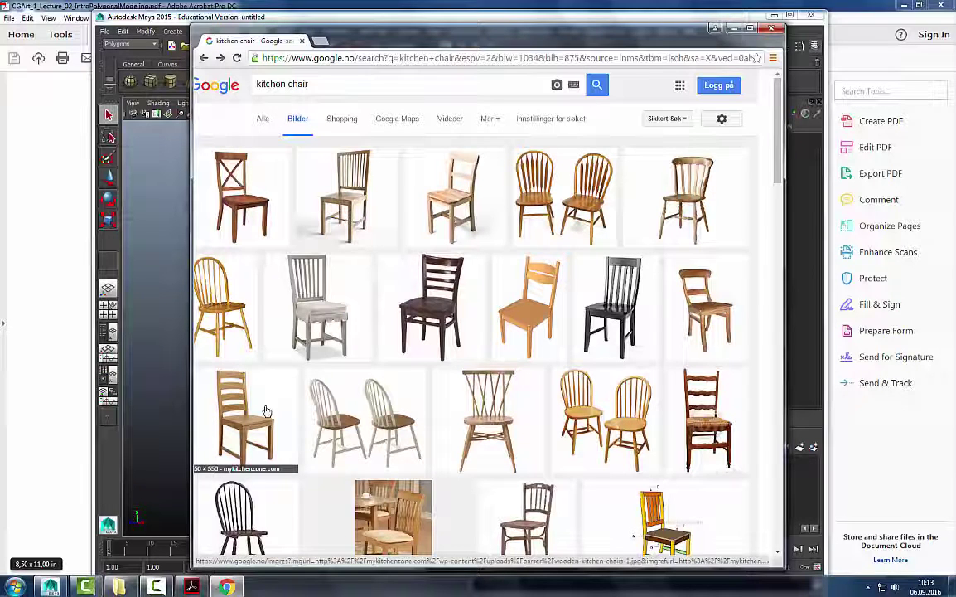
click(544, 121)
click(271, 150)
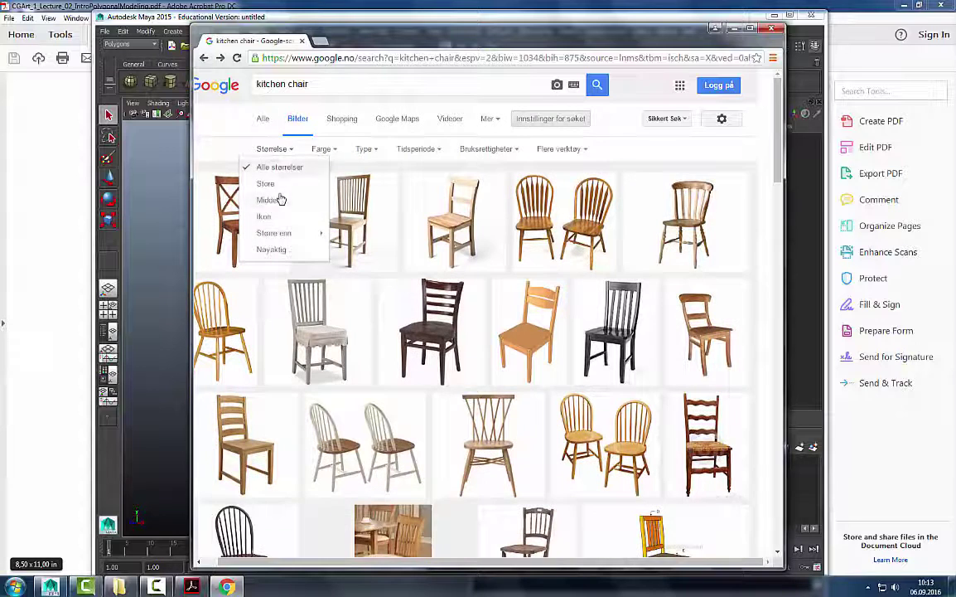
click(280, 200)
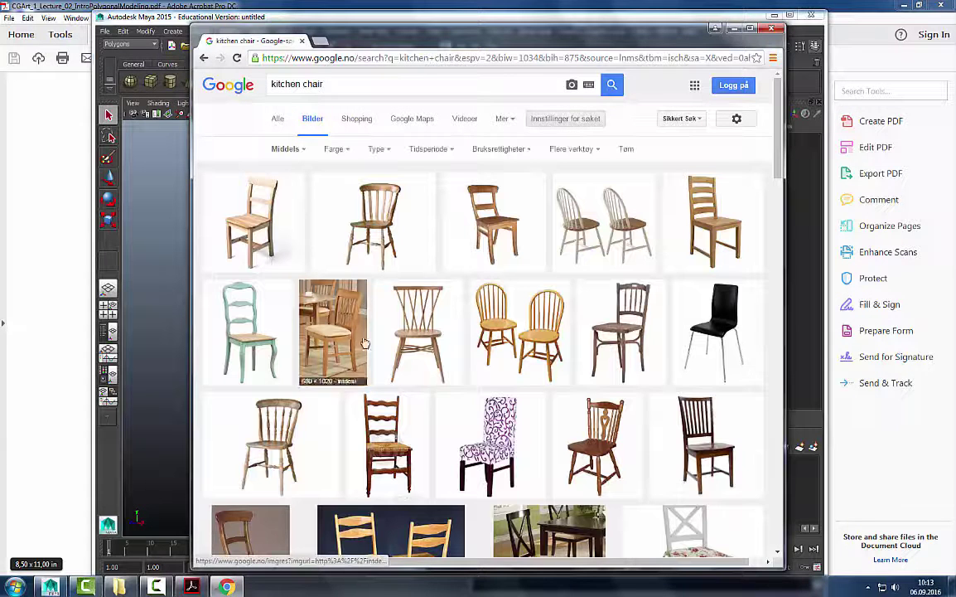
View the wooden ladder-back chair image from mykitchenzone.com at full size and start saving it to disk.
click(706, 227)
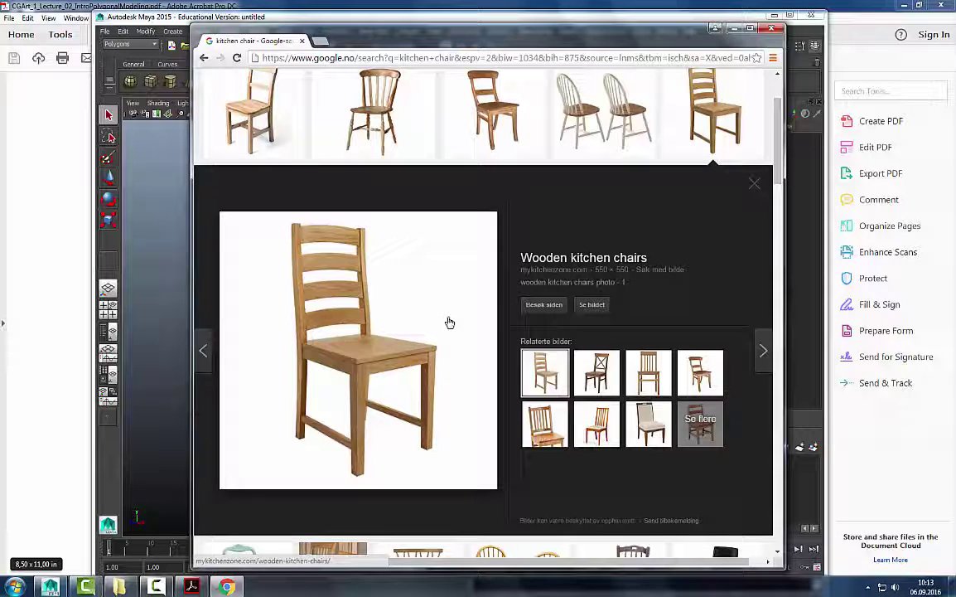
click(595, 308)
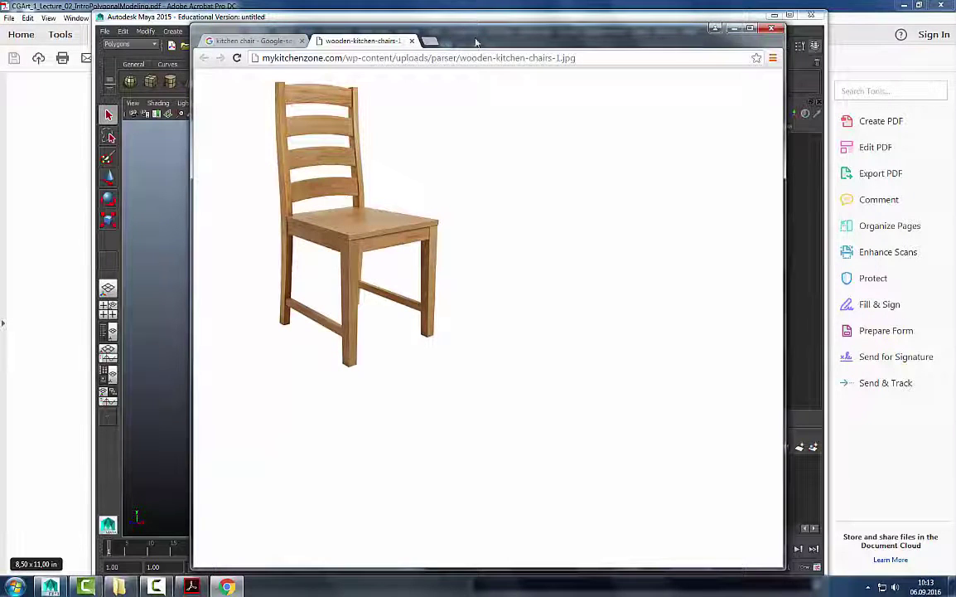
right_click(375, 243)
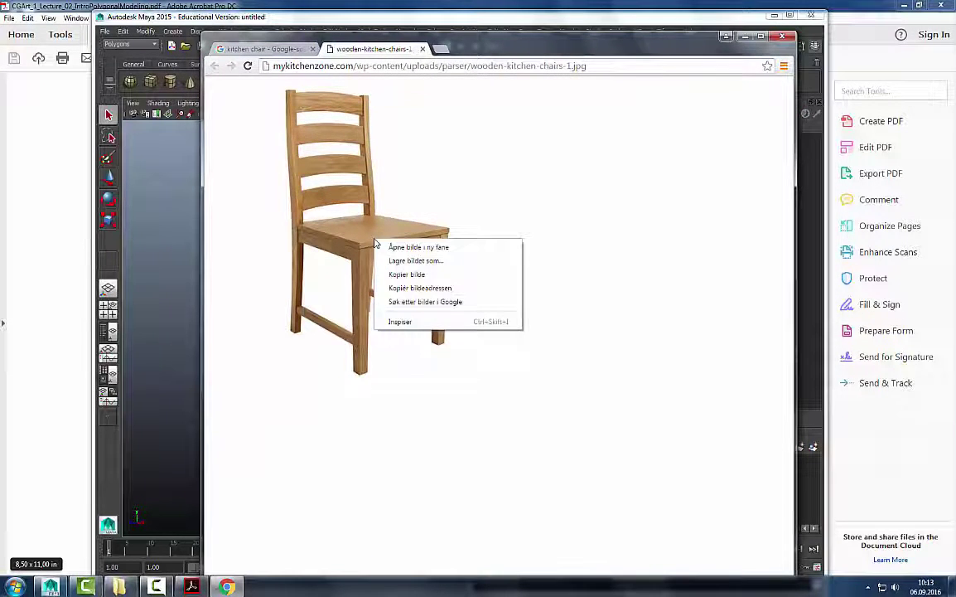
click(445, 261)
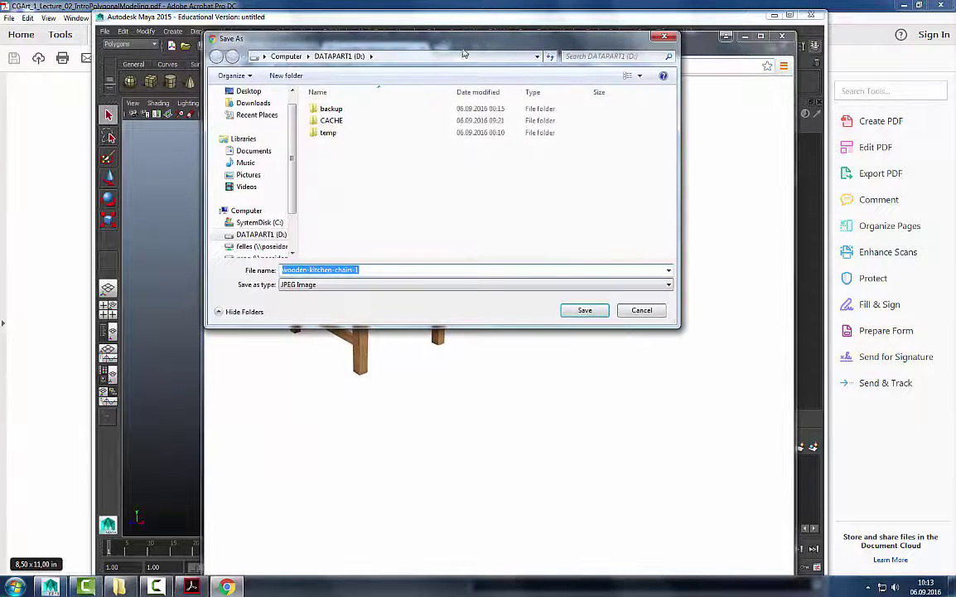
Browse the save location to the ProjectFiles folder under teaching, 3D_VFX_Lectures, CG-Art-1_VFX1010.
click(538, 57)
click(344, 69)
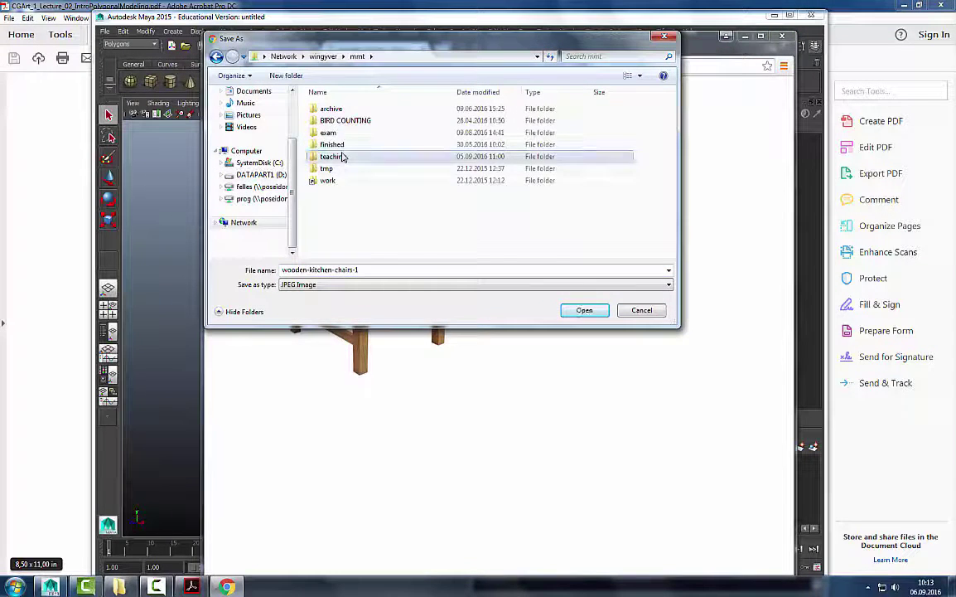
double_click(343, 156)
double_click(390, 169)
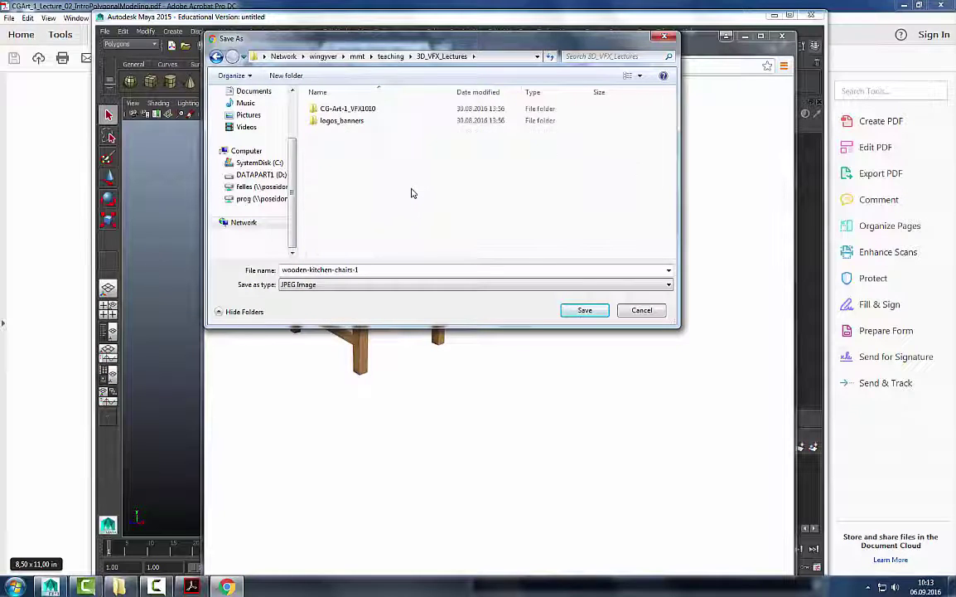
double_click(372, 109)
click(354, 122)
double_click(353, 123)
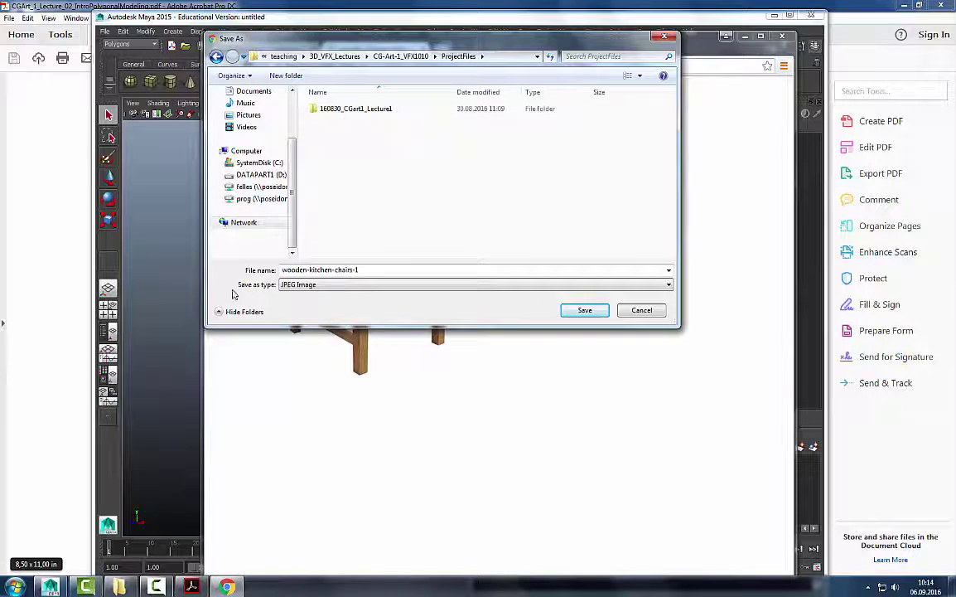
Switch to Maya and start a new project in the Project Window, beginning its name with 160906_.
click(164, 243)
click(105, 31)
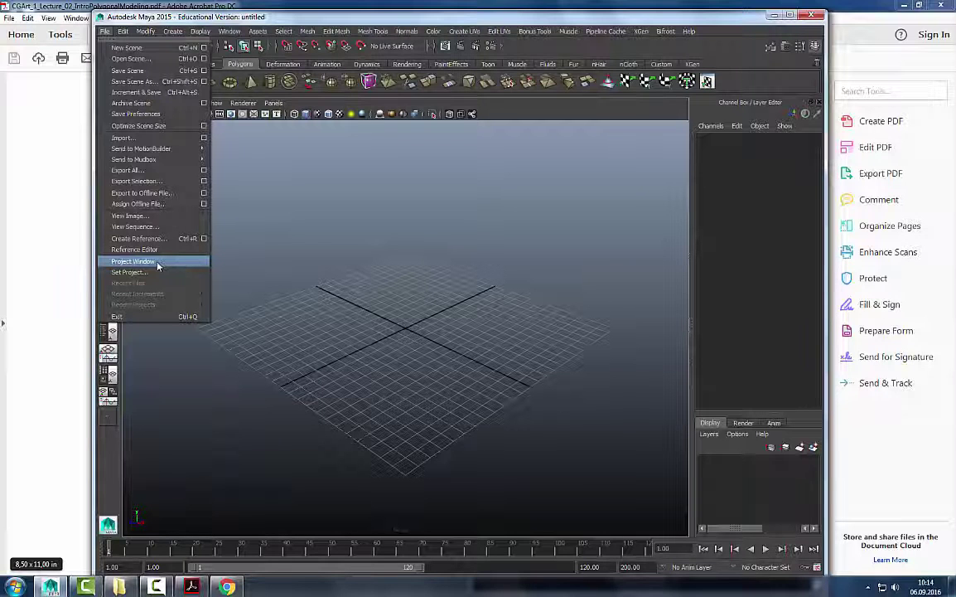
click(157, 262)
click(617, 233)
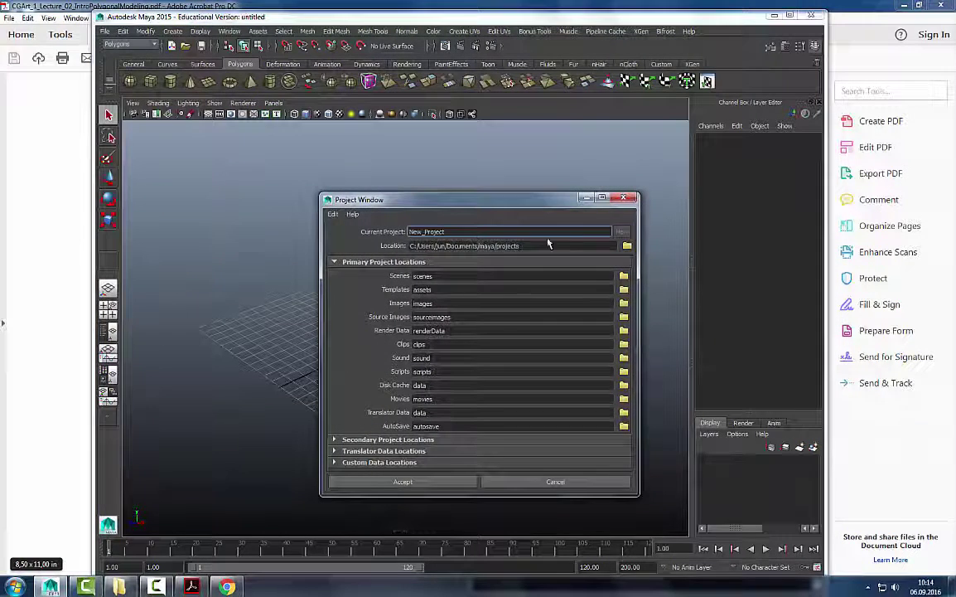
double_click(466, 231)
text(160906_)
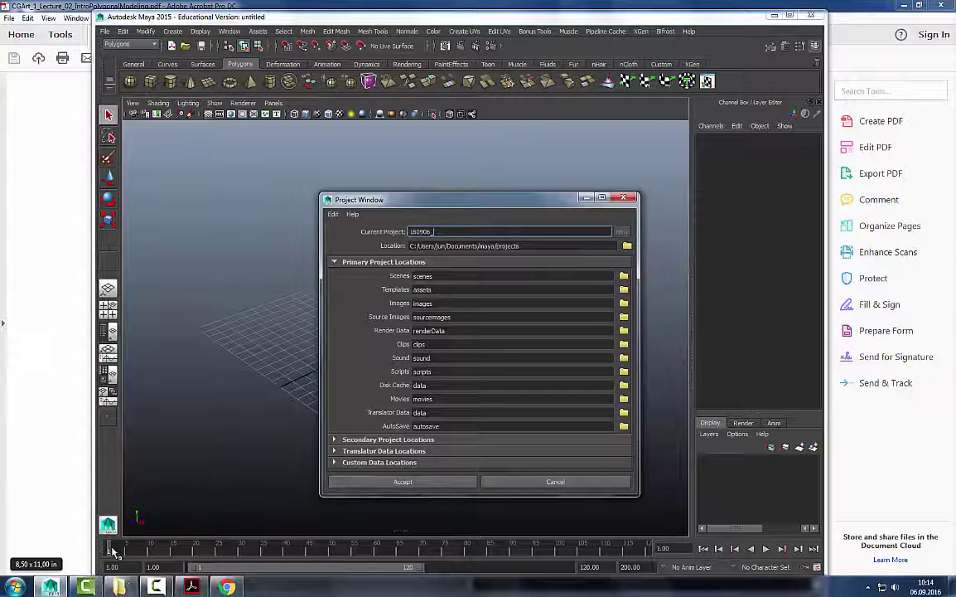
Open the ProjectFiles folder of CG-Art-1_VFX1010 in Windows Explorer to examine the naming of the existing project folder.
click(121, 587)
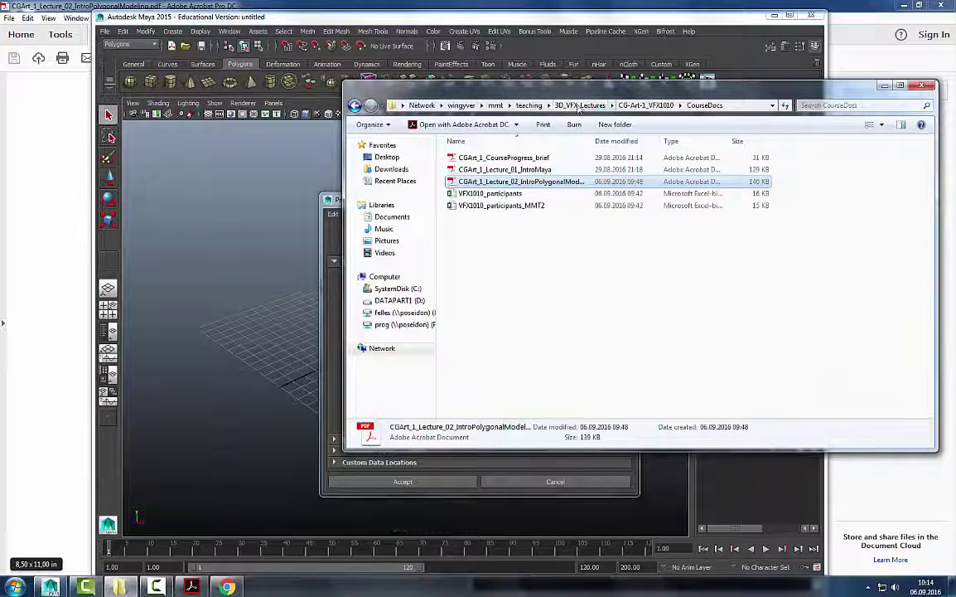
click(529, 105)
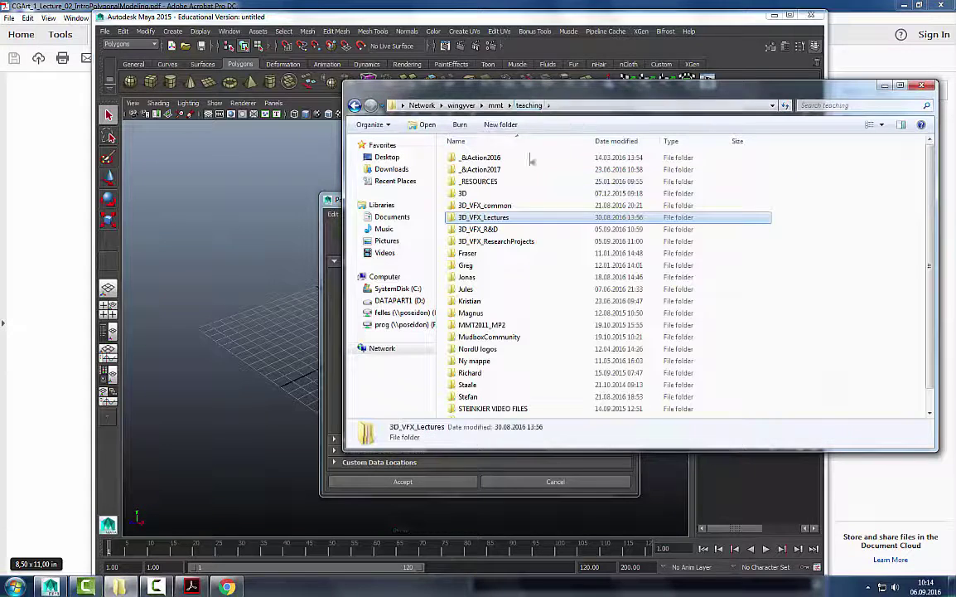
double_click(489, 218)
double_click(505, 156)
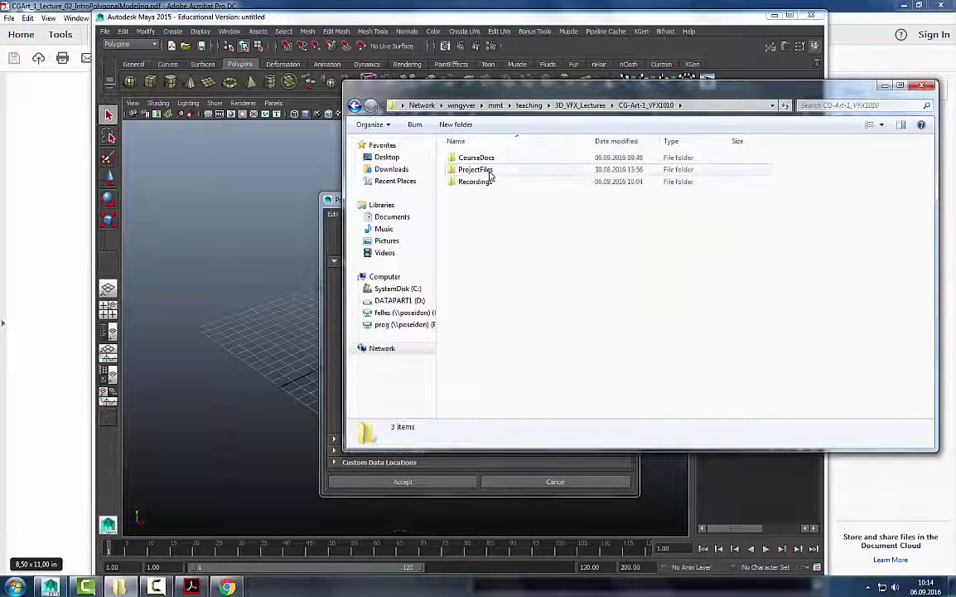
double_click(490, 171)
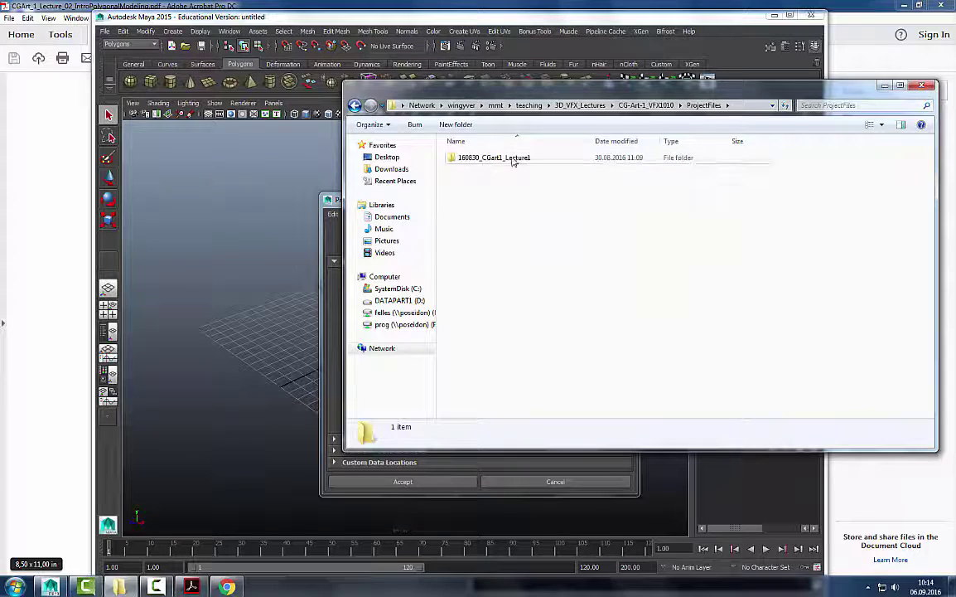
drag(678, 89, 877, 82)
Complete the new project's name as 160906_CGart1_Lecture2, following the naming of the Lecture1 folder.
click(459, 232)
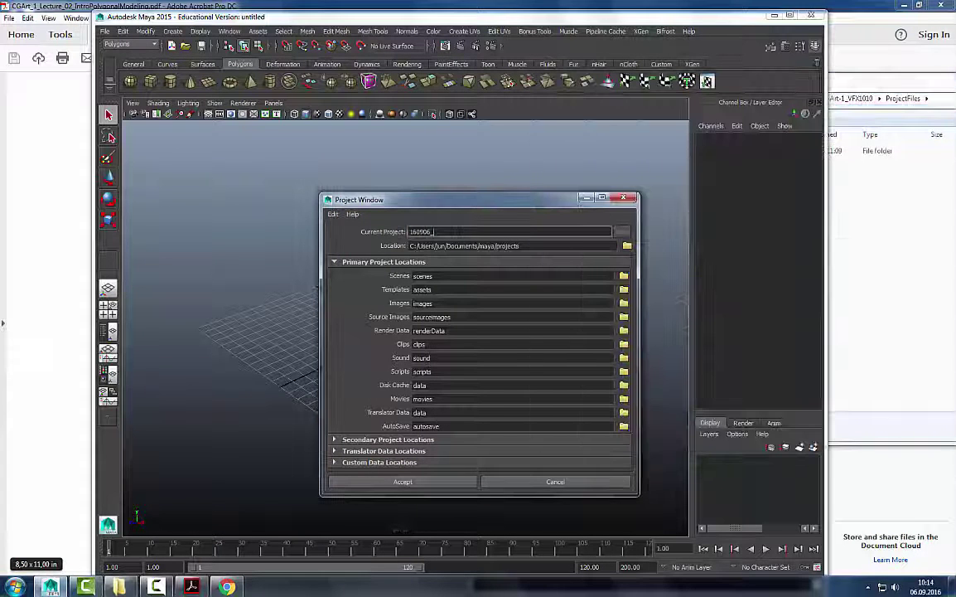
text(CG)
click(881, 272)
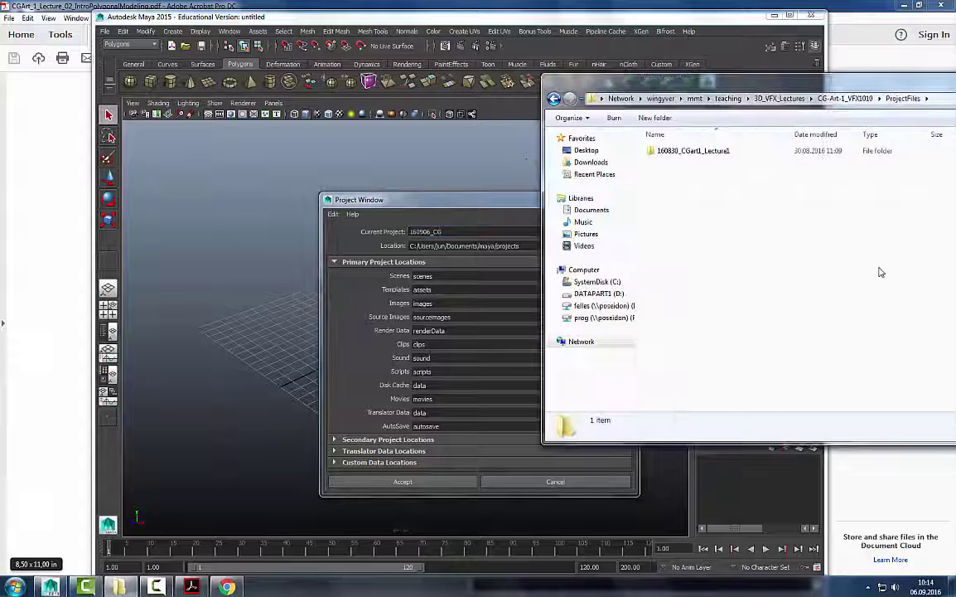
click(452, 212)
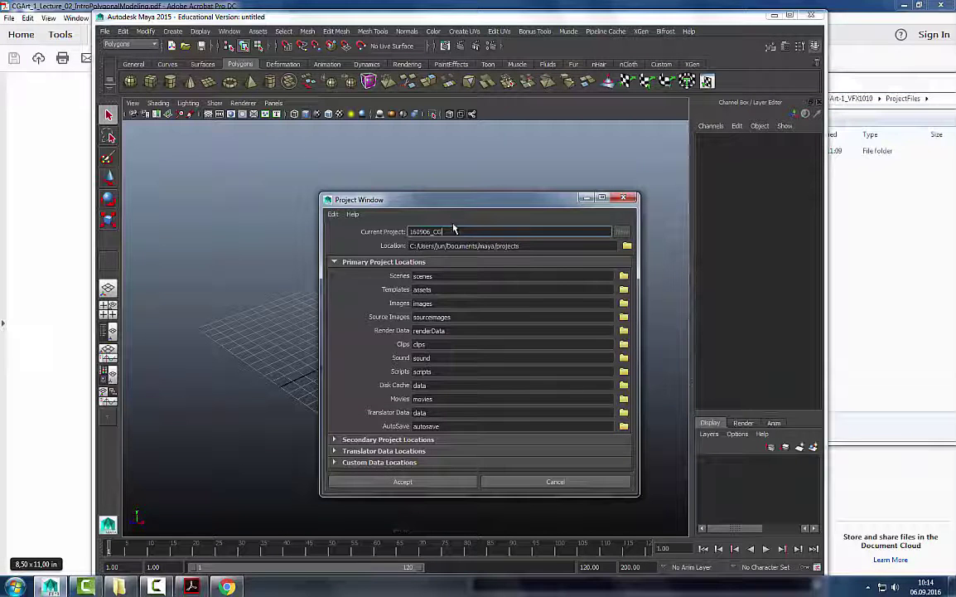
text(art_1)
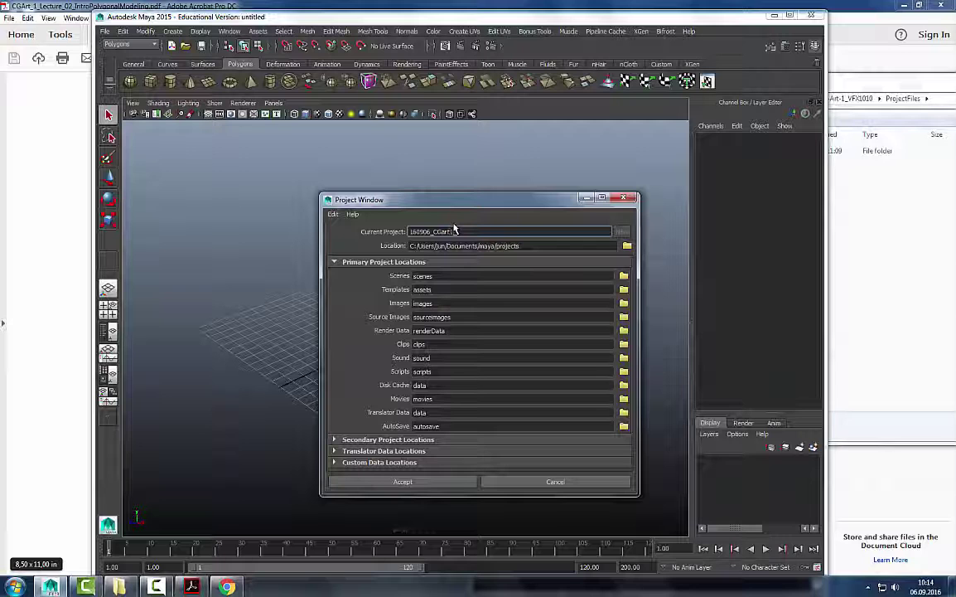
text(_Lecture2)
click(901, 211)
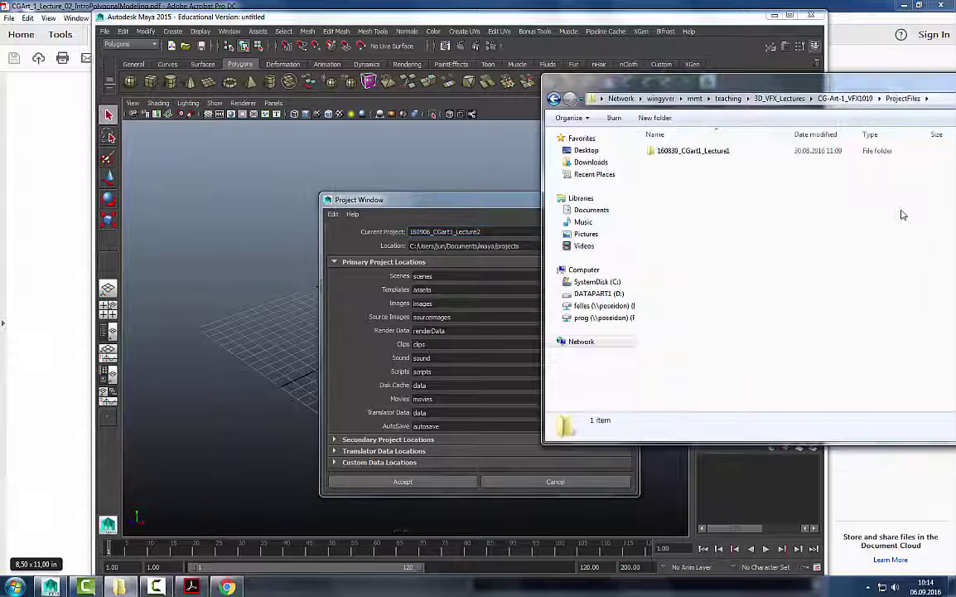
click(434, 203)
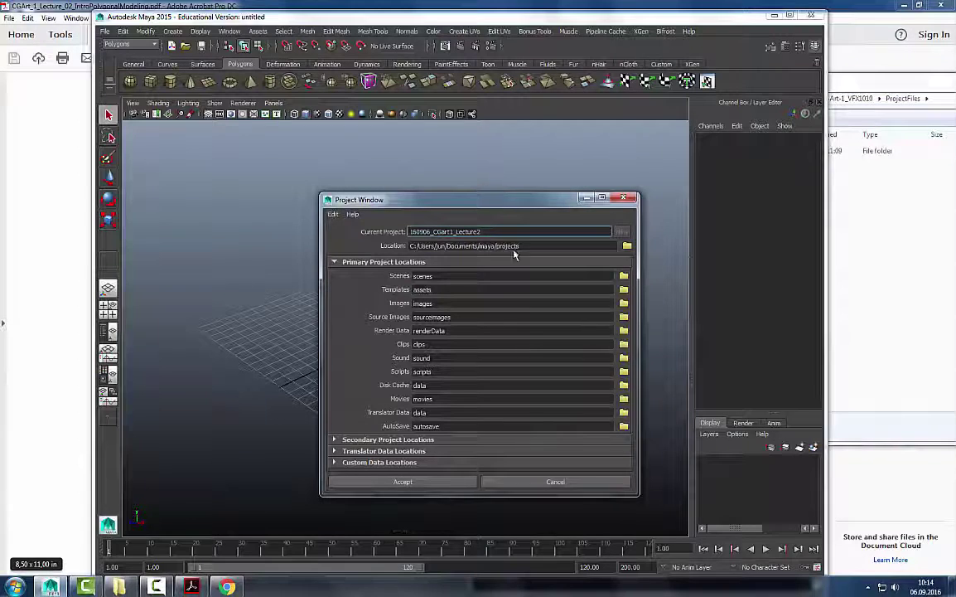
Browse for the project location and enter the network path \\wingyver\mmt.
click(627, 247)
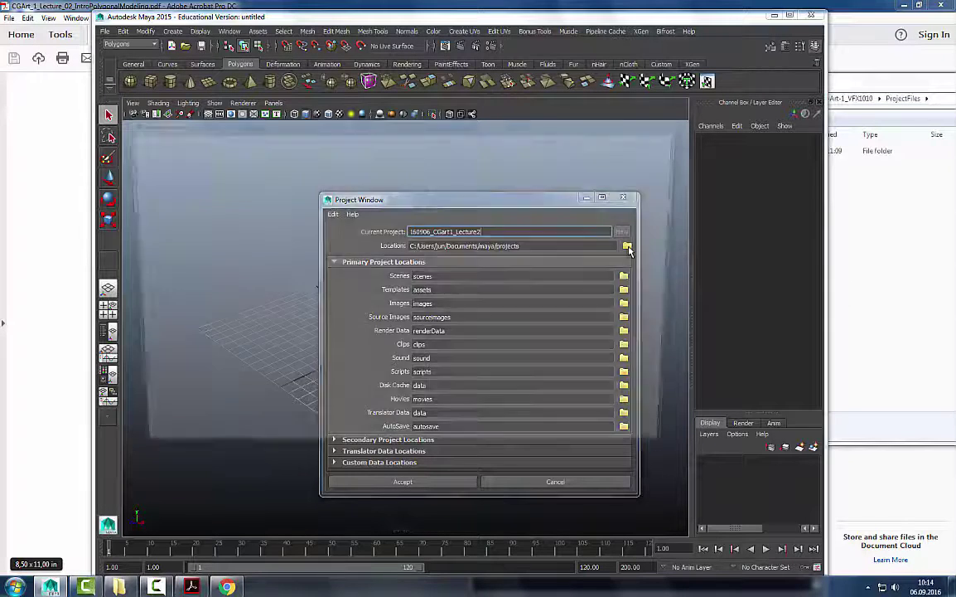
click(586, 143)
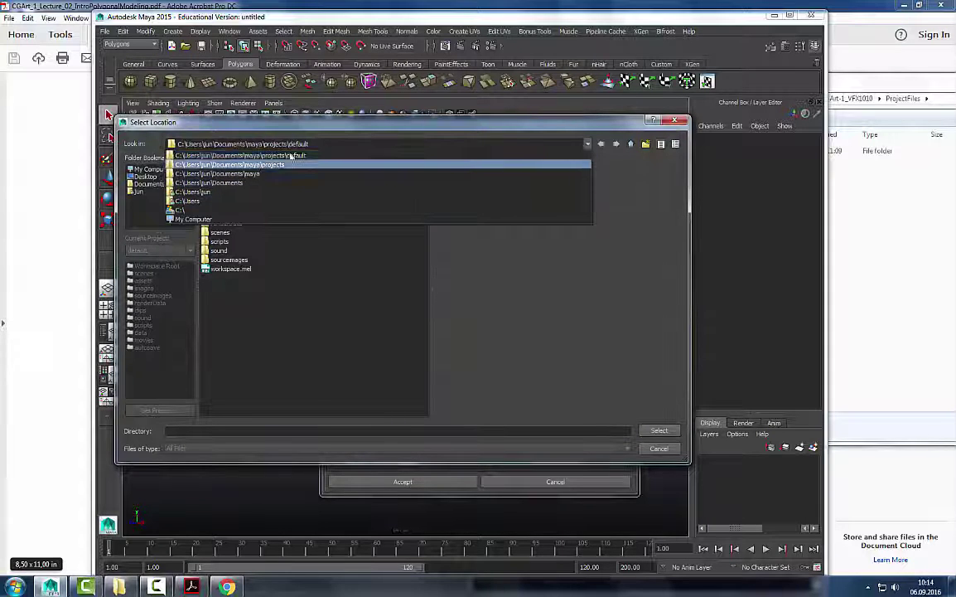
click(194, 218)
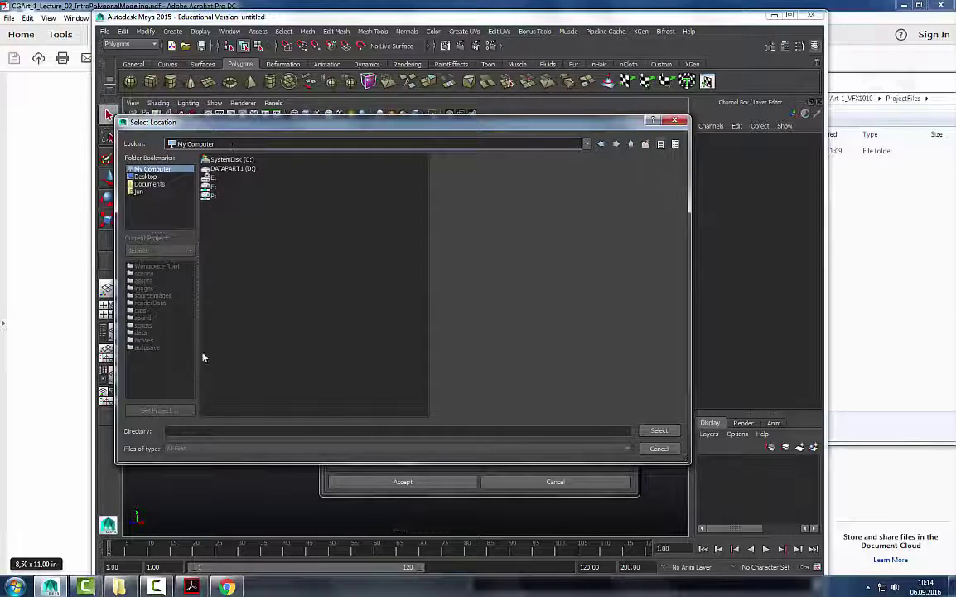
right_click(275, 280)
click(215, 263)
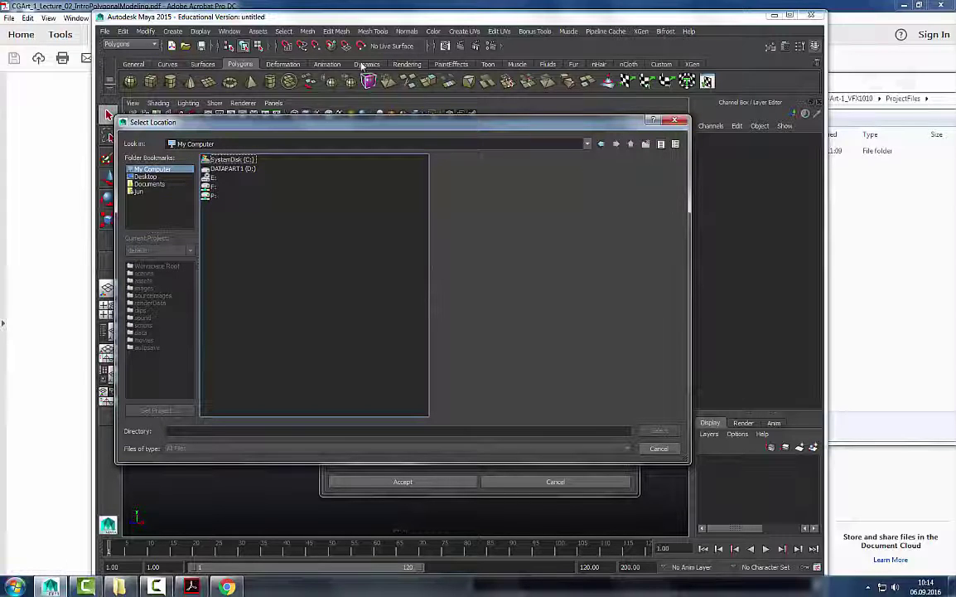
drag(221, 144, 178, 152)
text(\\)
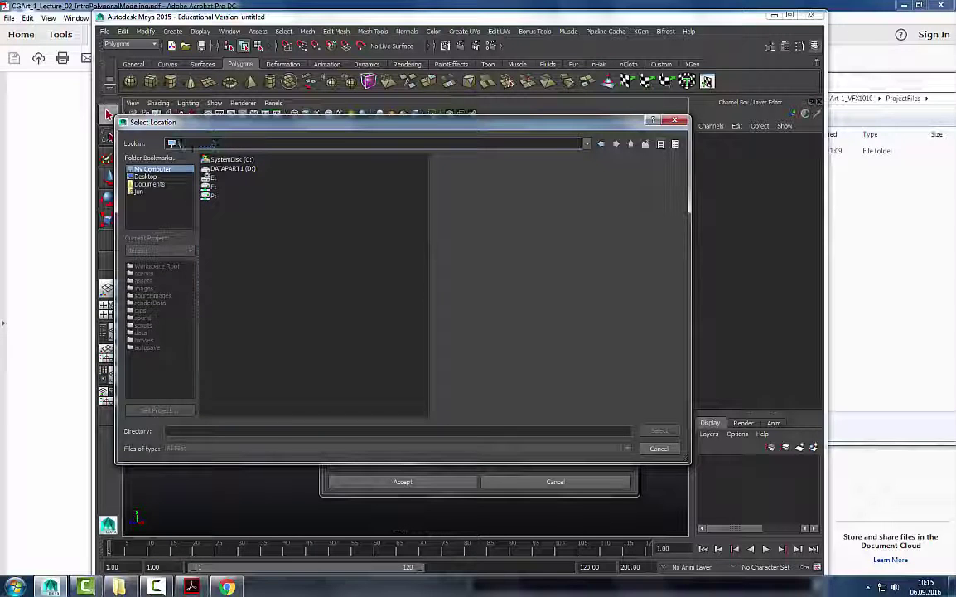
text(w)
text(ing)
text(ng\)
text(yv)
text(r\mnt)
key(Return)
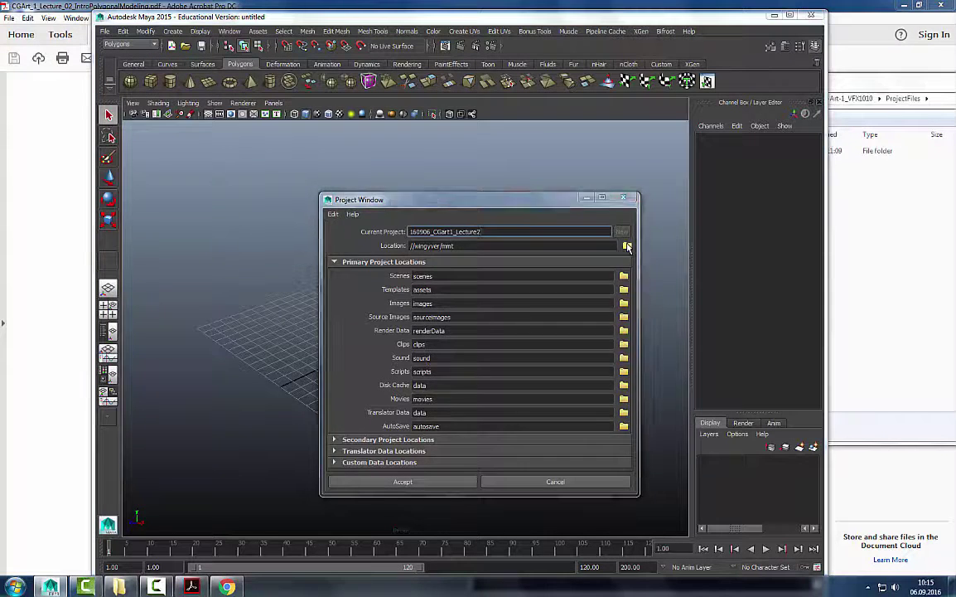
Set the project location to teaching, 3D_VFX_Lectures, CG-Art-1_VFX1010, ProjectFiles on \\wingyver\mmt and create the project.
click(626, 246)
click(373, 144)
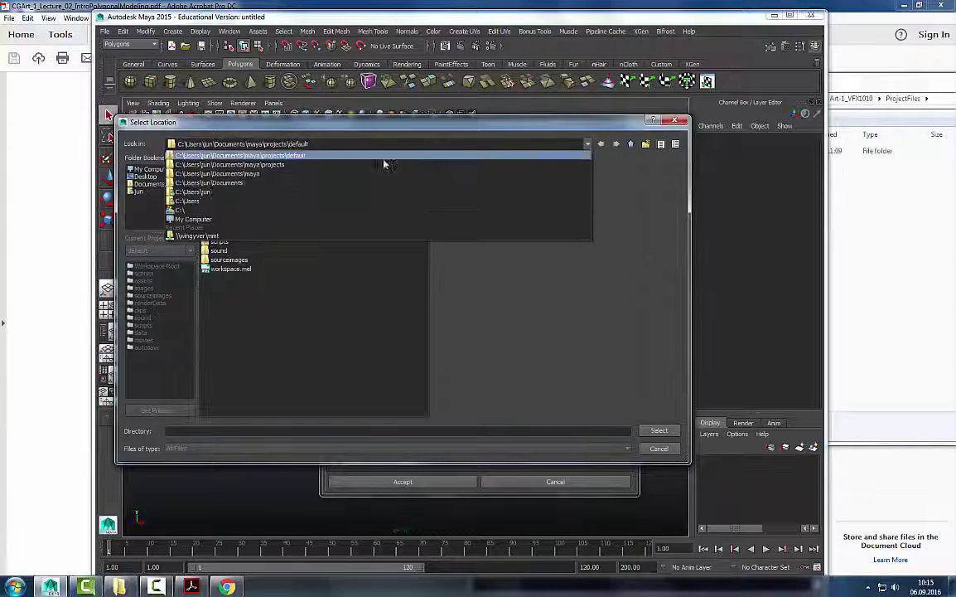
click(225, 237)
double_click(229, 195)
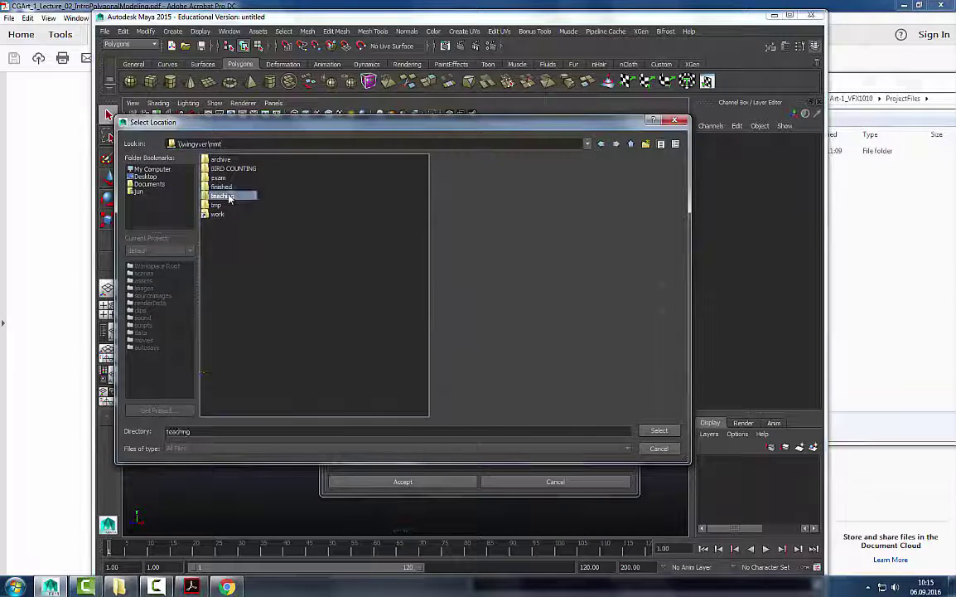
double_click(222, 191)
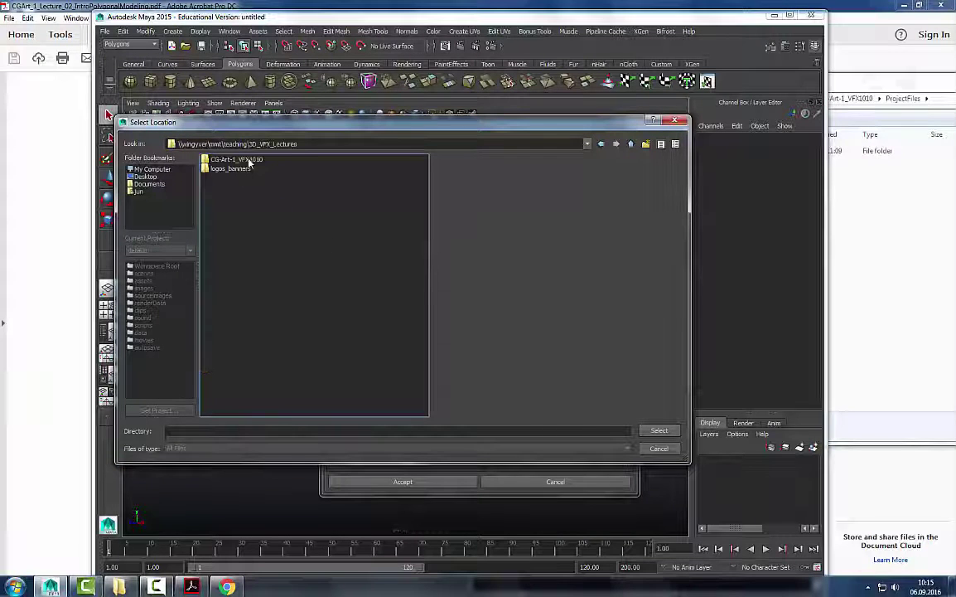
double_click(240, 160)
double_click(225, 168)
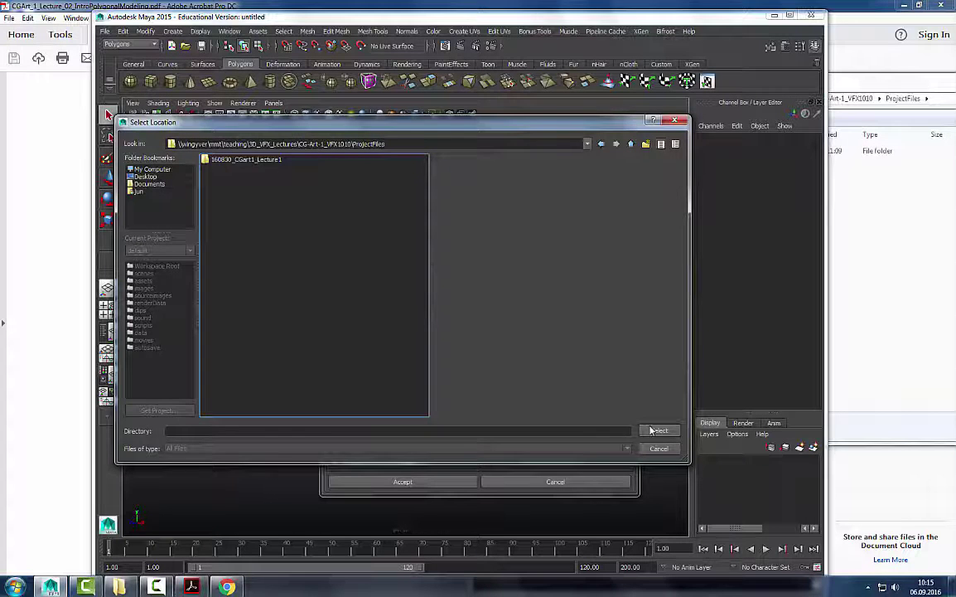
click(653, 431)
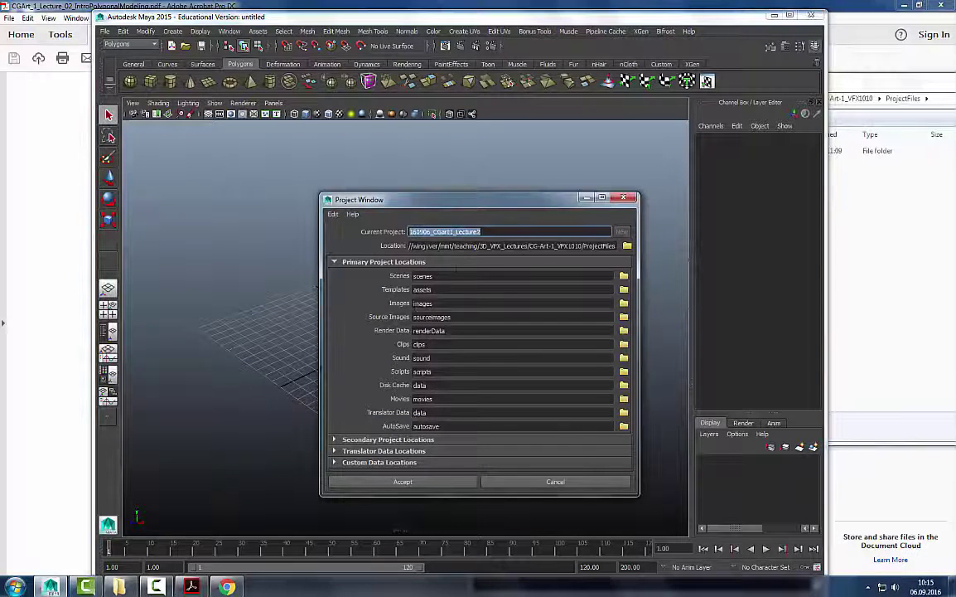
click(496, 232)
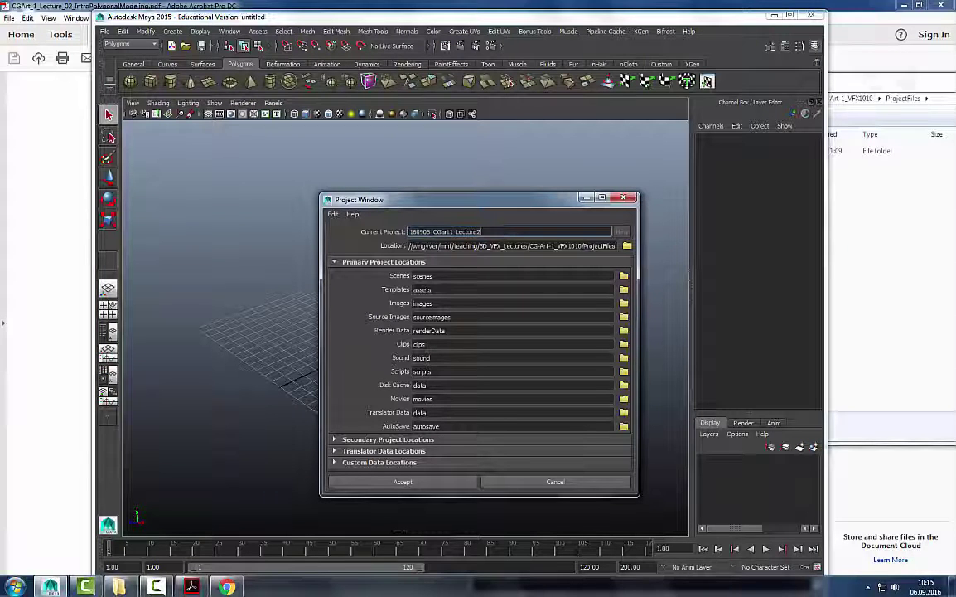
click(435, 483)
Arrange the Maya and Explorer windows side by side and check ProjectFiles for the new project folder.
drag(666, 16, 606, 39)
click(816, 217)
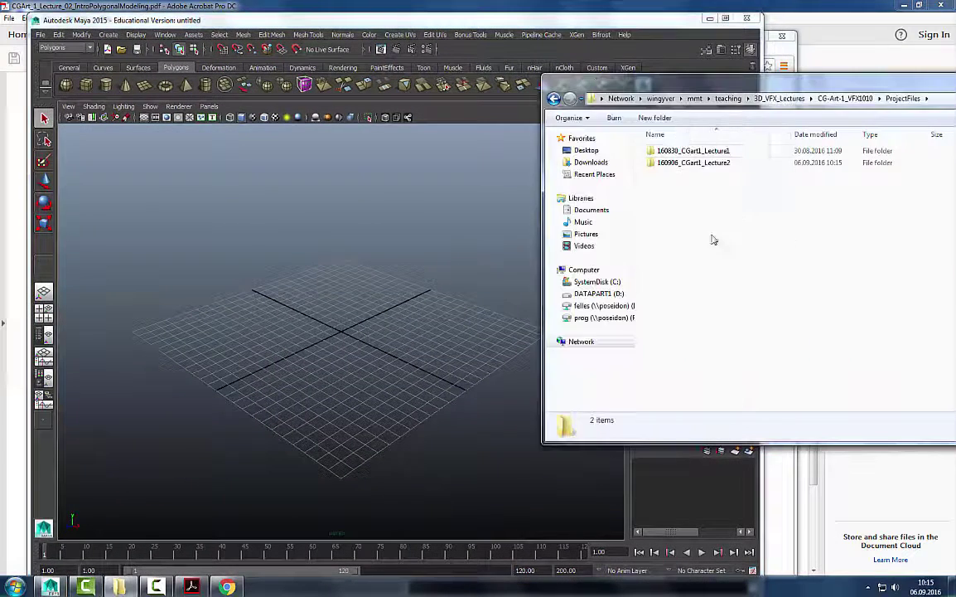
drag(720, 86, 690, 84)
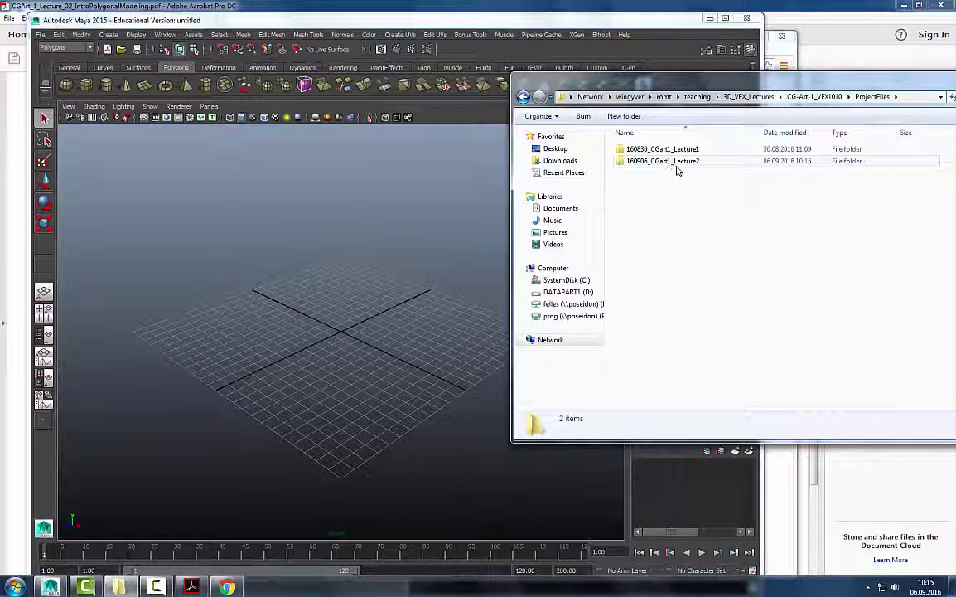
click(336, 197)
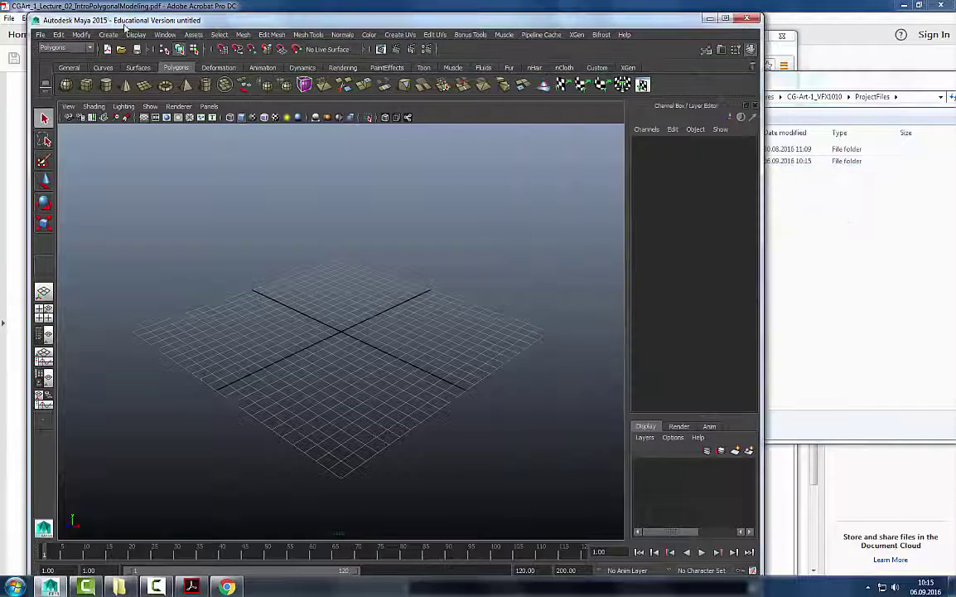
drag(125, 25, 136, 25)
click(788, 230)
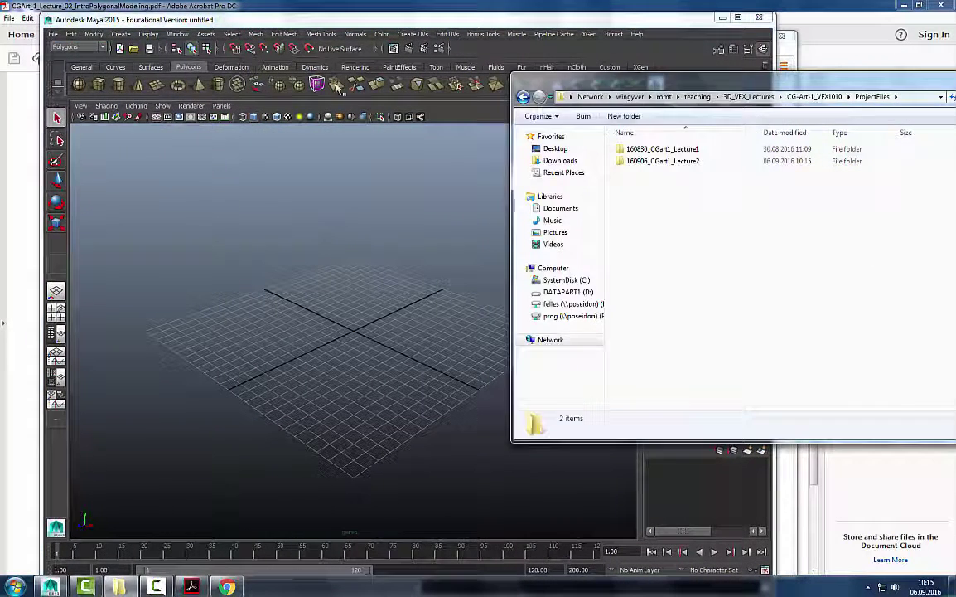
click(308, 80)
click(53, 34)
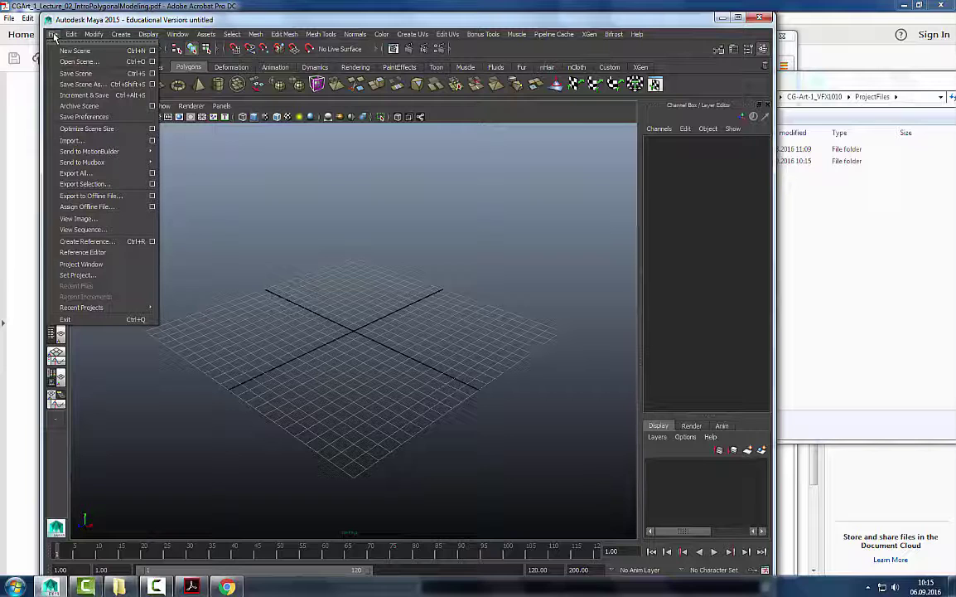
click(107, 84)
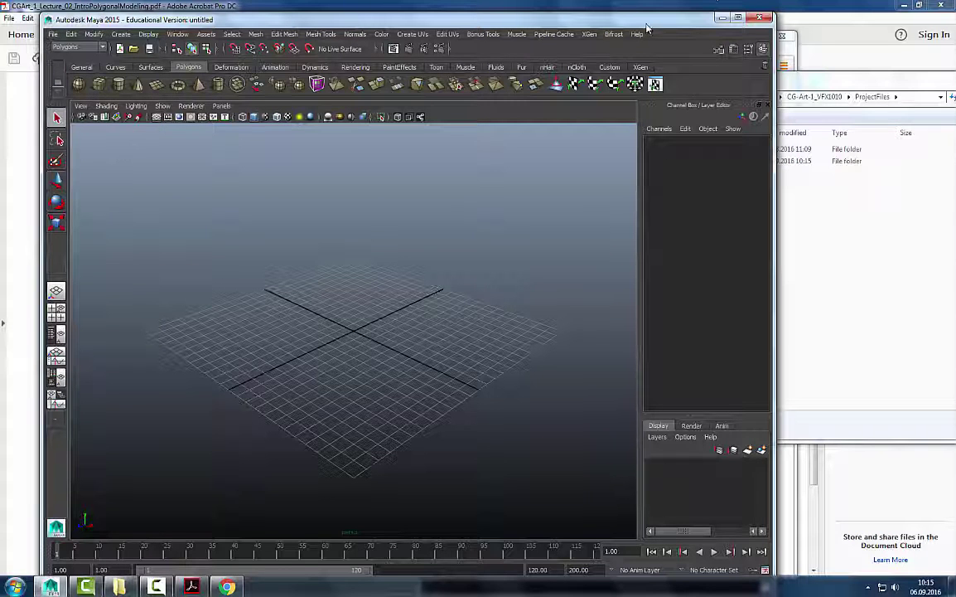
drag(645, 25, 634, 26)
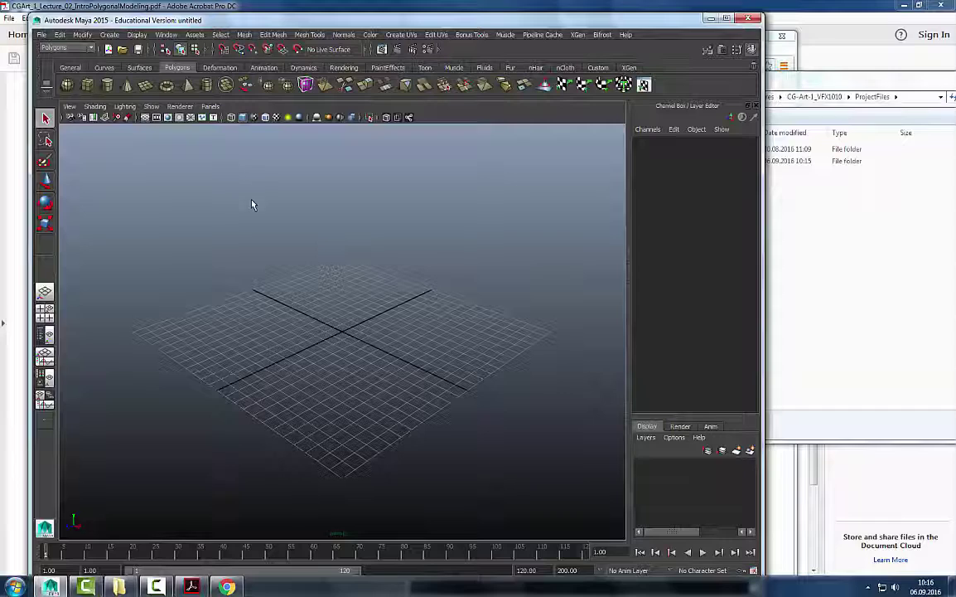
Examine the image plane import options for the top view in the four-view layout and return to the perspective view.
key(space)
key(space)
key(space)
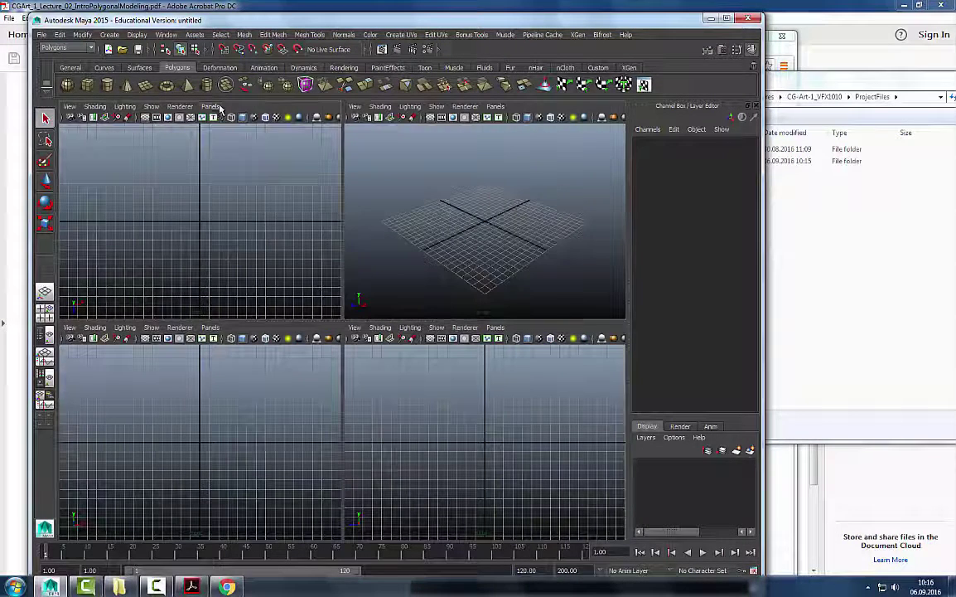
click(212, 107)
mouse_move(69, 112)
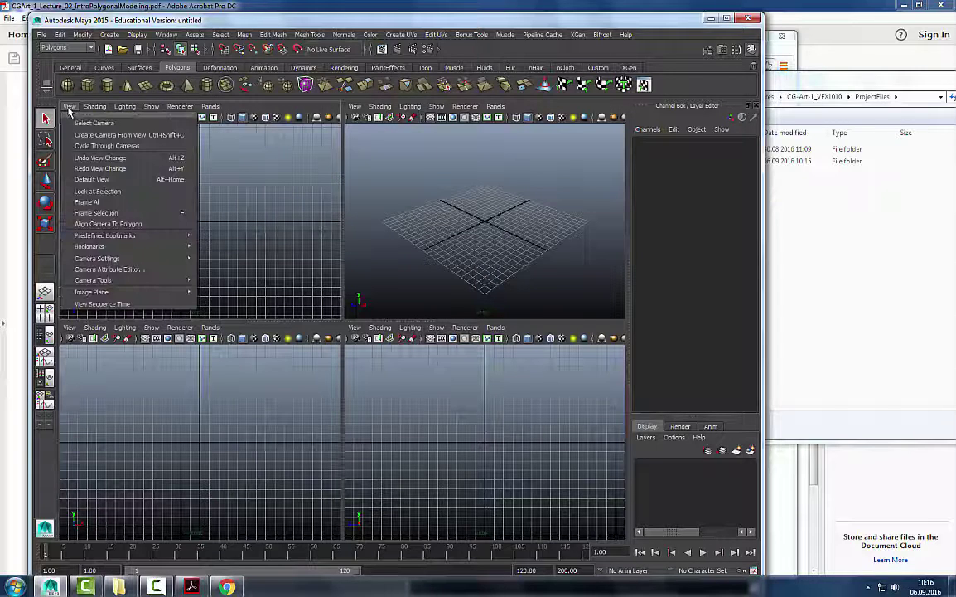
mouse_move(162, 295)
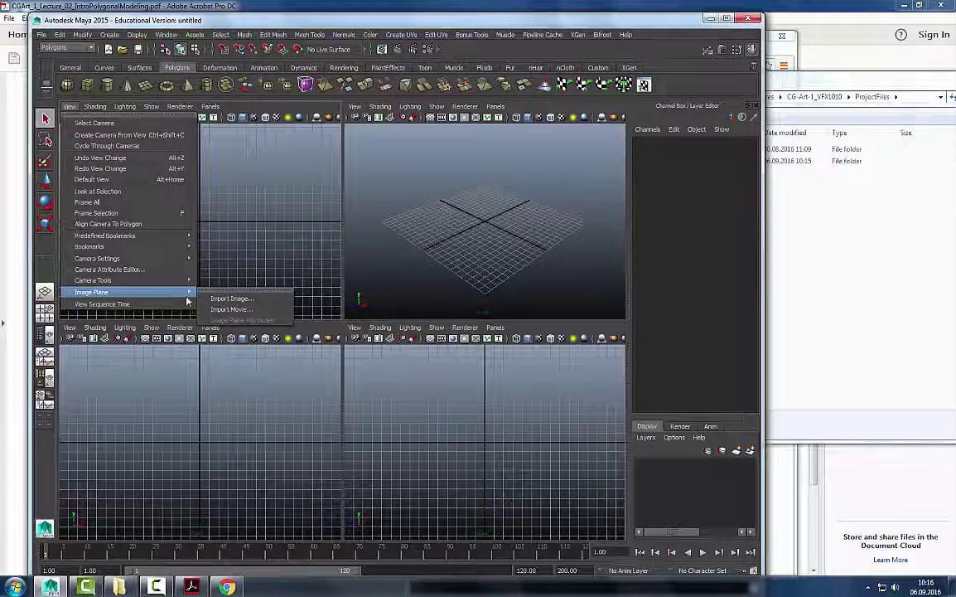
click(455, 238)
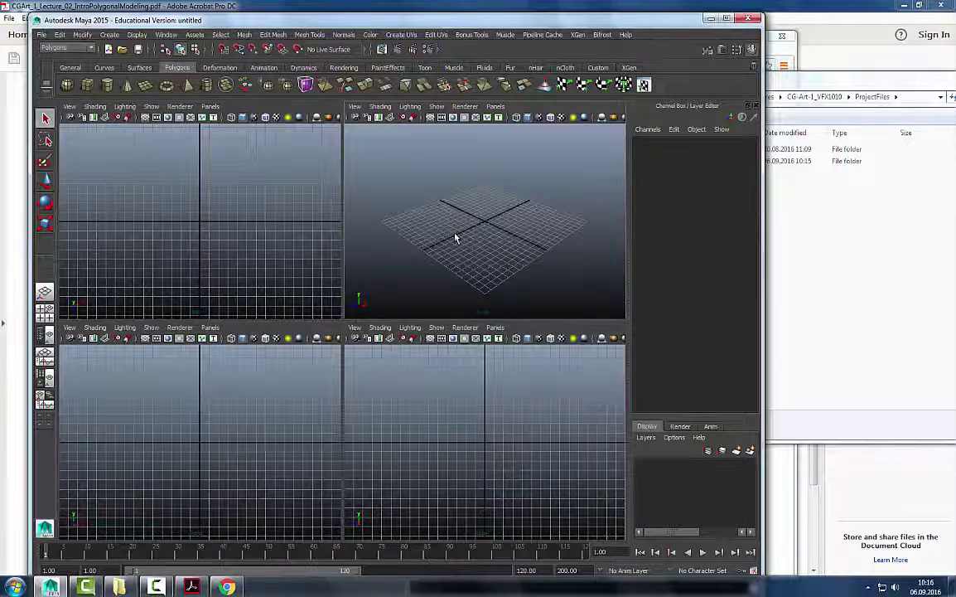
key(space)
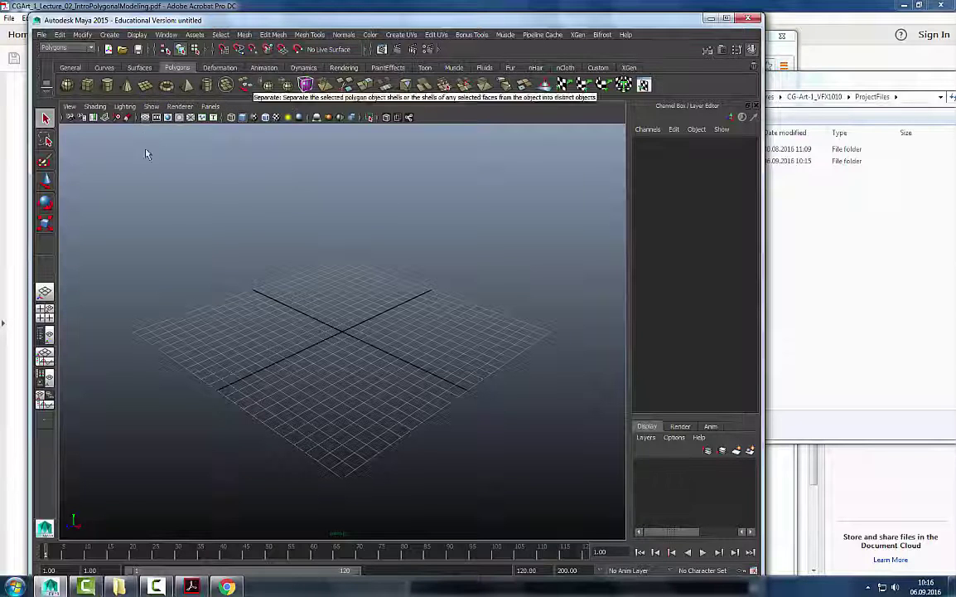
Turn off Interactive Creation for polygon primitives.
click(145, 85)
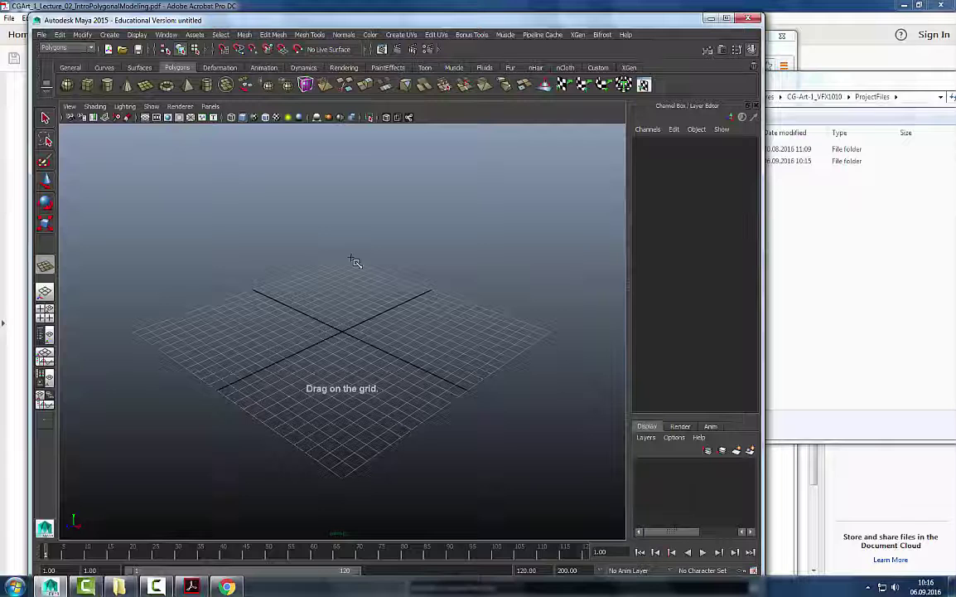
click(45, 117)
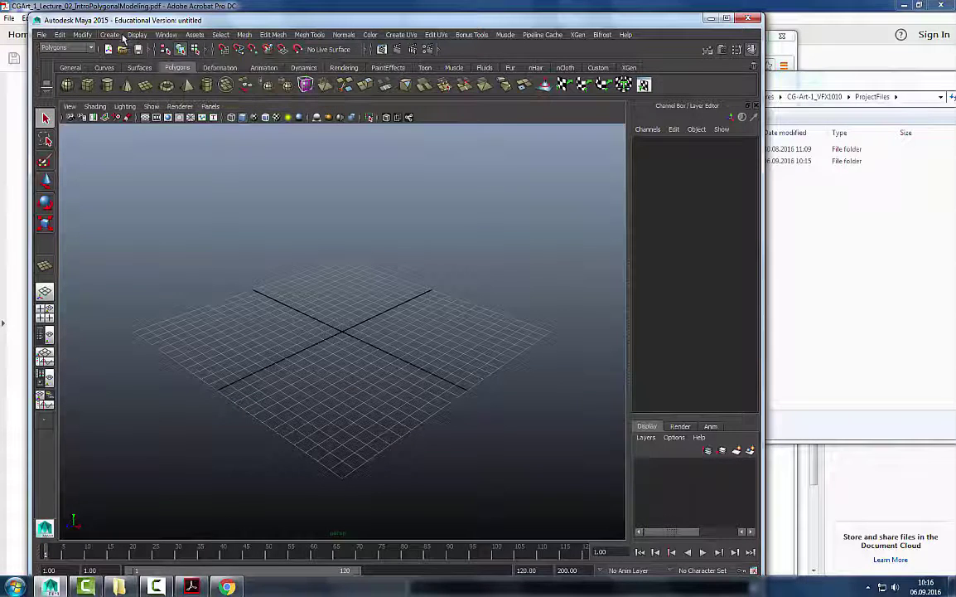
click(116, 36)
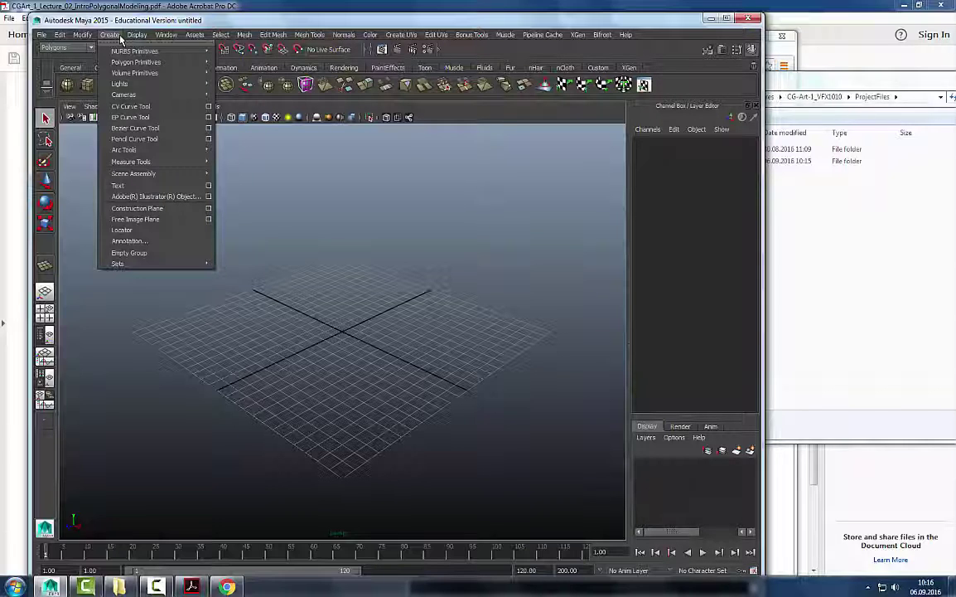
mouse_move(135, 62)
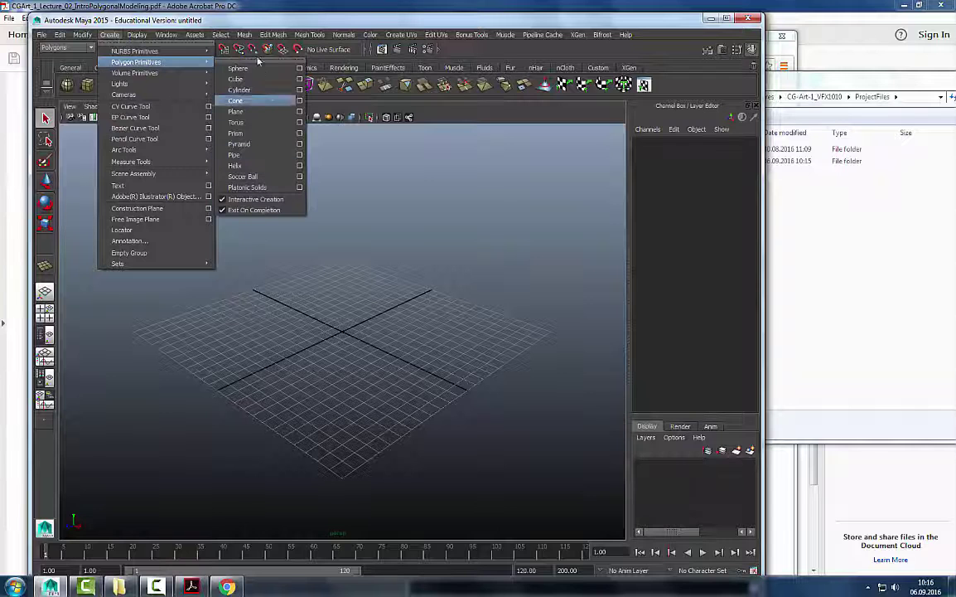
click(232, 55)
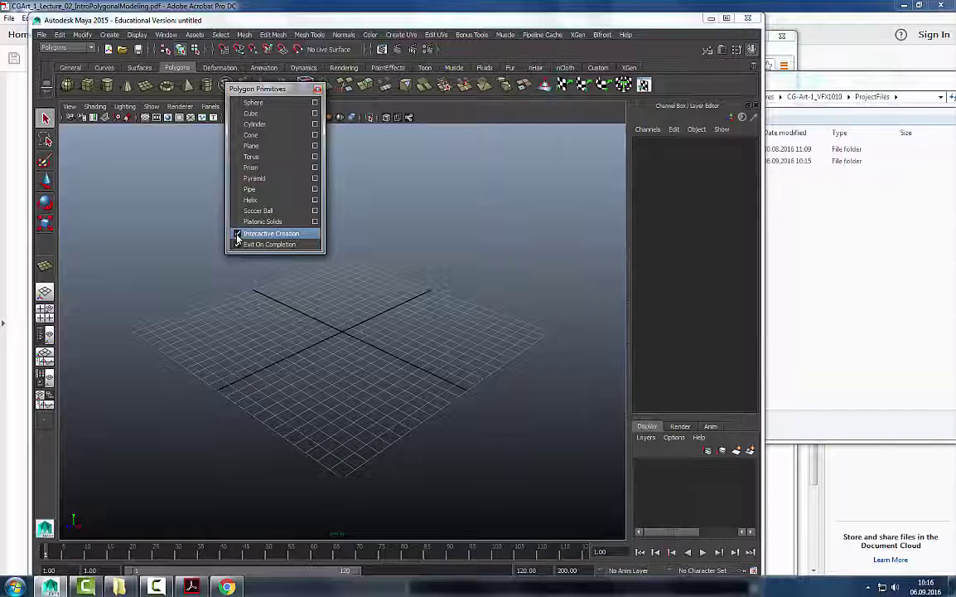
click(238, 235)
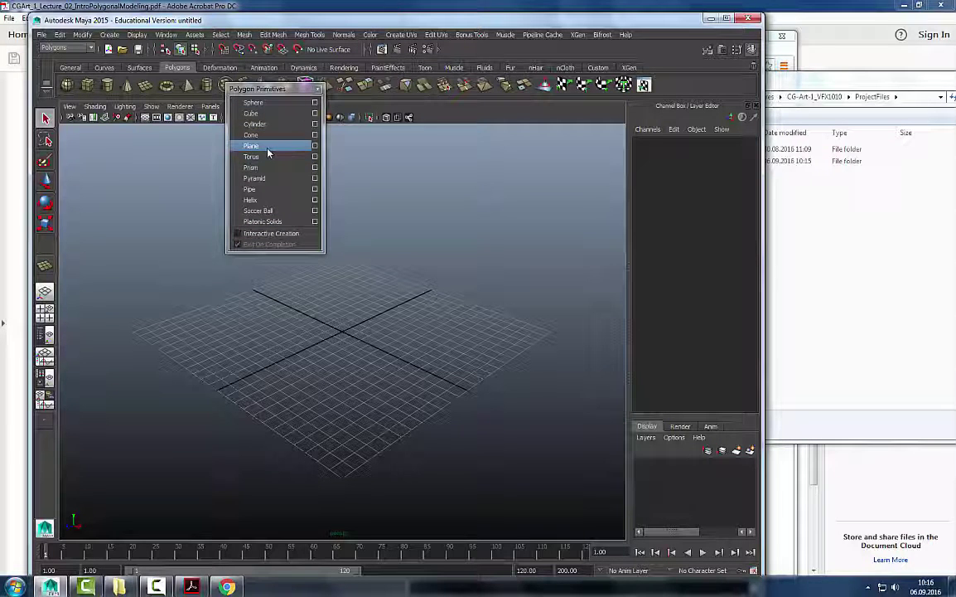
Create a polygon plane at the grid origin and frame it in the perspective view.
drag(248, 89, 174, 174)
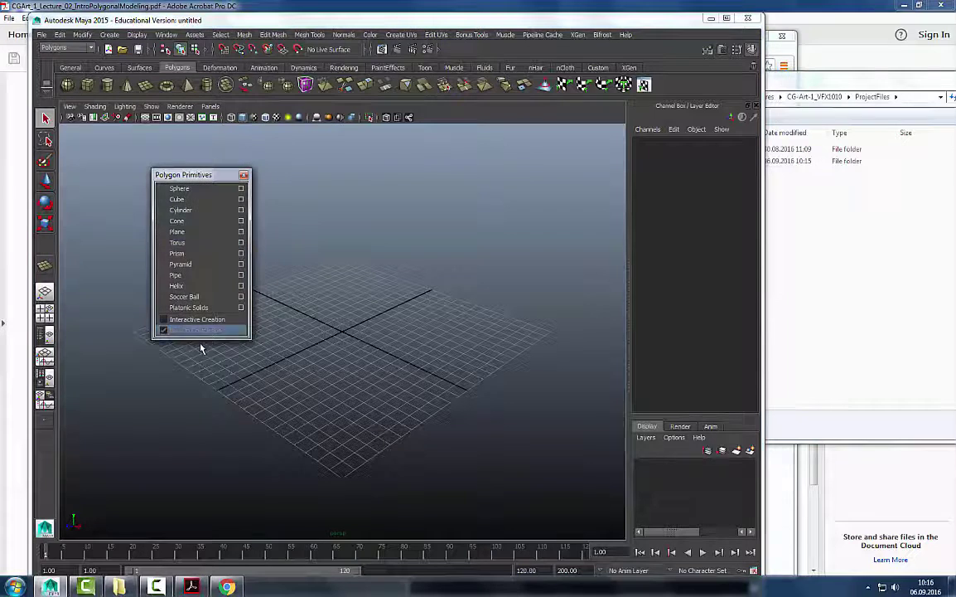
click(193, 231)
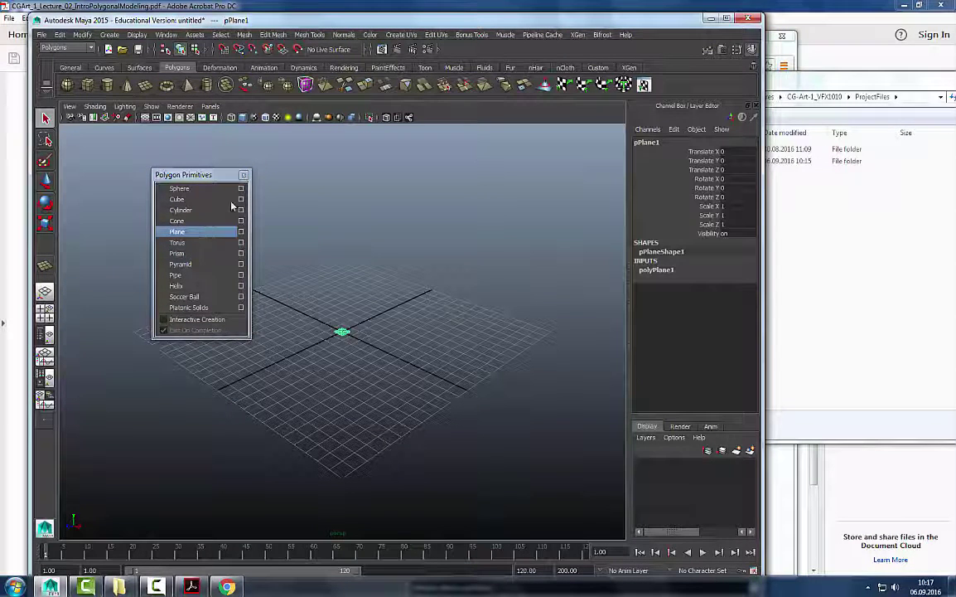
click(243, 175)
key(f)
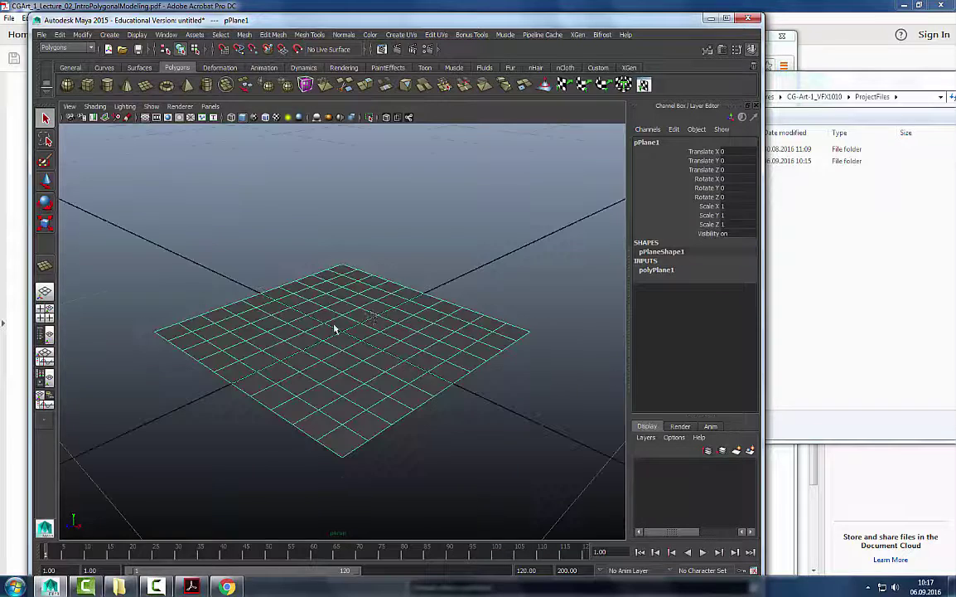
scroll(273, 329, down, 8)
alt+drag(273, 330, 348, 362)
scroll(455, 361, up, 5)
alt+drag(455, 361, 483, 356)
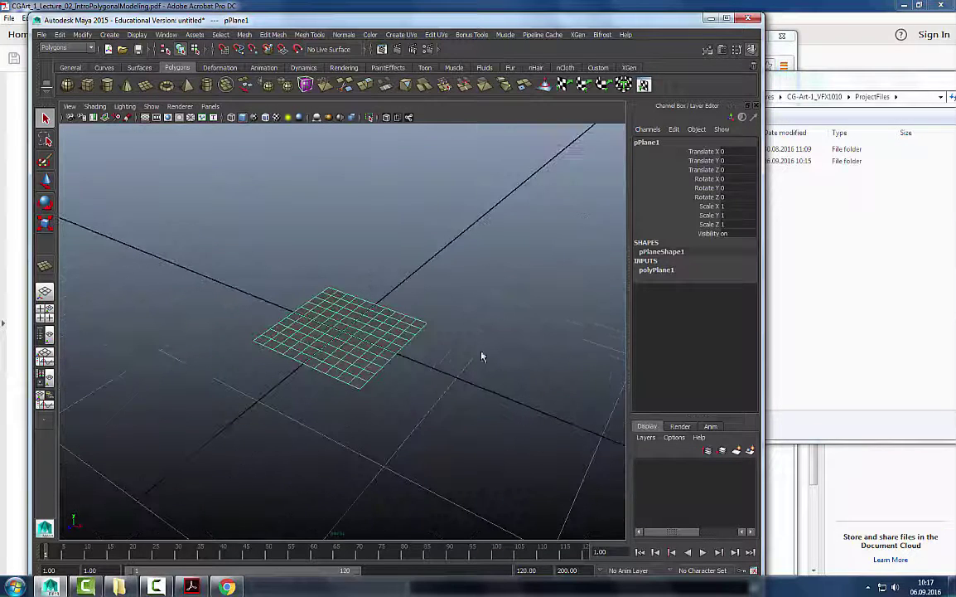
Set the plane's Subdivisions Width and Subdivisions Height to 1.
click(663, 271)
drag(728, 297, 729, 308)
text(1)
key(Return)
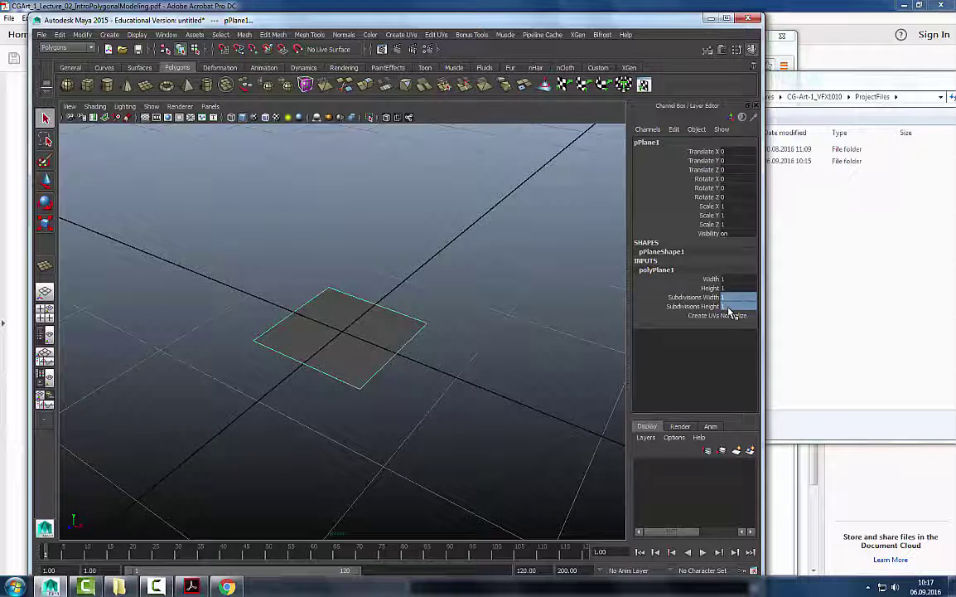
key(Delete)
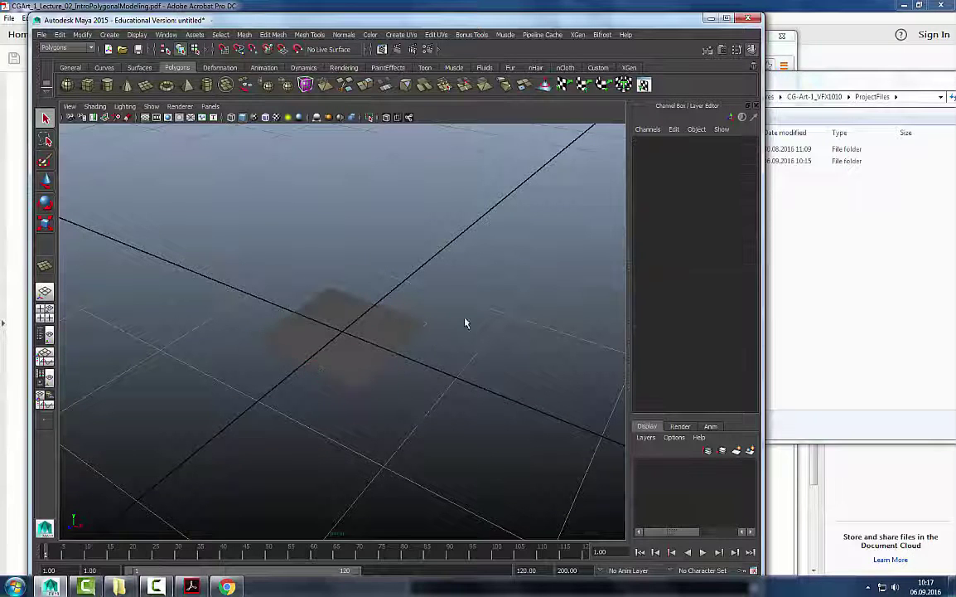
key(ctrl+z)
Scale the plane uniformly to about 11.74 and raise it to about 1.34 in Translate Y.
alt+right_drag(476, 329, 282, 361)
alt+drag(282, 361, 250, 344)
alt+right_drag(249, 343, 387, 365)
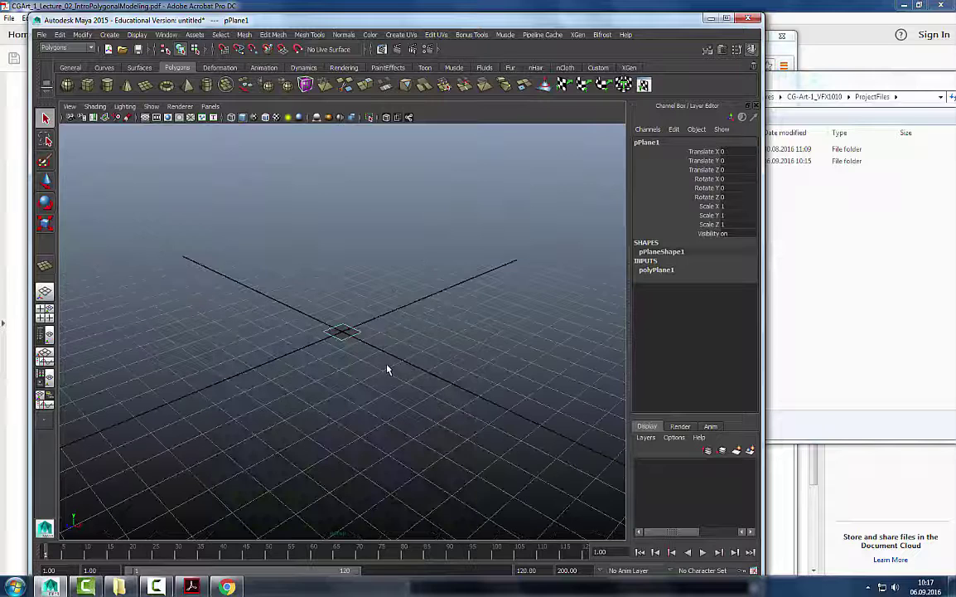
key(r)
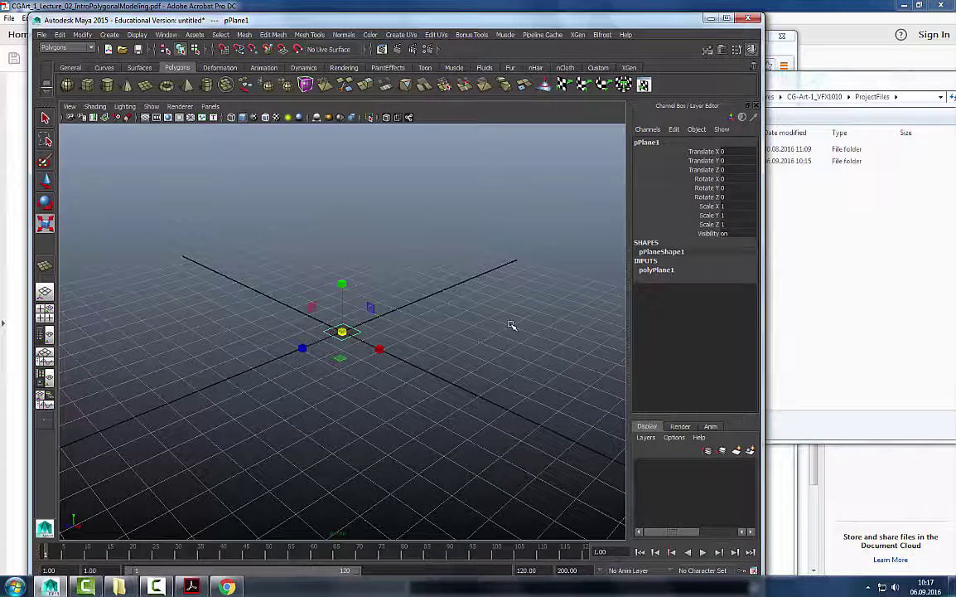
middle_drag(512, 327, 551, 331)
key(w)
drag(342, 289, 345, 245)
alt+right_drag(416, 303, 269, 312)
alt+drag(301, 296, 378, 327)
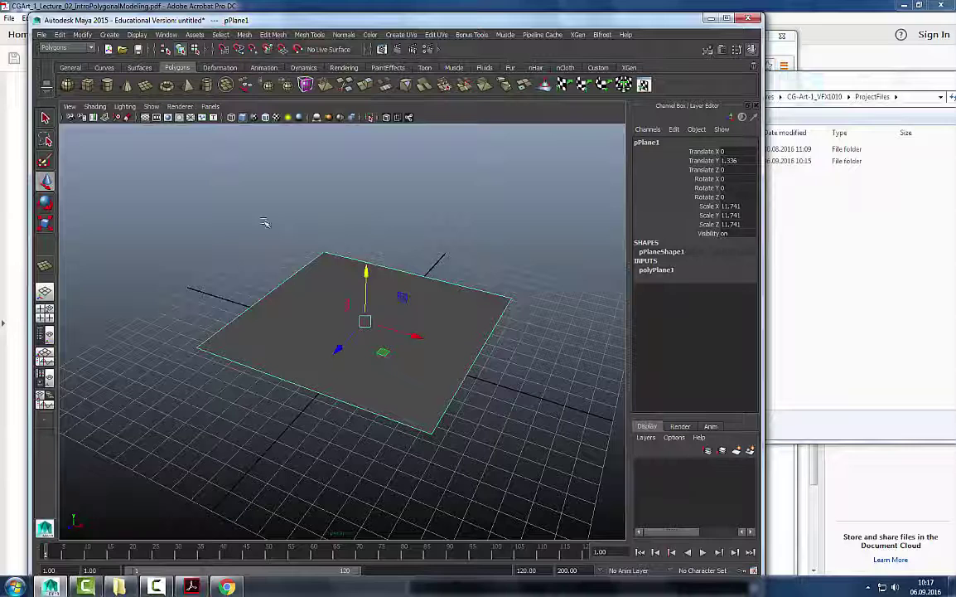
Open the Hypershade, enlarge its window and place it below the plane so its materials stay accessible.
click(159, 35)
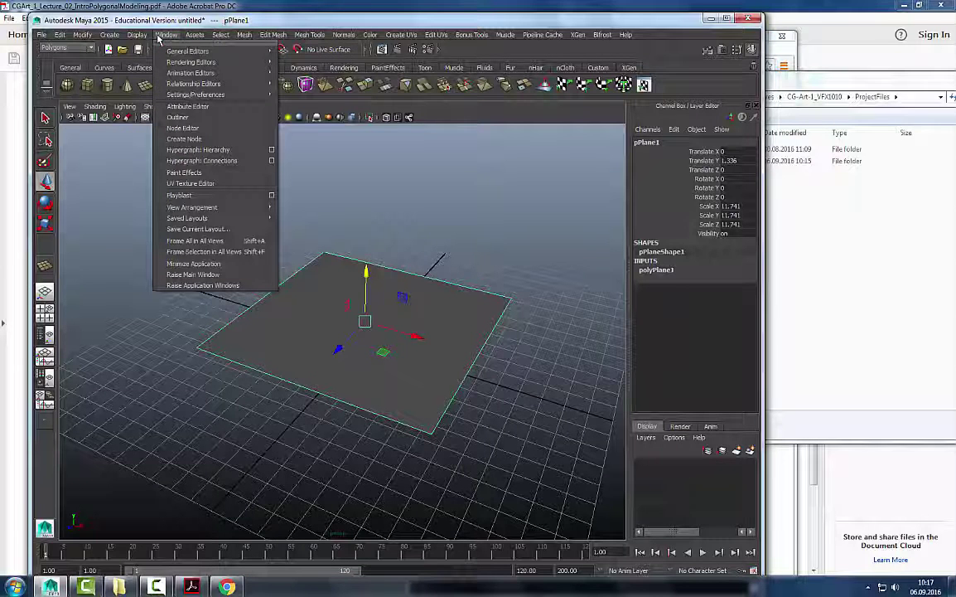
mouse_move(173, 64)
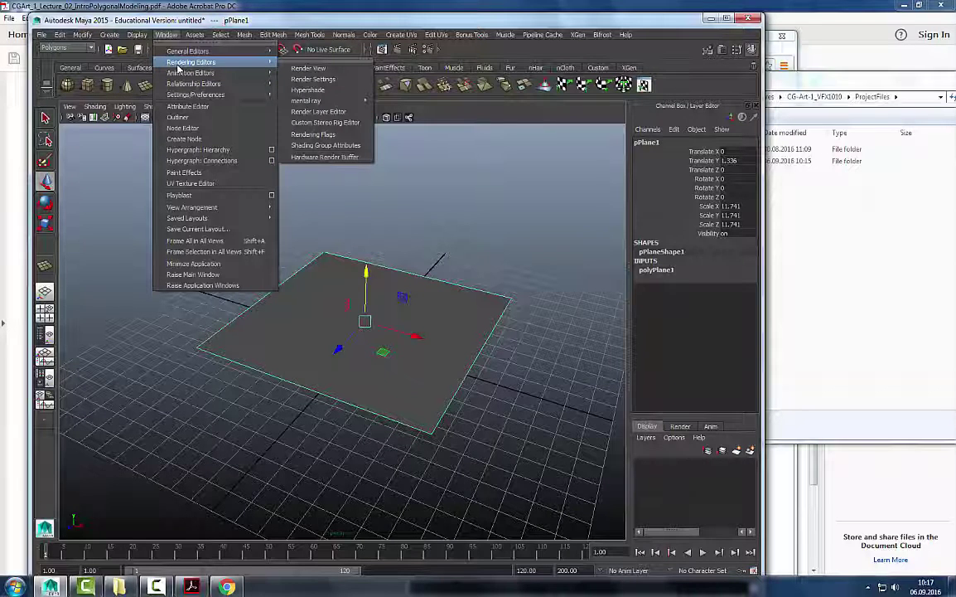
mouse_move(204, 65)
click(168, 36)
click(168, 35)
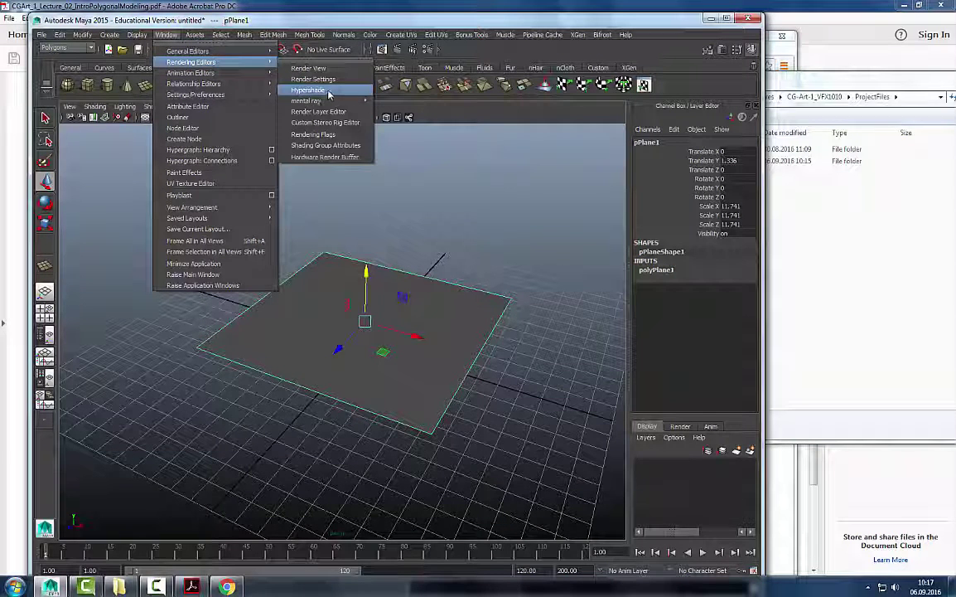
click(329, 91)
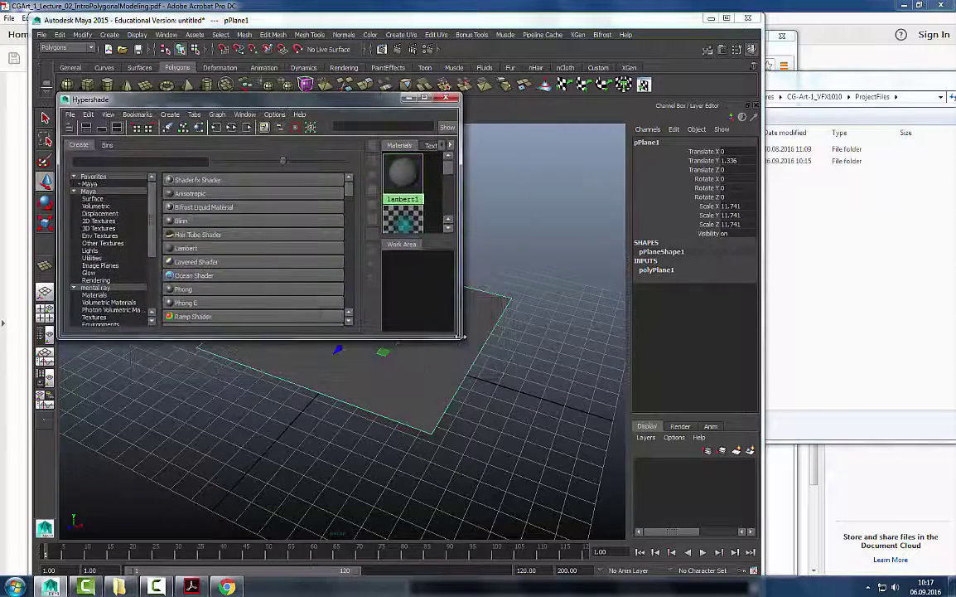
drag(461, 335, 826, 479)
drag(476, 101, 532, 437)
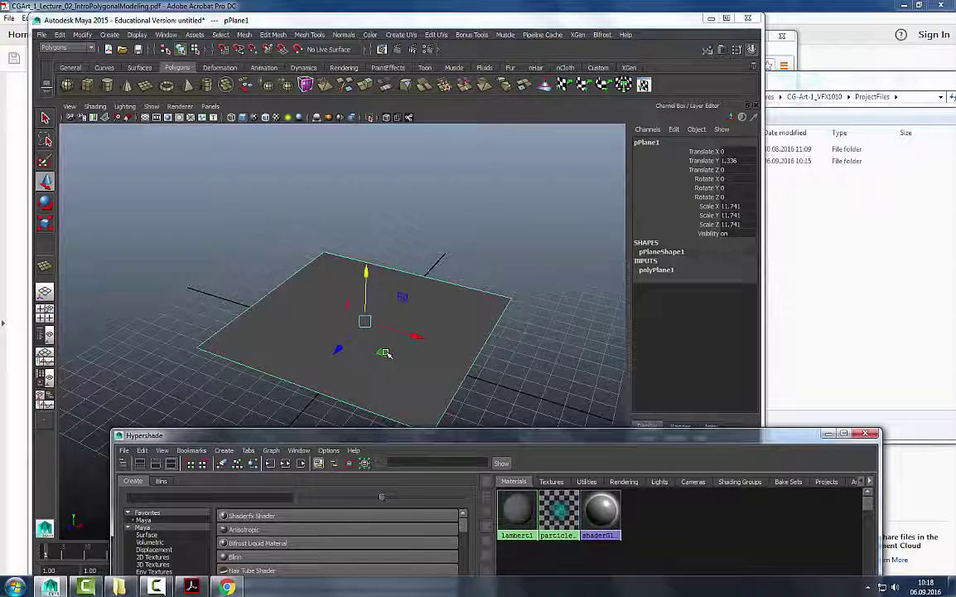
drag(441, 437, 437, 395)
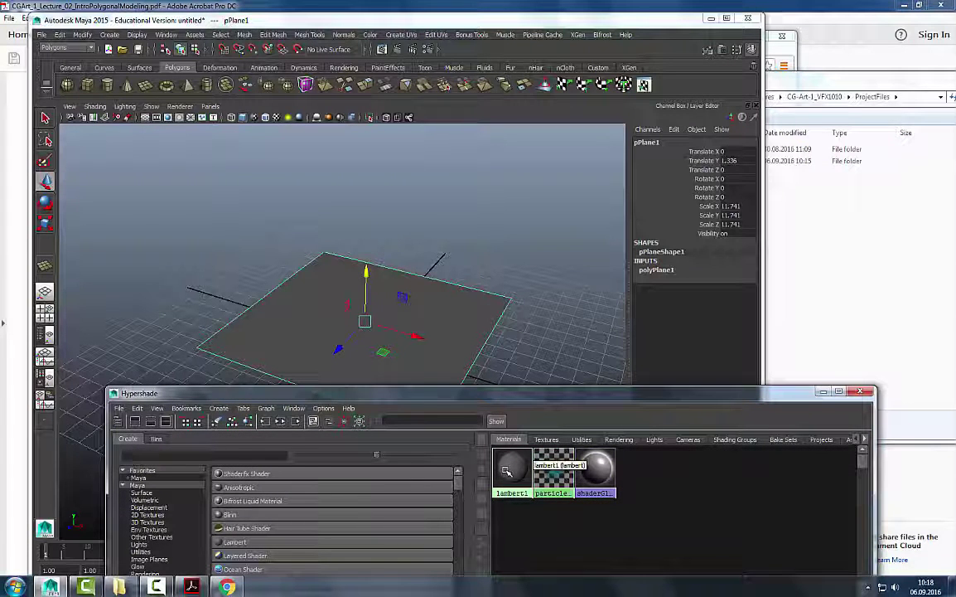
Create a Blinn material in the Hypershade and delete it again.
drag(481, 394, 524, 217)
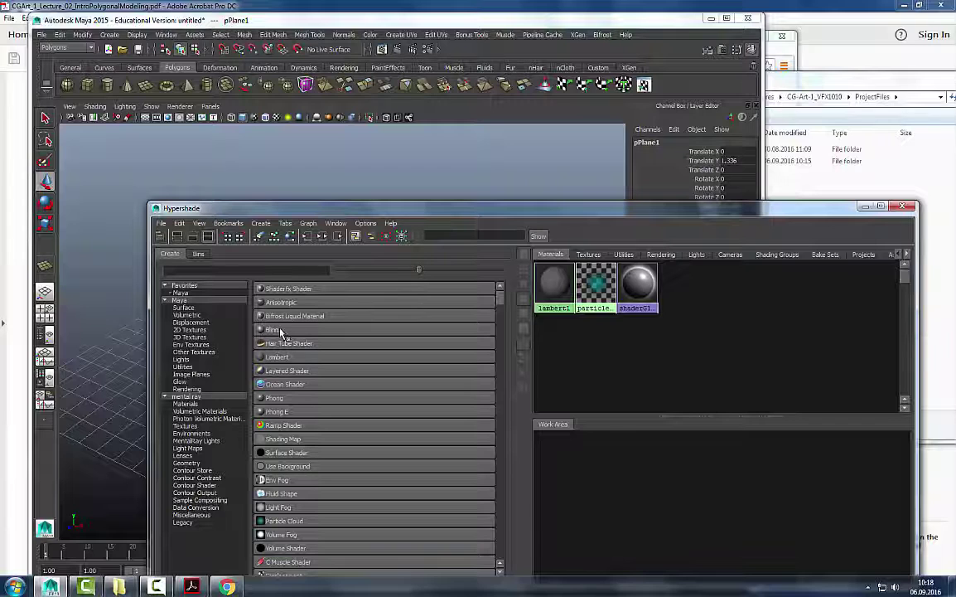
click(272, 329)
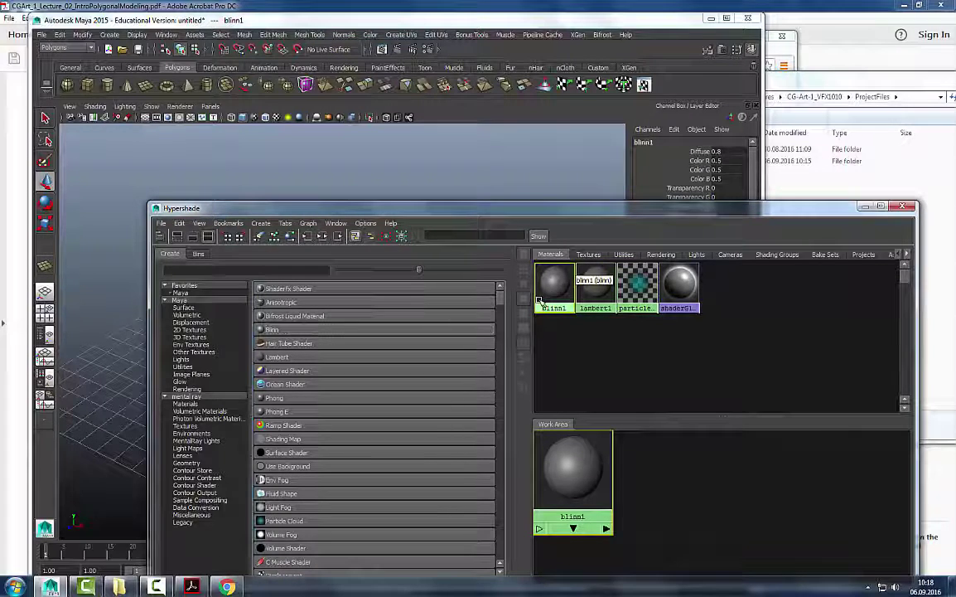
drag(530, 214, 478, 425)
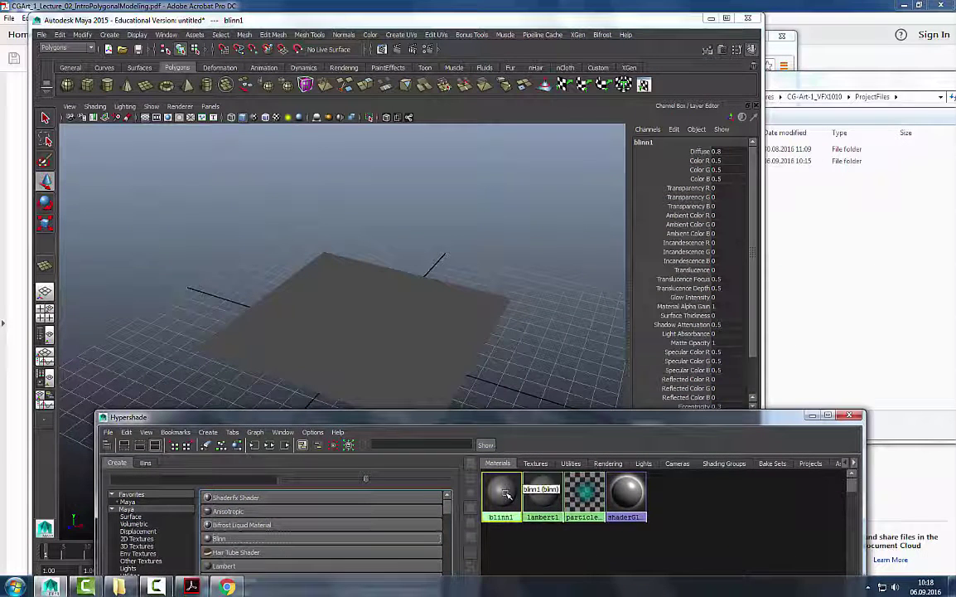
key(Delete)
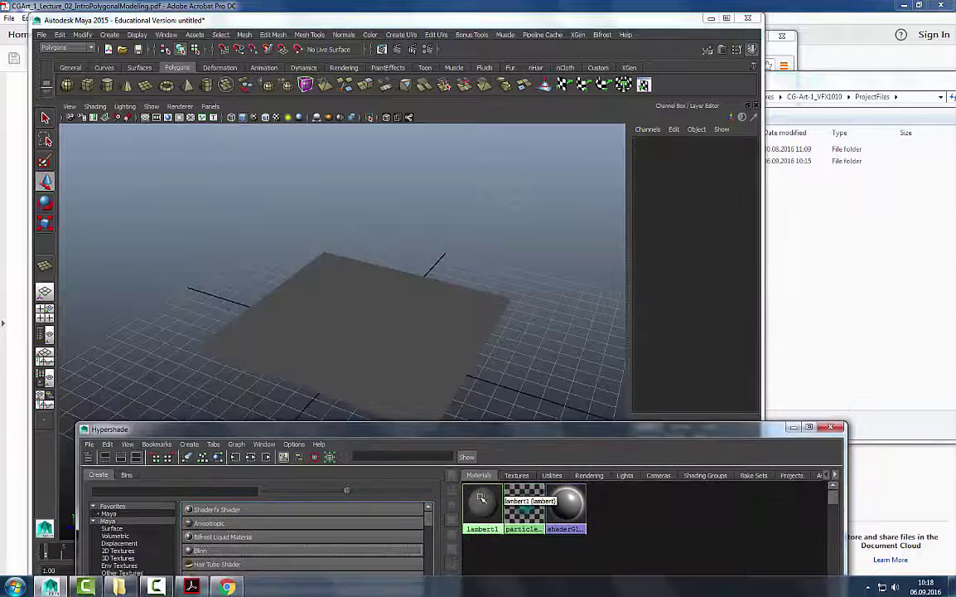
Change the color of the default lambert1 material to bright green.
double_click(482, 505)
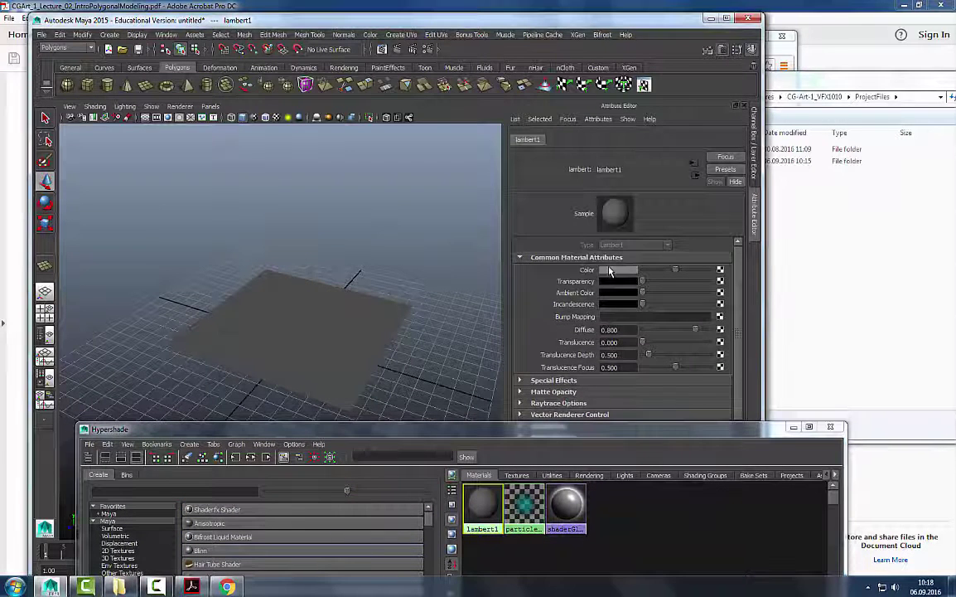
click(590, 269)
click(591, 237)
click(435, 320)
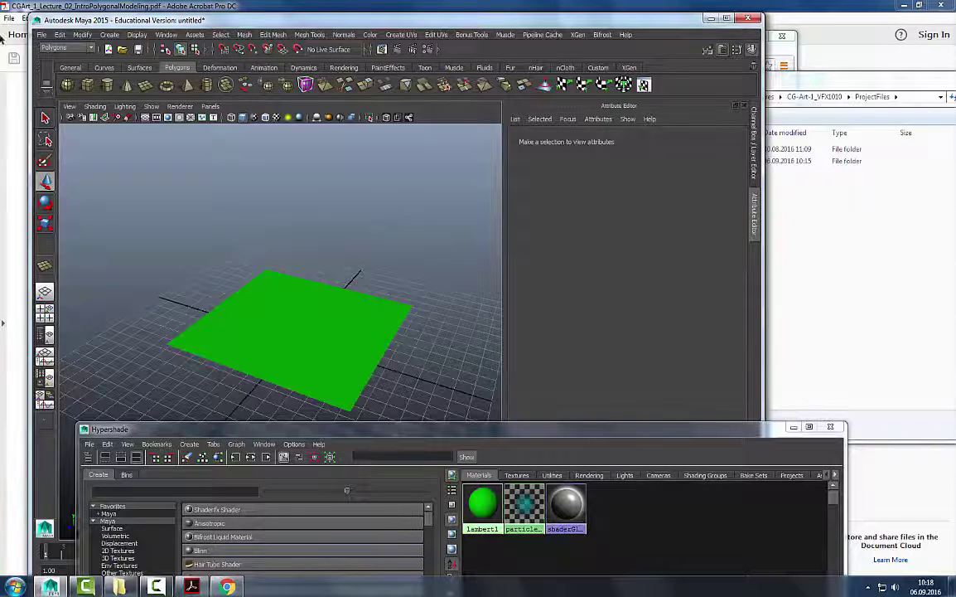
Create a polygon sphere, move it up above the plane and deselect it.
click(66, 84)
drag(295, 286, 296, 154)
click(379, 230)
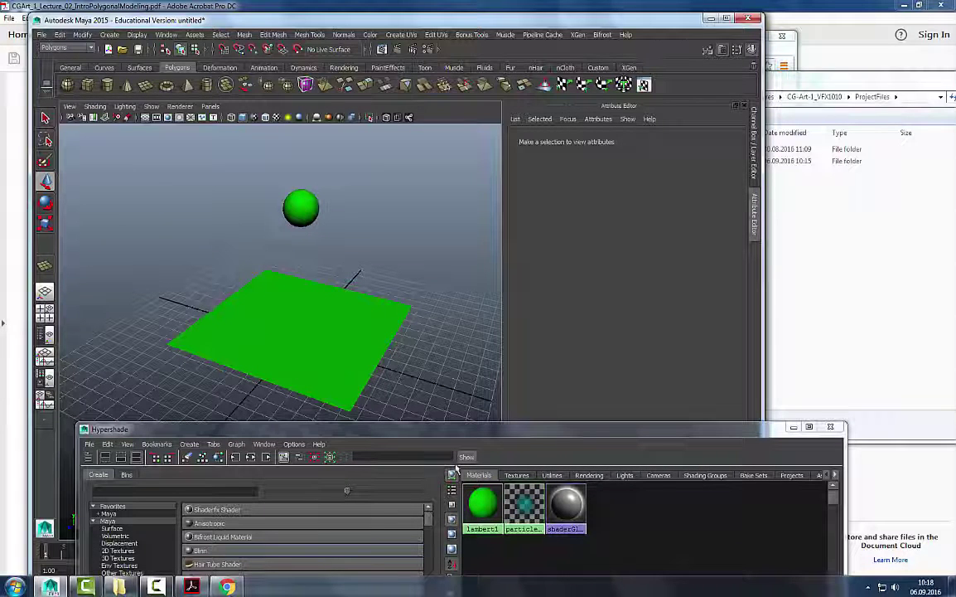
Create a new Blinn material in the Hypershade alongside the green lambert1.
drag(377, 429, 357, 342)
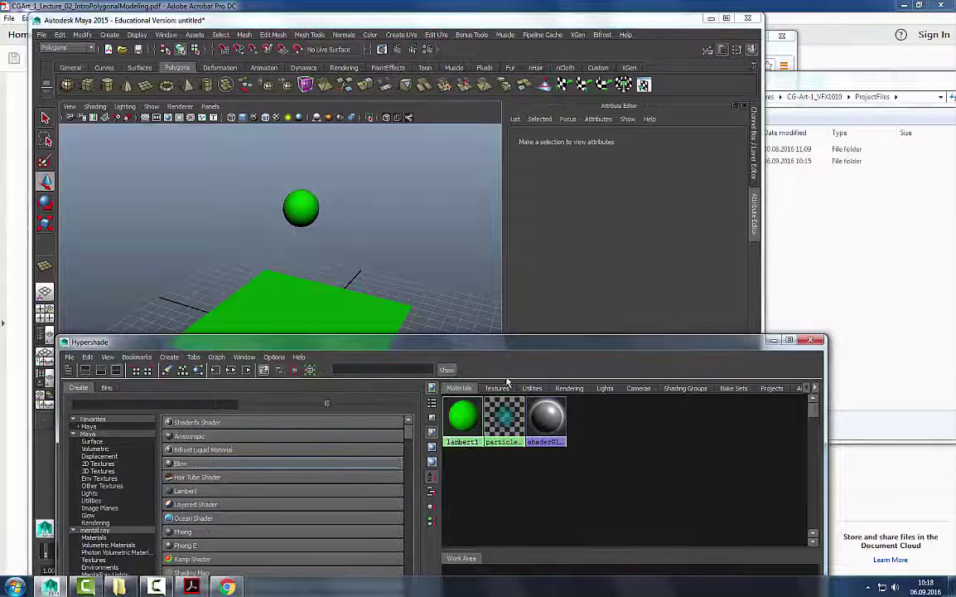
click(186, 462)
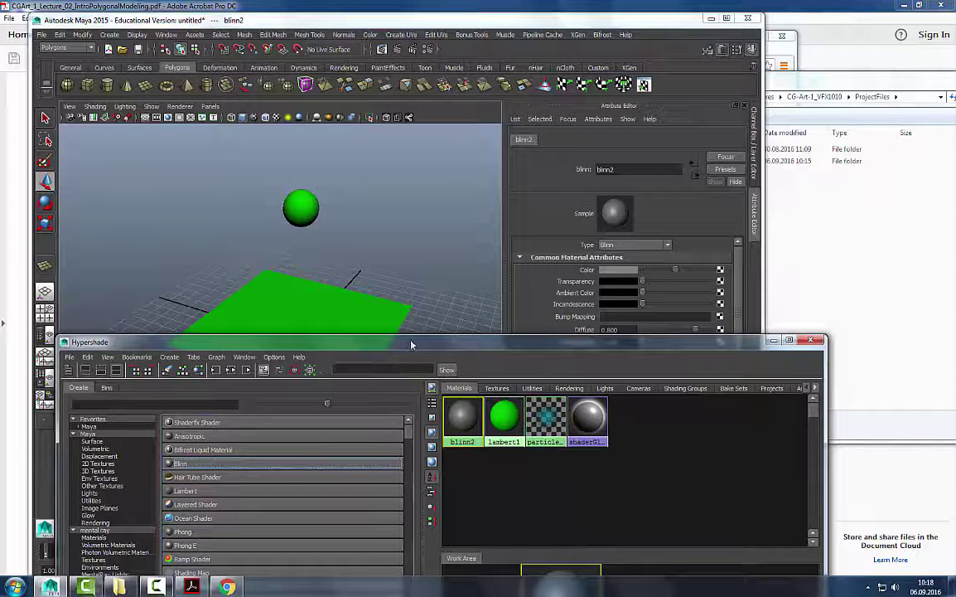
Assign the new Blinn material to the plane and the sphere and inspect its highlights on both objects.
drag(348, 342, 342, 388)
middle_drag(451, 457, 363, 324)
middle_drag(448, 454, 299, 207)
alt+drag(370, 300, 338, 331)
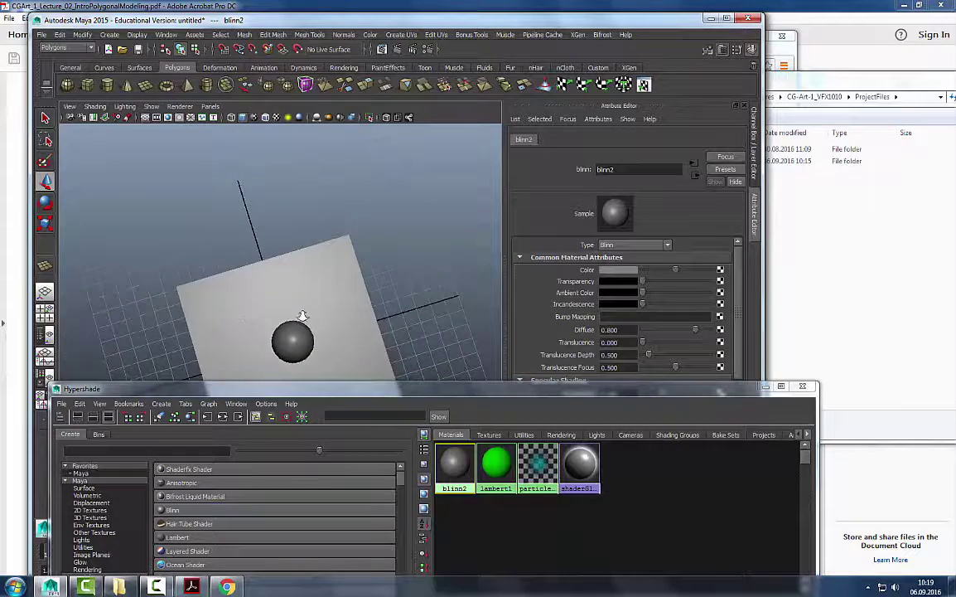
alt+drag(273, 285, 294, 377)
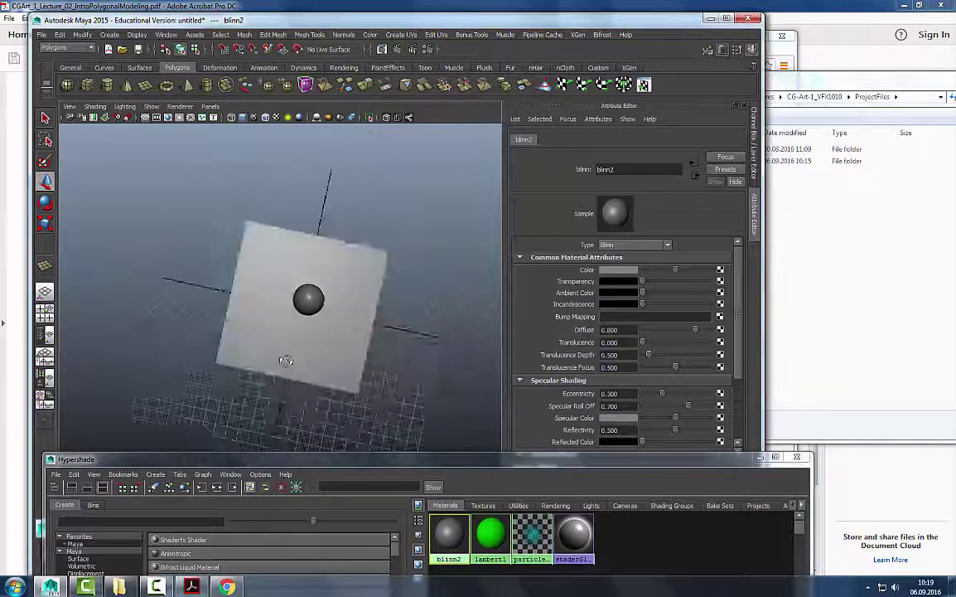
alt+drag(286, 360, 320, 299)
alt+drag(355, 375, 303, 379)
scroll(568, 304, down, 1)
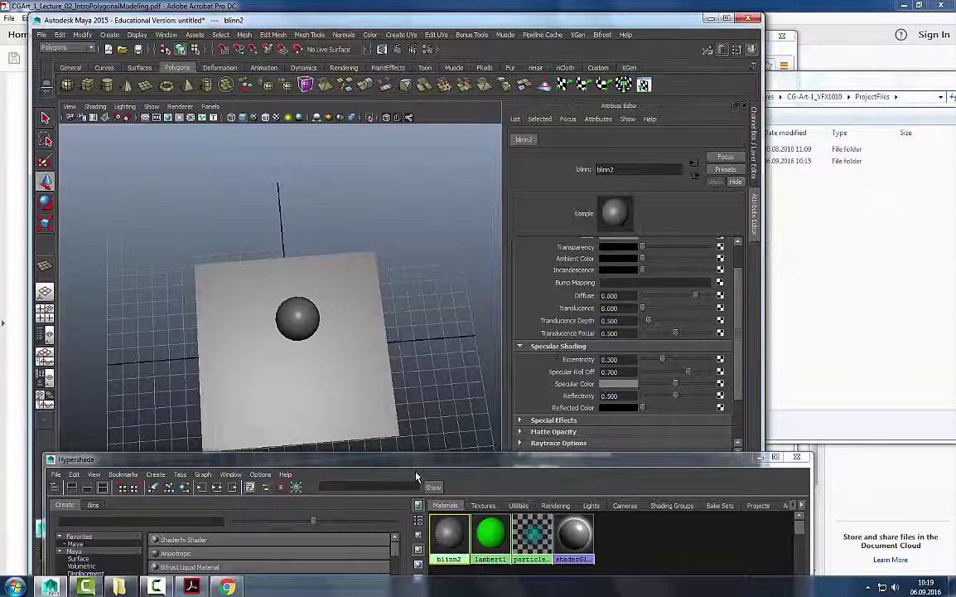
Change the color of the lambert1 material from green to a neutral gray.
click(490, 535)
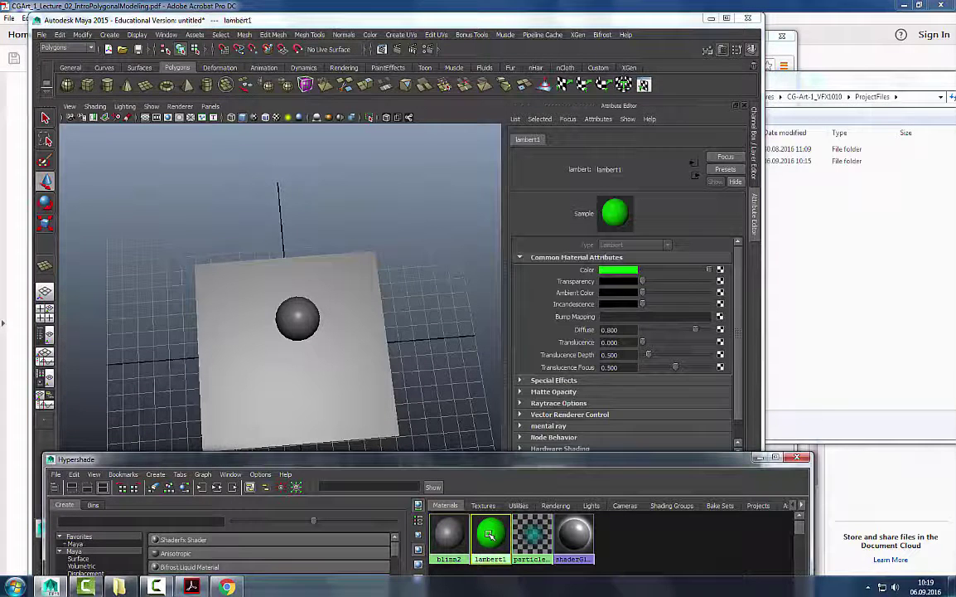
click(608, 273)
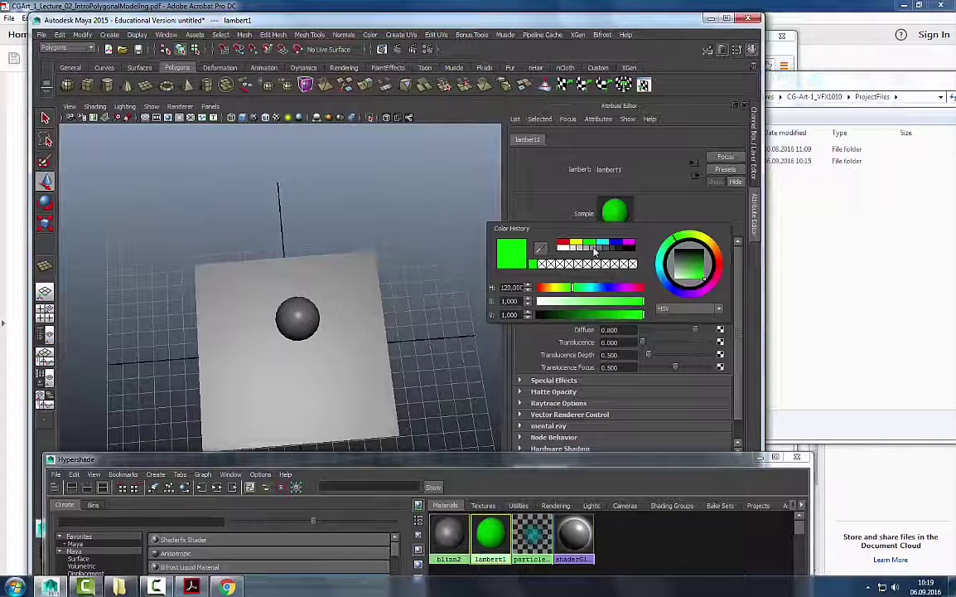
click(593, 249)
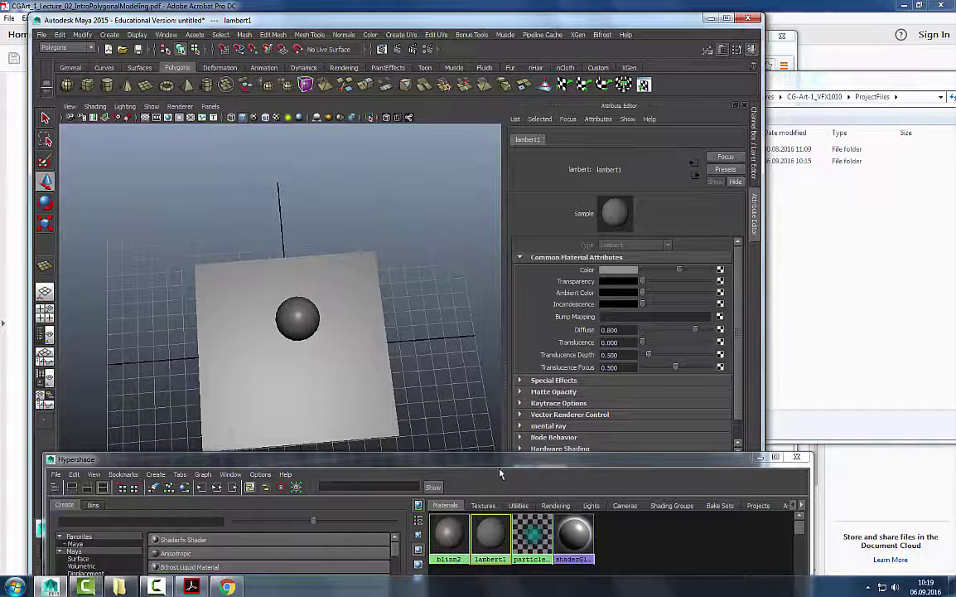
Assign the gray lambert1 material to the plane and the sphere and check the matte shading.
drag(500, 473, 491, 449)
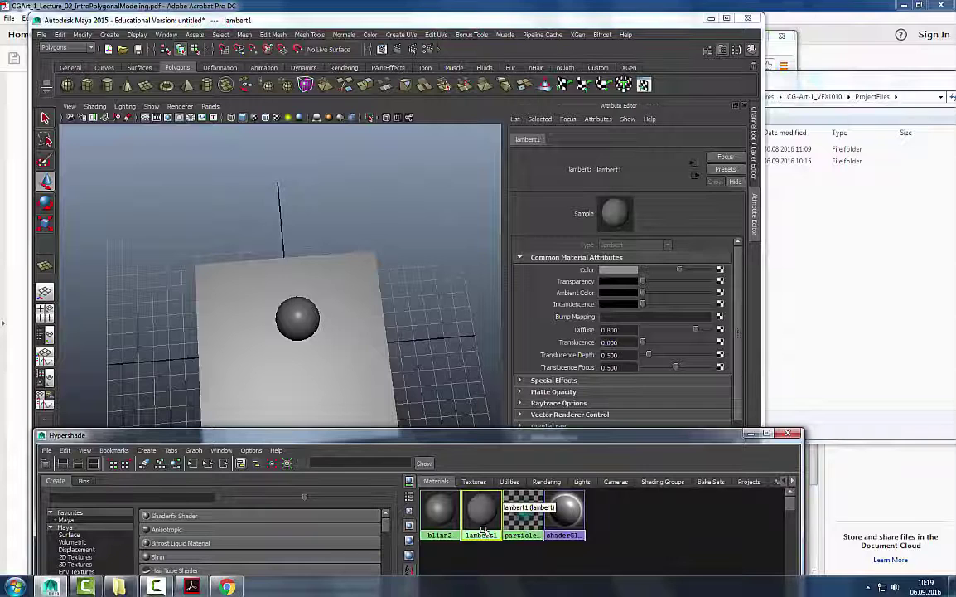
middle_drag(487, 525, 308, 321)
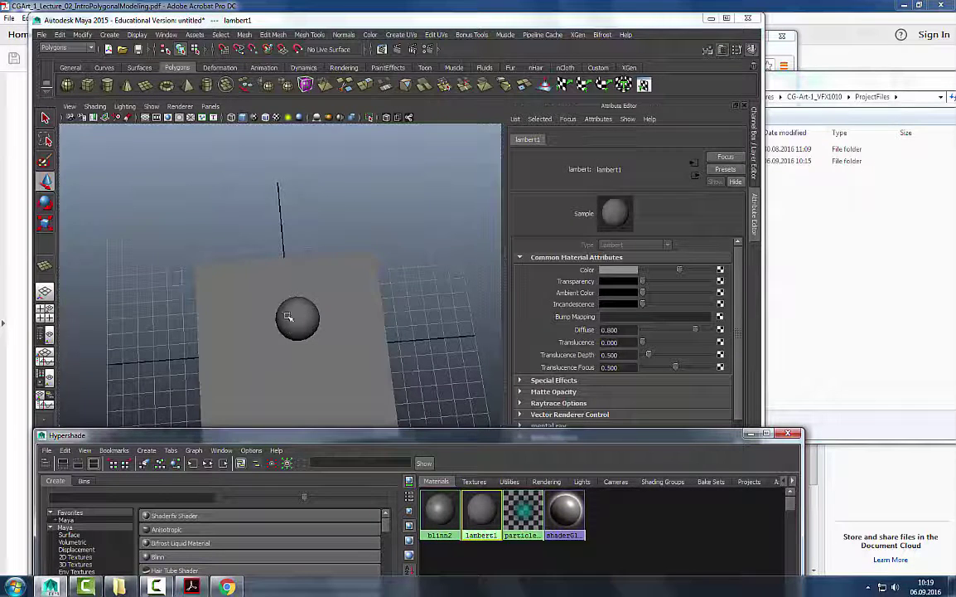
alt+right_drag(395, 331, 320, 333)
alt+drag(320, 334, 274, 314)
alt+right_drag(274, 314, 334, 313)
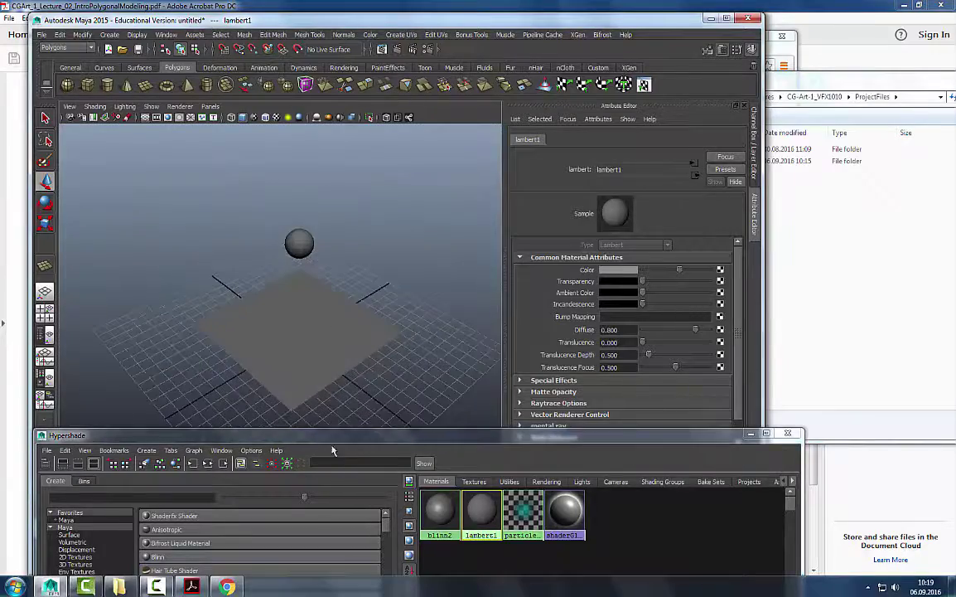
Compare the attributes of lambert1 with those of the Blinn material, including the Blinn's Specular Shading settings.
drag(298, 435, 310, 476)
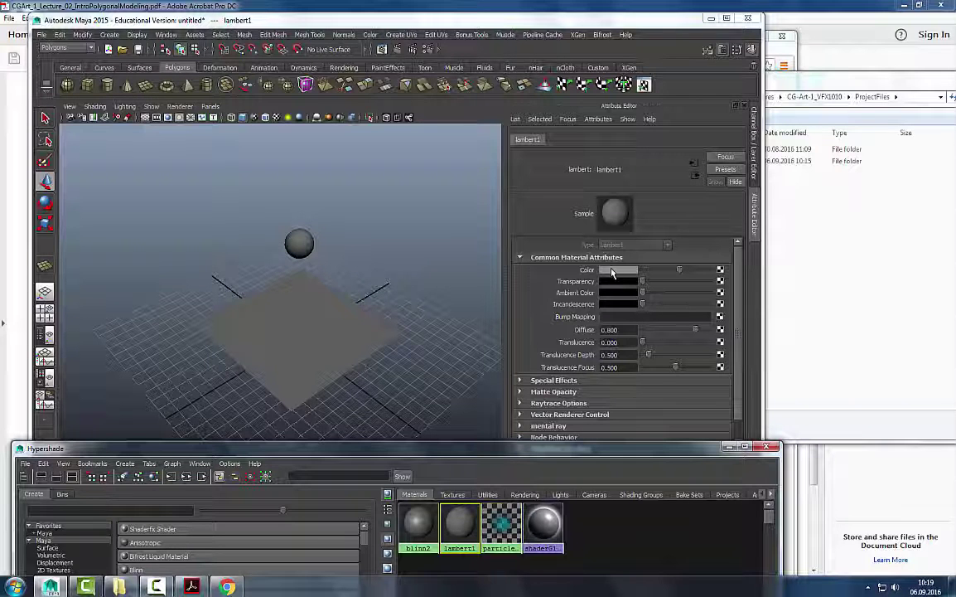
drag(643, 281, 642, 304)
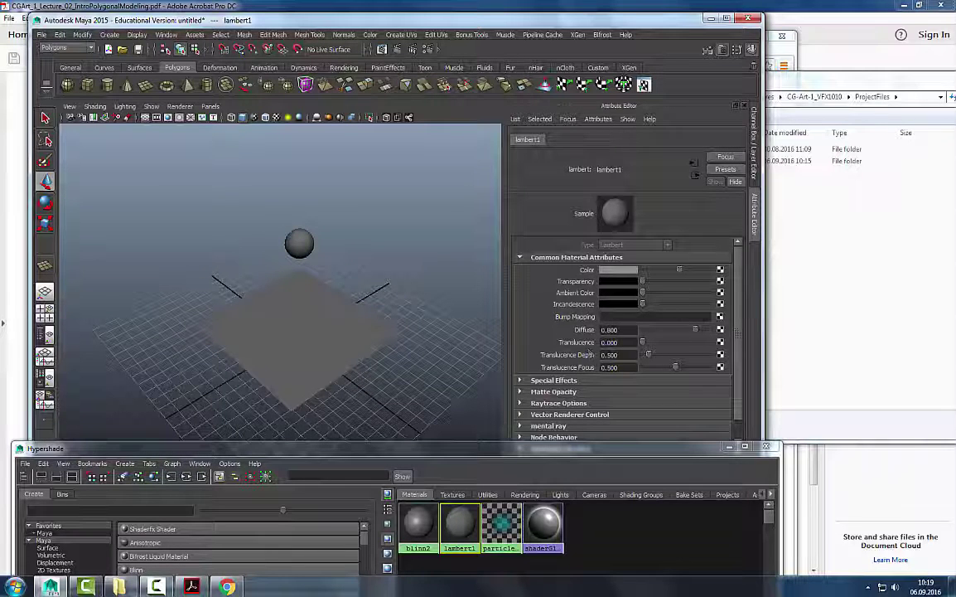
scroll(613, 348, down, 2)
scroll(615, 356, up, 2)
scroll(626, 369, down, 2)
scroll(630, 367, up, 2)
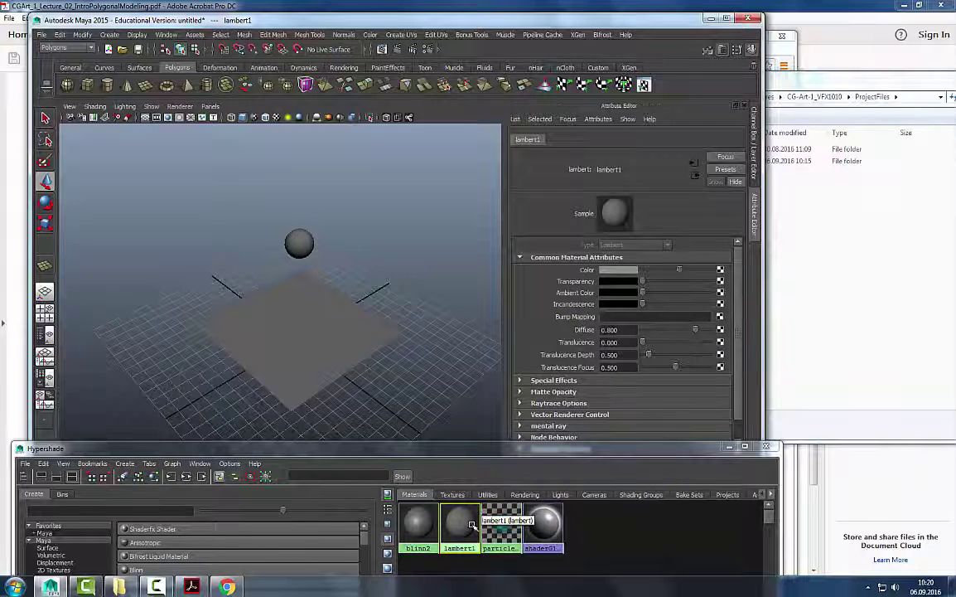
scroll(572, 361, down, 2)
scroll(570, 373, up, 2)
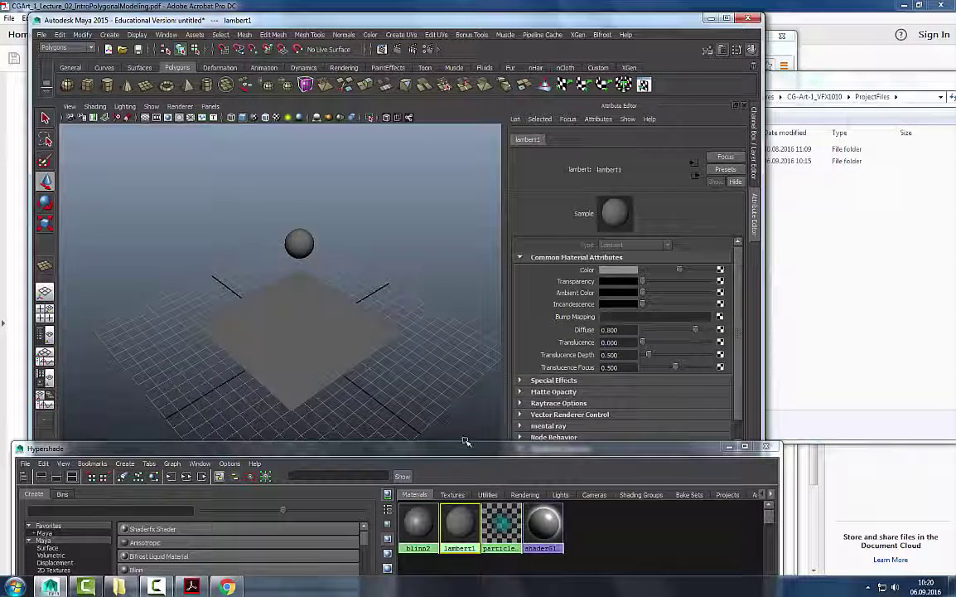
click(420, 523)
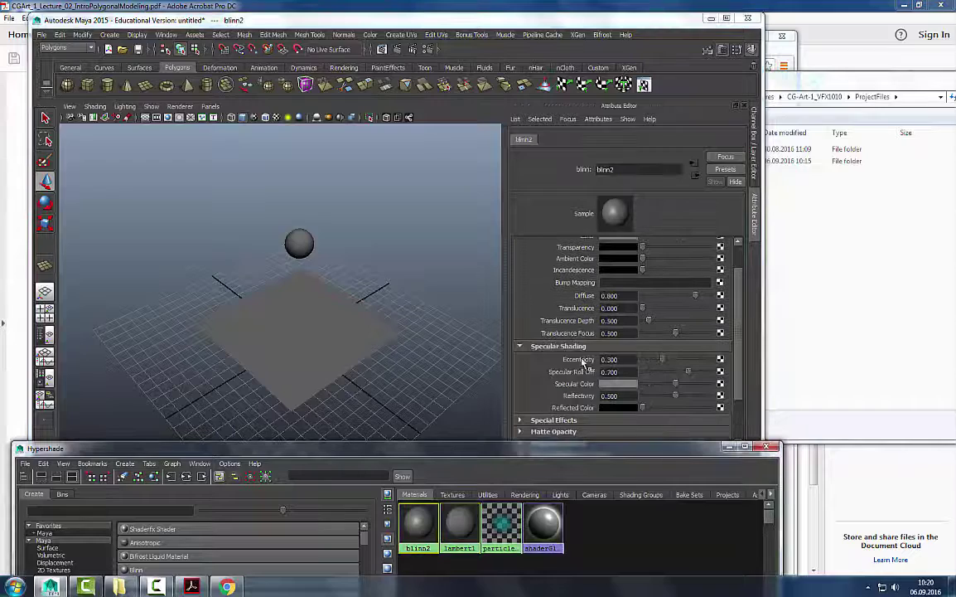
click(460, 523)
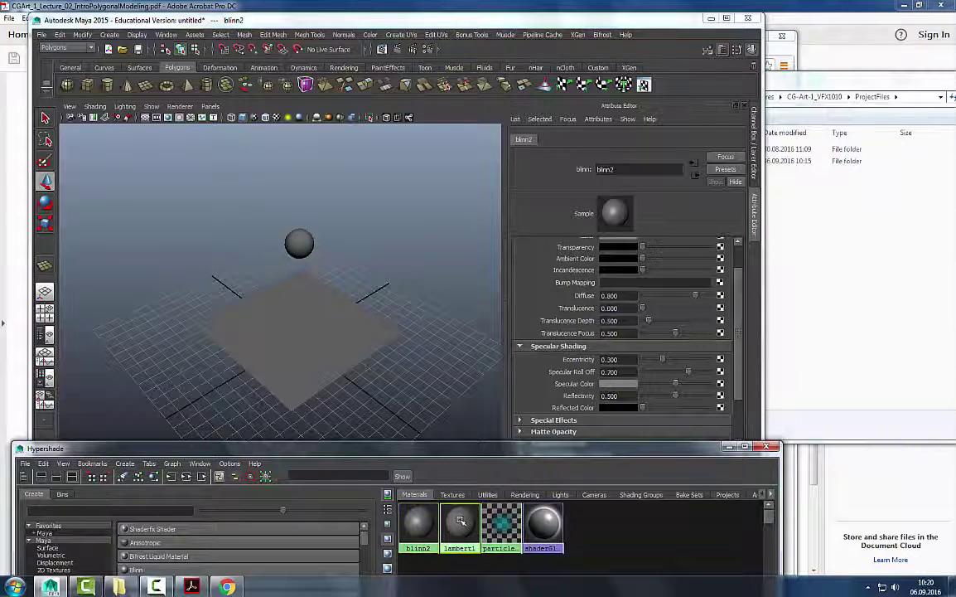
drag(413, 448, 464, 439)
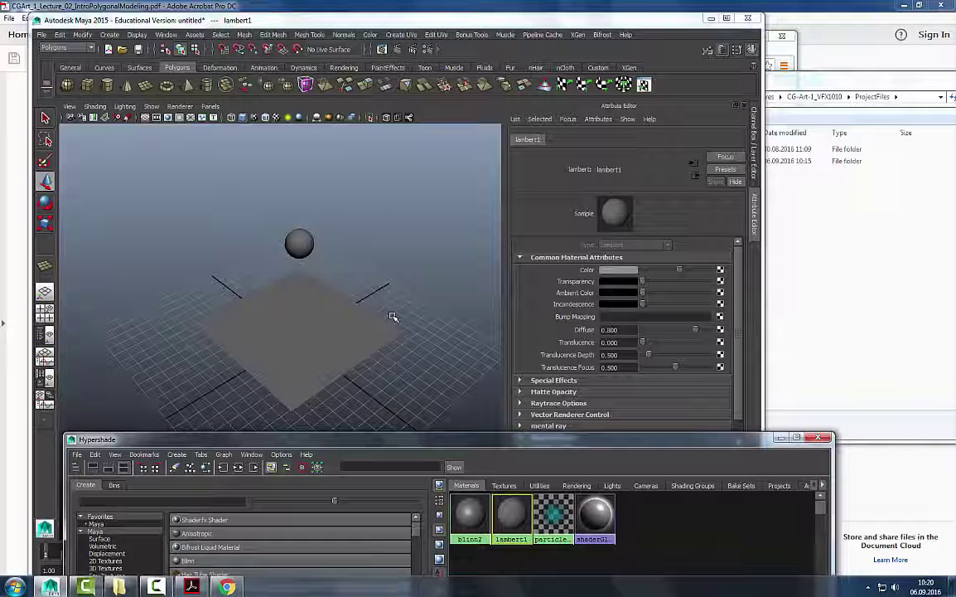
Create a Surface Shader material in the Hypershade.
drag(477, 440, 423, 382)
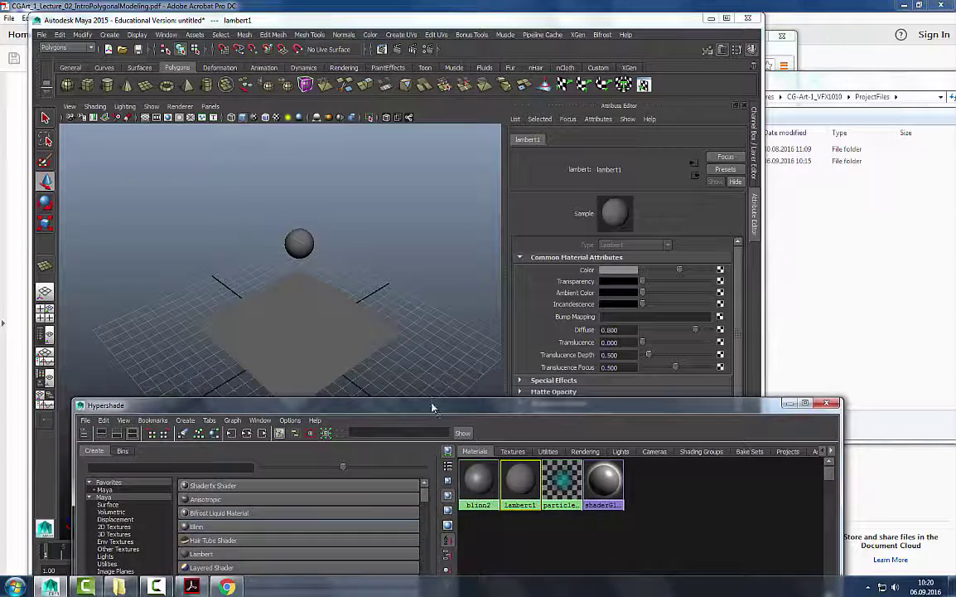
drag(436, 409, 448, 270)
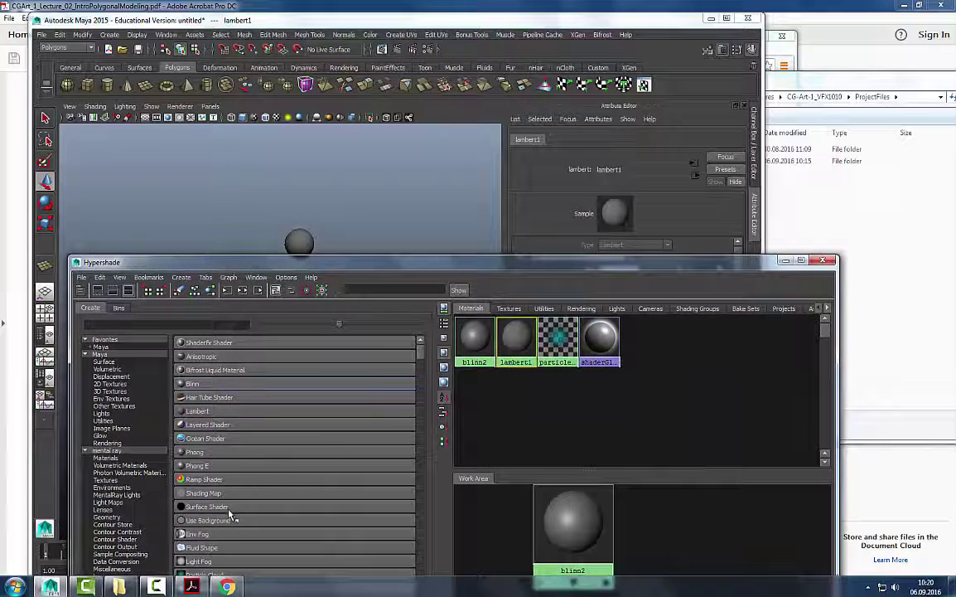
drag(212, 262, 210, 128)
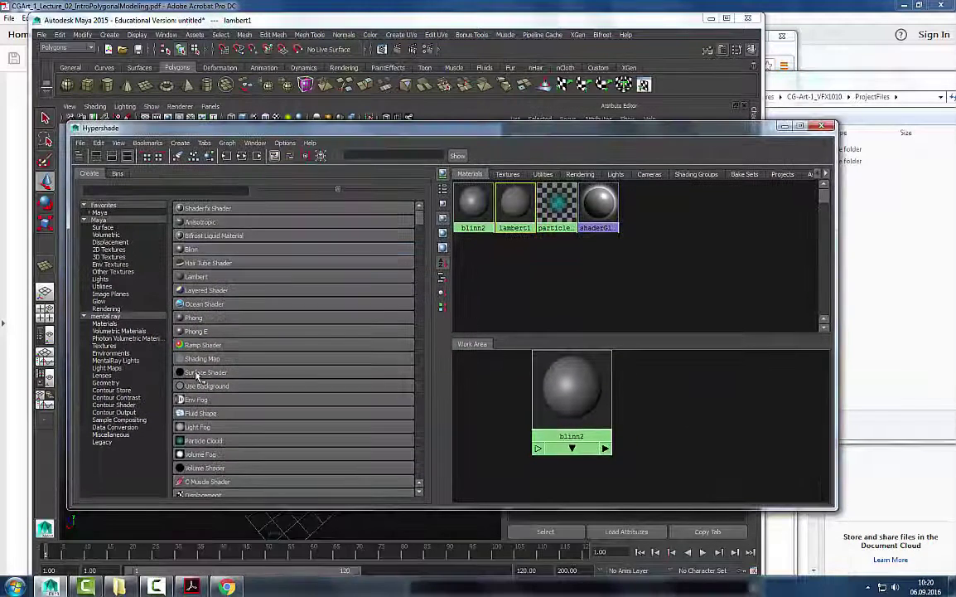
click(218, 373)
drag(538, 131, 263, 361)
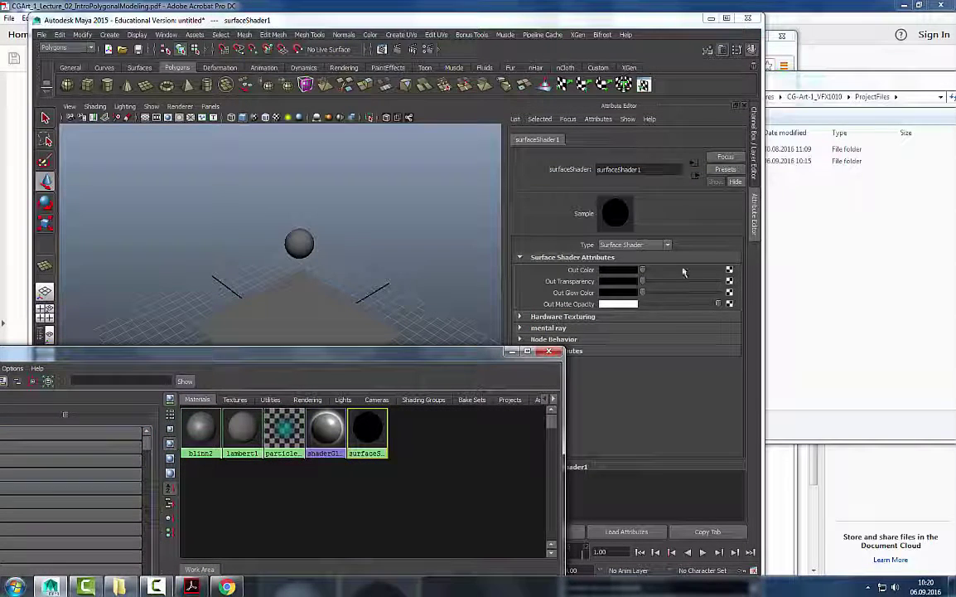
Assign the surface shader to the plane and brighten its Out Color to light gray.
drag(363, 365, 339, 378)
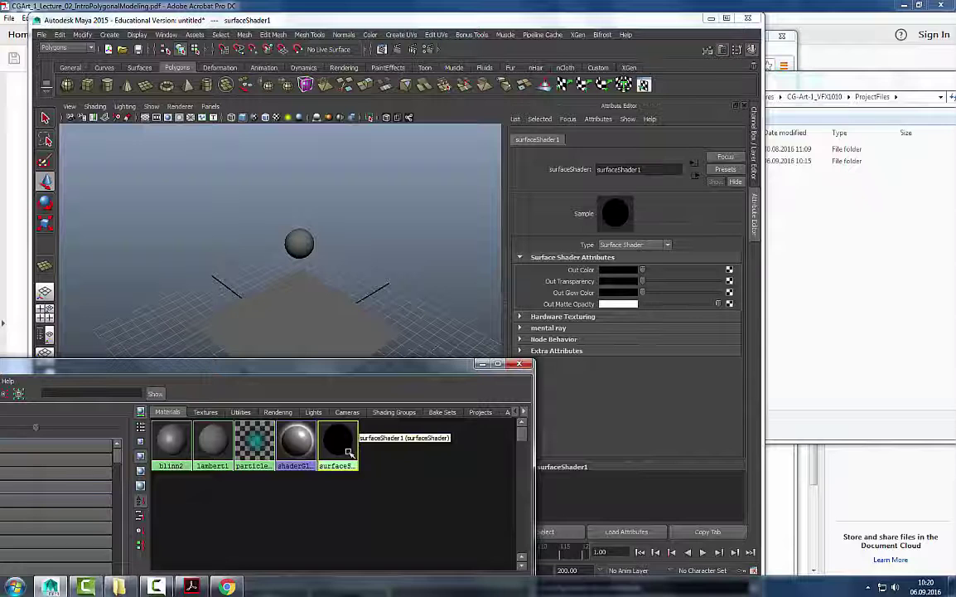
middle_drag(347, 451, 328, 346)
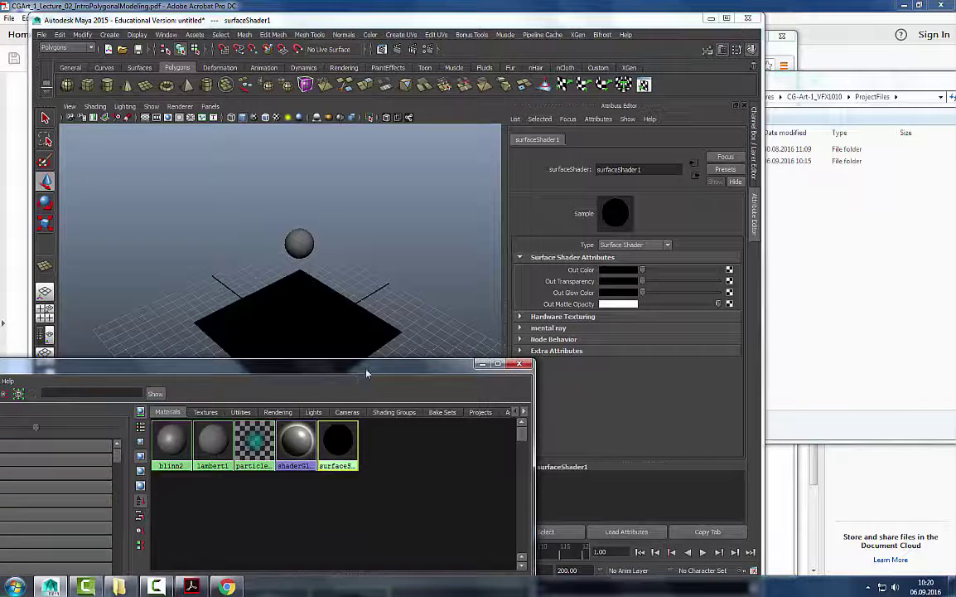
drag(367, 366, 354, 432)
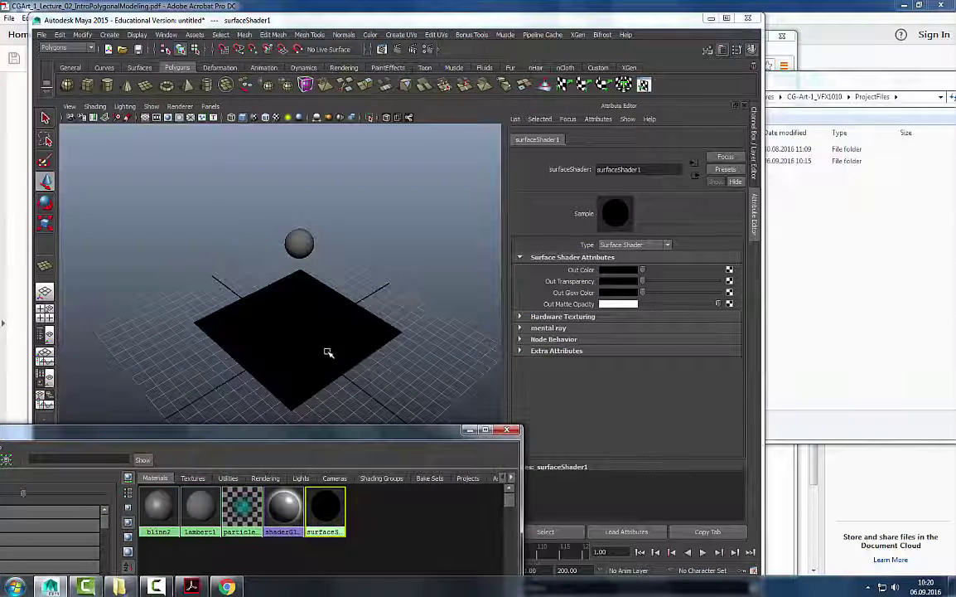
drag(647, 274, 700, 279)
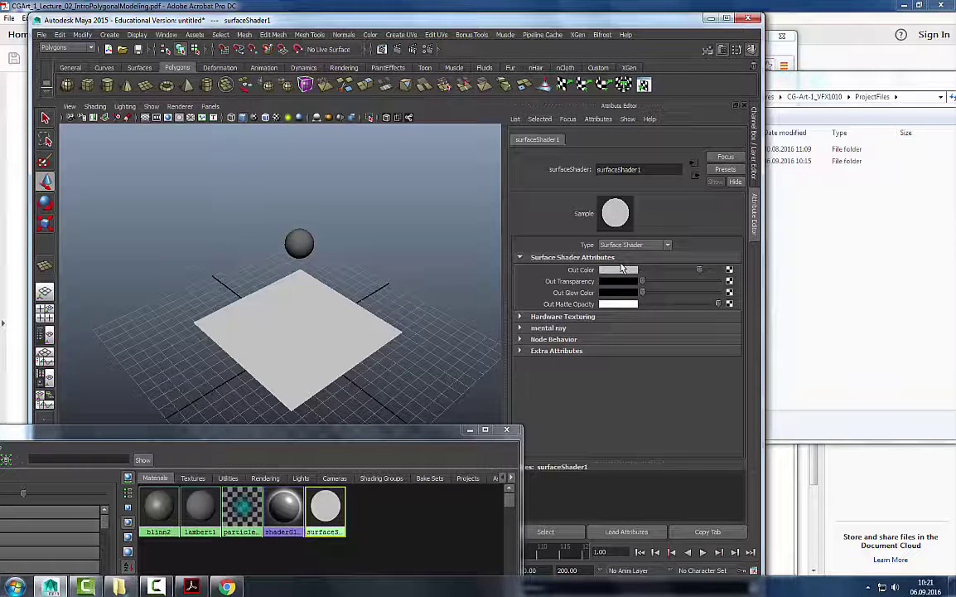
Close the Hypershade and maximize the Maya window.
drag(297, 430, 424, 196)
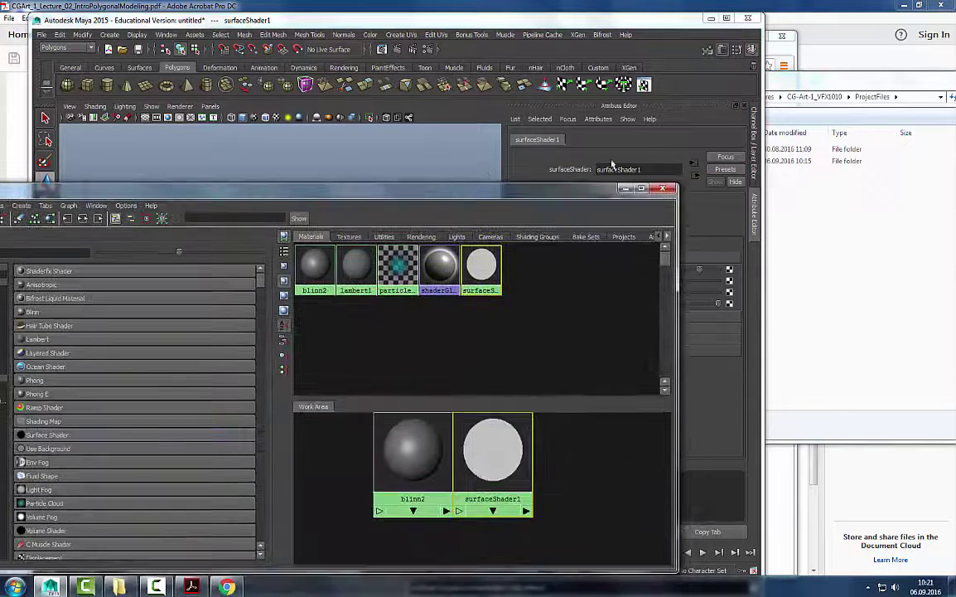
click(665, 189)
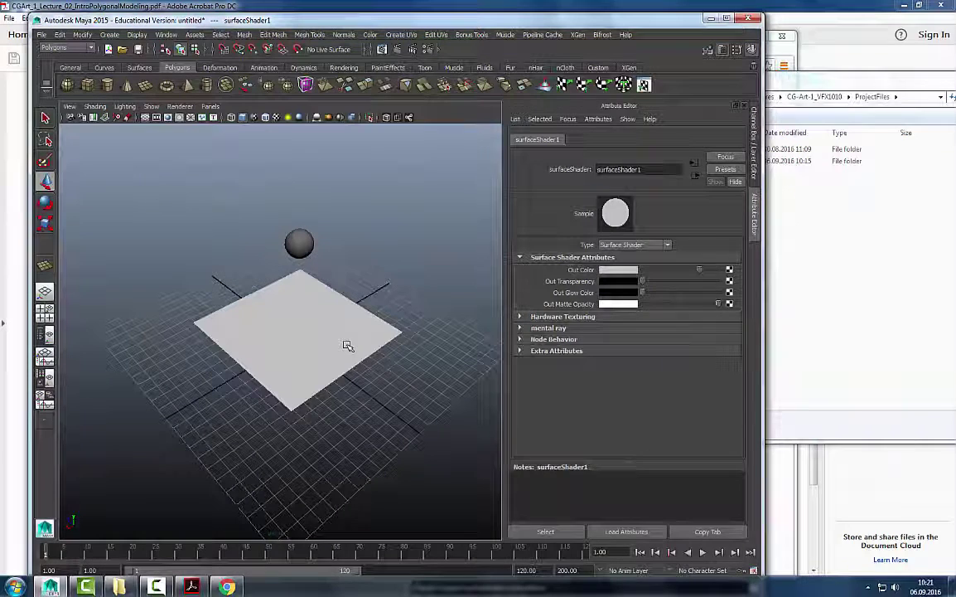
double_click(655, 18)
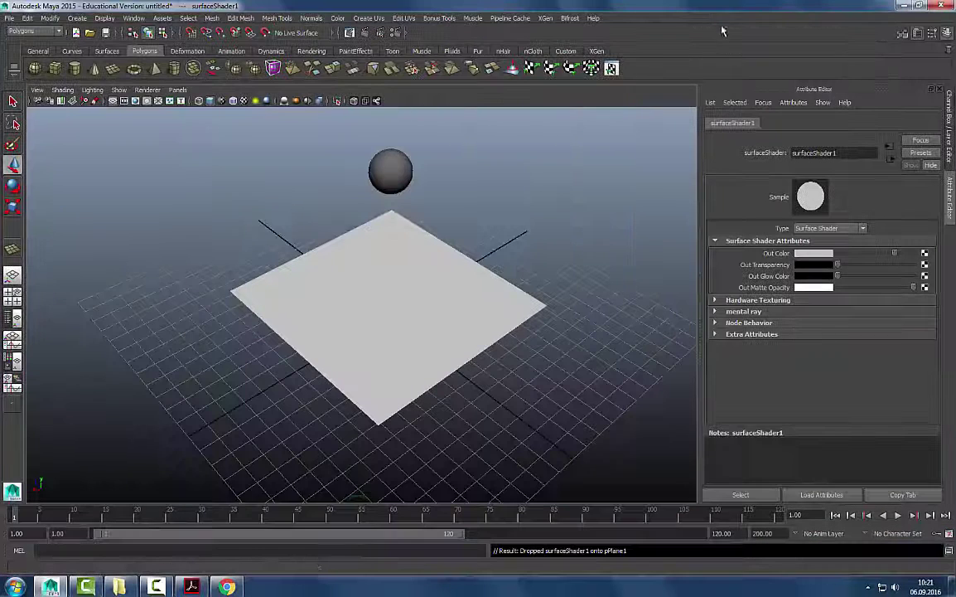
Open the material attributes of the plane directly from the viewport.
right_click(363, 268)
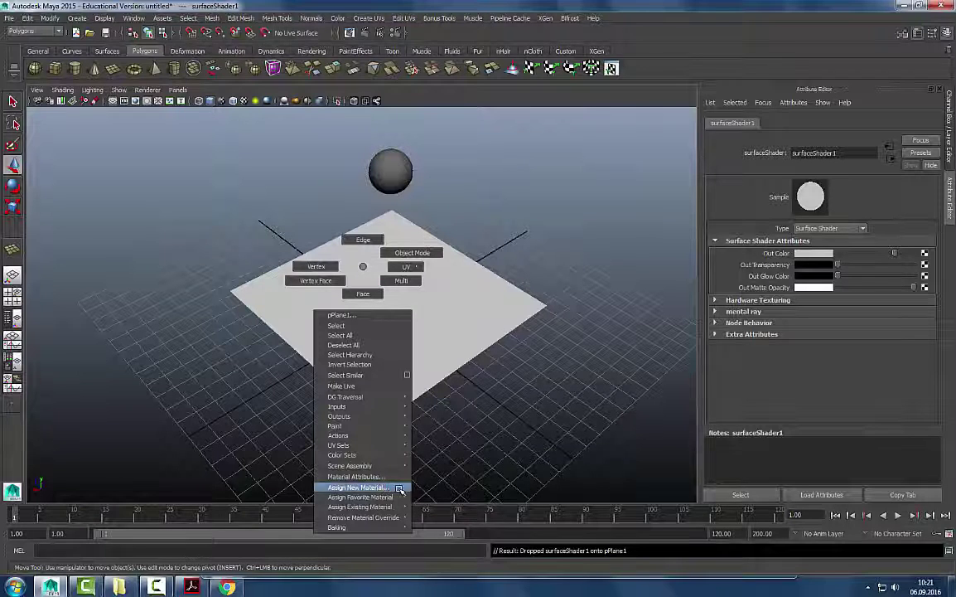
mouse_move(401, 497)
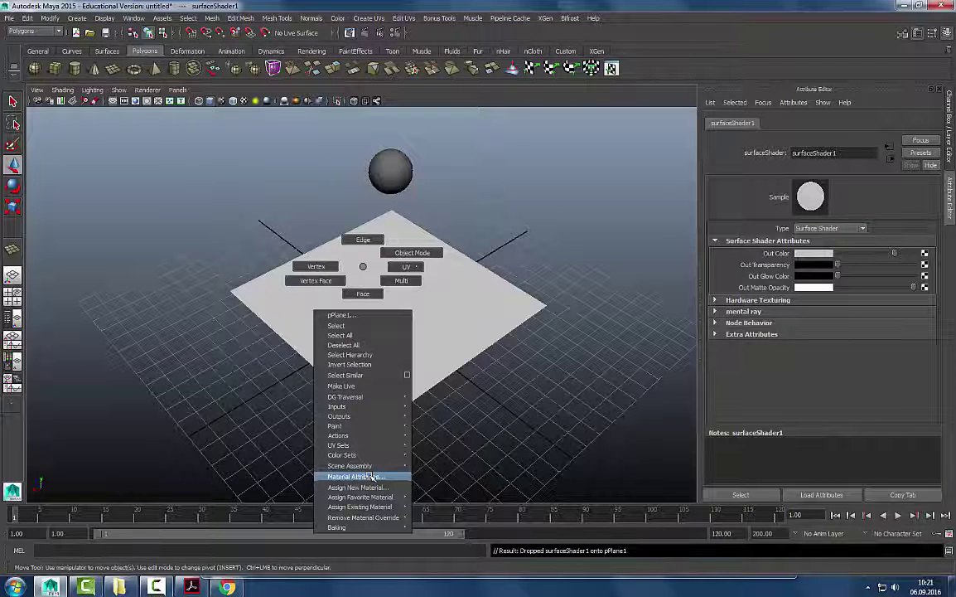
click(369, 476)
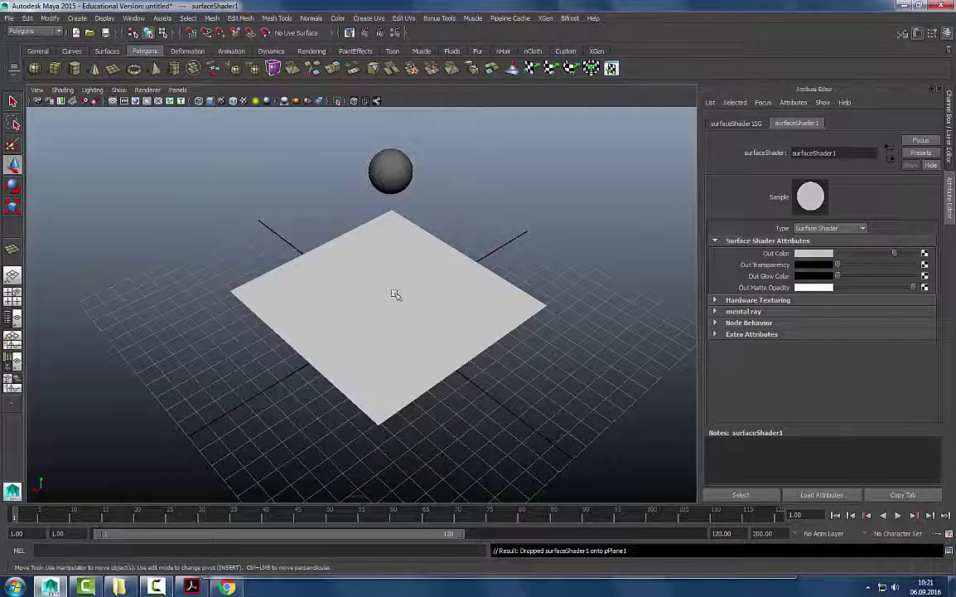
Select the plane and bring up the attributes of its assigned surface shader again.
click(322, 143)
click(390, 253)
click(392, 172)
click(497, 230)
click(348, 309)
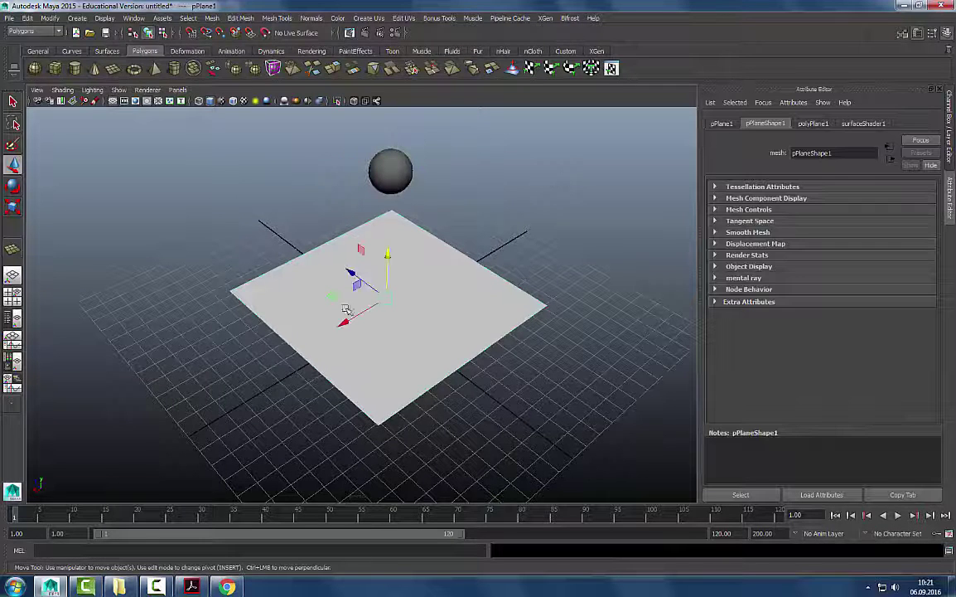
right_click(411, 311)
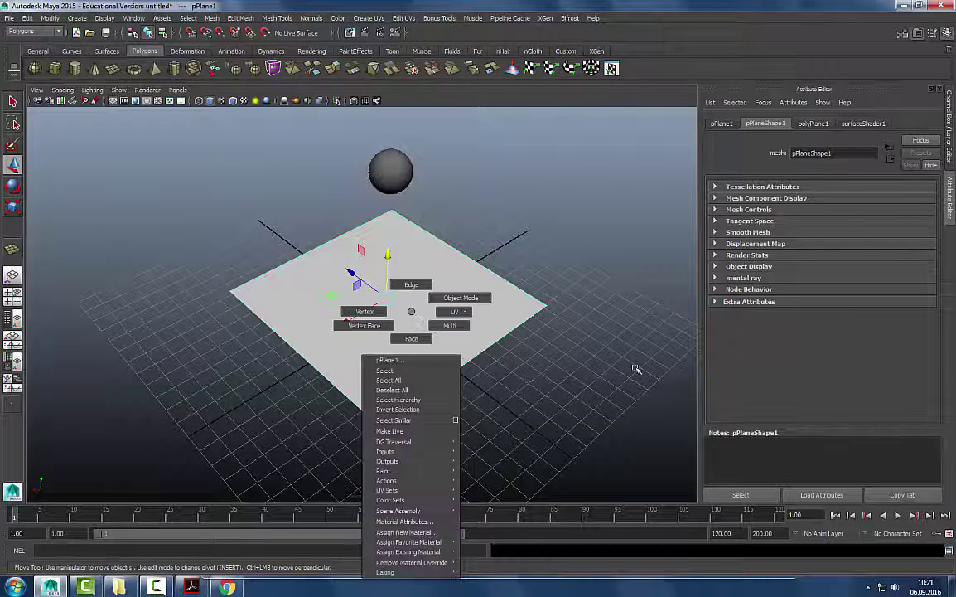
click(423, 521)
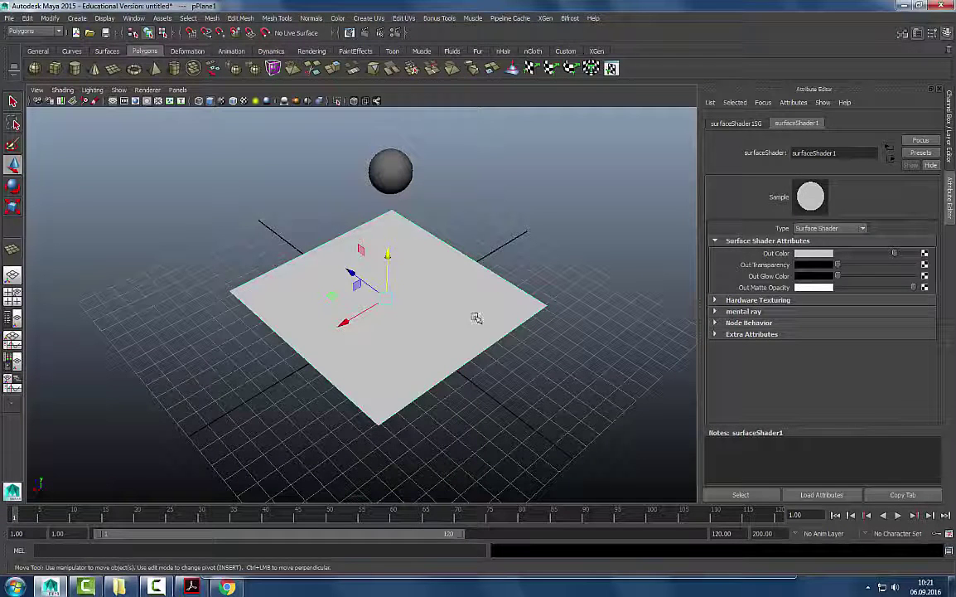
Reopen the plane's material attributes from the viewport and raise the surface shader's Out Color to pure white.
click(427, 208)
right_click(420, 275)
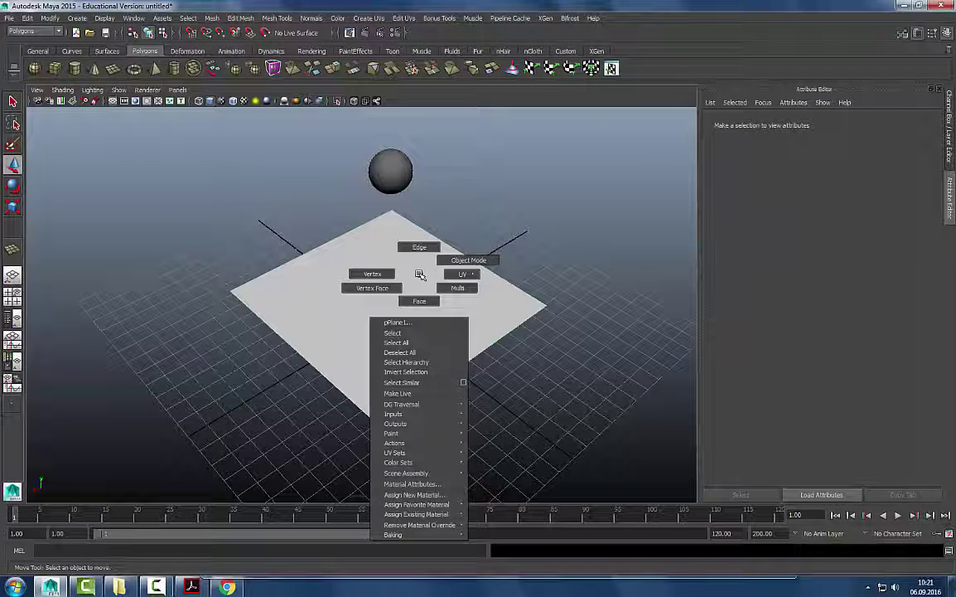
right_click(417, 260)
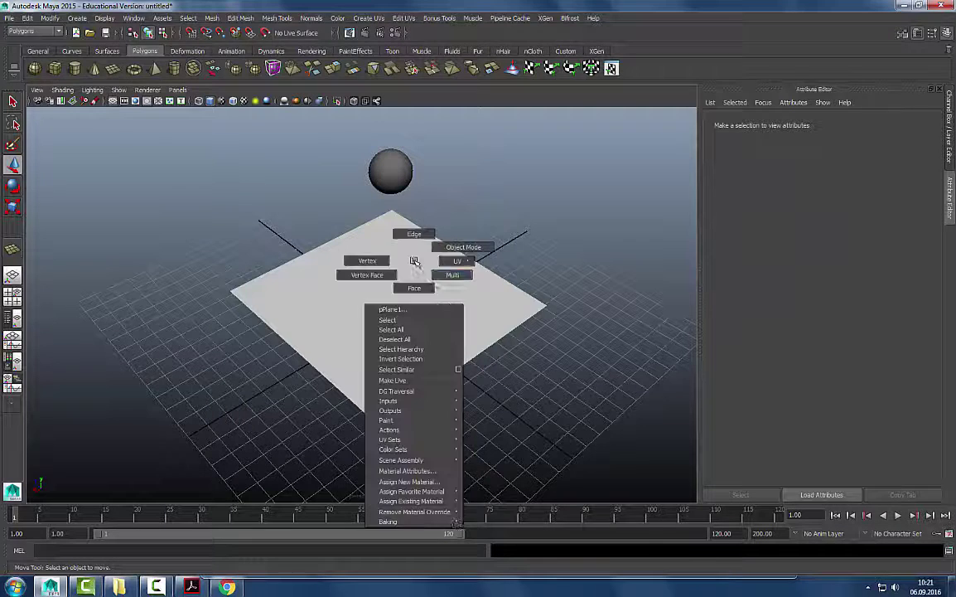
click(408, 471)
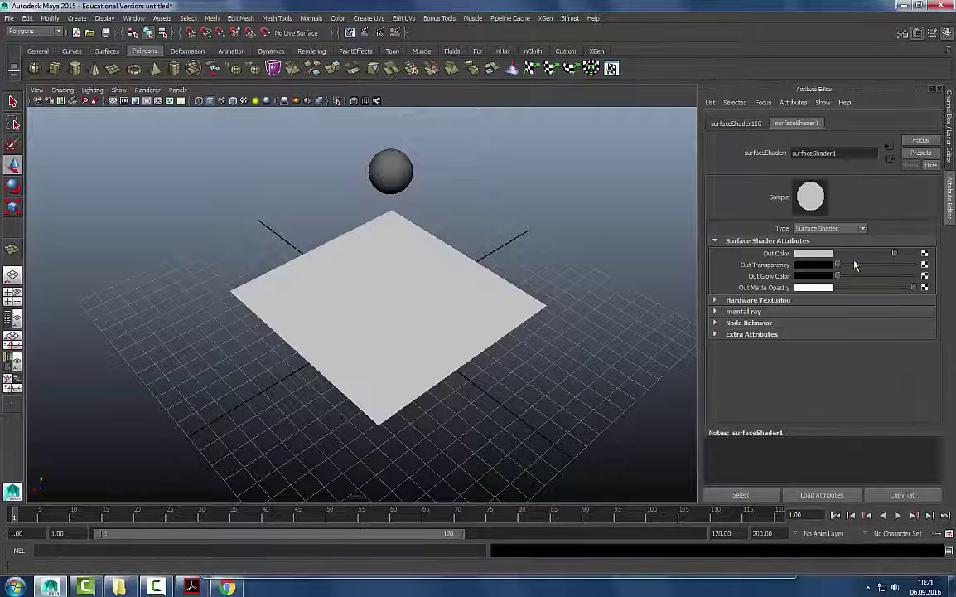
drag(848, 259, 912, 257)
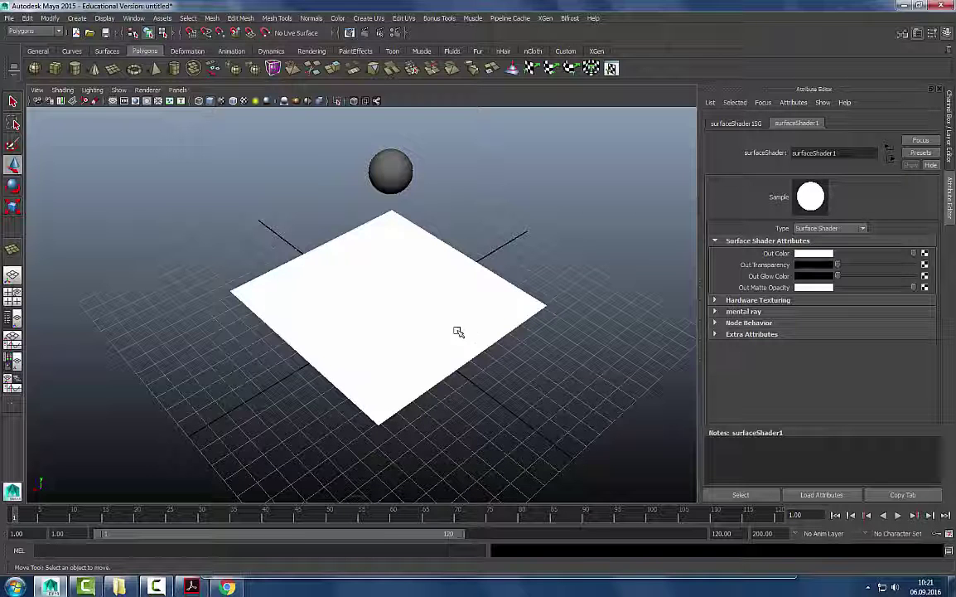
Switch to Chrome and save the chair picture as the JPEG ref_chair in the images folder of the 160906_CGart1_Lecture2 project.
key(alt+Tab)
key(alt+Tab)
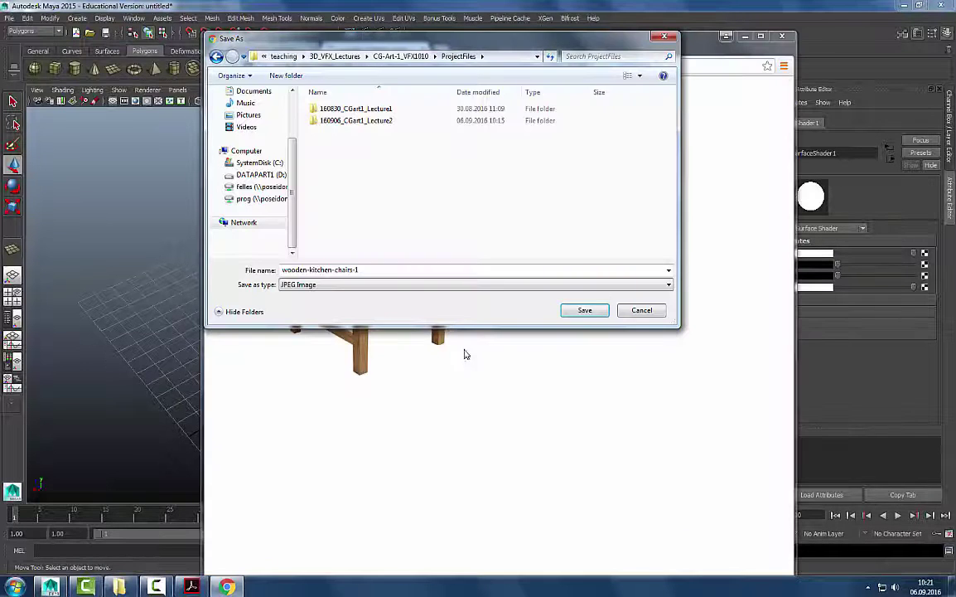
drag(462, 37, 595, 136)
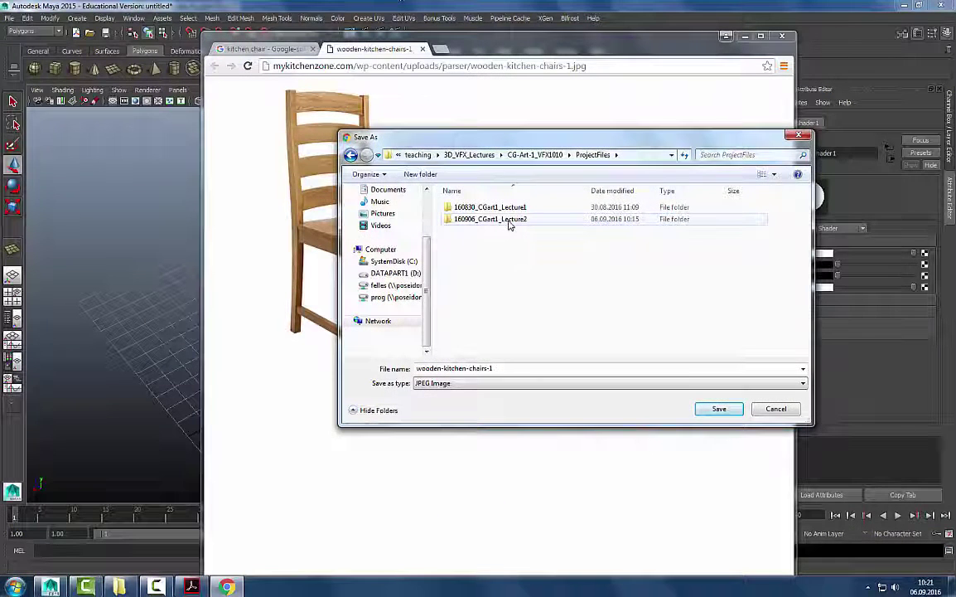
double_click(509, 221)
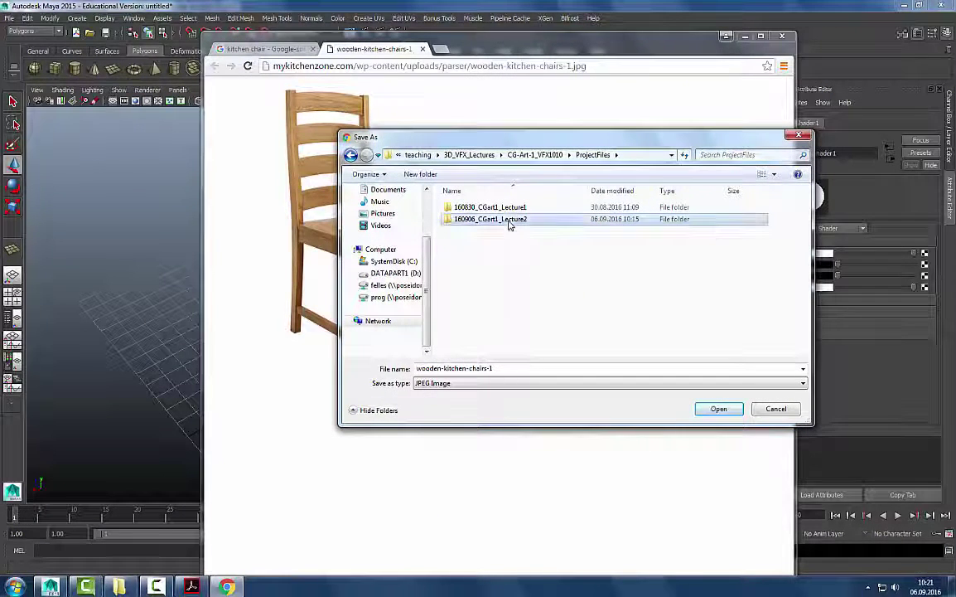
double_click(494, 342)
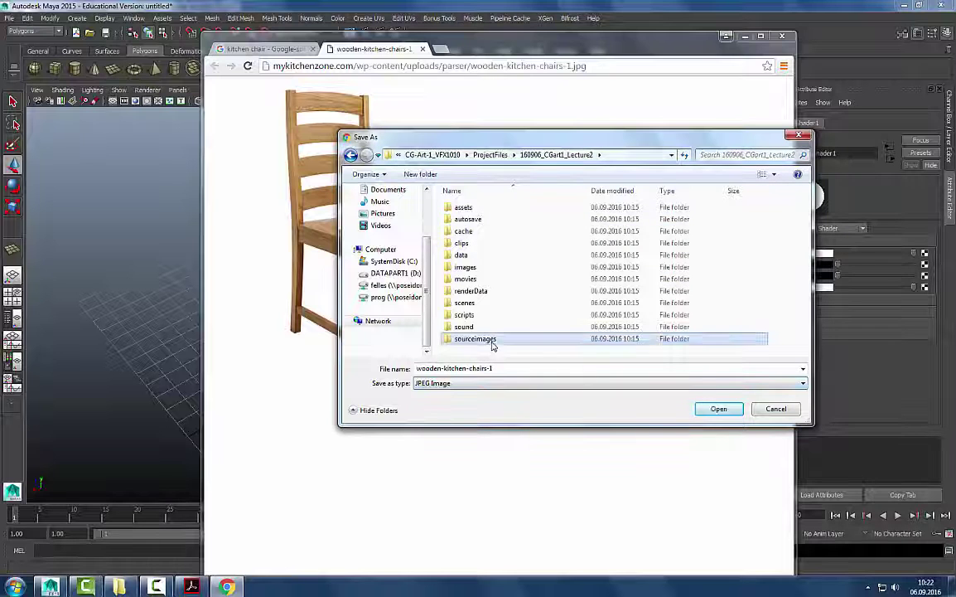
click(522, 155)
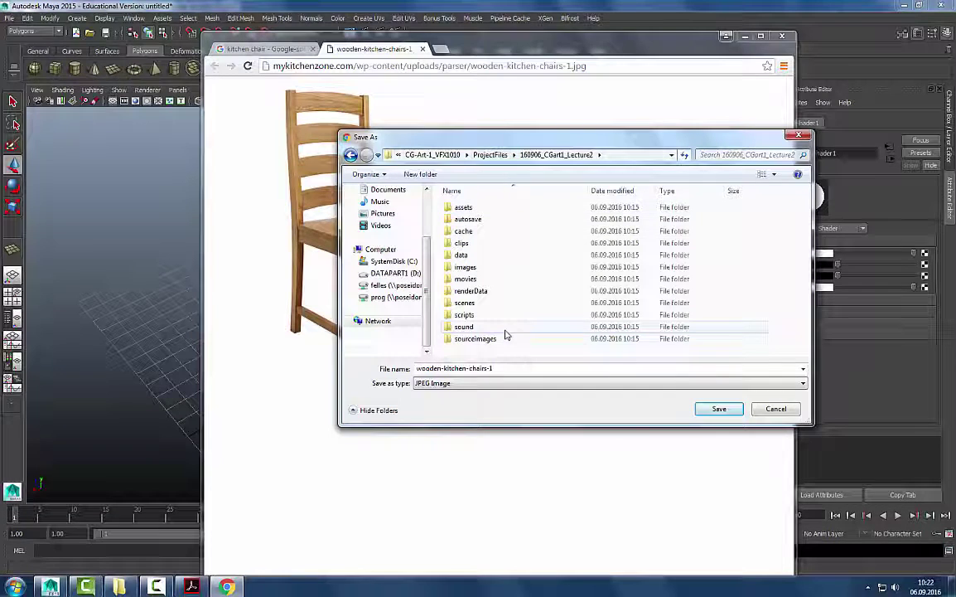
double_click(478, 271)
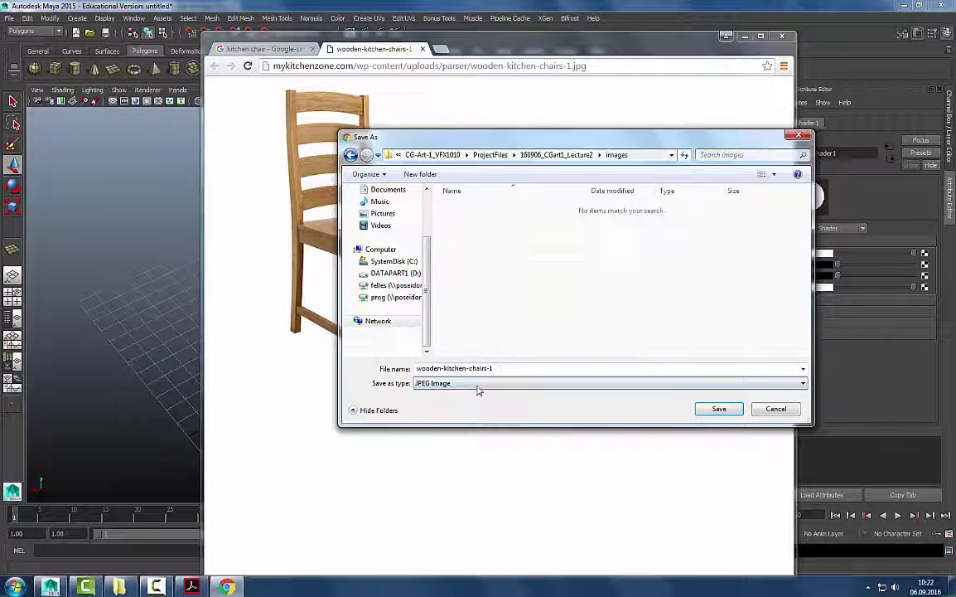
text(re)
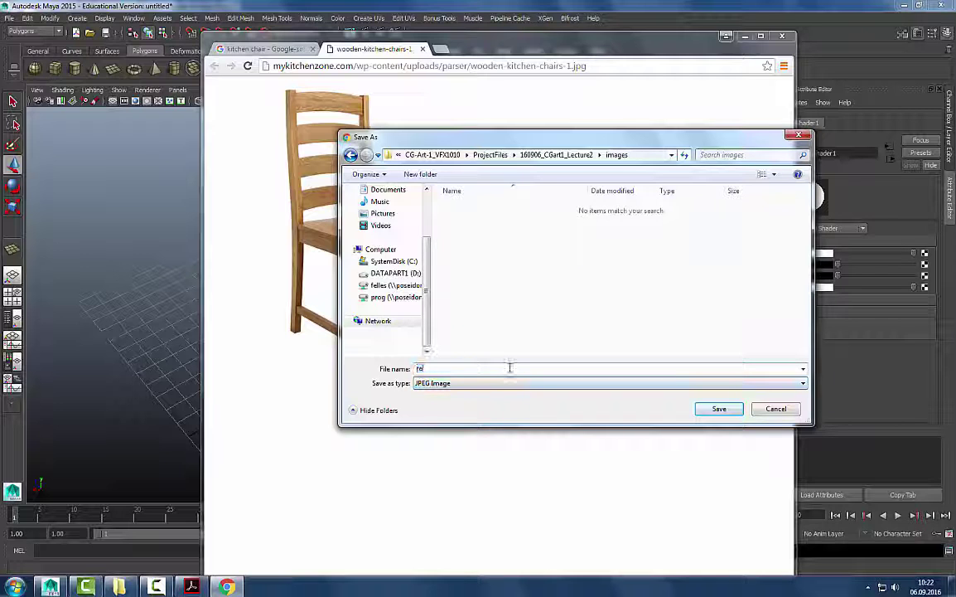
text(f_chair)
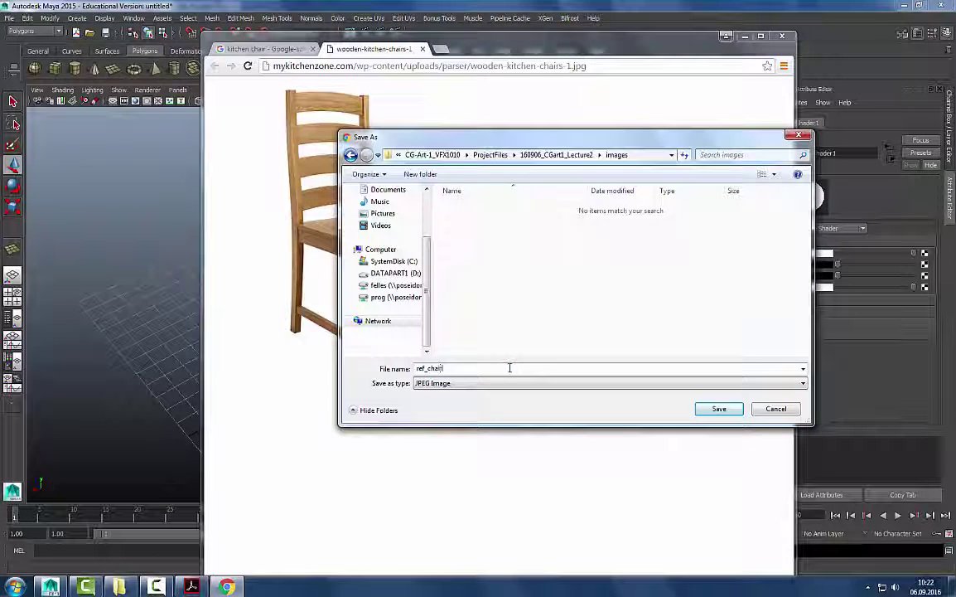
click(720, 410)
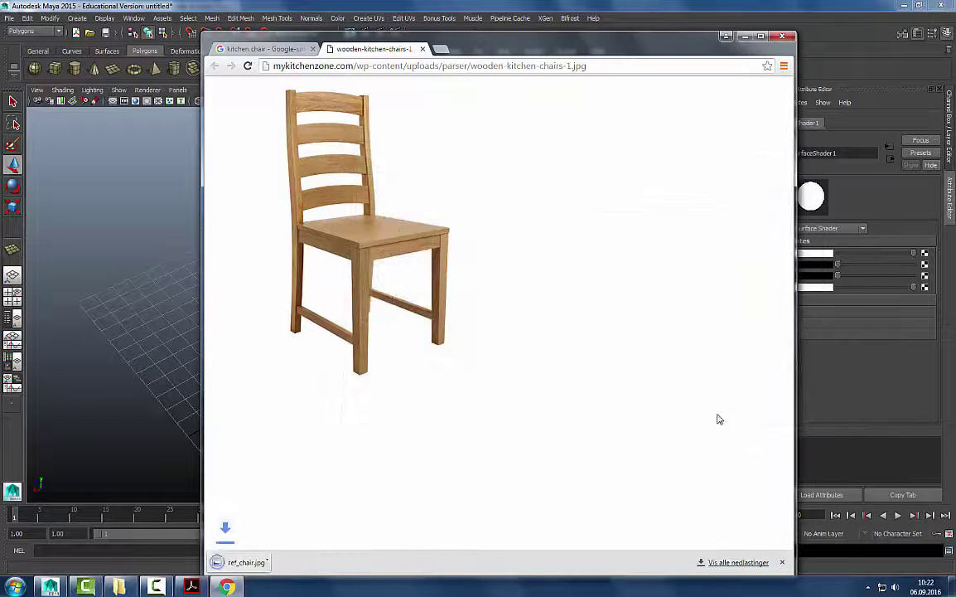
Switch to Windows Explorer and browse to the images folder of the 160906_CGart1_Lecture2 project.
click(132, 589)
drag(730, 77, 482, 97)
double_click(492, 177)
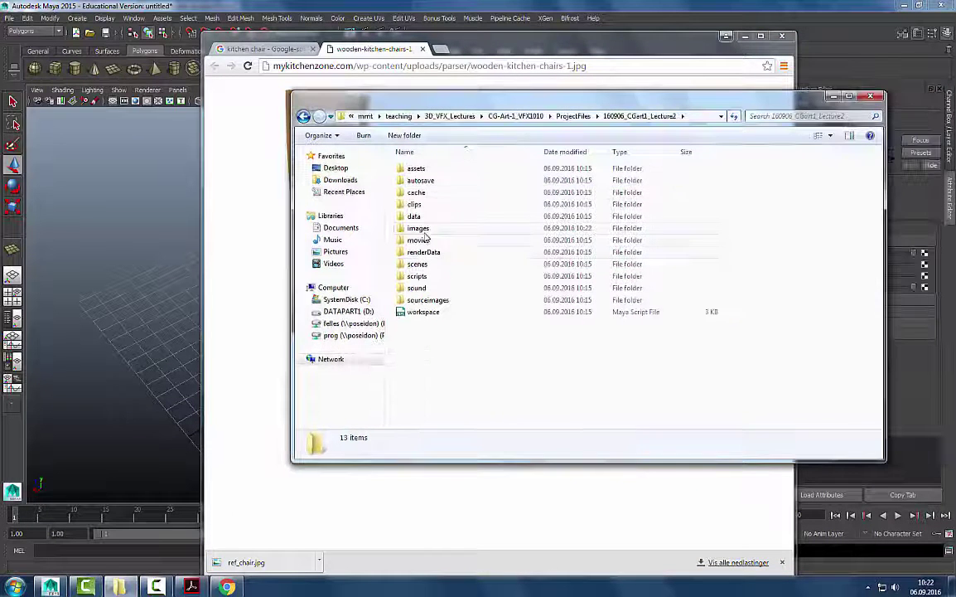
click(419, 229)
double_click(418, 230)
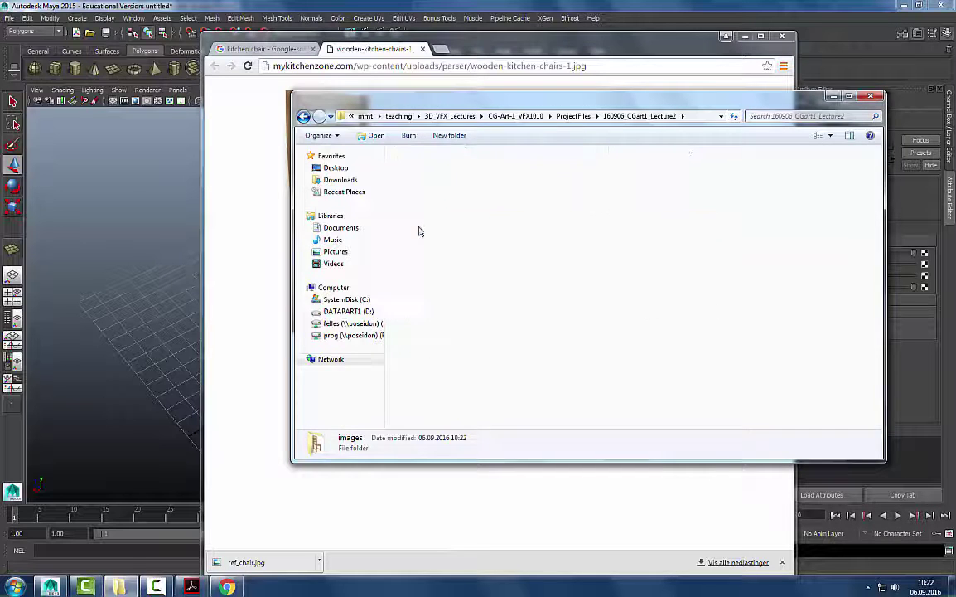
drag(426, 97, 405, 102)
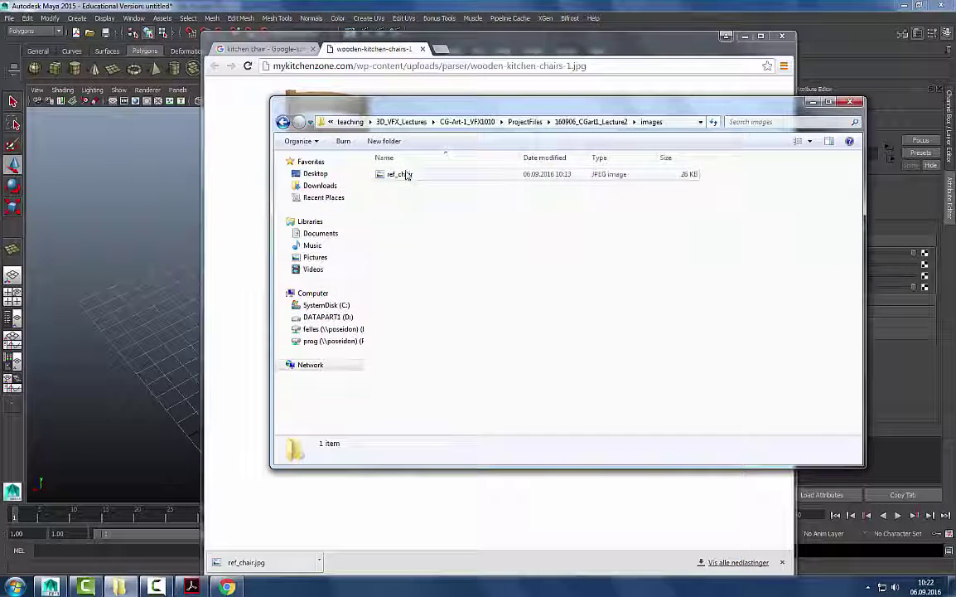
Open the ref_chair image with Adobe Photoshop CC 2015, picking it from the list of other programs.
click(406, 176)
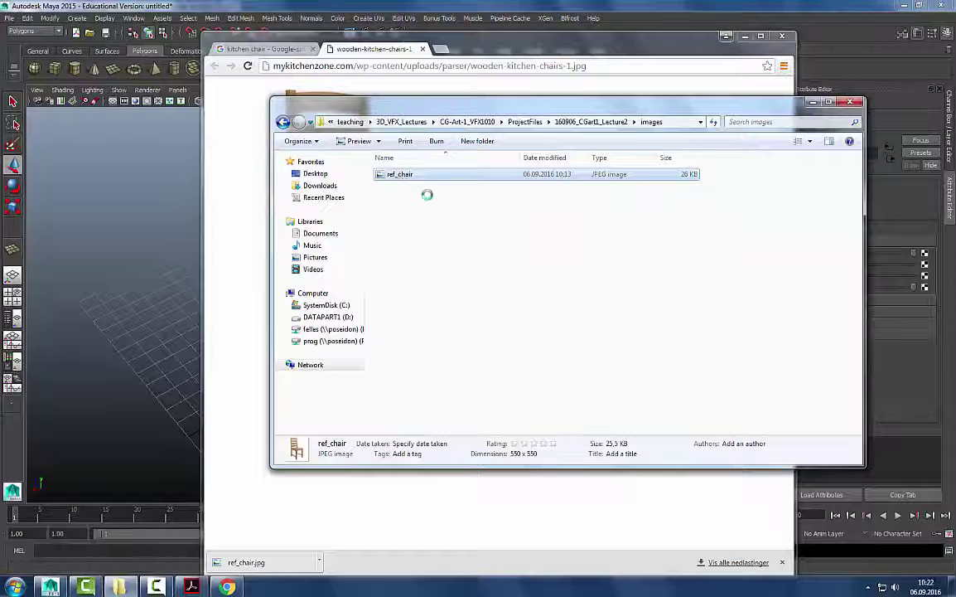
right_click(399, 174)
mouse_move(477, 309)
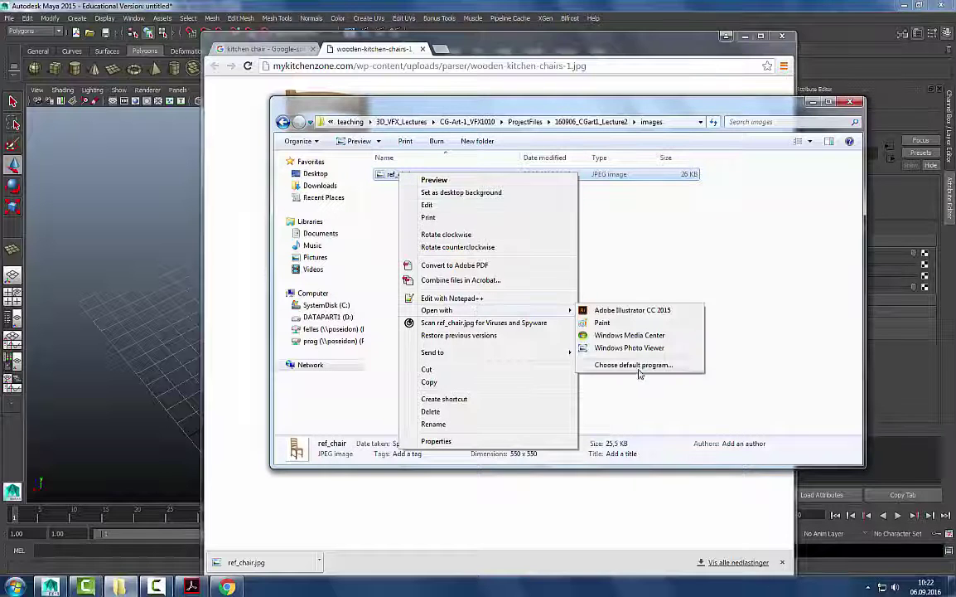
click(605, 366)
click(623, 271)
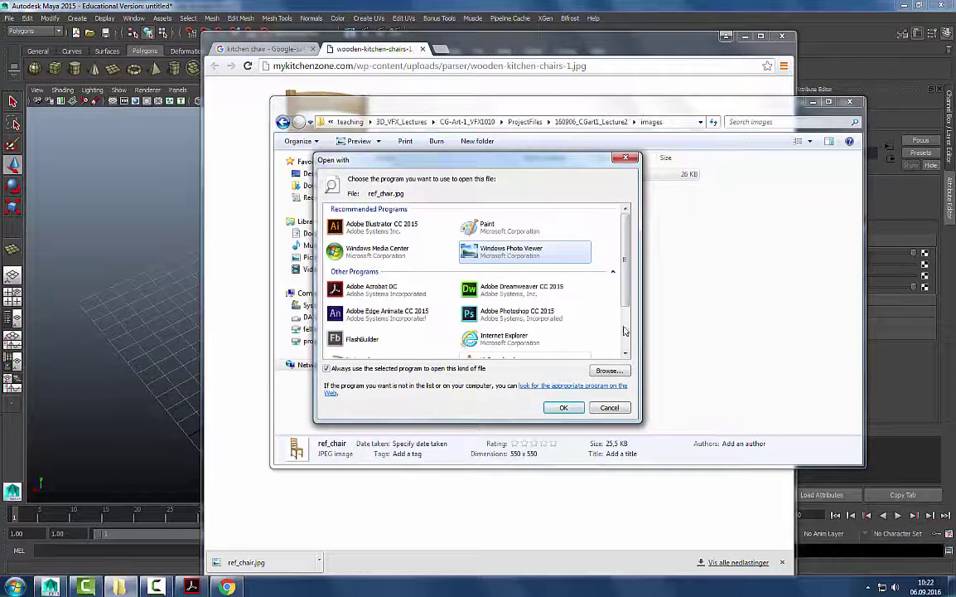
double_click(469, 313)
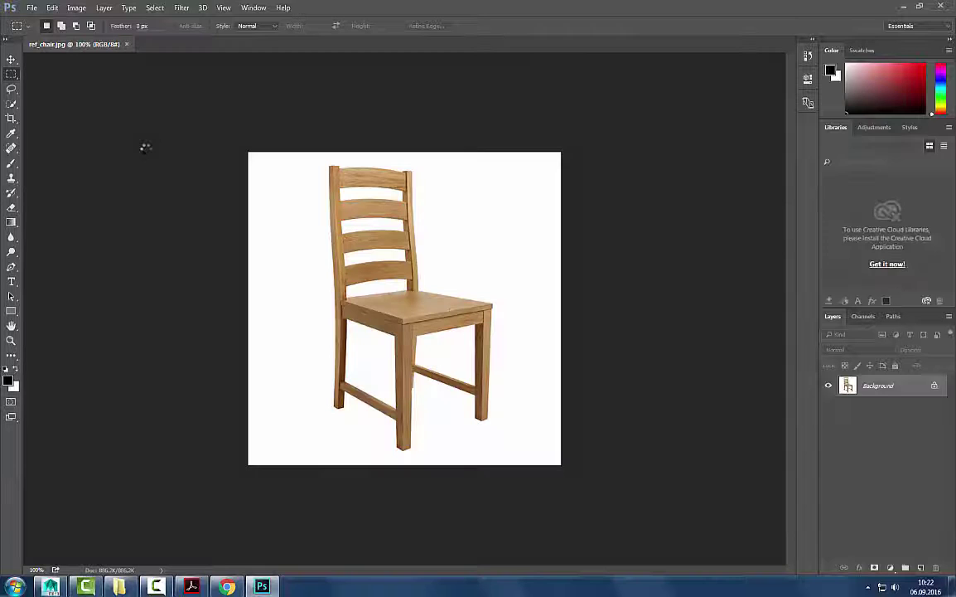
Inspect the chair image's width and height in pixels and dismiss the Image Size dialog.
click(76, 8)
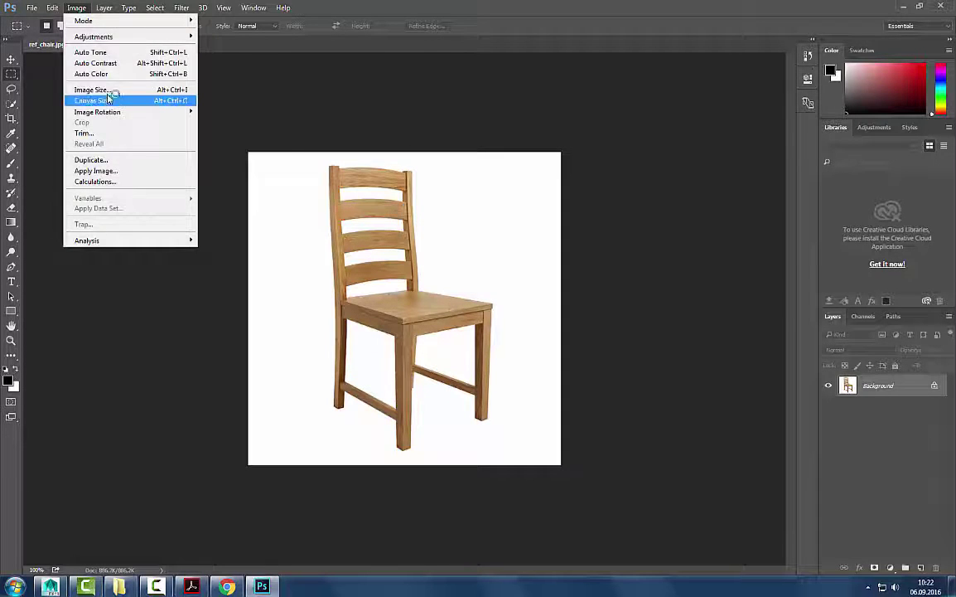
click(93, 89)
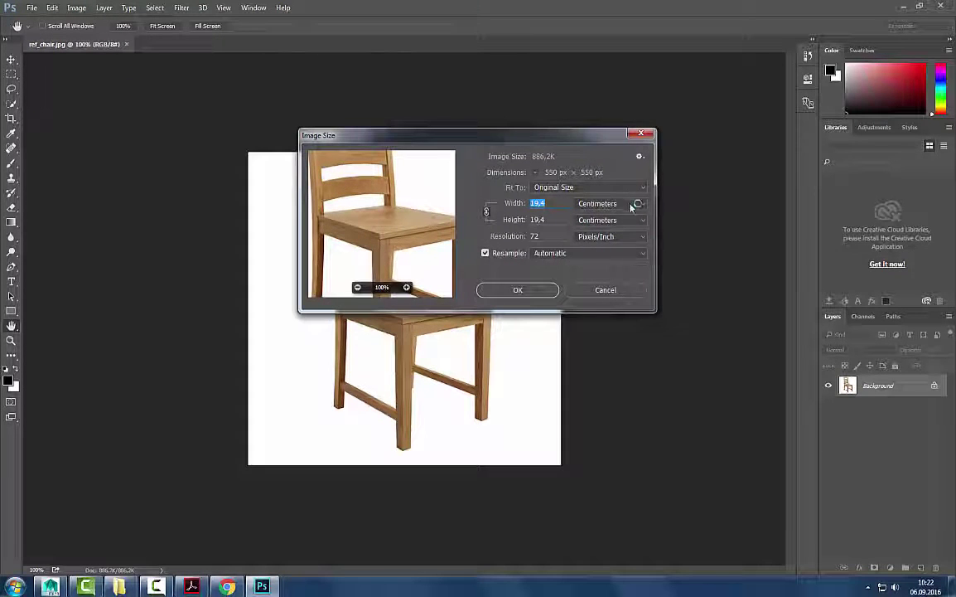
click(631, 207)
click(604, 220)
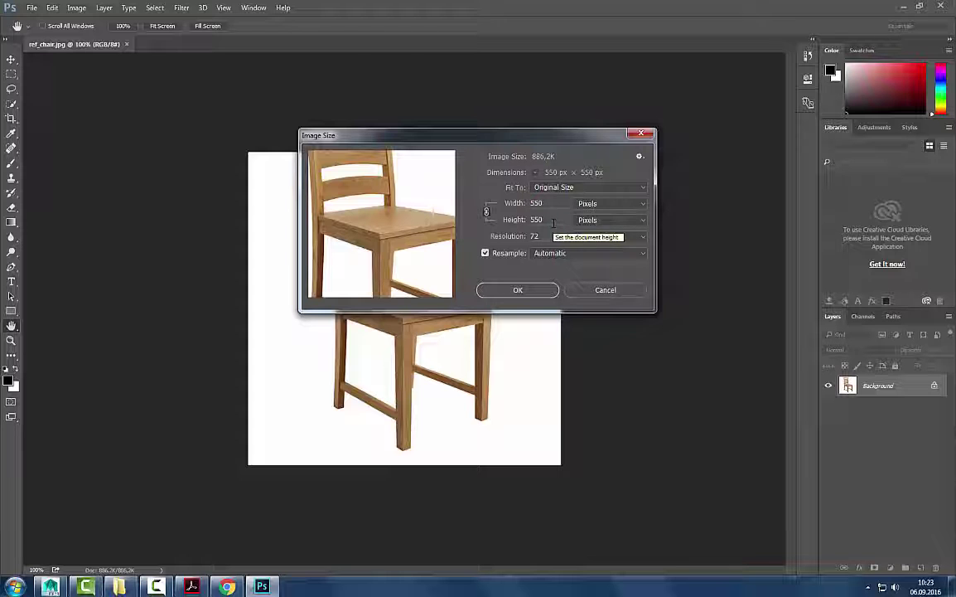
click(604, 290)
key(m)
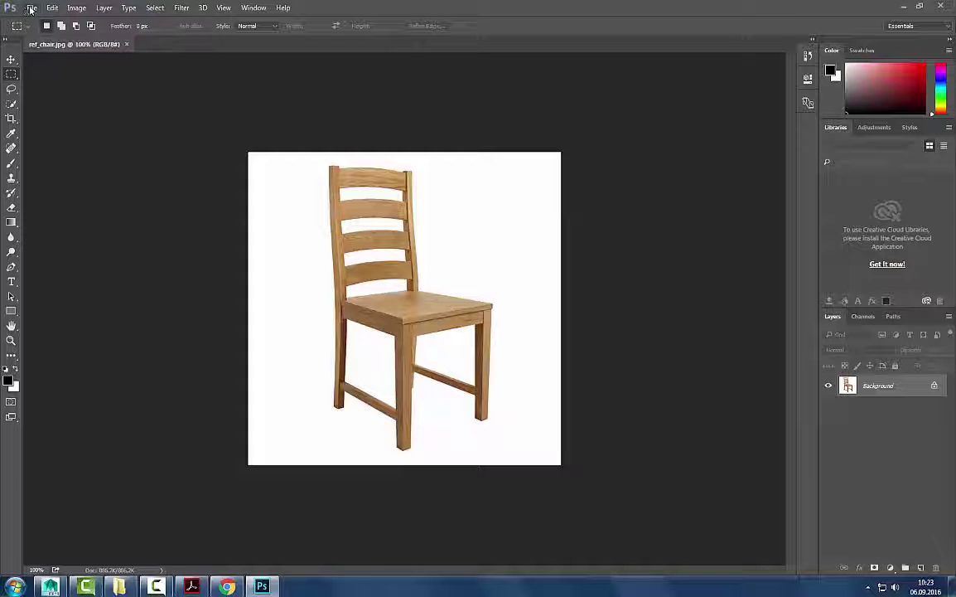
Create a new blank document 1024 pixels wide and 1024 pixels high with a white background.
click(32, 8)
click(41, 22)
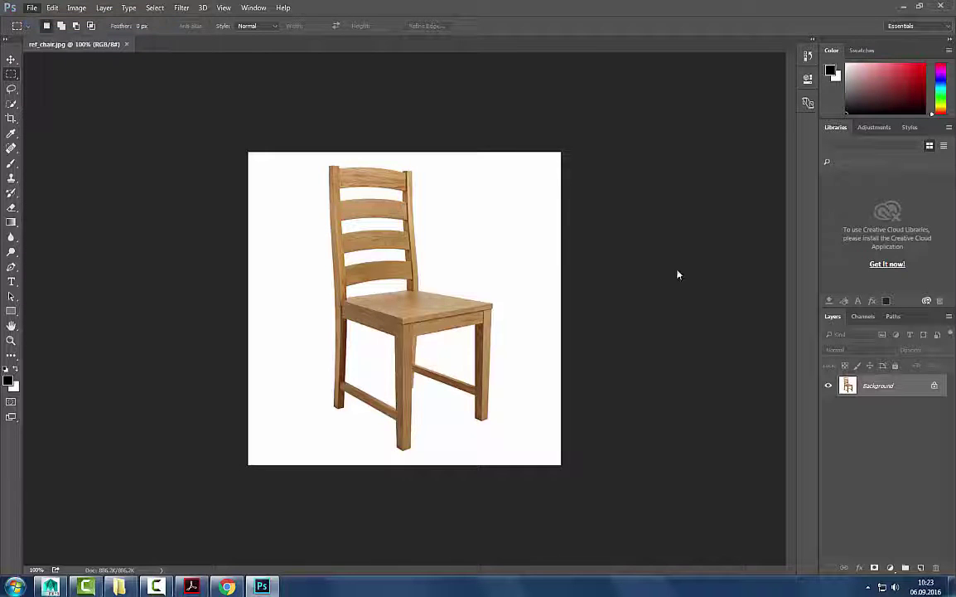
key(ctrl+n)
click(507, 189)
click(504, 201)
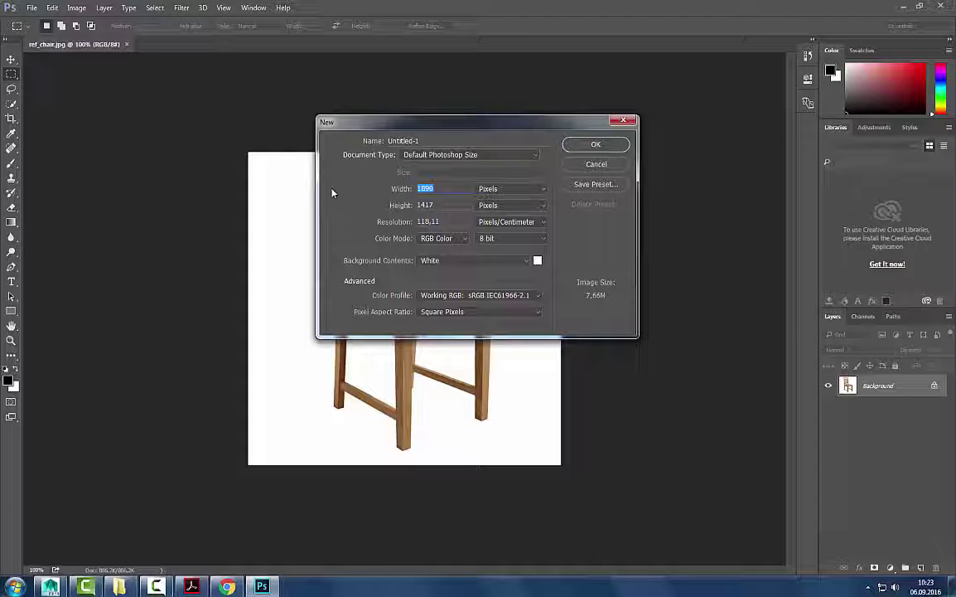
text(1024)
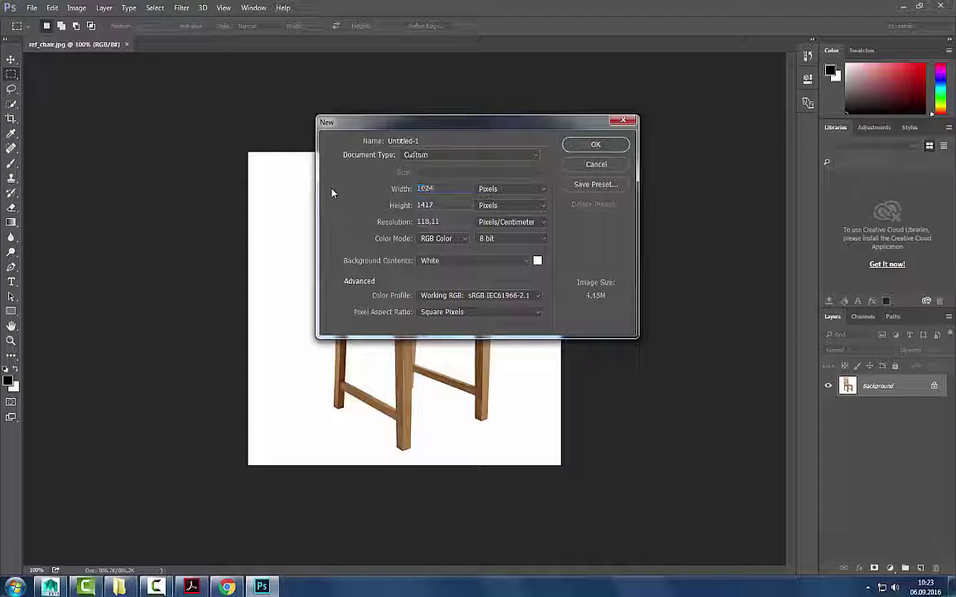
key(Tab)
text(1024)
double_click(423, 188)
click(434, 203)
click(590, 148)
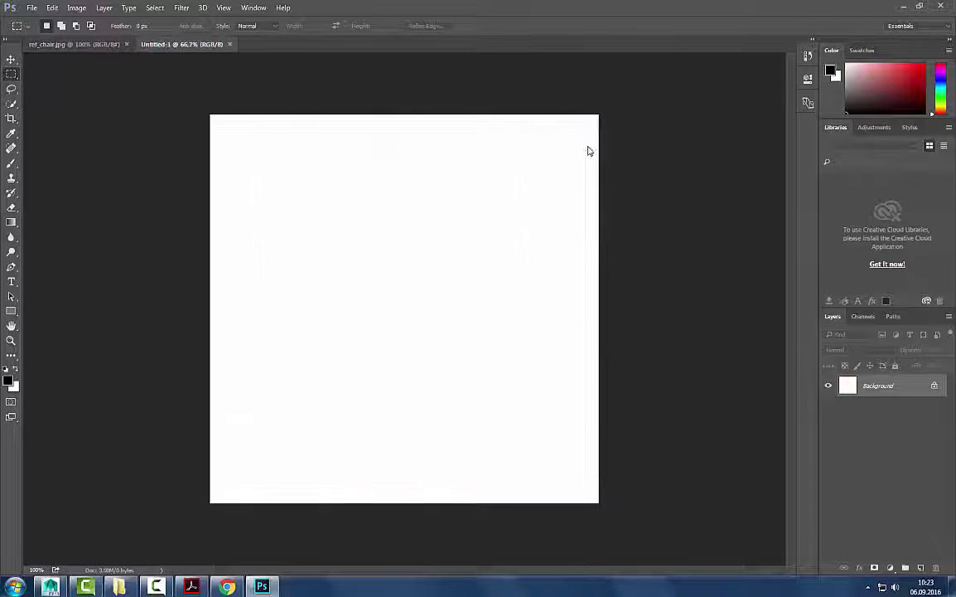
Copy the entire ref_chair.jpg image and paste it as a layer into the new blank document.
click(90, 44)
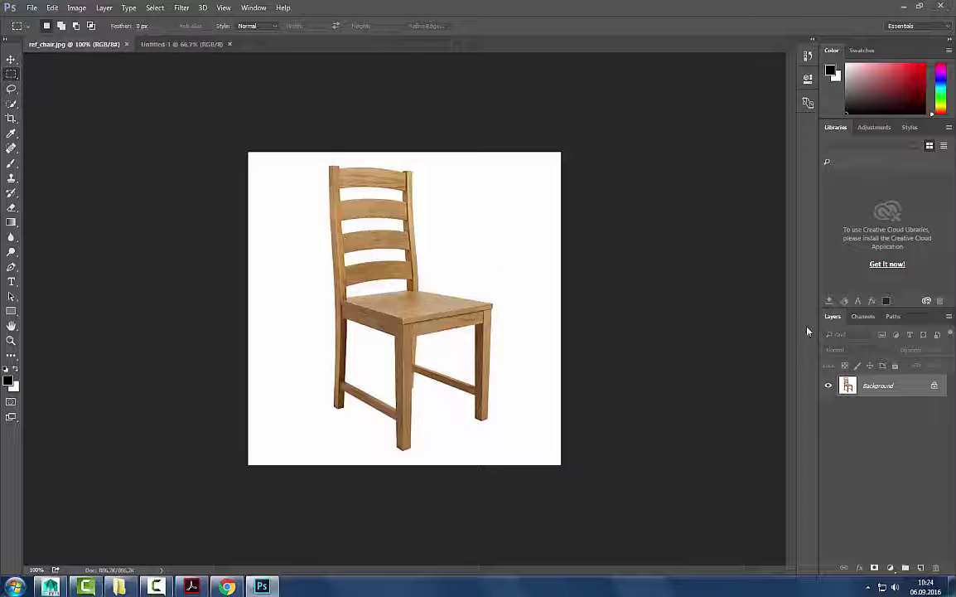
key(ctrl+a)
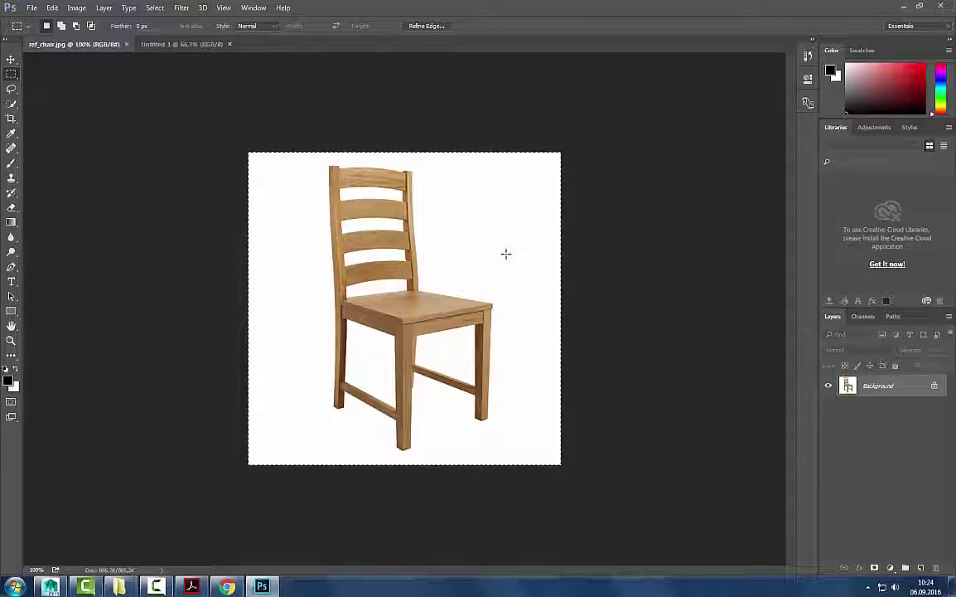
key(ctrl+c)
click(184, 44)
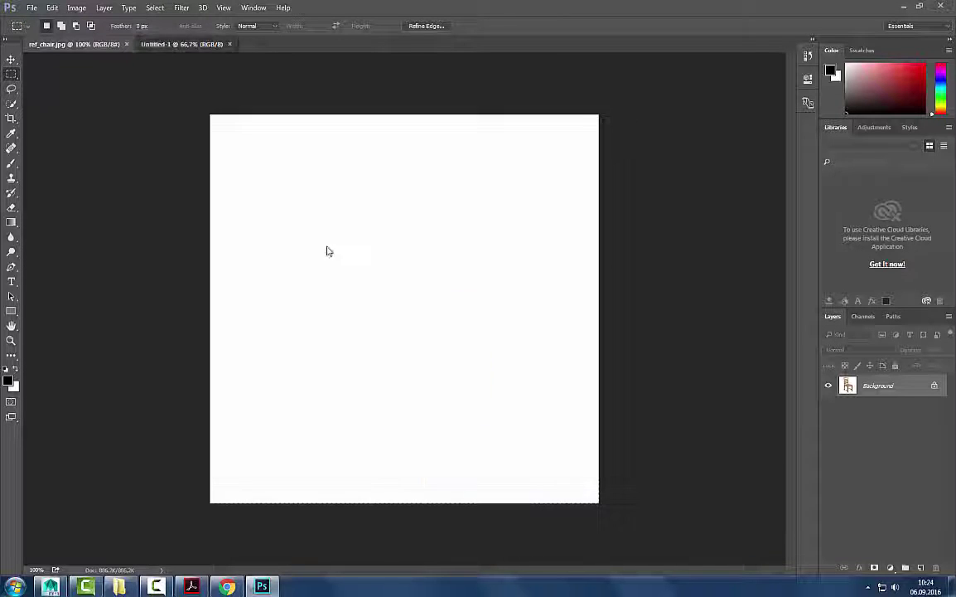
key(ctrl+v)
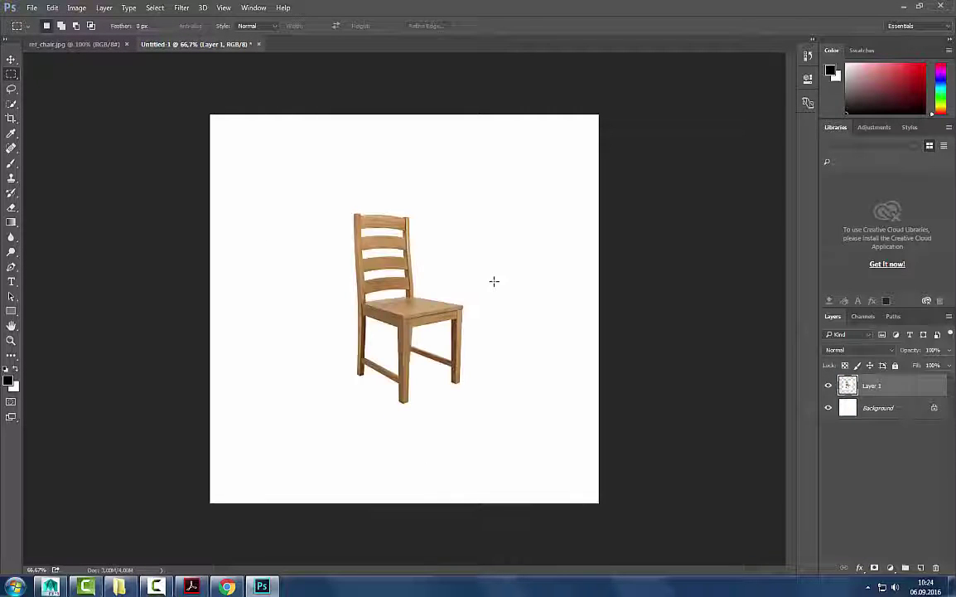
key(v)
mouse_move(442, 307)
mouse_down()
mouse_move(388, 308)
mouse_move(443, 309)
mouse_up()
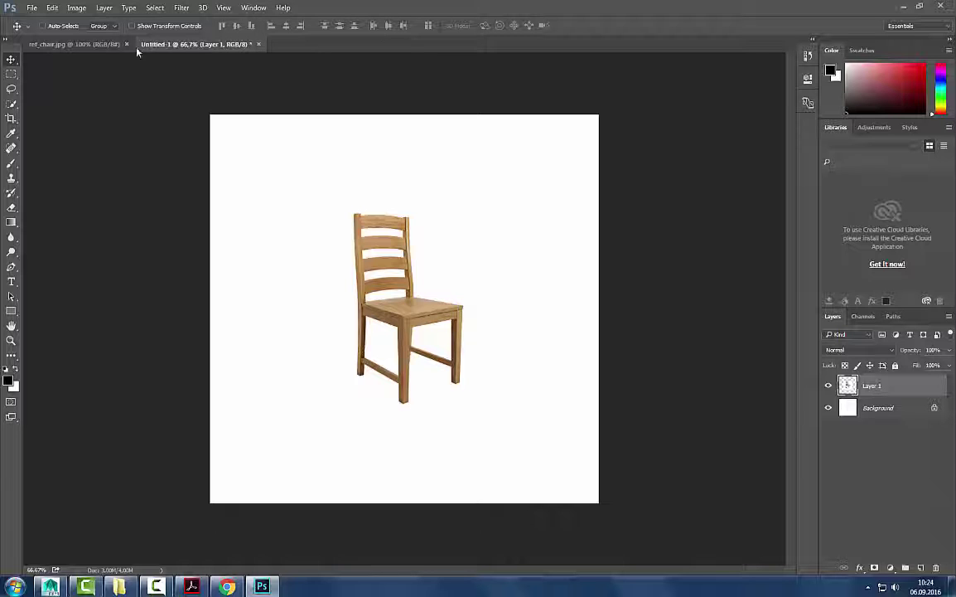
Clear the selection in ref_chair.jpg and close the Untitled-1 document without saving its changes.
click(82, 44)
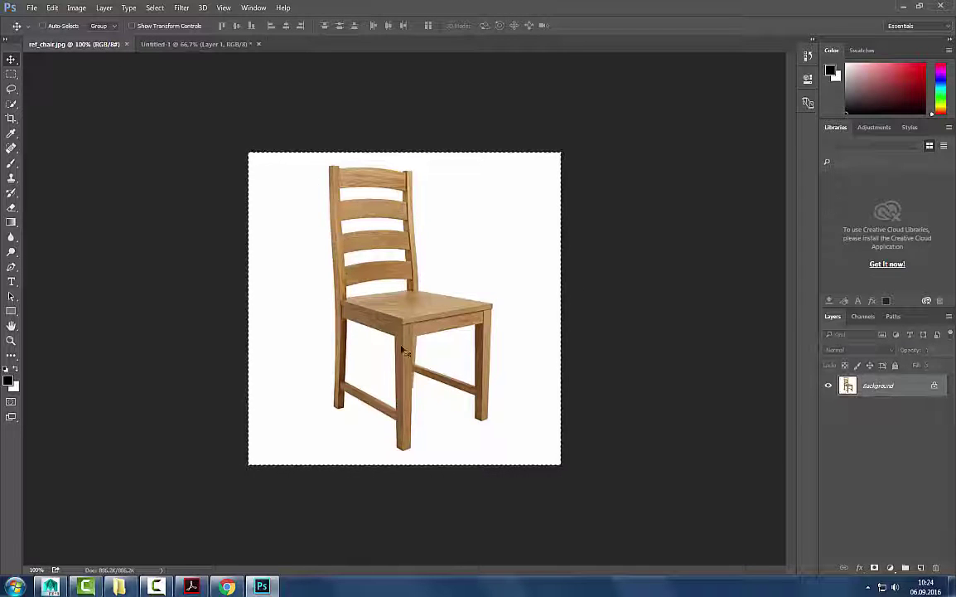
key(ctrl+d)
click(73, 7)
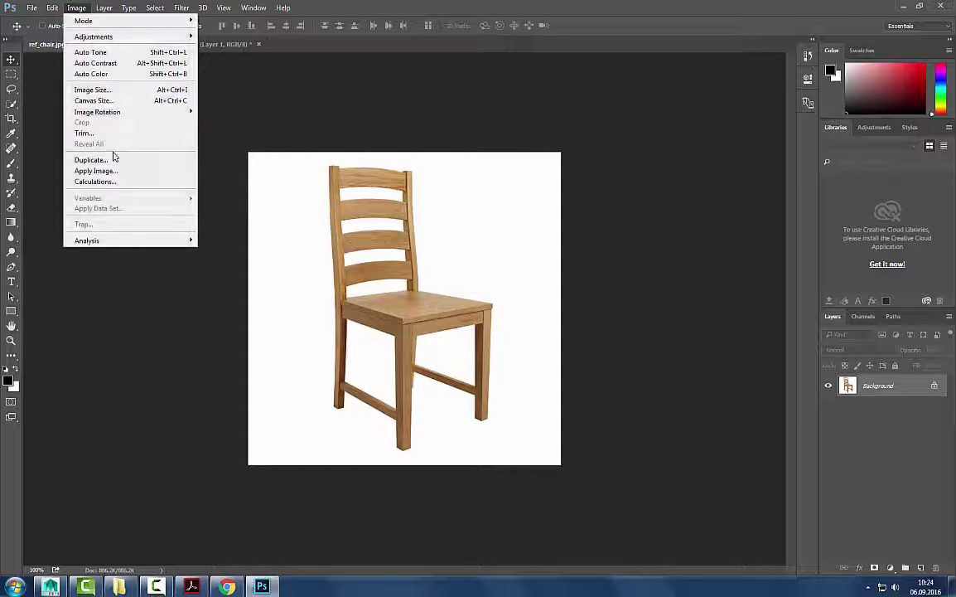
click(336, 318)
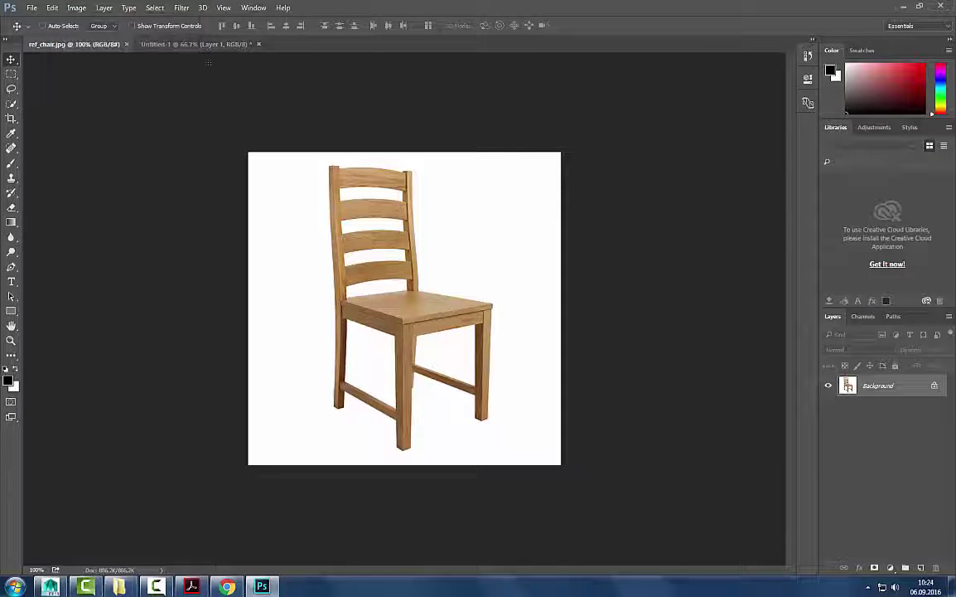
click(199, 44)
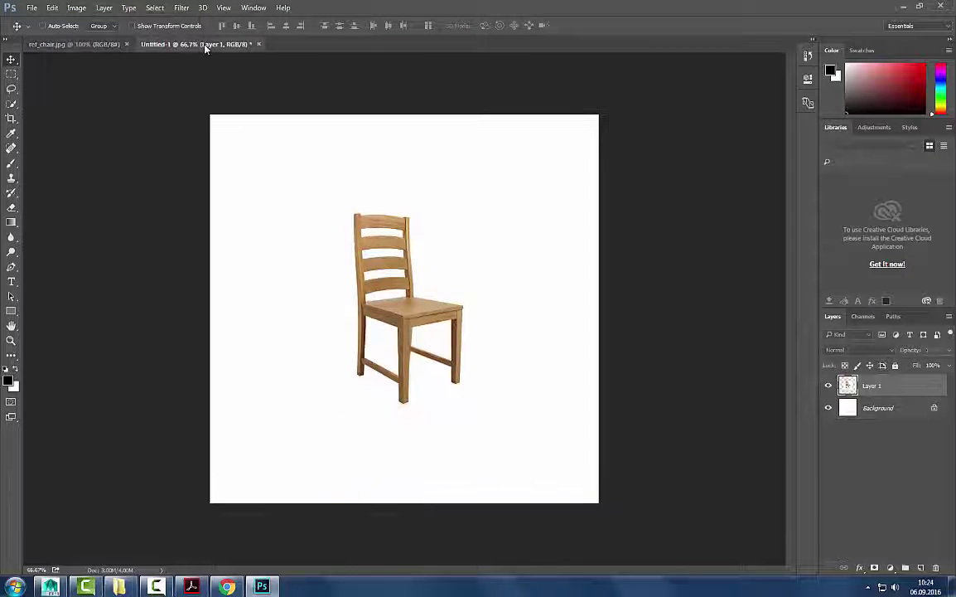
click(258, 45)
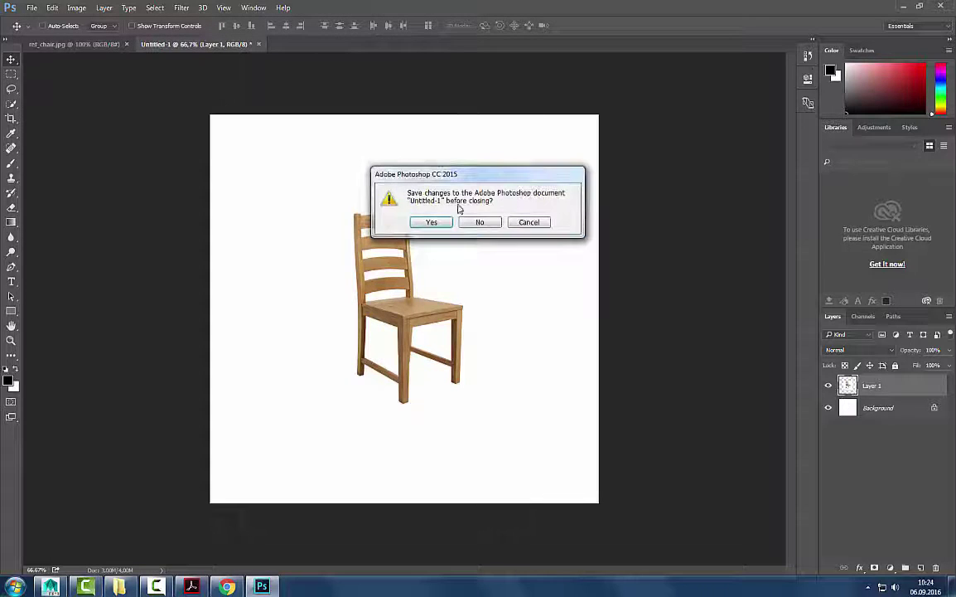
click(480, 221)
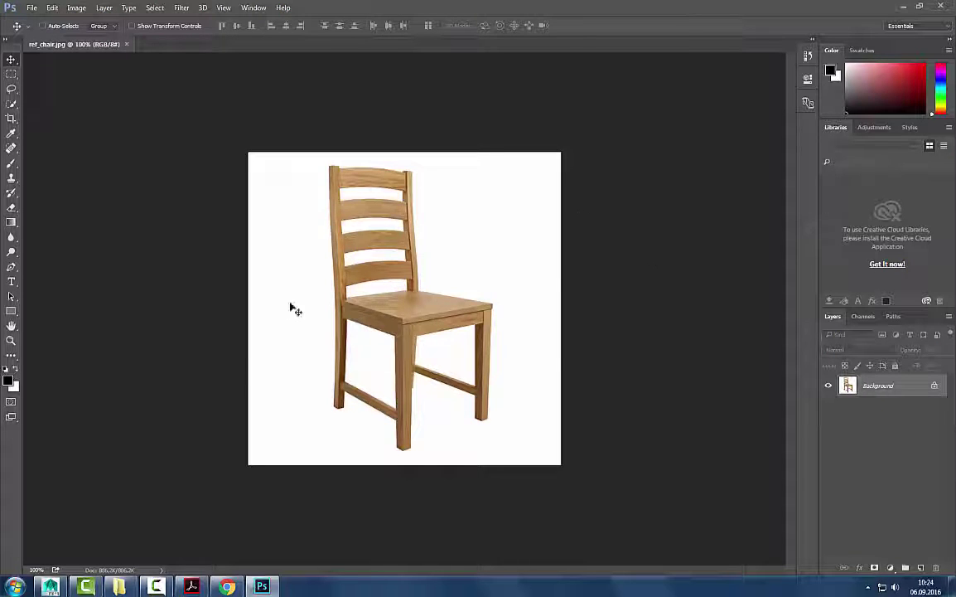
Switch to the file explorer and go from the images folder up to the 160906_CGart1_Lecture2 project folder.
key(alt+Tab)
click(463, 227)
click(402, 178)
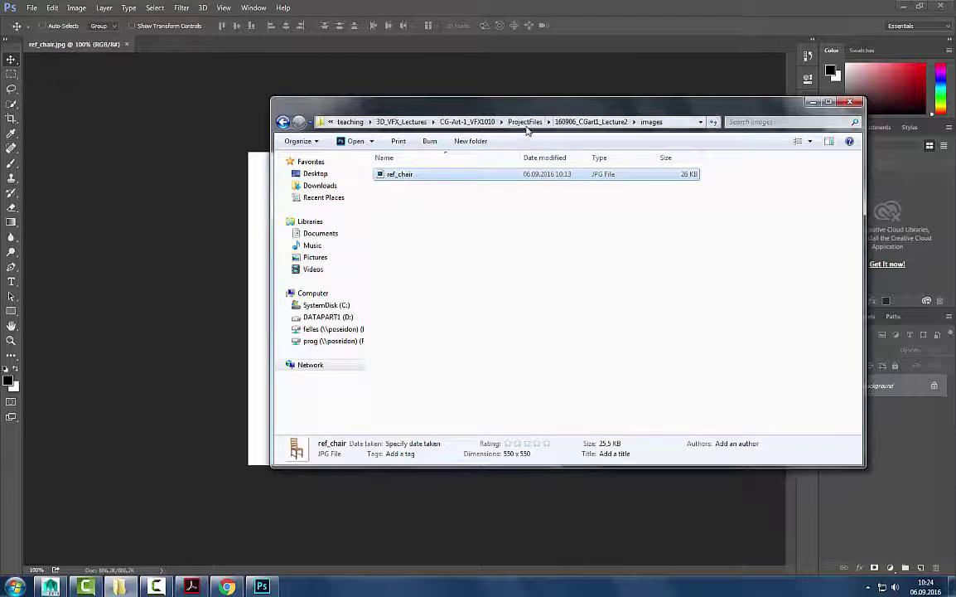
click(526, 122)
double_click(406, 186)
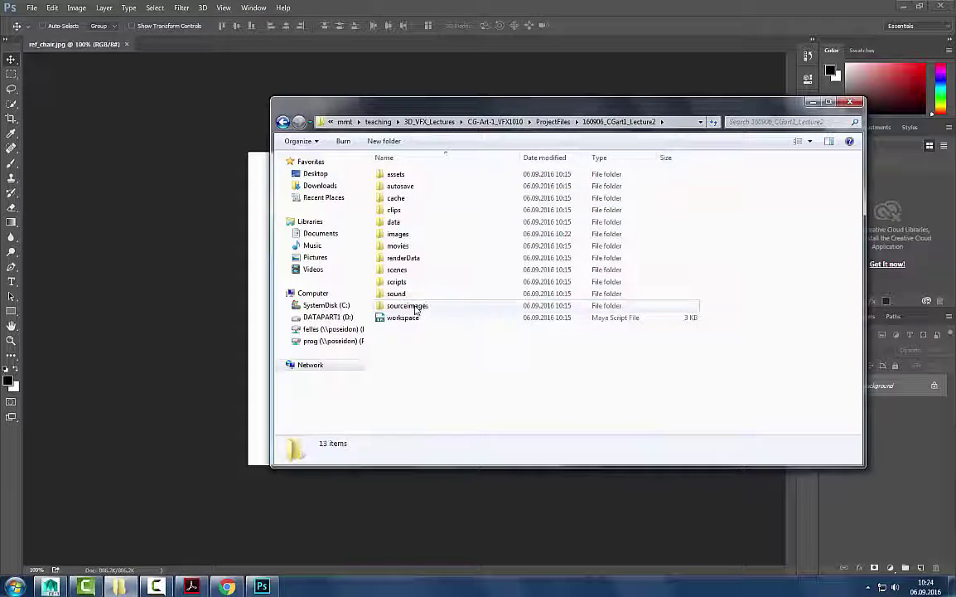
click(406, 306)
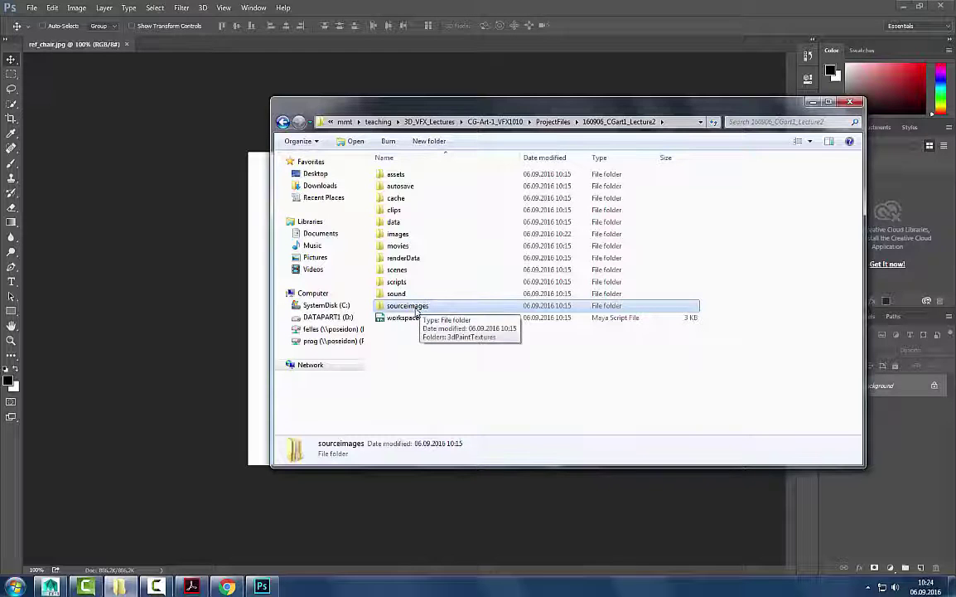
double_click(402, 235)
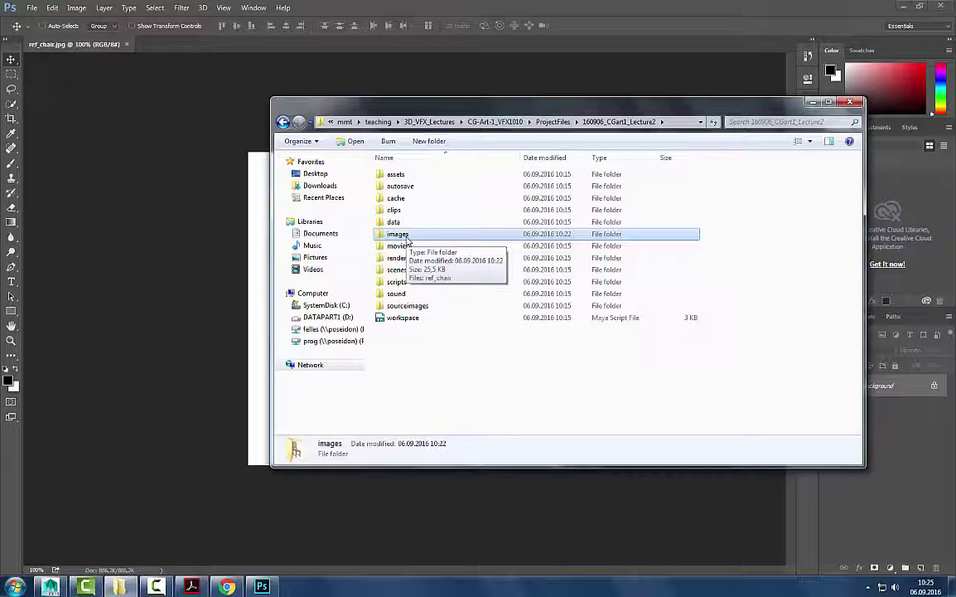
key(Up)
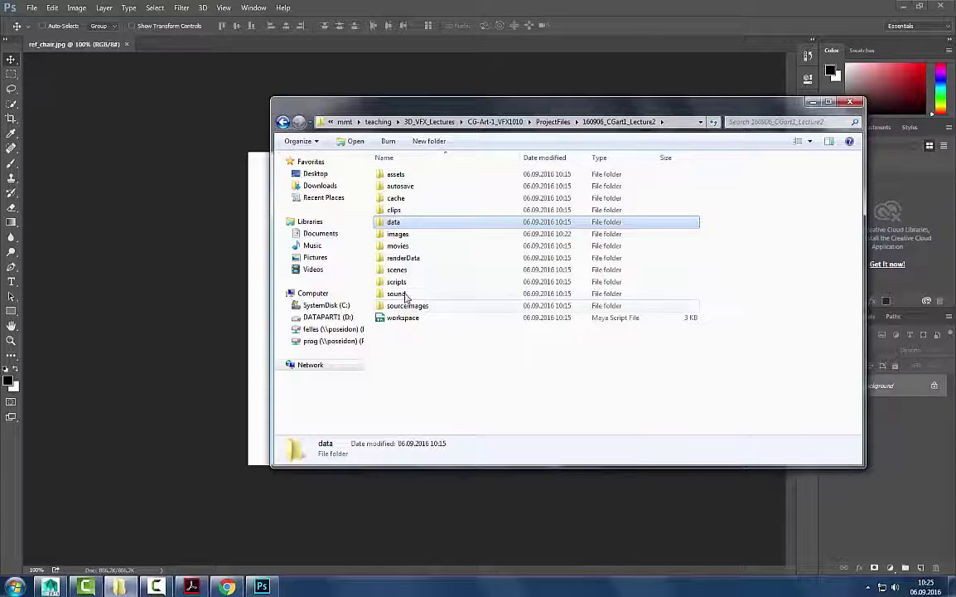
Paste the ref_chair image into the project's sourceimages folder.
double_click(408, 306)
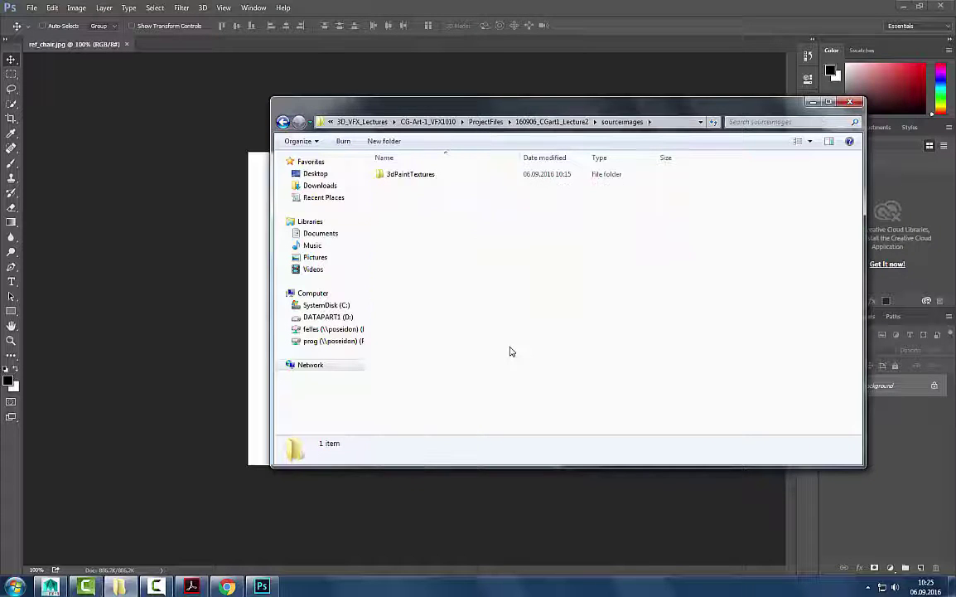
key(ctrl+v)
click(416, 214)
click(393, 188)
click(512, 314)
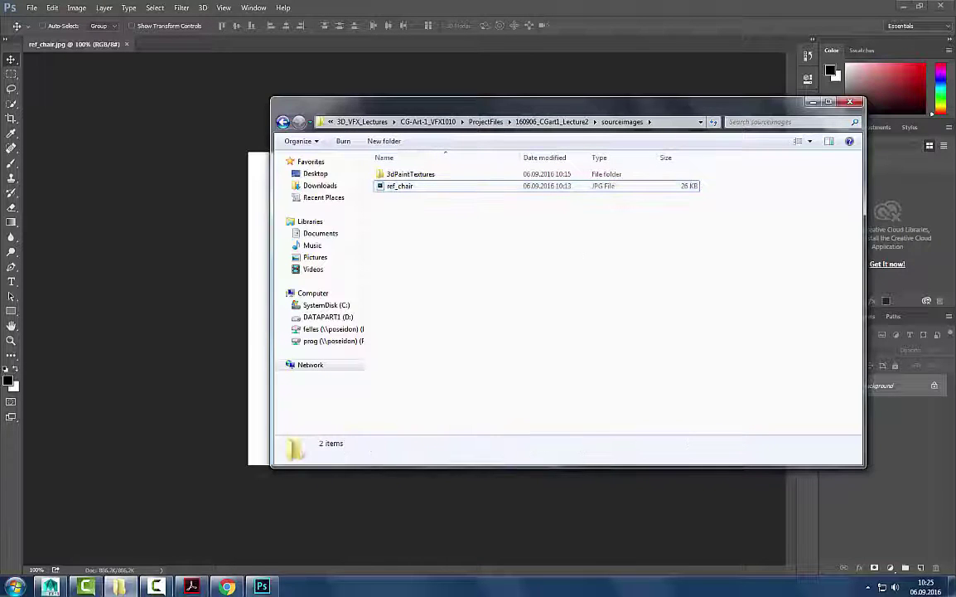
Switch to Maya and connect a File texture node to the Out Color of surfaceShader1.
click(50, 585)
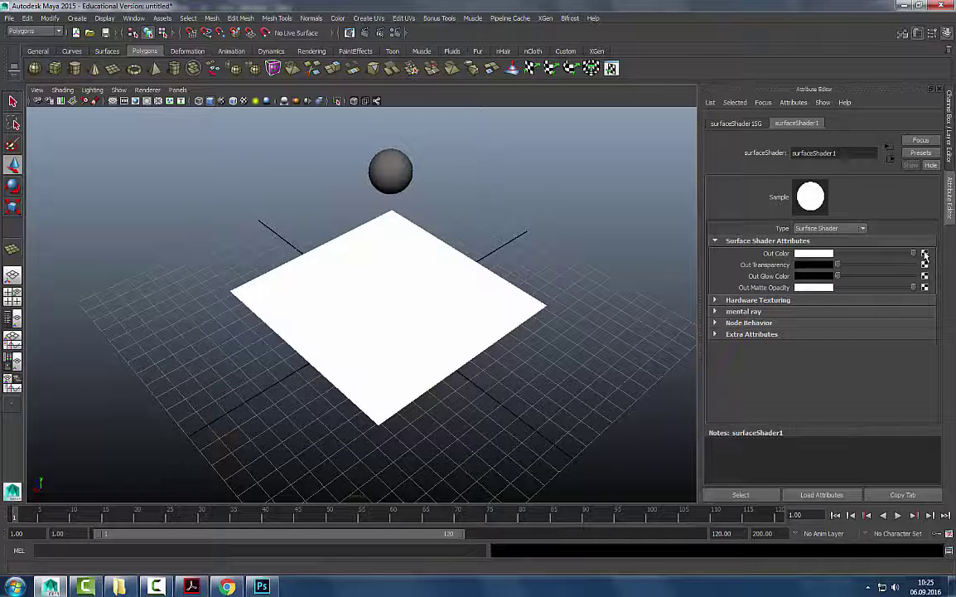
click(924, 257)
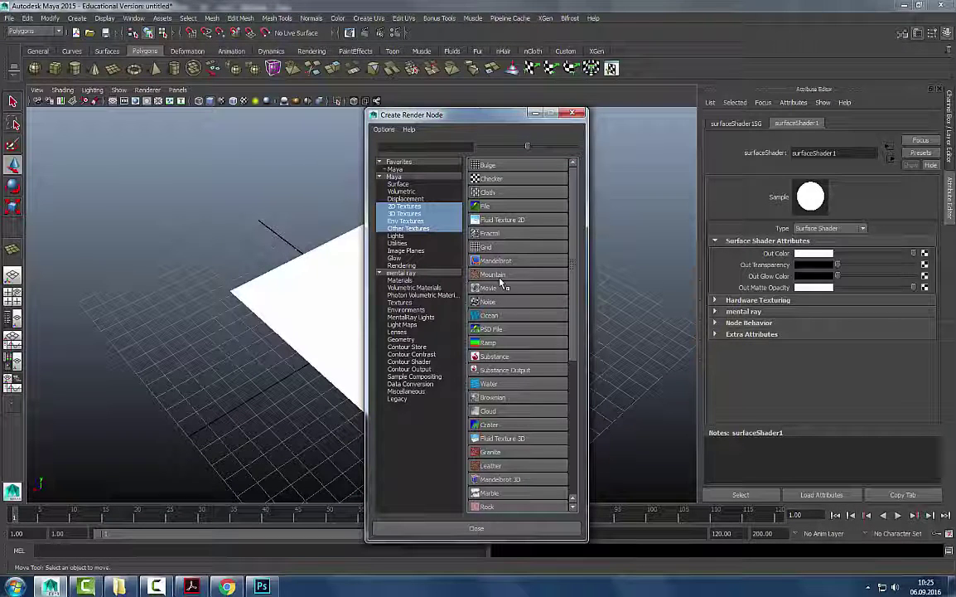
drag(472, 114, 452, 110)
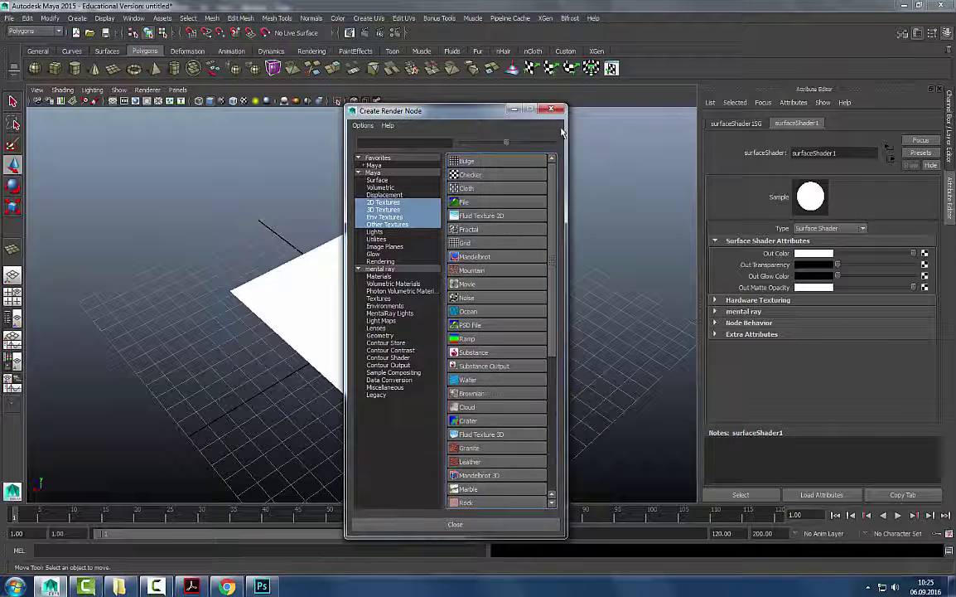
drag(589, 125, 653, 125)
drag(554, 116, 548, 115)
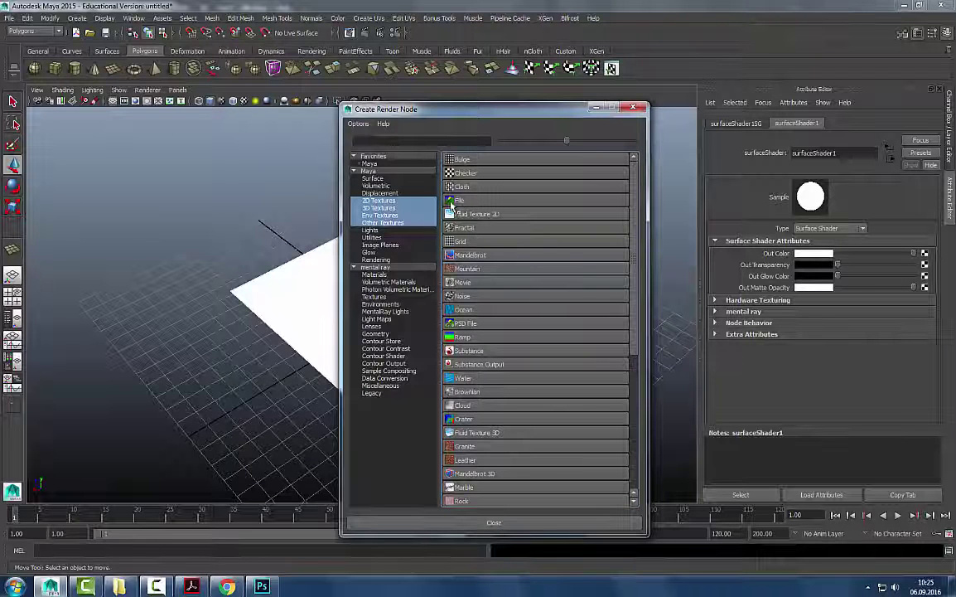
drag(423, 109, 420, 97)
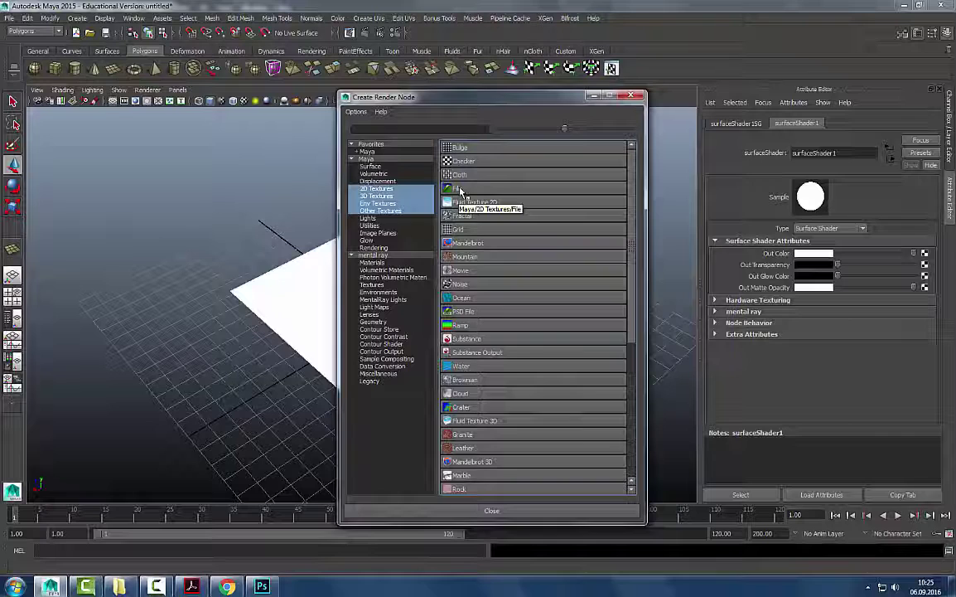
click(460, 190)
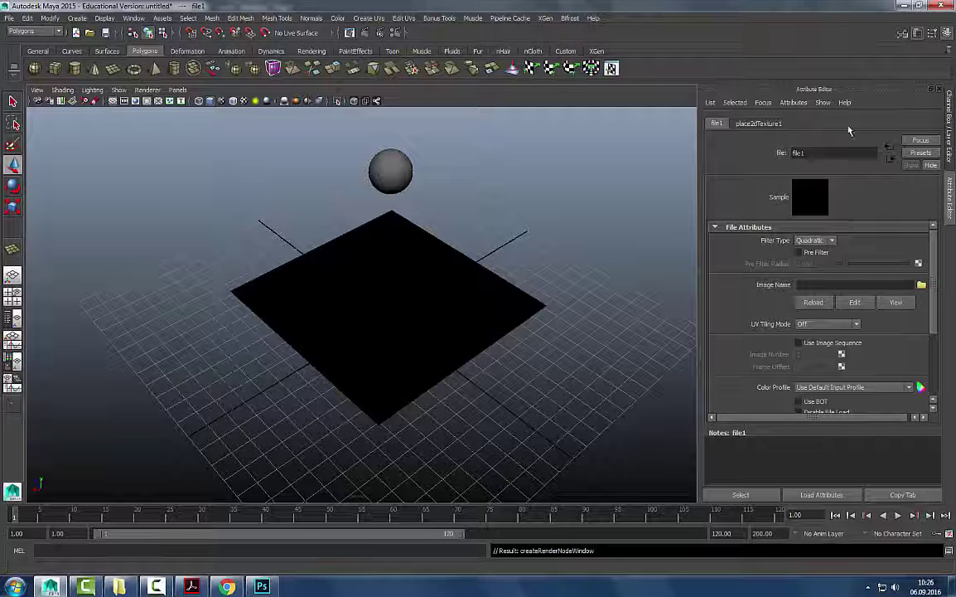
Open the Hypershade, select the surfaceShader1 material and position the window so the plane stays in view.
click(134, 17)
mouse_move(159, 46)
click(275, 73)
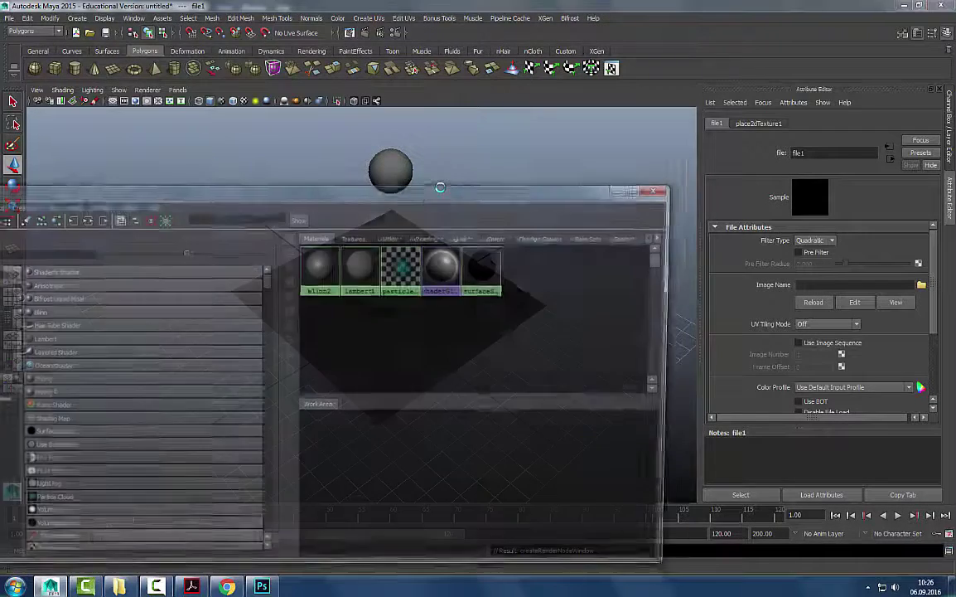
drag(440, 187, 396, 69)
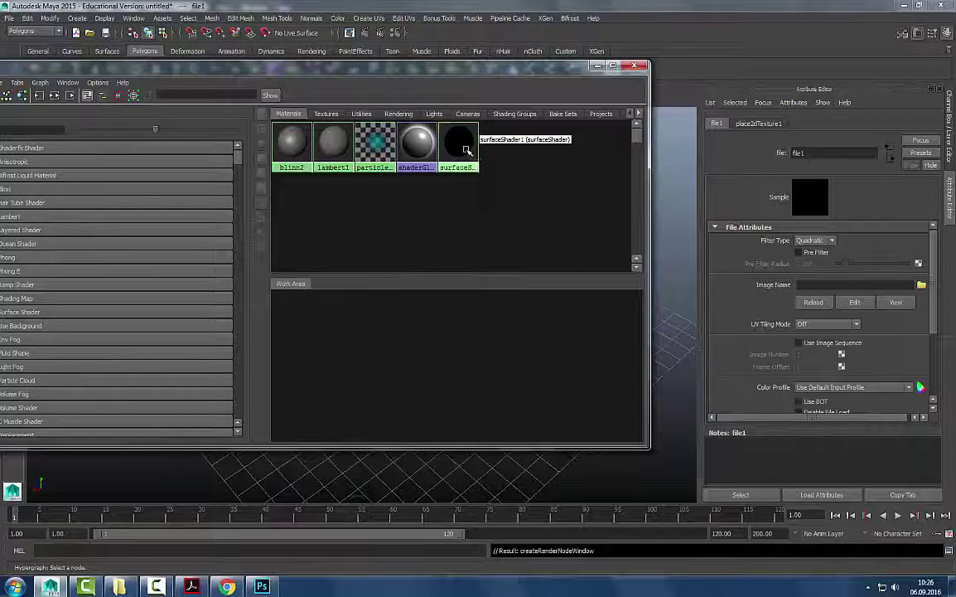
click(458, 141)
drag(403, 69, 604, 395)
drag(447, 392, 396, 365)
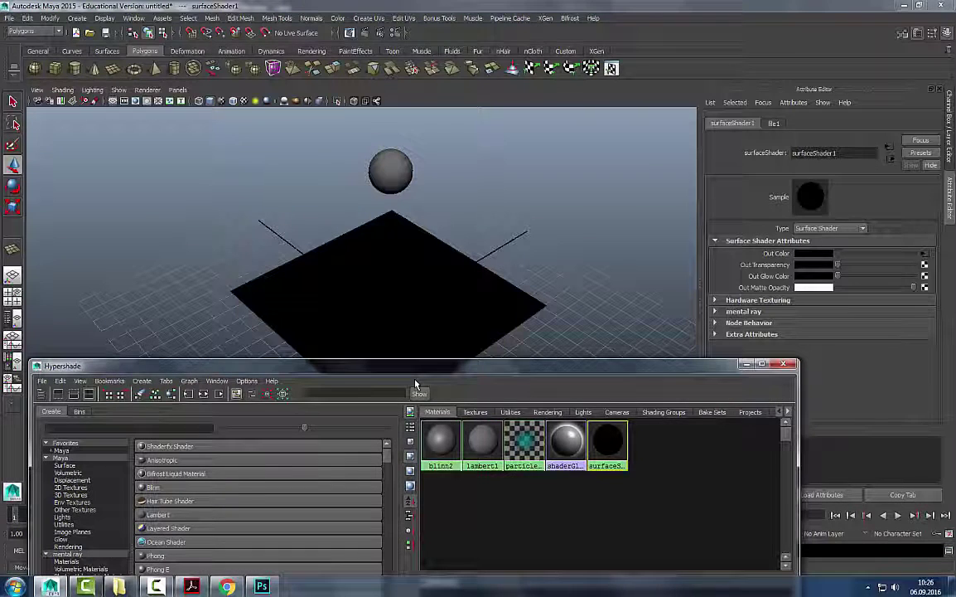
Check which object uses surfaceShader1 by selecting it through the material, clear that selection and reselect the material.
right_drag(607, 440, 702, 444)
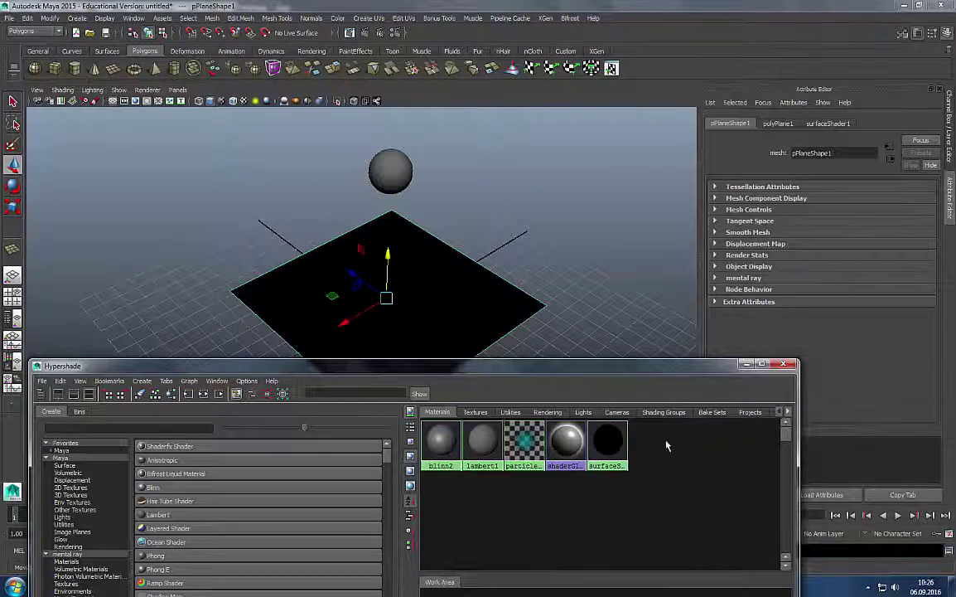
click(581, 256)
click(601, 439)
Inspect the connected file1 node's attributes and graph the input connections of surfaceShader1 in the Hypershade work area.
drag(418, 365, 471, 134)
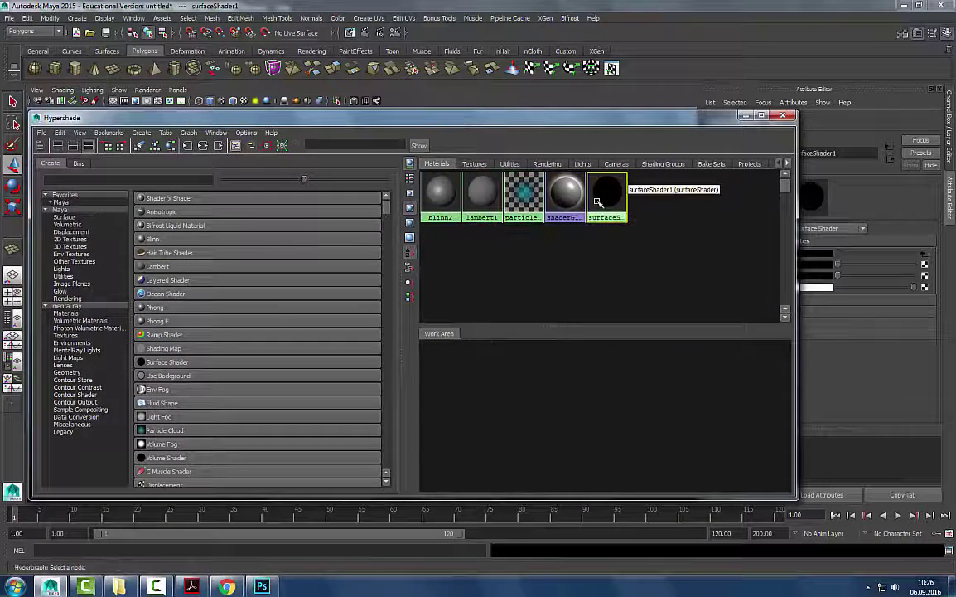
drag(572, 115, 416, 123)
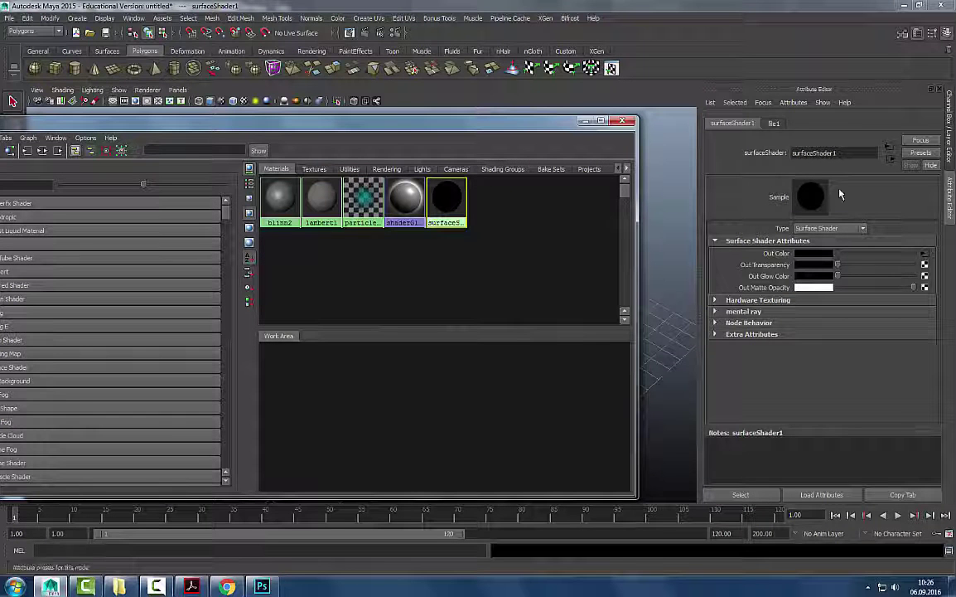
click(773, 124)
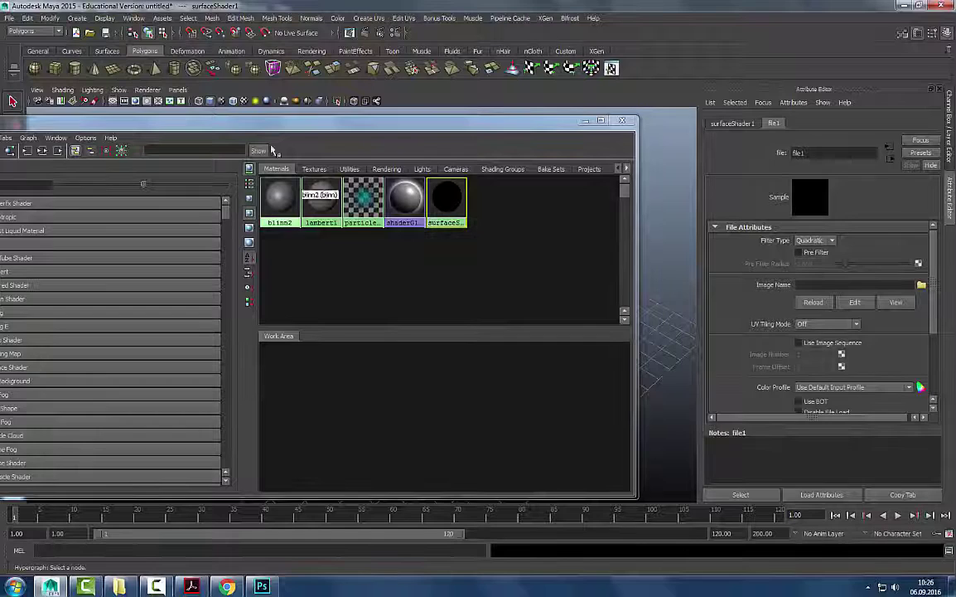
drag(337, 118, 469, 98)
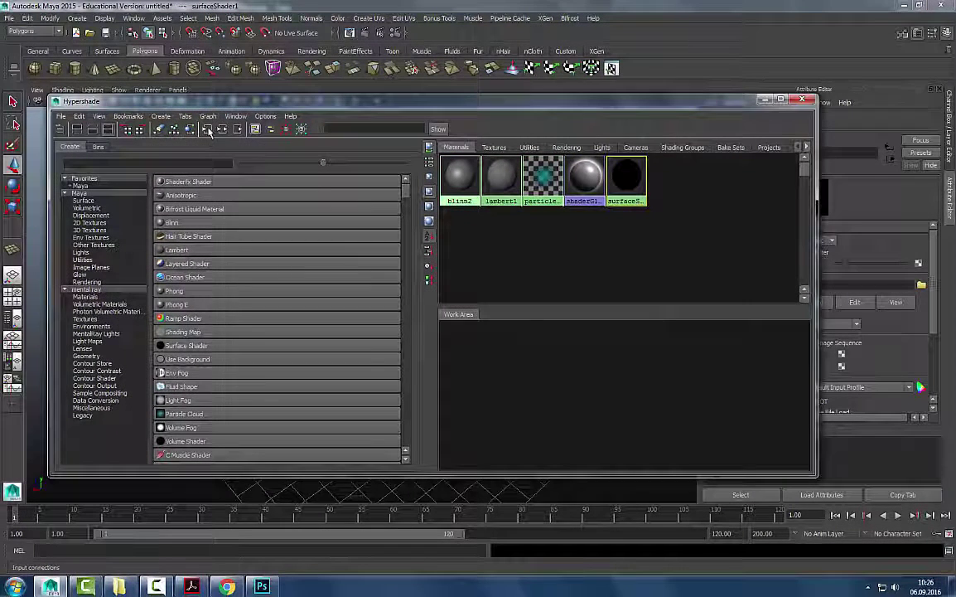
click(209, 130)
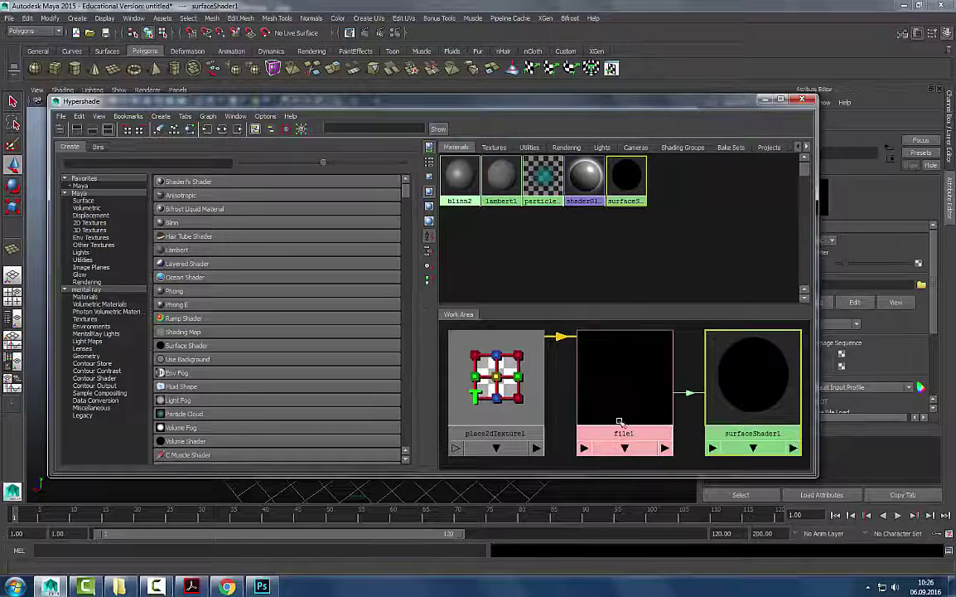
Inspect the file1 and place2dTexture1 nodes in the shader graph and rearrange them beside surfaceShader1.
scroll(620, 423, down, 3)
click(615, 401)
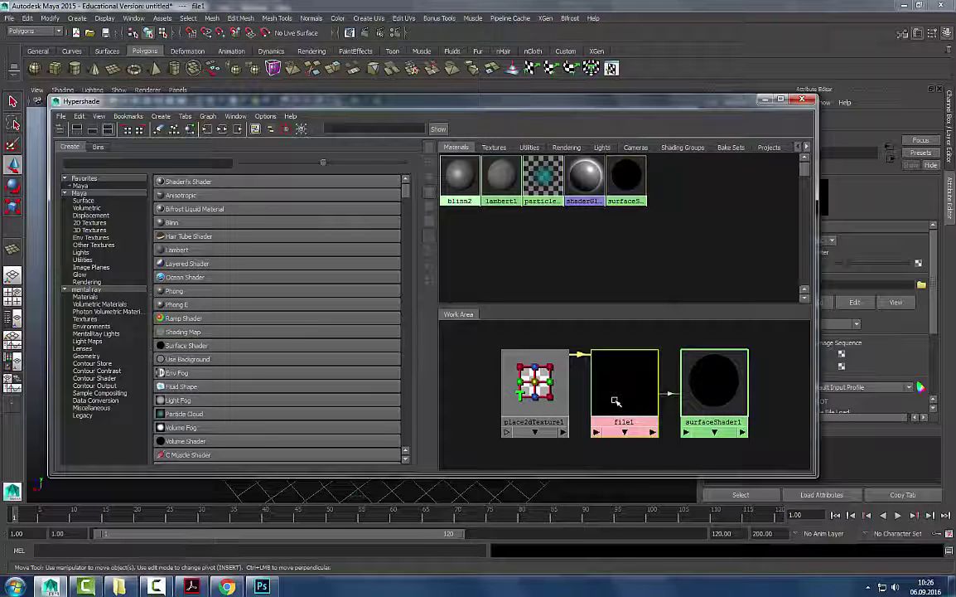
drag(605, 106, 588, 93)
mouse_move(483, 360)
mouse_down()
mouse_move(459, 351)
mouse_move(496, 363)
mouse_up()
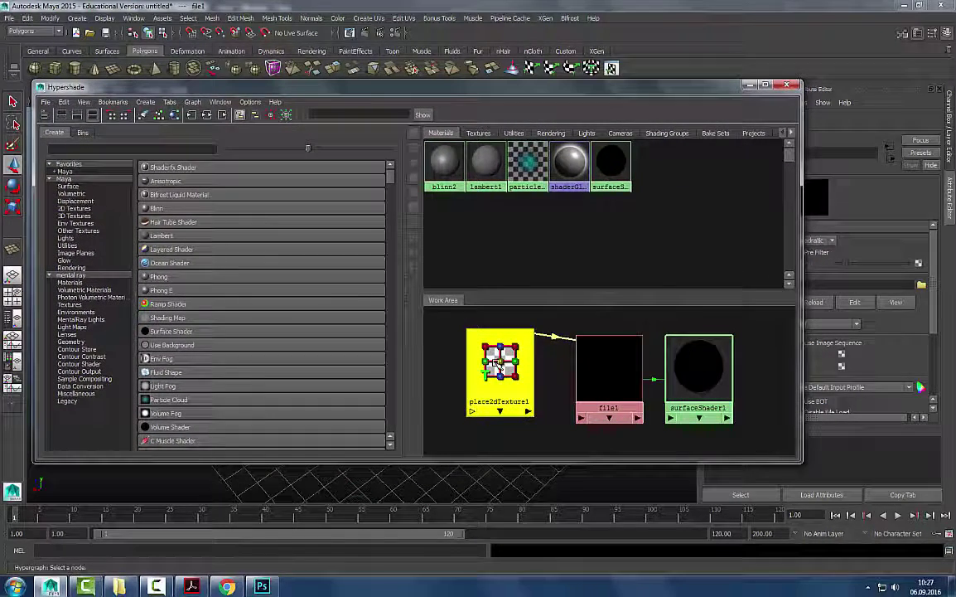
click(493, 375)
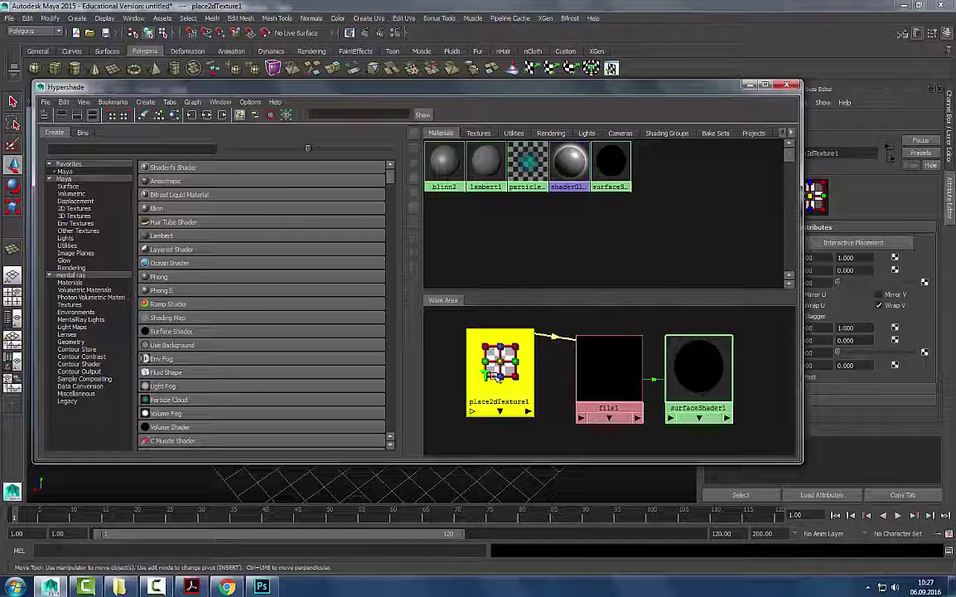
mouse_move(494, 377)
mouse_down()
mouse_move(496, 417)
mouse_move(494, 384)
mouse_up()
drag(628, 374, 581, 381)
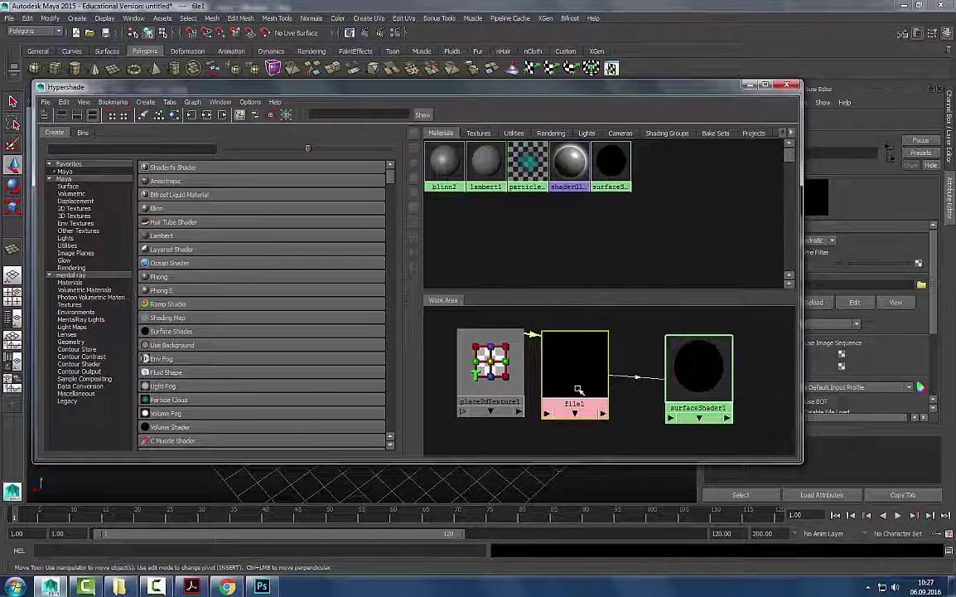
drag(578, 389, 593, 395)
Uncover the Attribute Editor, select surfaceShader1 in the graph and follow the file1 node's output connection back to the shader.
drag(622, 80, 477, 70)
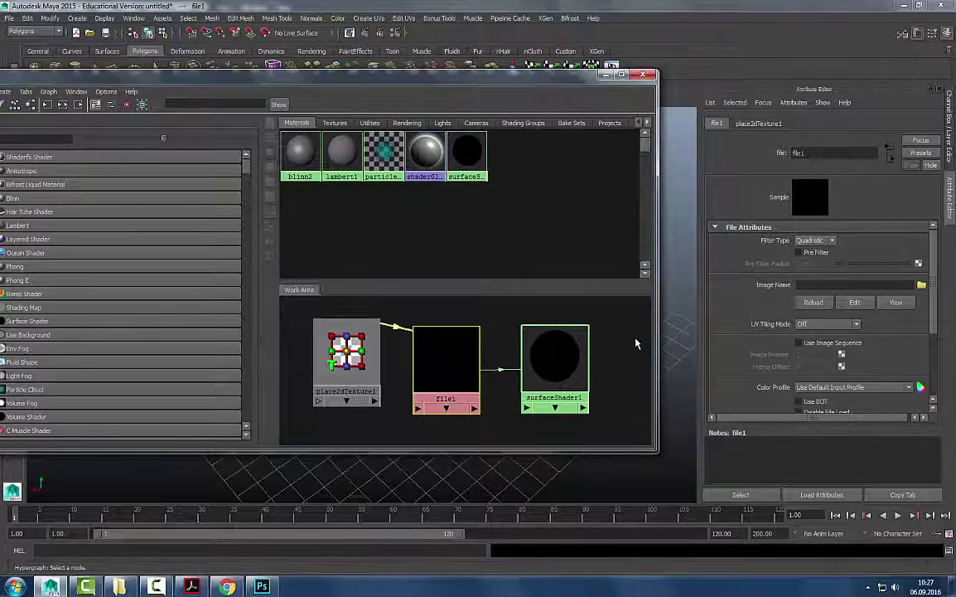
click(563, 361)
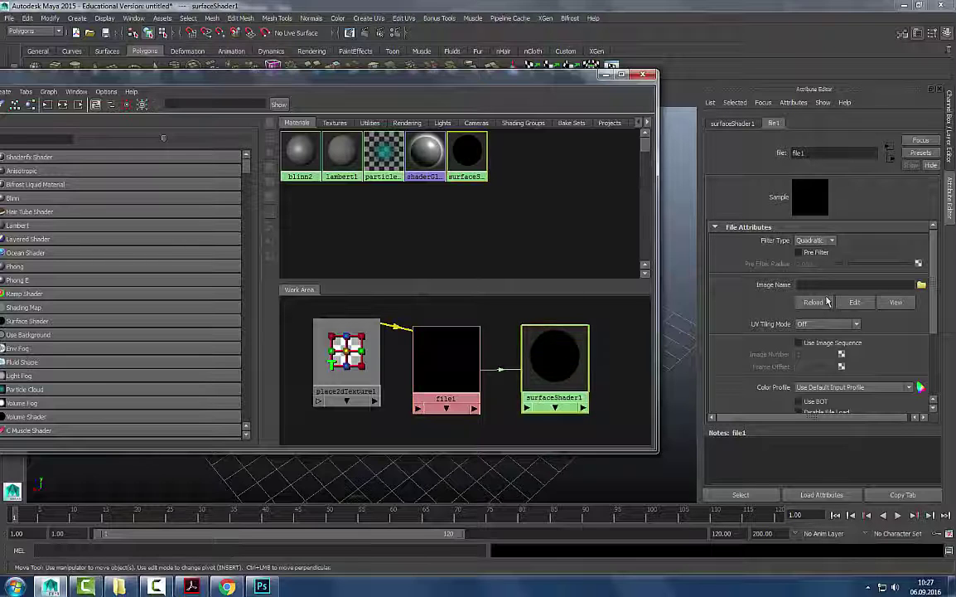
click(892, 158)
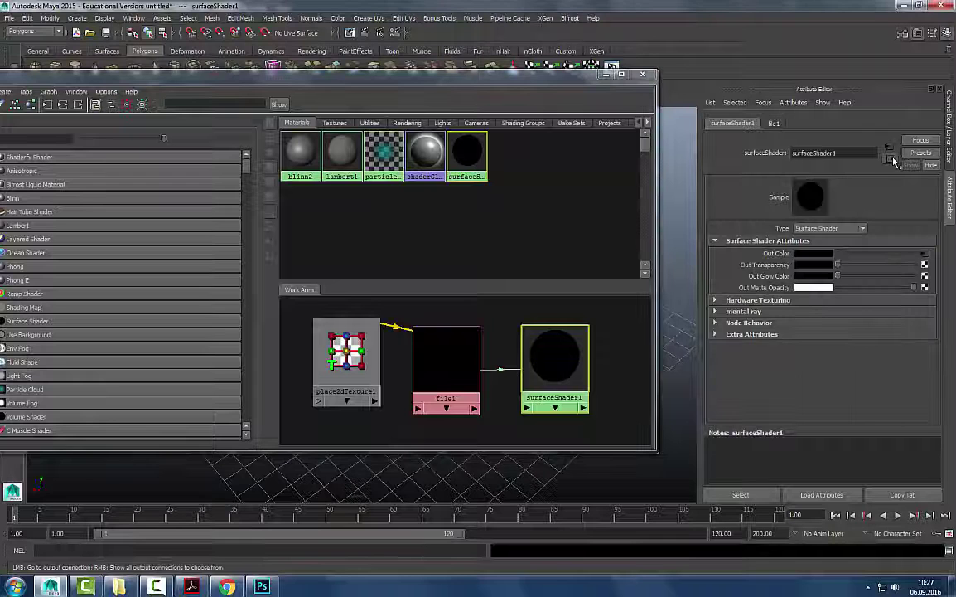
Follow the input and output connections between surfaceShader1, file1 and place2dTexture1 in the Attribute Editor.
click(890, 147)
click(890, 147)
click(893, 164)
click(889, 148)
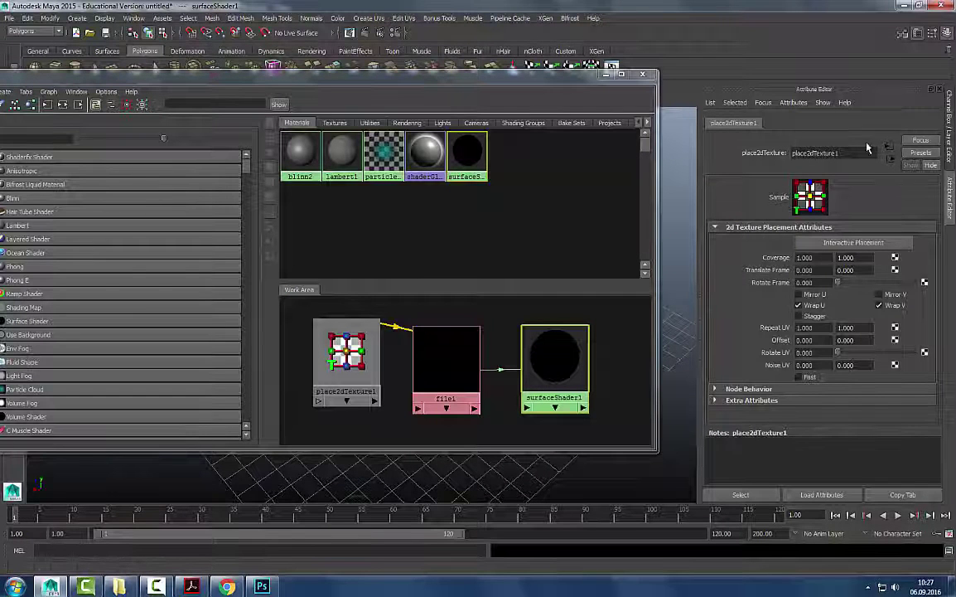
click(893, 163)
click(893, 162)
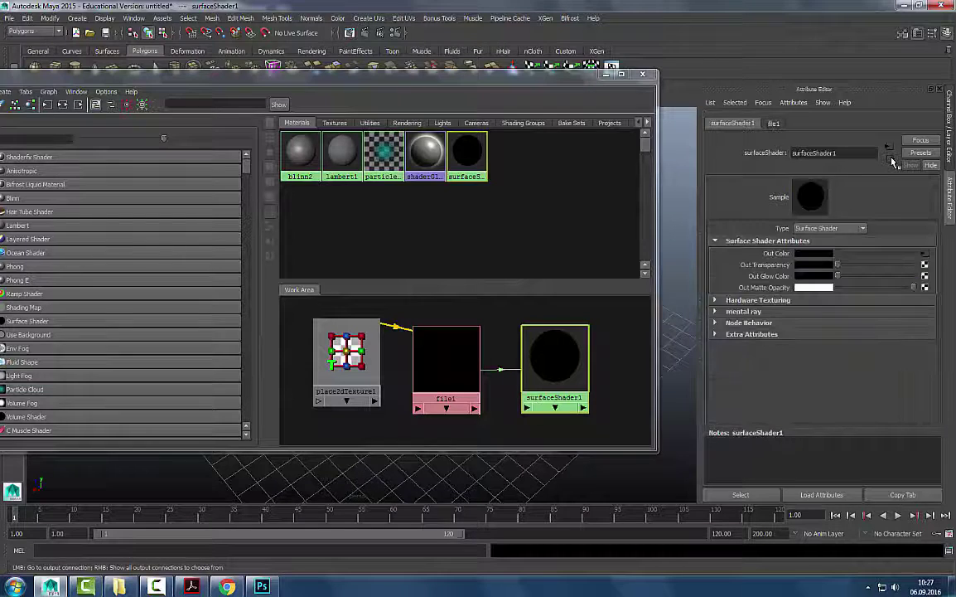
Load ref_chair.jpg from the sourceimages folder into the file1 texture node and set its filter type to Off.
click(891, 150)
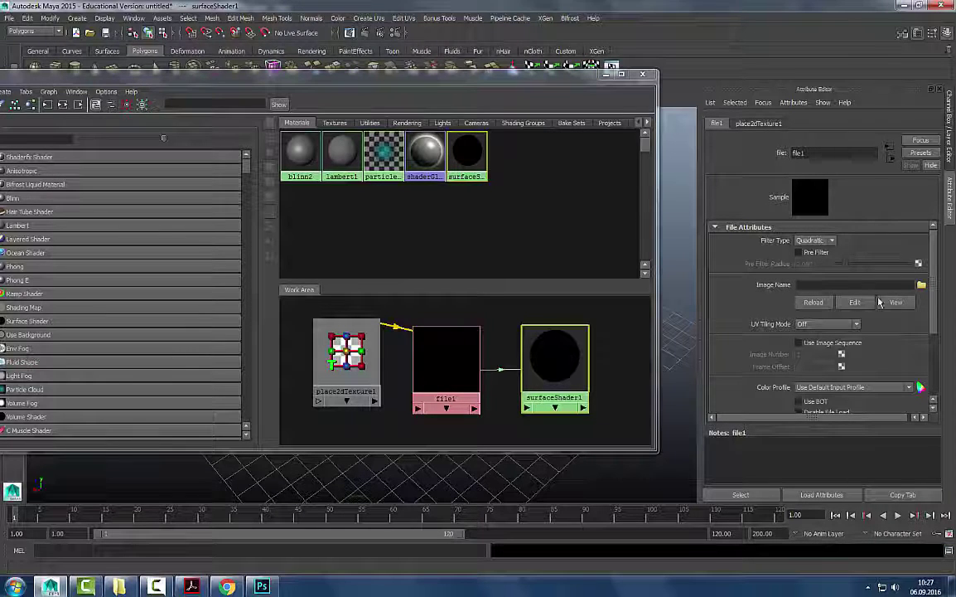
click(922, 285)
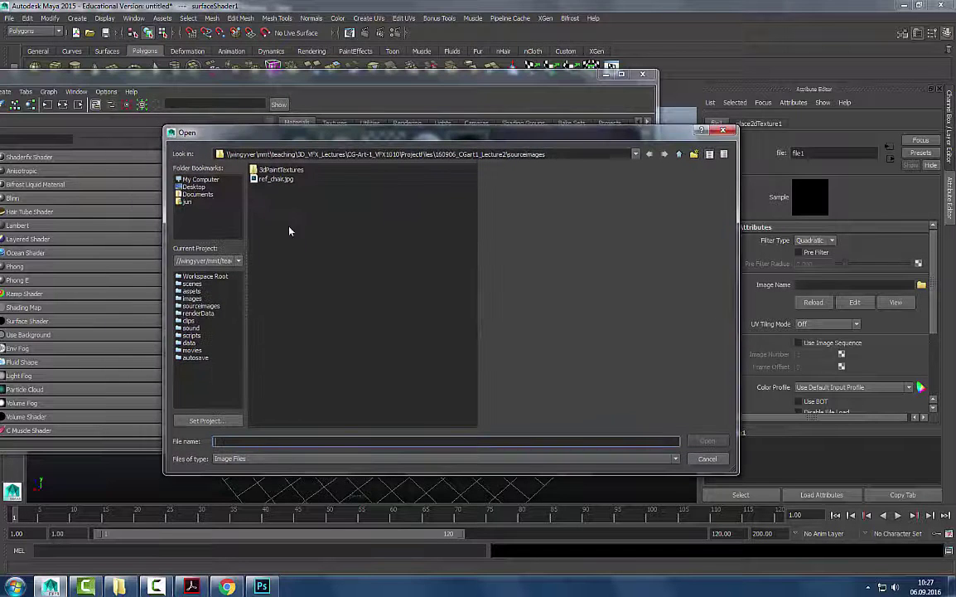
click(282, 179)
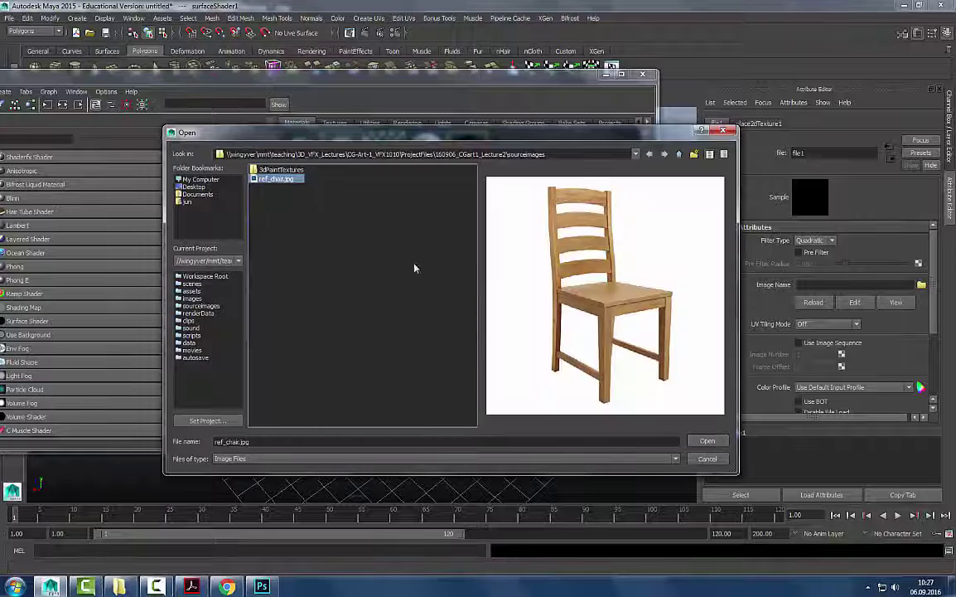
click(706, 441)
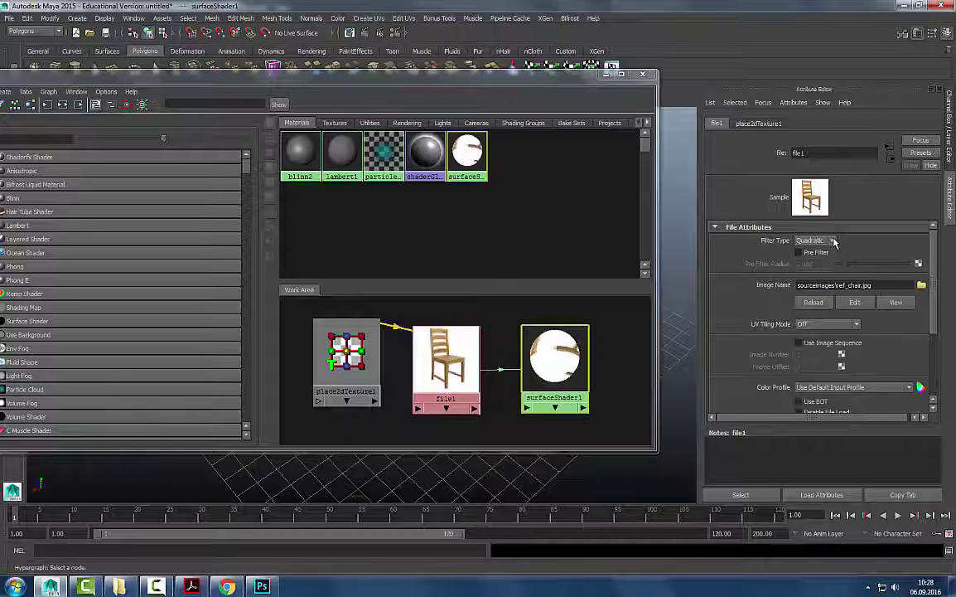
click(834, 241)
click(808, 250)
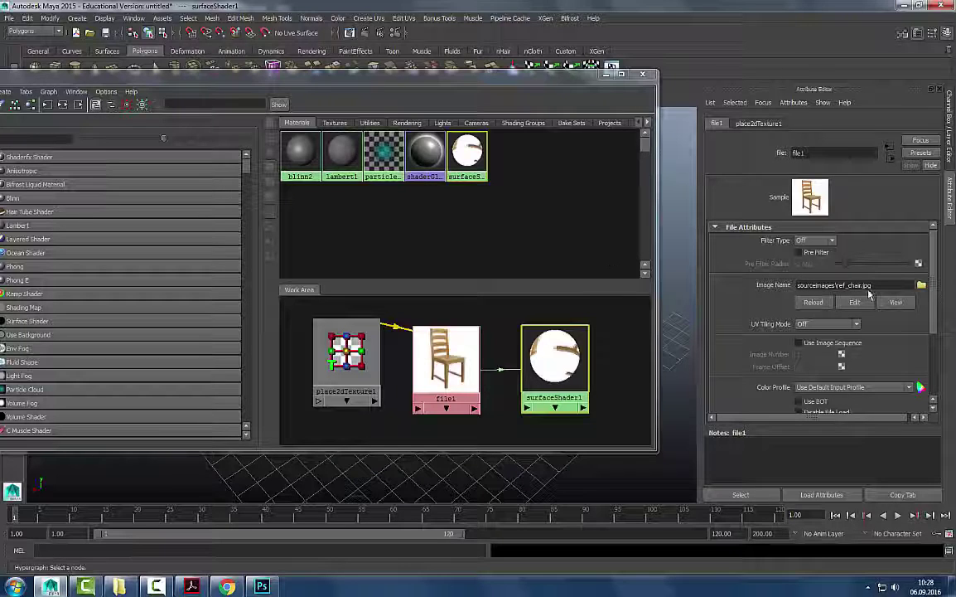
Move the Hypershade window out of the way of the perspective view and clear the selection.
drag(539, 84, 686, 530)
drag(556, 527, 582, 459)
click(583, 385)
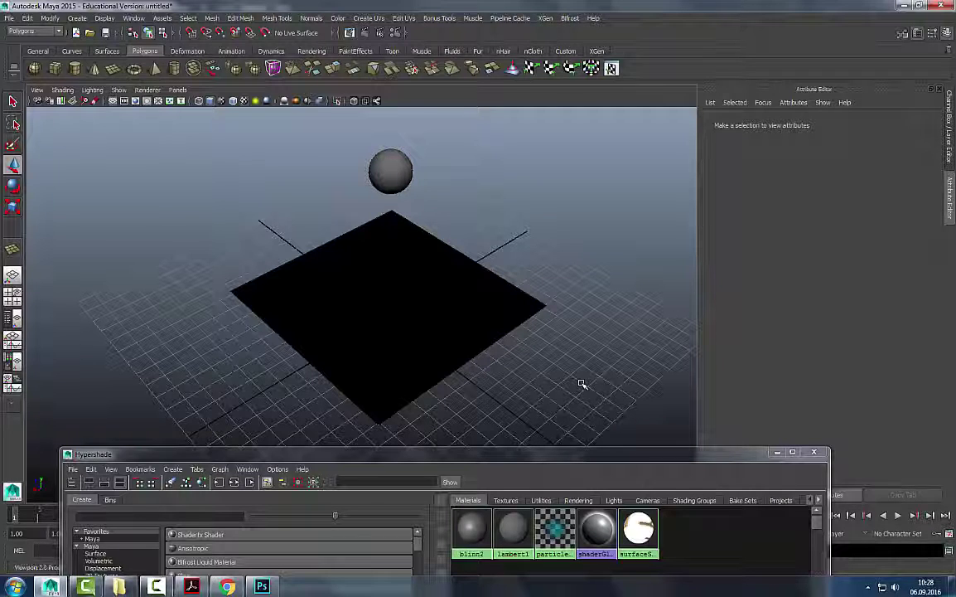
Compare the wireframe and shaded display of the plane and sphere in the perspective view.
key(6)
alt+drag(298, 250, 499, 288)
key(4)
key(5)
key(4)
key(5)
key(4)
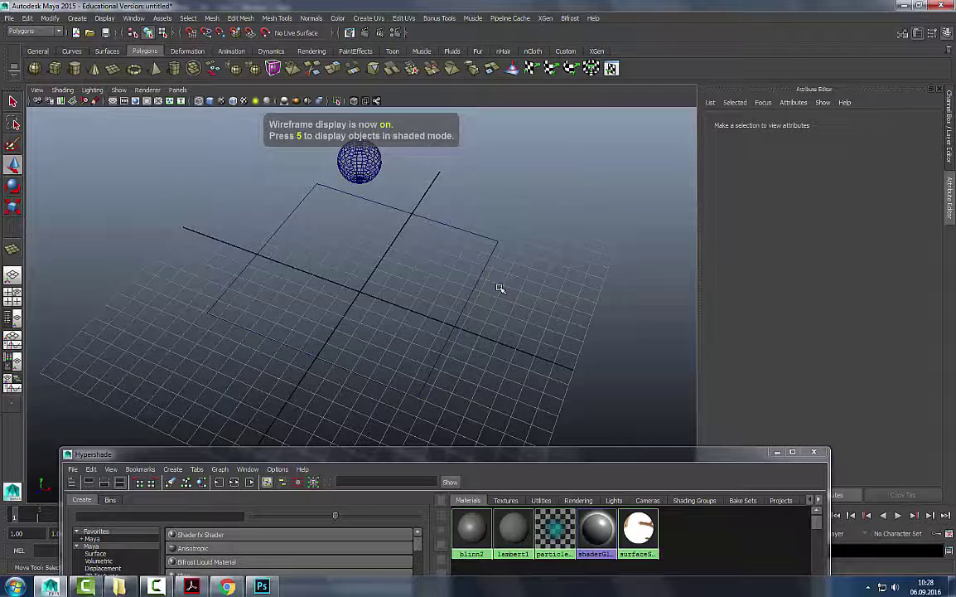
key(5)
key(4)
key(5)
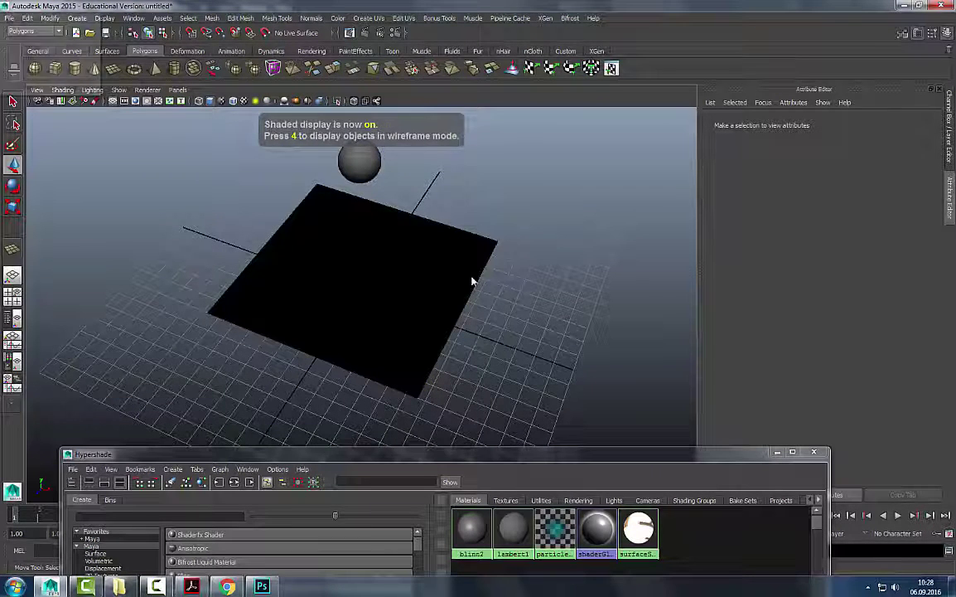
Set the perspective view to shaded display with texture maps, comparing it with the wireframe and plain shaded modes.
click(482, 246)
alt+middle_drag(528, 303, 548, 326)
scroll(549, 327, up, 2)
alt+drag(549, 327, 530, 289)
click(540, 251)
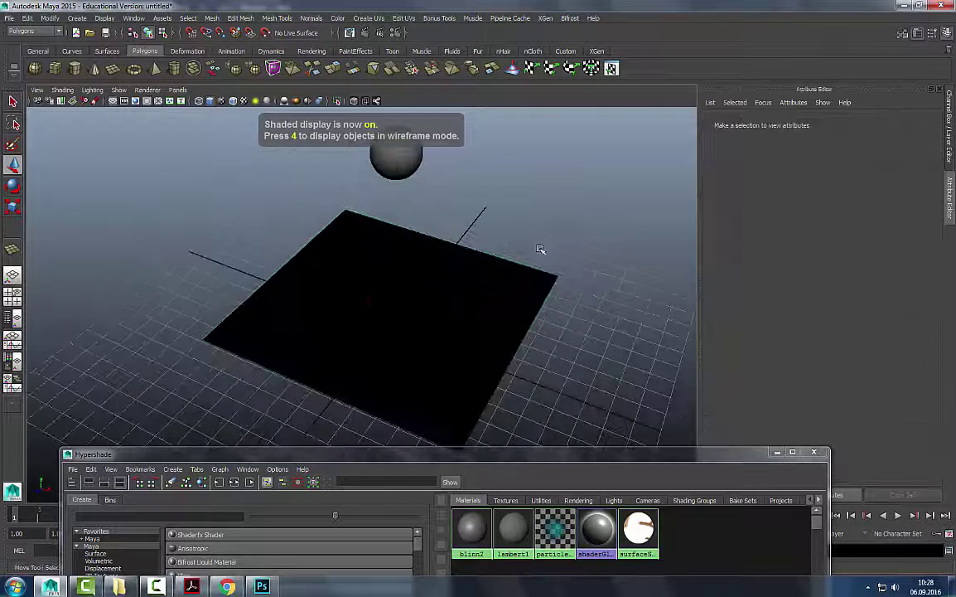
alt+drag(541, 251, 542, 224)
key(6)
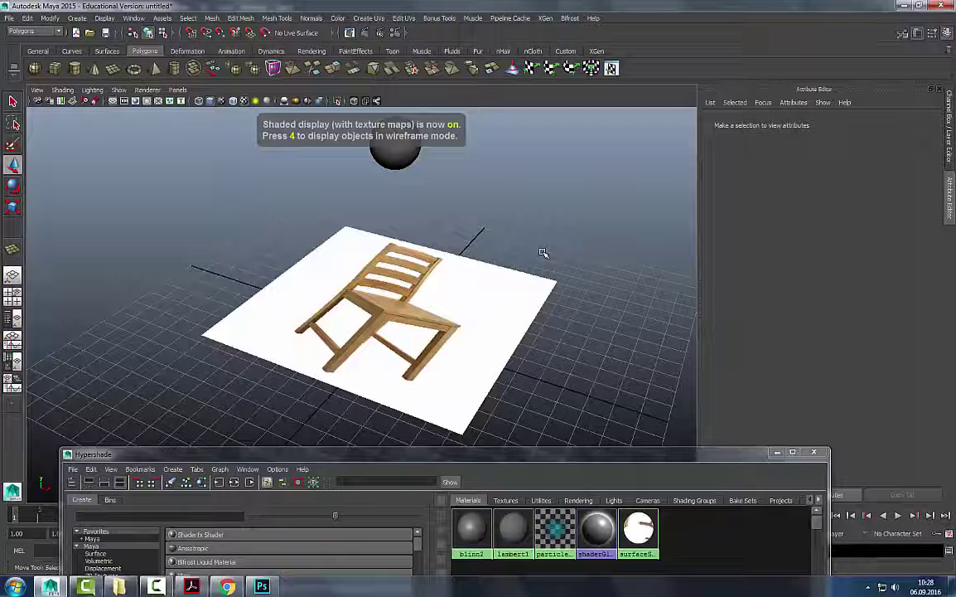
key(4)
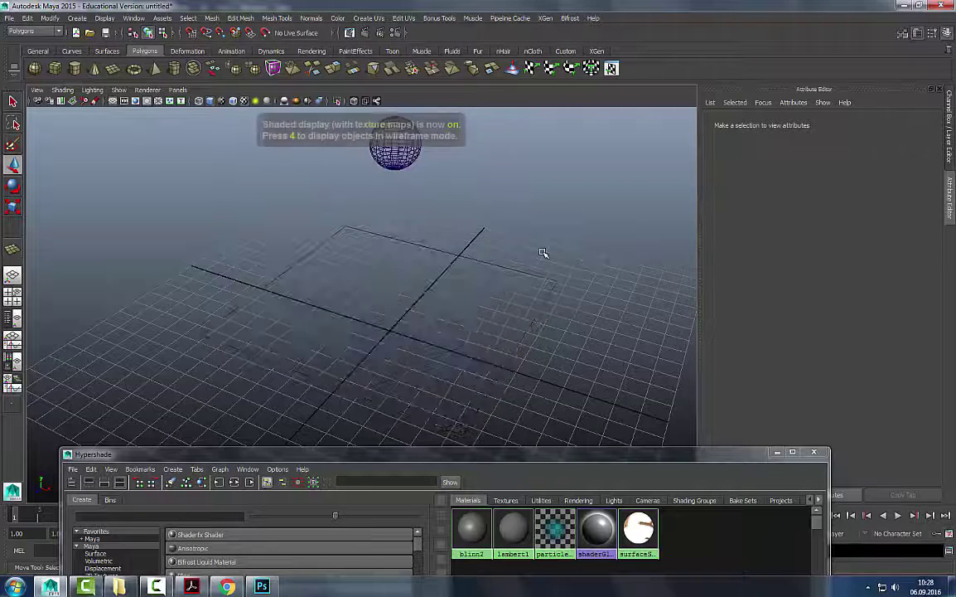
key(5)
key(6)
Select the chair-textured plane and examine it from several angles.
alt+drag(543, 253, 440, 372)
click(439, 373)
alt+drag(500, 365, 418, 314)
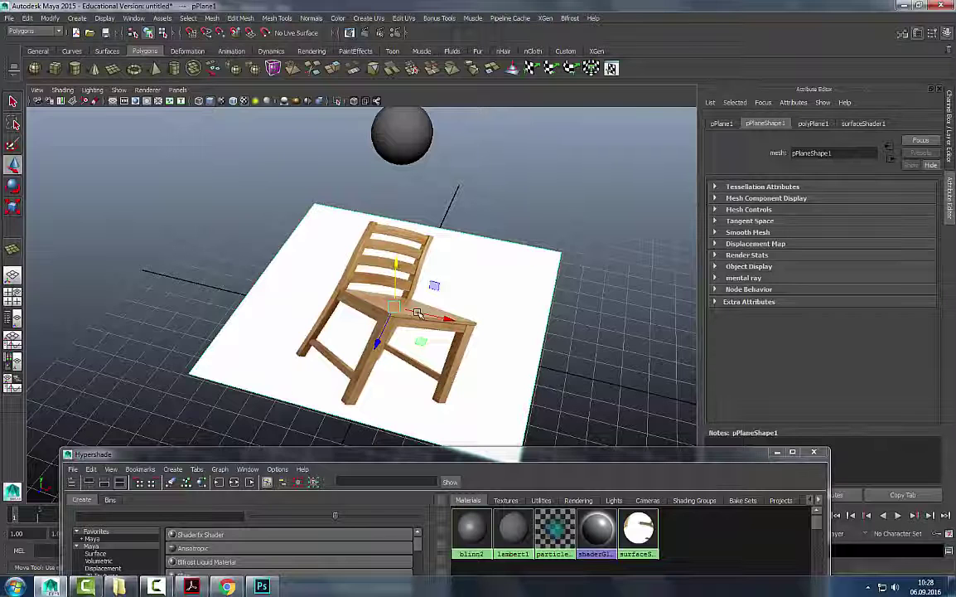
alt+drag(516, 299, 396, 292)
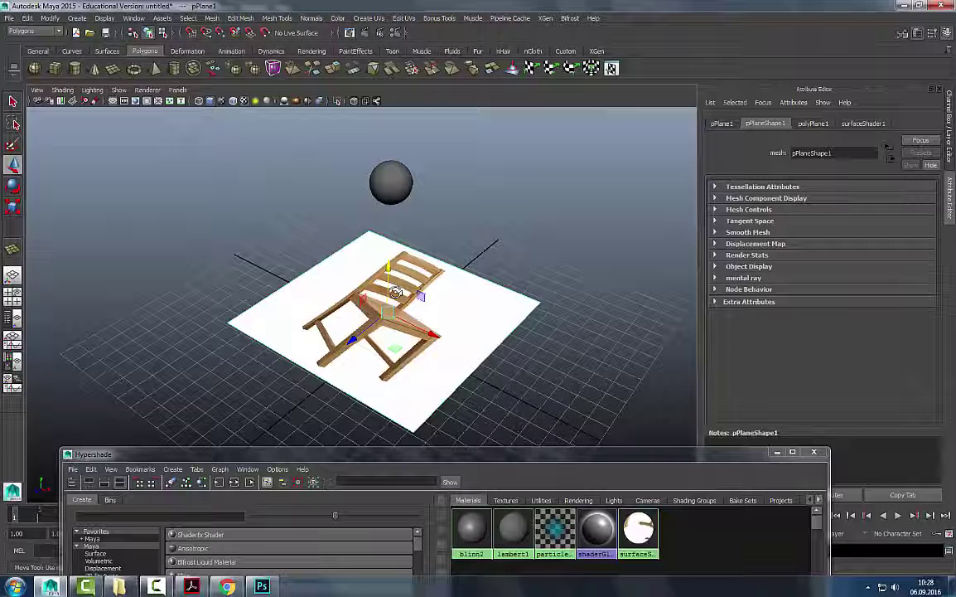
Close the Hypershade and deselect the textured plane.
drag(515, 457, 530, 469)
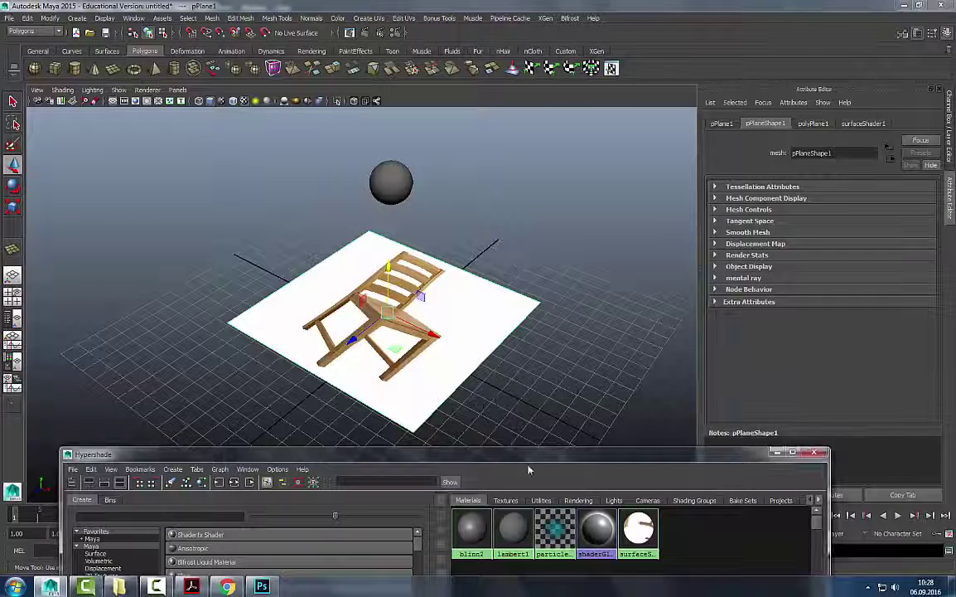
alt+drag(508, 332, 535, 331)
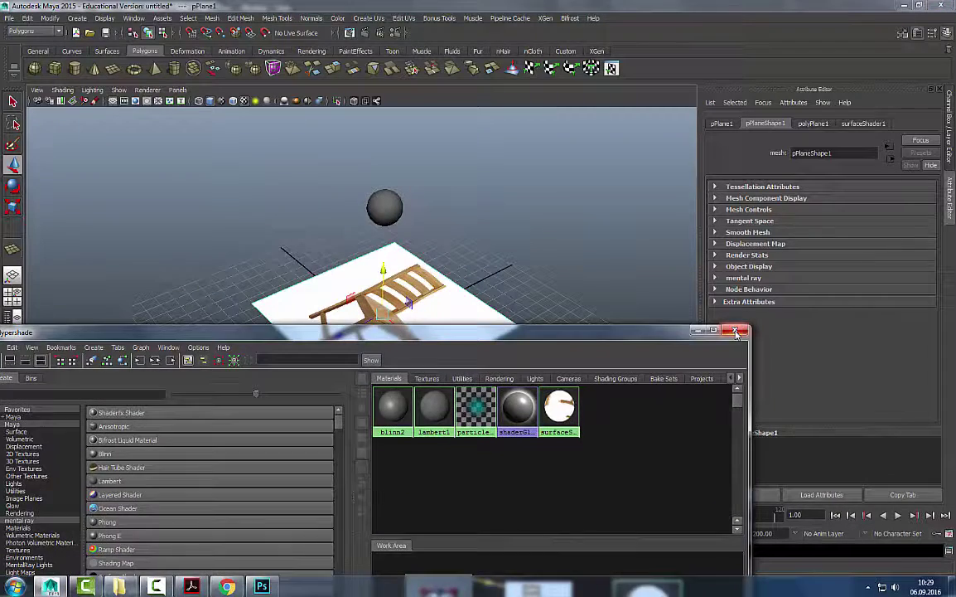
click(737, 331)
click(508, 261)
alt+drag(340, 313, 356, 269)
alt+drag(288, 249, 303, 264)
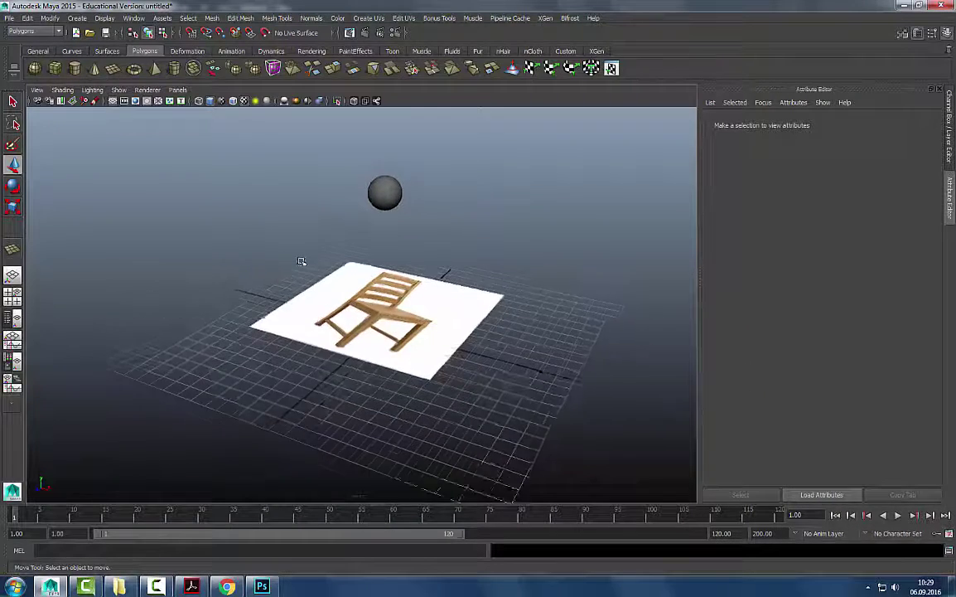
alt+middle_drag(303, 264, 318, 279)
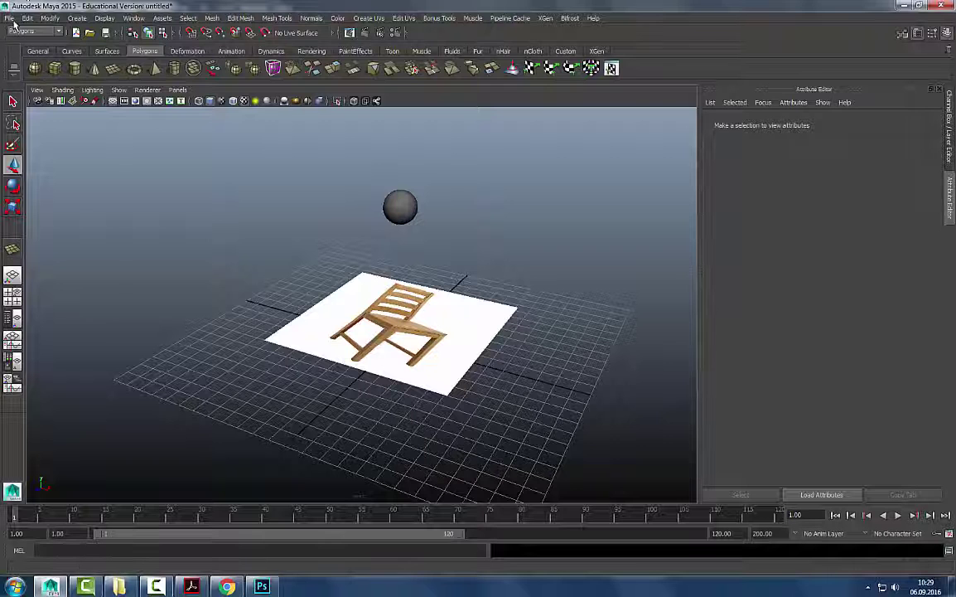
Save the scene as Lecture2_01 in Maya Binary format in the project's scenes folder.
click(12, 19)
click(38, 70)
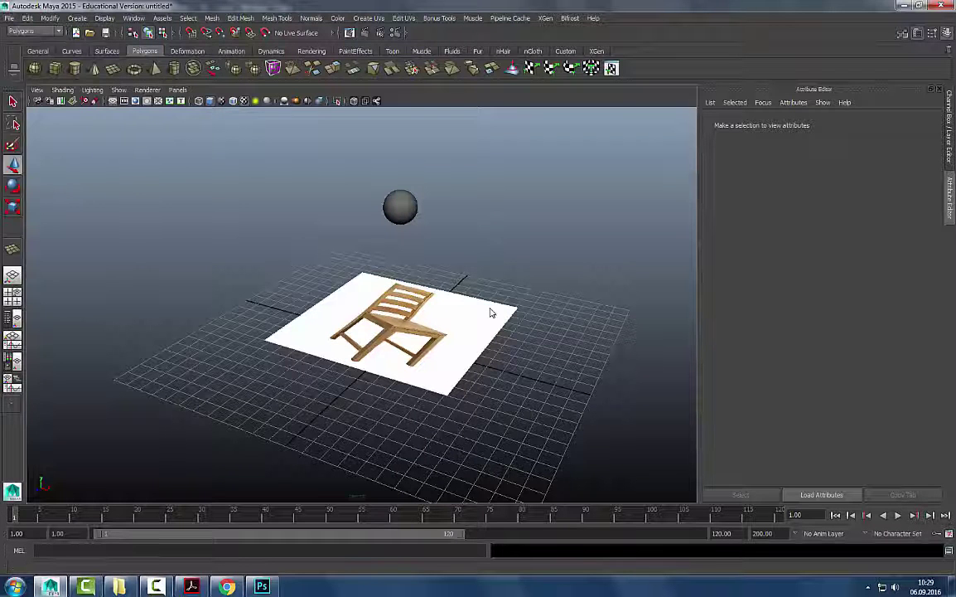
drag(492, 131, 560, 101)
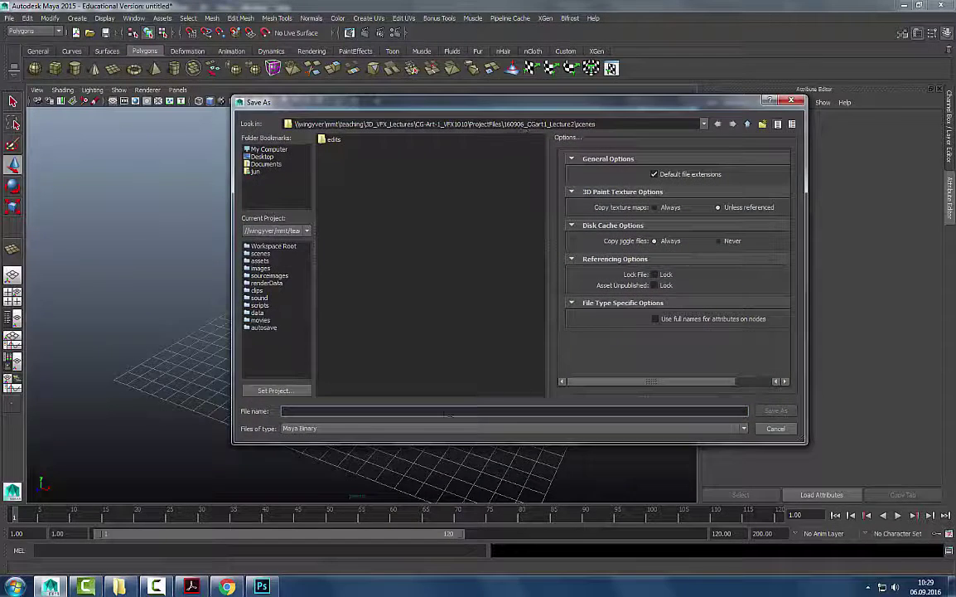
click(443, 412)
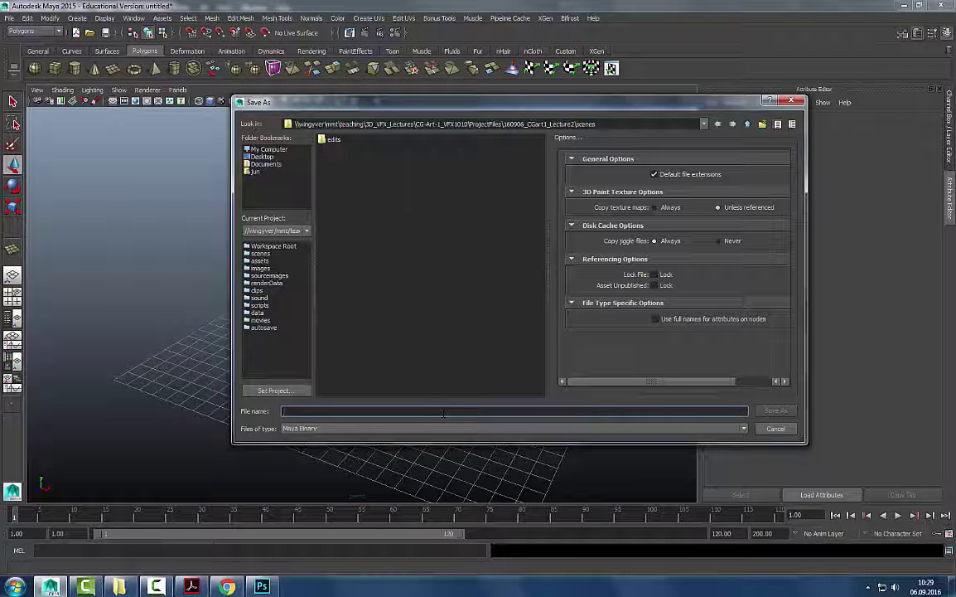
text(1)
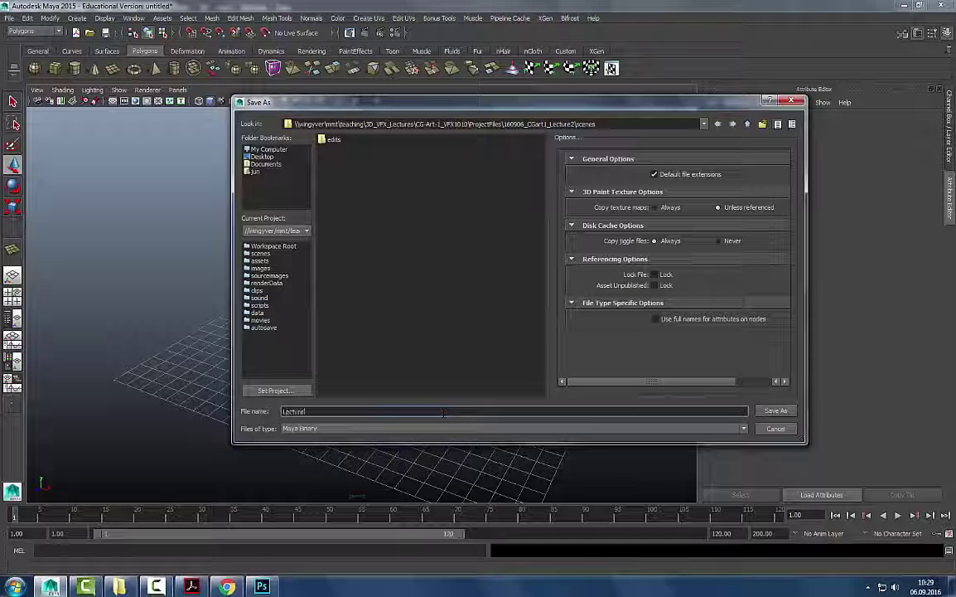
text(ecture2_01)
key(Return)
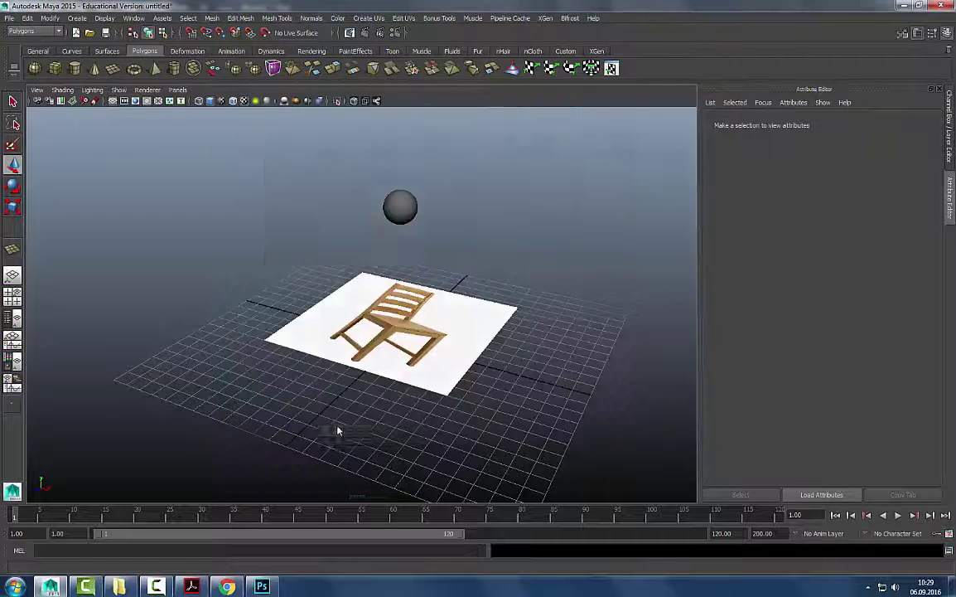
Move the chair-textured plane back along the Z axis to about -13.85, towards the far edge of the grid.
click(490, 340)
alt+drag(527, 337, 444, 380)
click(442, 384)
alt+middle_drag(444, 374, 444, 384)
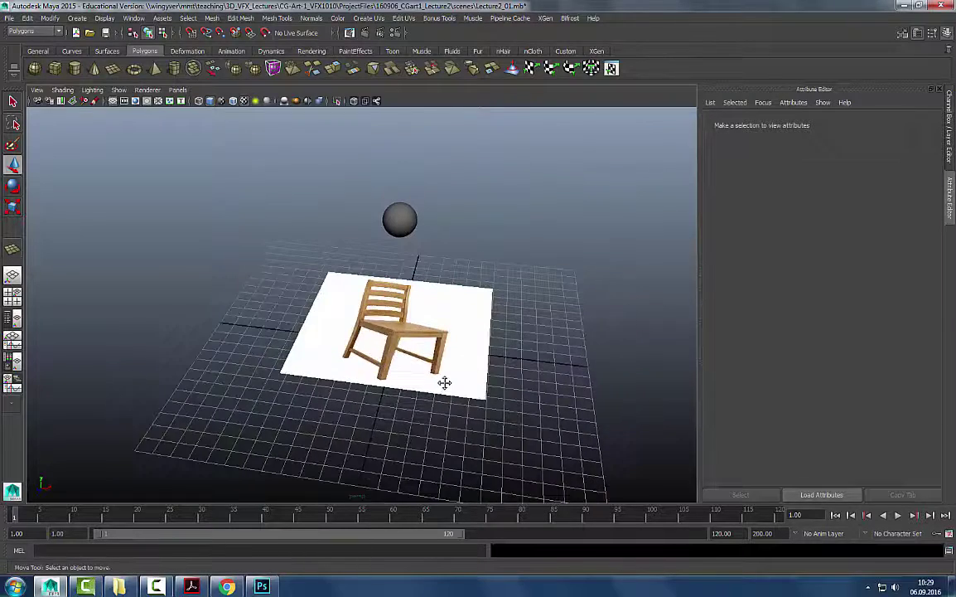
key(q)
alt+drag(495, 382, 451, 395)
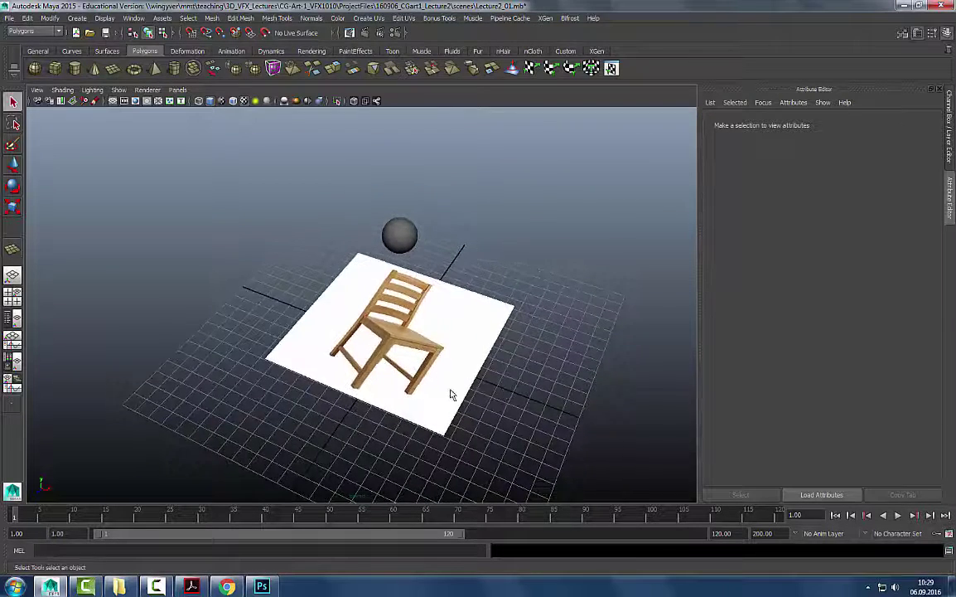
alt+drag(538, 380, 499, 355)
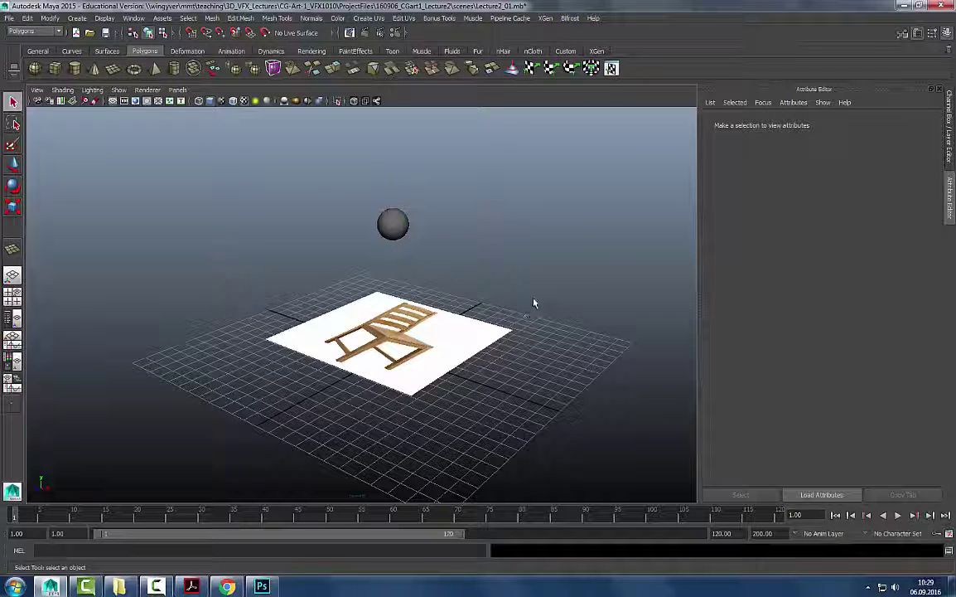
click(383, 312)
key(w)
middle_drag(356, 352, 489, 323)
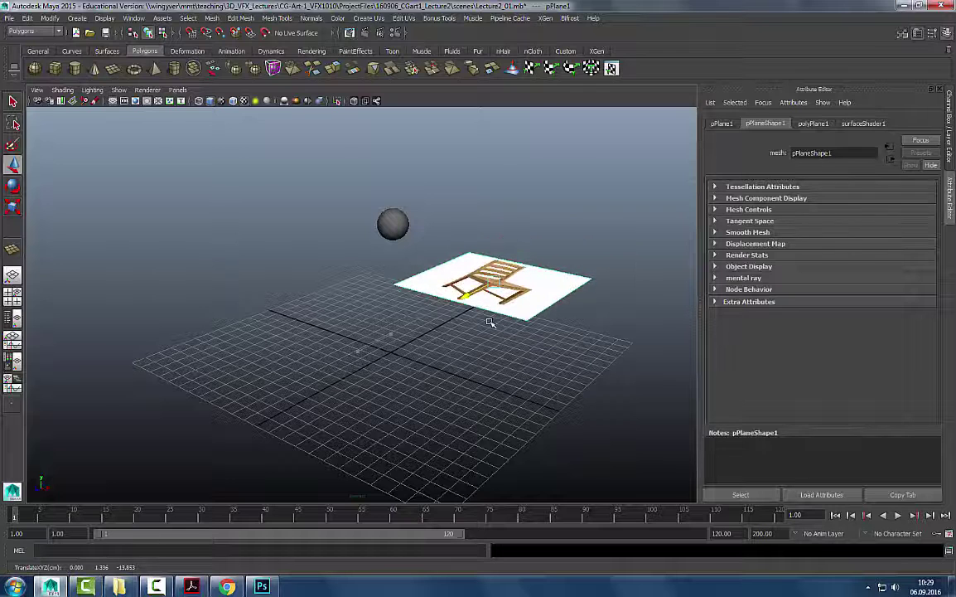
Delete the sphere above the grid, then clear the selection and return to the Select tool.
click(480, 373)
click(388, 232)
key(Delete)
click(434, 304)
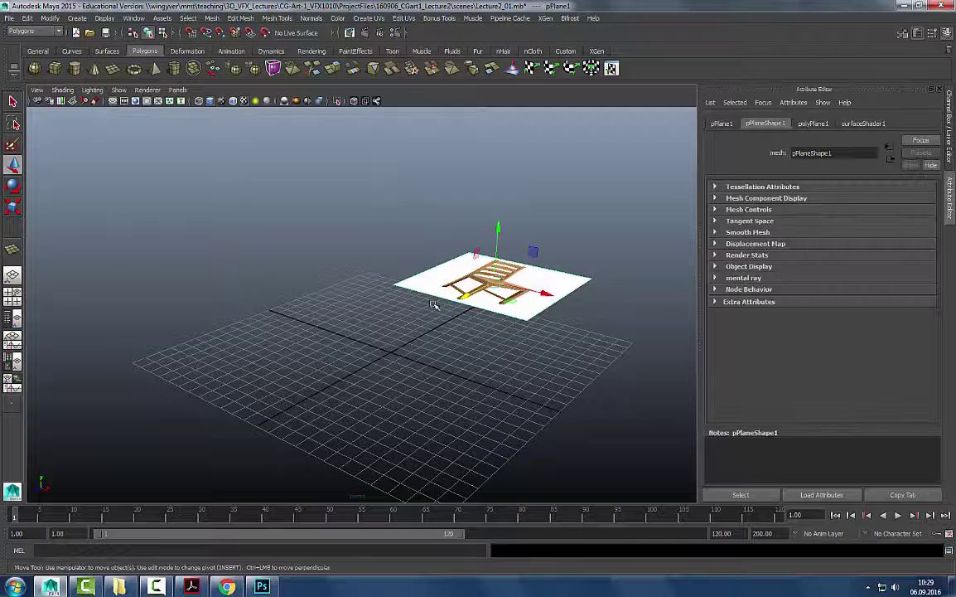
scroll(433, 304, down, 2)
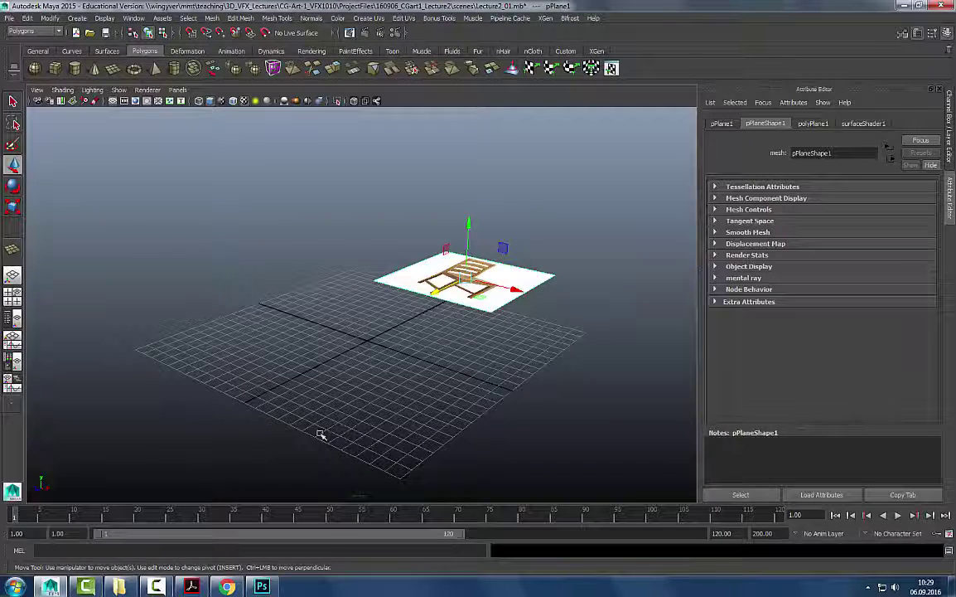
click(256, 457)
key(q)
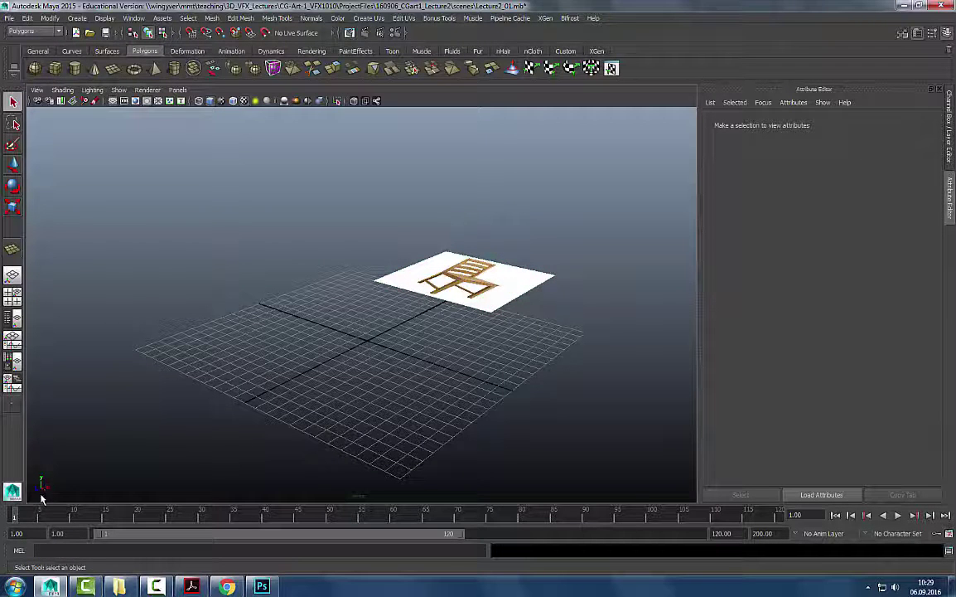
Cycle the viewport background from the dark gradient to plain light grey and check the axis indicator from different angles.
alt+drag(143, 445, 129, 449)
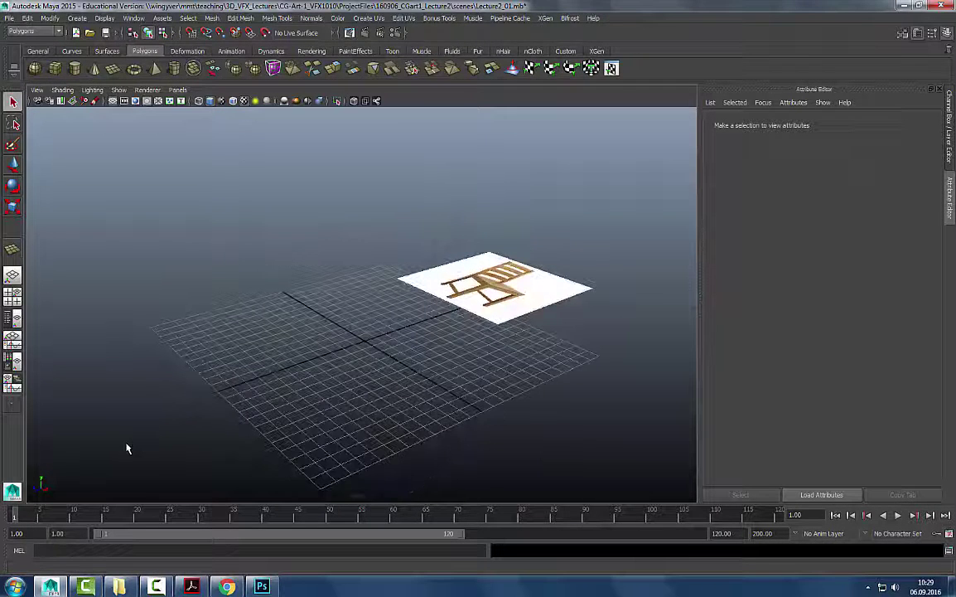
key(alt+b)
key(alt+b)
key(alt+b)
key(alt+b)
alt+middle_drag(138, 441, 150, 408)
alt+drag(74, 499, 50, 495)
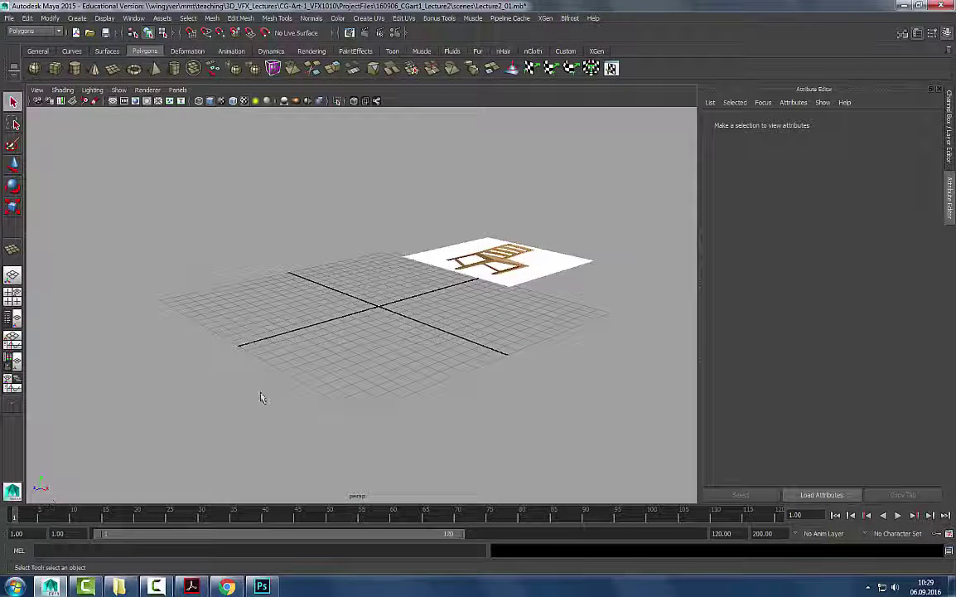
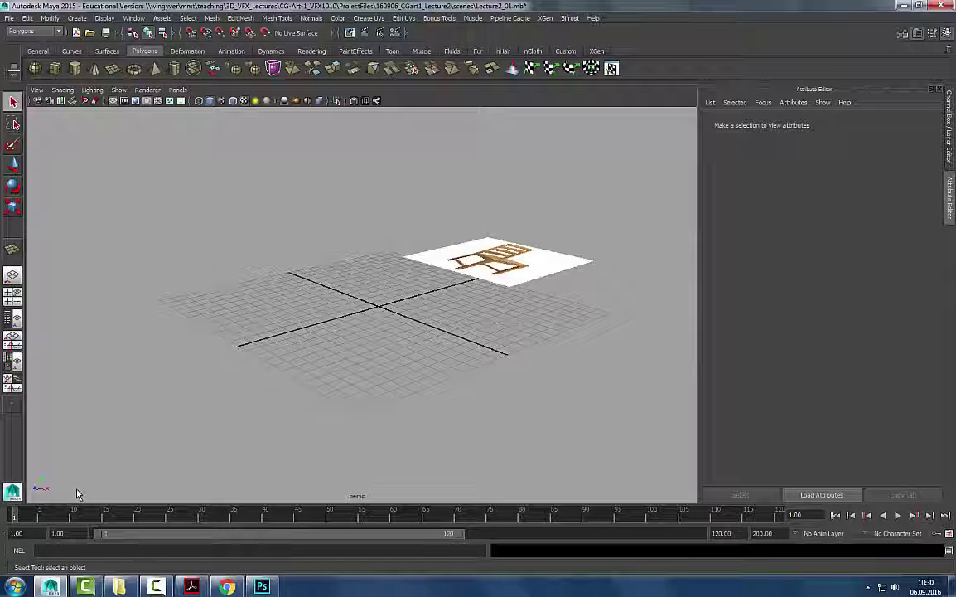
mouse_move(50, 495)
alt+mouse_down()
mouse_move(149, 441)
mouse_move(43, 496)
alt+mouse_up()
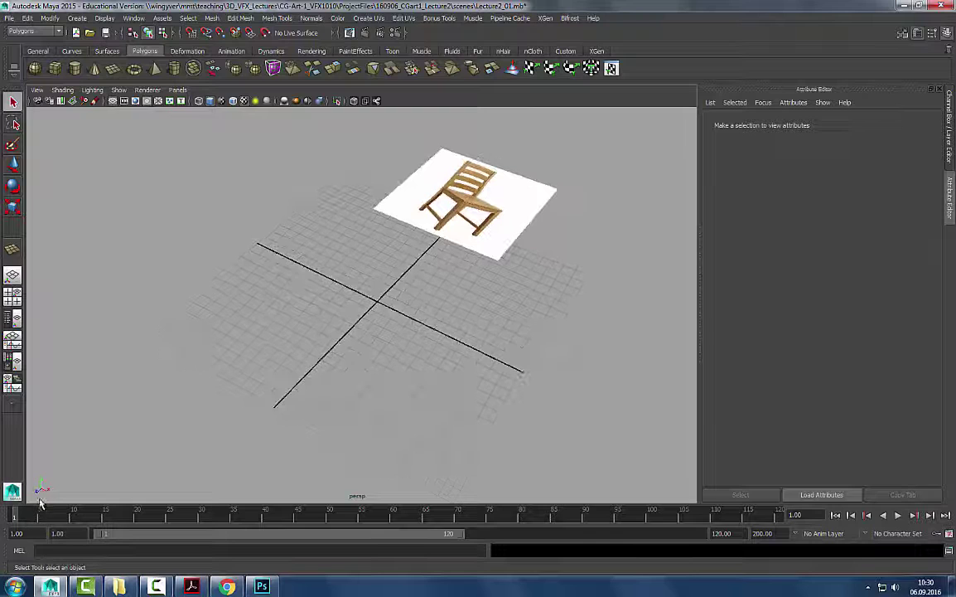
Stand the chair-textured plane upright by setting its Rotate X to 90.
alt+drag(226, 414, 305, 335)
click(555, 196)
alt+drag(555, 196, 497, 277)
key(w)
key(e)
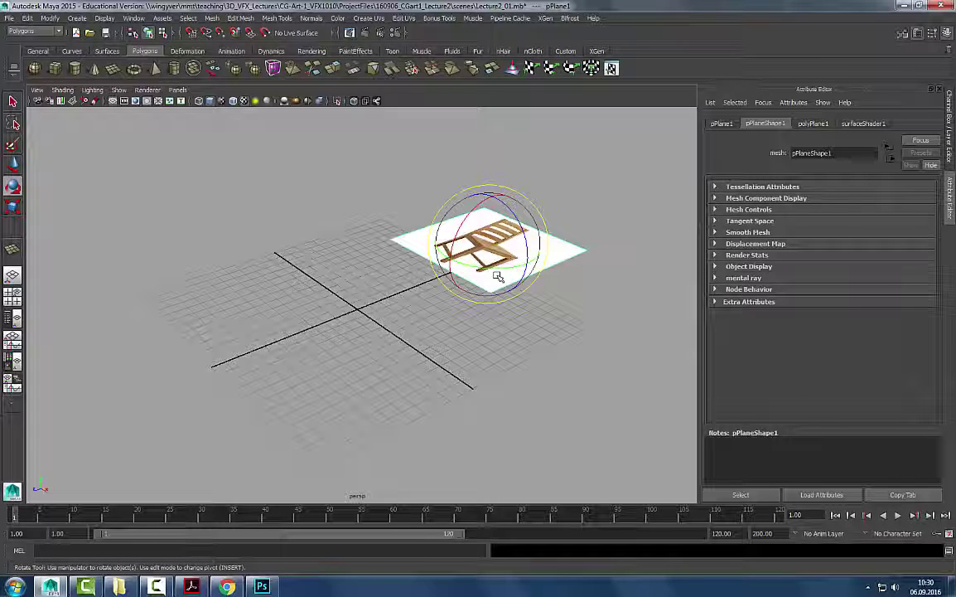
click(601, 173)
click(530, 285)
alt+drag(529, 299, 460, 203)
key(ctrl+a)
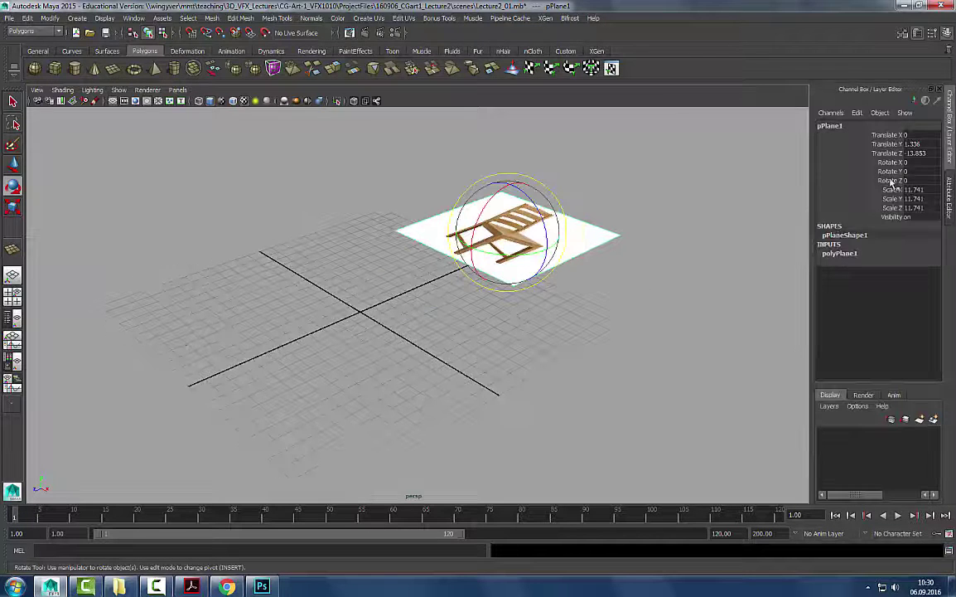
click(922, 162)
text(90)
key(Return)
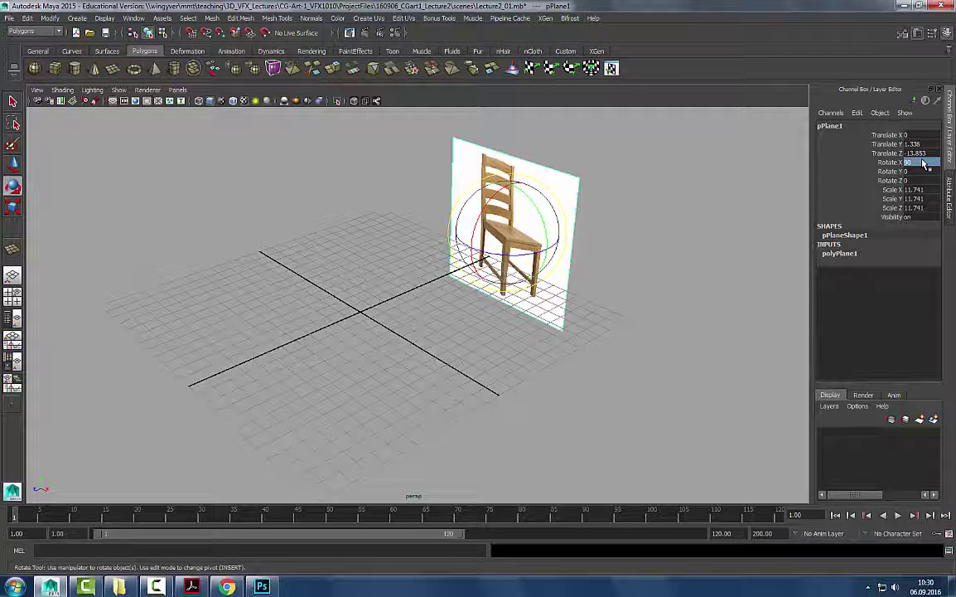
Raise the upright chair plane along Y until its lower edge rests on the grid, then clear the selection.
click(679, 316)
alt+drag(679, 315, 559, 242)
click(501, 277)
alt+drag(538, 316, 533, 338)
key(w)
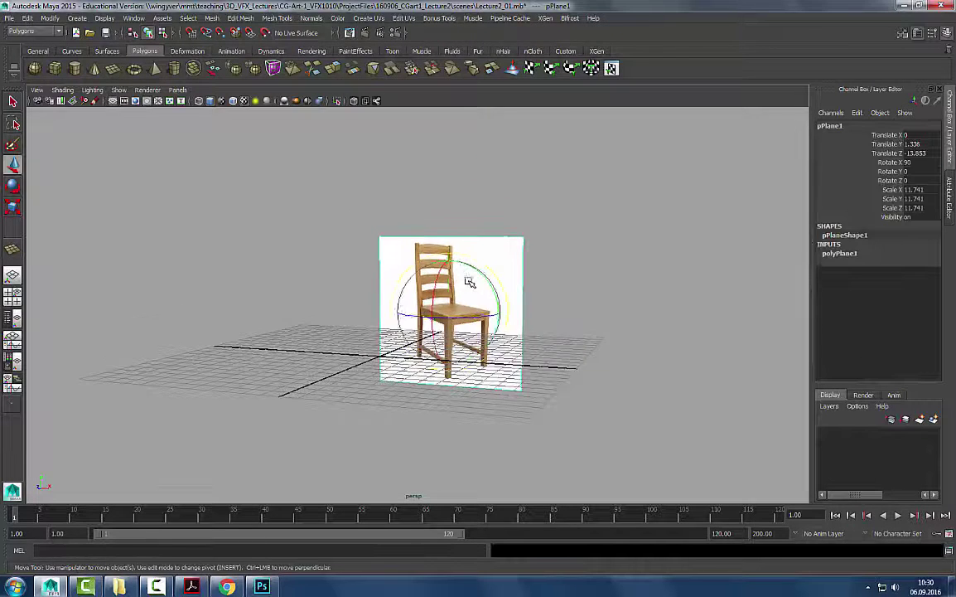
drag(451, 279, 461, 230)
click(574, 211)
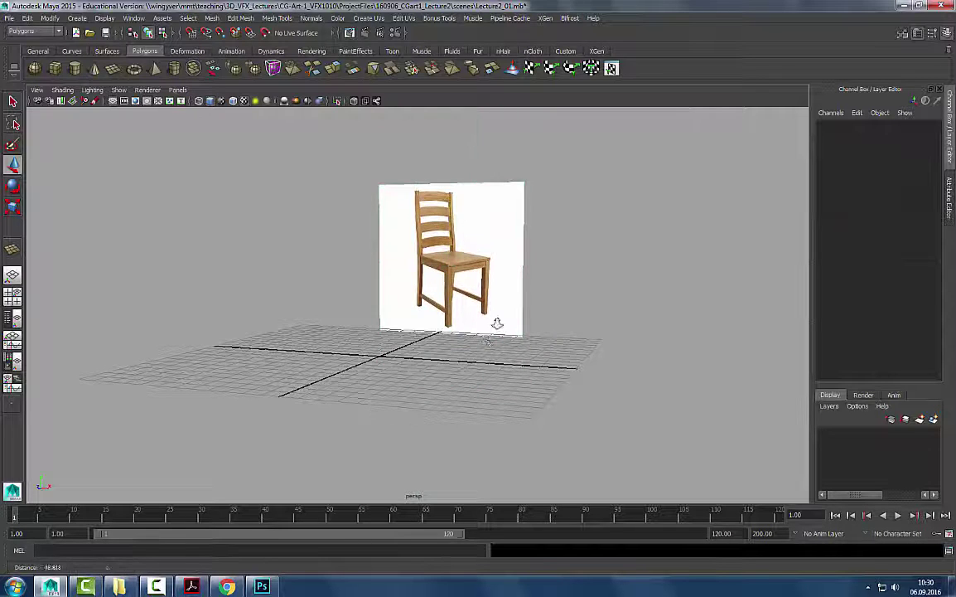
Switch to Chrome and search for "average kitchen chair height" in a new browser window.
scroll(497, 324, down, 2)
alt+middle_drag(497, 324, 480, 340)
key(alt+Tab)
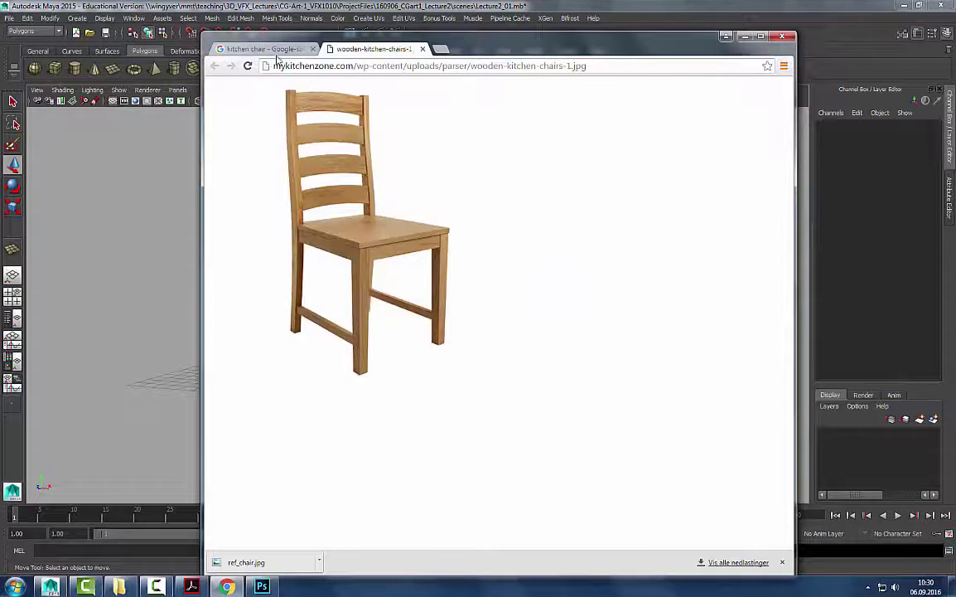
click(263, 49)
key(ctrl+n)
text(a)
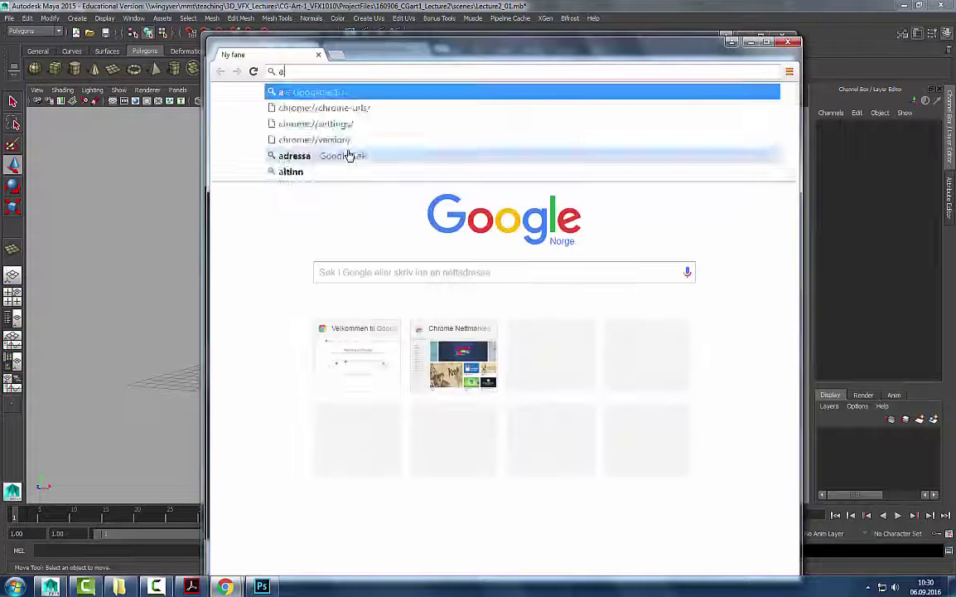
text(verage kitche)
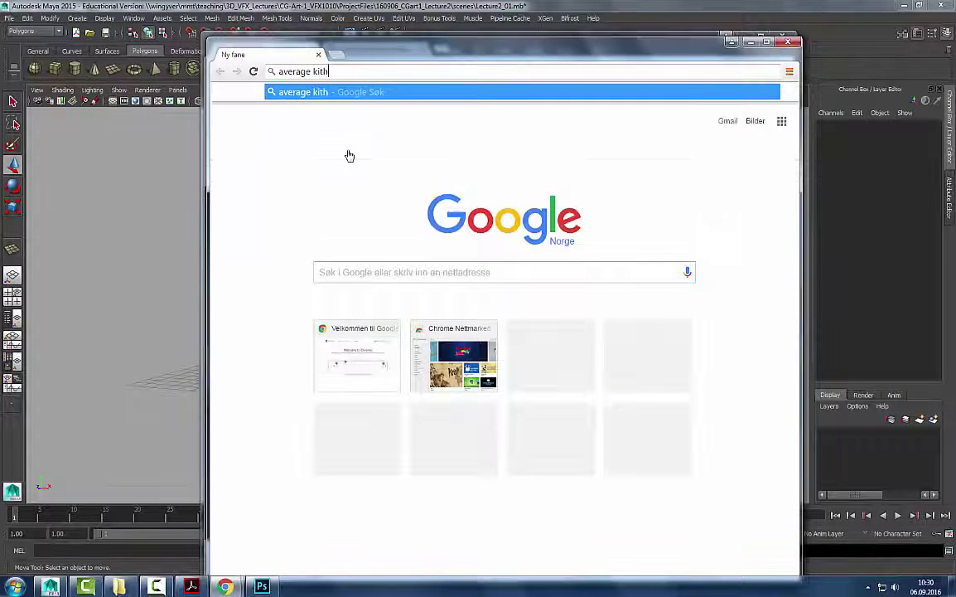
text(n chair height)
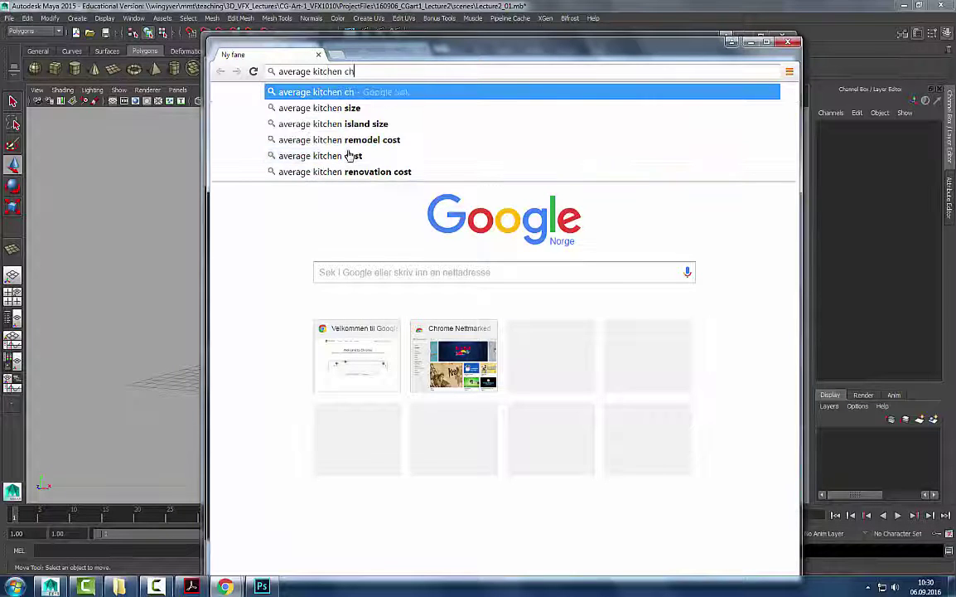
key(Return)
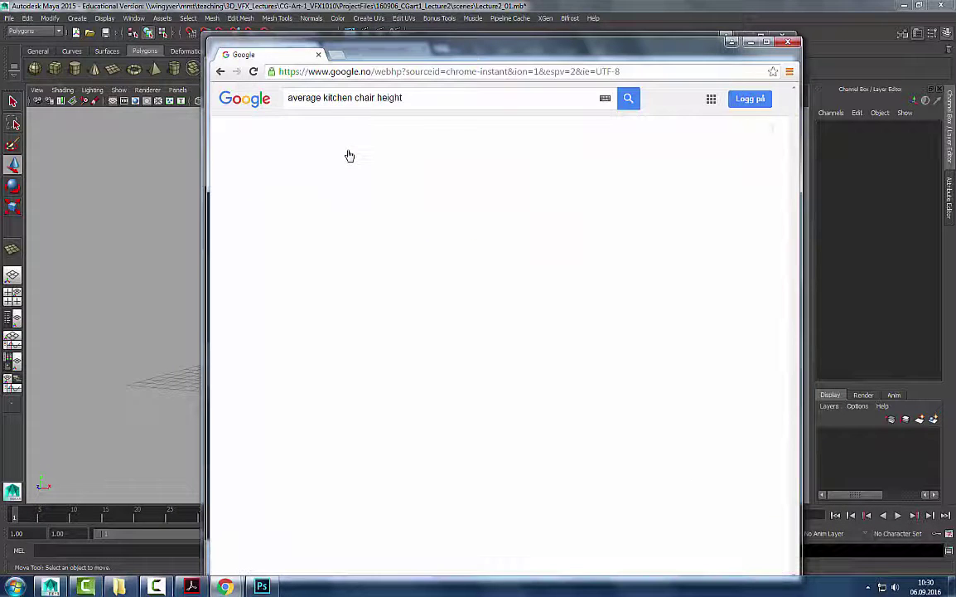
Show the image results, open the dining table and chair dimension drawing at full size and move its window aside.
click(329, 132)
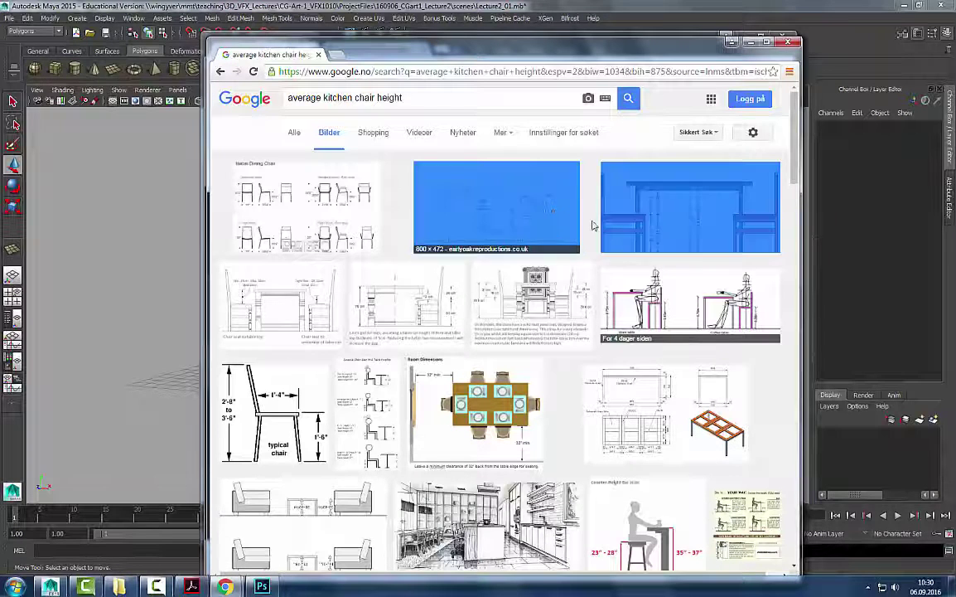
click(526, 198)
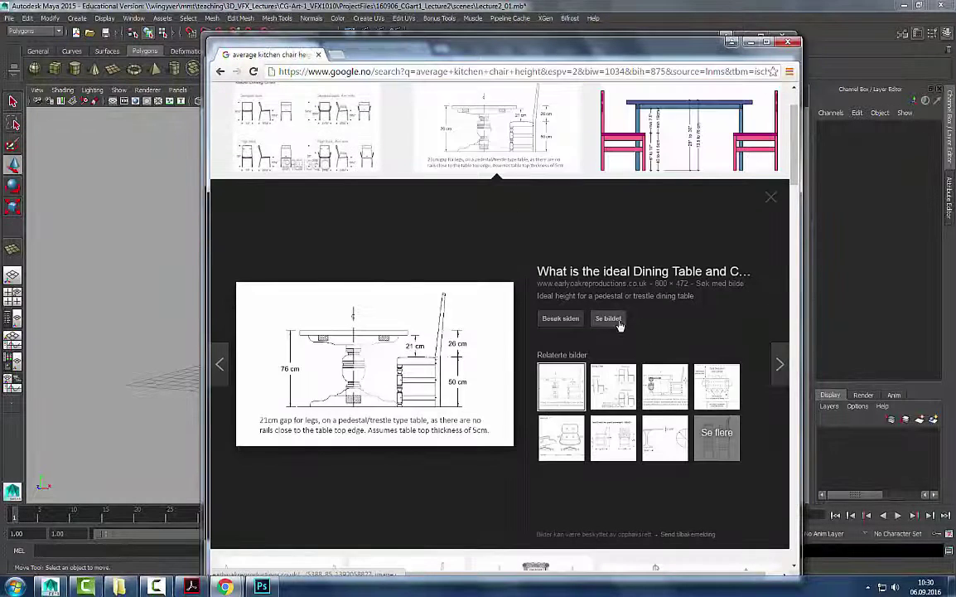
click(608, 318)
drag(771, 39, 927, 49)
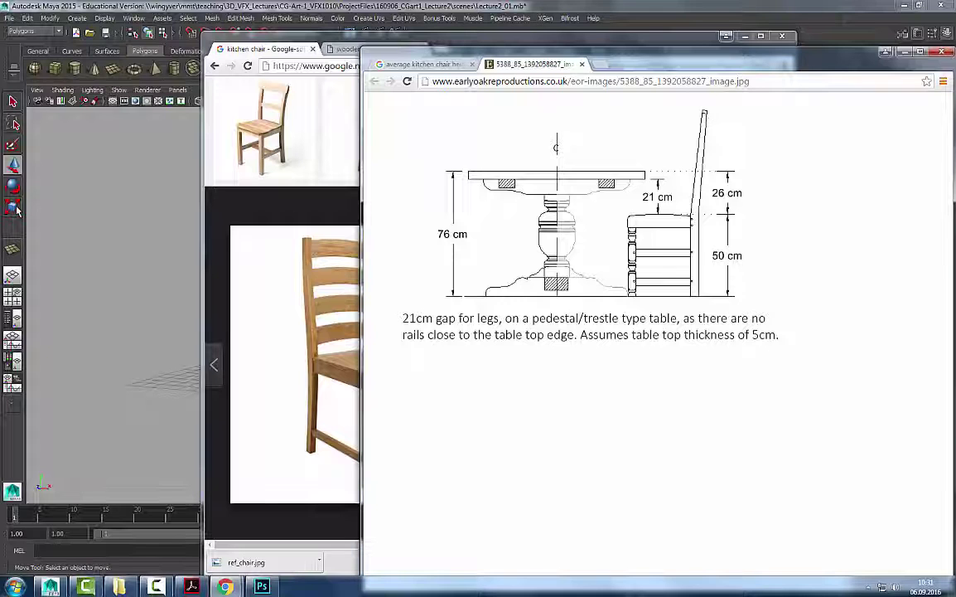
Return to Maya, open the options for a new polygon cube and set its height to 115.
click(165, 282)
alt+drag(386, 285, 417, 329)
alt+middle_drag(416, 328, 414, 344)
scroll(406, 336, down, 1)
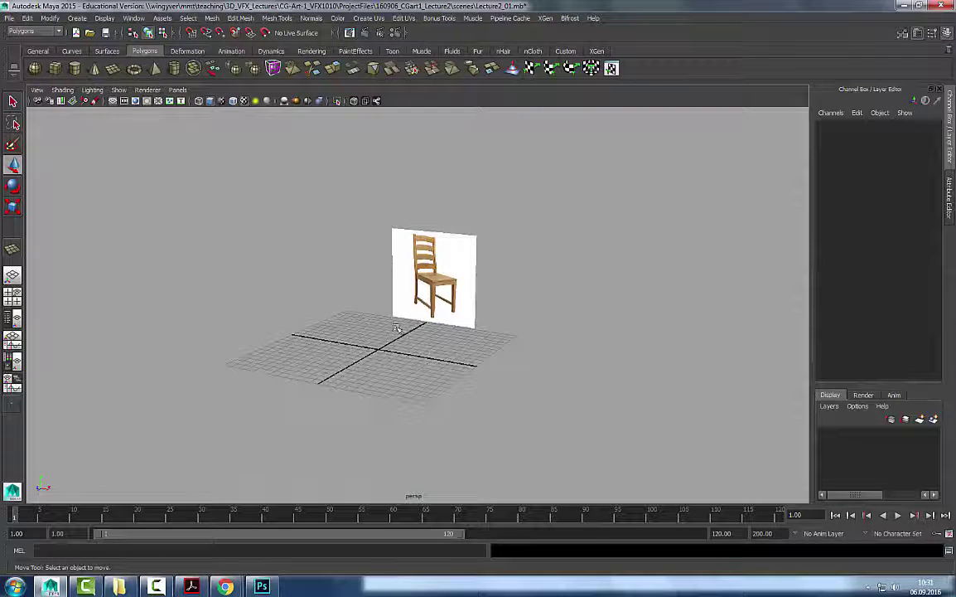
scroll(374, 290, down, 4)
alt+middle_drag(374, 289, 348, 298)
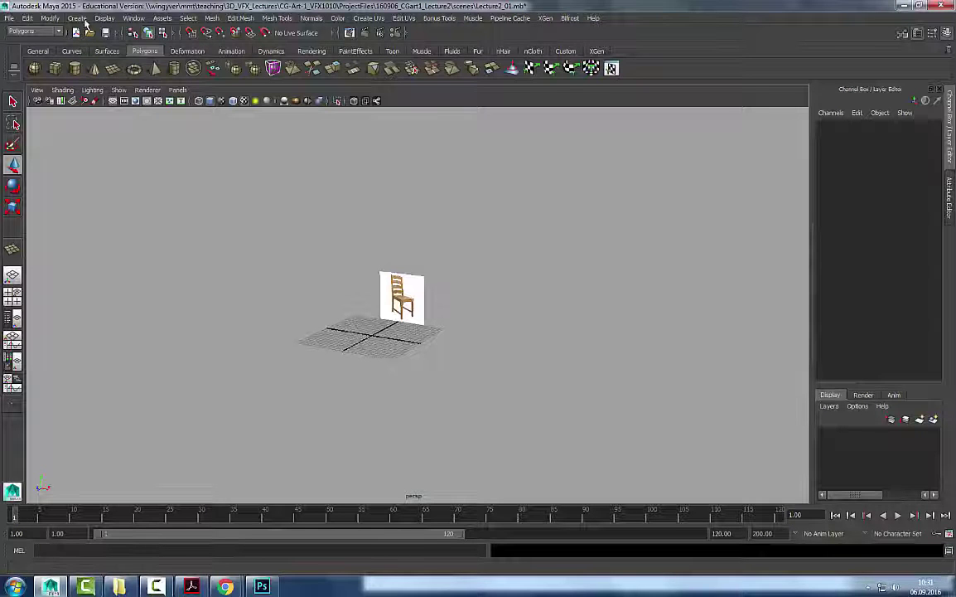
click(83, 20)
mouse_move(121, 49)
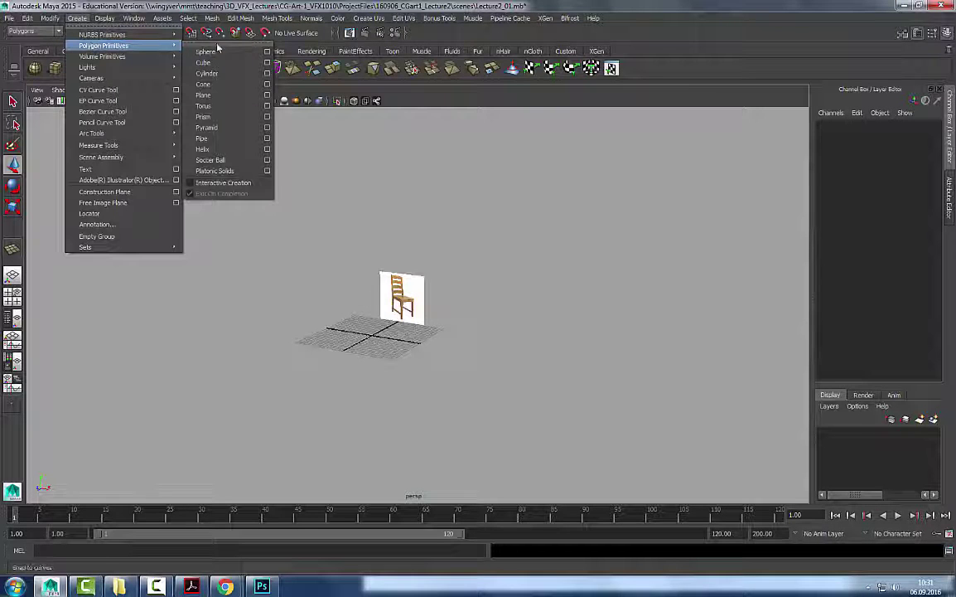
click(267, 63)
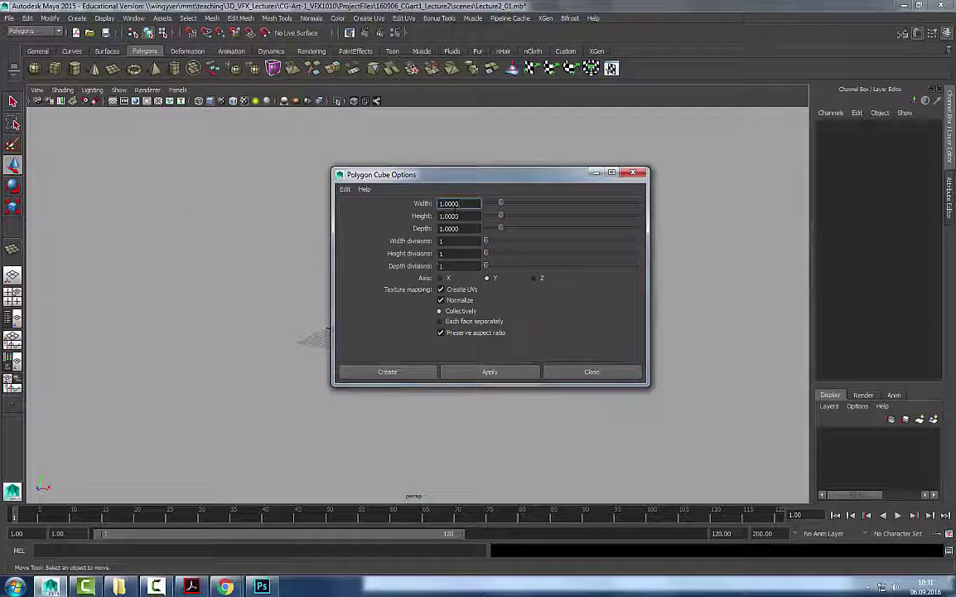
click(442, 216)
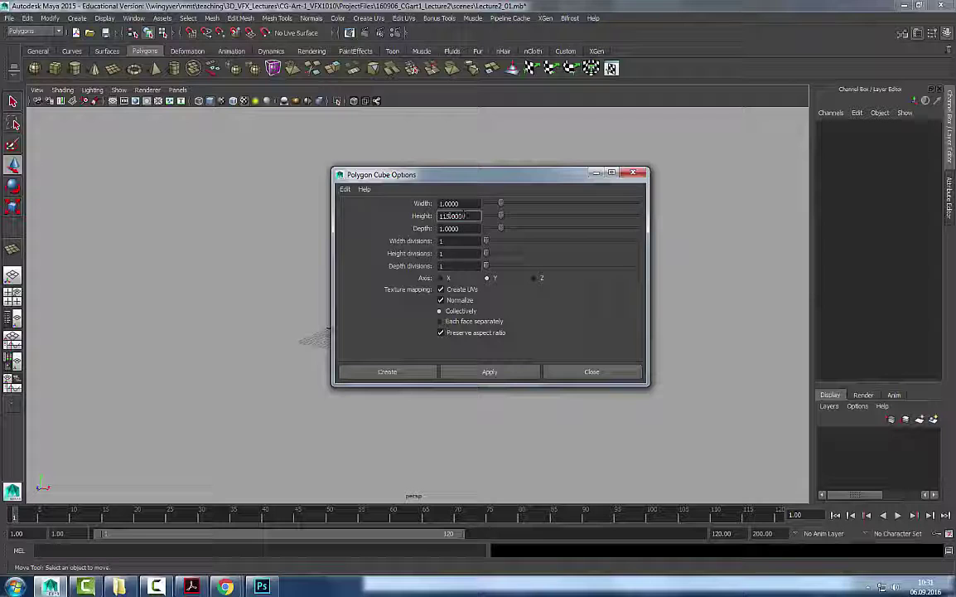
key(Return)
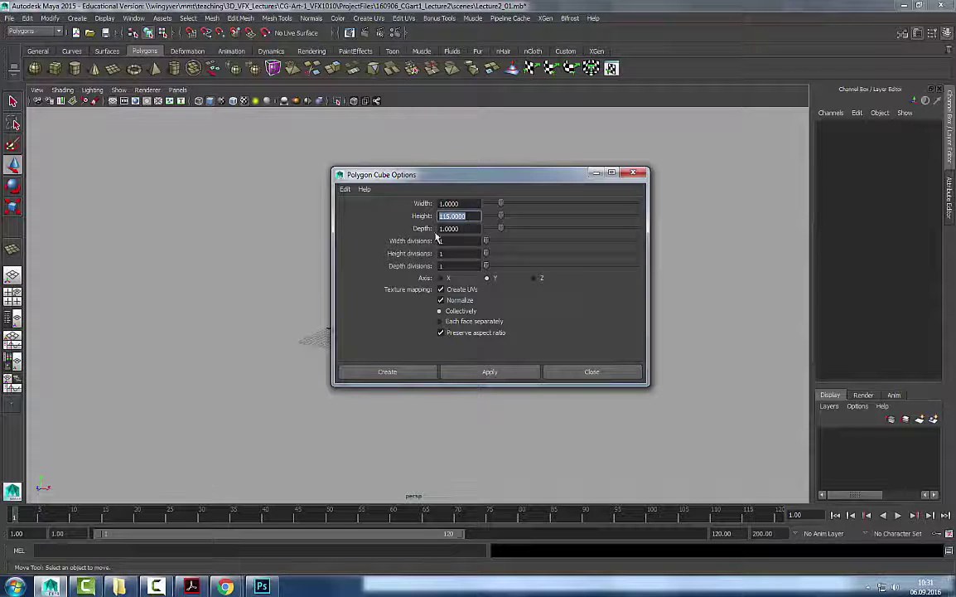
click(442, 203)
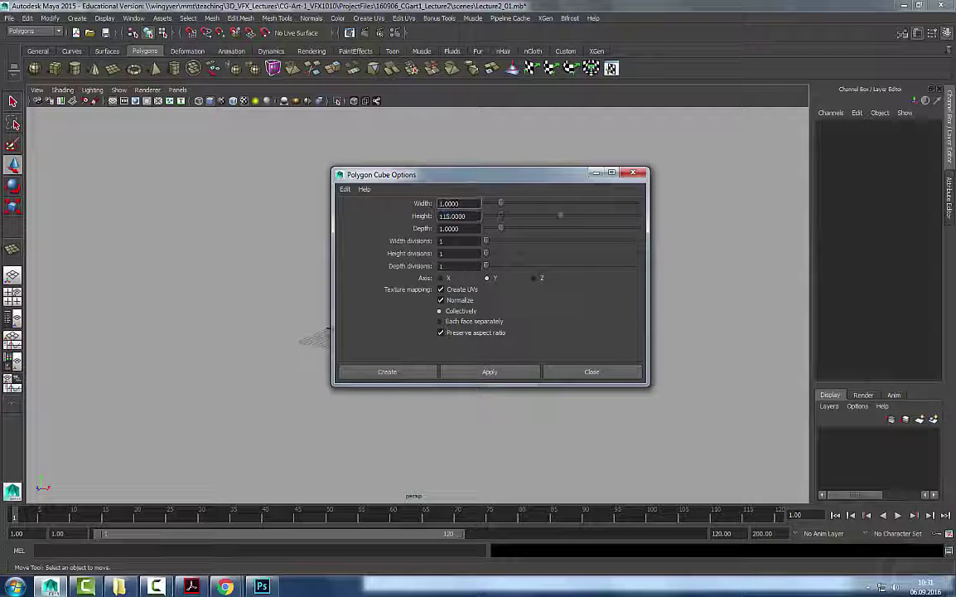
Check the chair dimension drawing in Chrome again for the seat's proportions, then return to the cube options in Maya.
key(alt+Tab)
key(alt+Tab)
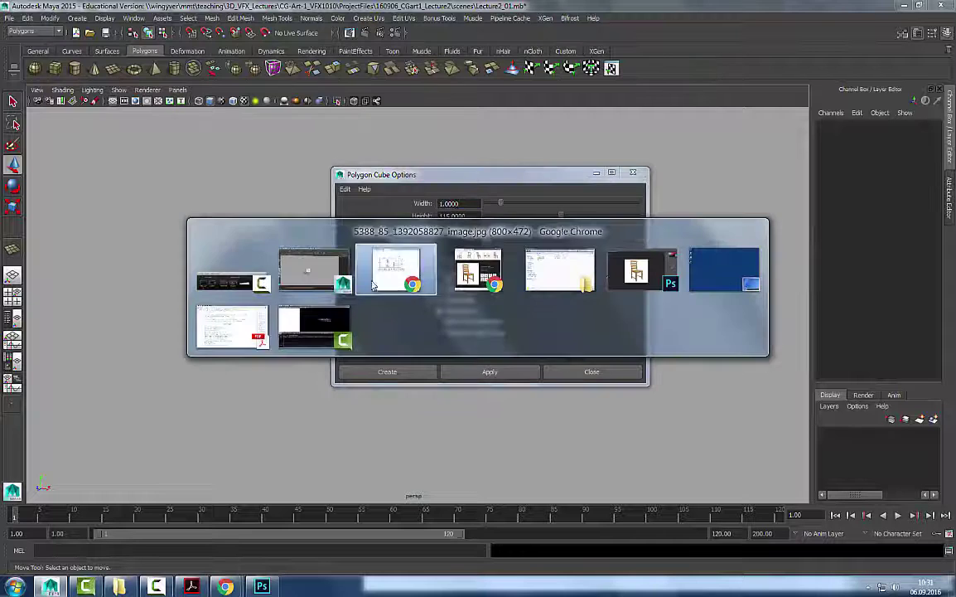
click(373, 284)
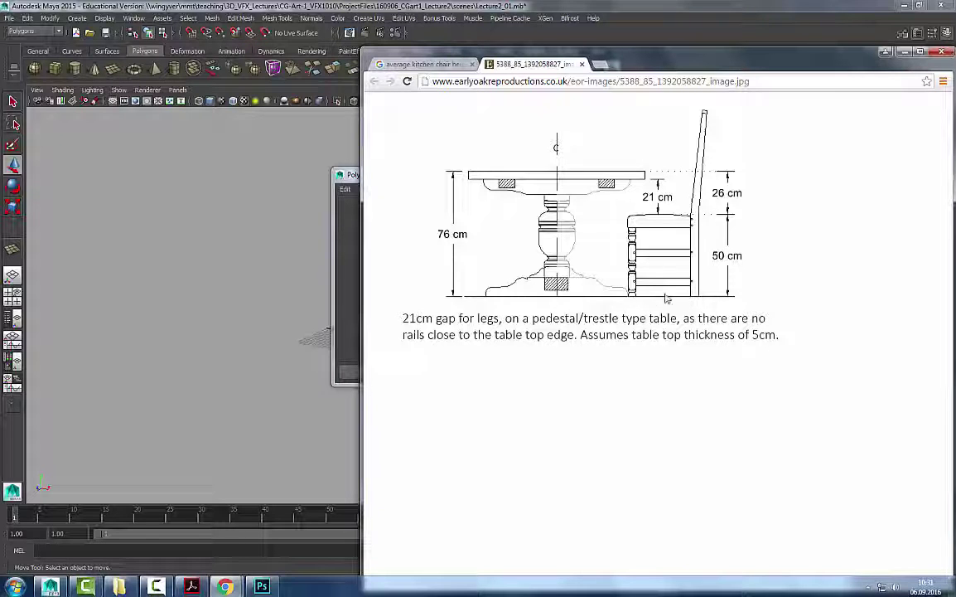
key(alt+Tab)
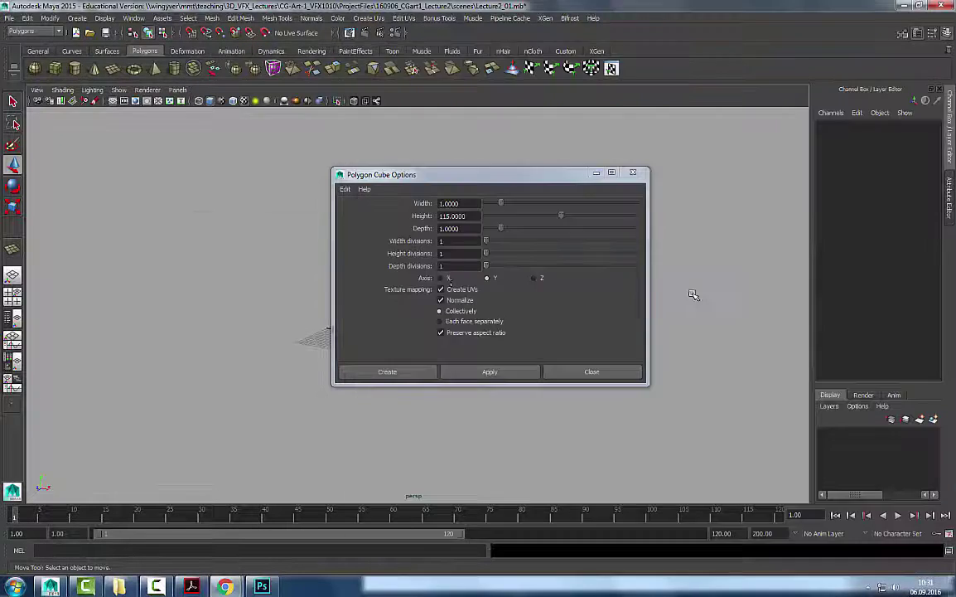
Set the cube's width and depth to 40 and create it.
click(441, 203)
key(BackSpace)
text(40)
key(Tab)
key(Tab)
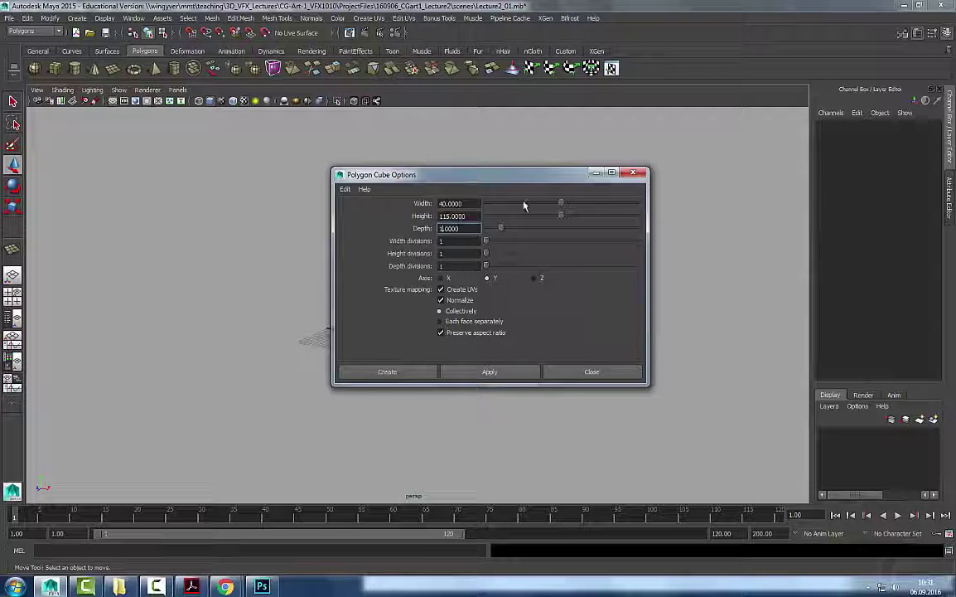
text(40)
click(387, 371)
Scale the cube to about 1.33 in X and about 1.06 in Z.
alt+right_drag(672, 346, 83, 340)
alt+drag(425, 331, 394, 323)
alt+right_drag(394, 322, 443, 300)
alt+middle_drag(442, 300, 489, 320)
alt+drag(471, 330, 406, 356)
key(r)
drag(363, 320, 358, 316)
alt+drag(401, 384, 425, 373)
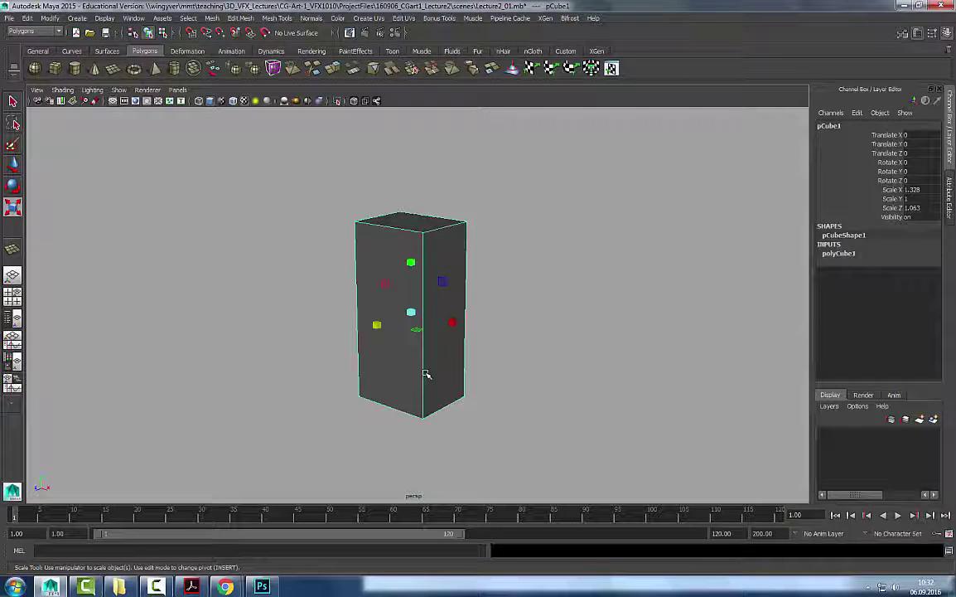
Move the cube up along Y to about 56 so its base sits near the grid level.
alt+drag(498, 339, 515, 327)
alt+right_drag(515, 327, 568, 359)
alt+drag(518, 320, 464, 352)
alt+middle_drag(410, 386, 408, 349)
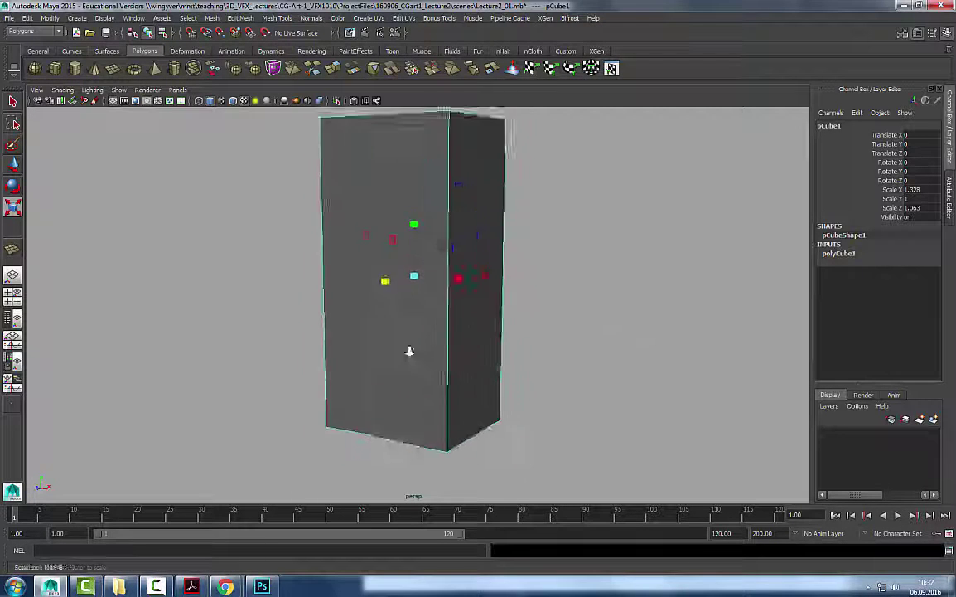
alt+right_drag(408, 350, 431, 198)
key(w)
alt+drag(438, 238, 477, 286)
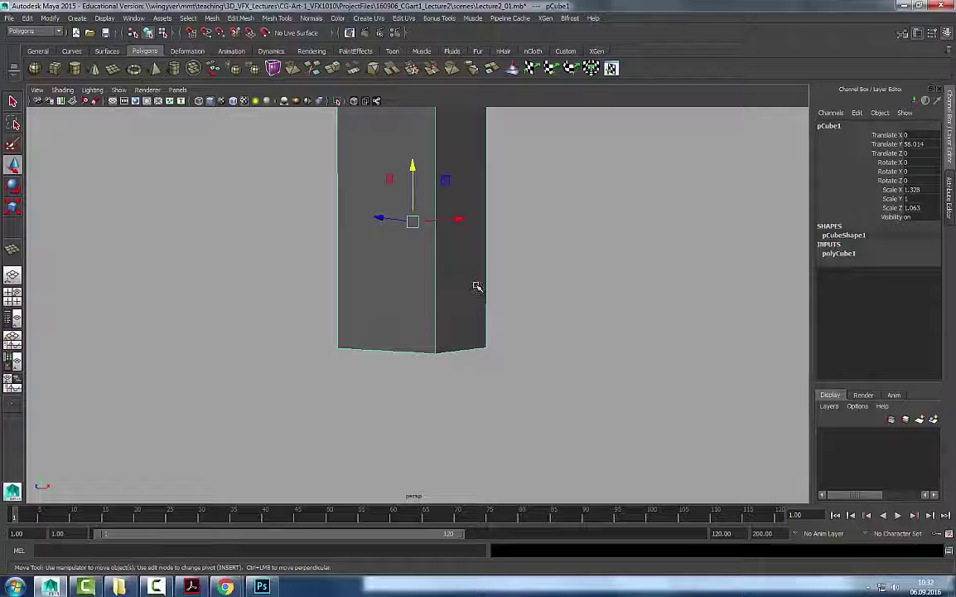
drag(413, 169, 472, 377)
alt+middle_drag(420, 367, 427, 352)
Snap the cube vertically to Translate Y 57.5 so its base sits on the grid, then clear the selection.
drag(418, 278, 308, 270)
alt+right_drag(308, 270, 520, 355)
key(space)
key(space)
key(x)
drag(419, 218, 425, 267)
key(space)
key(space)
alt+right_drag(425, 267, 589, 330)
alt+middle_drag(589, 330, 574, 270)
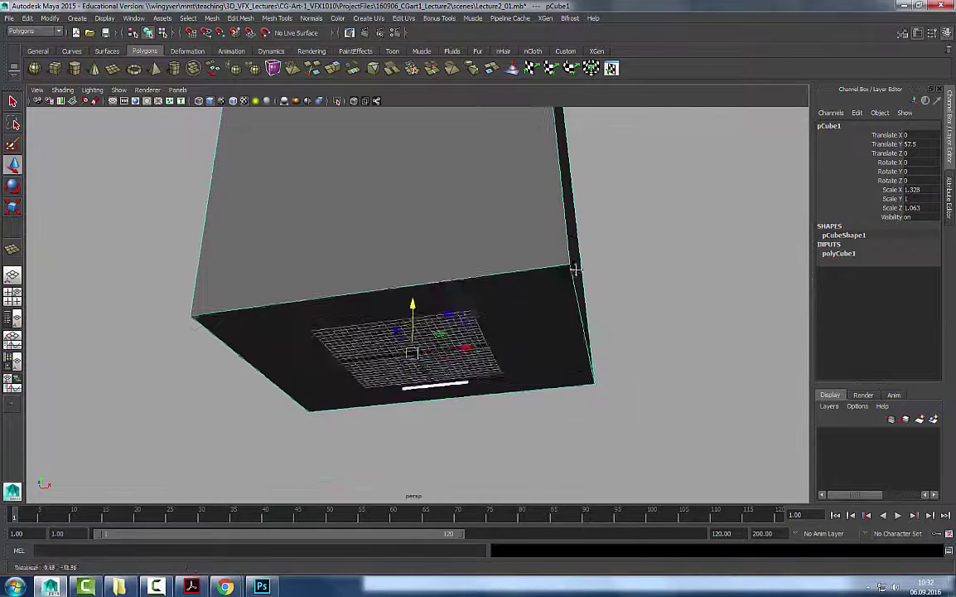
alt+drag(574, 271, 587, 294)
click(587, 294)
alt+right_drag(586, 294, 431, 312)
alt+middle_drag(431, 312, 484, 389)
alt+right_drag(485, 389, 440, 295)
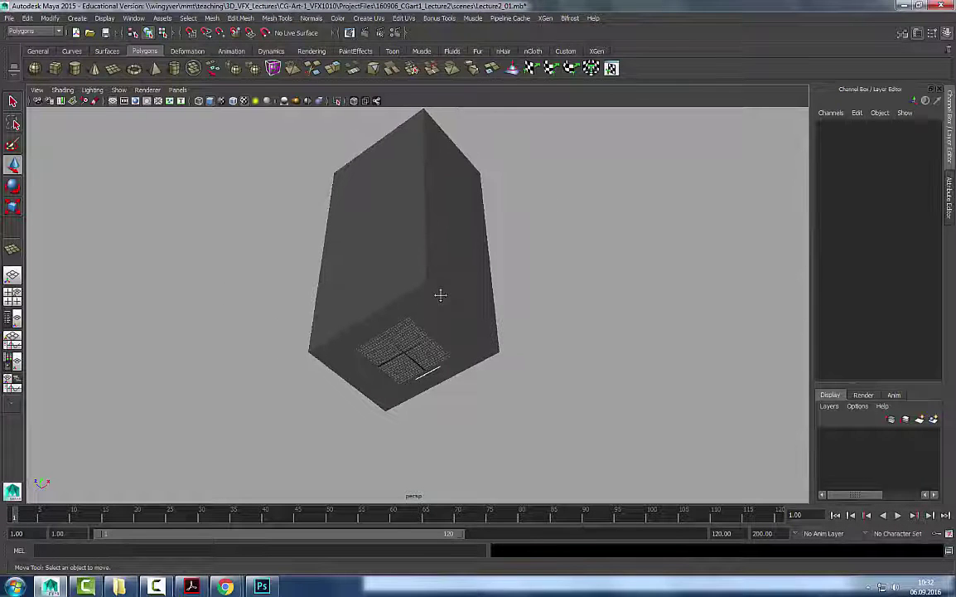
Set the grid's length and width to 120 units with grid lines every 50 units, apply it and close the options.
click(135, 19)
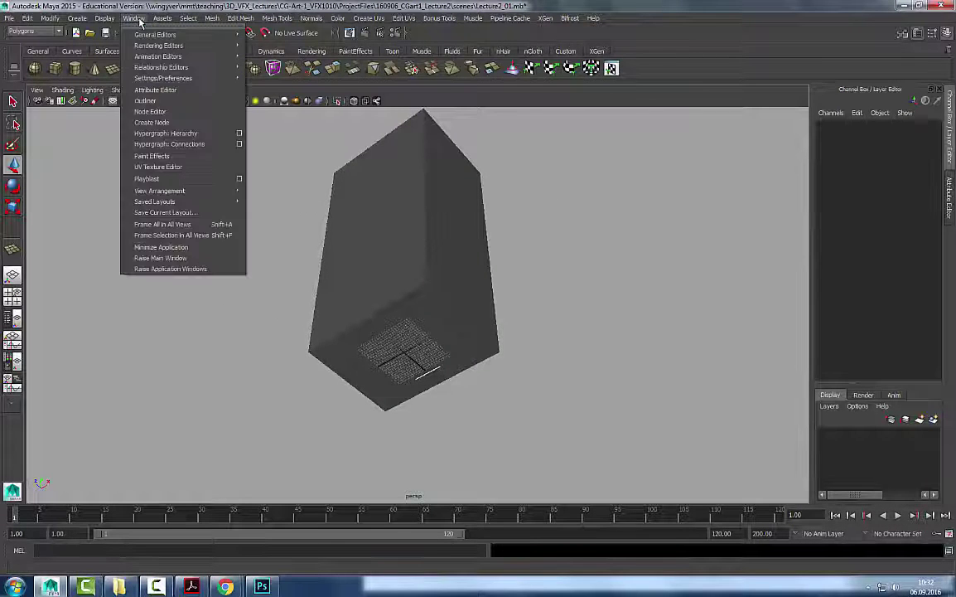
mouse_move(105, 18)
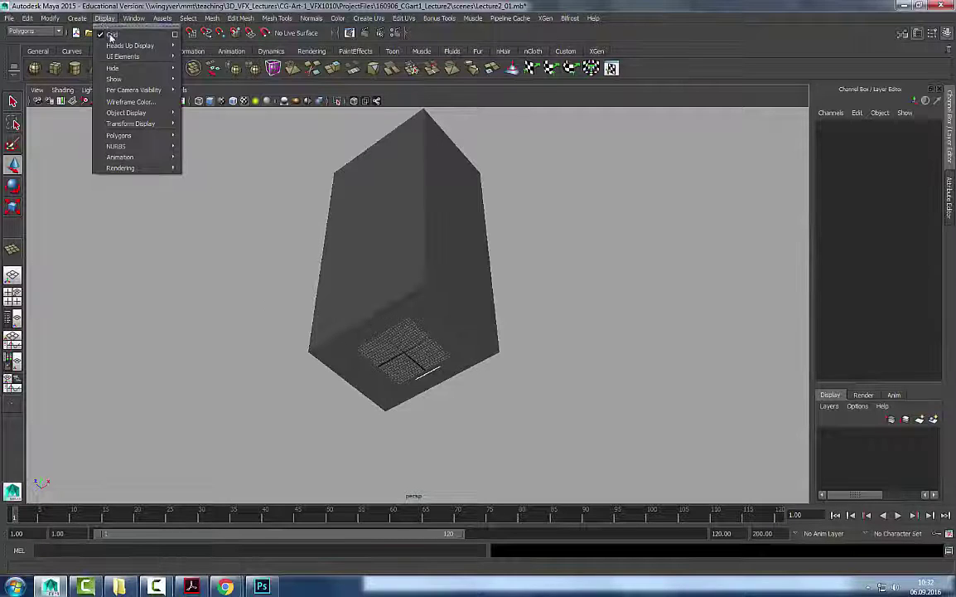
click(176, 34)
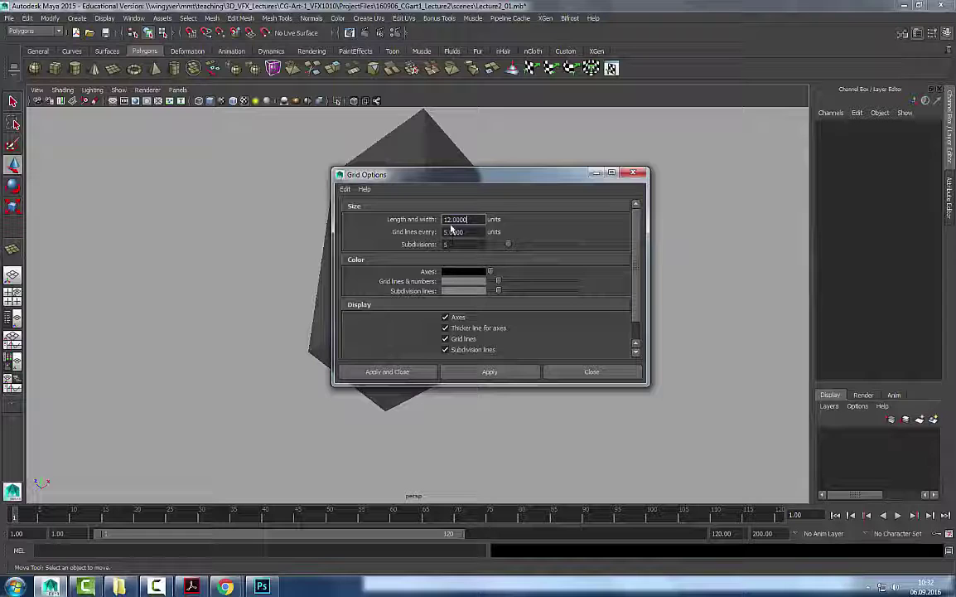
text(0)
key(Tab)
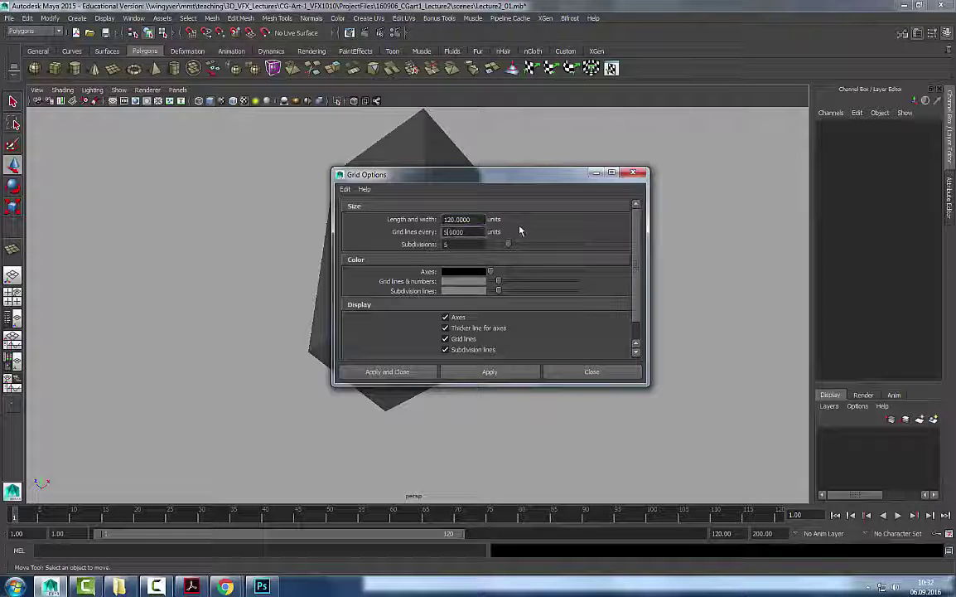
text(50)
key(Tab)
drag(471, 232, 428, 233)
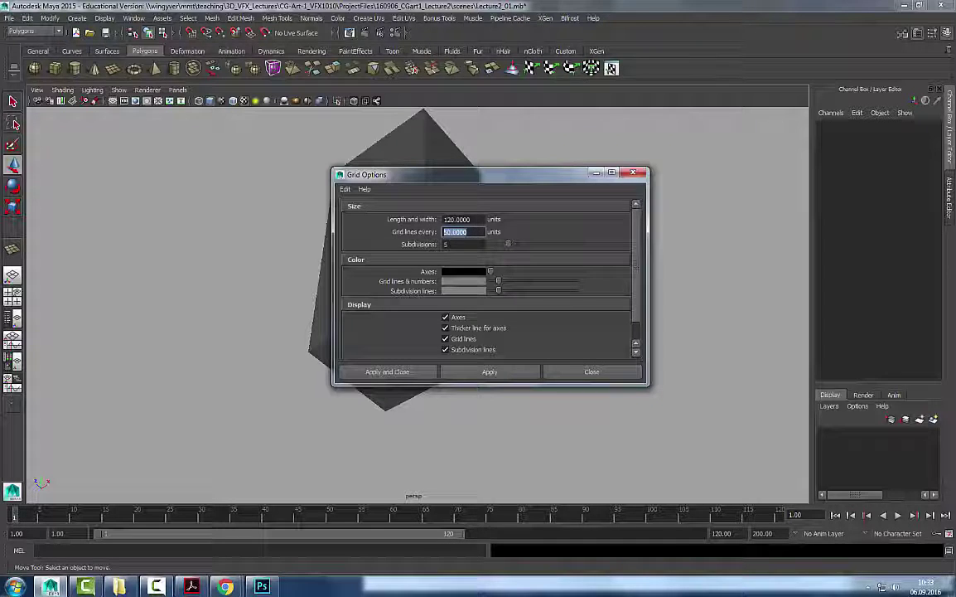
click(512, 375)
click(565, 373)
scroll(452, 294, down, 5)
mouse_move(452, 295)
alt+mouse_down()
mouse_move(493, 316)
mouse_move(388, 301)
mouse_move(394, 311)
alt+mouse_up()
scroll(388, 301, up, 4)
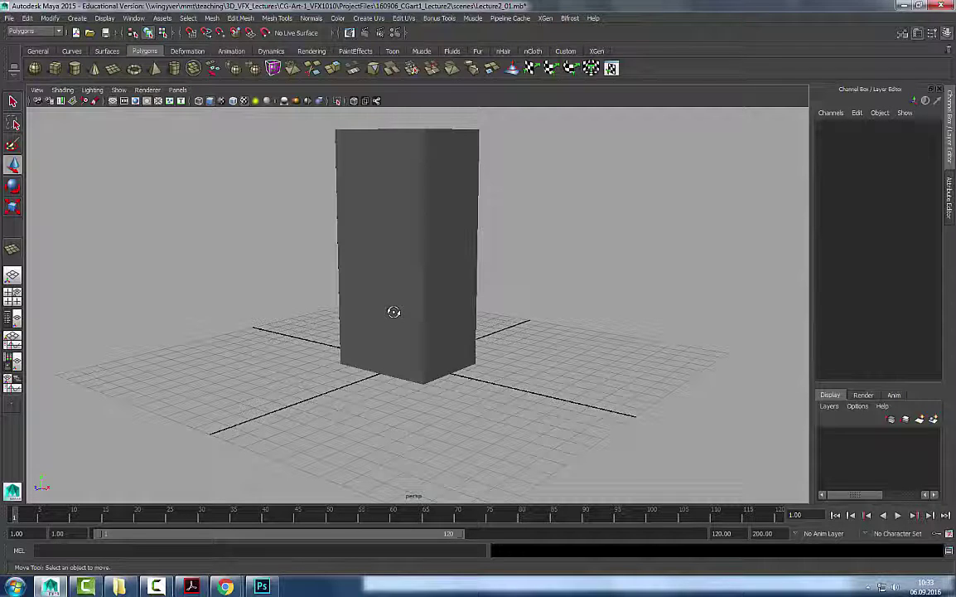
Select the perspective camera and display its attributes.
click(412, 178)
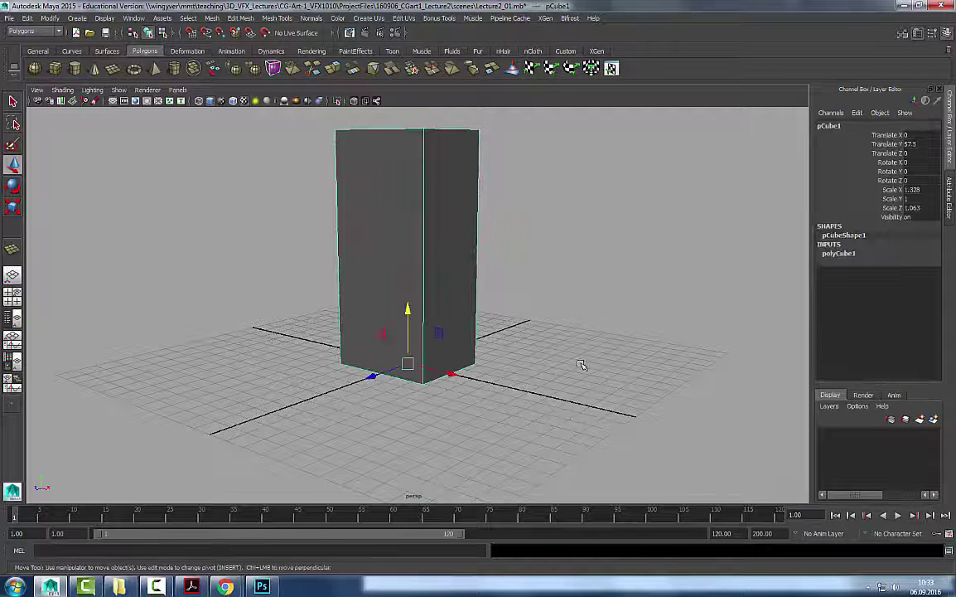
click(611, 314)
alt+right_drag(611, 314, 166, 310)
alt+right_drag(518, 269, 189, 280)
alt+right_drag(578, 290, 742, 326)
alt+middle_drag(638, 295, 641, 366)
alt+right_drag(640, 366, 547, 327)
click(36, 89)
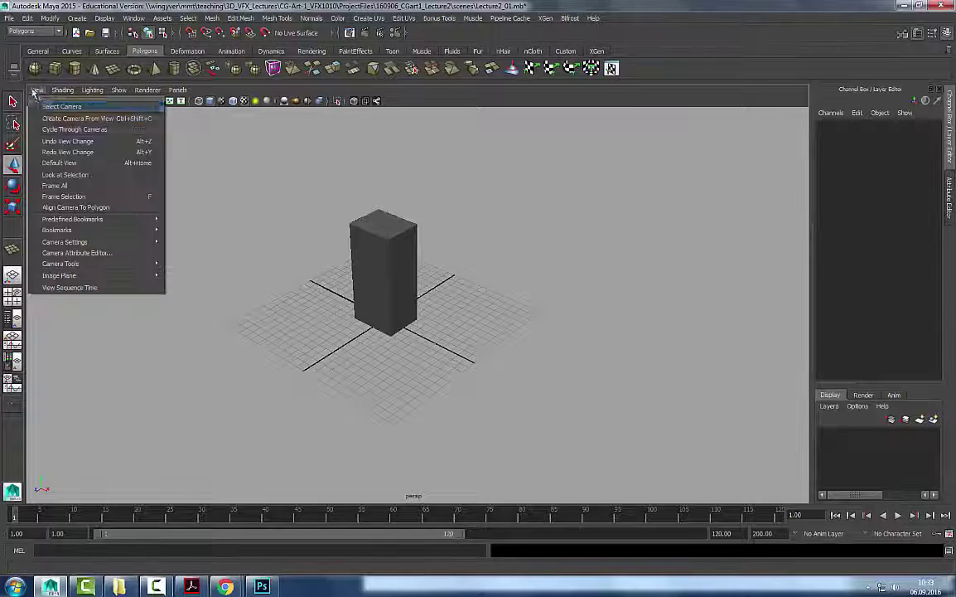
click(58, 106)
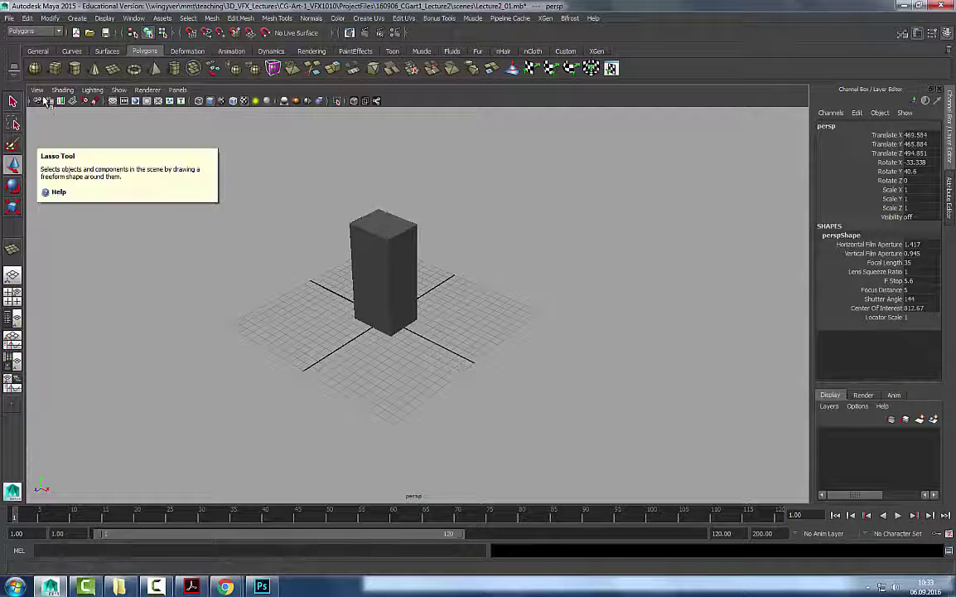
key(ctrl+a)
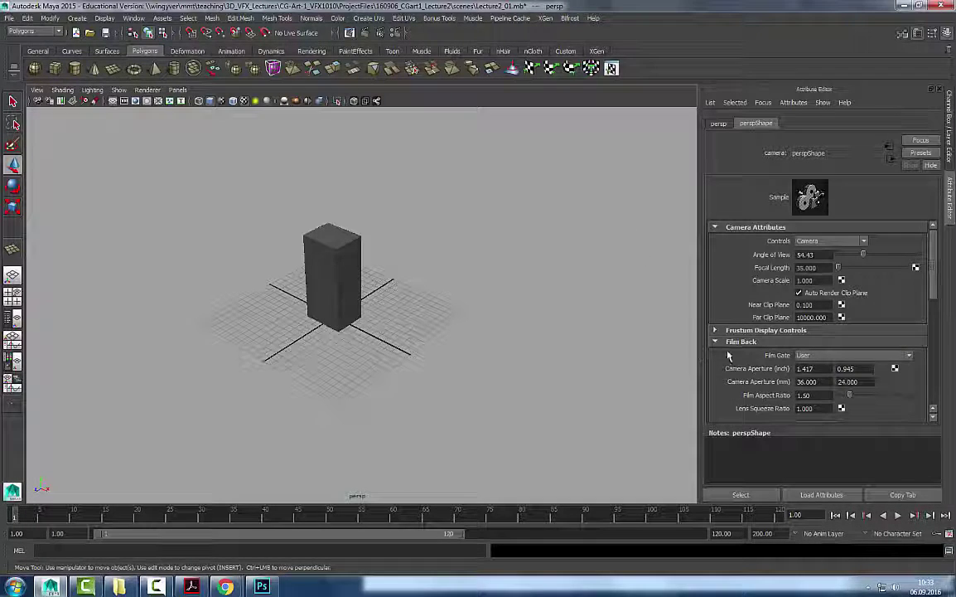
Zoom the perspective view far out and back to examine how distant geometry is cut off by the far clip plane.
scroll(290, 267, down, 20)
scroll(302, 283, up, 8)
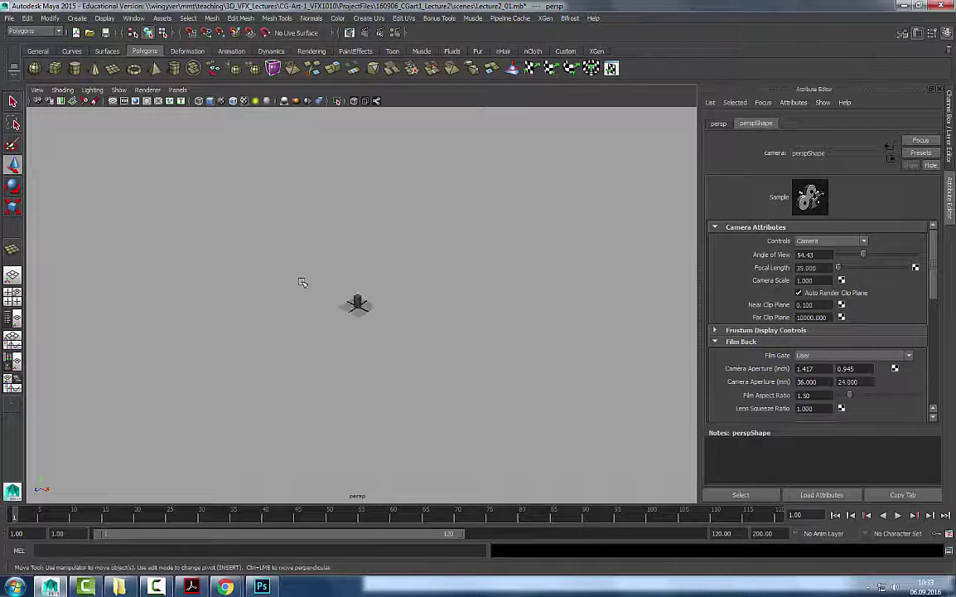
scroll(377, 282, down, 2)
scroll(370, 263, up, 3)
alt+middle_drag(464, 239, 417, 248)
alt+middle_drag(501, 280, 523, 258)
alt+right_drag(523, 259, 459, 258)
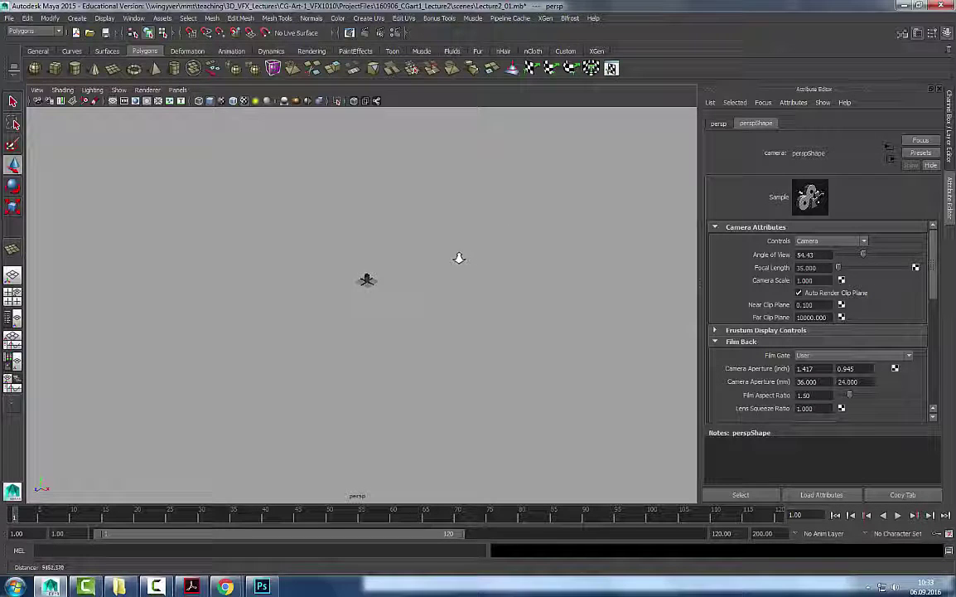
scroll(464, 262, down, 2)
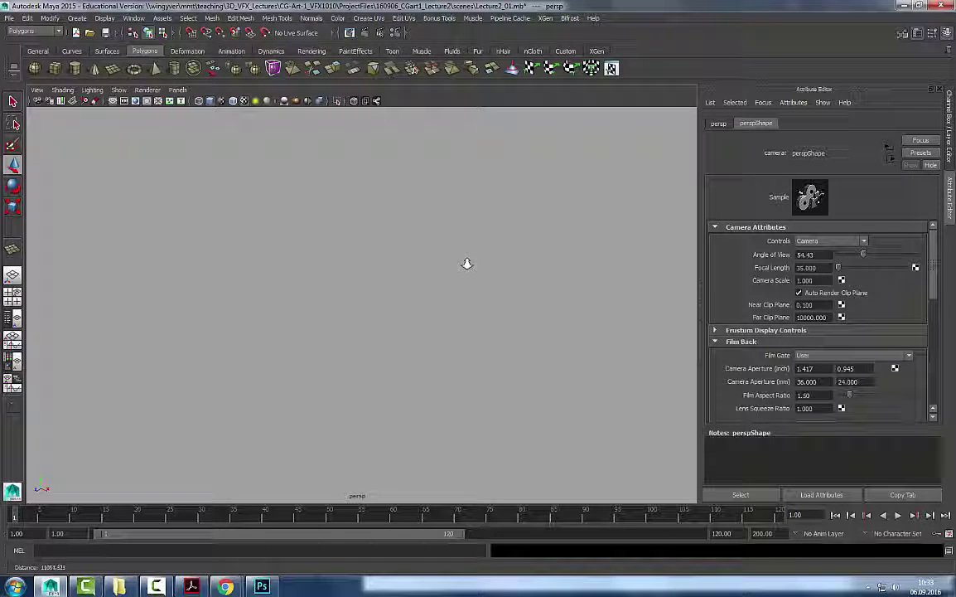
alt+right_drag(293, 190, 435, 215)
alt+middle_drag(435, 216, 406, 285)
alt+right_drag(406, 285, 638, 319)
Frame the bounding cube in the perspective view and clear the selection.
click(311, 403)
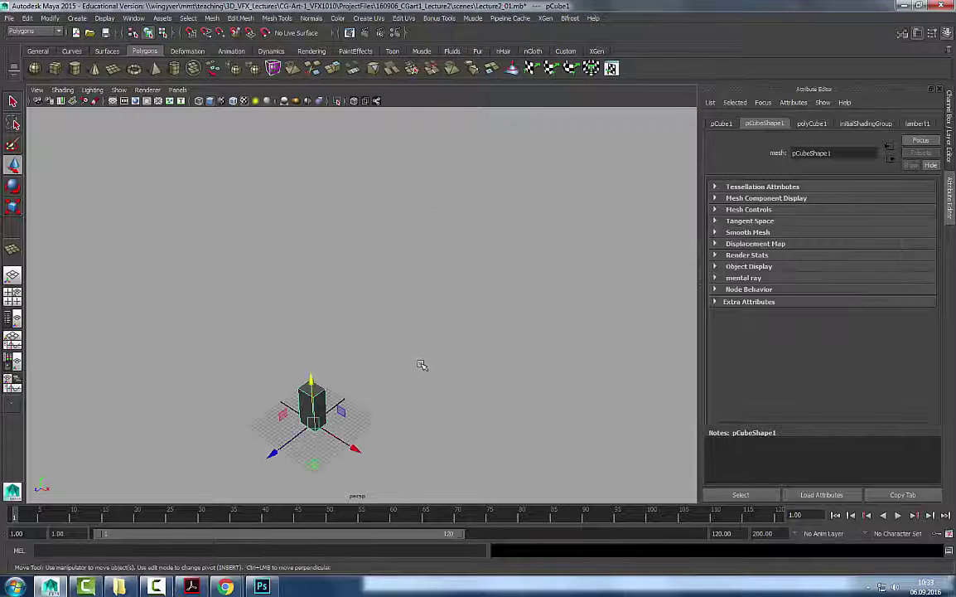
key(f)
alt+middle_drag(514, 290, 505, 303)
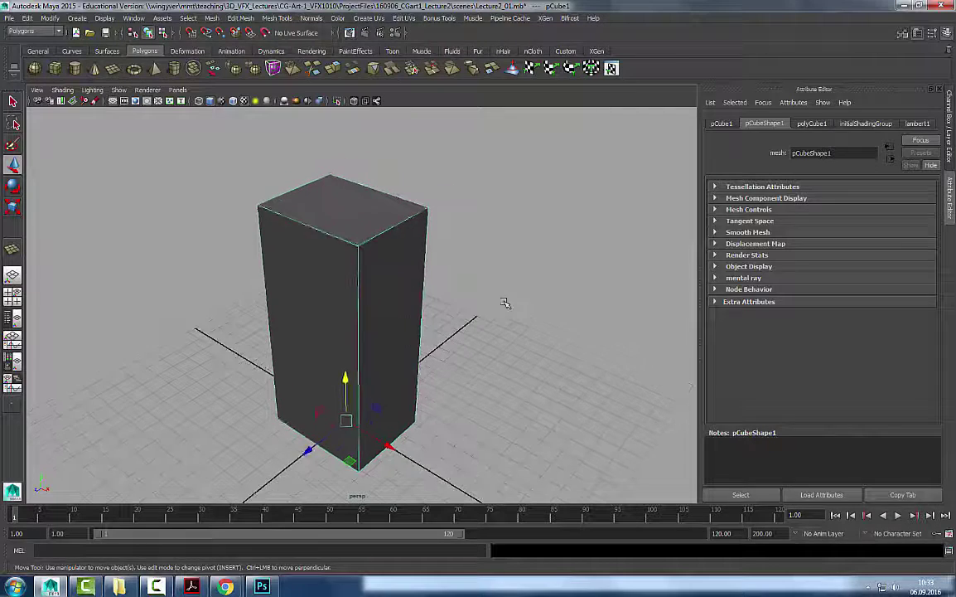
click(505, 303)
alt+right_drag(505, 304, 388, 303)
scroll(444, 311, up, 5)
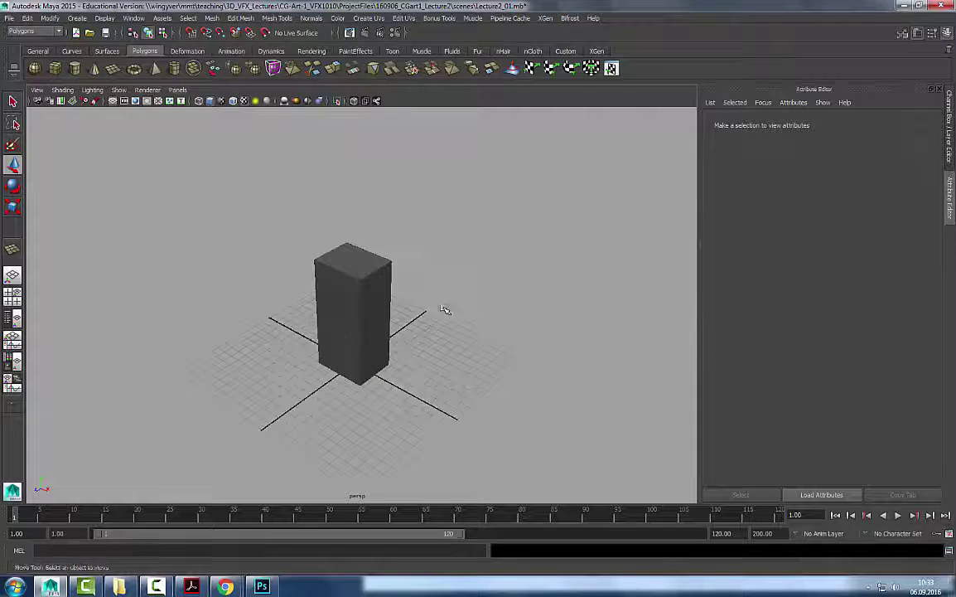
click(318, 294)
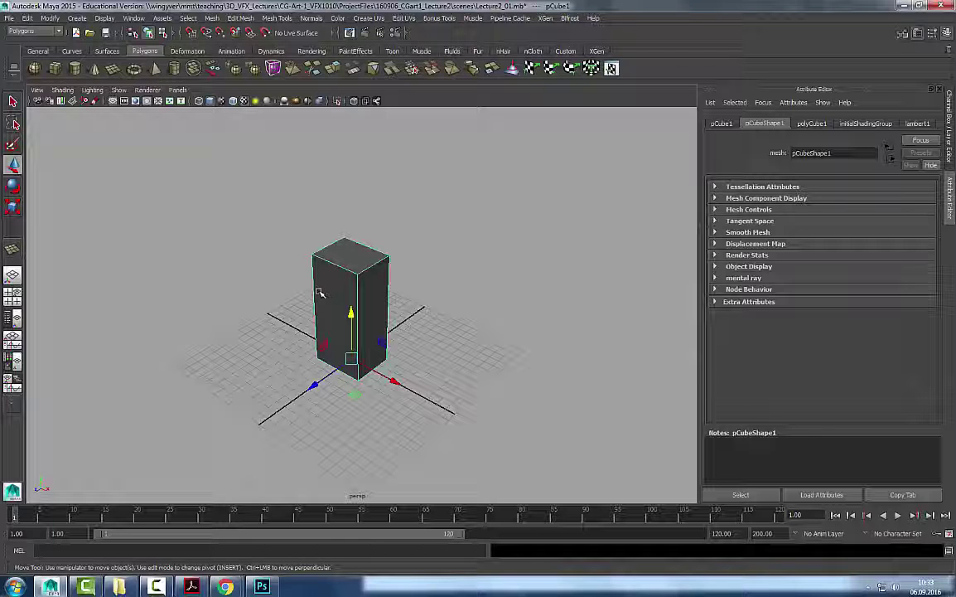
scroll(452, 301, up, 5)
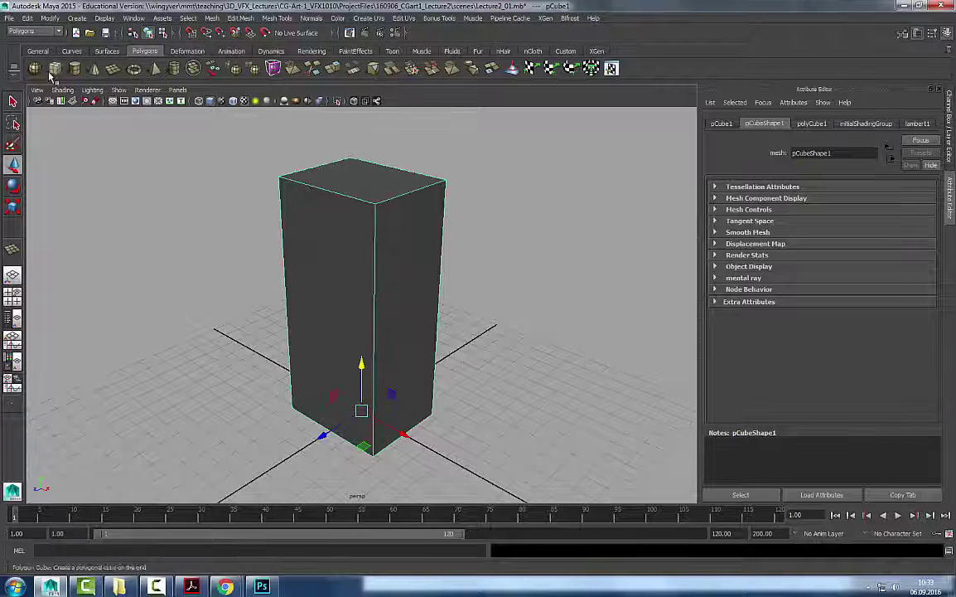
click(142, 154)
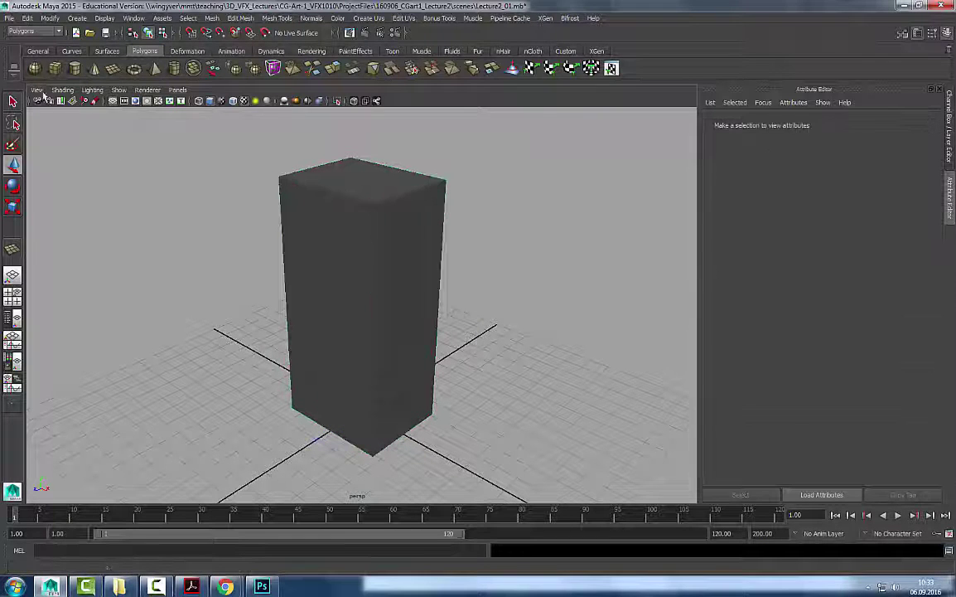
Set the perspective camera's near clip plane to 1 and far clip plane to 100000, then clear the selection.
click(38, 89)
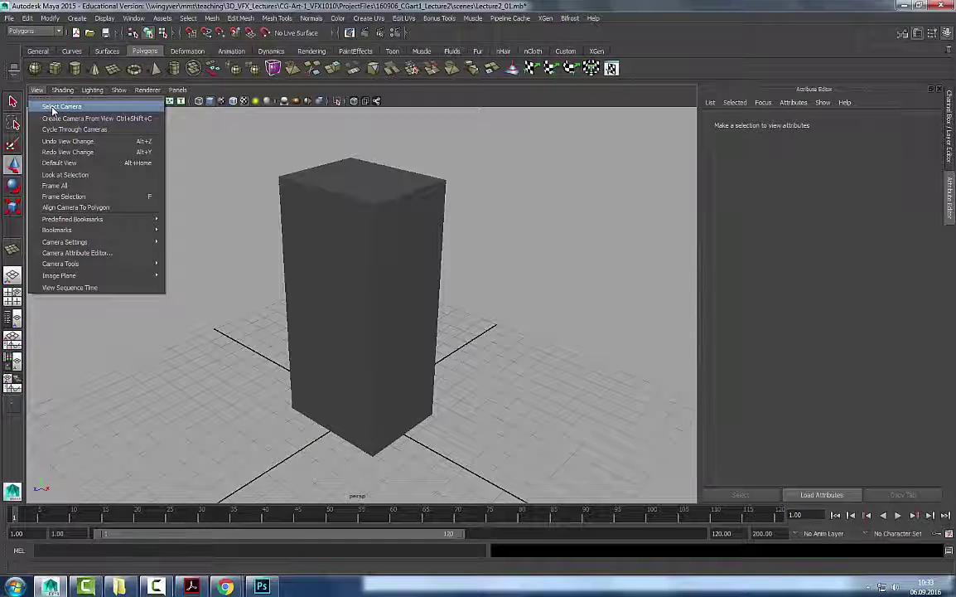
click(53, 107)
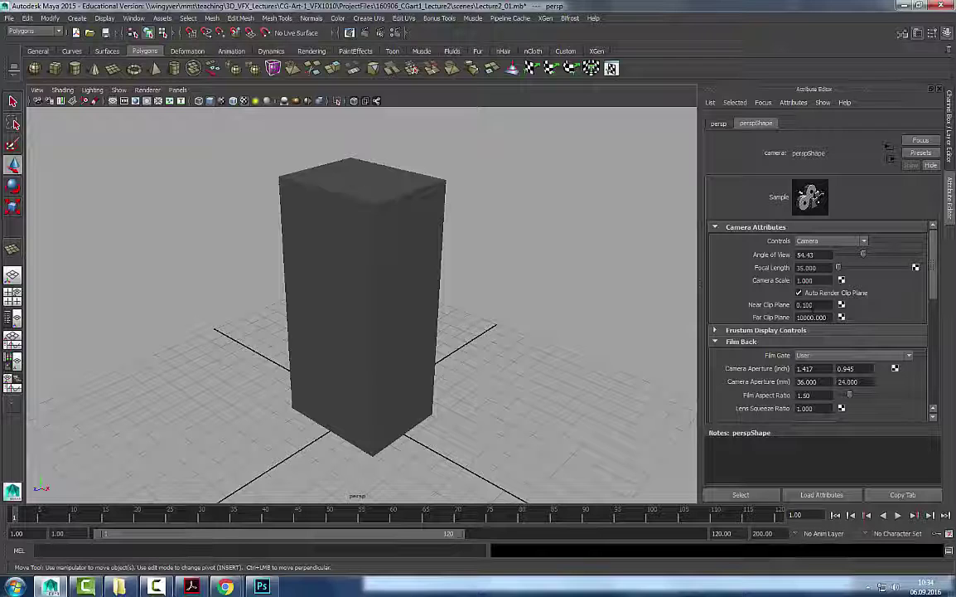
drag(813, 306, 751, 307)
text(1)
key(Return)
click(802, 317)
key(Return)
click(174, 133)
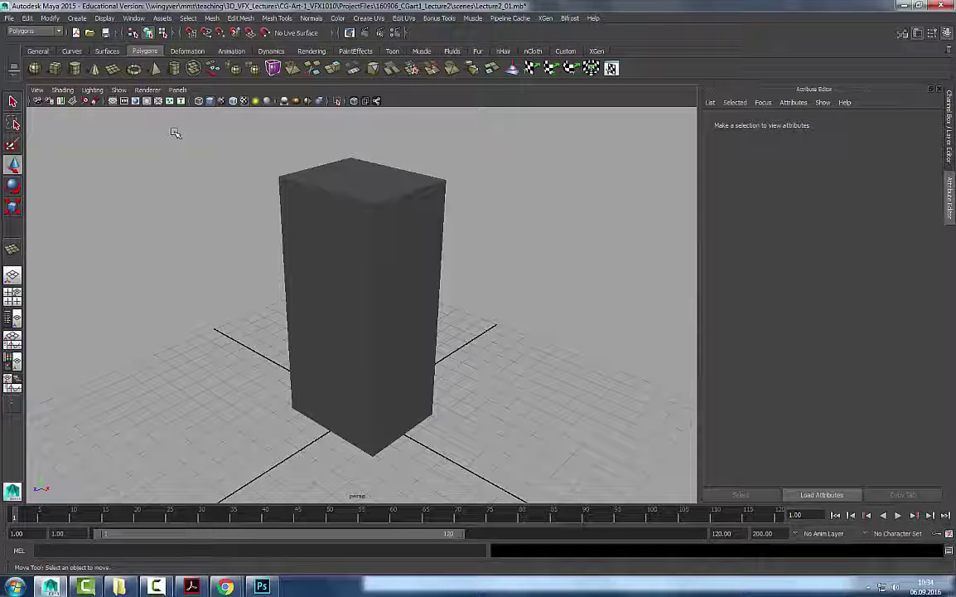
Examine the clipping at the cube's upper corner up close and set the perspective camera's near clip plane to 0.1.
alt+right_drag(437, 197, 471, 274)
alt+drag(470, 274, 478, 271)
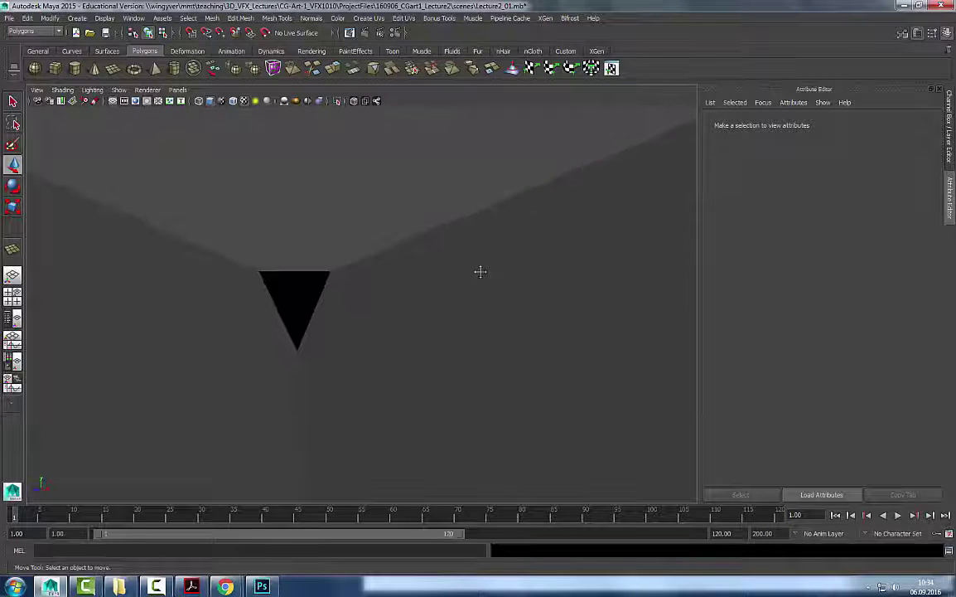
alt+right_drag(479, 271, 485, 272)
click(36, 90)
click(63, 100)
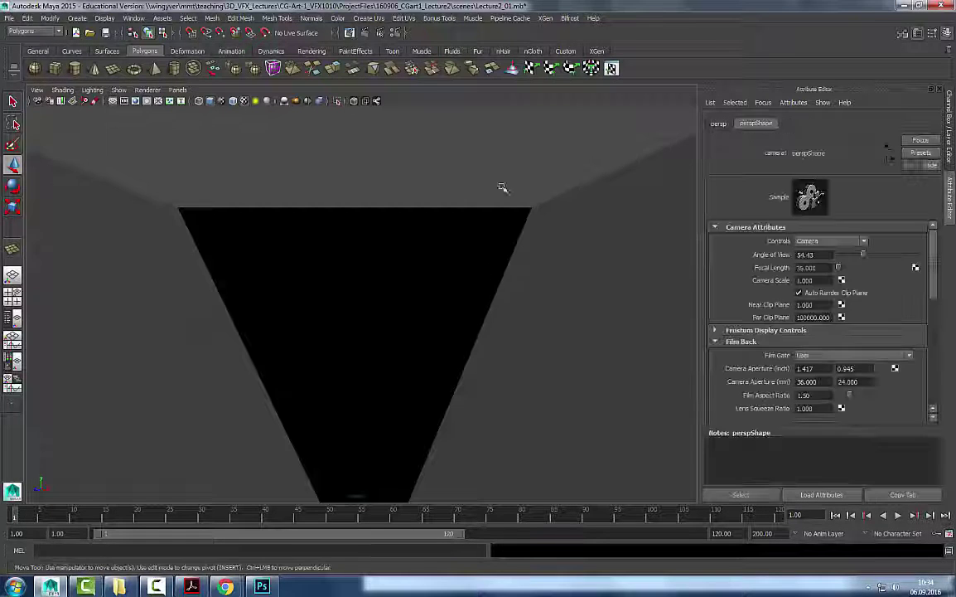
drag(819, 306, 732, 312)
text(.)
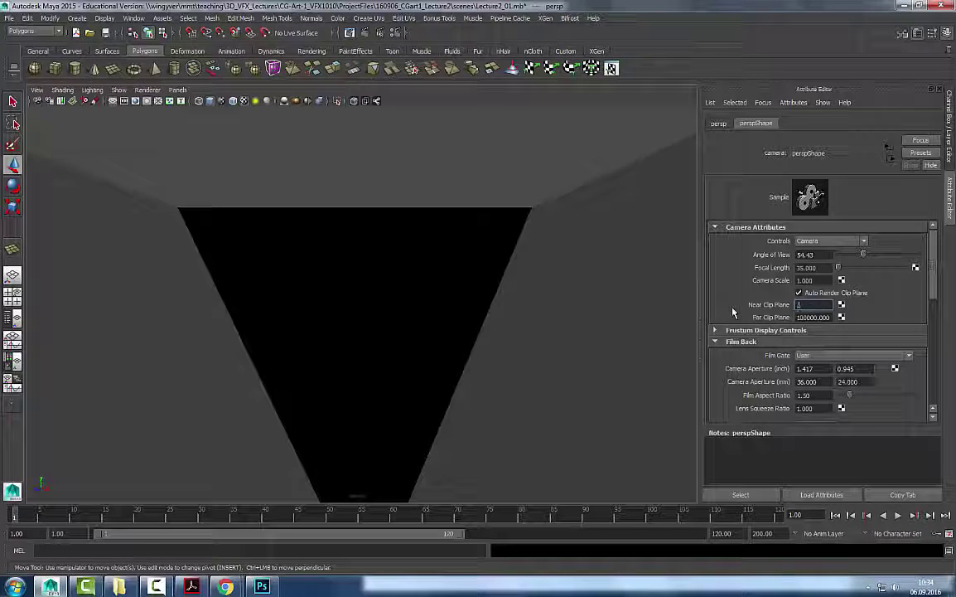
text(0.1)
key(Return)
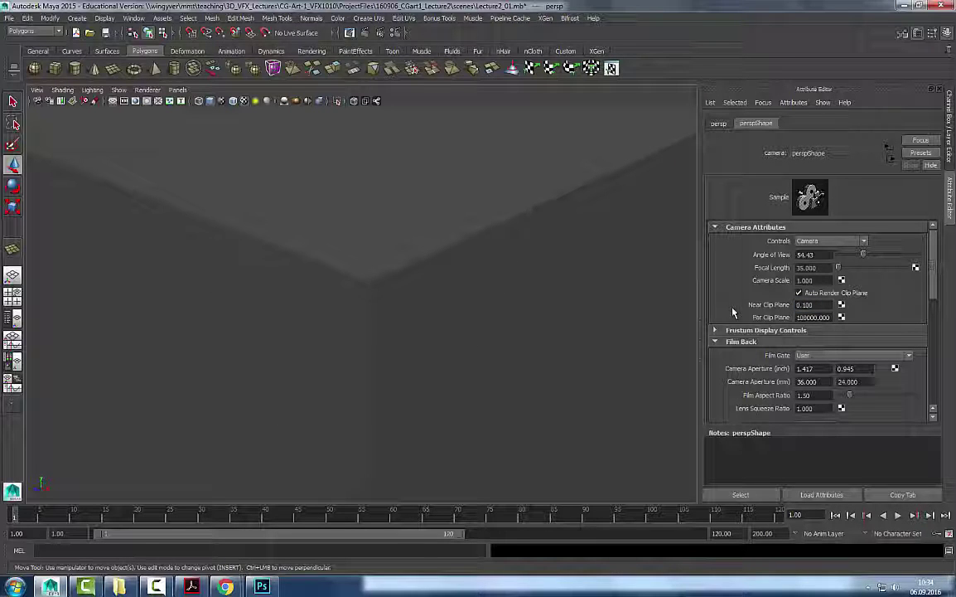
Restore the perspective camera's near clip plane to 1 and deselect the camera.
drag(817, 306, 761, 310)
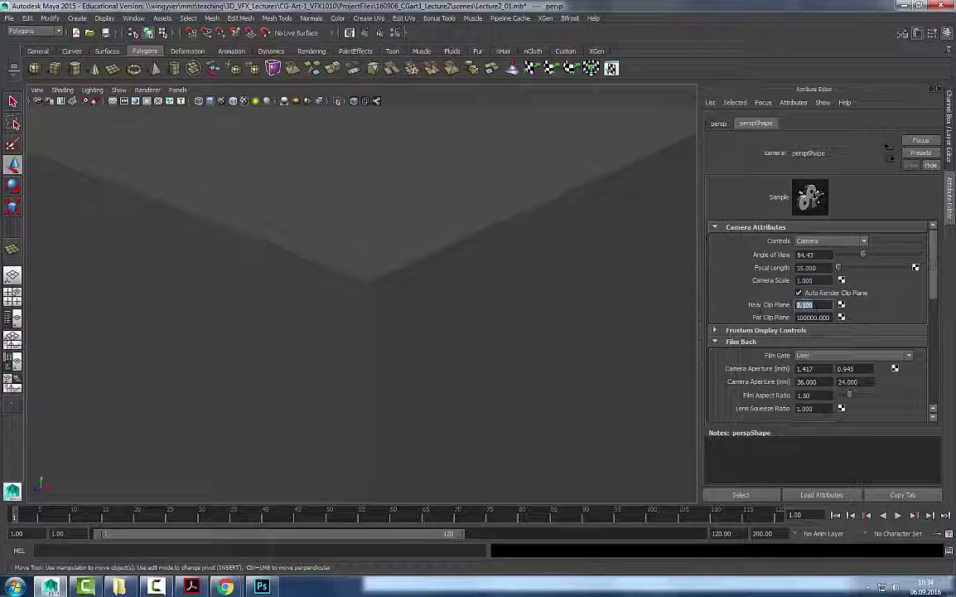
text(1)
key(Return)
scroll(442, 216, down, 5)
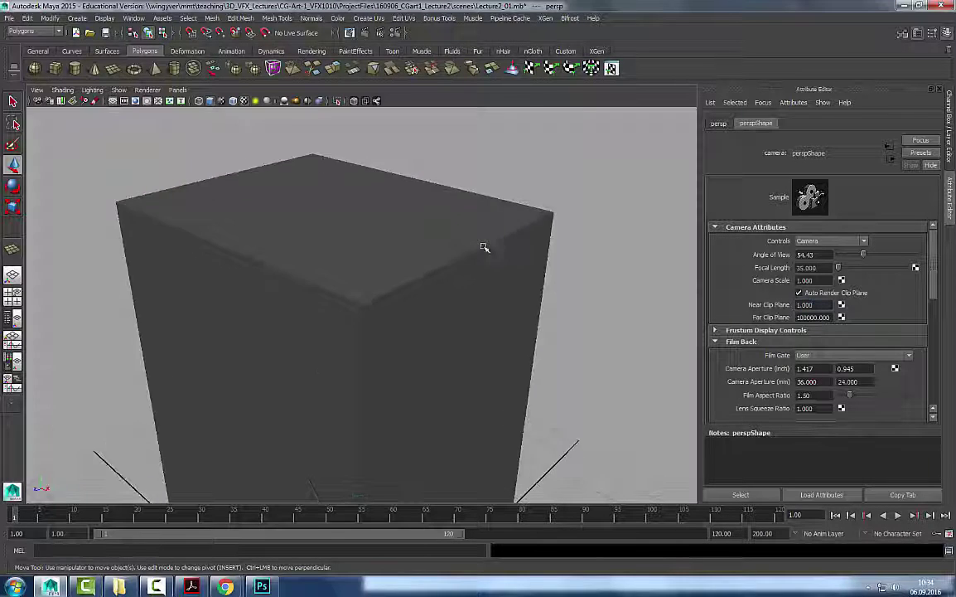
alt+drag(485, 247, 494, 260)
drag(823, 306, 746, 309)
click(620, 297)
Frame the cube in the perspective view, clear the selection and switch to the Select tool.
alt+right_drag(620, 297, 424, 292)
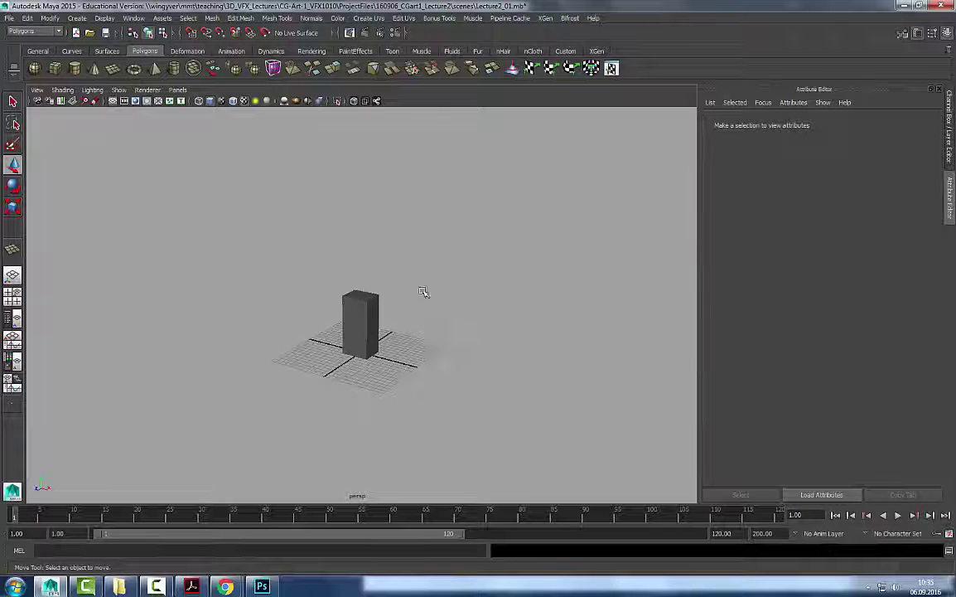
click(365, 323)
key(f)
click(512, 294)
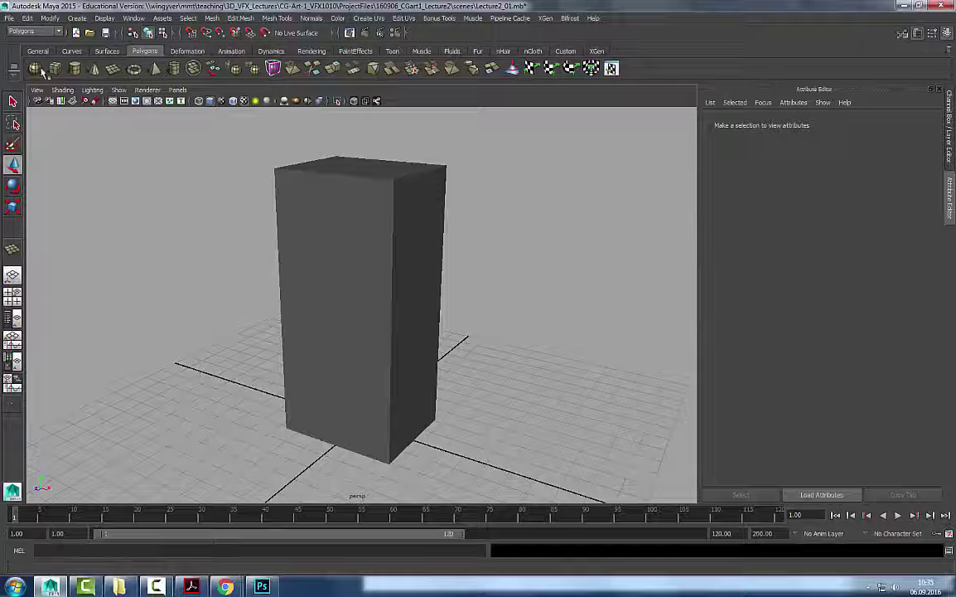
click(37, 90)
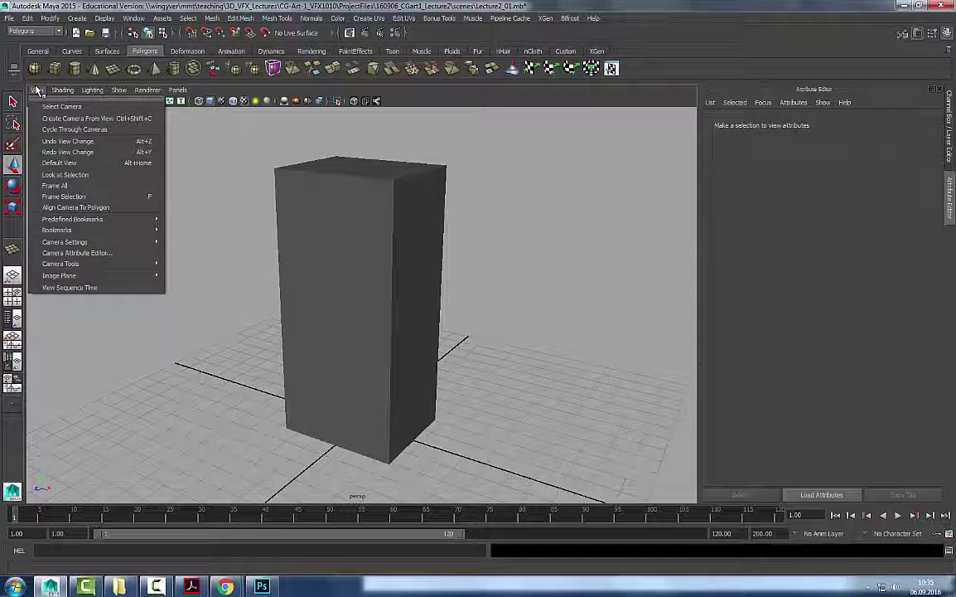
click(535, 266)
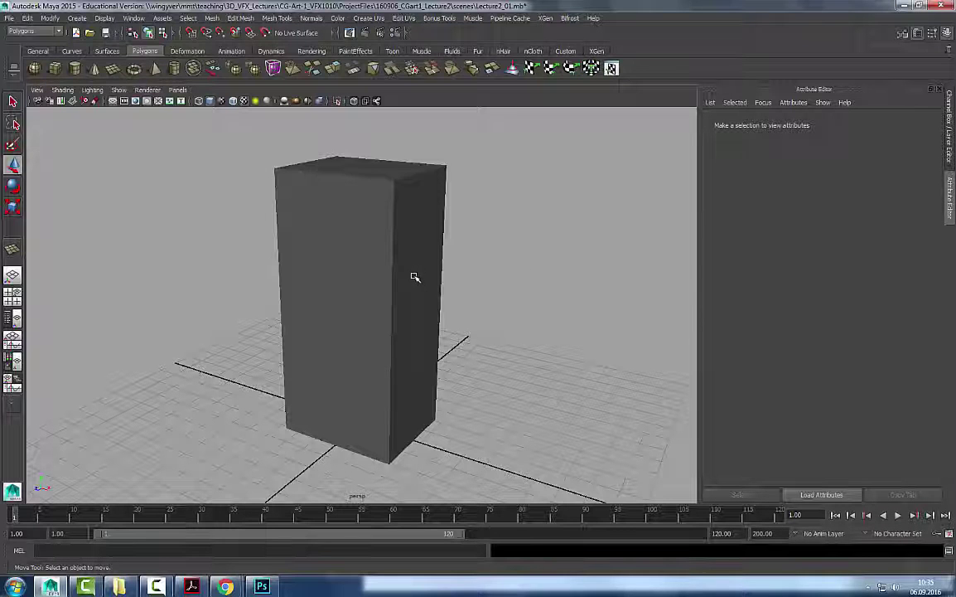
key(q)
alt+drag(540, 280, 522, 278)
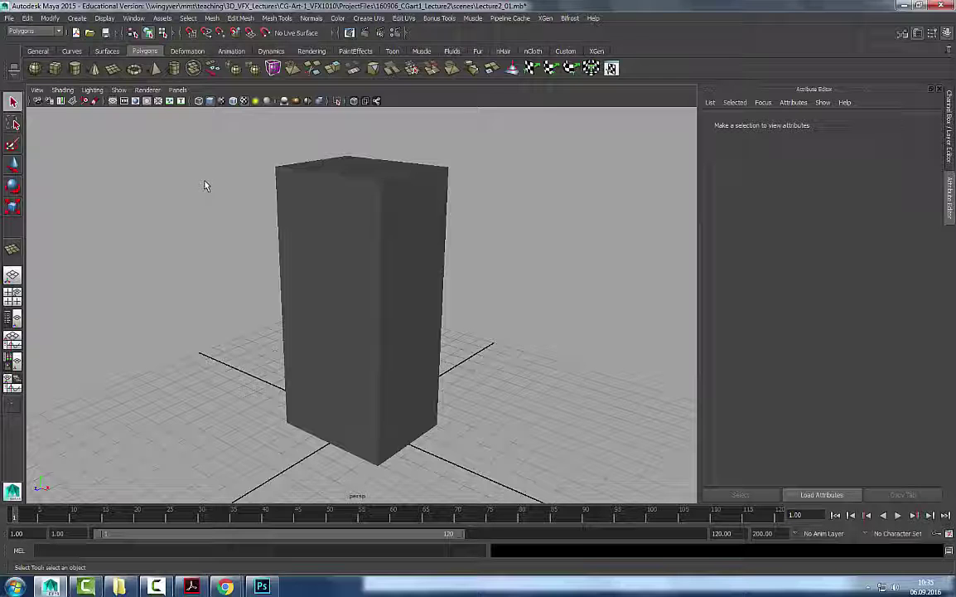
scroll(405, 284, up, 1)
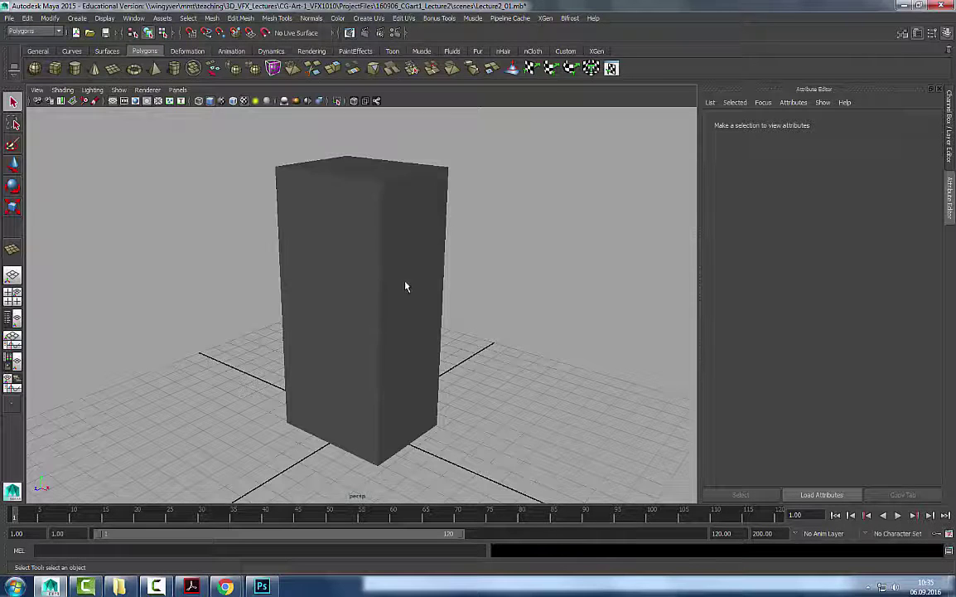
scroll(405, 284, down, 8)
scroll(405, 284, up, 6)
scroll(408, 273, down, 2)
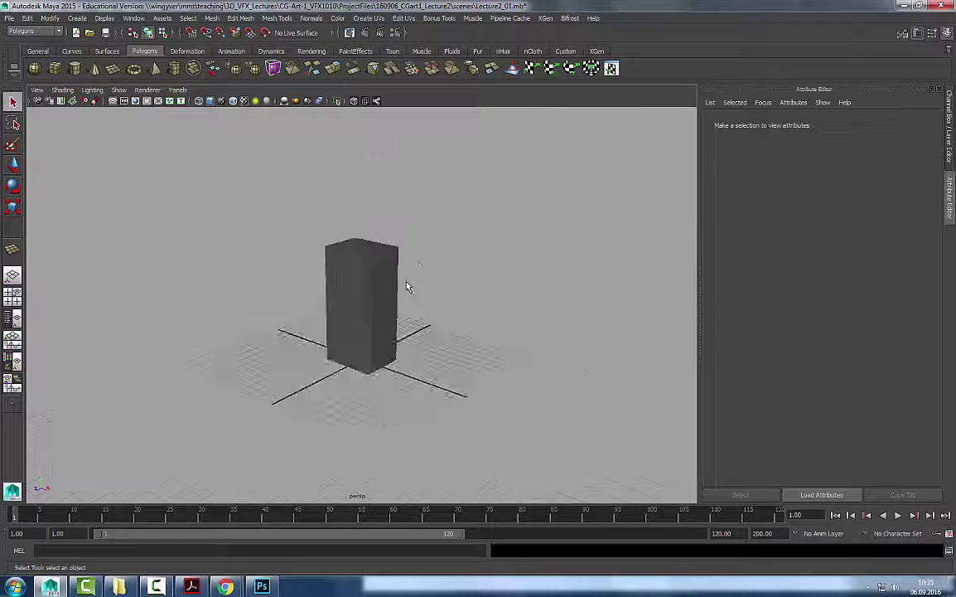
scroll(409, 281, up, 4)
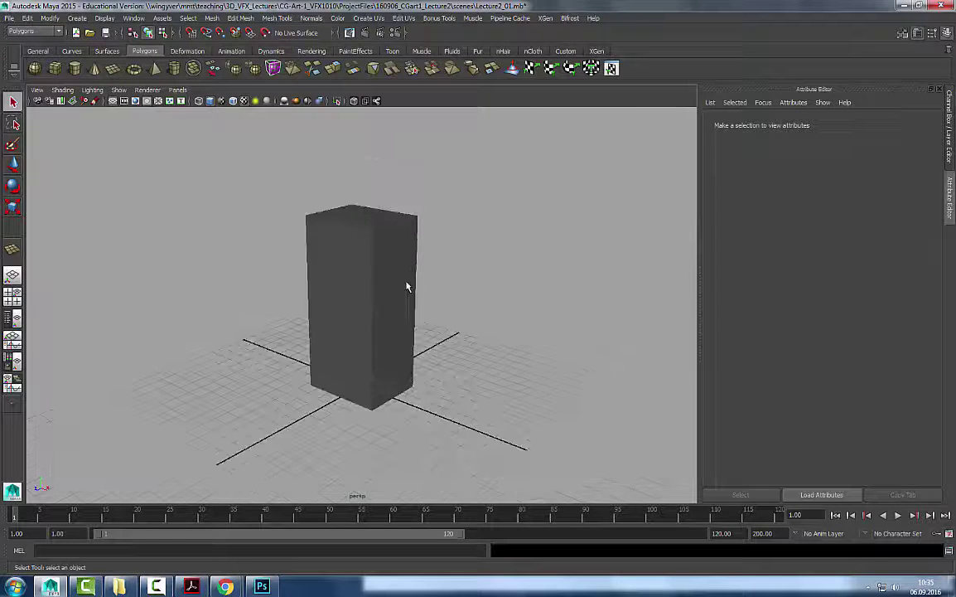
Save the scene under the new file name Lecture2_02.mb.
click(8, 18)
click(50, 67)
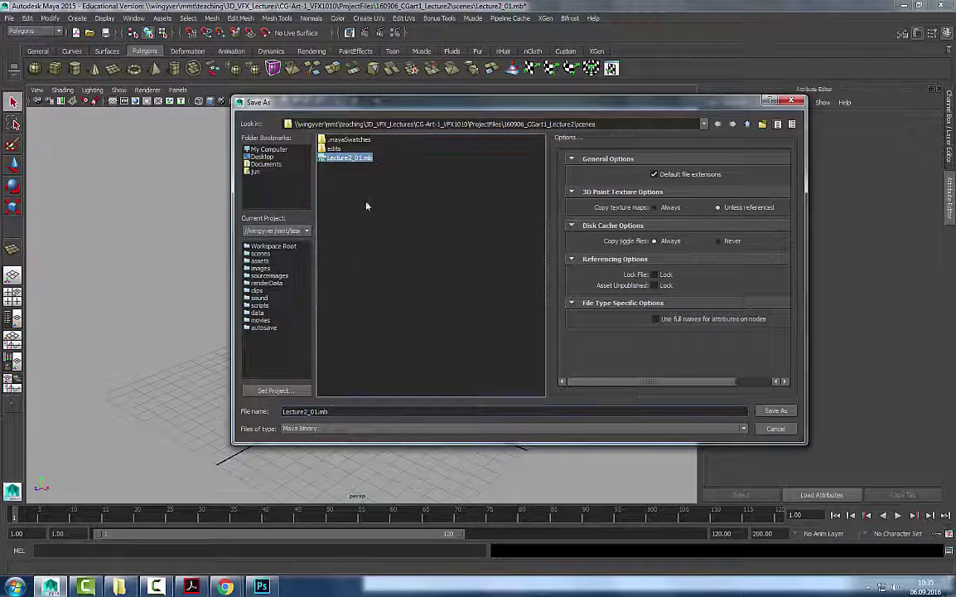
click(301, 411)
key(Delete)
text(2)
key(Return)
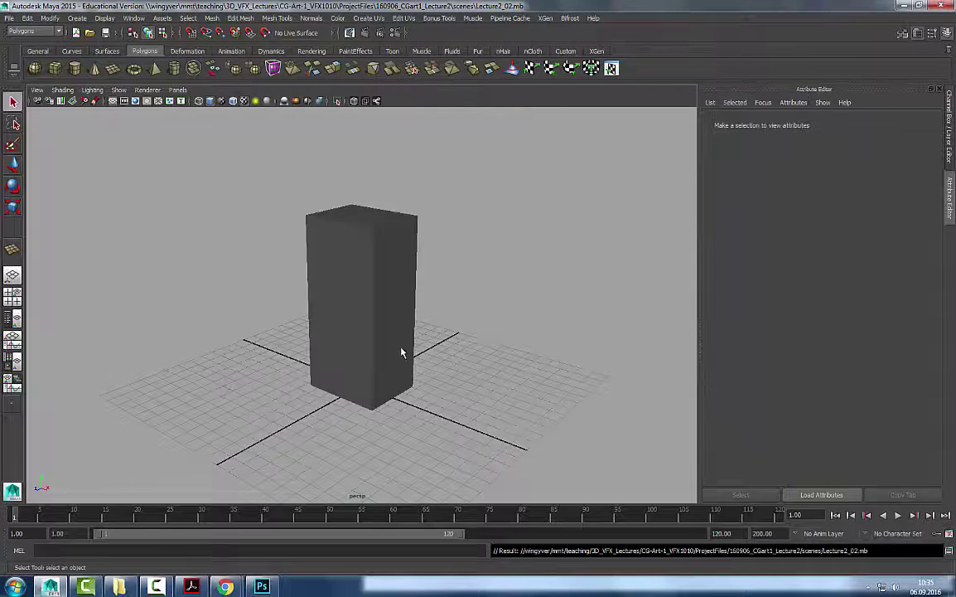
Put the bounding cube on a new display layer and set that layer to template display.
click(401, 353)
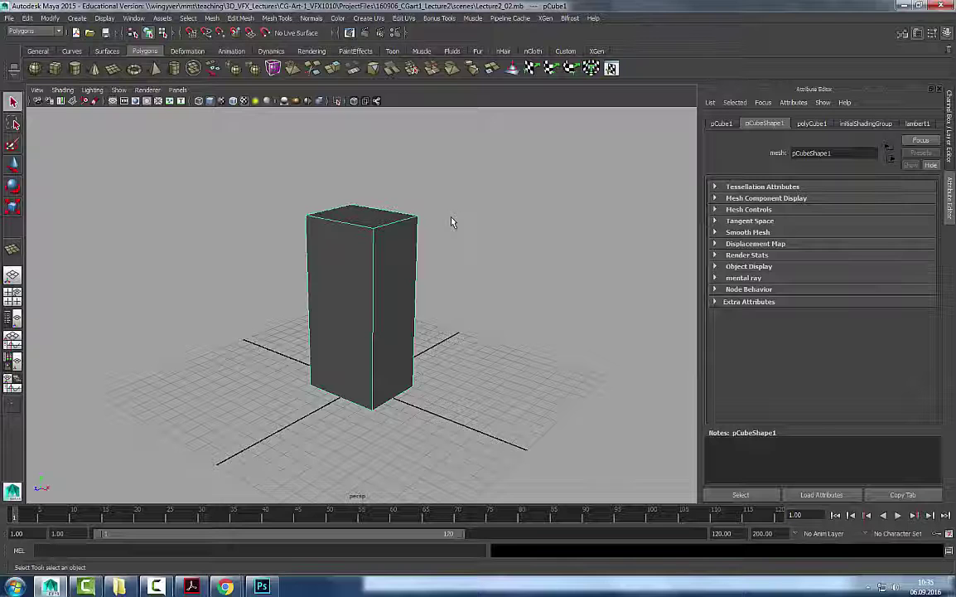
key(ctrl+a)
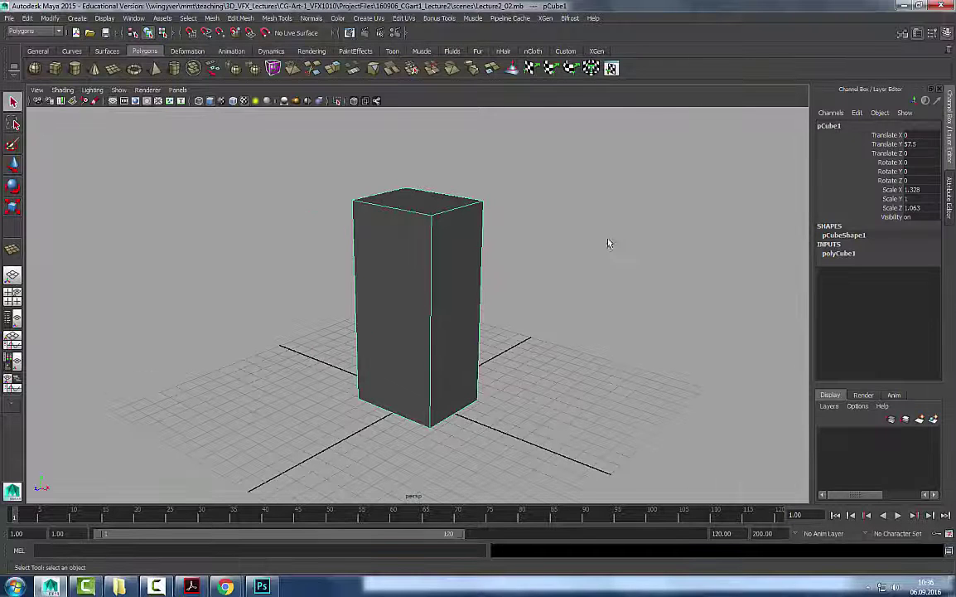
click(933, 420)
click(840, 435)
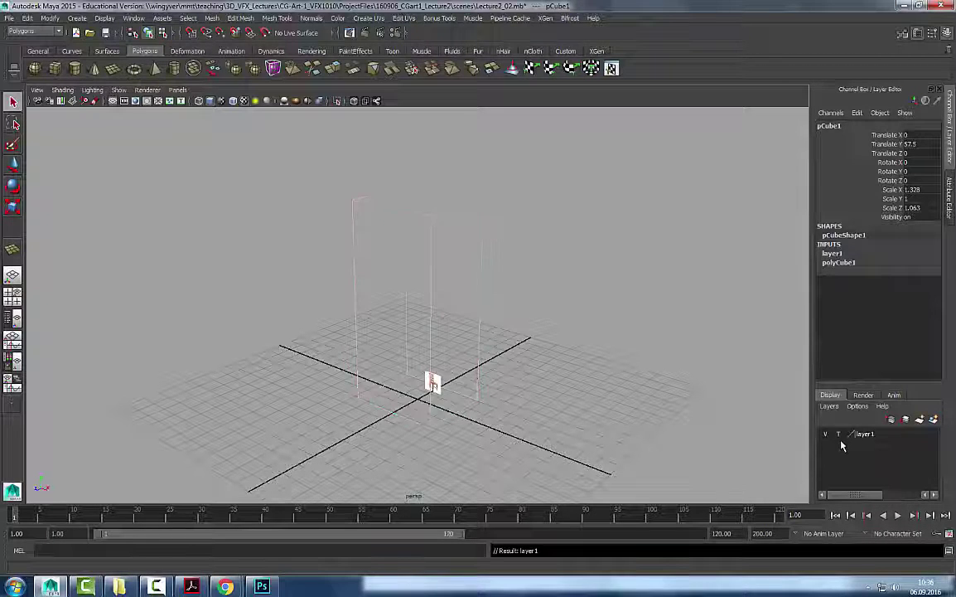
Scale the chair reference plane up uniformly to about 114.65 in the perspective view.
click(571, 352)
alt+drag(530, 286, 497, 203)
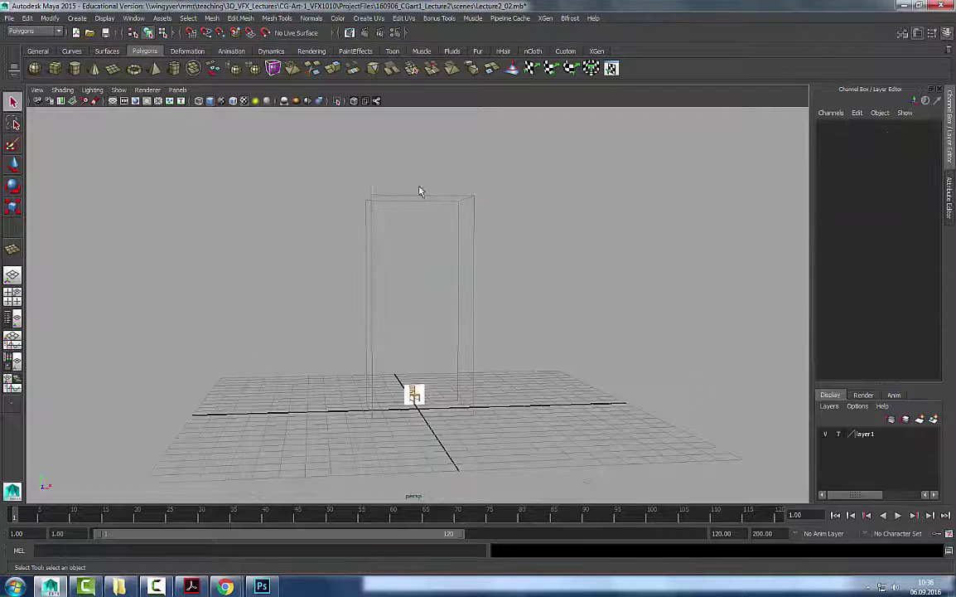
alt+drag(363, 282, 474, 319)
click(502, 345)
alt+right_drag(548, 357, 385, 372)
key(r)
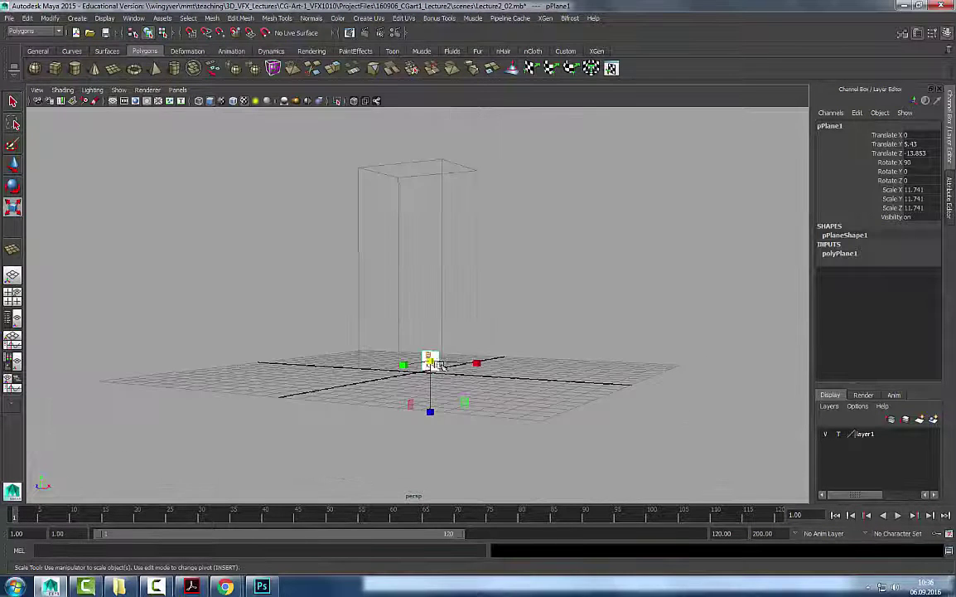
drag(440, 366, 561, 337)
Frame the reference plane in the maximized front view and turn on textured shading there.
key(space)
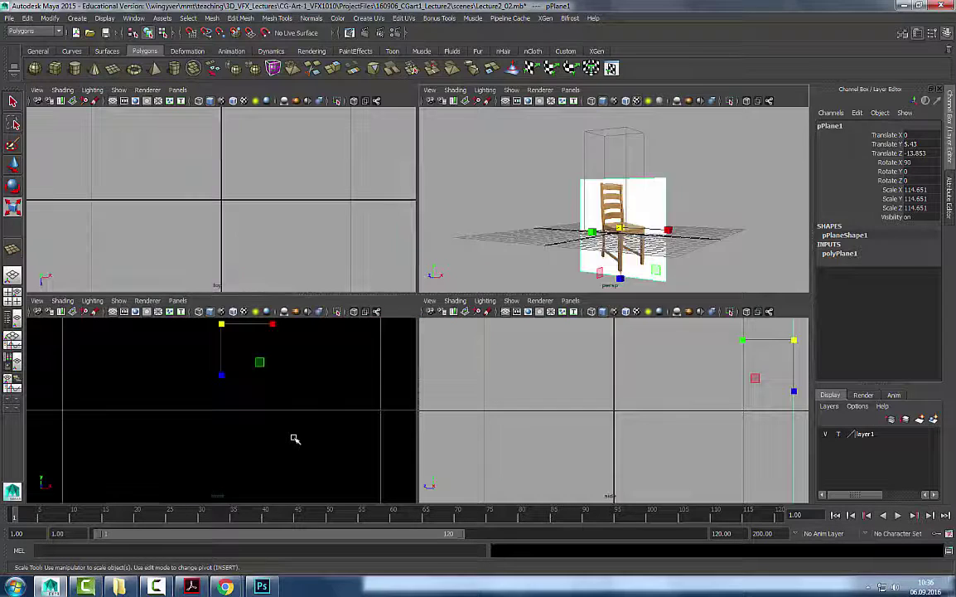
key(space)
key(f)
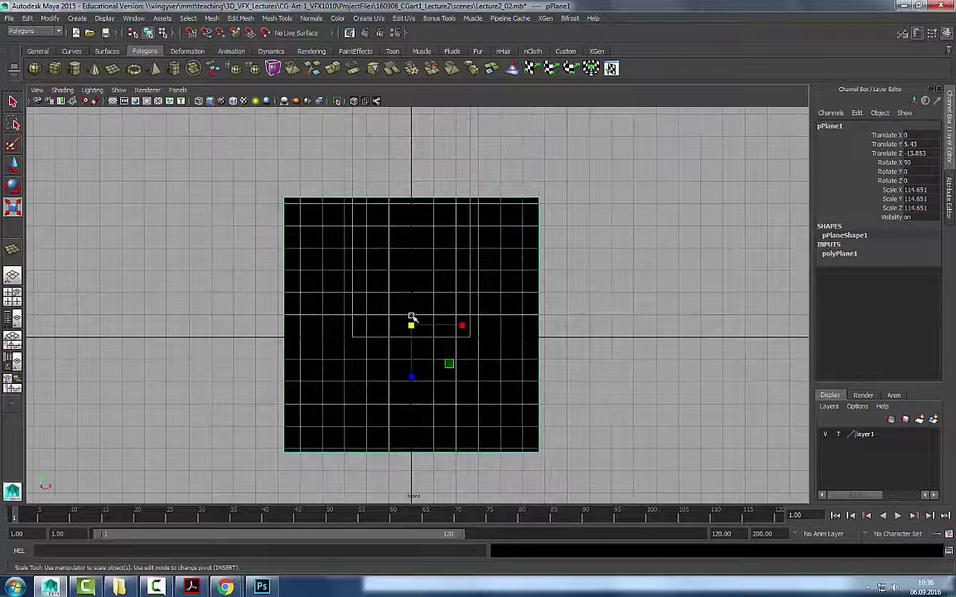
key(6)
scroll(455, 283, down, 2)
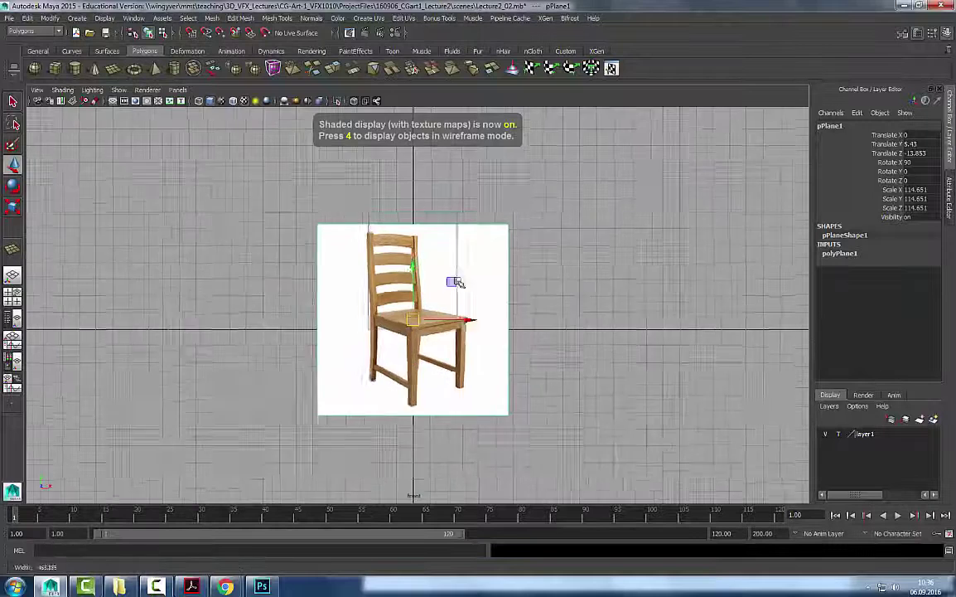
Scale the reference plane uniformly to about 134.42 and place it beside the bounding cube at about X 118.6, Y 62.7.
scroll(454, 283, down, 2)
drag(405, 376, 421, 318)
key(r)
key(w)
drag(410, 319, 557, 307)
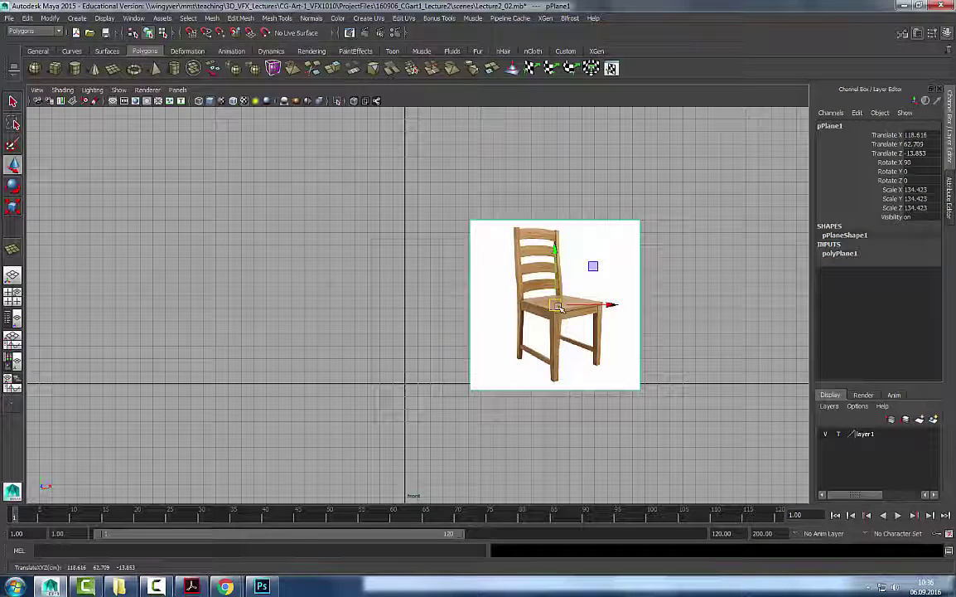
Reselect the reference plane and move it back behind the bounding cube to about Z -85.4 in the perspective view.
click(651, 209)
click(600, 265)
key(space)
key(space)
alt+drag(587, 235, 595, 284)
alt+drag(443, 326, 434, 291)
scroll(433, 291, up, 2)
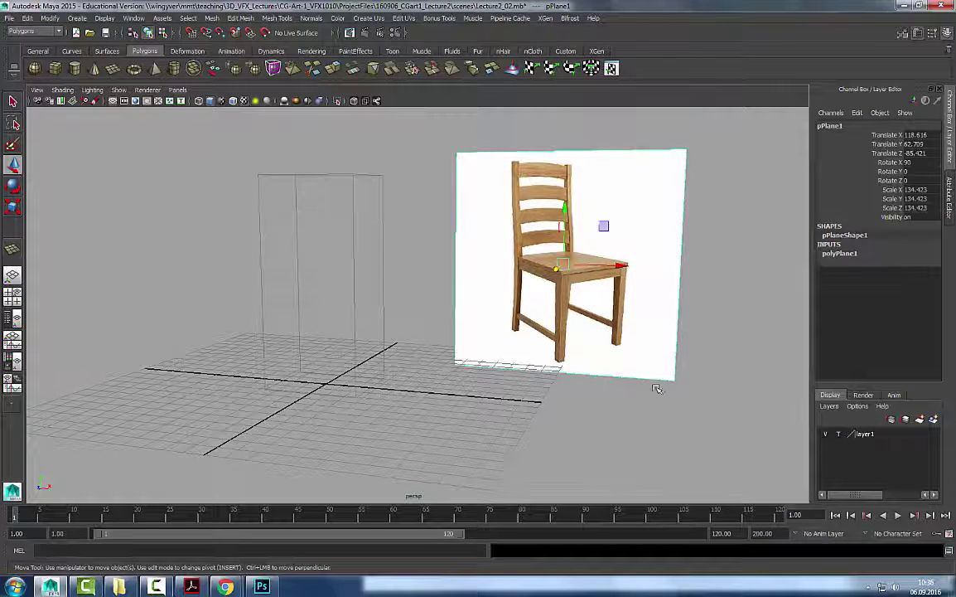
Put the reference plane on a new display layer named ref and set that layer to reference display.
click(934, 419)
double_click(865, 434)
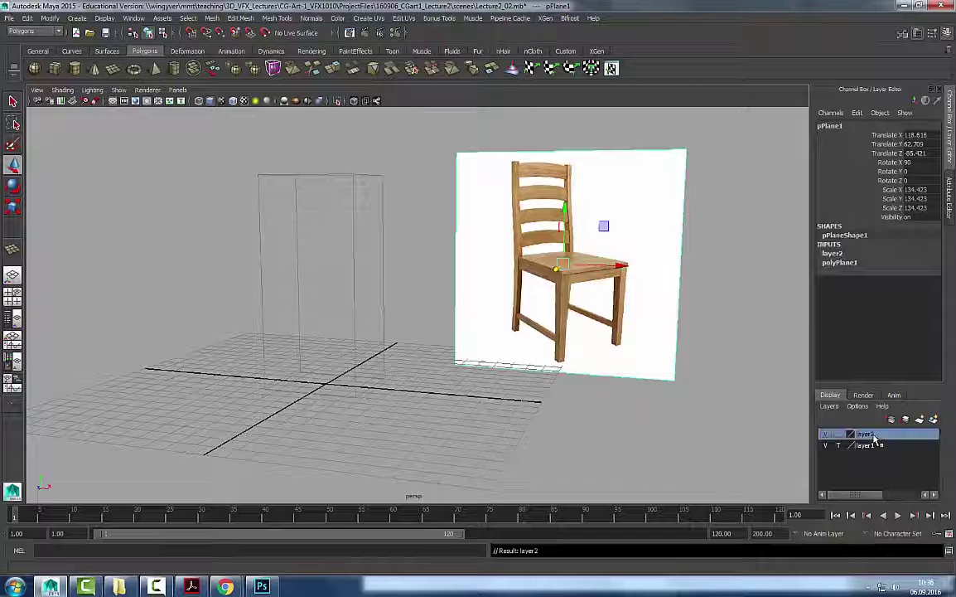
drag(396, 219, 293, 213)
text(ref)
click(377, 290)
click(585, 448)
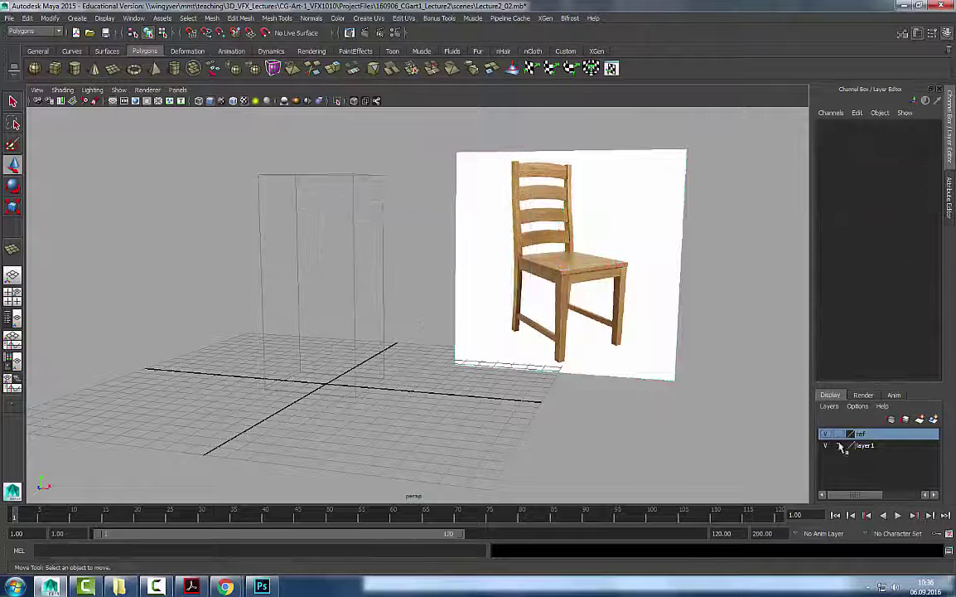
click(840, 435)
click(839, 434)
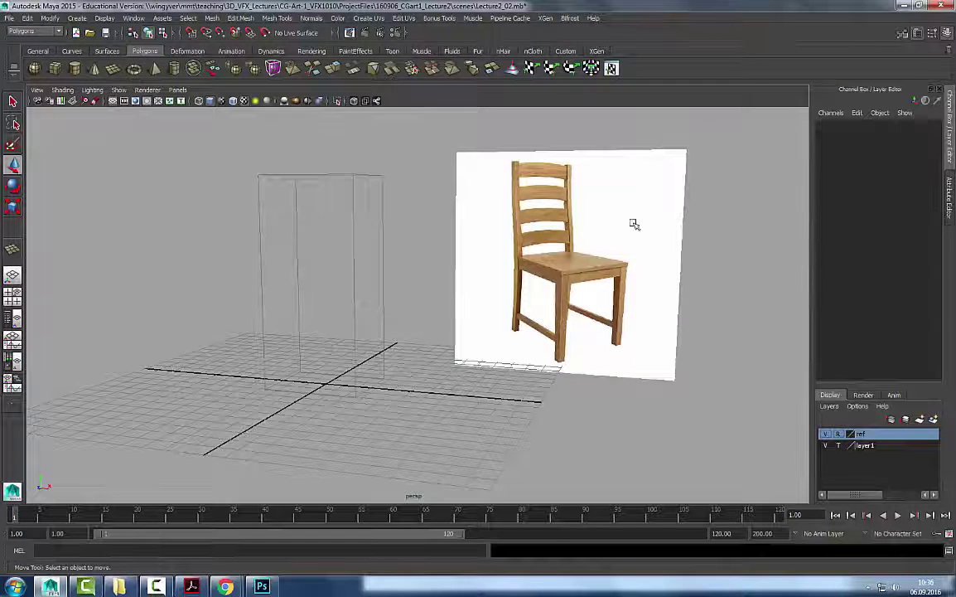
Examine the locked reference plane and the bounding cube from several angles in the perspective view.
alt+drag(521, 237, 615, 244)
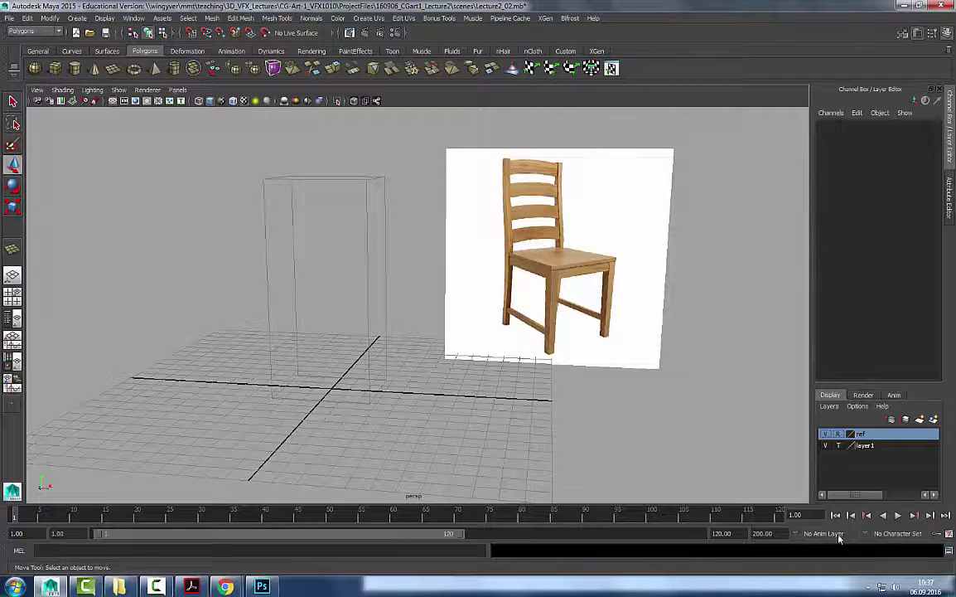
scroll(545, 295, down, 3)
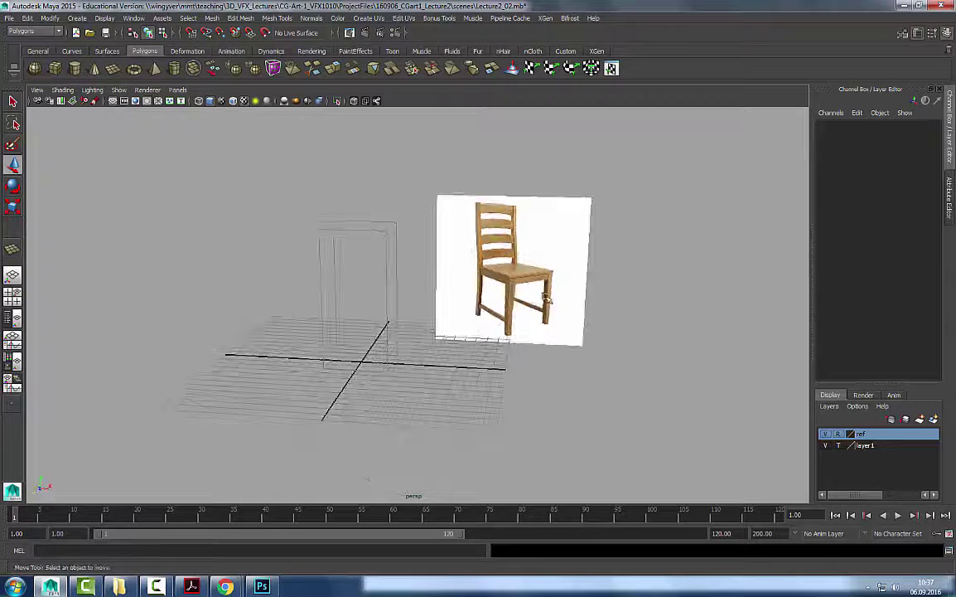
scroll(551, 273, up, 1)
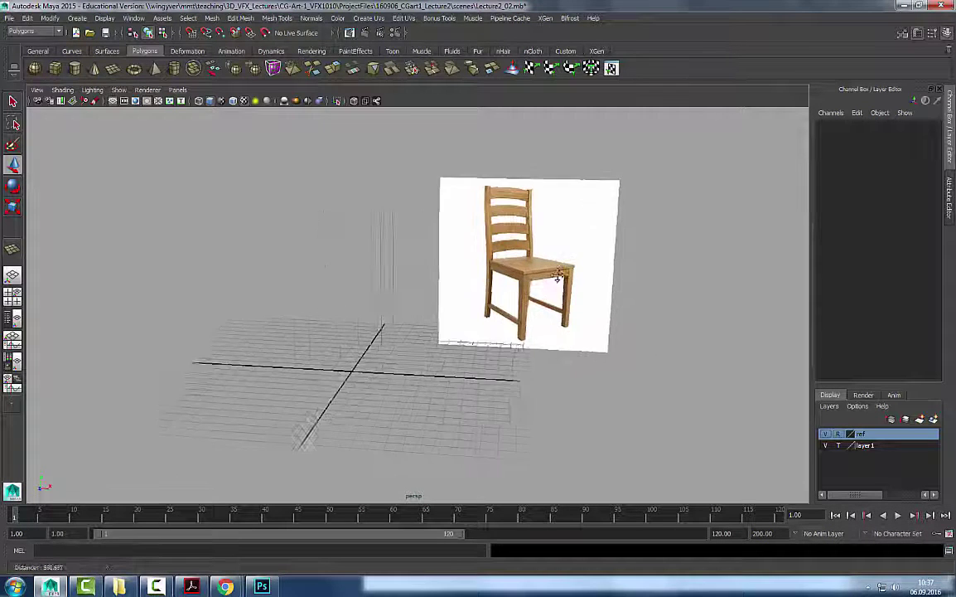
alt+middle_drag(559, 278, 608, 297)
alt+drag(608, 297, 537, 335)
scroll(532, 346, up, 3)
alt+middle_drag(530, 348, 532, 350)
alt+drag(533, 350, 570, 338)
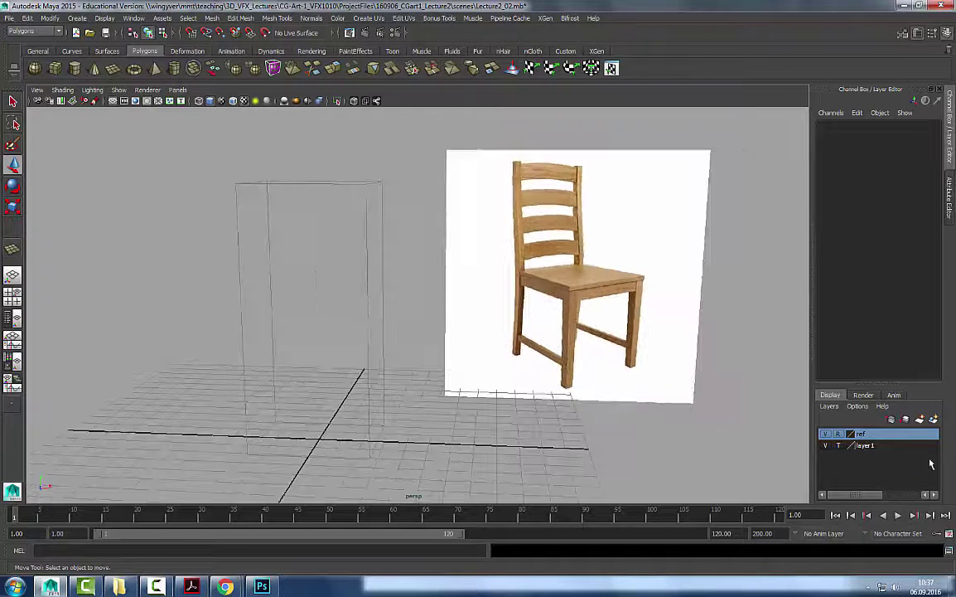
Rename the bounding cube's display layer layer1 to measure.
double_click(867, 447)
drag(401, 216, 323, 222)
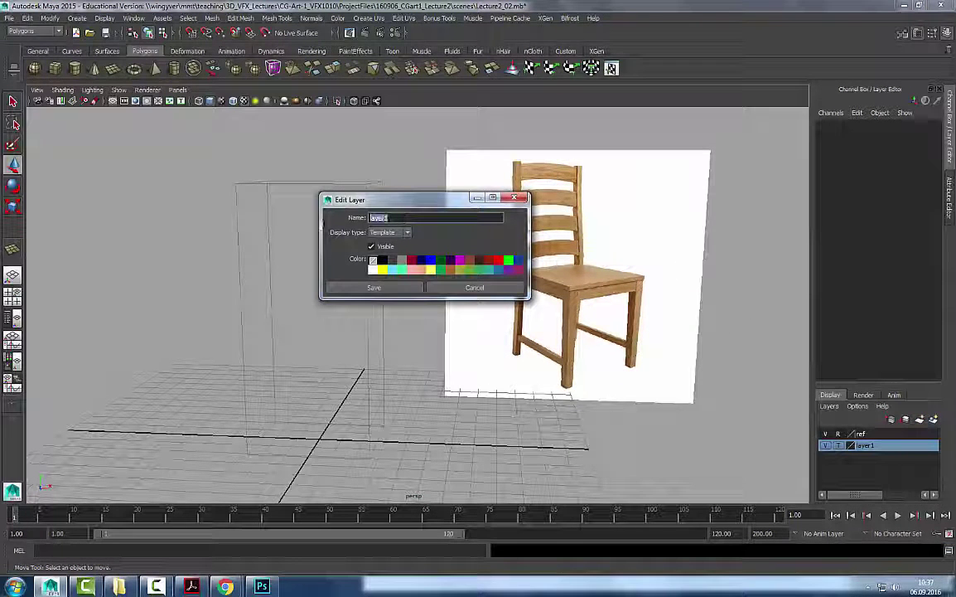
text(measure)
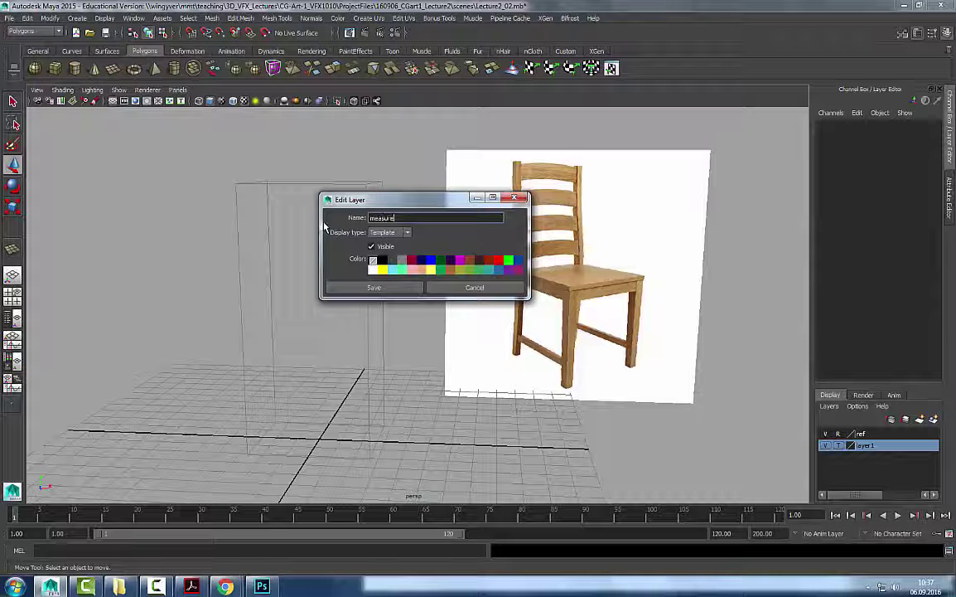
click(373, 287)
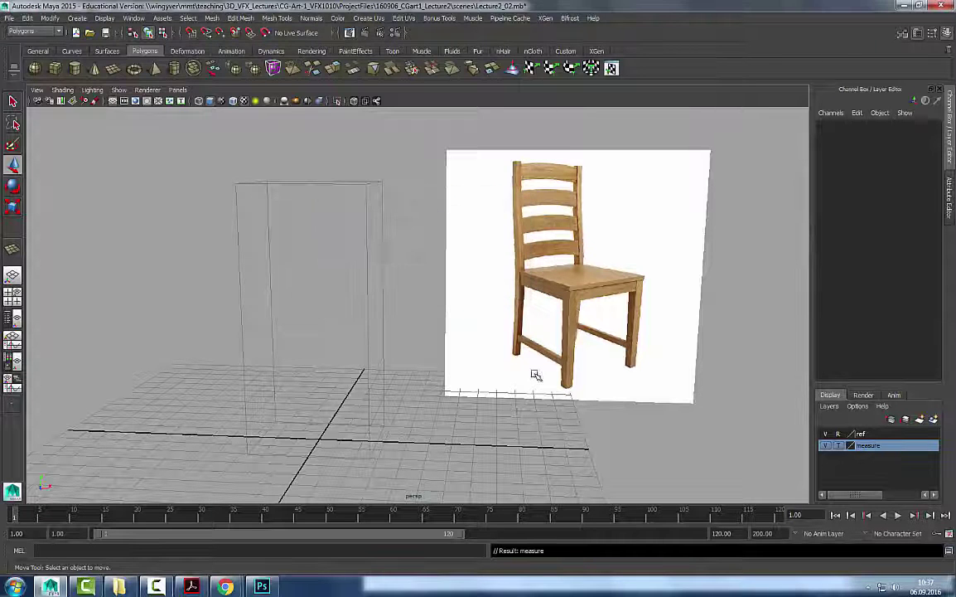
Switch the ref layer from reference to template display and on to normal display.
alt+right_drag(385, 305, 325, 314)
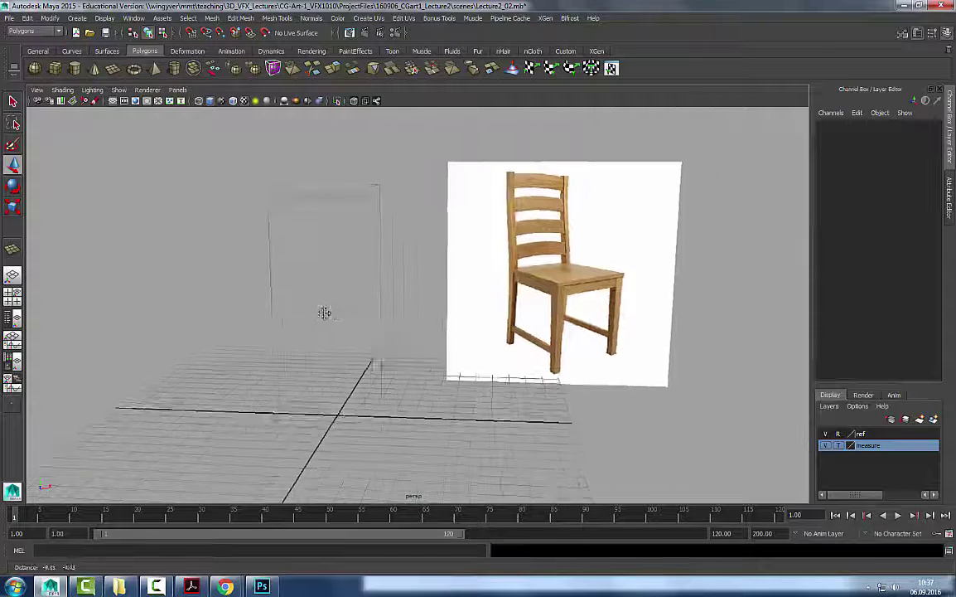
alt+middle_drag(325, 314, 336, 307)
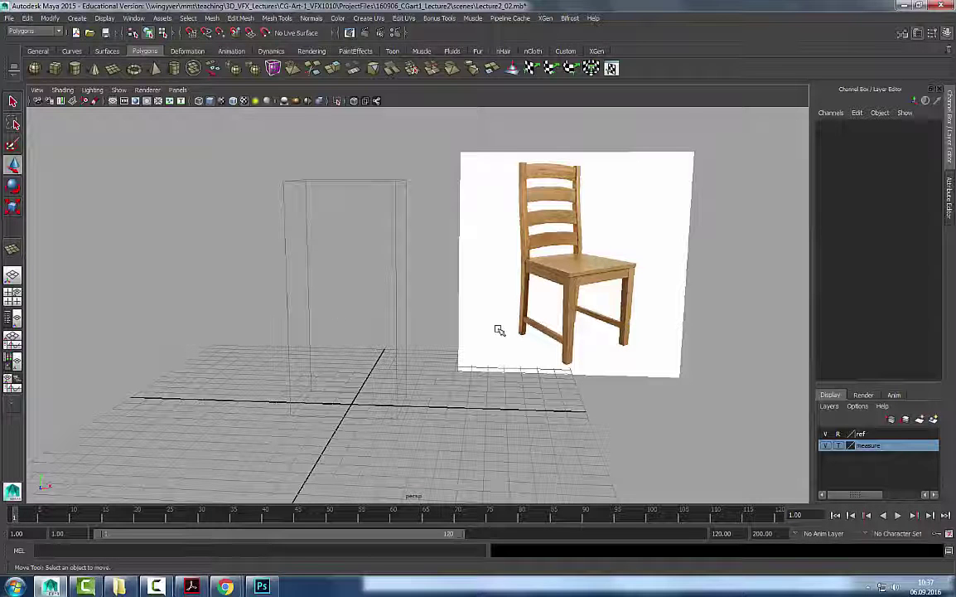
alt+drag(694, 325, 591, 299)
alt+drag(507, 252, 741, 405)
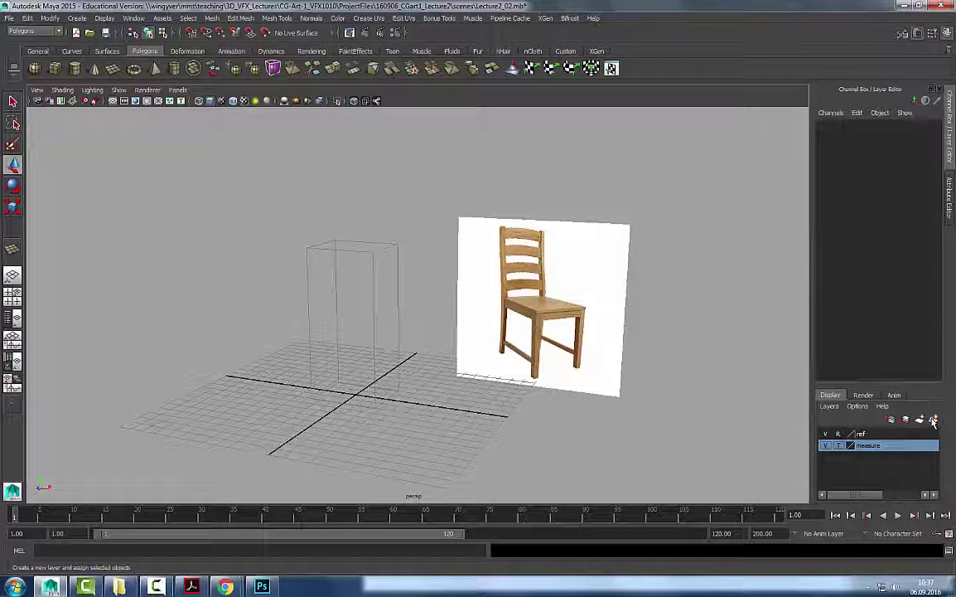
click(839, 434)
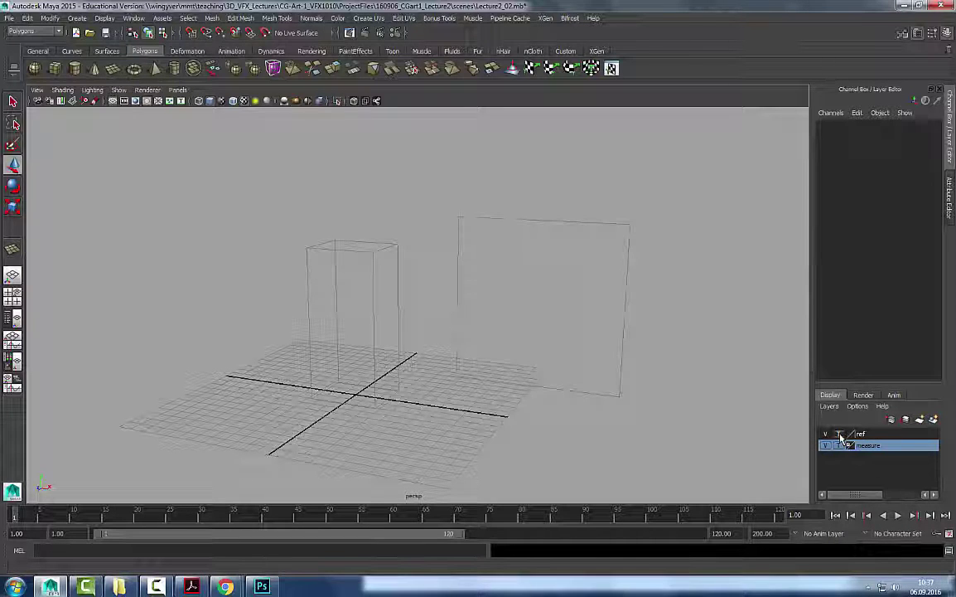
click(839, 434)
Test selecting the reference plane, switch the ref layer to template display, and return it to reference display.
click(610, 234)
click(655, 202)
click(613, 232)
click(624, 215)
click(616, 237)
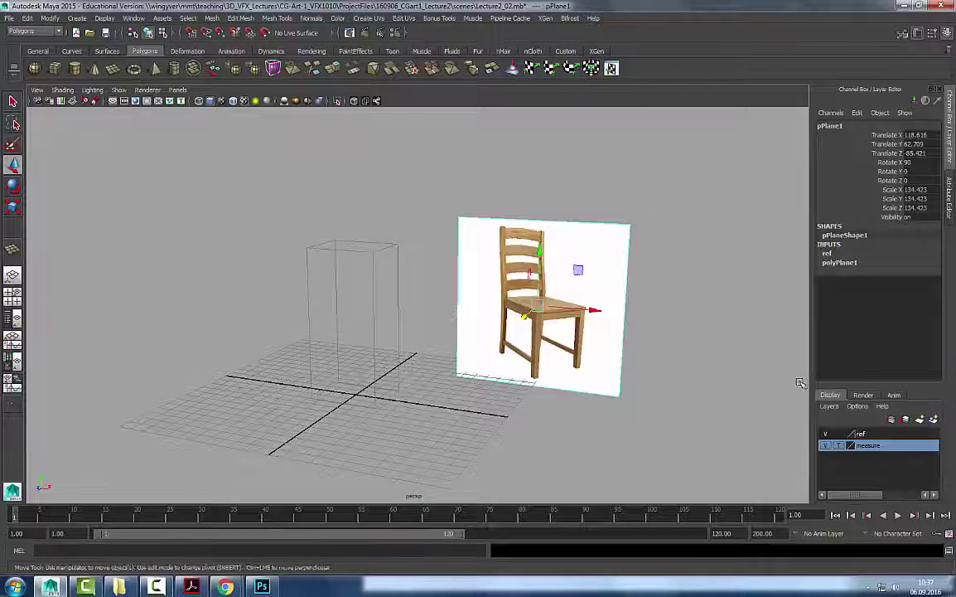
click(838, 434)
click(656, 267)
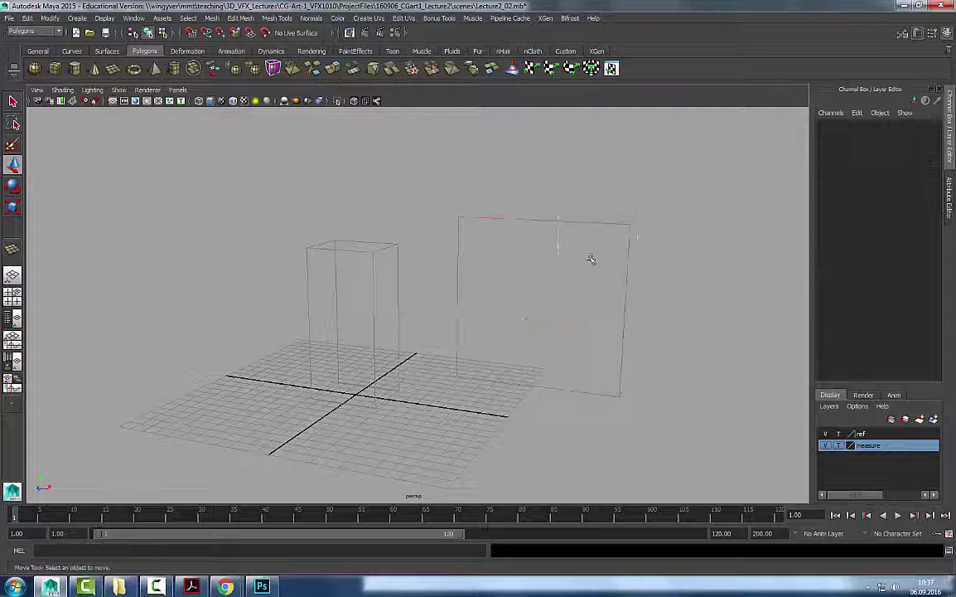
click(838, 433)
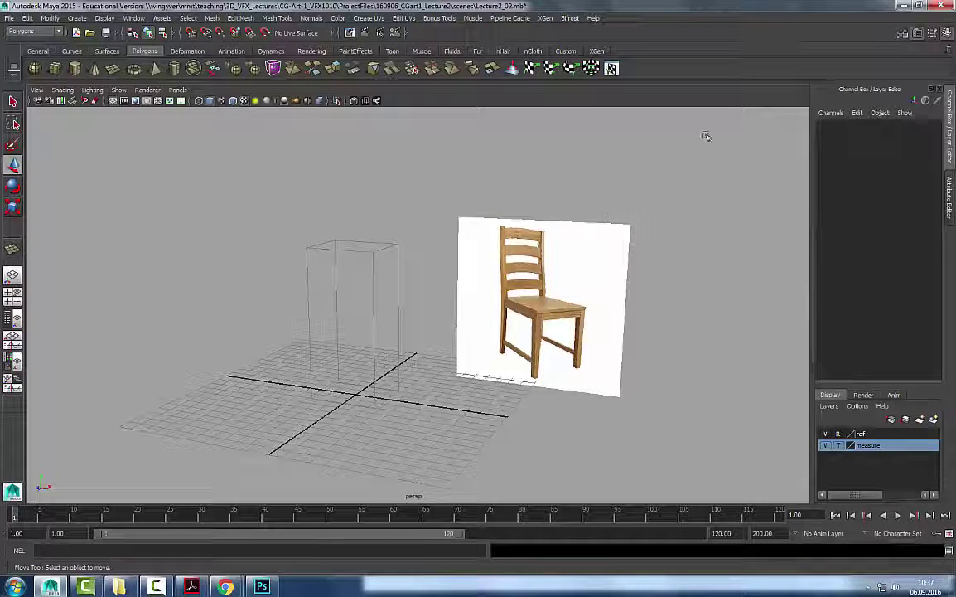
Save the scene with the reference plane and bounding cube in view.
mouse_move(532, 302)
alt+mouse_down()
mouse_move(585, 300)
mouse_move(543, 307)
alt+mouse_up()
alt+right_drag(416, 314, 479, 322)
alt+middle_drag(479, 321, 514, 314)
alt+drag(515, 313, 517, 309)
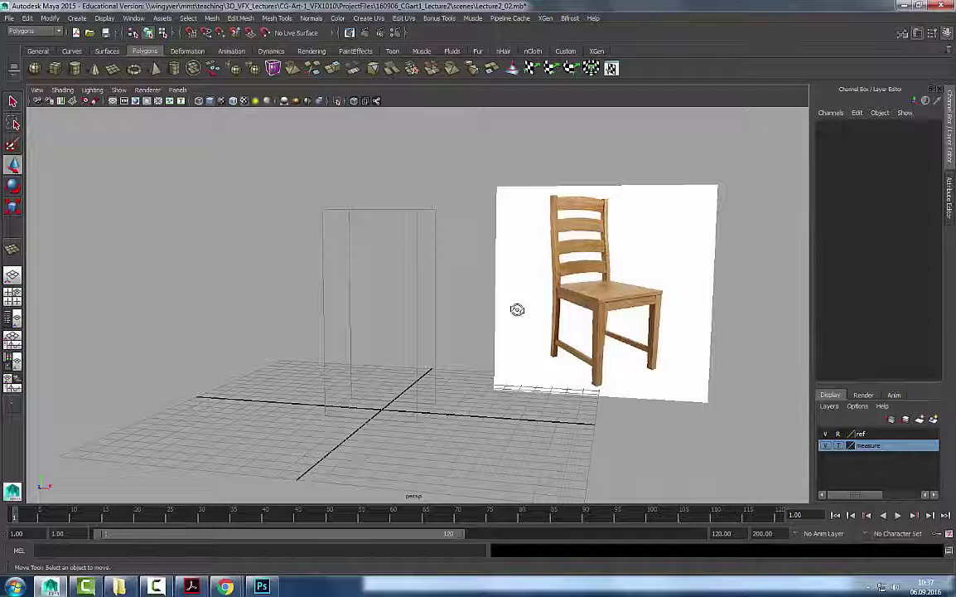
click(8, 19)
click(52, 57)
Compare the chair reference with the bounding cube in the perspective and front views.
mouse_move(482, 316)
alt+mouse_down()
mouse_move(474, 320)
mouse_move(490, 335)
alt+mouse_up()
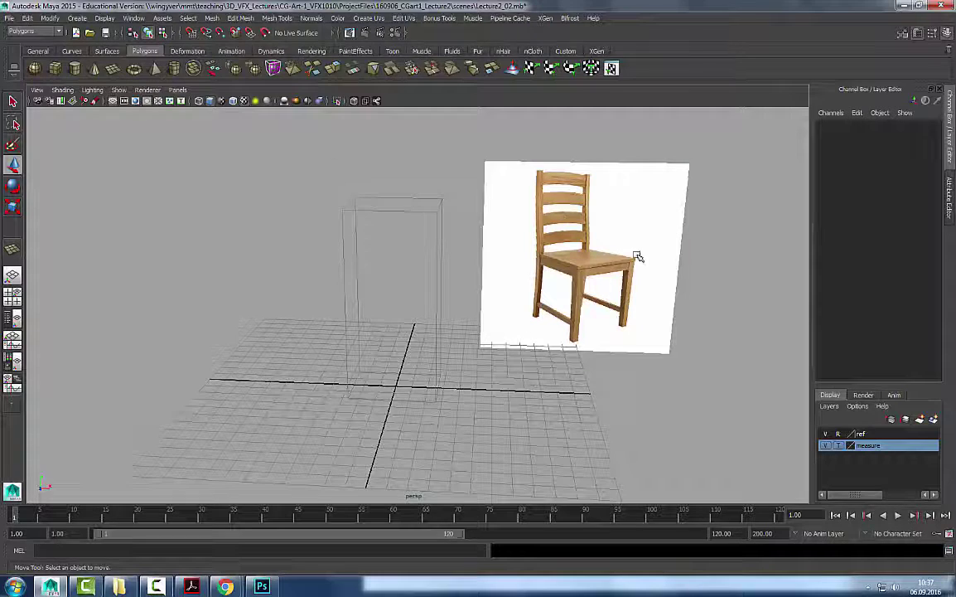
alt+drag(515, 275, 525, 267)
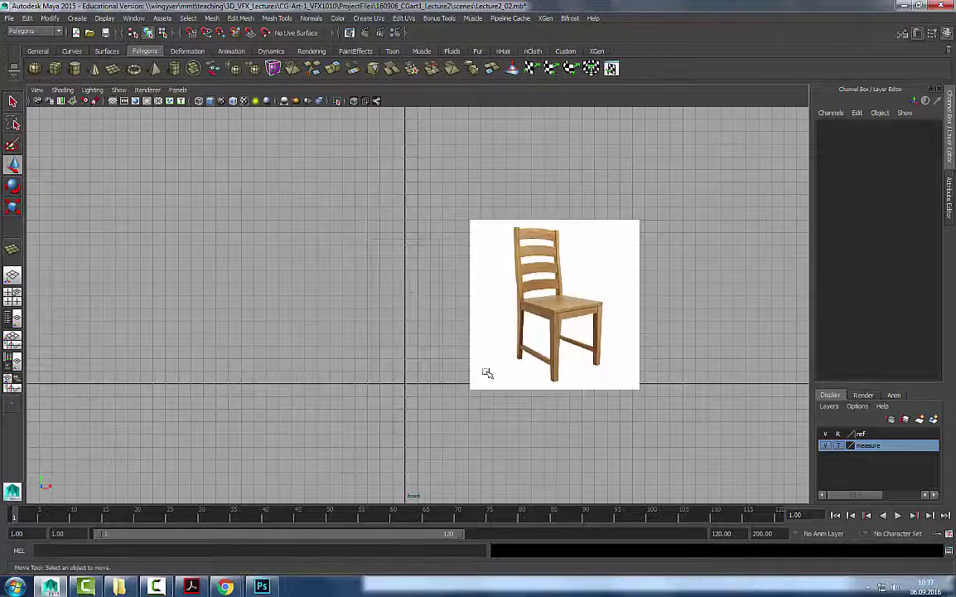
scroll(534, 320, up, 3)
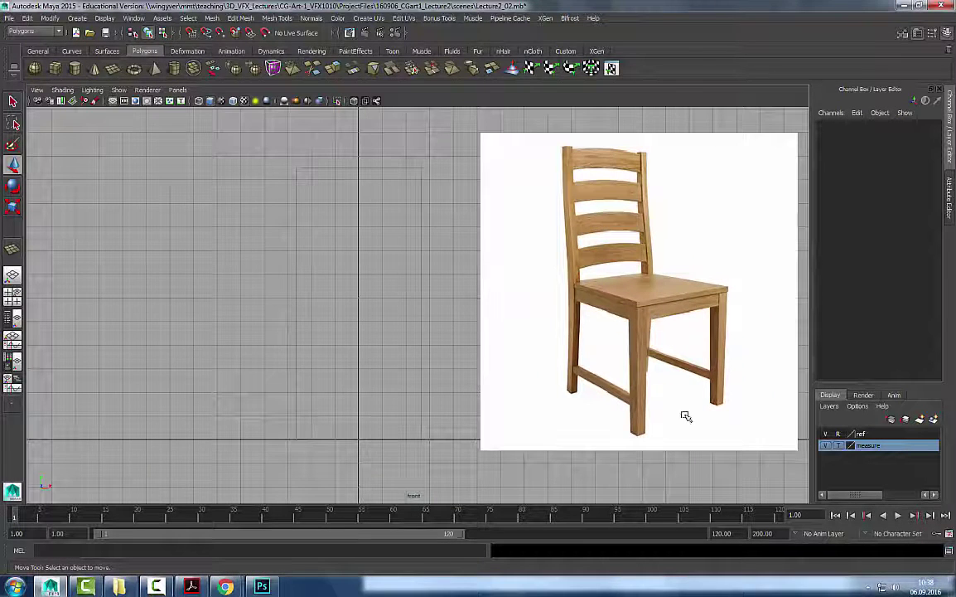
key(space)
key(w)
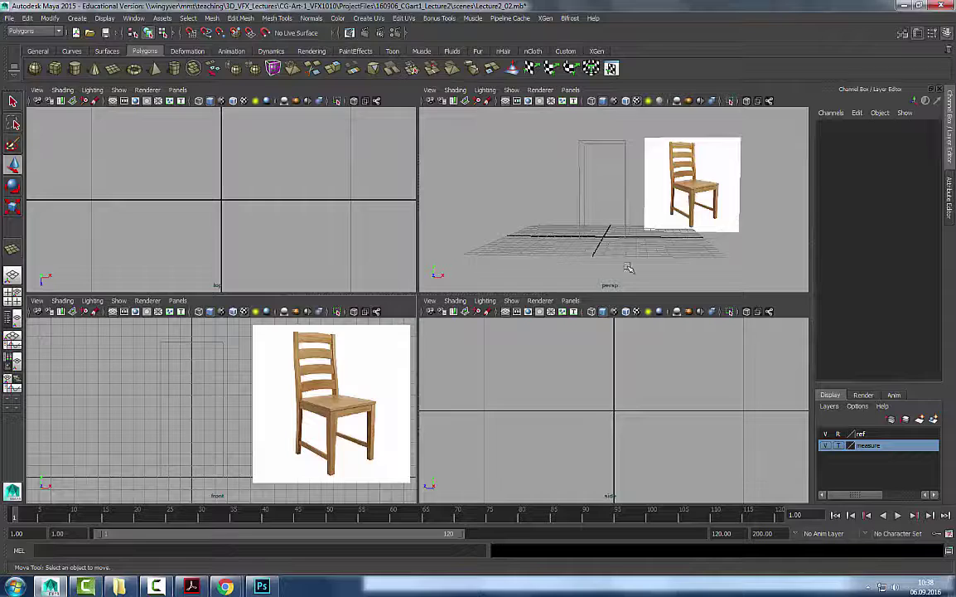
key(space)
alt+drag(623, 264, 544, 283)
key(space)
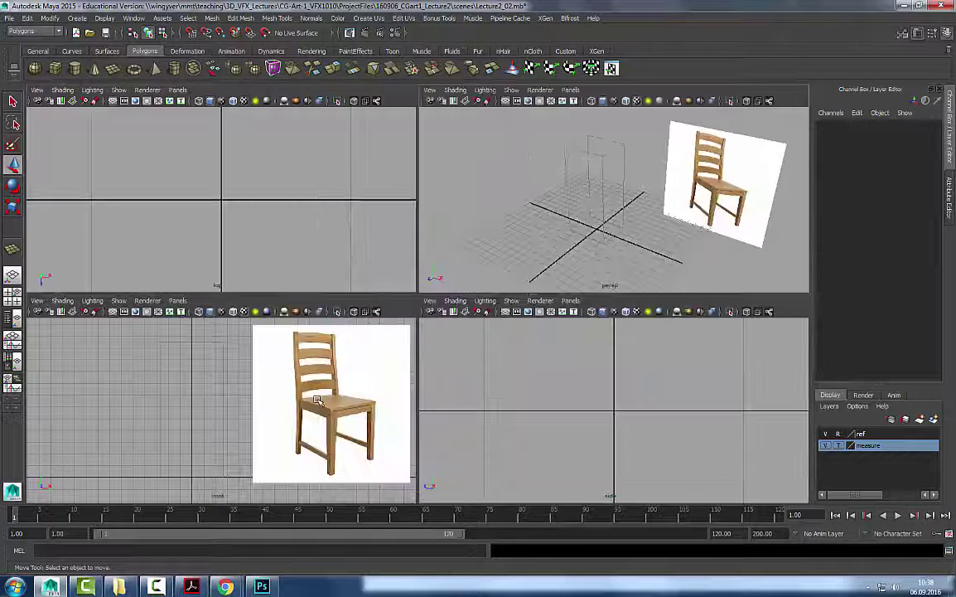
key(space)
alt+right_drag(509, 322, 487, 322)
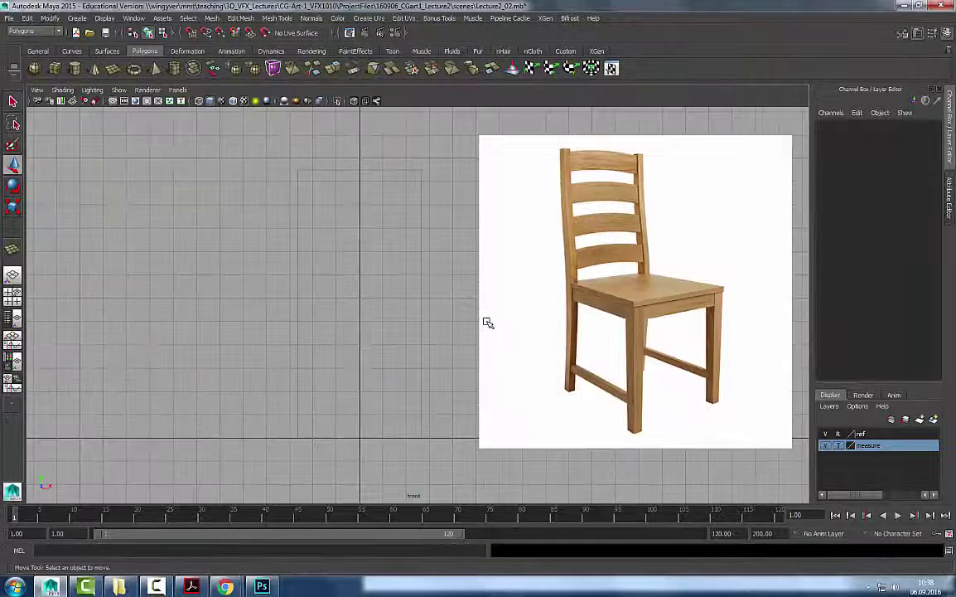
Keep the measure layer in template display, set the ref layer to normal, and move the reference plane slightly down in the front view.
click(838, 447)
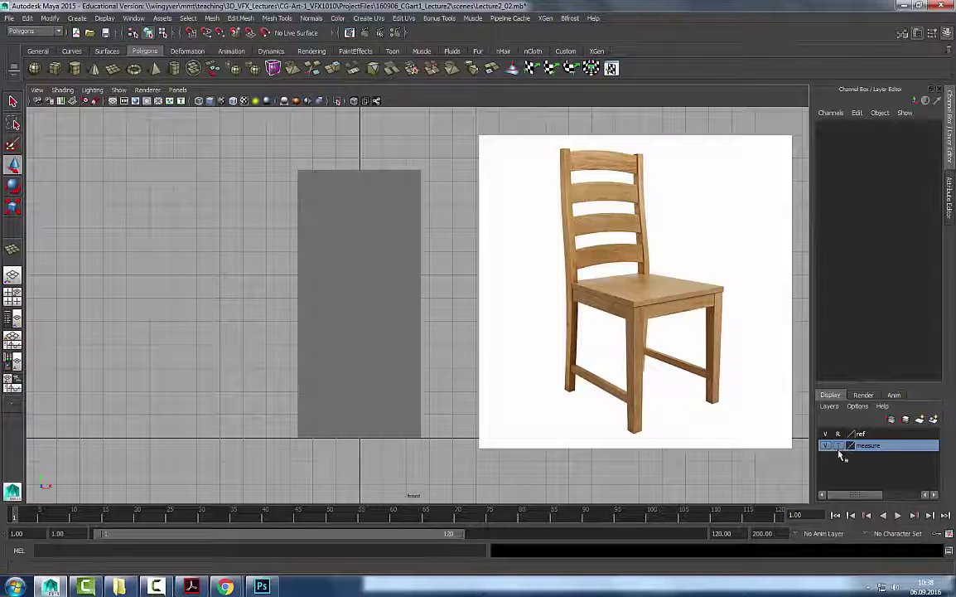
click(839, 446)
click(491, 416)
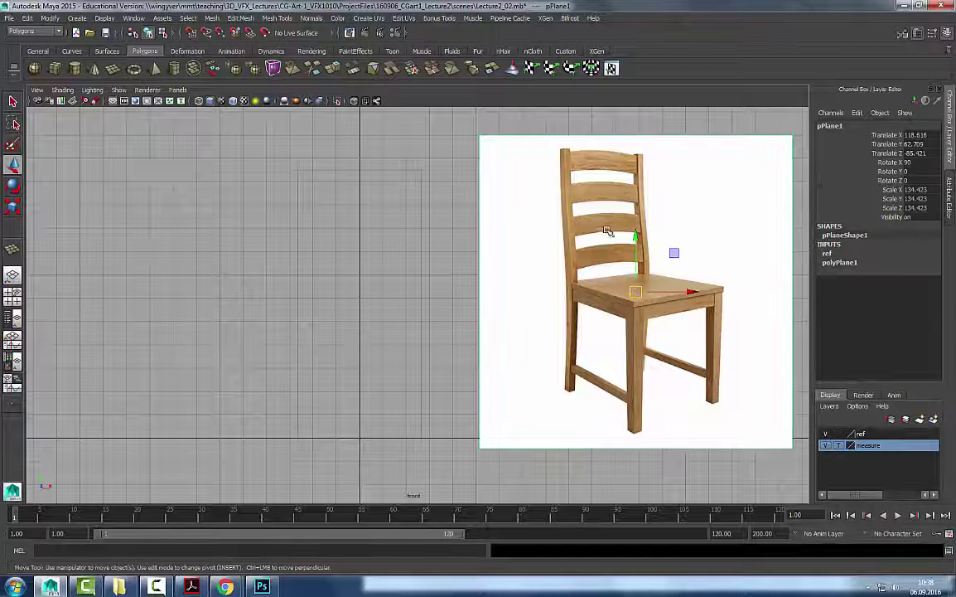
drag(635, 237, 636, 266)
click(445, 320)
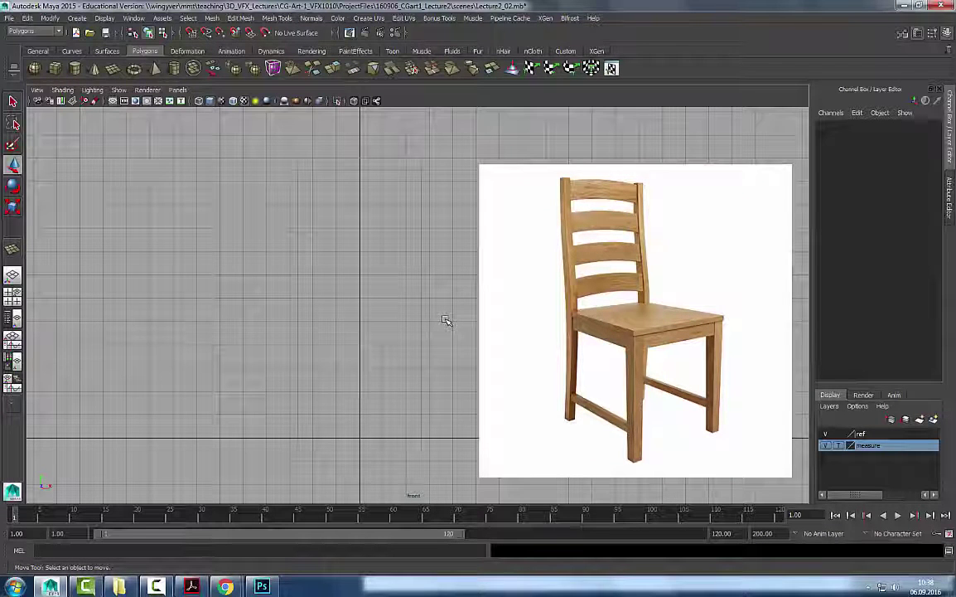
scroll(448, 322, up, 2)
scroll(448, 320, down, 2)
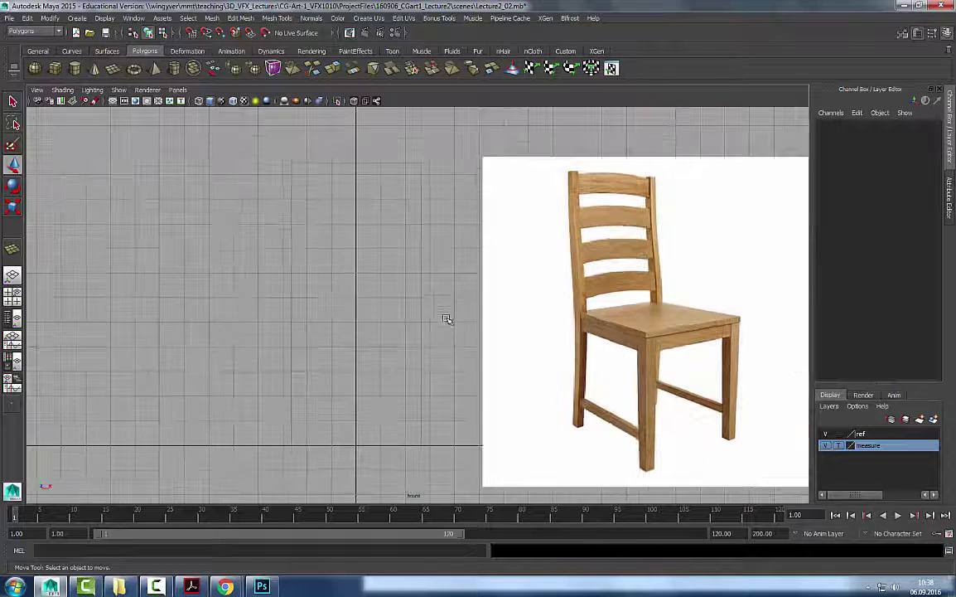
Examine the construction and proportions of the chair on the reference plane in the front view.
alt+middle_drag(479, 339, 378, 329)
mouse_move(563, 331)
alt+middle_down()
mouse_move(507, 329)
mouse_move(444, 308)
mouse_move(460, 302)
alt+middle_up()
scroll(508, 329, up, 1)
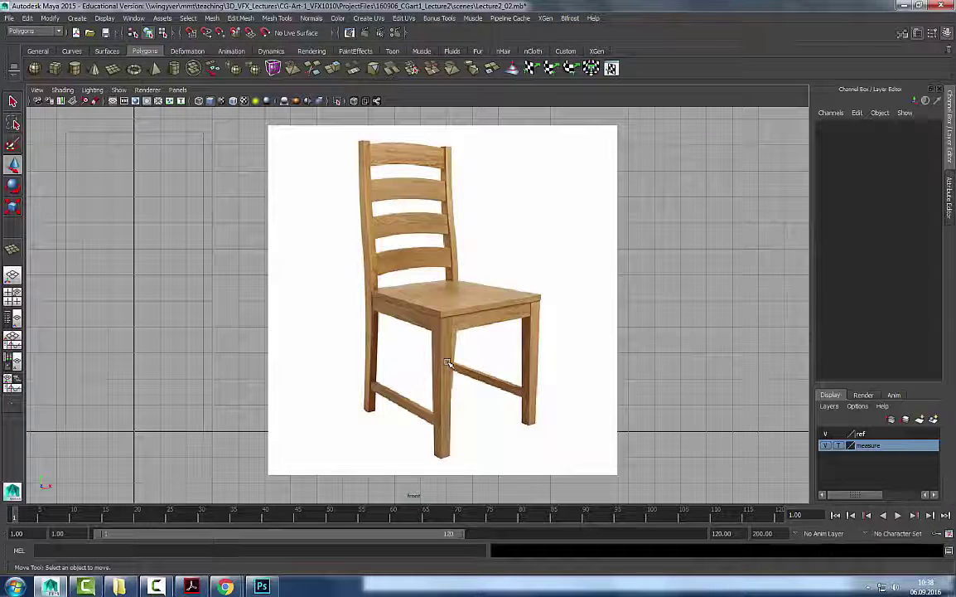
scroll(389, 348, up, 1)
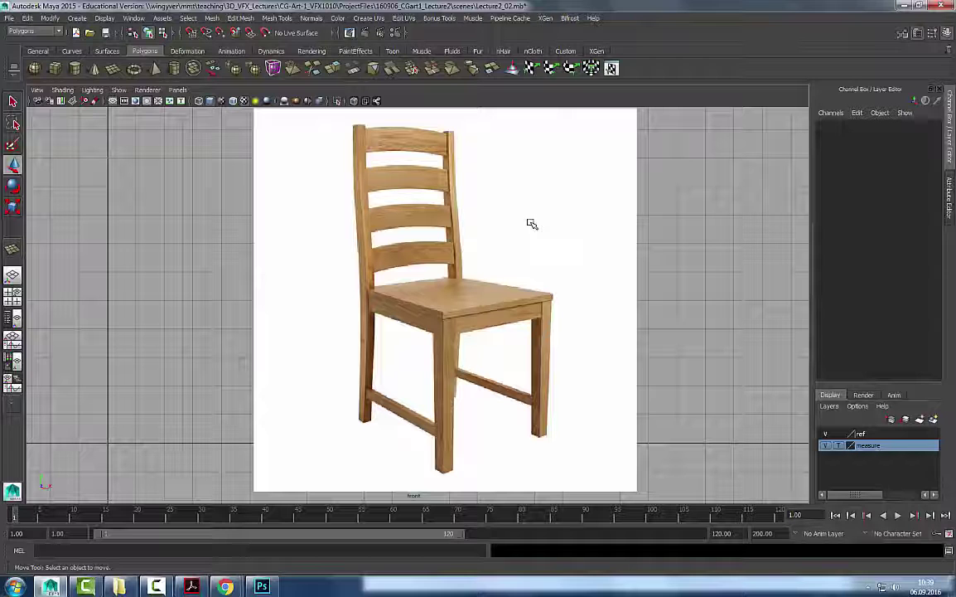
scroll(395, 308, down, 3)
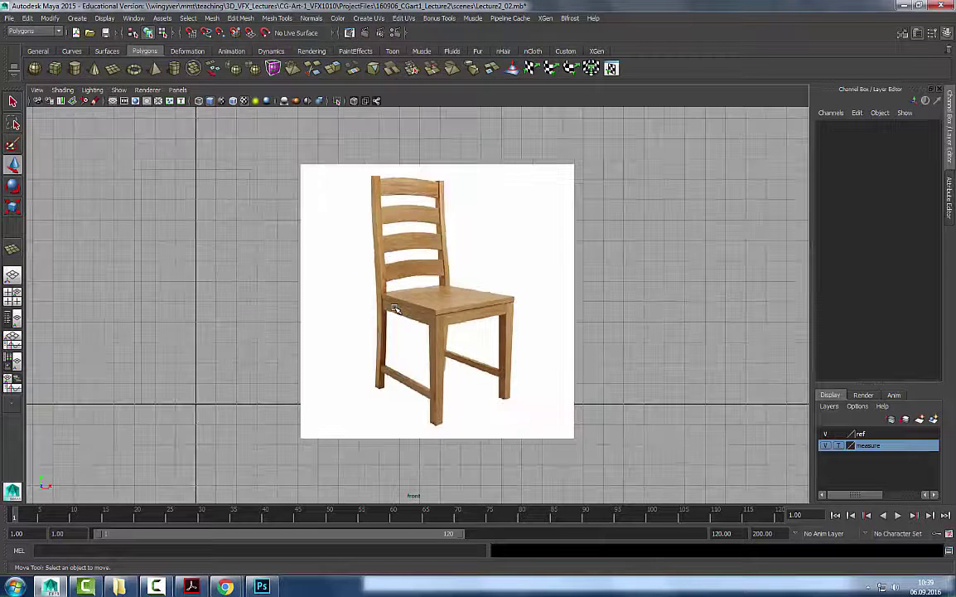
alt+middle_drag(232, 273, 390, 339)
scroll(313, 310, up, 2)
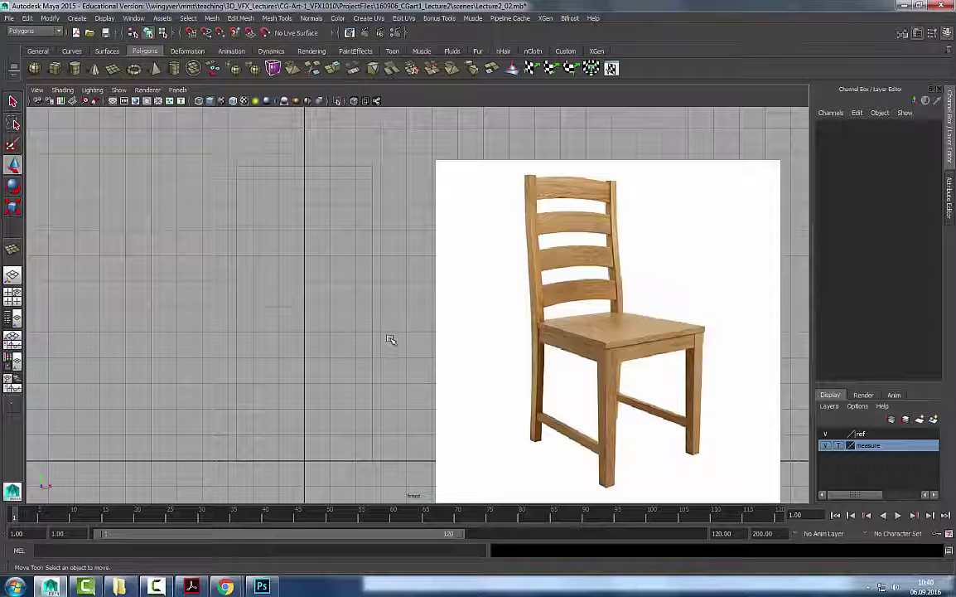
Create a new polygon cube at the origin and compare it with the chair reference in the front view.
alt+middle_drag(391, 340, 374, 330)
key(q)
scroll(434, 374, down, 2)
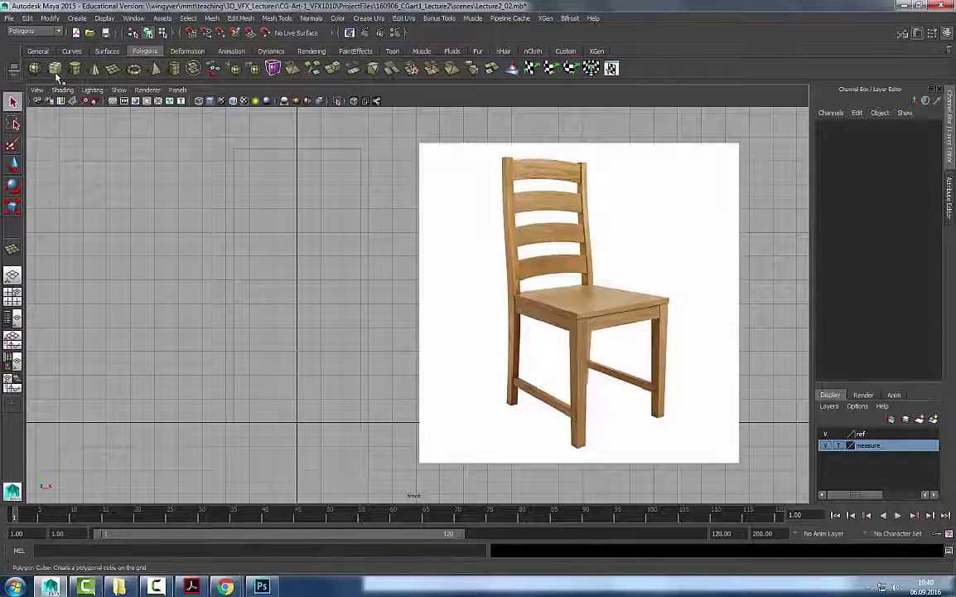
click(57, 74)
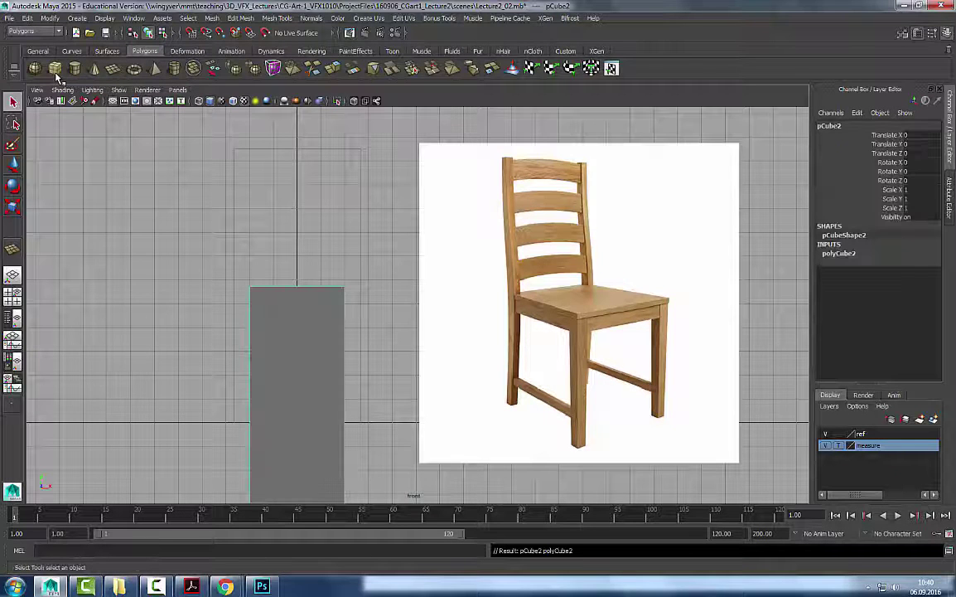
scroll(429, 355, down, 2)
scroll(412, 370, down, 1)
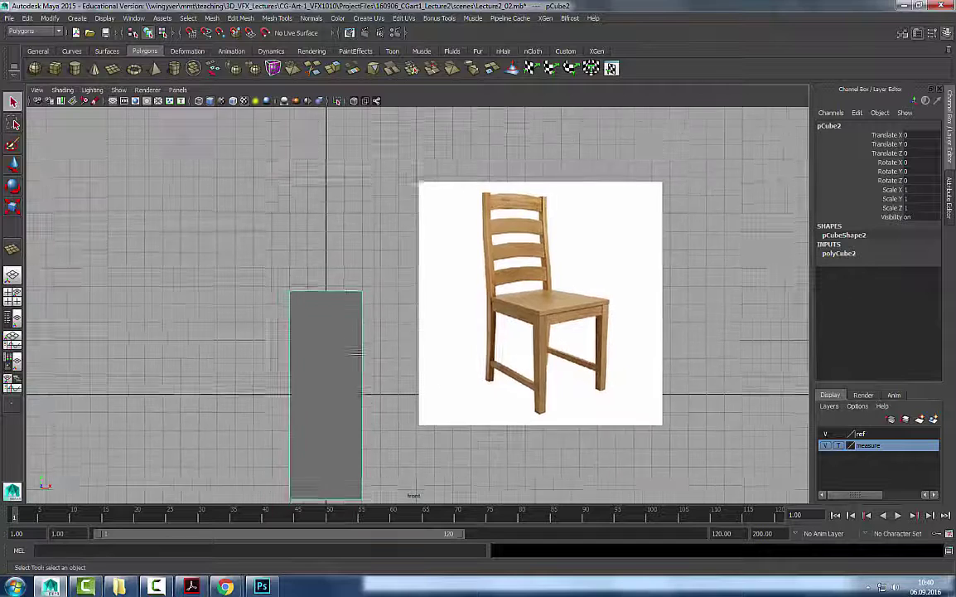
alt+middle_drag(353, 355, 360, 307)
scroll(472, 265, up, 3)
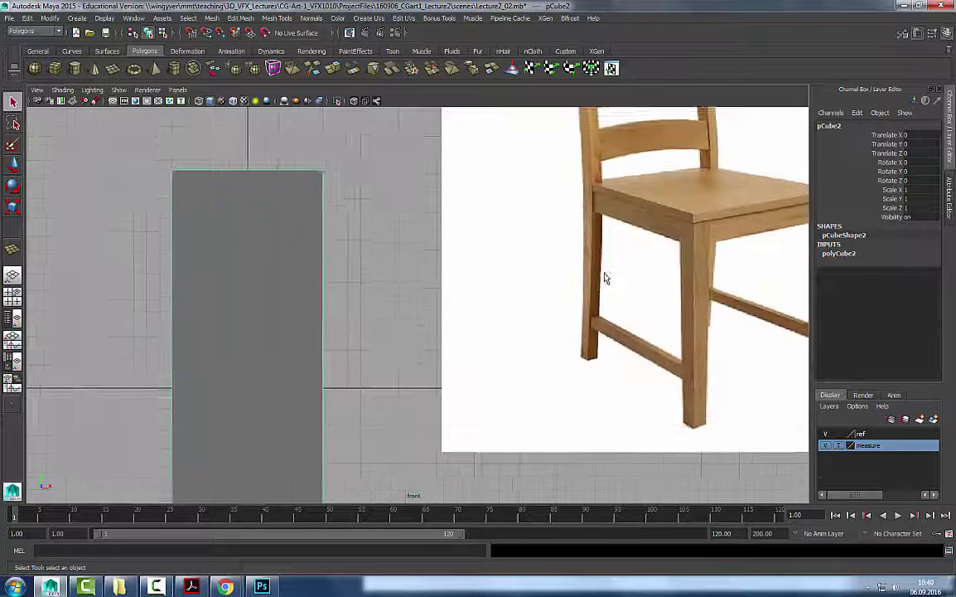
scroll(489, 324, down, 4)
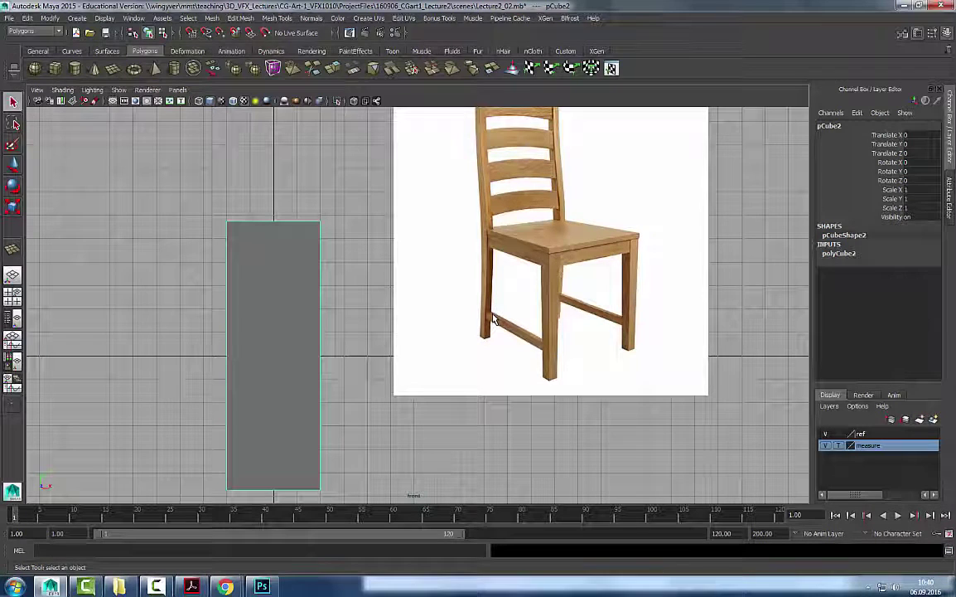
Toggle the front view between full-screen and standard display, leaving it in full screen.
key(ctrl+space)
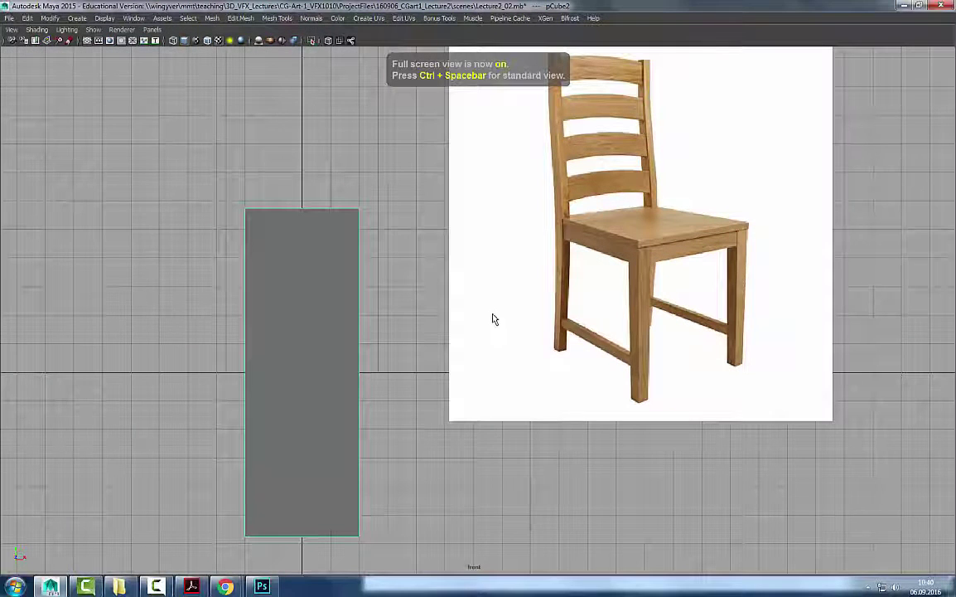
key(ctrl+space)
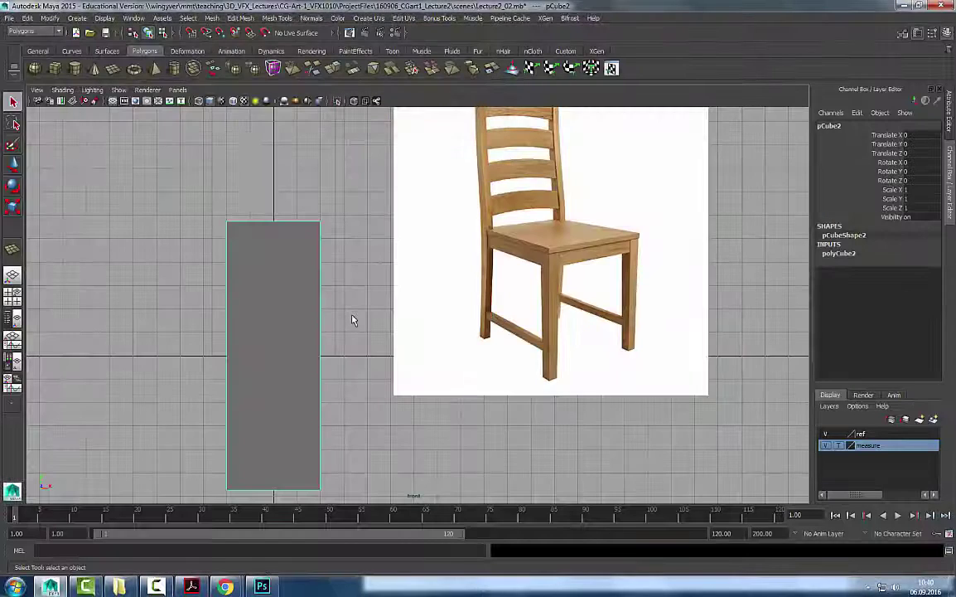
key(ctrl+space)
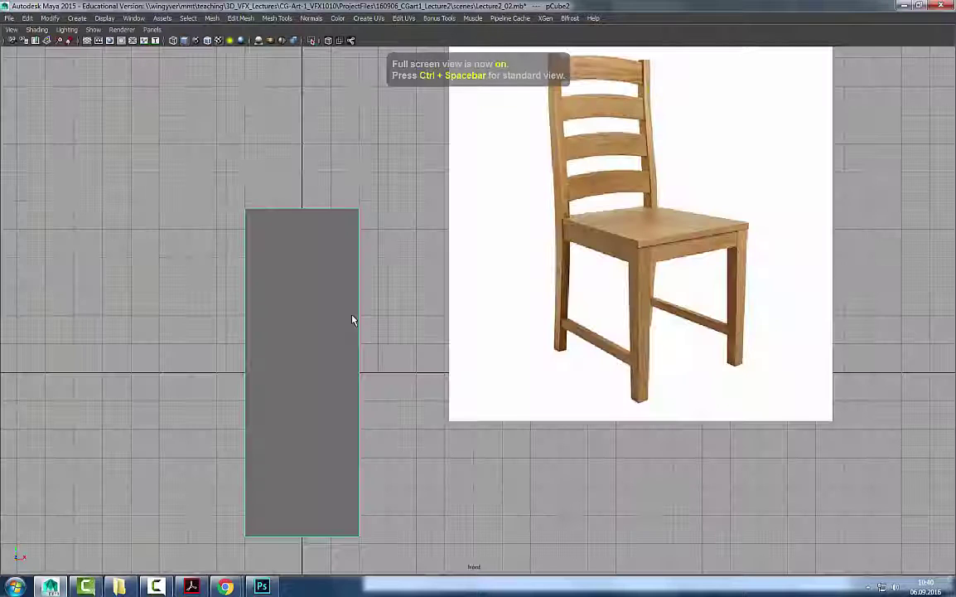
Scale the selected cube down uniformly to about 0.326 and raise it to about 15.43 on the Y axis.
key(ctrl+space)
key(ctrl+space)
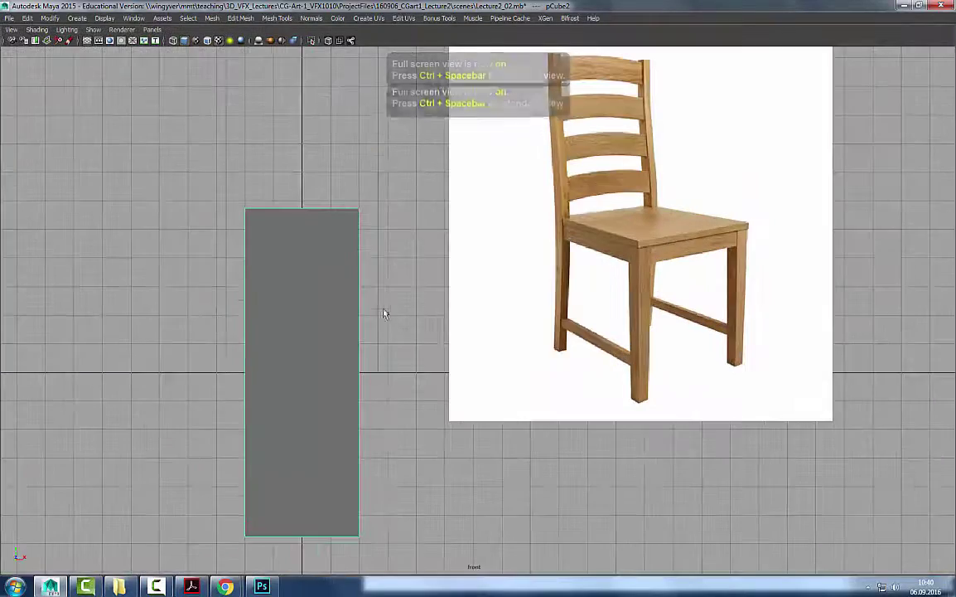
scroll(493, 352, down, 1)
key(ctrl+space)
key(ctrl+space)
alt+right_drag(212, 295, 138, 292)
alt+middle_drag(245, 285, 278, 303)
alt+right_drag(278, 302, 336, 293)
alt+middle_drag(372, 341, 361, 345)
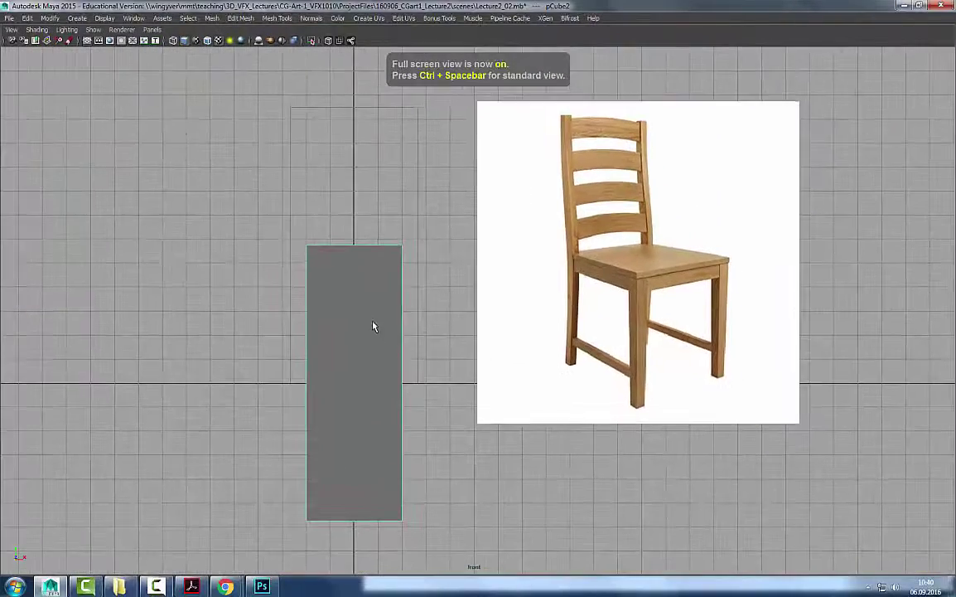
key(w)
drag(353, 383, 283, 394)
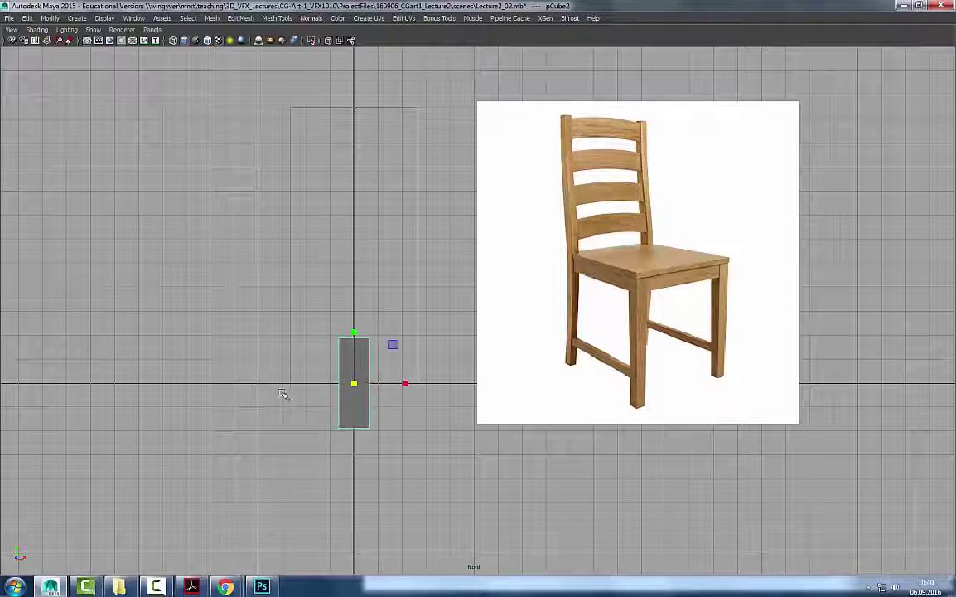
key(w)
drag(358, 335, 358, 286)
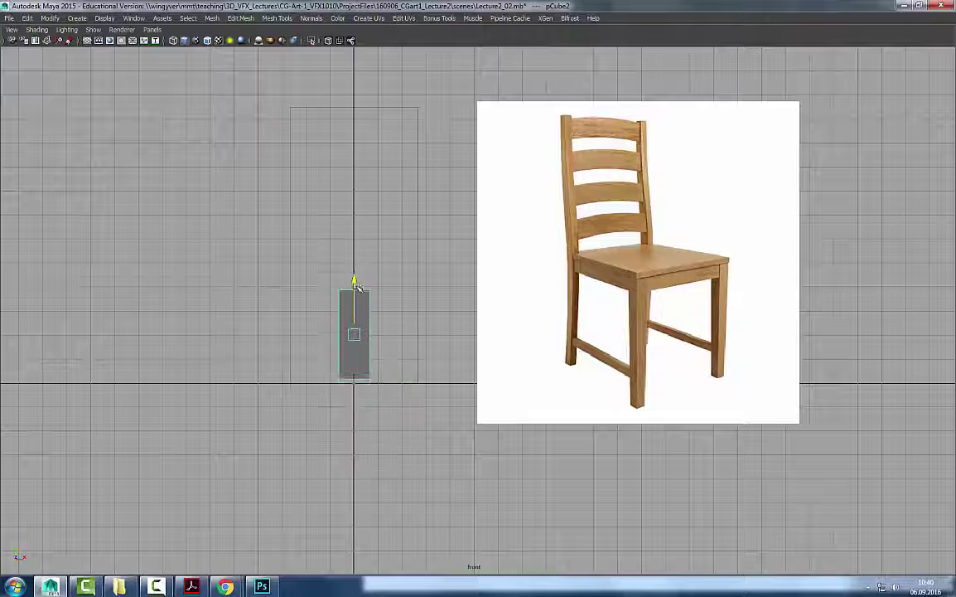
Stretch the cube to chair-leg height by moving its bottom vertices onto the ground line and its top vertices up to seat level.
key(q)
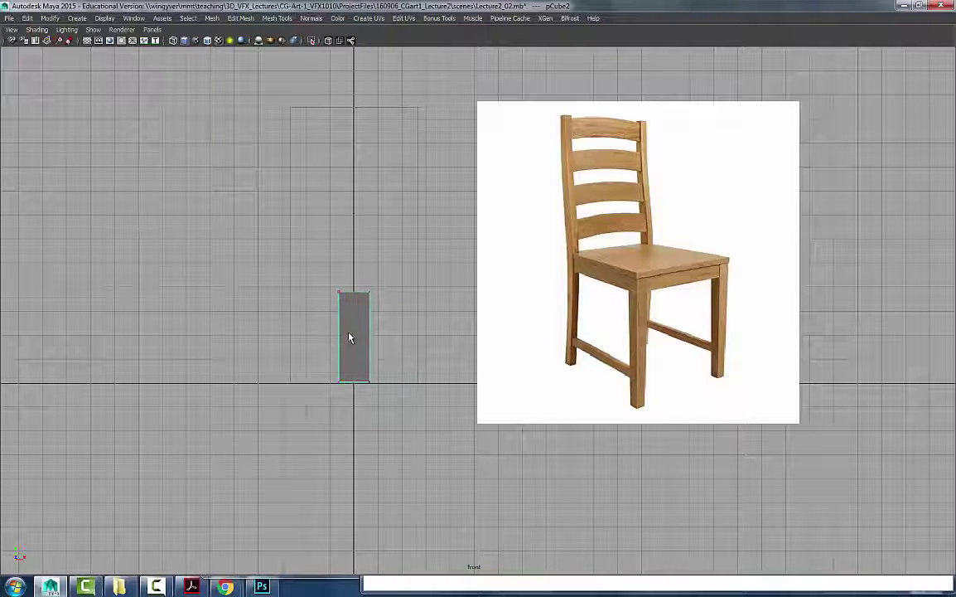
key(w)
mouse_move(355, 296)
mouse_down()
mouse_move(354, 253)
mouse_move(358, 313)
mouse_up()
key(q)
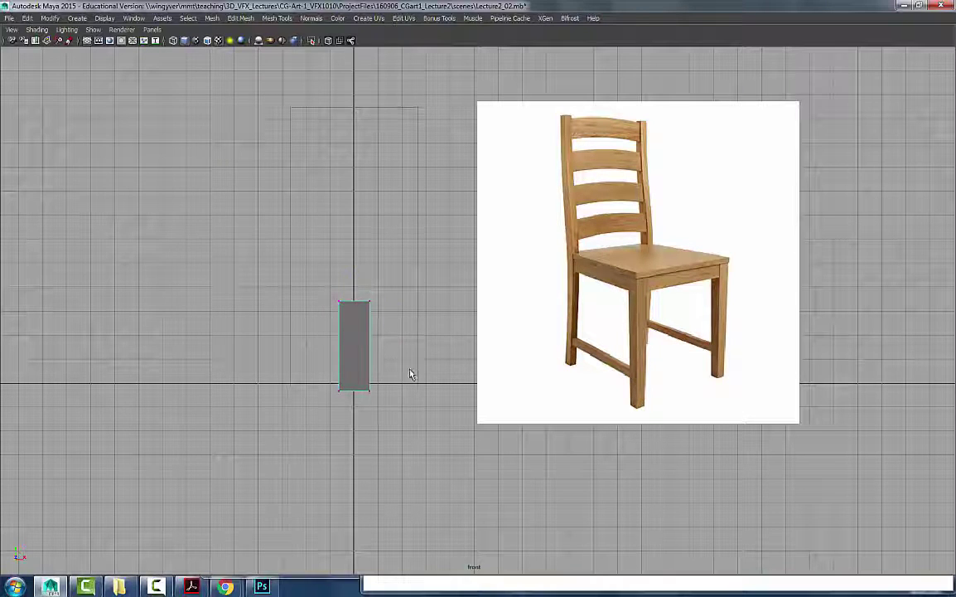
drag(411, 374, 278, 448)
key(w)
mouse_move(352, 377)
mouse_down()
mouse_move(354, 334)
mouse_move(337, 390)
mouse_up()
drag(420, 280, 309, 314)
drag(354, 248, 358, 207)
Scale all of the leg's vertices inward in width and depth to make it slimmer while keeping its height.
drag(286, 441, 377, 248)
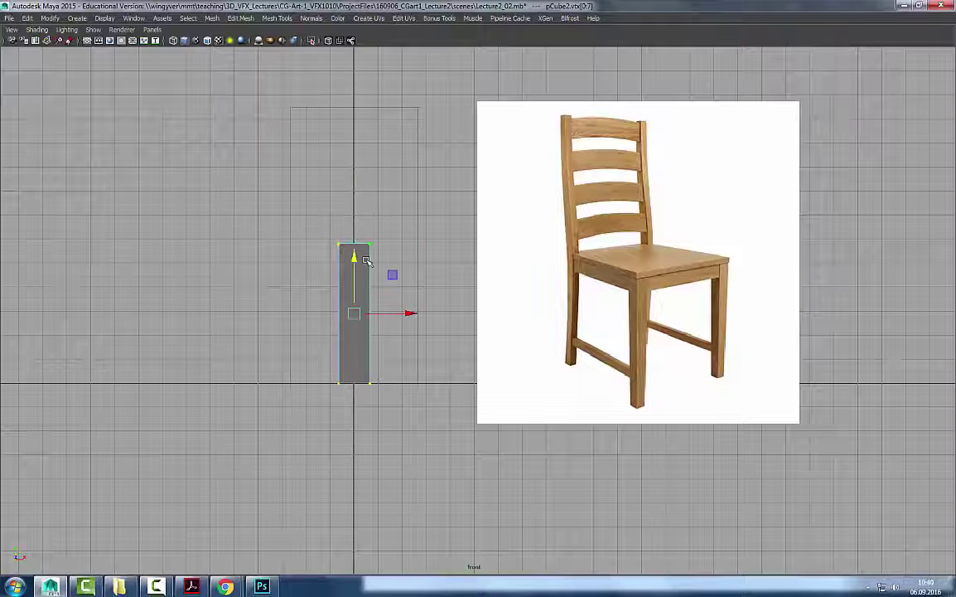
key(r)
mouse_move(354, 365)
ctrl+mouse_down()
mouse_move(360, 334)
mouse_move(358, 353)
ctrl+mouse_up()
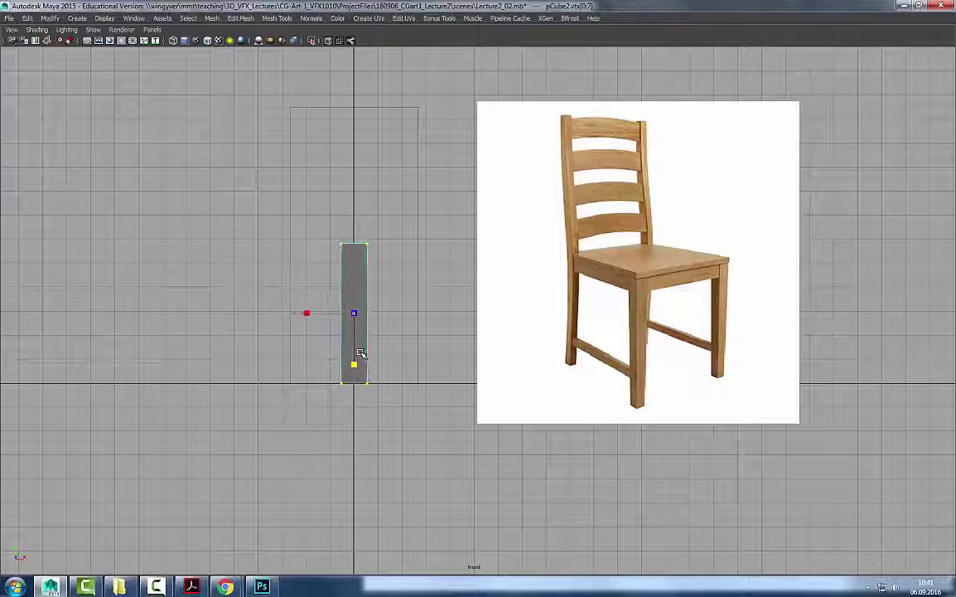
key(space)
alt+right_drag(738, 157, 810, 170)
alt+middle_drag(647, 181, 683, 149)
alt+right_drag(889, 188, 841, 190)
mouse_move(176, 501)
ctrl+mouse_down()
mouse_move(182, 525)
mouse_move(214, 466)
mouse_move(190, 478)
mouse_move(192, 502)
mouse_move(180, 502)
mouse_move(193, 493)
ctrl+mouse_up()
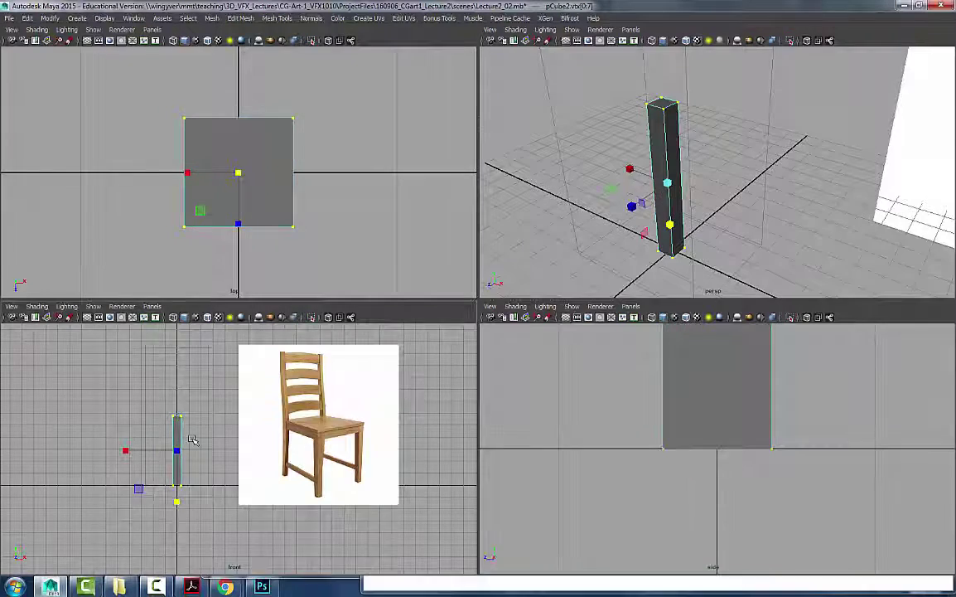
Taper the leg toward the floor by scaling its bottom vertices inward in width and depth, following the reference chair.
key(space)
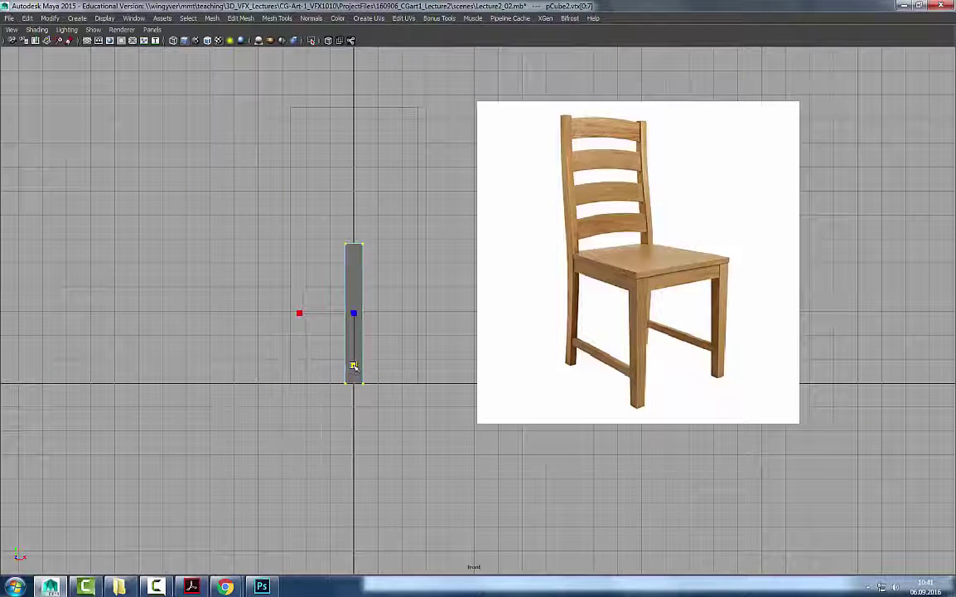
scroll(826, 358, up, 2)
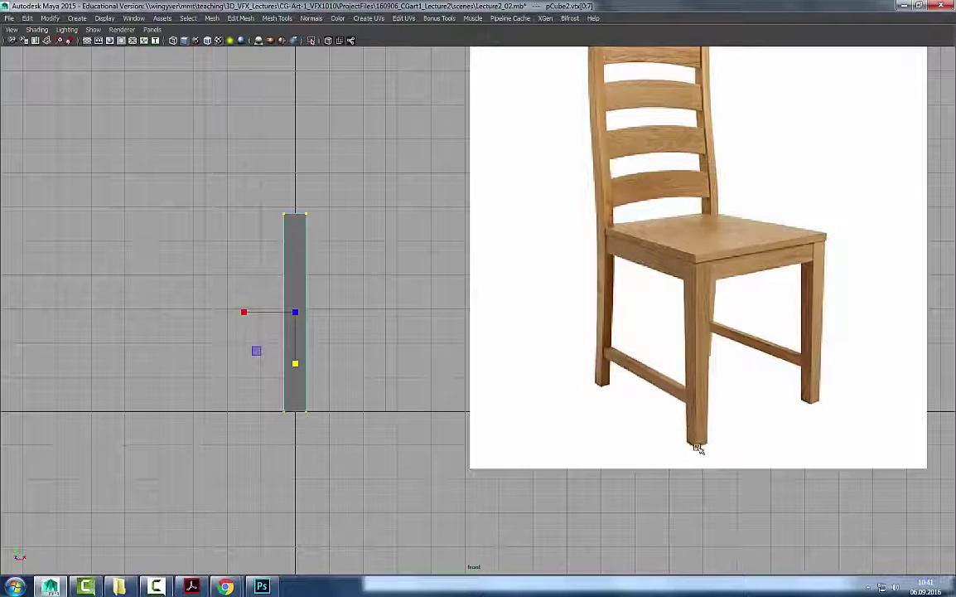
drag(329, 402, 248, 439)
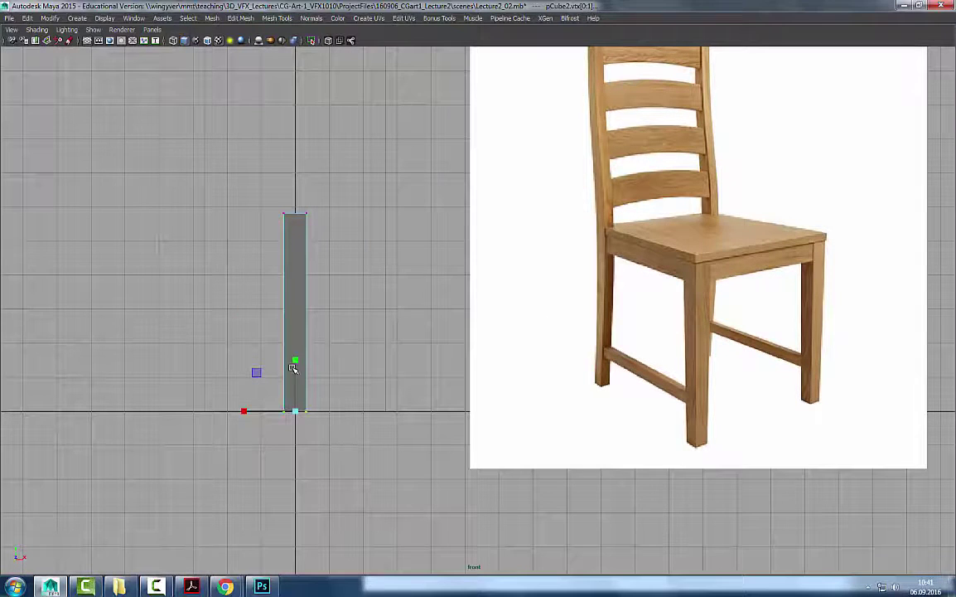
key(space)
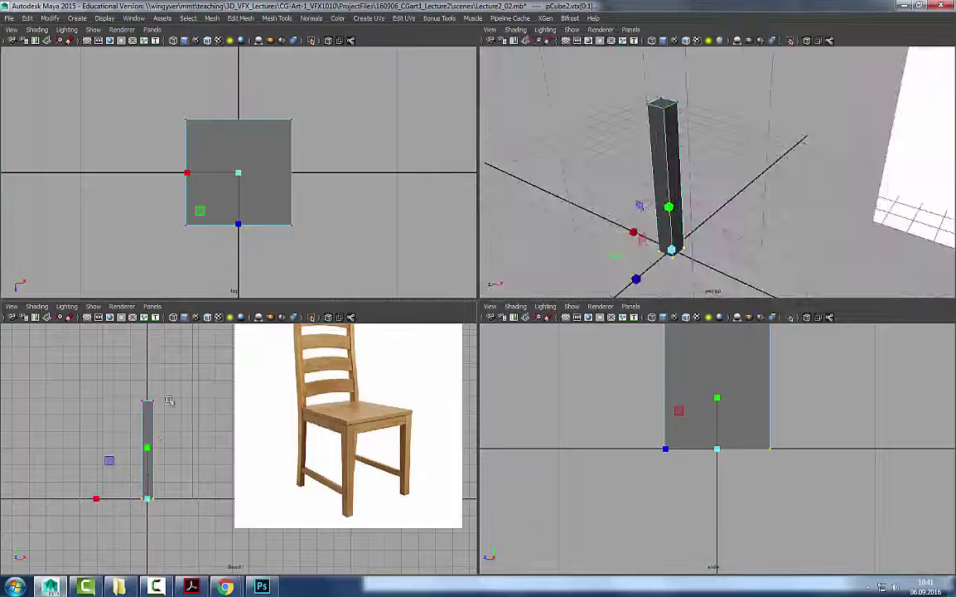
drag(149, 447, 150, 469)
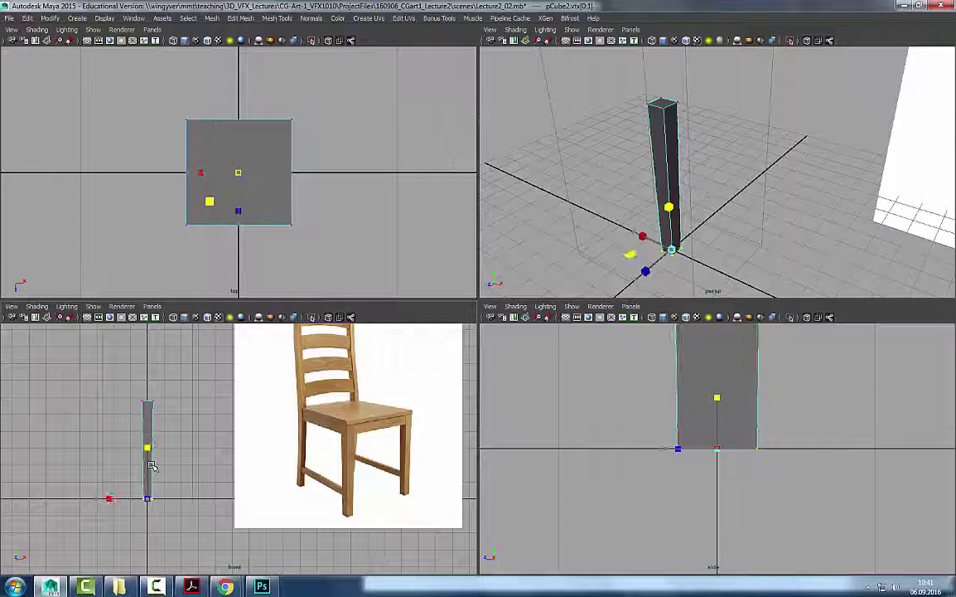
key(w)
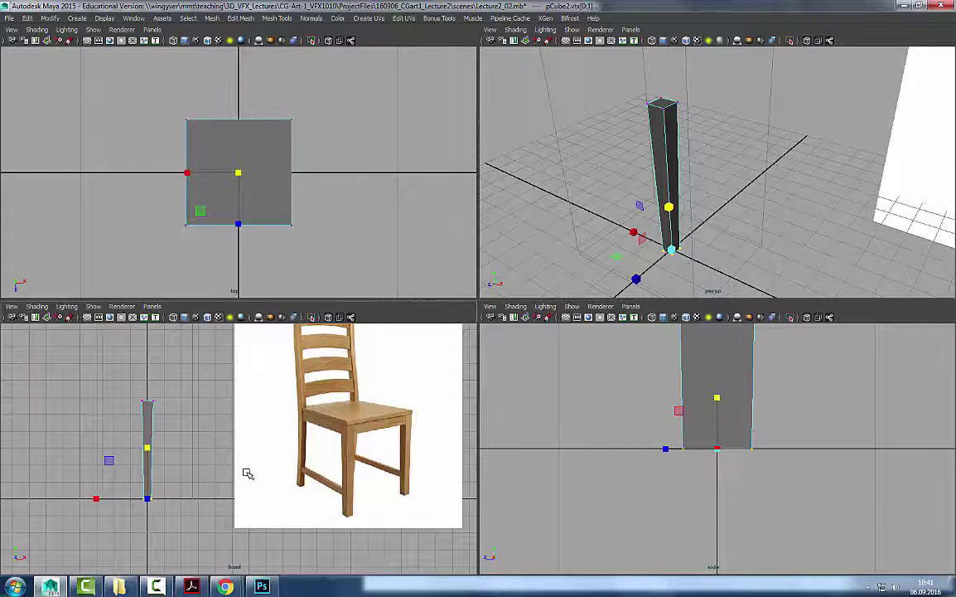
Return the tapered leg to object mode and clear the selection.
key(space)
alt+middle_drag(441, 266, 428, 281)
click(282, 205)
right_drag(281, 258, 330, 209)
alt+right_drag(374, 283, 246, 264)
drag(246, 263, 291, 222)
key(w)
right_drag(291, 249, 314, 238)
click(345, 194)
alt+middle_drag(314, 238, 310, 250)
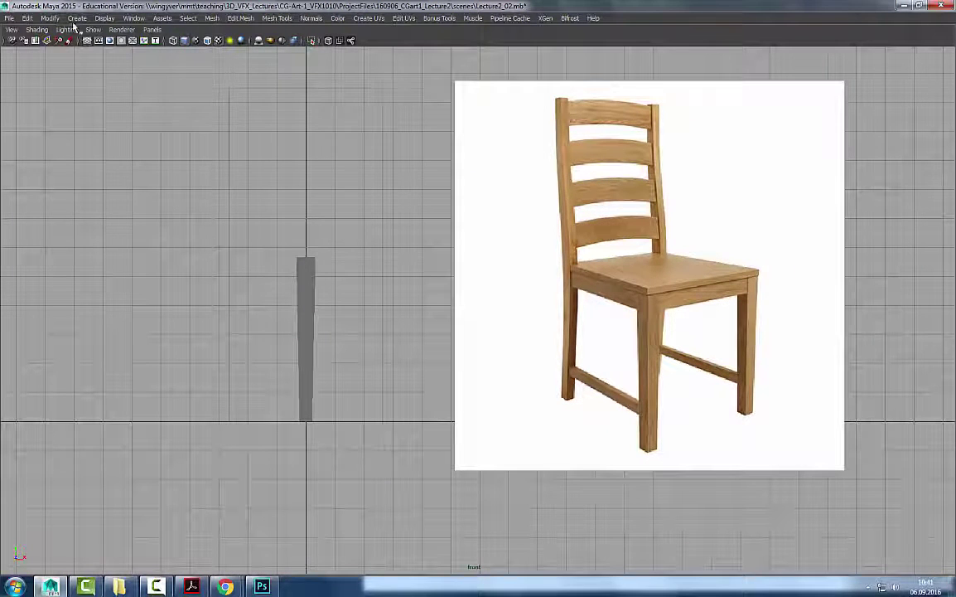
Create a new polygon cube at the origin for the chair seat.
click(76, 18)
mouse_move(99, 43)
click(199, 59)
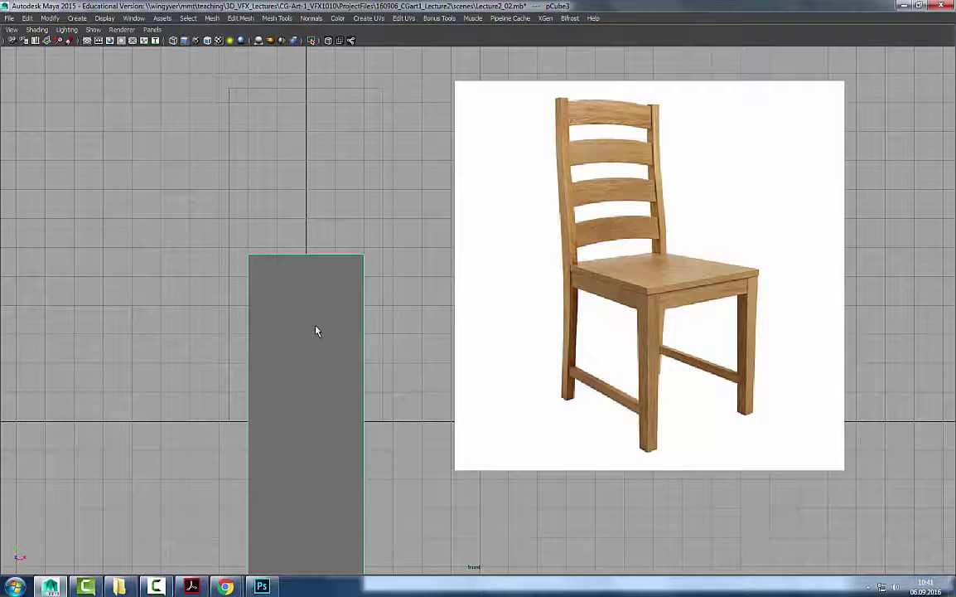
scroll(316, 331, down, 2)
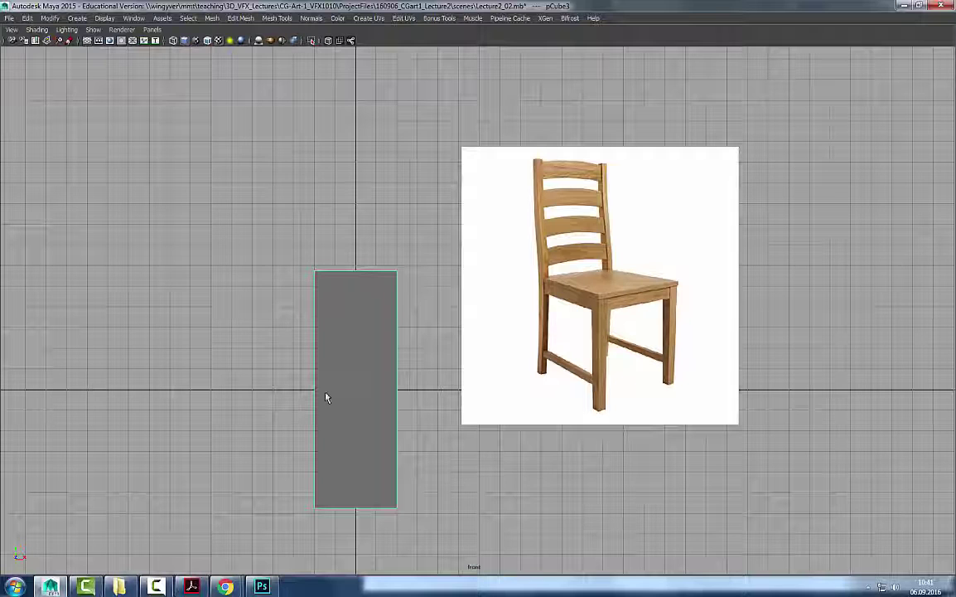
Move the new cube's bottom vertices up to form a thin seat slab on top of the leg, and select the slab as an object.
right_drag(325, 398, 286, 397)
drag(435, 465, 285, 536)
key(w)
drag(354, 445, 355, 212)
key(q)
key(F8)
drag(414, 247, 299, 274)
alt+right_drag(300, 273, 564, 279)
Create a new custom shelf, entering the owner's first name as the shelf name.
key(r)
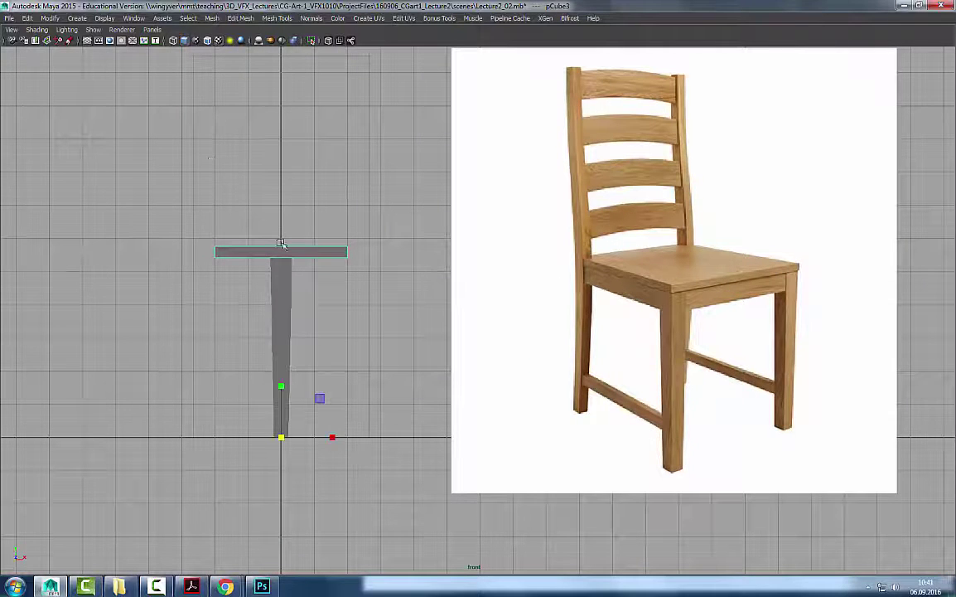
key(ctrl+space)
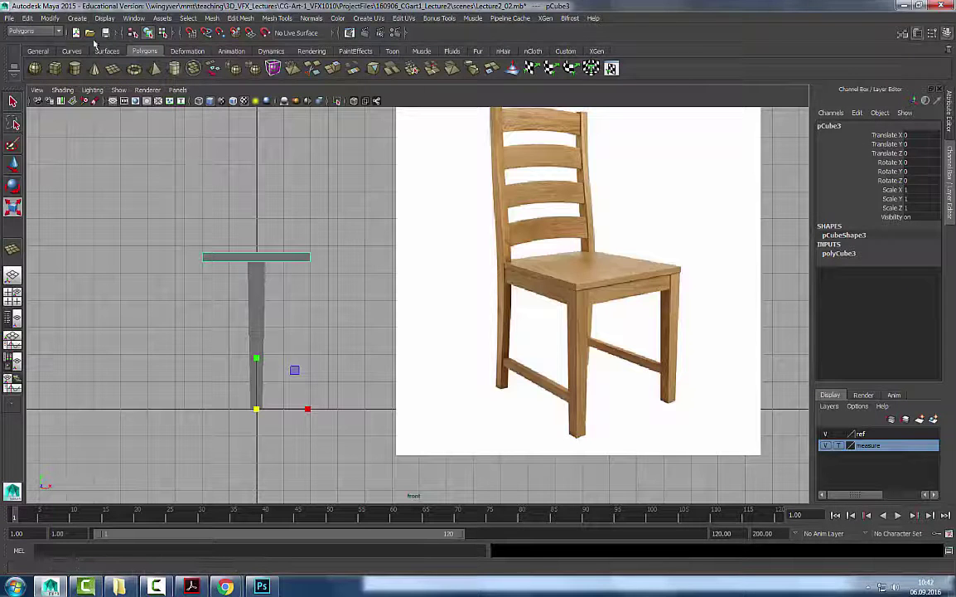
click(49, 18)
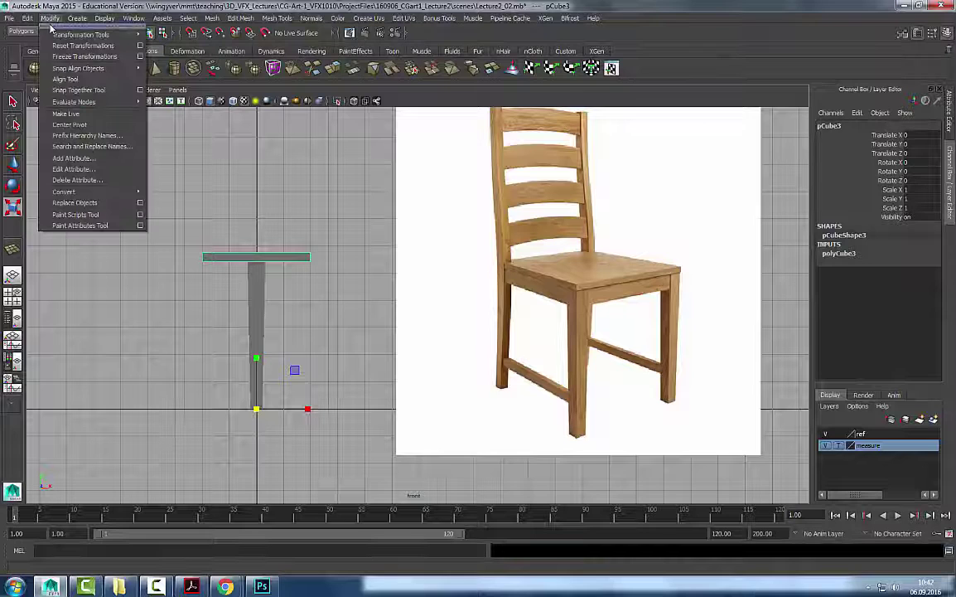
click(72, 124)
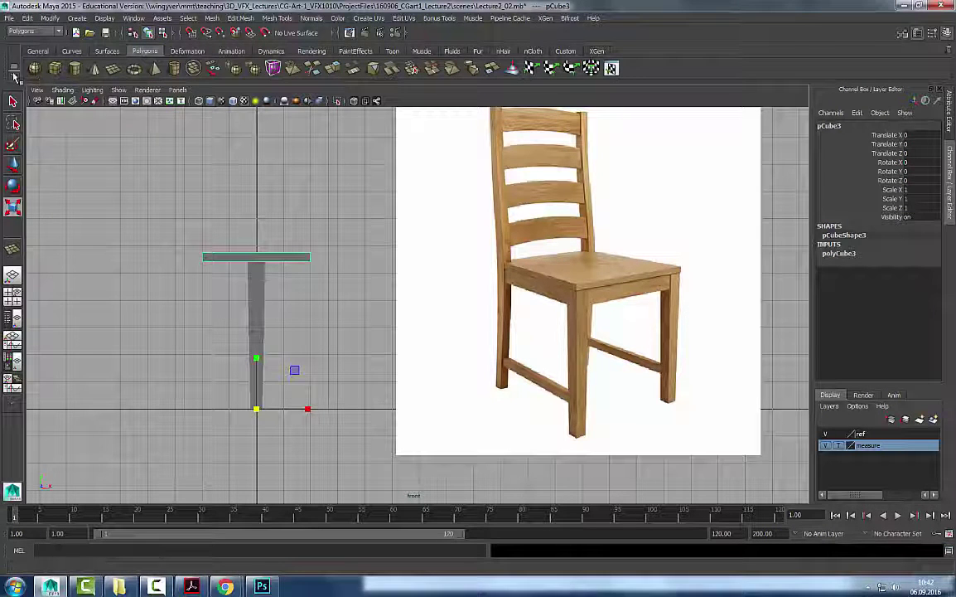
click(14, 69)
click(54, 114)
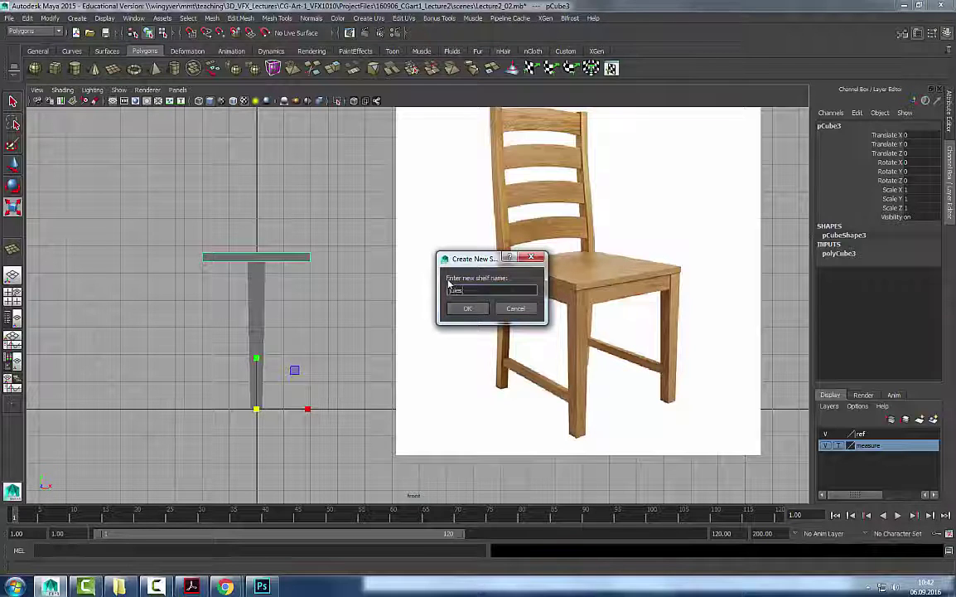
text(jules)
key(Return)
Add the Delete by Type History and Center Pivot commands to the custom shelf.
click(28, 18)
mouse_move(93, 138)
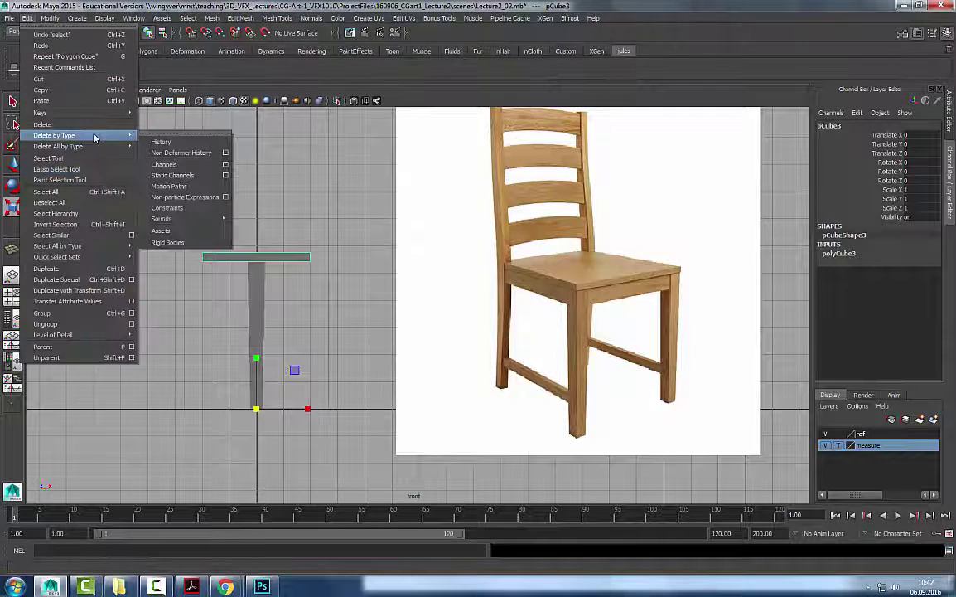
click(50, 17)
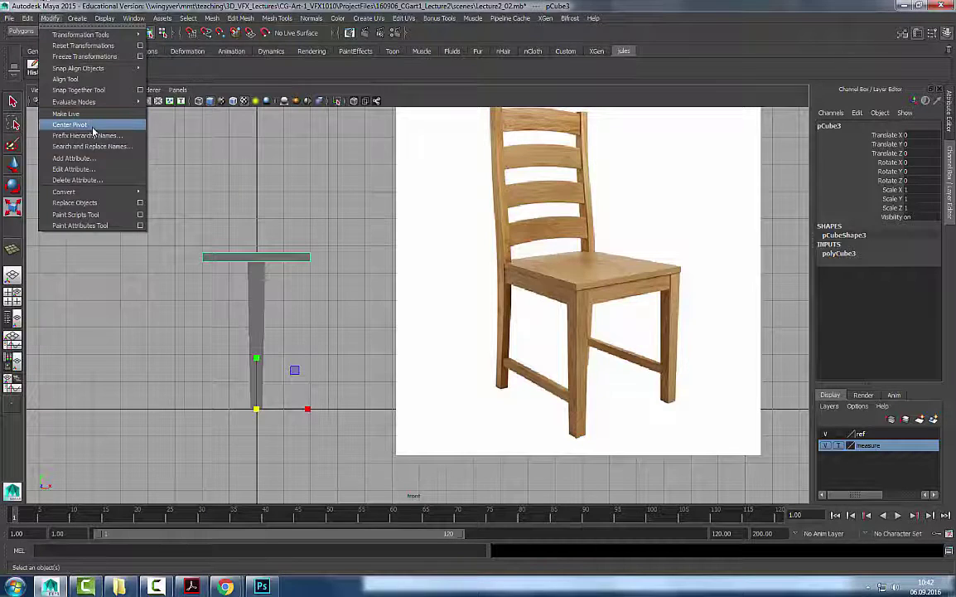
ctrl+shift+click(93, 126)
Center the seat slab's pivot and scale the slab wider in X and Z while keeping its thickness.
click(56, 71)
key(q)
click(340, 223)
click(292, 261)
key(r)
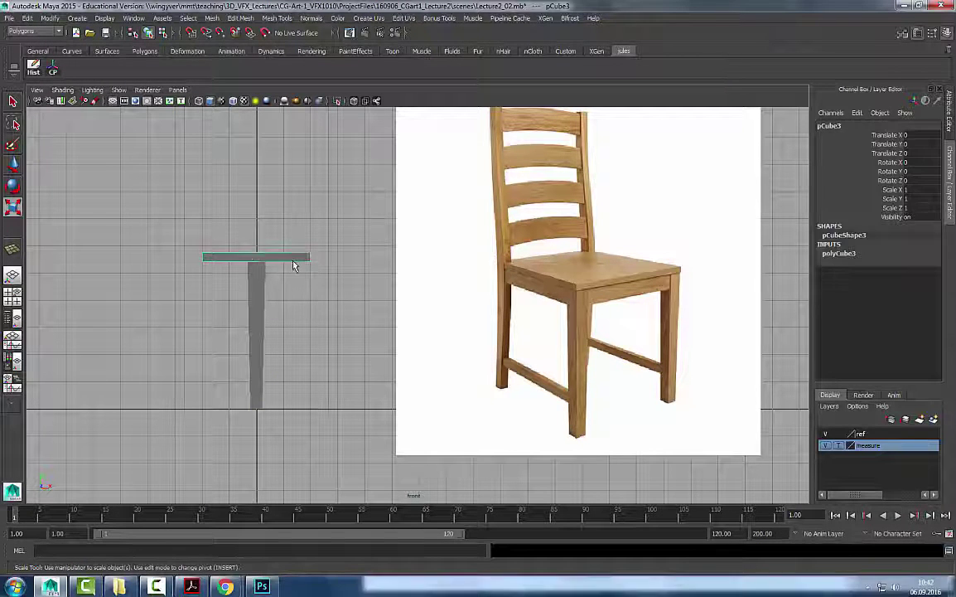
mouse_move(257, 208)
ctrl+mouse_down()
mouse_move(261, 187)
mouse_move(258, 217)
ctrl+mouse_up()
Select the chair leg in the front view and center its pivot.
alt+right_drag(268, 250, 279, 297)
key(q)
click(244, 308)
alt+middle_drag(445, 335, 597, 347)
alt+right_drag(596, 346, 536, 312)
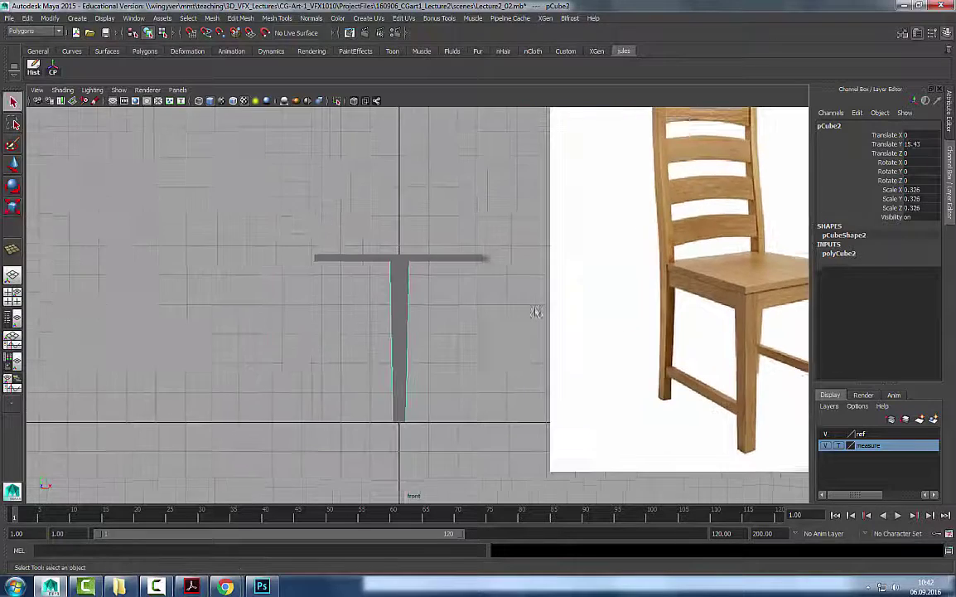
key(space)
key(space)
alt+drag(466, 277, 284, 325)
key(space)
key(space)
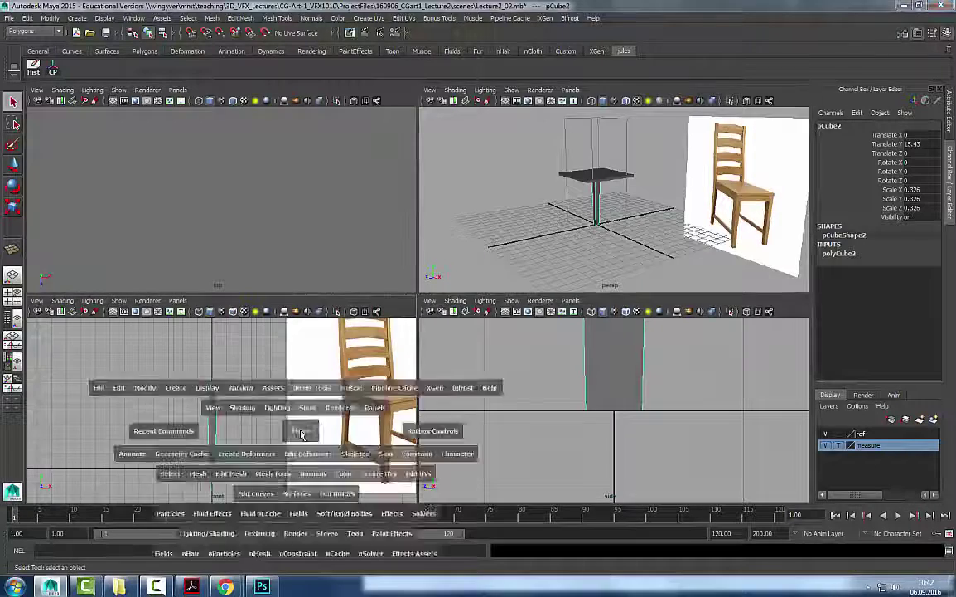
key(space)
scroll(359, 331, down, 2)
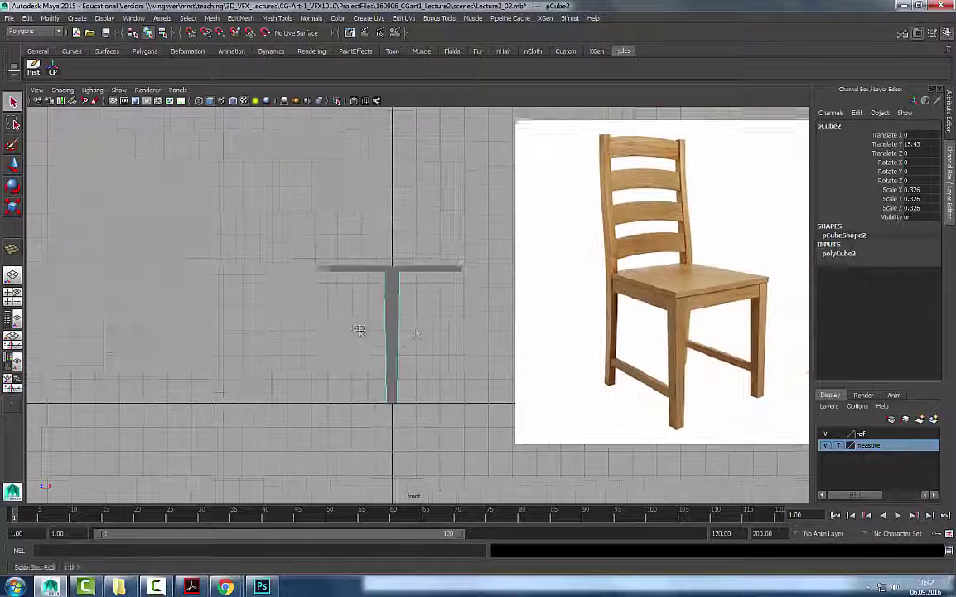
key(w)
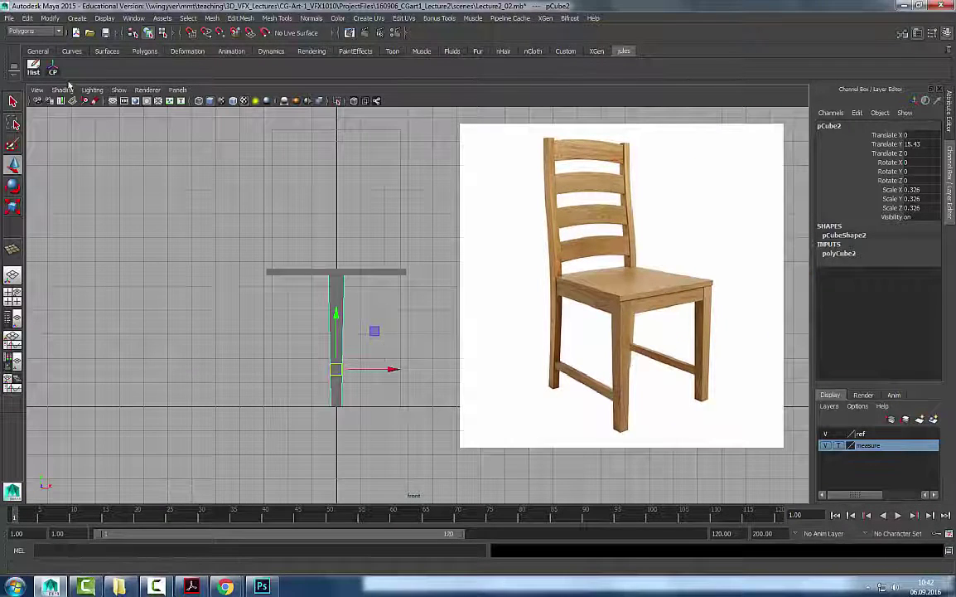
click(53, 72)
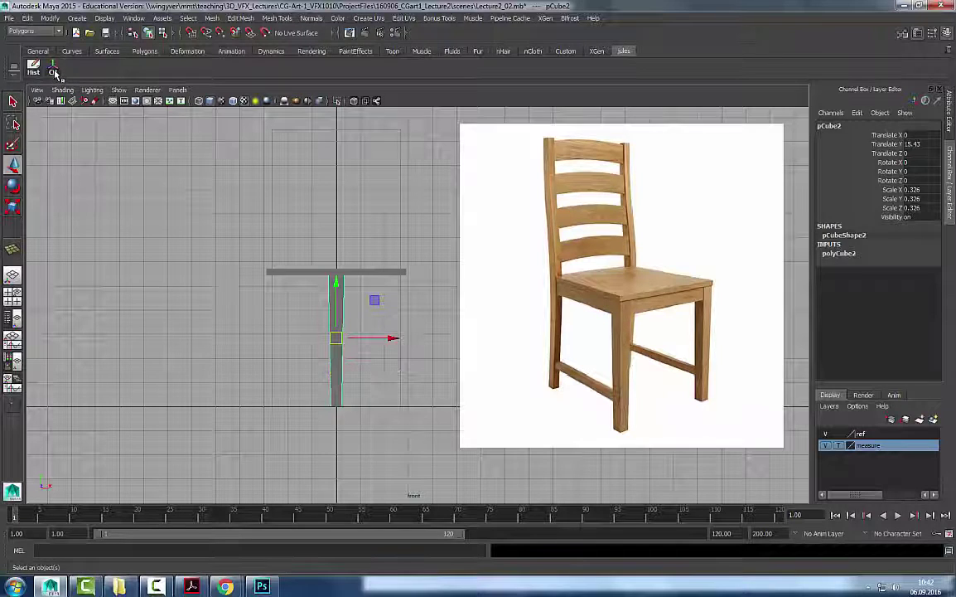
Add the Freeze Transformations command to the custom shelf and freeze the leg's transformations.
click(27, 18)
mouse_move(50, 19)
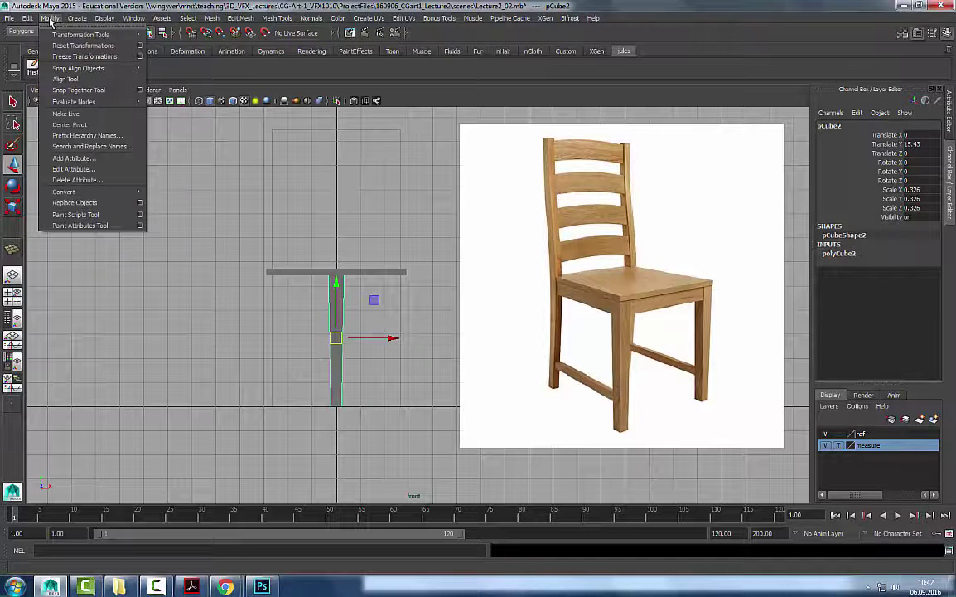
click(95, 57)
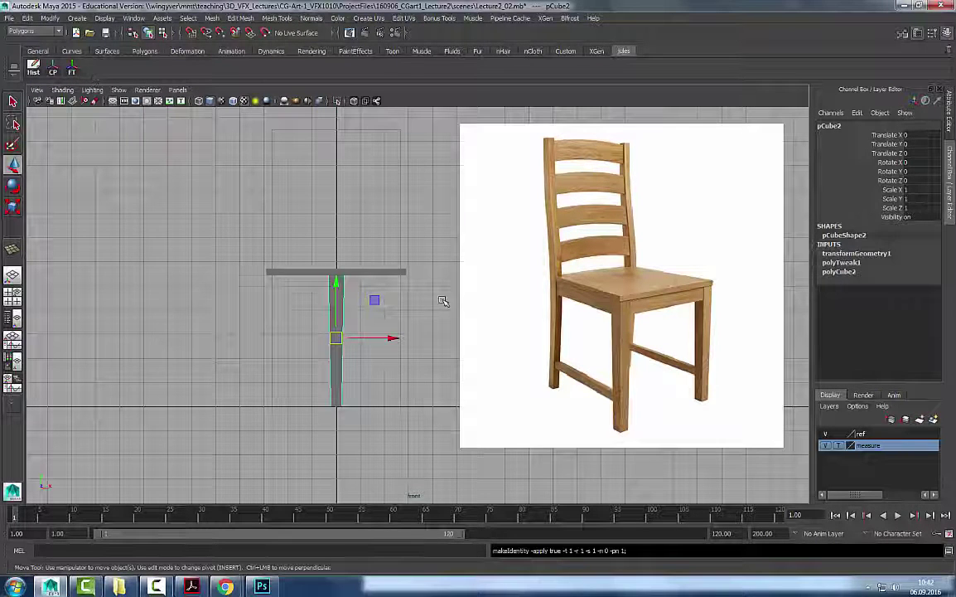
scroll(269, 300, up, 2)
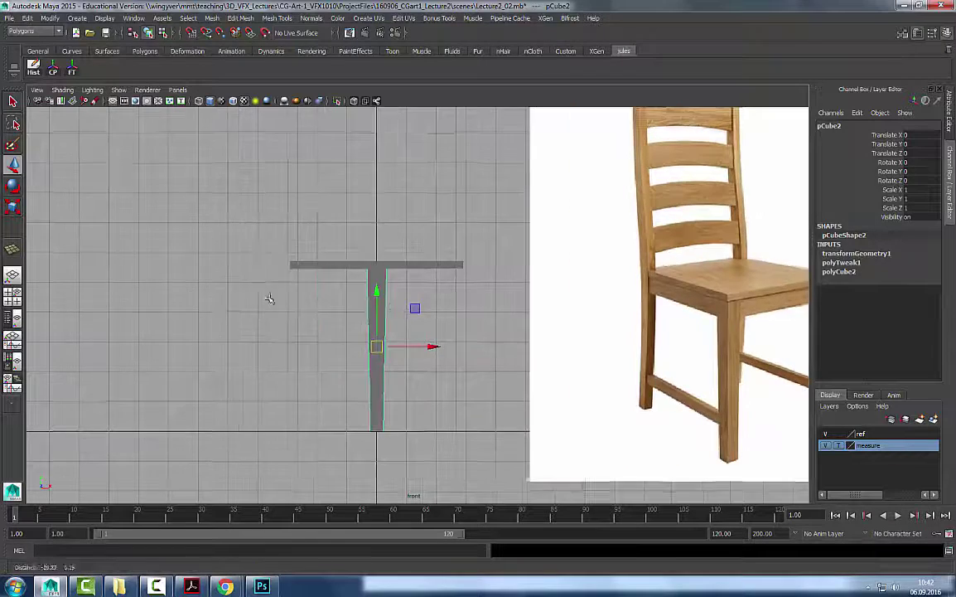
scroll(359, 300, up, 1)
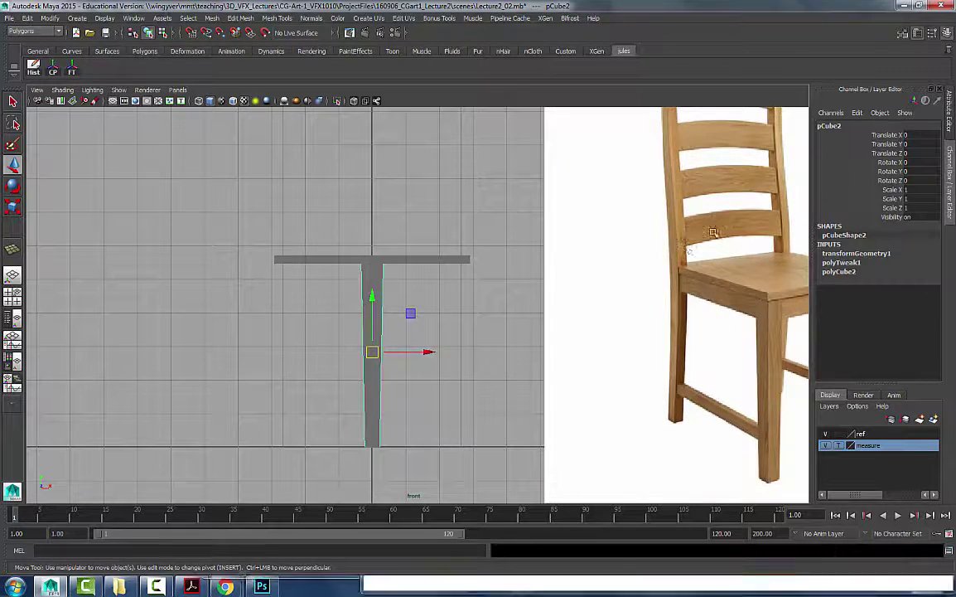
Examine the tapered leg beneath the seat slab in the maximized perspective view.
key(space)
key(space)
key(ctrl+space)
scroll(408, 297, up, 5)
click(457, 280)
mouse_move(456, 280)
alt+mouse_down()
mouse_move(459, 314)
mouse_move(431, 292)
mouse_move(452, 296)
mouse_move(418, 299)
mouse_move(445, 241)
mouse_move(466, 278)
alt+mouse_up()
scroll(430, 292, up, 2)
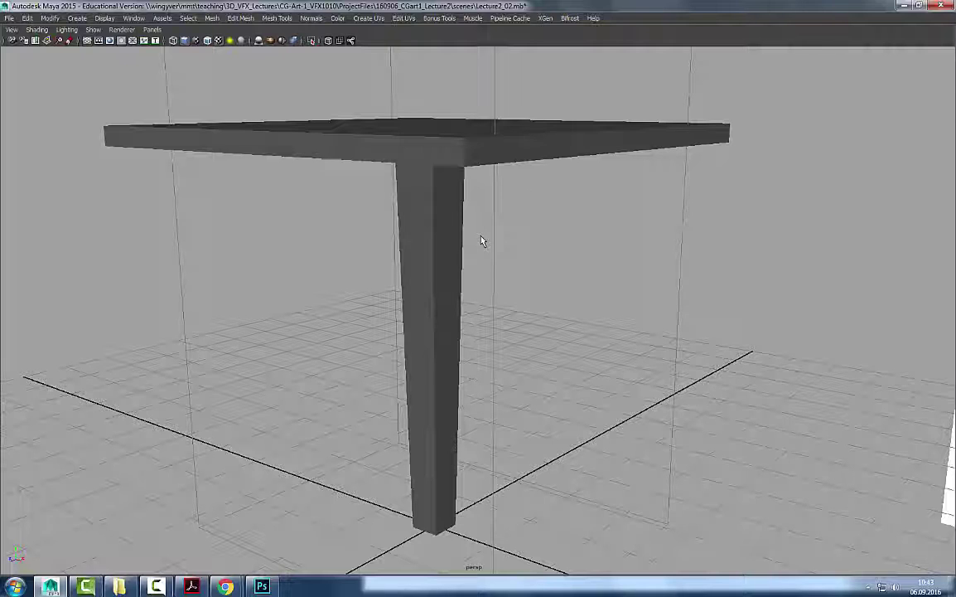
click(450, 263)
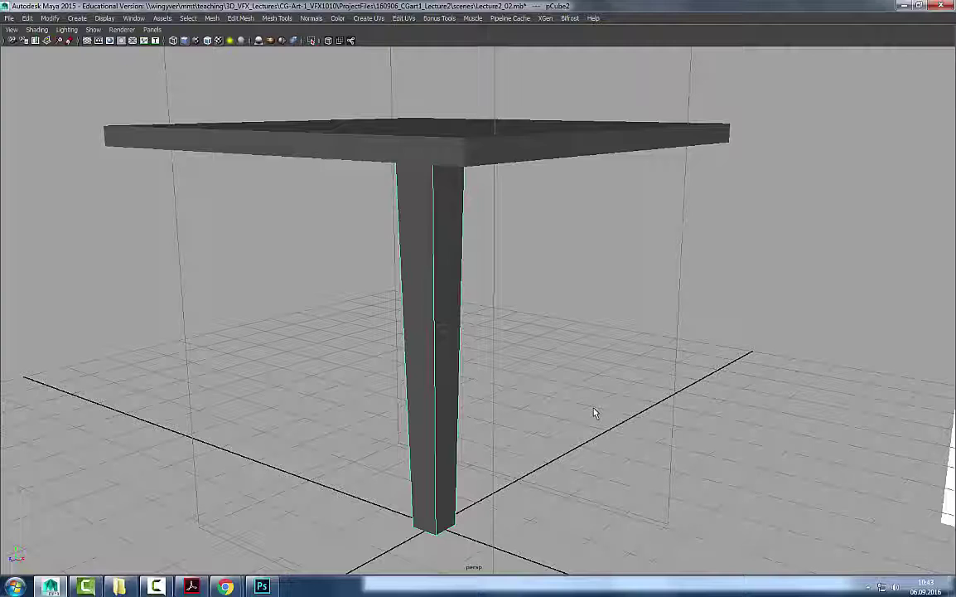
click(594, 412)
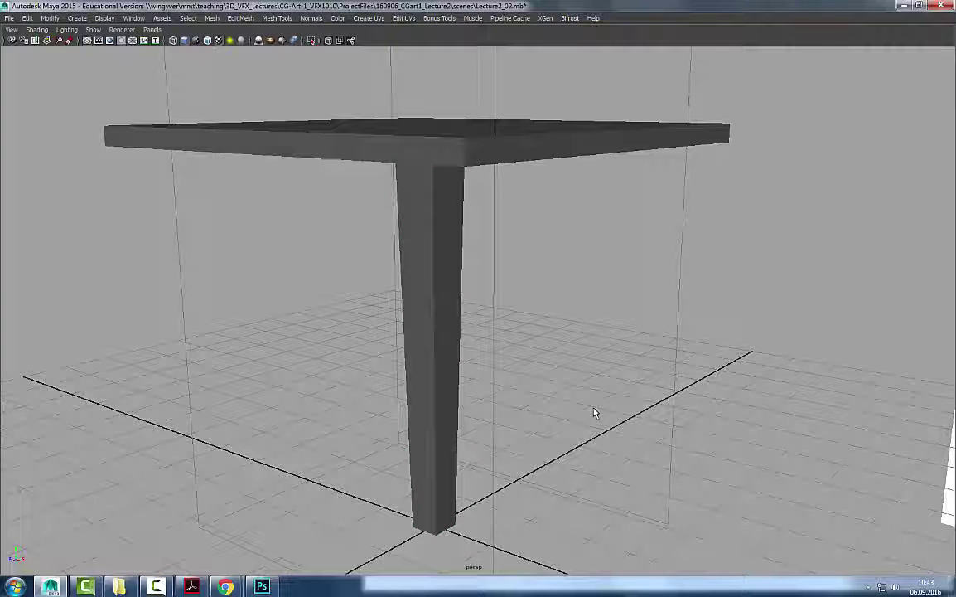
Compare the leg and seat slab with the chair reference image in the perspective view.
scroll(594, 412, down, 5)
scroll(594, 412, down, 2)
click(464, 323)
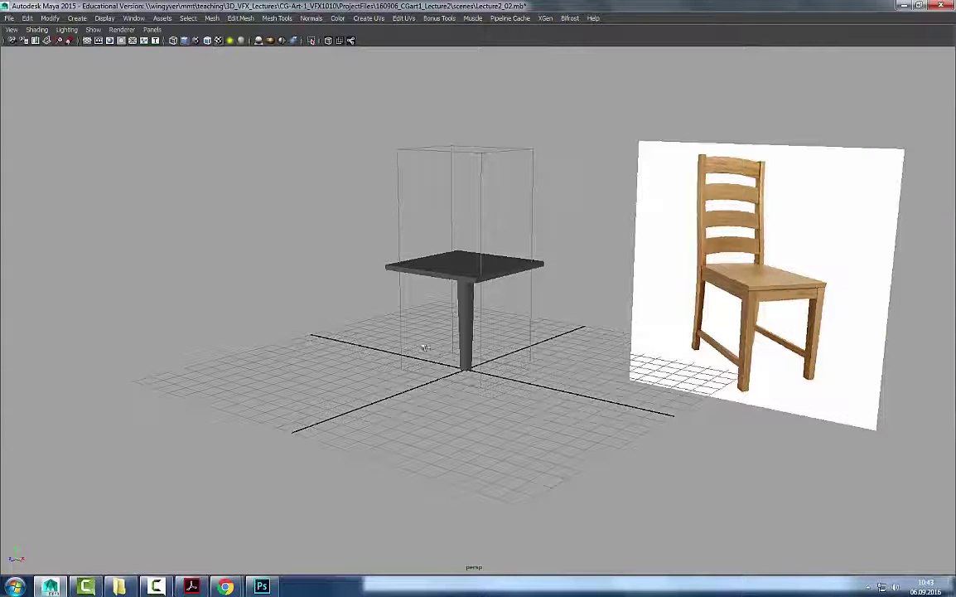
key(f)
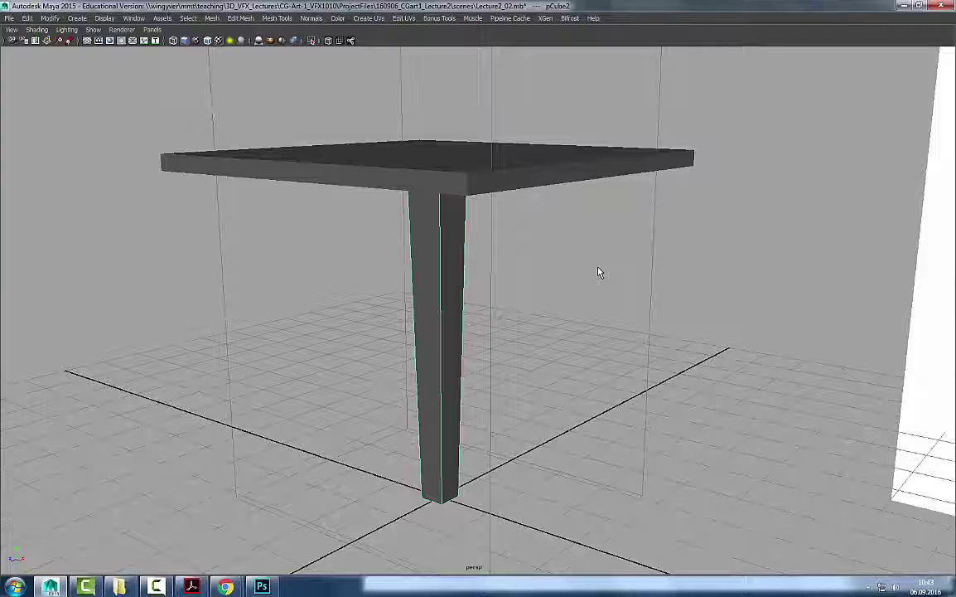
click(534, 344)
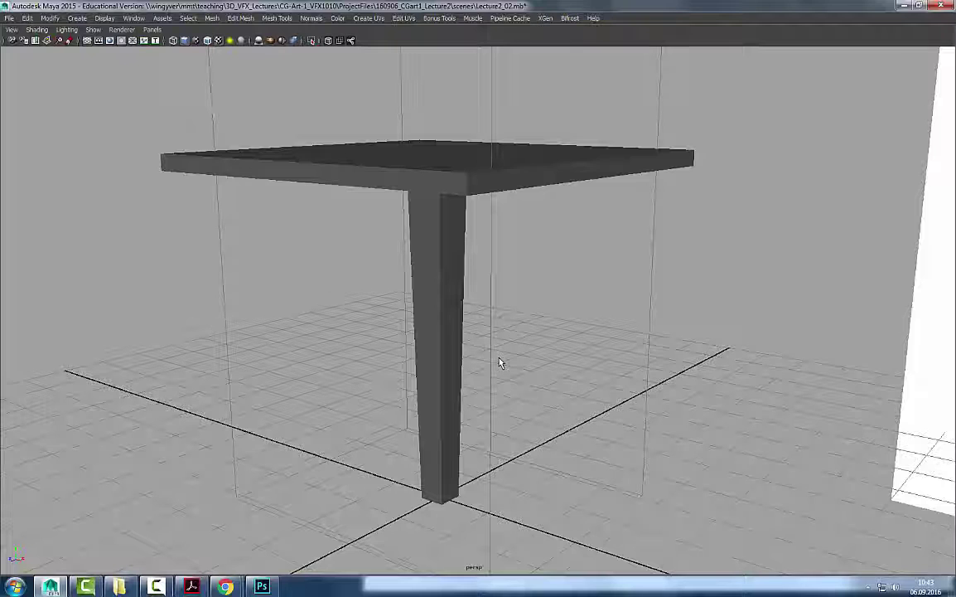
click(434, 380)
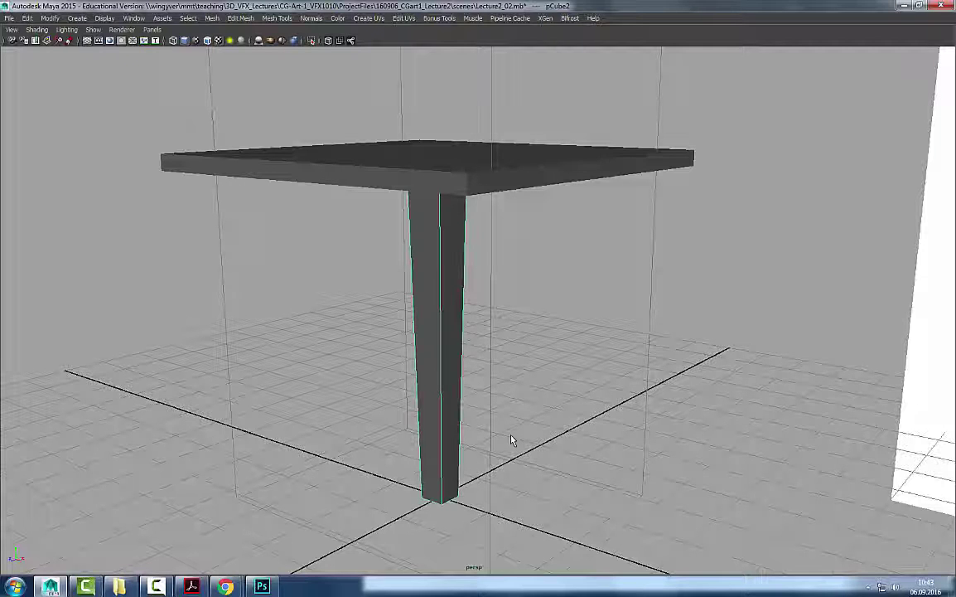
click(578, 405)
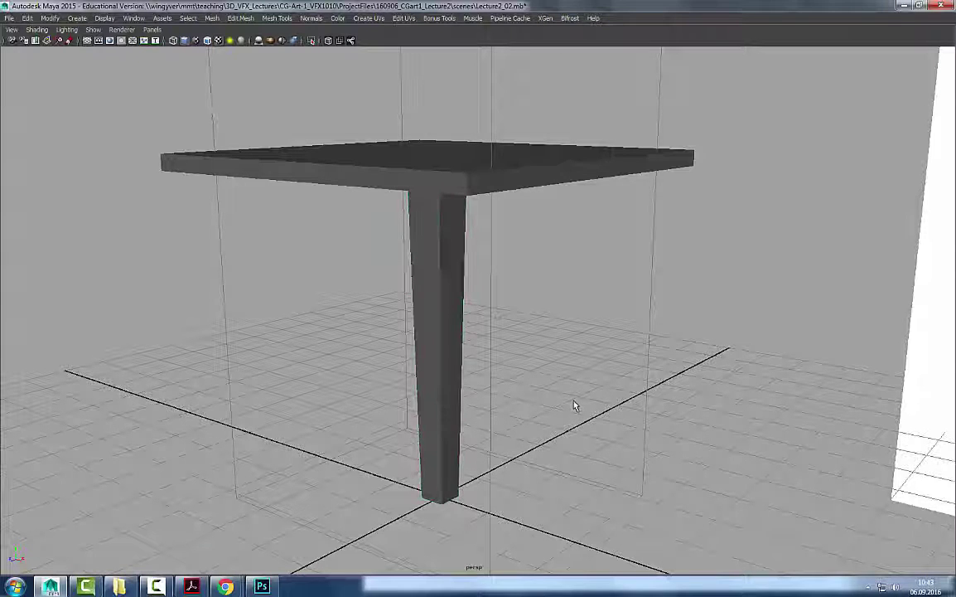
drag(574, 402, 401, 402)
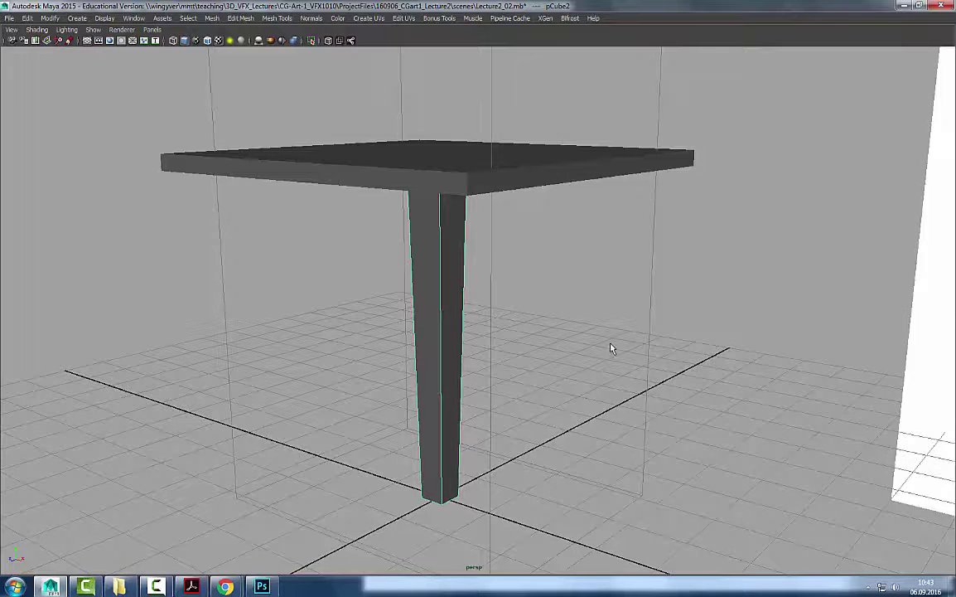
alt+right_drag(611, 348, 531, 322)
alt+middle_drag(531, 322, 472, 305)
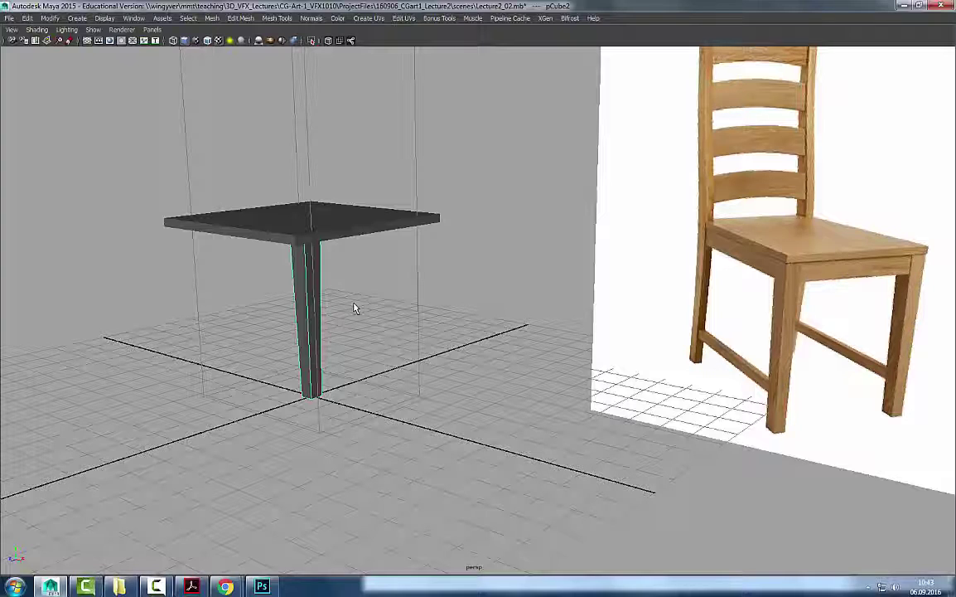
Add the Insert Edge Loop Tool to the custom shelf and start it on the leg in the front view.
key(space)
key(space)
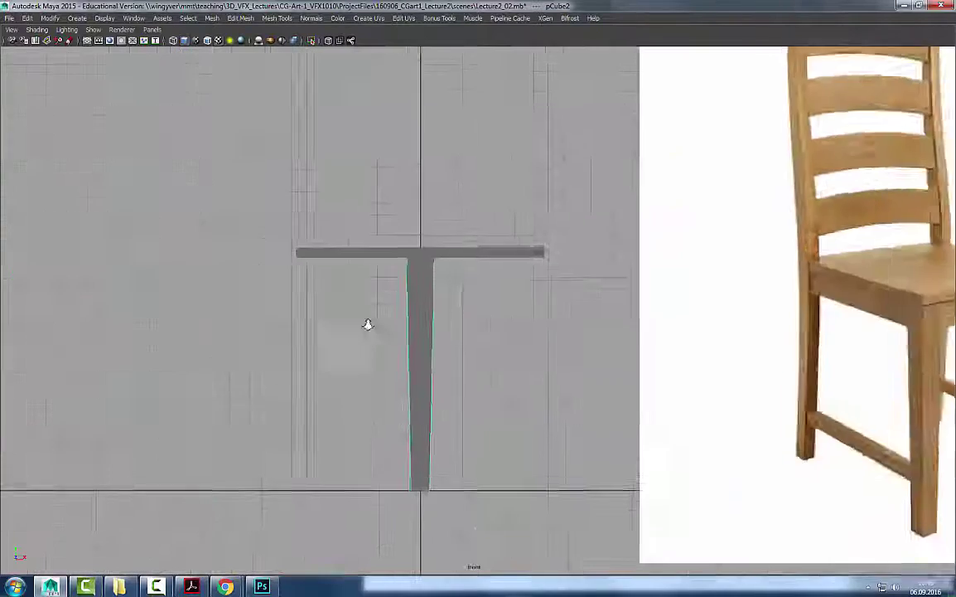
key(ctrl+space)
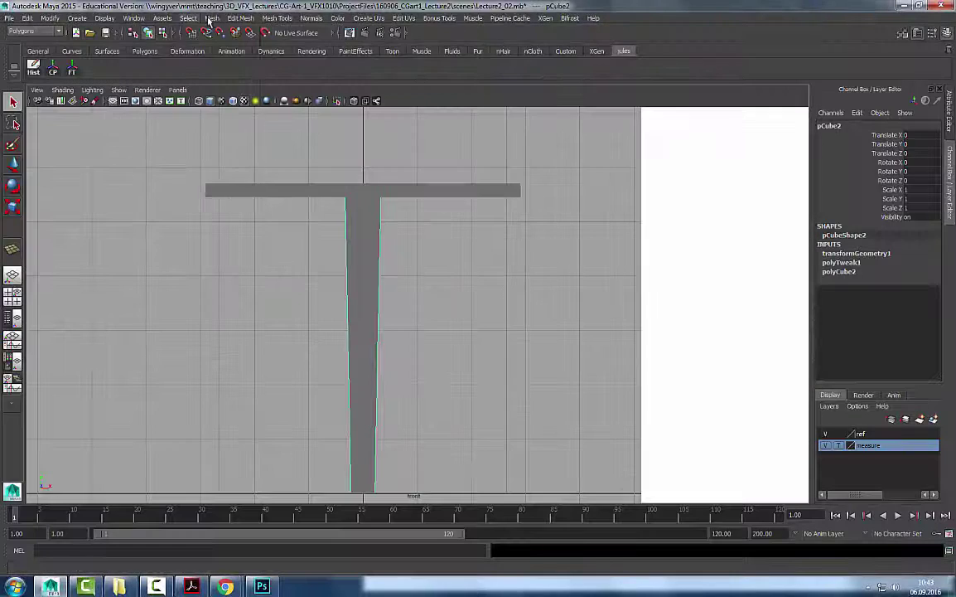
click(240, 18)
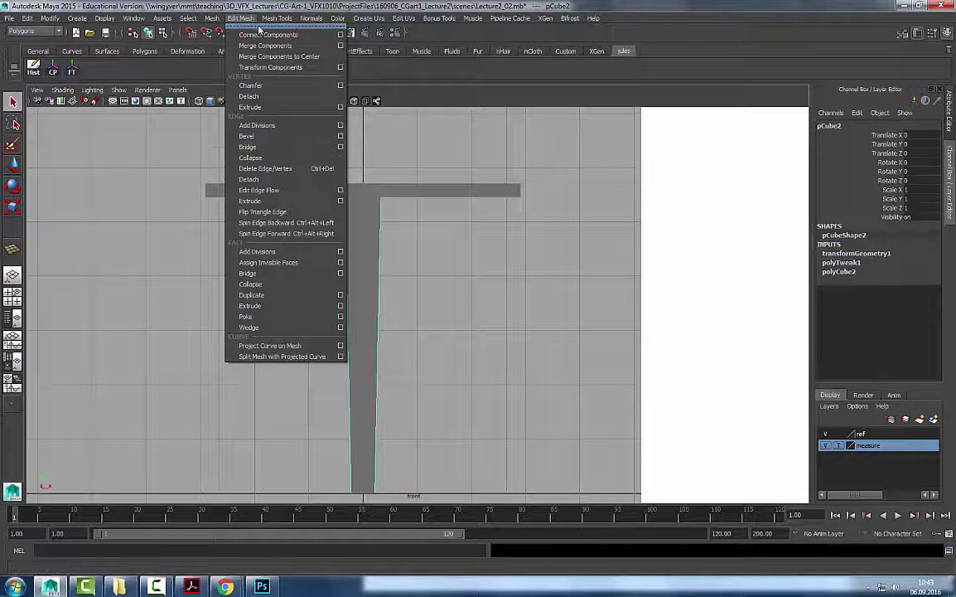
mouse_move(272, 19)
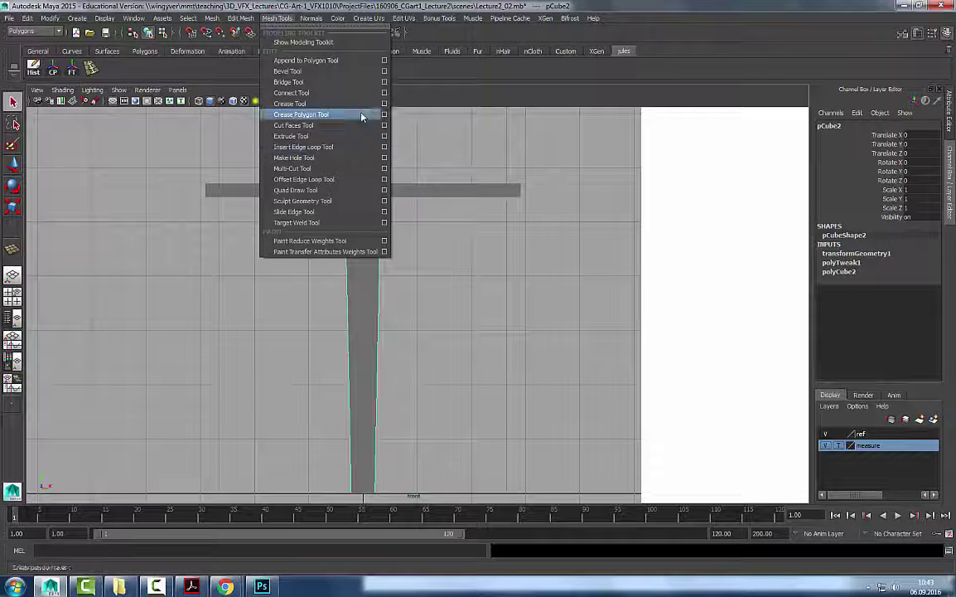
click(290, 103)
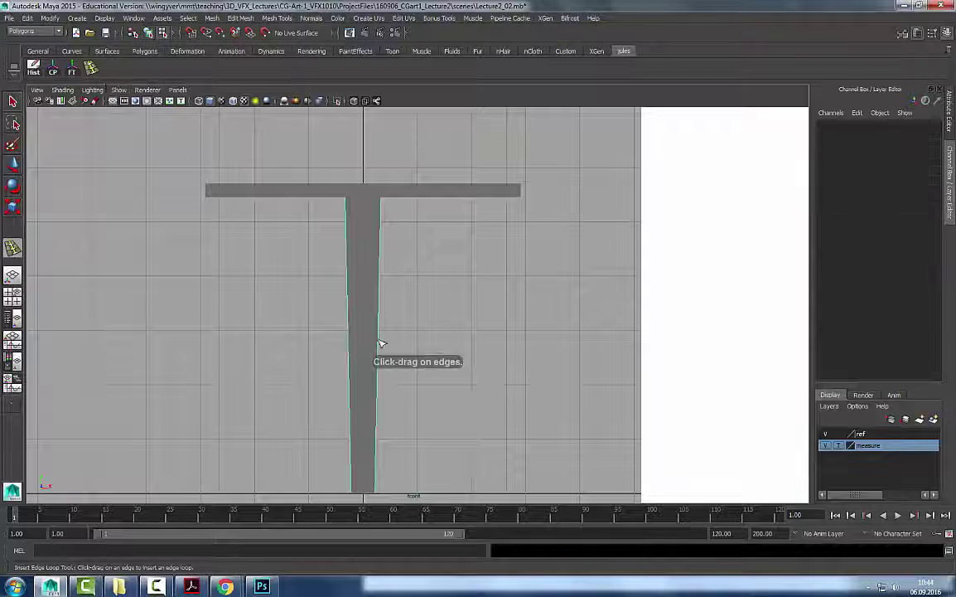
Insert two horizontal edge loops across the leg, one in its lower third and one in its upper half.
click(375, 377)
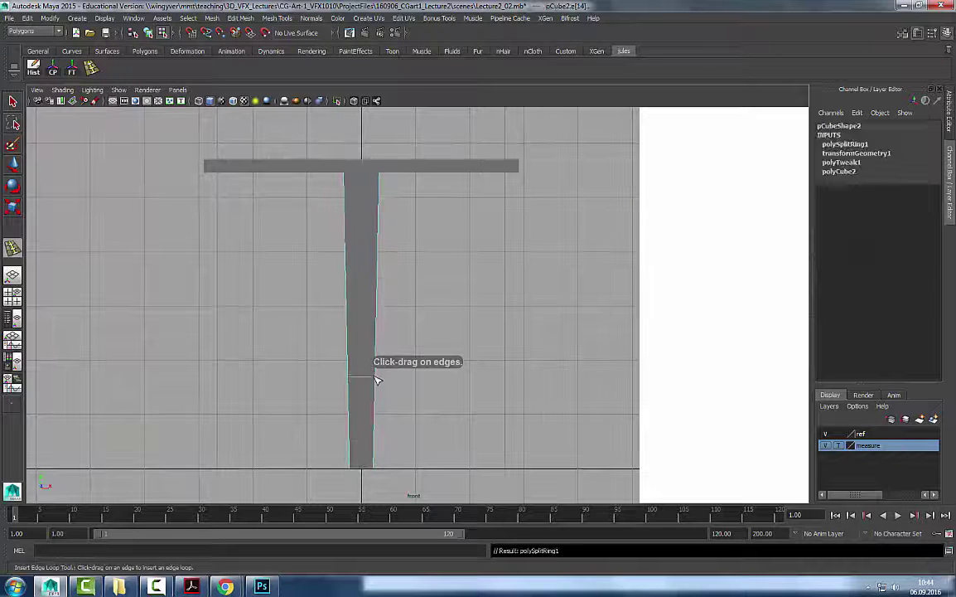
click(374, 273)
key(q)
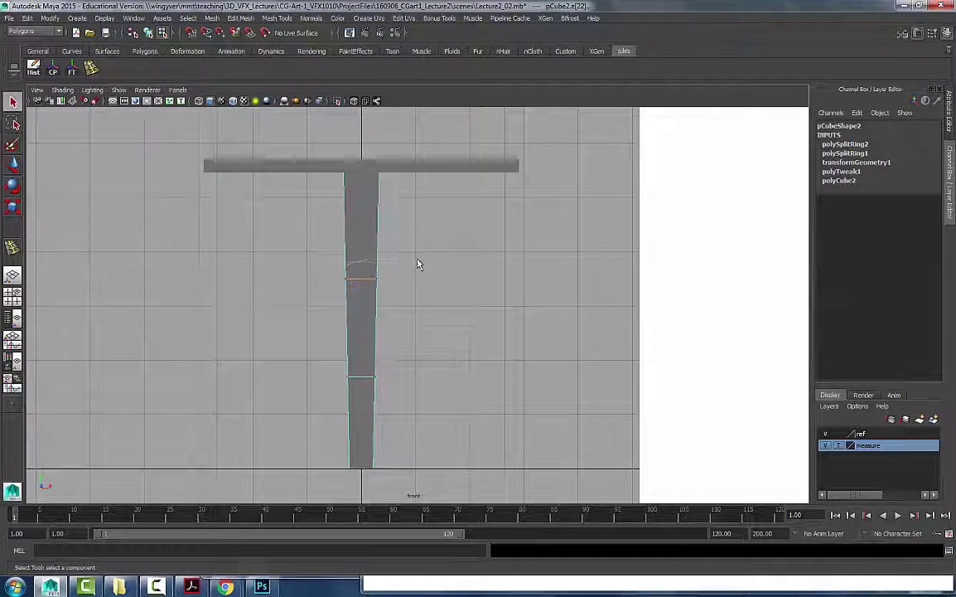
Try narrowing the leg's upper edge loop in X and Z and shifting one of its vertices inward.
key(r)
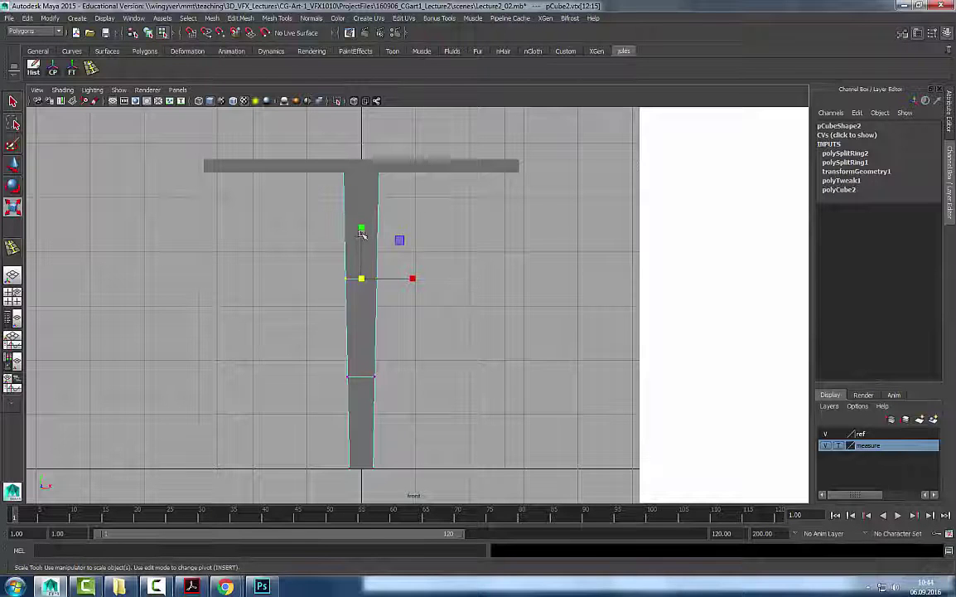
key(z)
ctrl+drag(360, 229, 362, 234)
drag(407, 350, 337, 392)
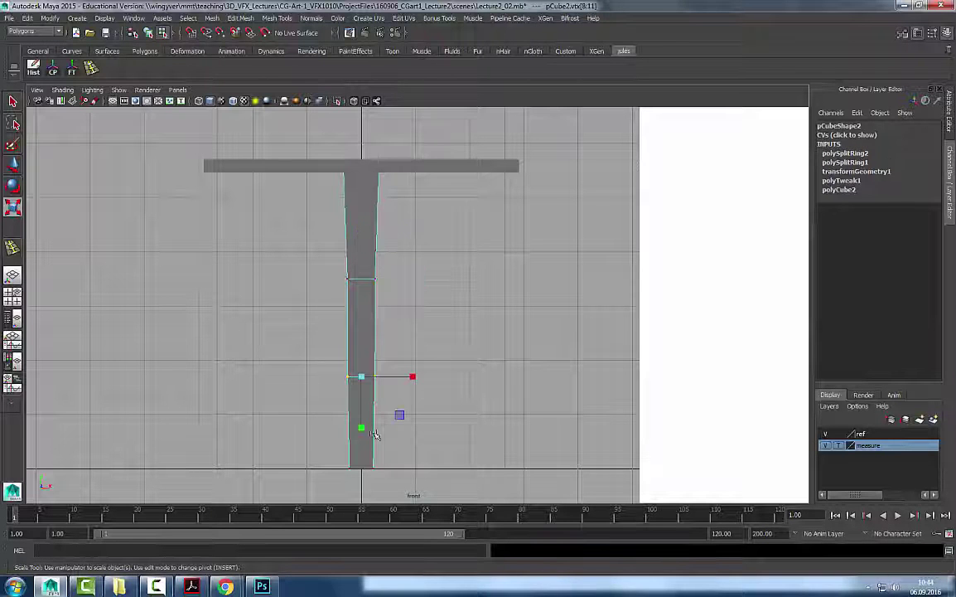
key(z)
key(shift+z)
drag(361, 425, 360, 416)
key(z)
drag(404, 267, 386, 280)
key(w)
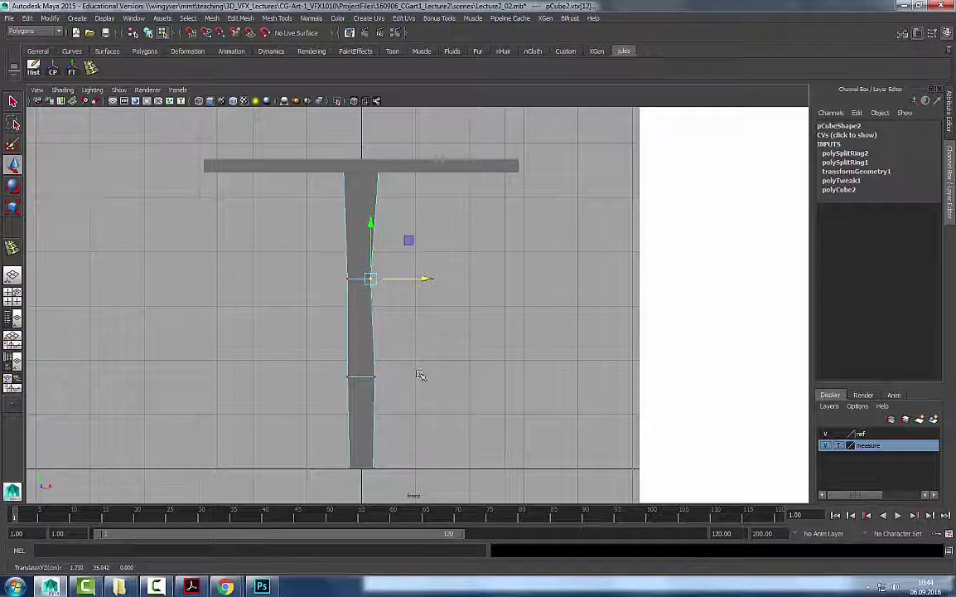
Undo the vertex edits and both edge loops on the leg and return to the perspective view.
key(z)
key(z)
key(z)
key(z)
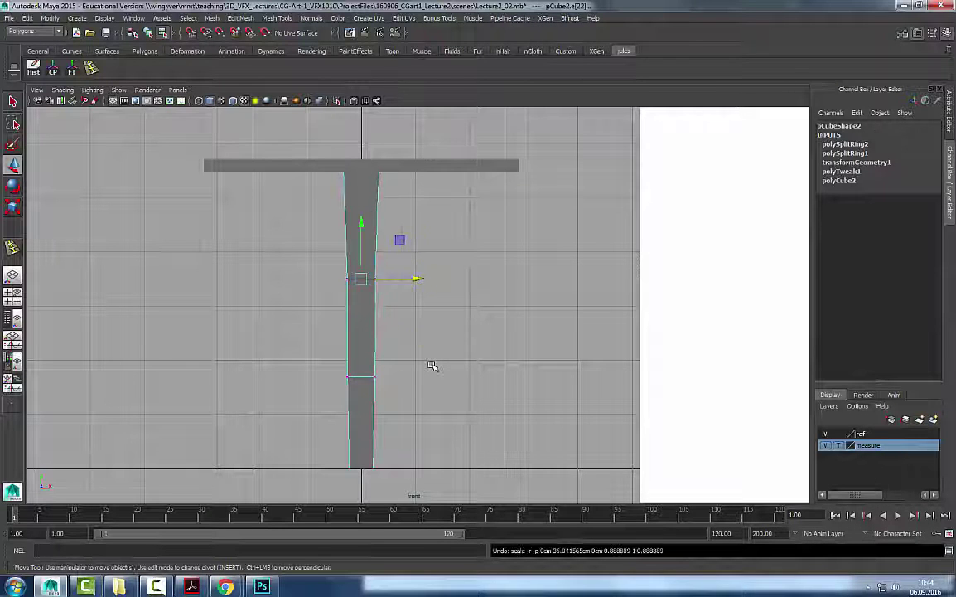
key(z)
key(q)
click(401, 260)
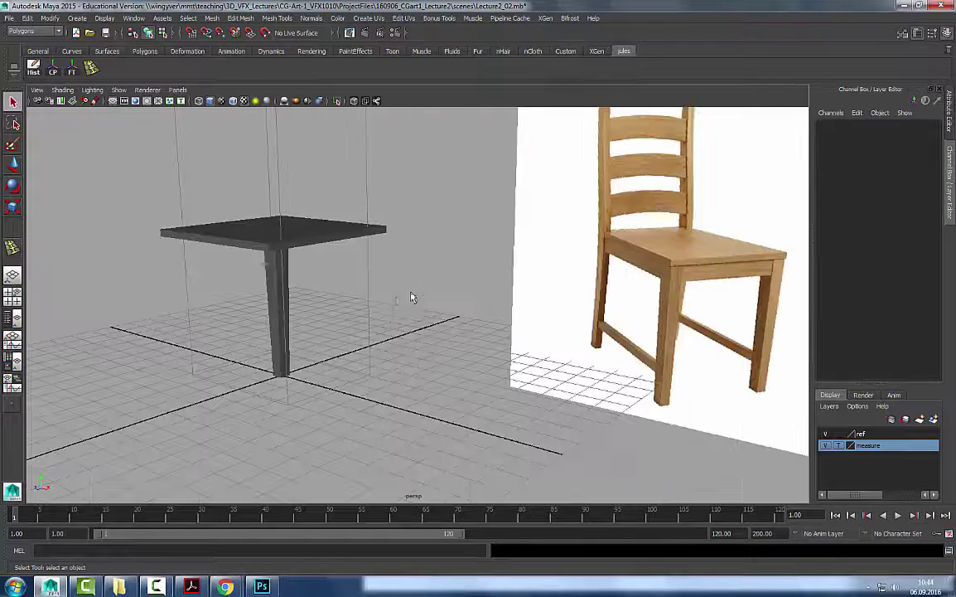
Select the chair leg in the perspective view and delete its construction history.
click(278, 309)
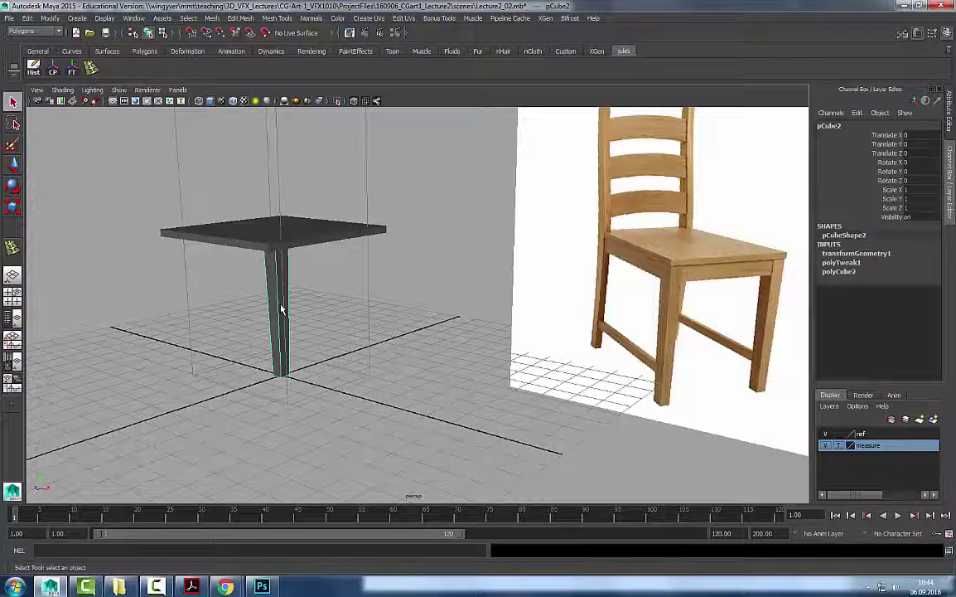
key(g)
key(q)
click(278, 332)
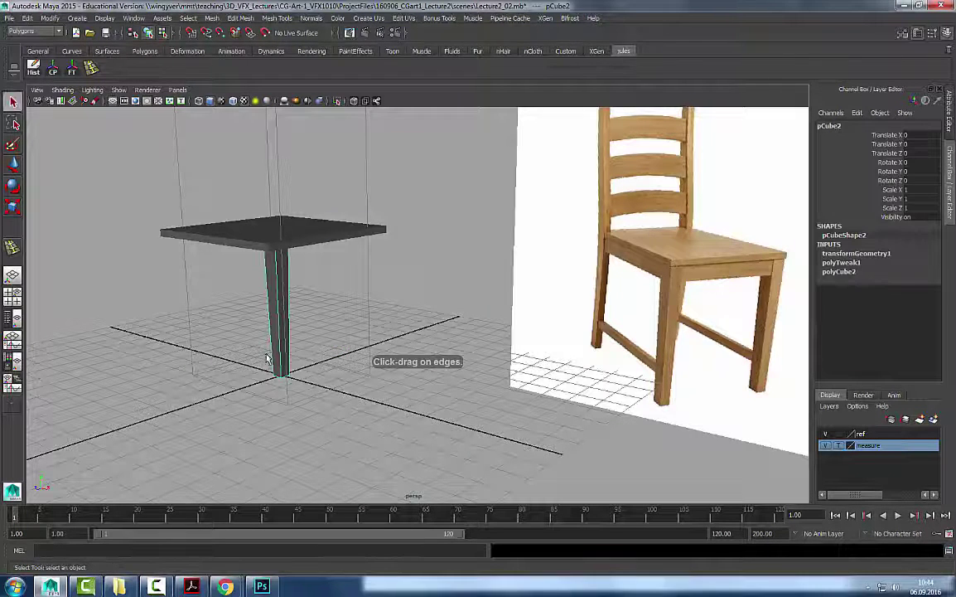
key(f)
alt+right_drag(326, 358, 369, 232)
click(455, 299)
click(369, 331)
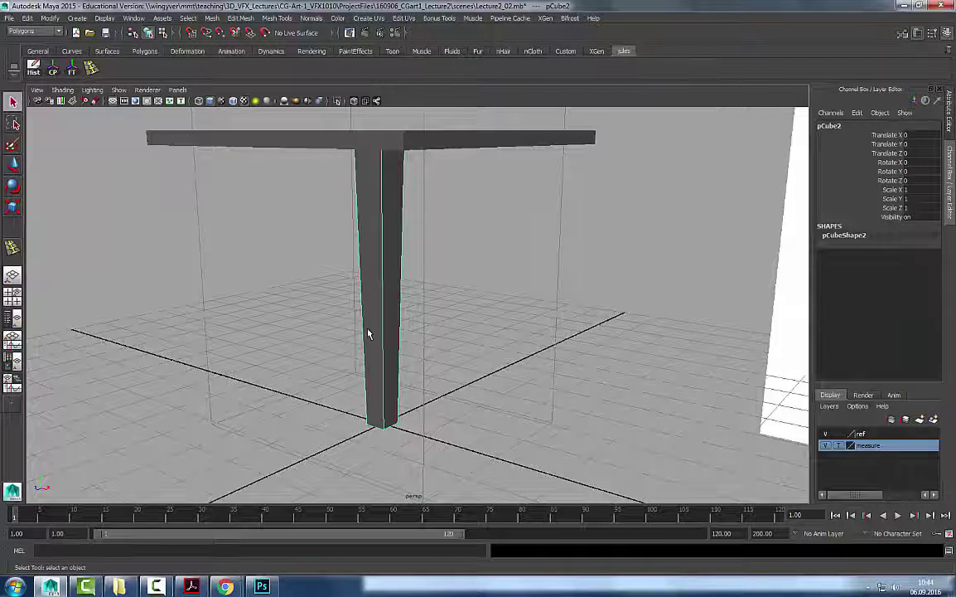
Examine the leg's corners and the area where it meets the underside of the seat slab.
click(508, 281)
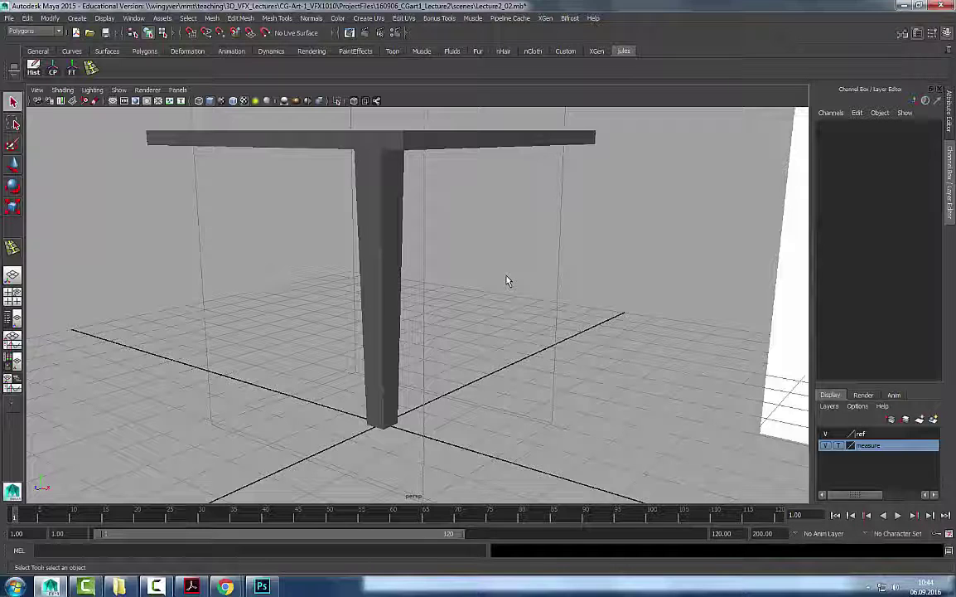
click(382, 274)
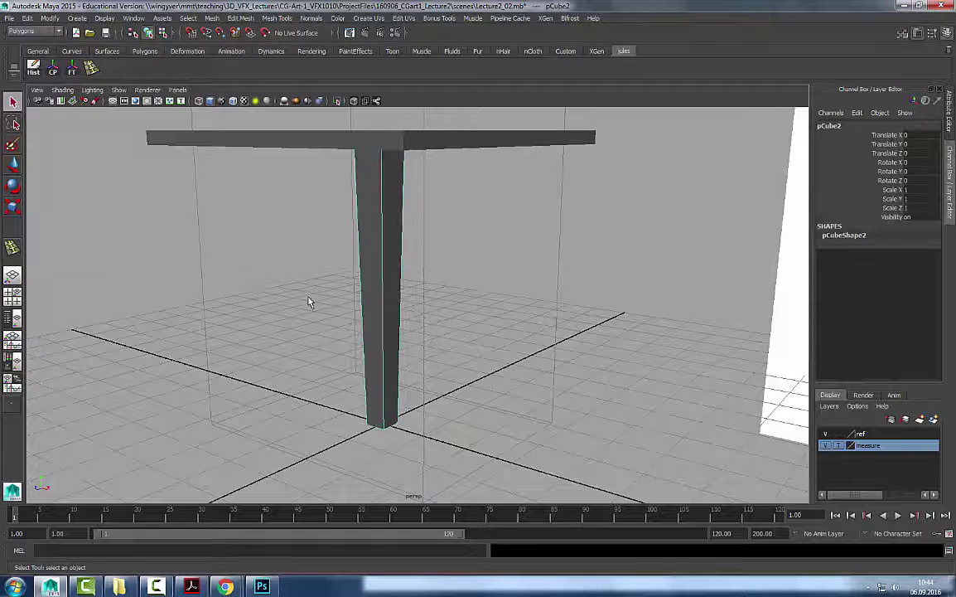
scroll(309, 301, up, 2)
scroll(309, 301, down, 2)
click(491, 286)
click(380, 288)
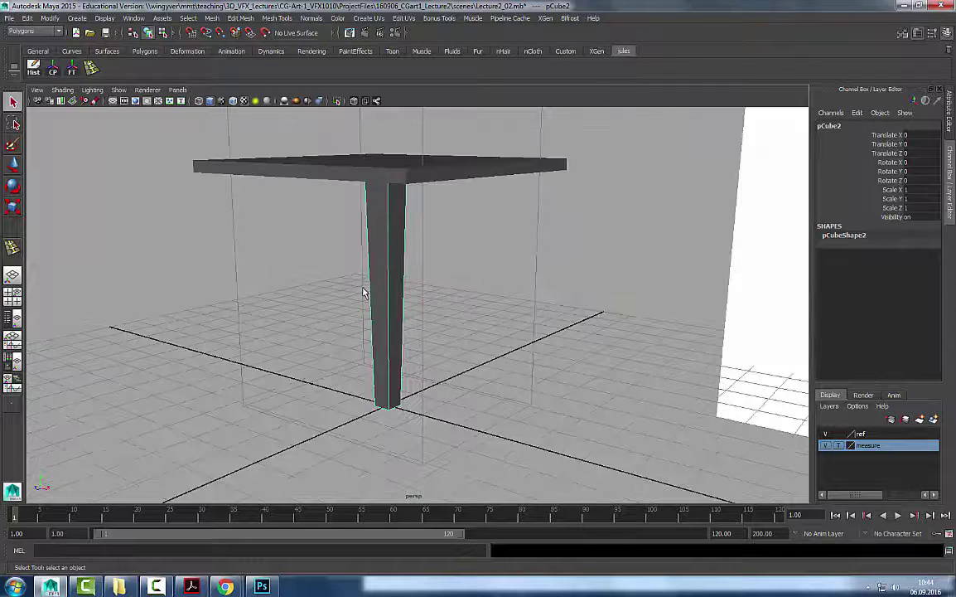
alt+middle_drag(344, 281, 363, 313)
alt+right_drag(361, 309, 513, 364)
alt+middle_drag(514, 365, 532, 297)
click(532, 298)
click(429, 179)
click(461, 181)
click(431, 184)
Select the leg's front vertical corner edge in edge component mode.
alt+drag(438, 224, 439, 259)
right_drag(439, 258, 439, 234)
click(438, 242)
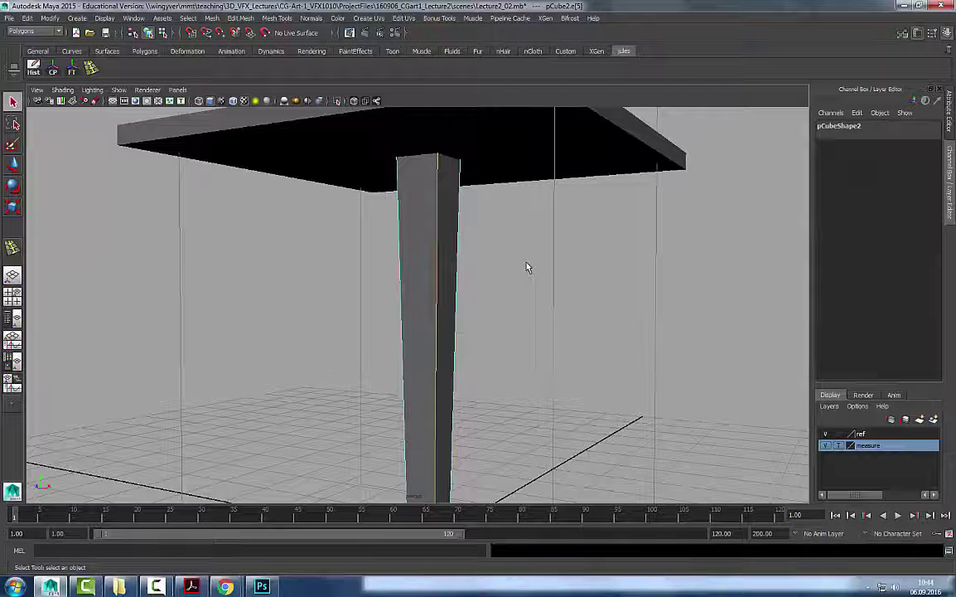
click(494, 240)
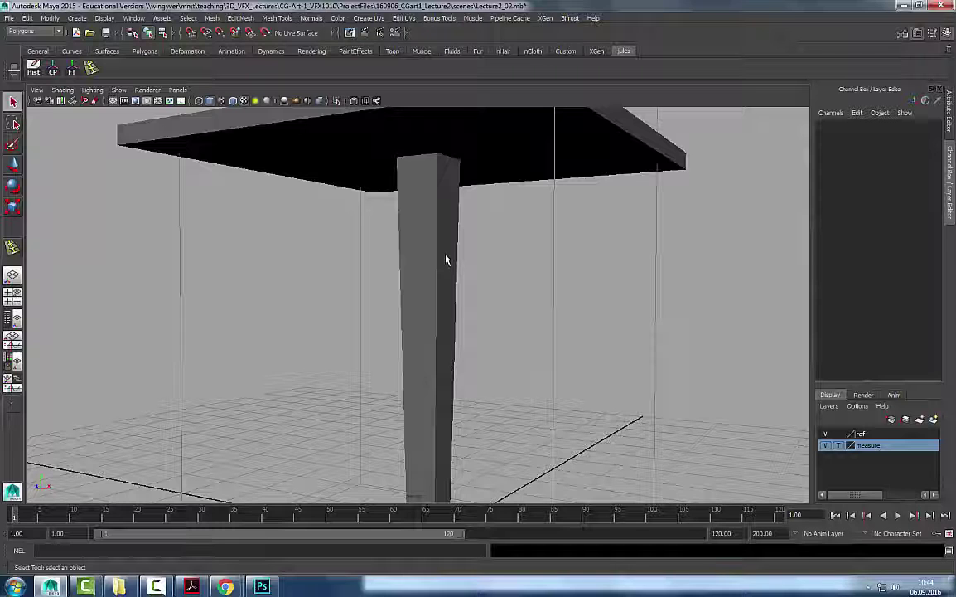
click(441, 237)
scroll(475, 277, up, 2)
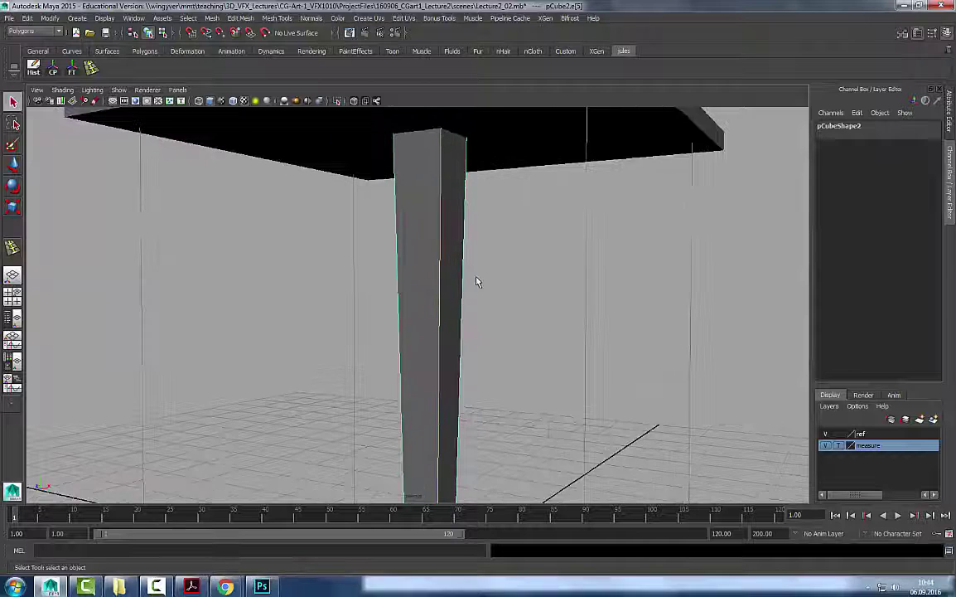
Inspect the leg's vertical corner edge up close and switch the leg back to object selection.
scroll(477, 281, down, 3)
alt+drag(598, 308, 382, 313)
scroll(762, 301, up, 5)
scroll(382, 312, down, 2)
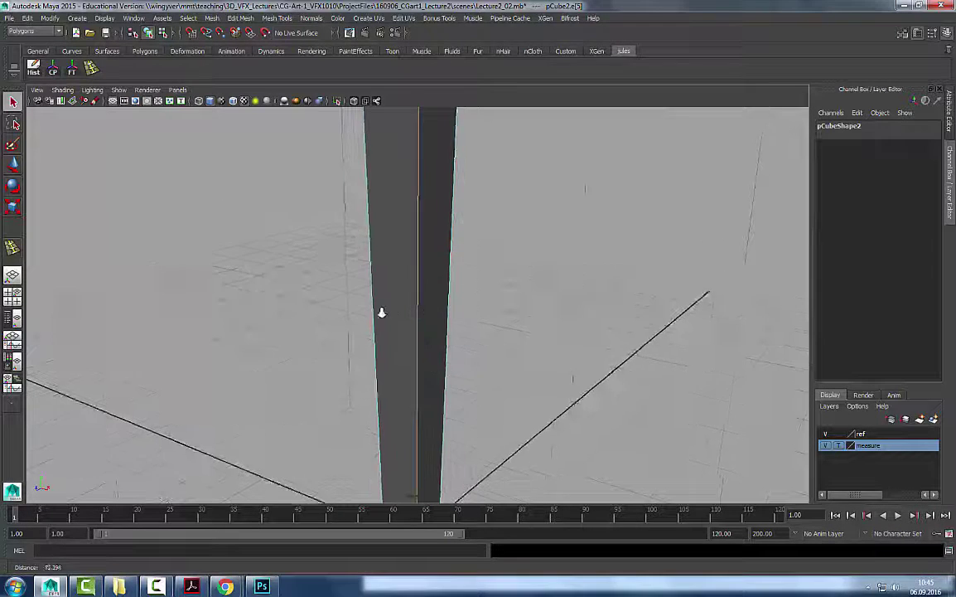
key(F8)
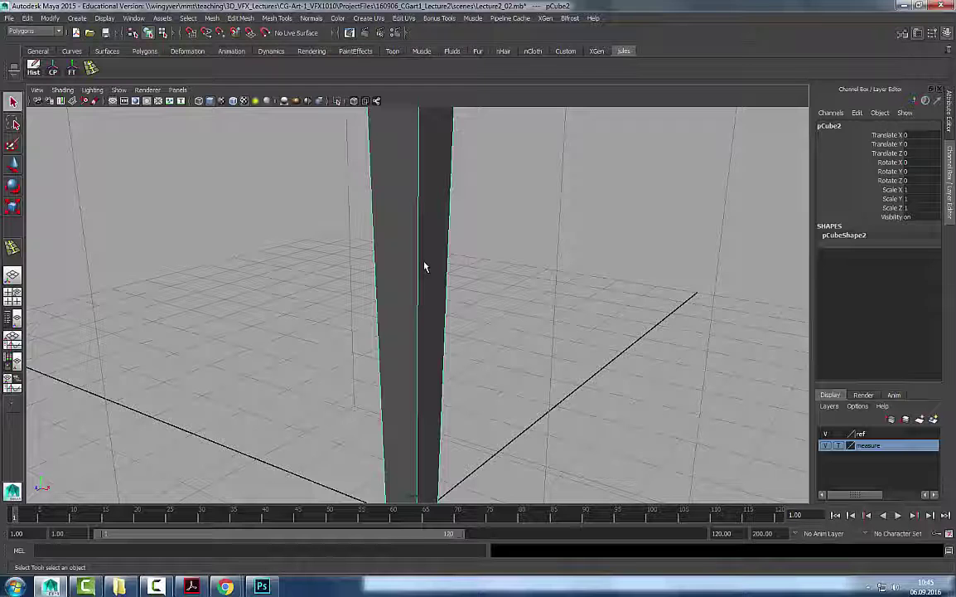
click(506, 258)
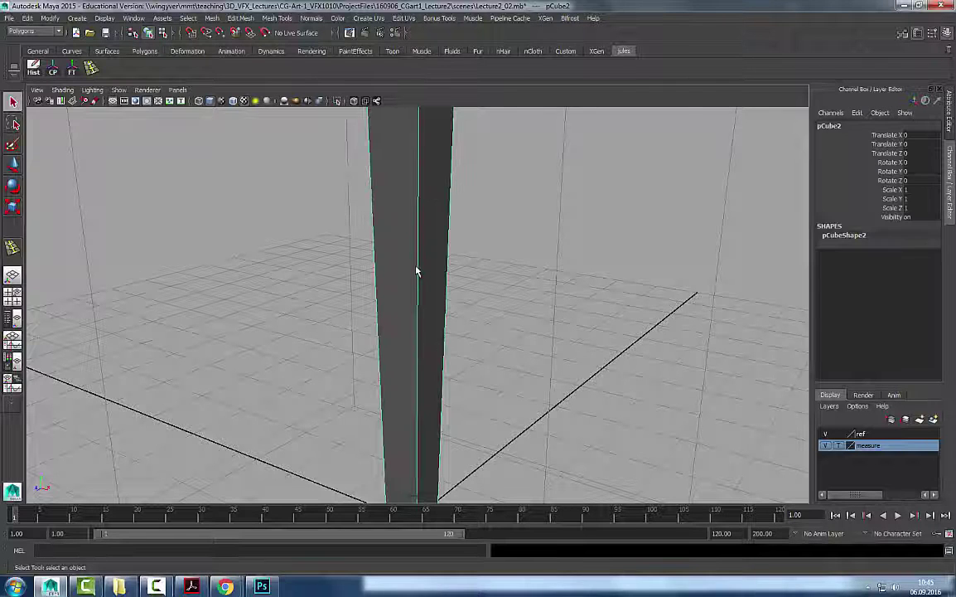
alt+drag(467, 259, 455, 299)
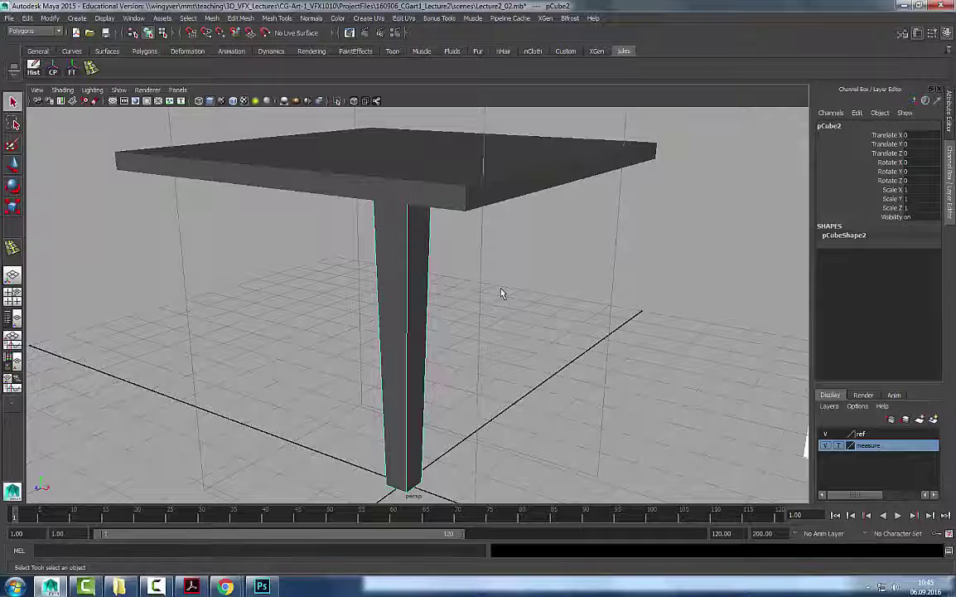
Isolate the tapered leg in the perspective view and clear the selection.
click(581, 325)
alt+drag(580, 325, 405, 316)
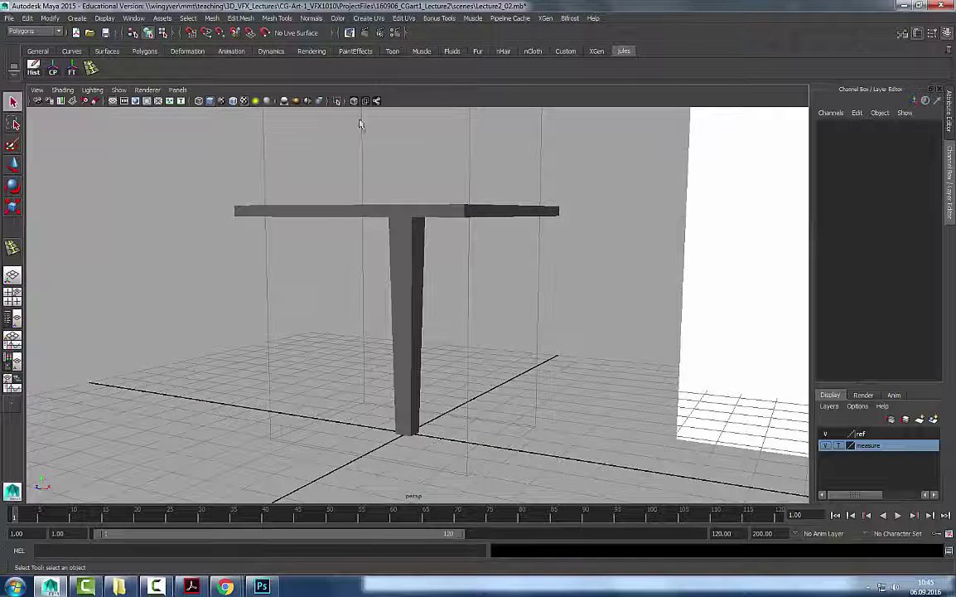
drag(360, 124, 537, 338)
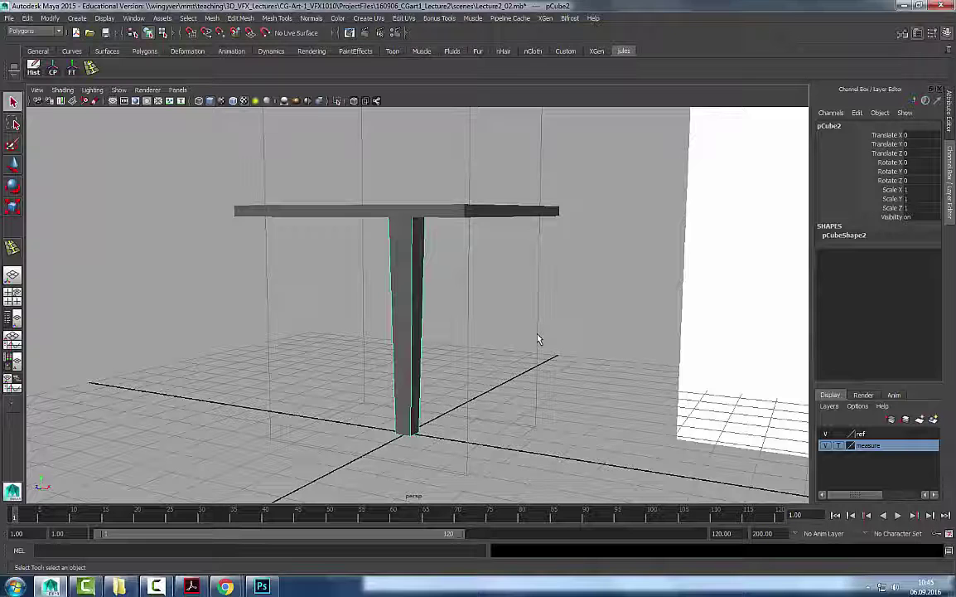
click(431, 260)
click(393, 321)
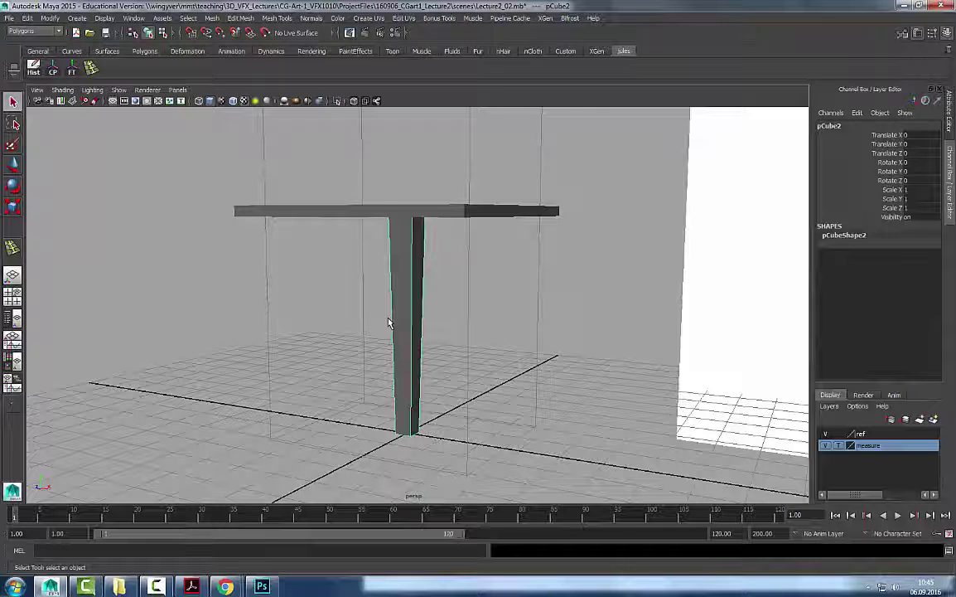
key(ctrl+1)
click(533, 293)
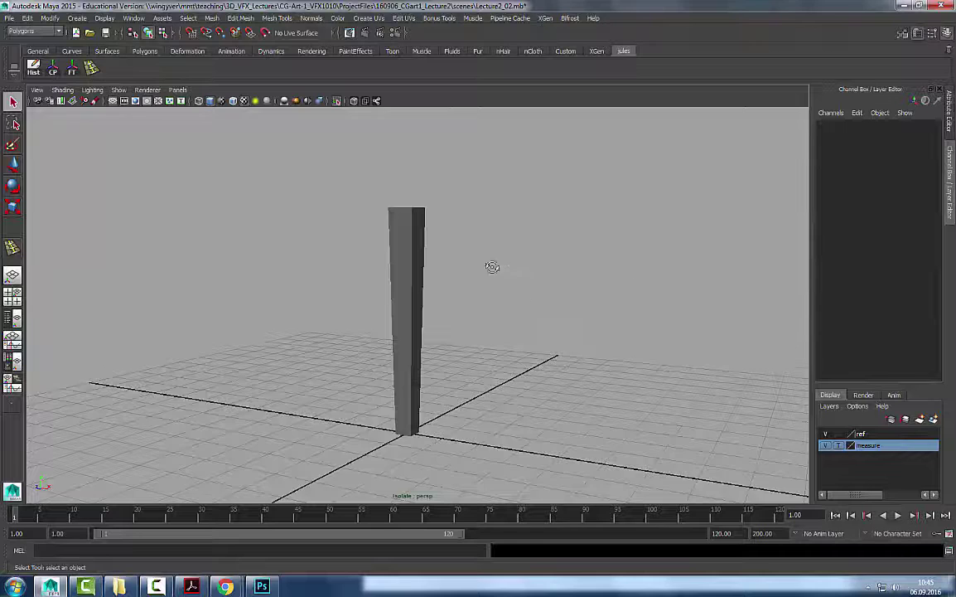
Inspect the isolated leg and exit isolation to bring the seat slab and reference image back.
alt+drag(490, 266, 485, 263)
drag(308, 338, 670, 411)
click(566, 310)
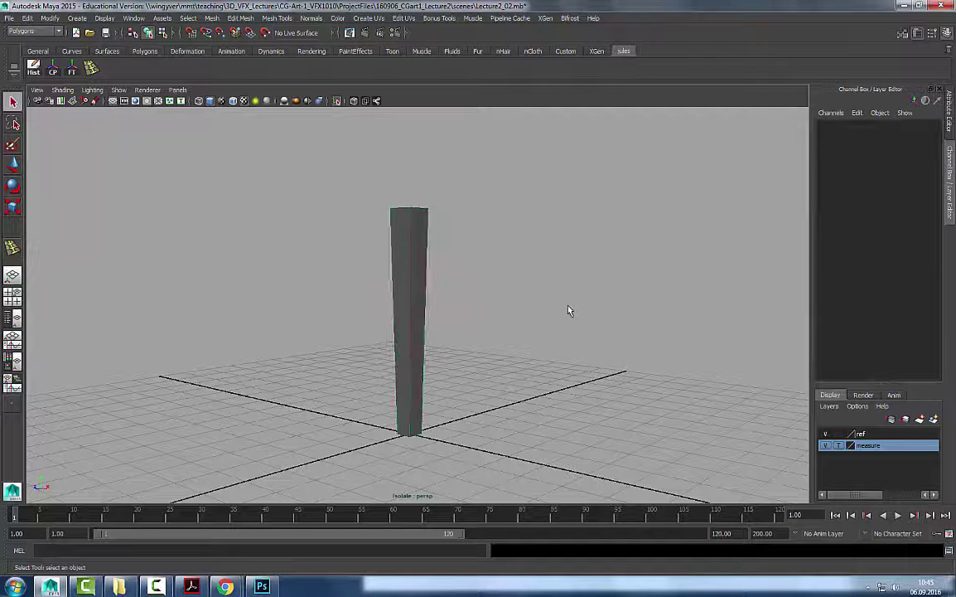
alt+drag(567, 311, 564, 292)
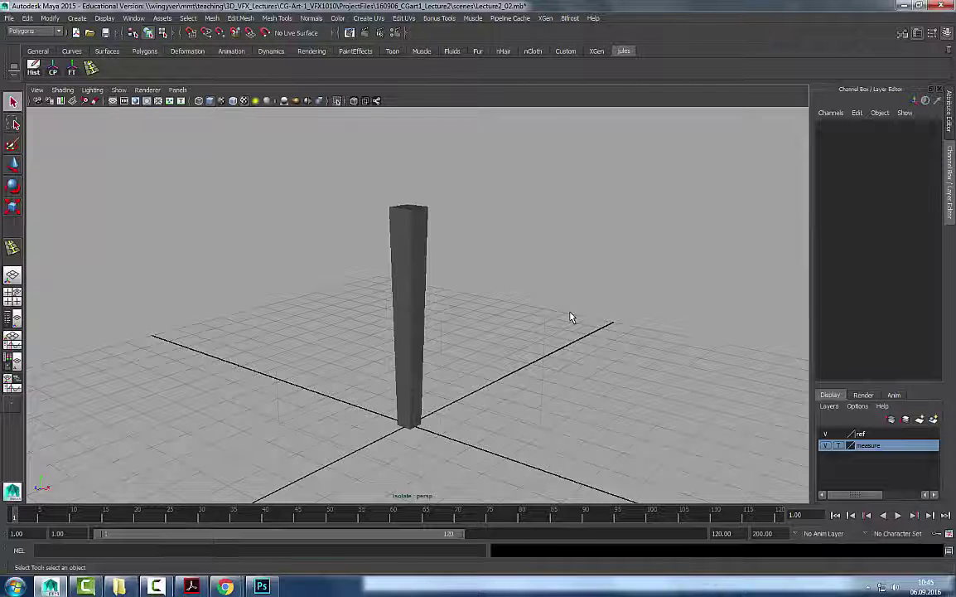
key(ctrl+1)
alt+drag(570, 317, 553, 322)
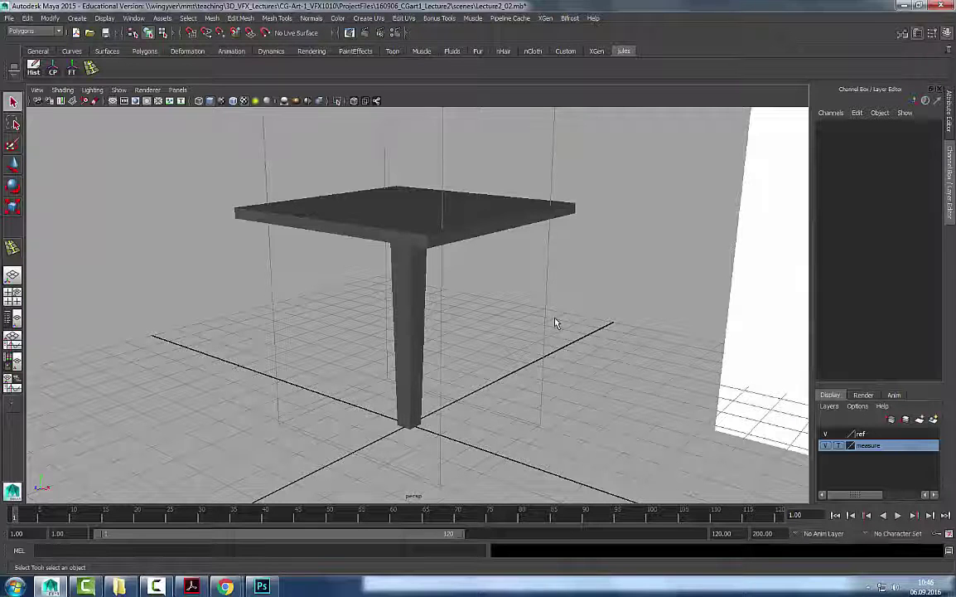
alt+drag(405, 330, 440, 325)
Isolate the leg again in the perspective view, keeping it selected for editing.
click(414, 385)
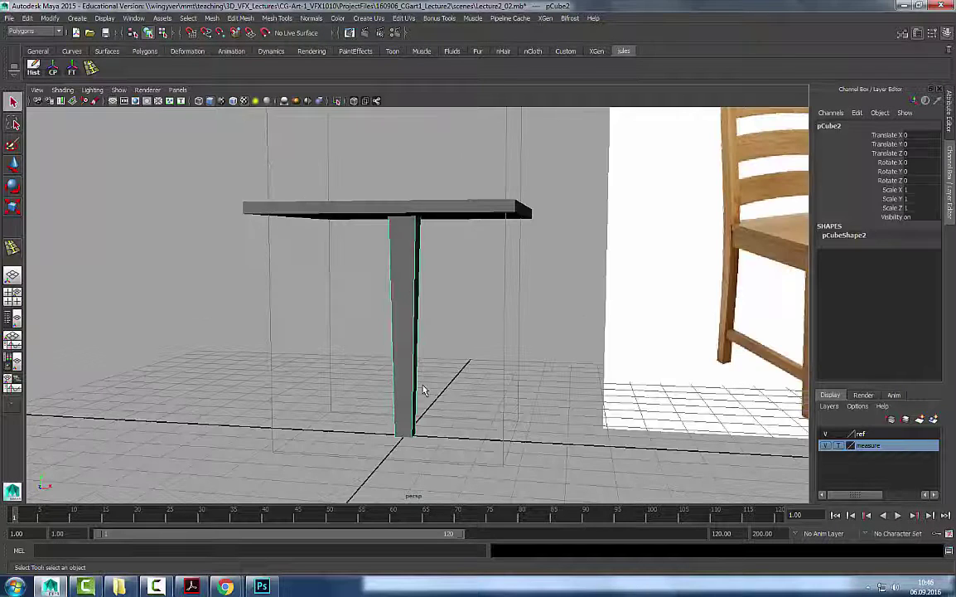
key(ctrl+1)
click(501, 274)
scroll(522, 222, up, 5)
click(415, 286)
mouse_move(463, 286)
alt+mouse_down()
mouse_move(405, 305)
mouse_move(467, 267)
mouse_move(420, 294)
mouse_move(445, 283)
alt+mouse_up()
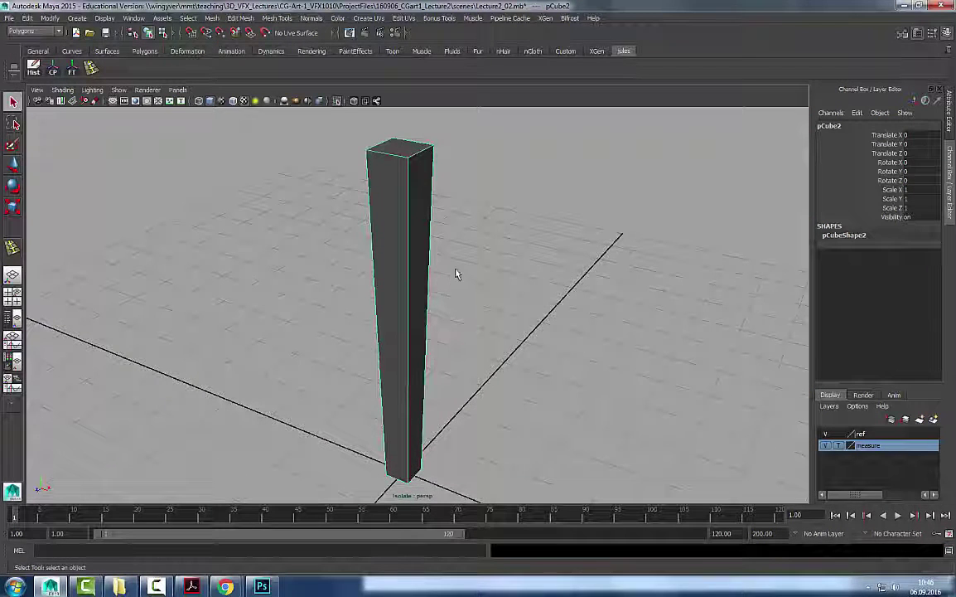
click(245, 19)
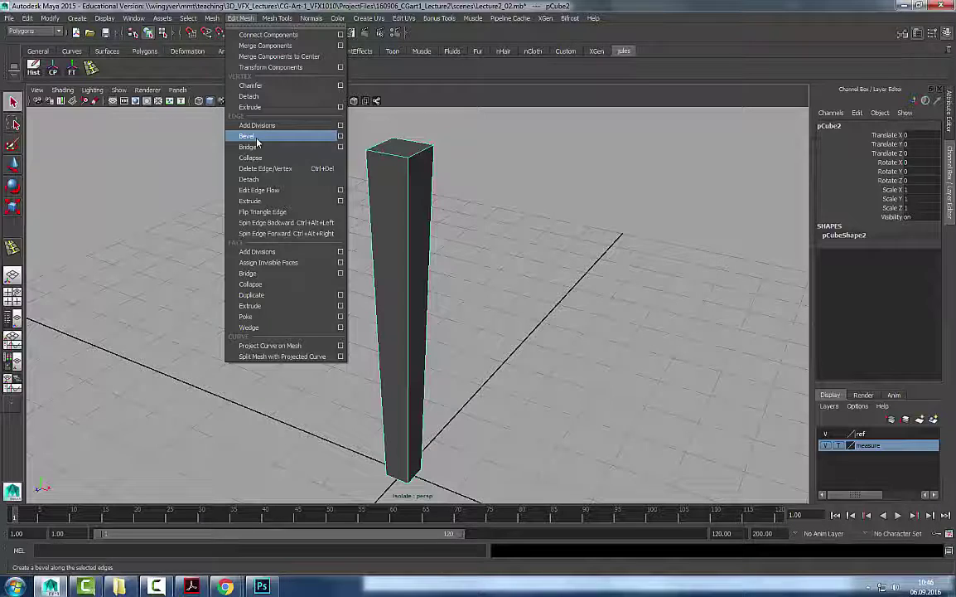
alt+drag(459, 128, 441, 188)
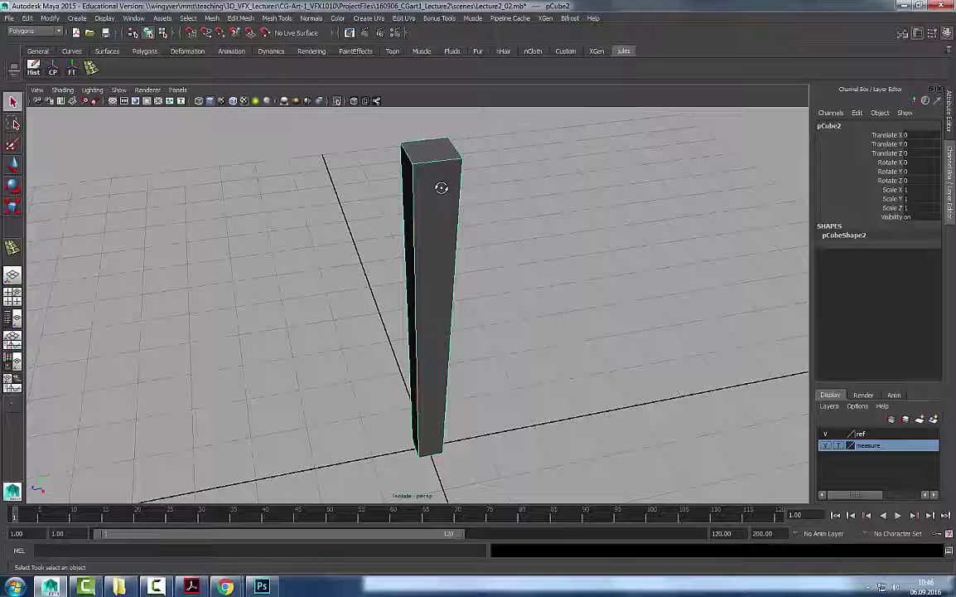
alt+drag(412, 197, 432, 188)
alt+drag(389, 150, 411, 174)
alt+drag(416, 236, 328, 125)
alt+drag(420, 214, 401, 203)
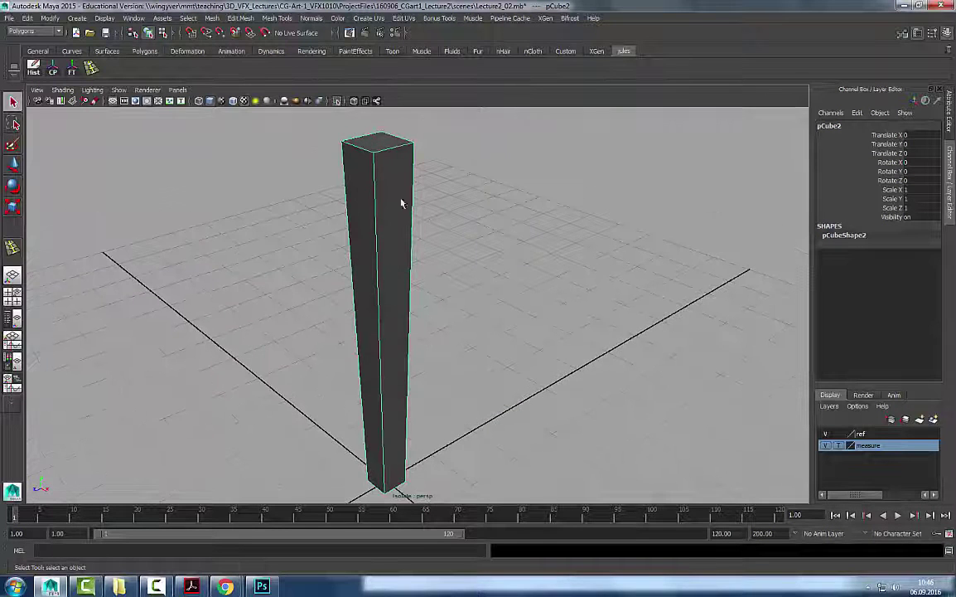
Duplicate the leg and move the copy to about -81.6 along X.
click(500, 206)
scroll(388, 275, down, 6)
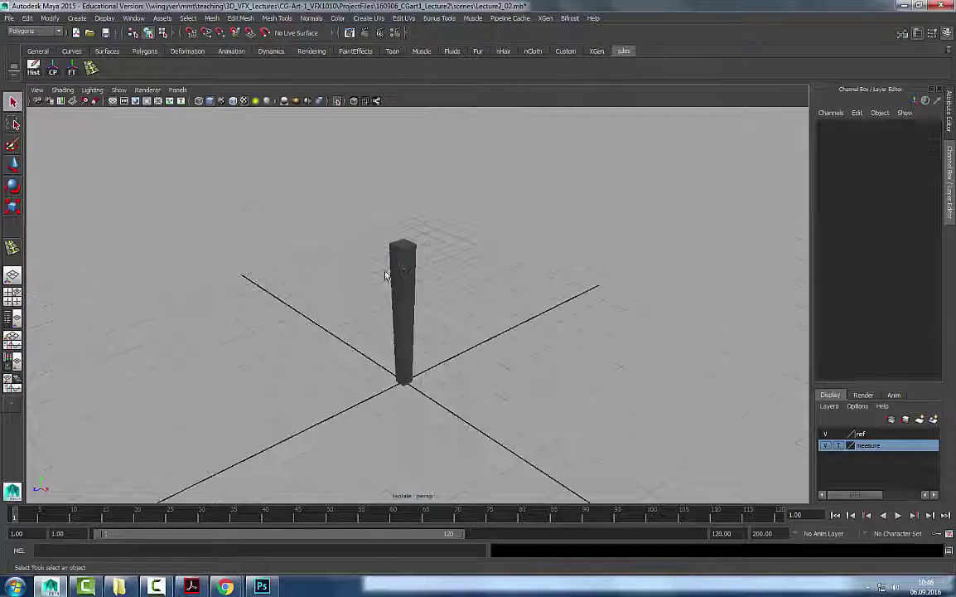
scroll(521, 316, down, 3)
key(ctrl+z)
key(ctrl+d)
key(w)
alt+drag(403, 331, 376, 334)
drag(435, 337, 356, 259)
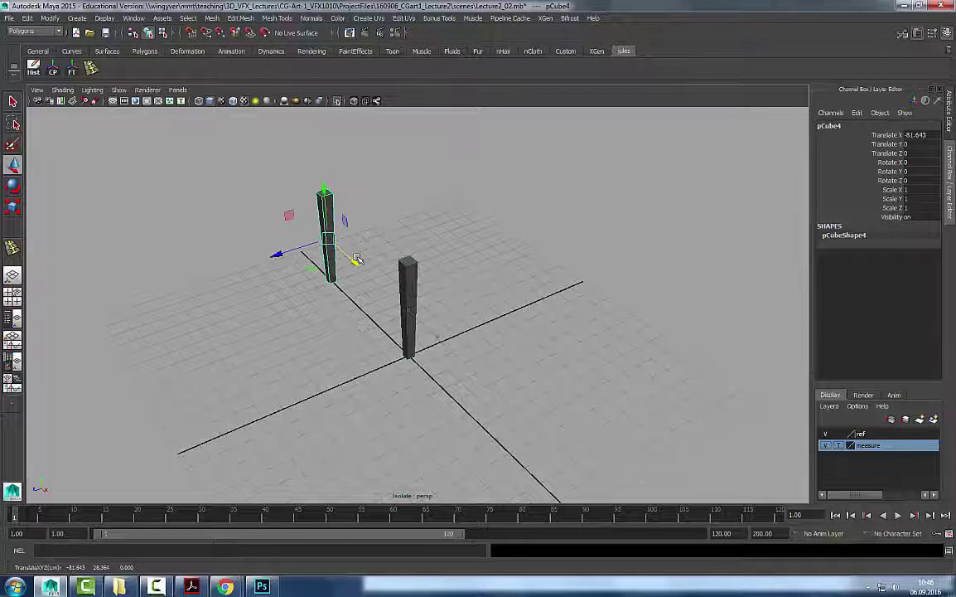
Compare the duplicated leg with the original, selecting each in turn.
click(468, 273)
drag(356, 180, 285, 221)
mouse_move(333, 256)
alt+mouse_down()
mouse_move(400, 220)
mouse_move(325, 264)
alt+mouse_up()
drag(434, 214, 209, 290)
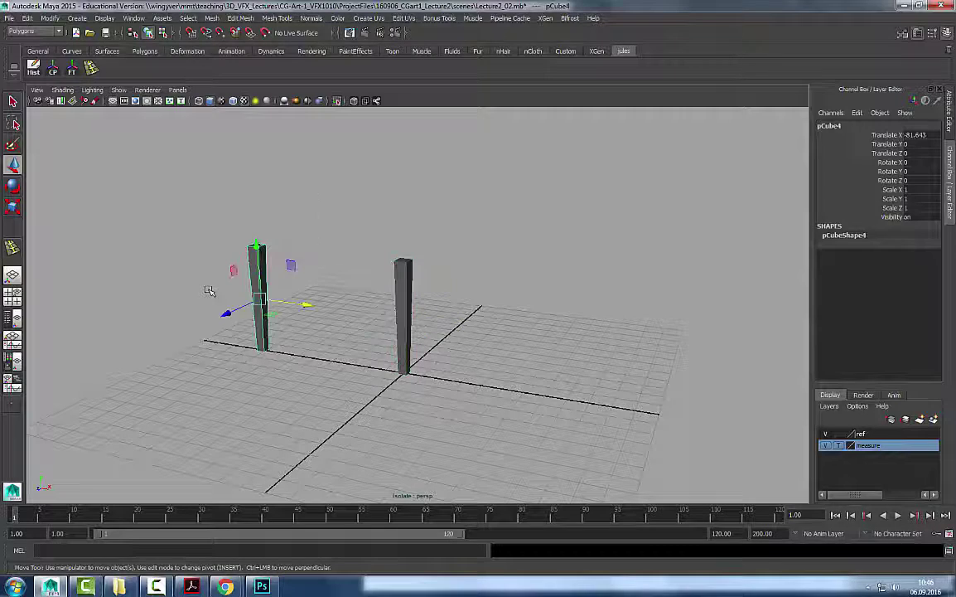
click(455, 188)
drag(430, 230, 381, 336)
key(f)
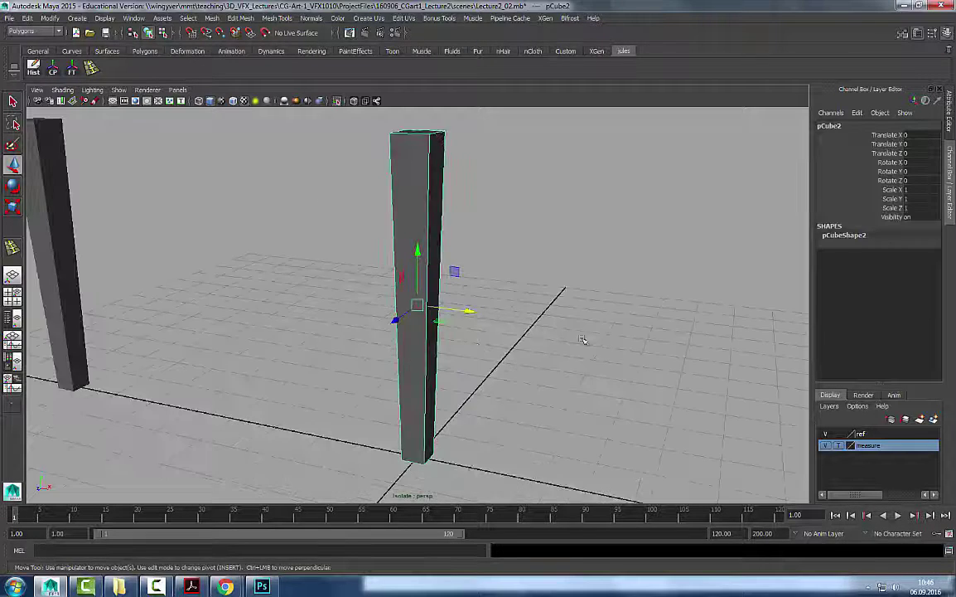
alt+right_drag(582, 340, 522, 329)
drag(249, 252, 79, 171)
alt+right_drag(364, 250, 292, 248)
alt+drag(291, 248, 319, 300)
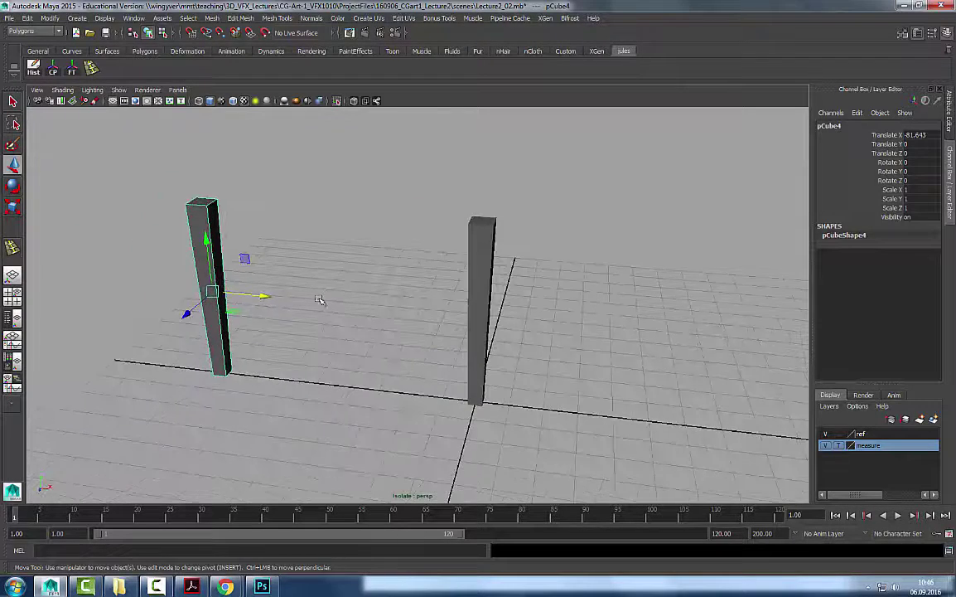
Move the duplicated leg farther away from the original along the X axis.
drag(259, 298, 205, 294)
click(131, 260)
click(146, 257)
click(478, 251)
click(151, 217)
Select the original leg at the origin and bevel all its edges.
click(481, 266)
key(f)
alt+drag(501, 294, 444, 241)
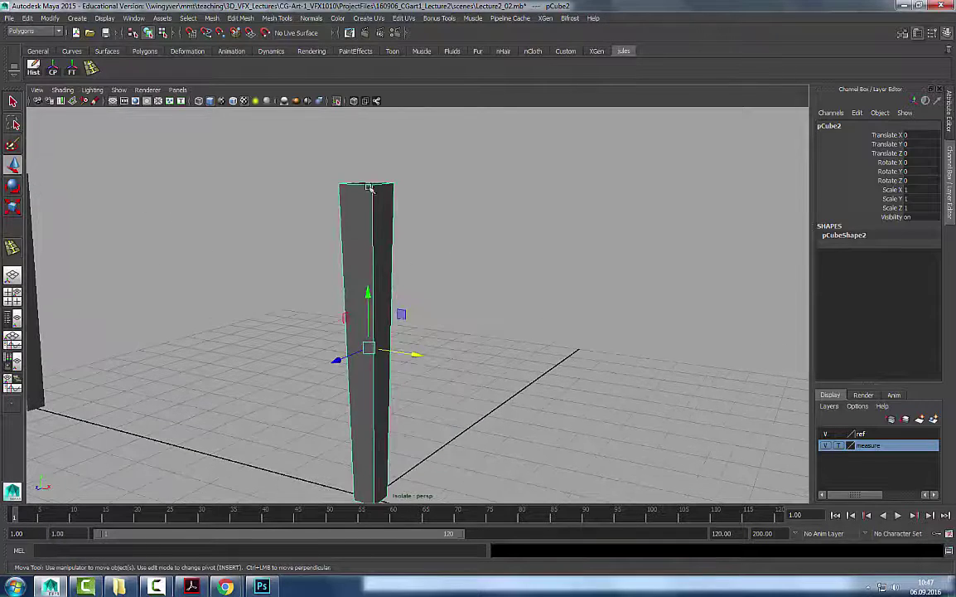
alt+drag(370, 188, 373, 174)
click(240, 18)
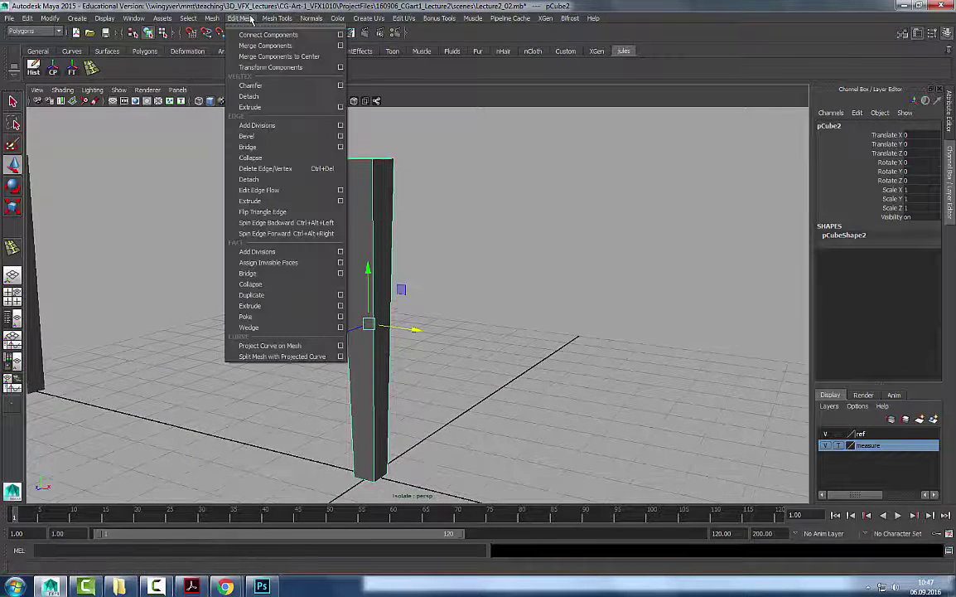
click(271, 138)
alt+drag(501, 241, 461, 260)
alt+right_drag(466, 243, 504, 241)
alt+middle_drag(504, 240, 523, 248)
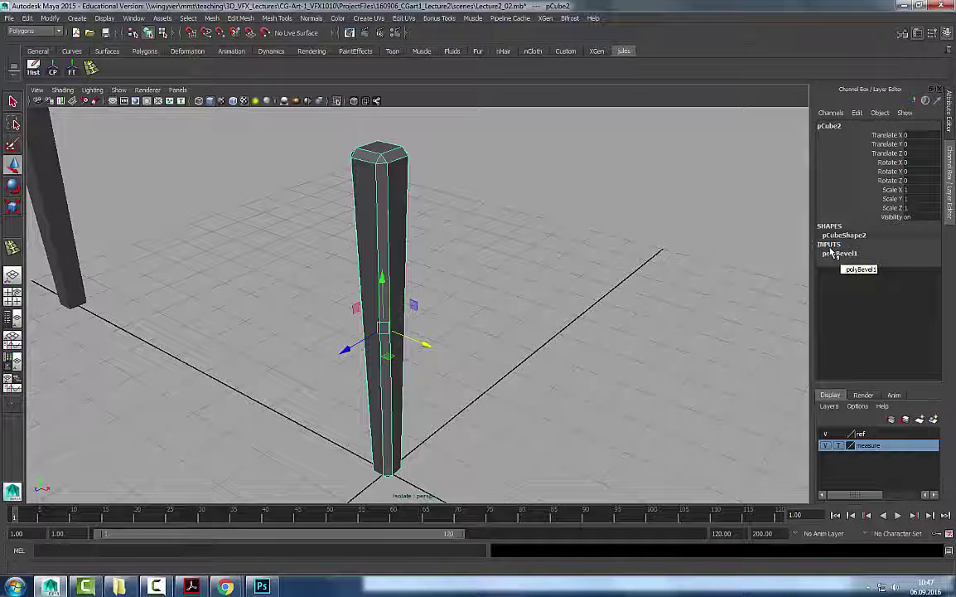
Reduce the leg bevel's Fraction to 0.1 and deselect the leg.
click(842, 254)
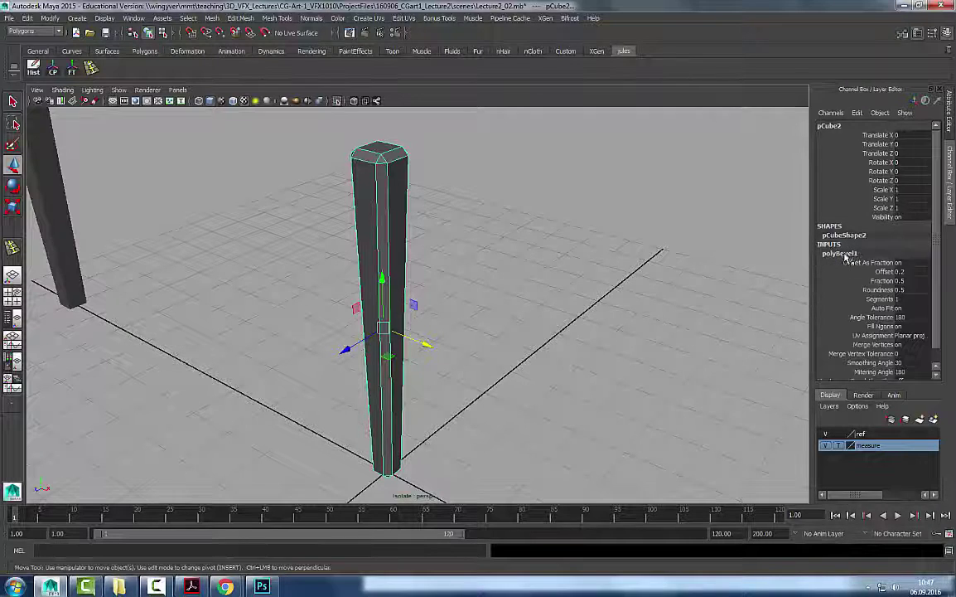
scroll(846, 258, down, 1)
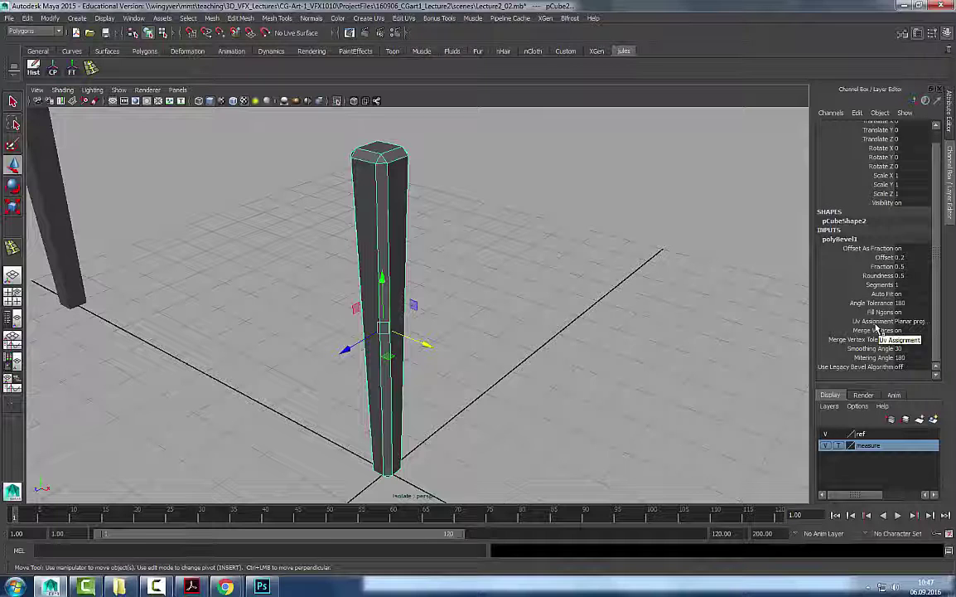
click(883, 266)
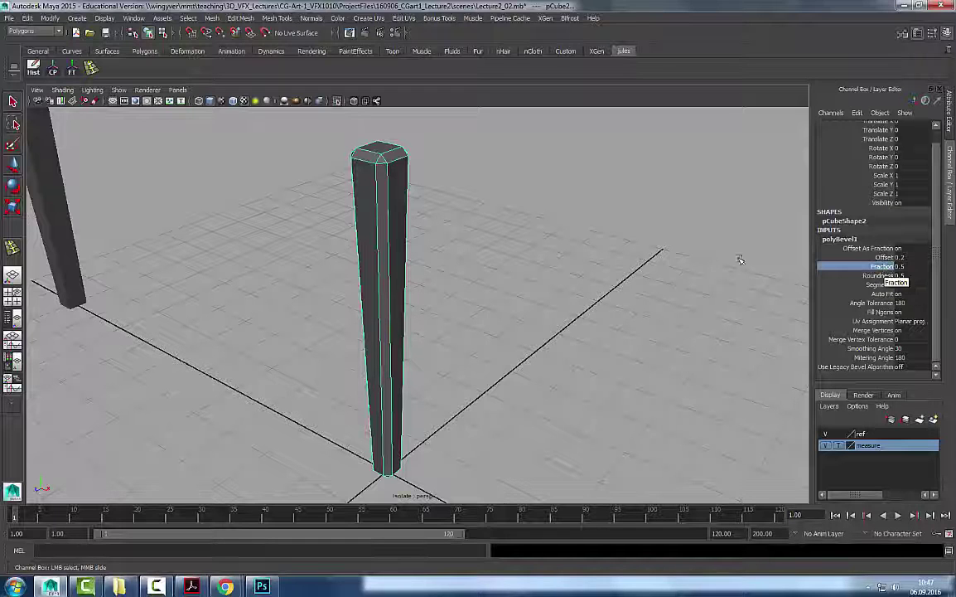
middle_drag(686, 188, 686, 187)
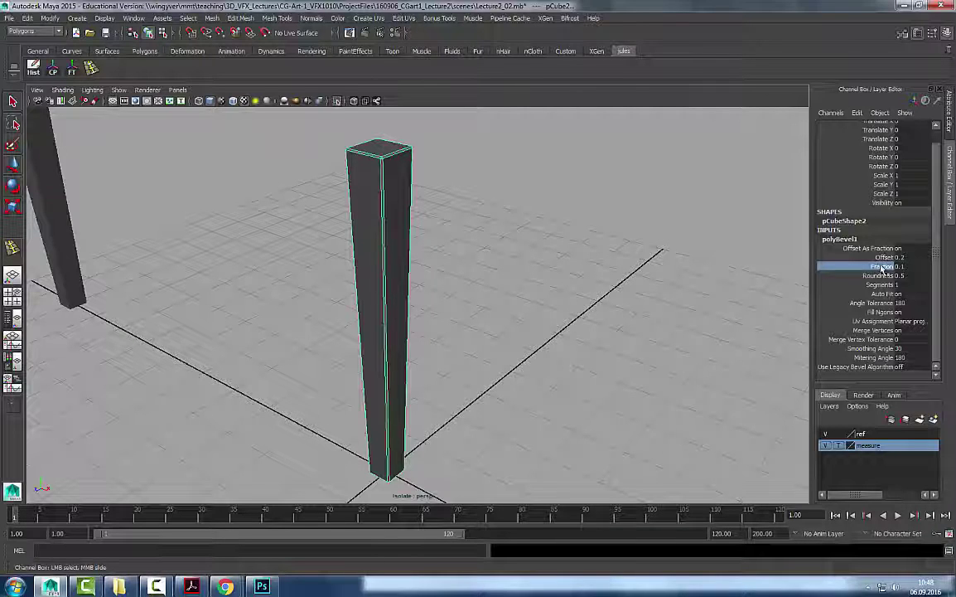
middle_drag(542, 194, 543, 197)
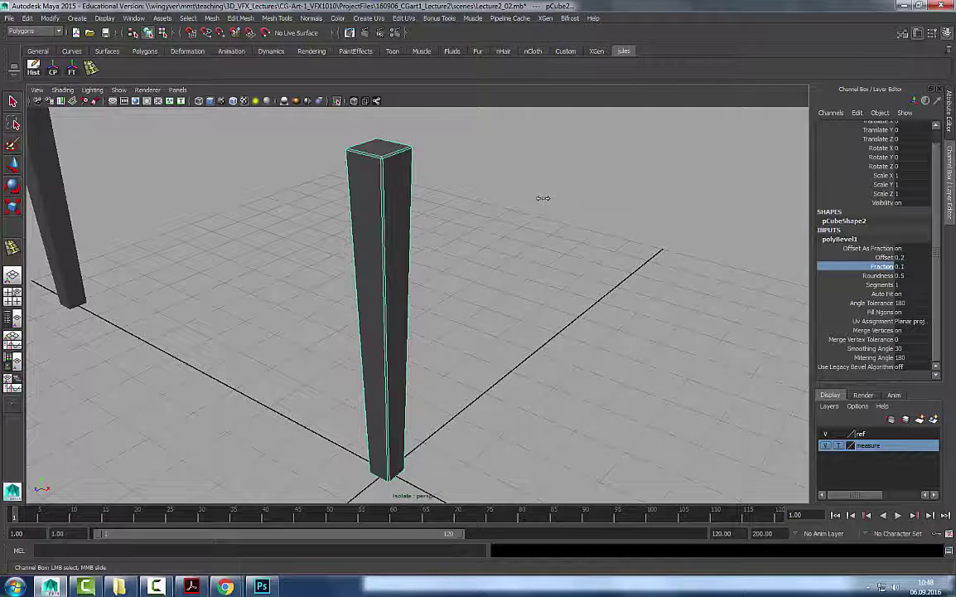
double_click(908, 267)
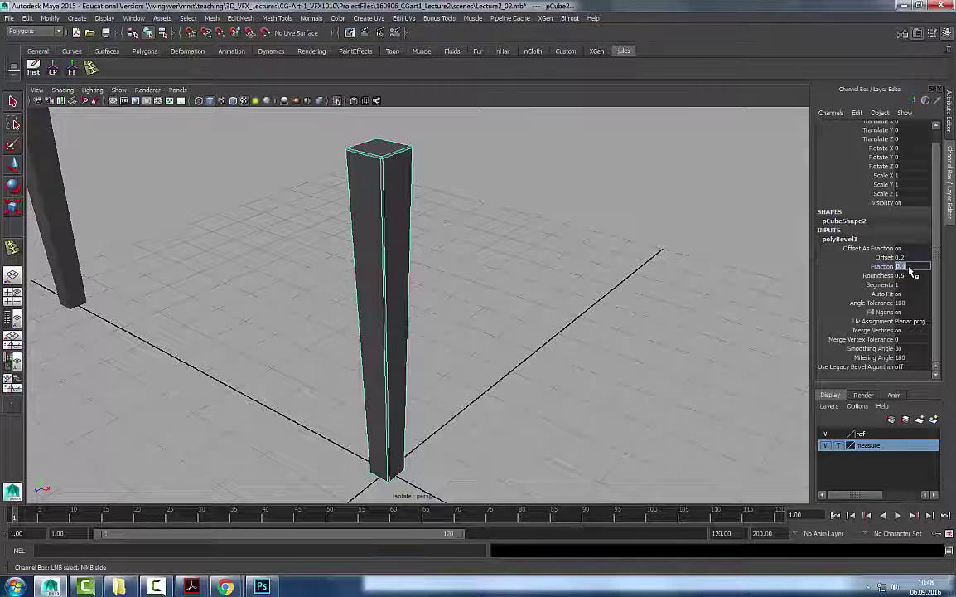
click(511, 205)
Reselect the original leg and set its bevel Fraction to 0.05.
right_click(398, 193)
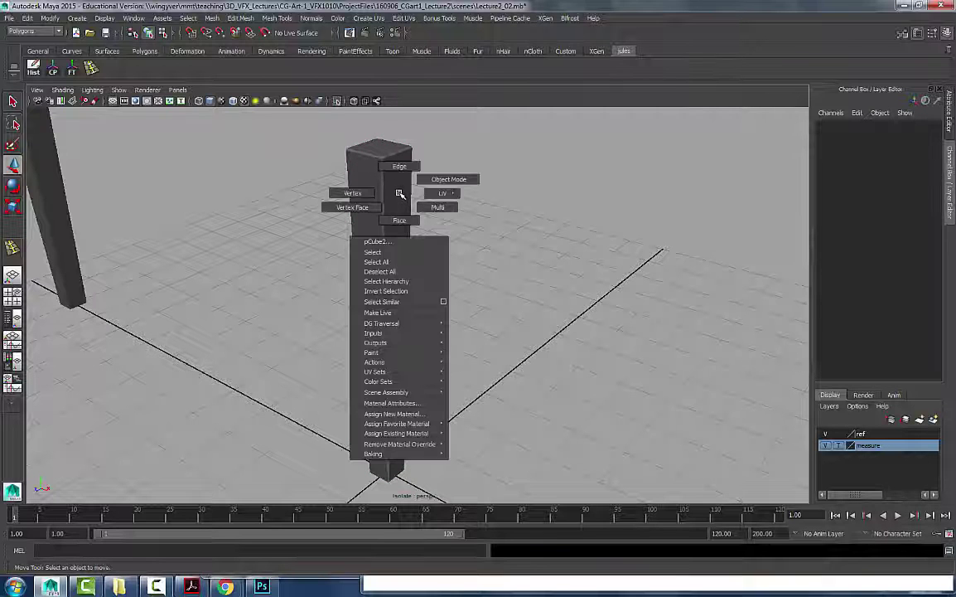
click(400, 192)
click(862, 252)
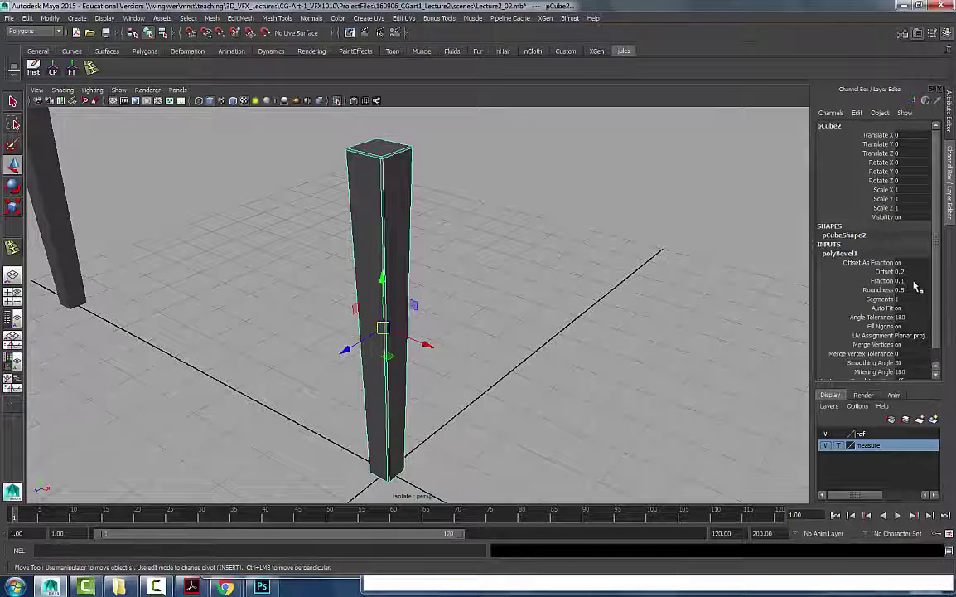
double_click(909, 281)
text(.05)
key(Return)
click(419, 279)
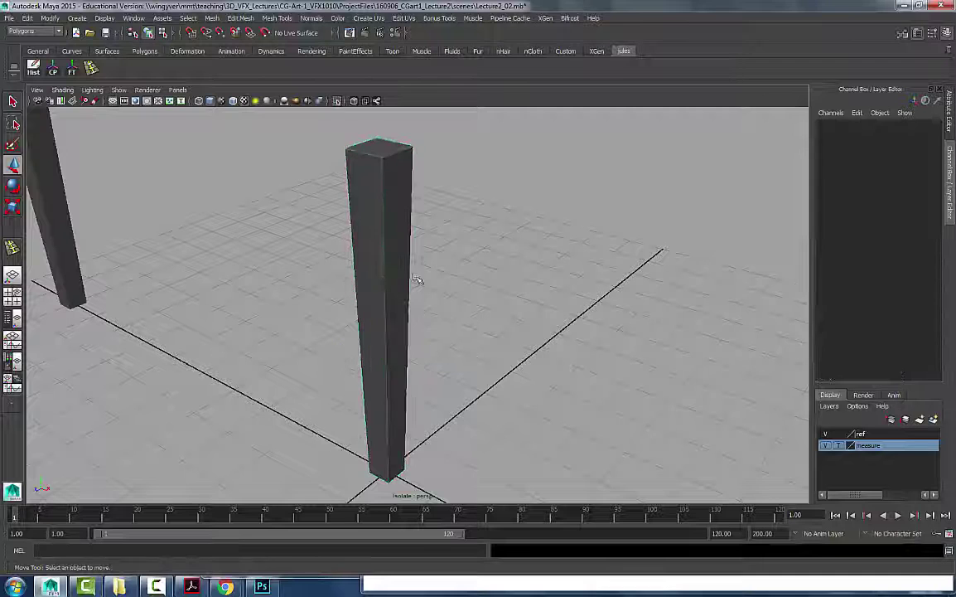
Examine the beveled edges at the leg's top, including the small corner face, and return to object selection.
alt+drag(405, 228, 443, 242)
alt+right_drag(443, 242, 512, 311)
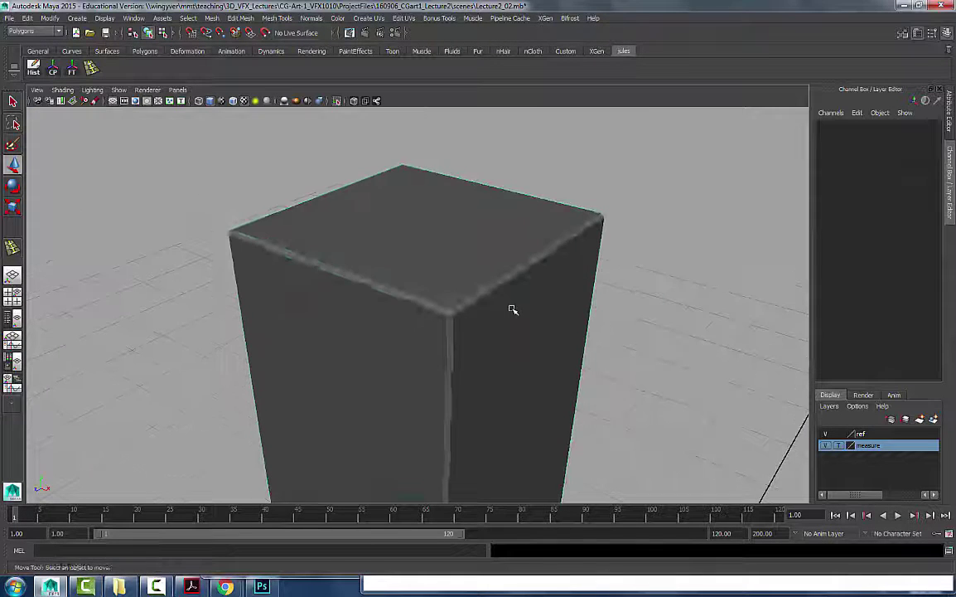
click(533, 313)
alt+drag(545, 302, 696, 207)
click(696, 207)
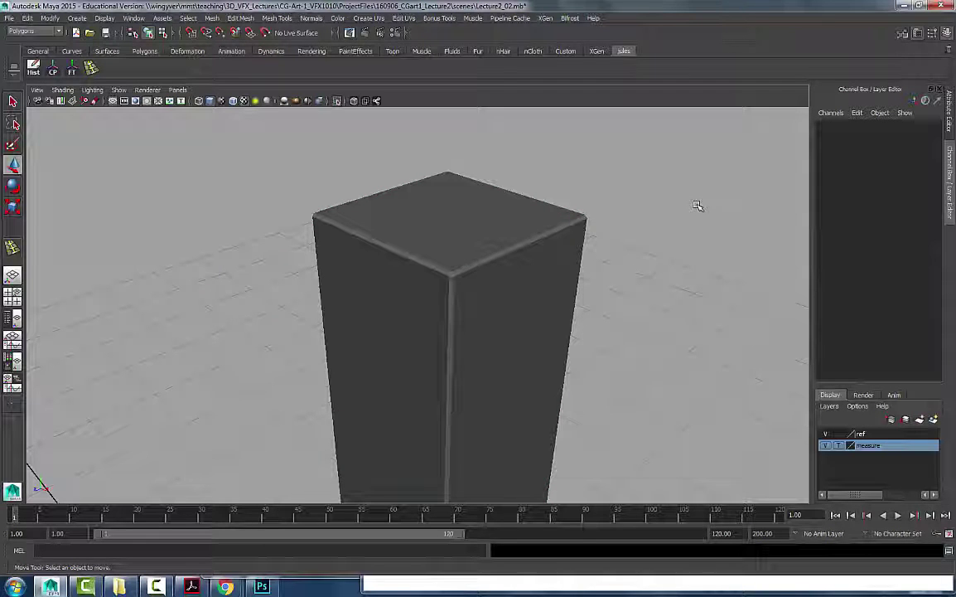
scroll(437, 271, up, 2)
click(444, 271)
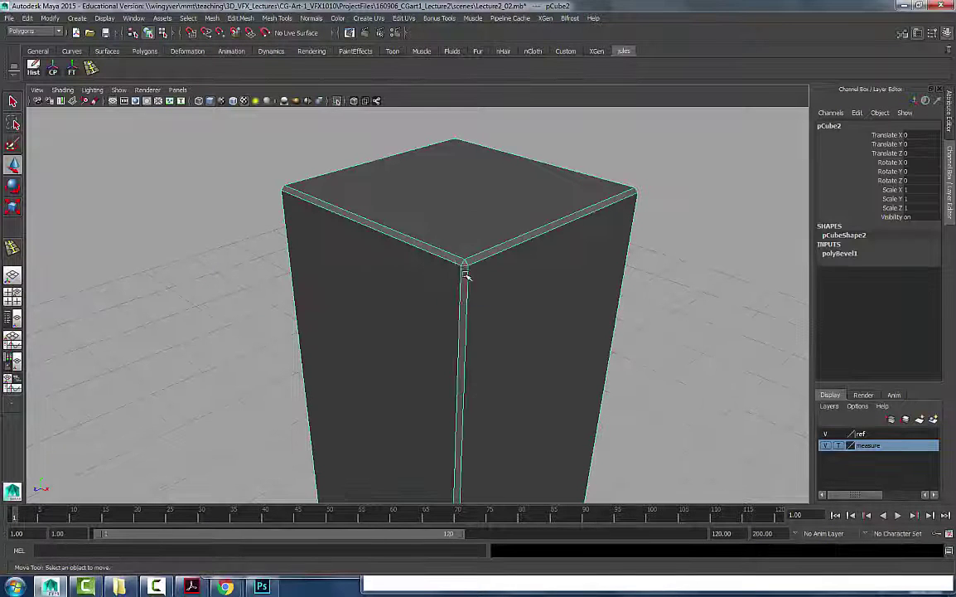
key(F11)
click(466, 263)
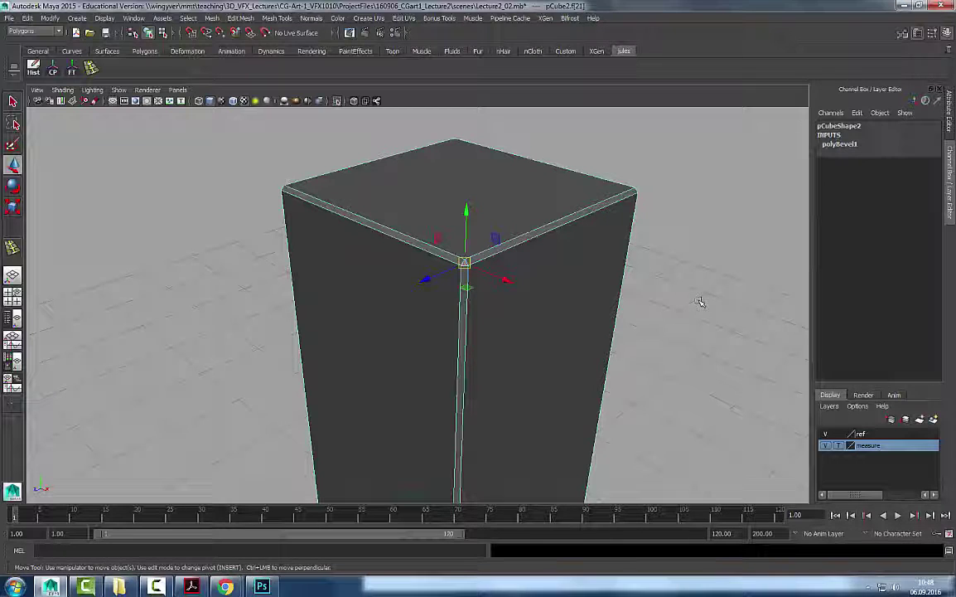
right_drag(630, 271, 685, 137)
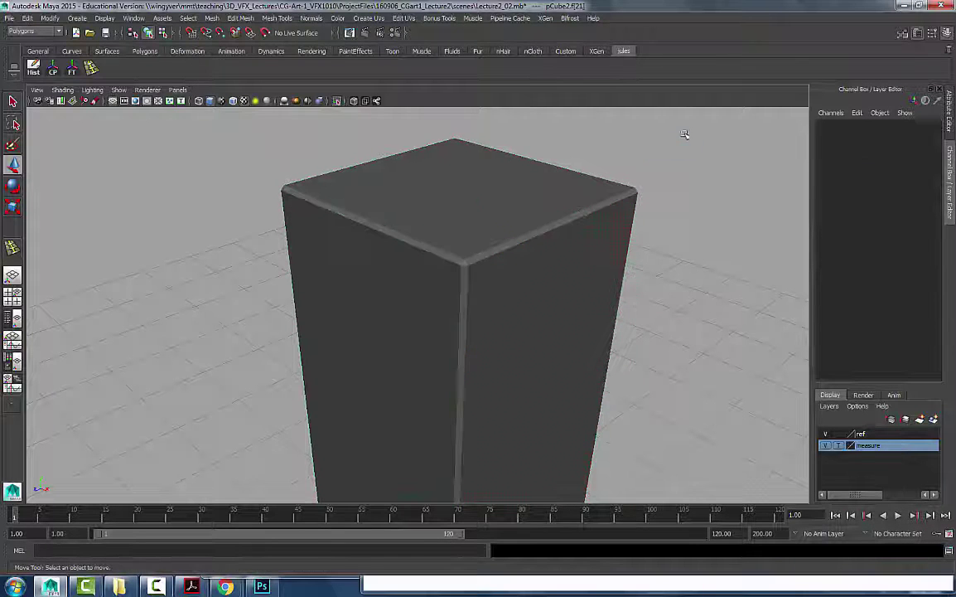
click(540, 265)
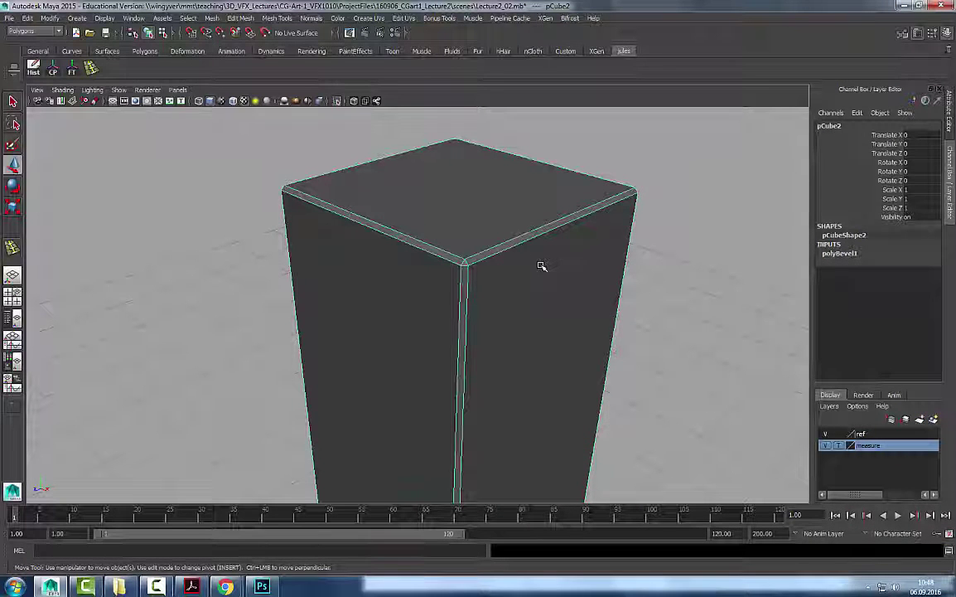
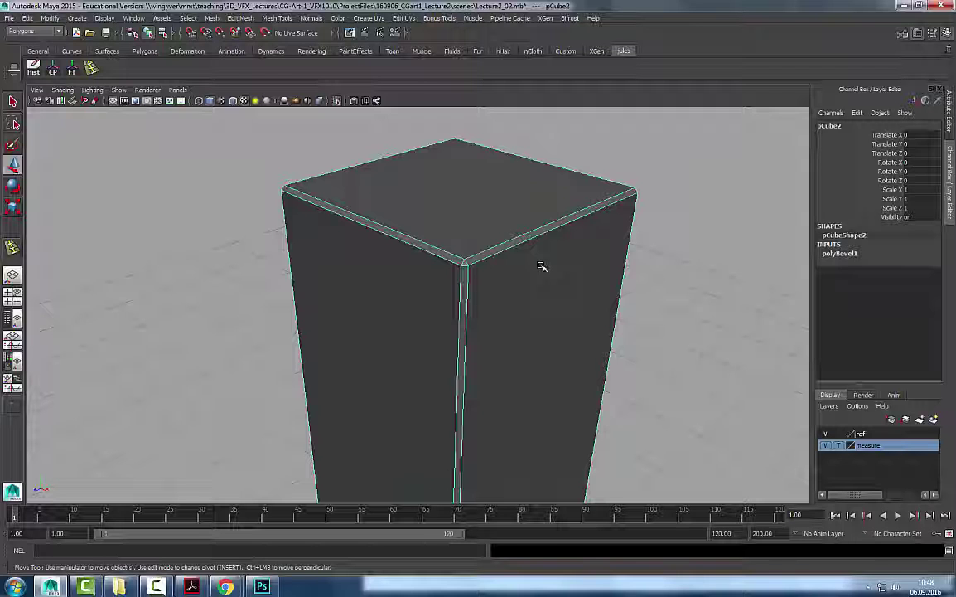
Set the leg bevel's Segments to 2.
scroll(541, 266, up, 2)
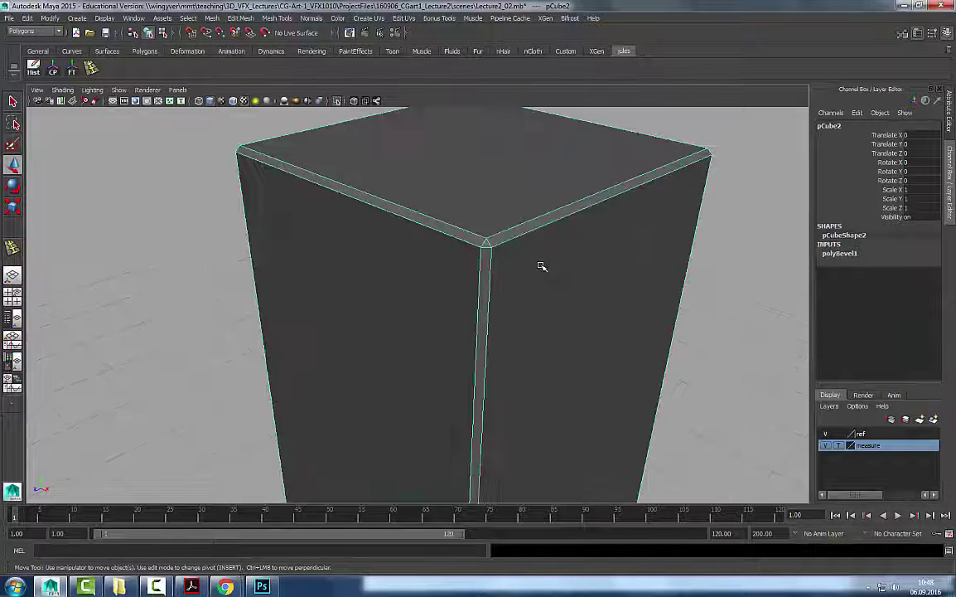
scroll(541, 265, down, 4)
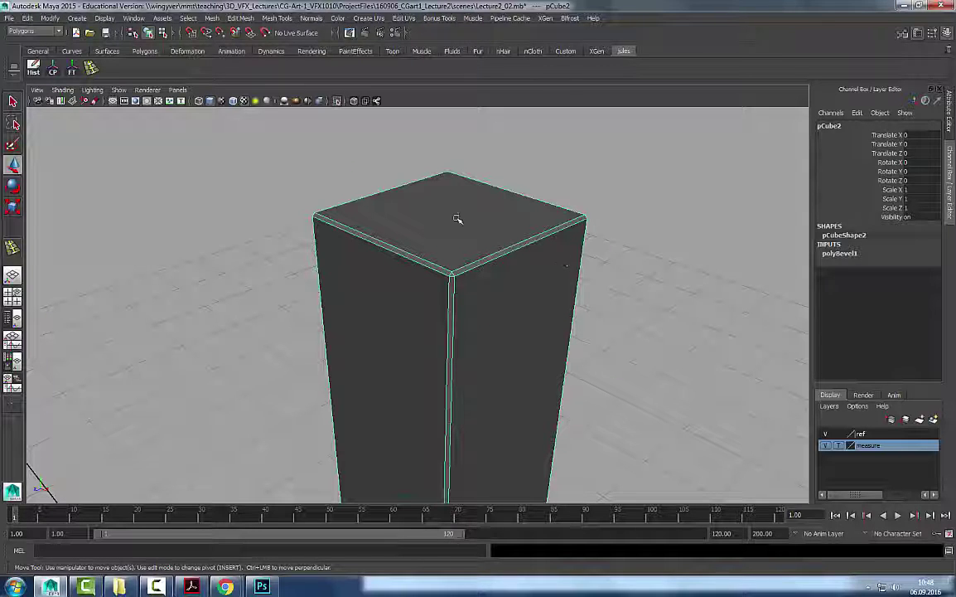
right_drag(456, 218, 455, 241)
click(453, 272)
right_drag(521, 267, 547, 246)
click(539, 280)
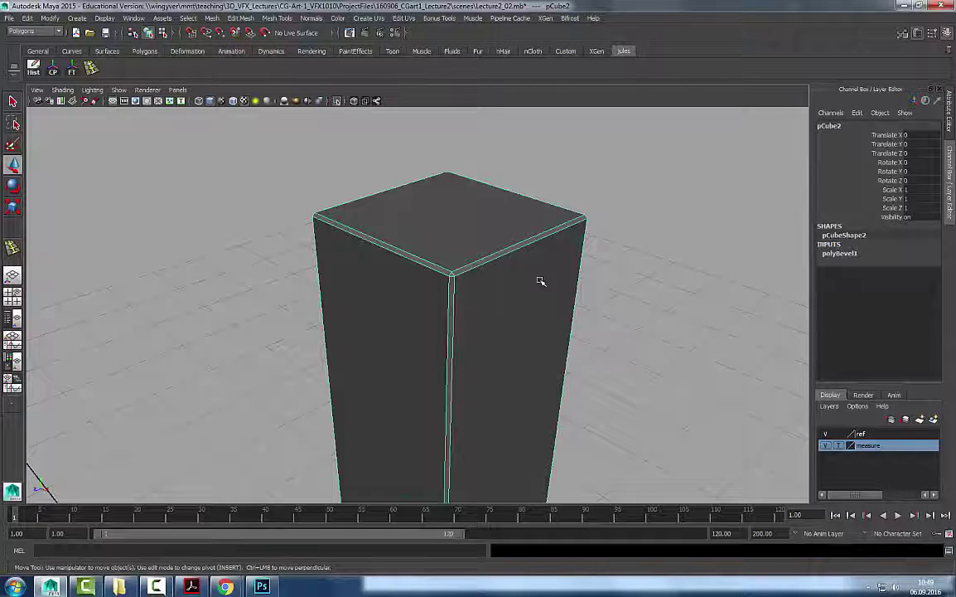
scroll(540, 281, up, 4)
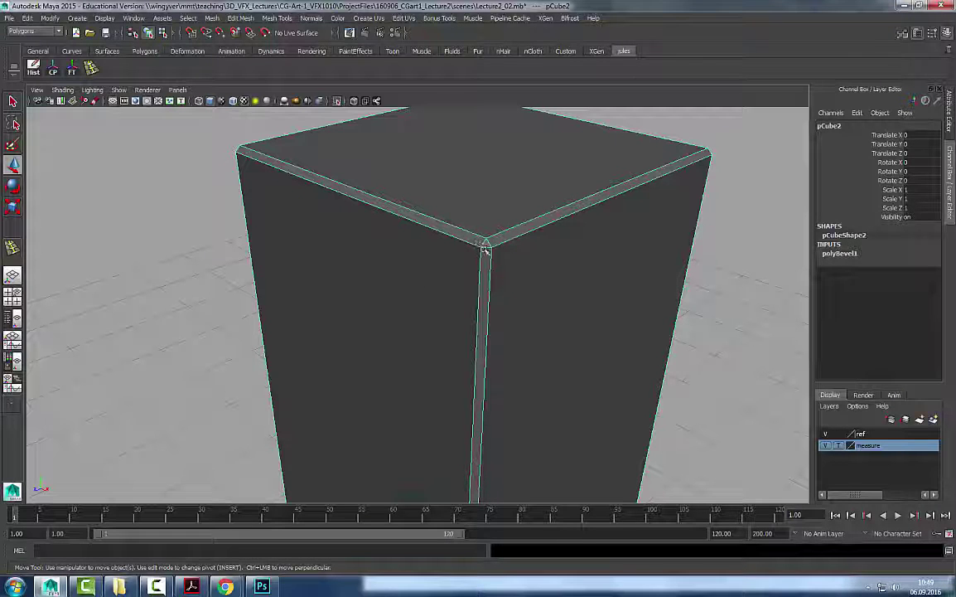
click(841, 254)
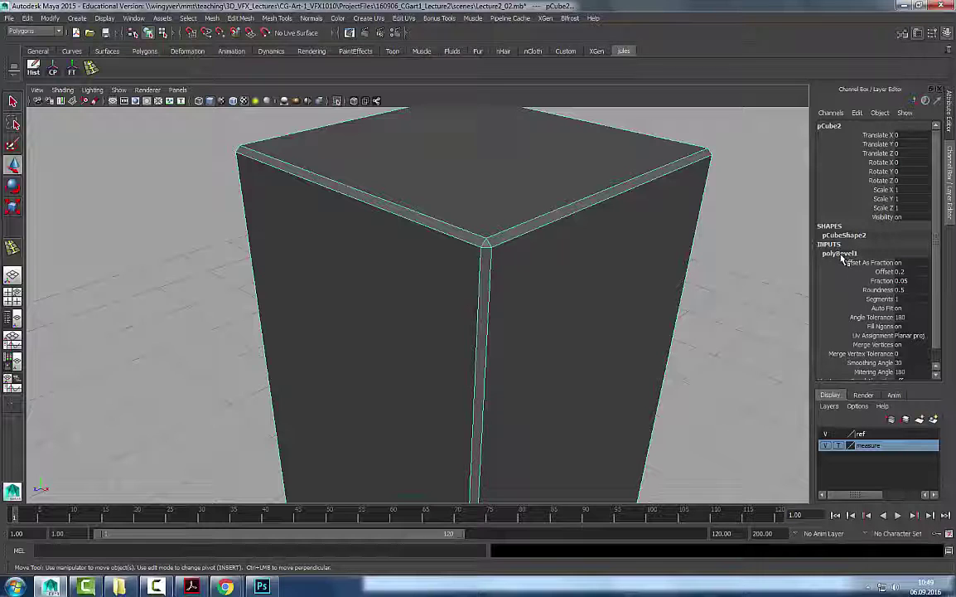
double_click(895, 300)
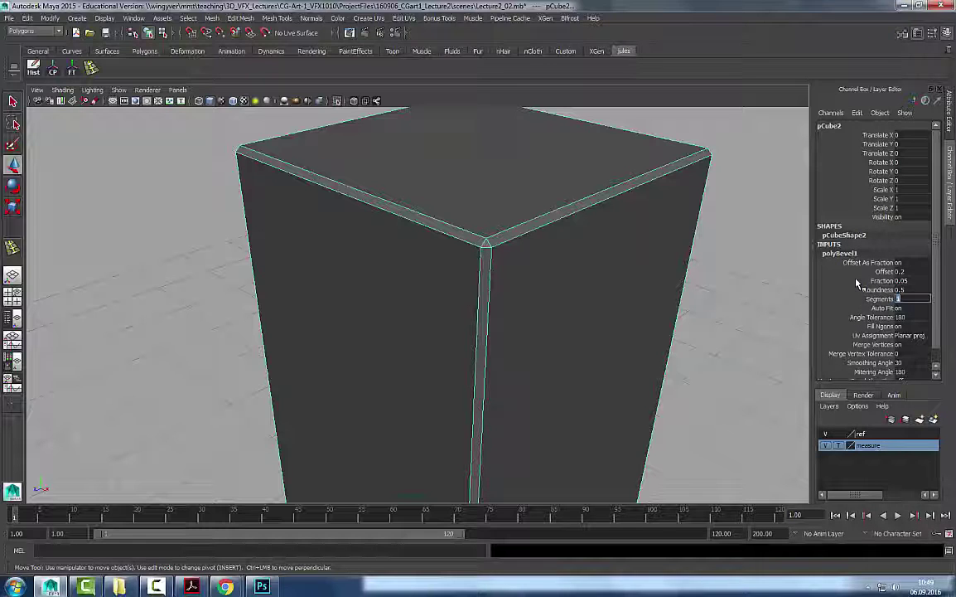
text(2)
key(Return)
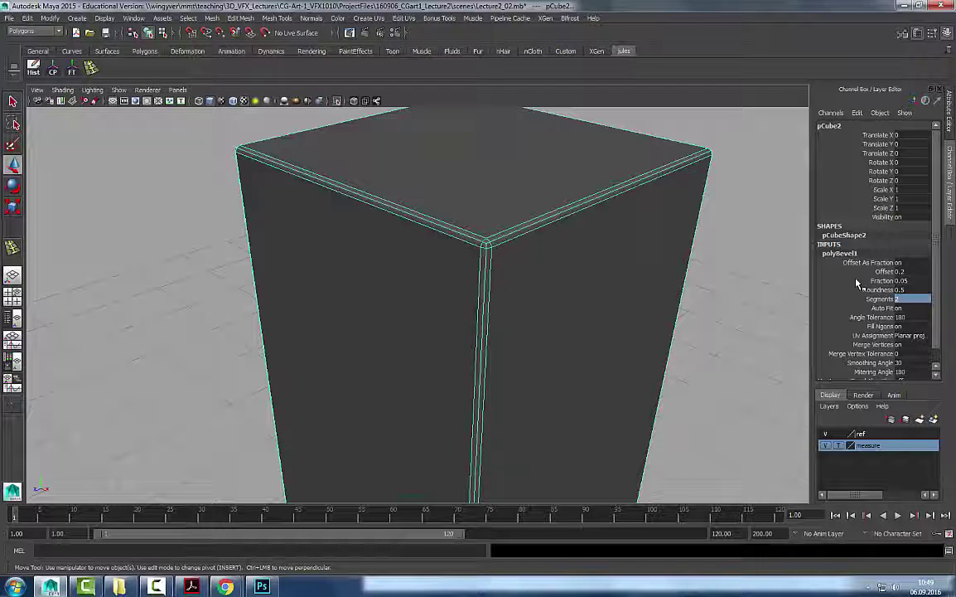
Examine individual faces of the two-segment bevel at the leg's top corner up close.
right_drag(504, 236, 497, 275)
click(490, 246)
scroll(599, 292, down, 3)
key(f)
alt+right_drag(604, 248, 270, 251)
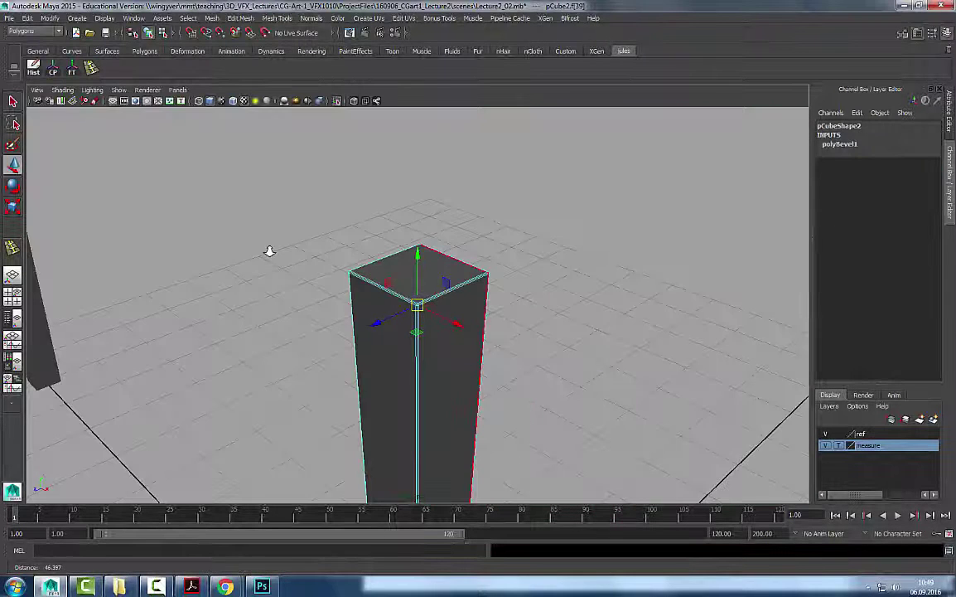
alt+right_drag(107, 235, 385, 314)
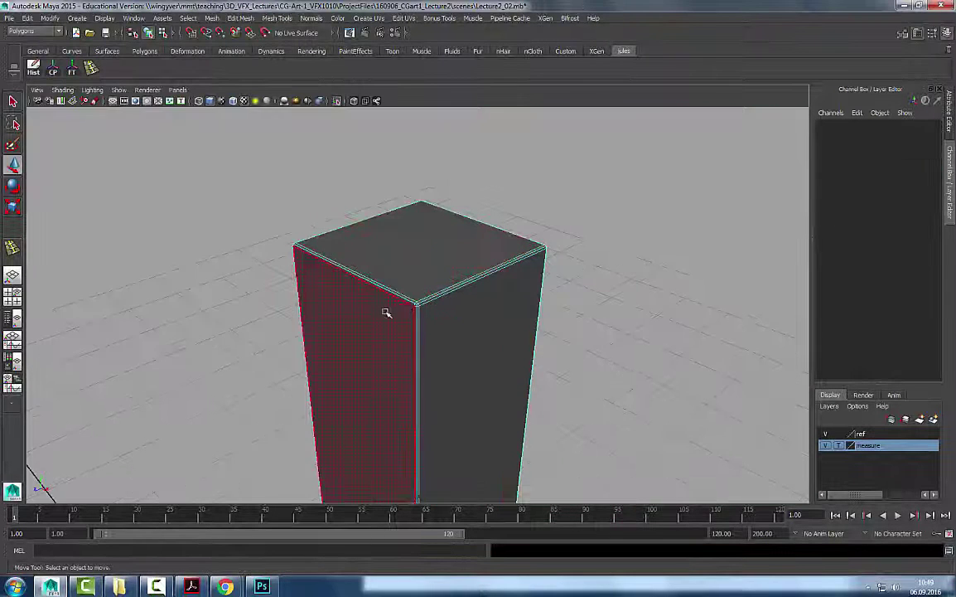
key(f)
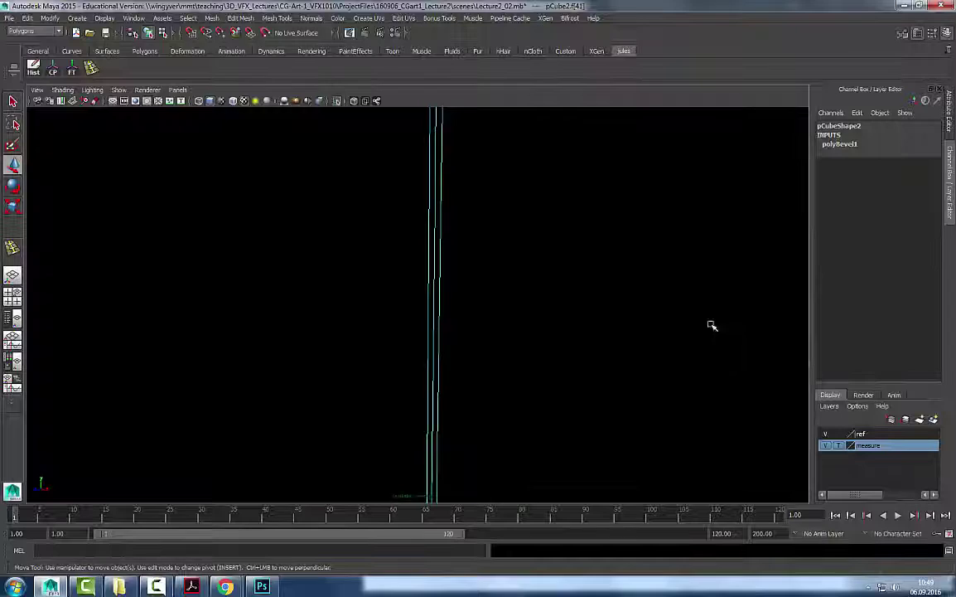
alt+right_drag(626, 292, 609, 288)
alt+drag(609, 288, 512, 303)
Examine the individual edges around the beveled top corner and return to object selection.
right_drag(435, 310, 438, 272)
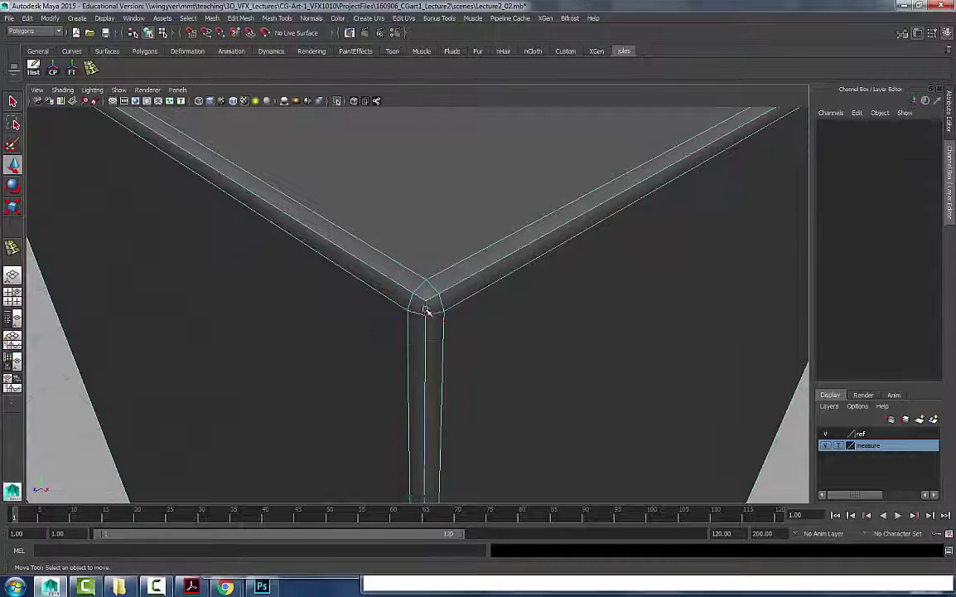
click(426, 310)
key(q)
click(426, 308)
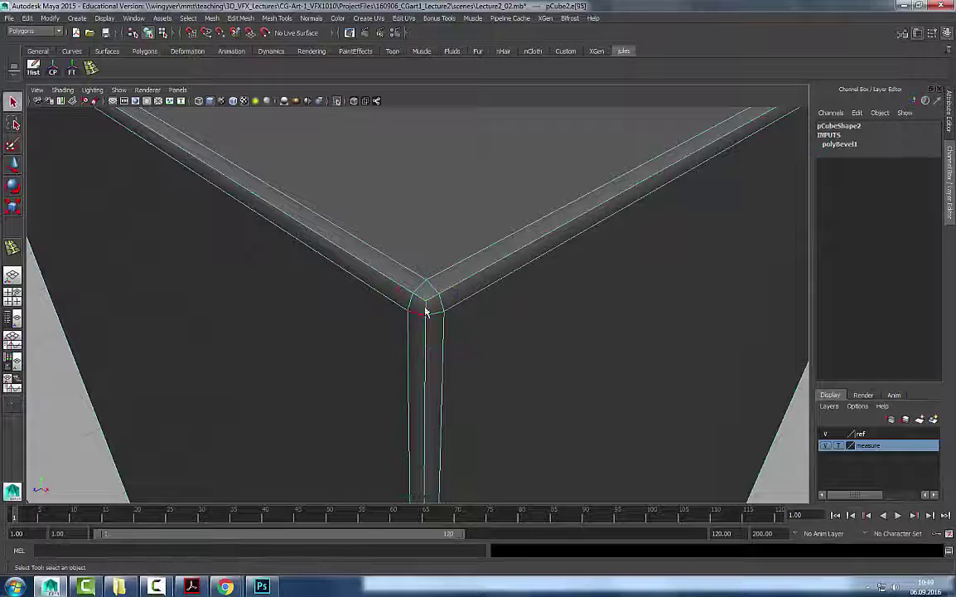
click(419, 299)
click(429, 287)
click(435, 311)
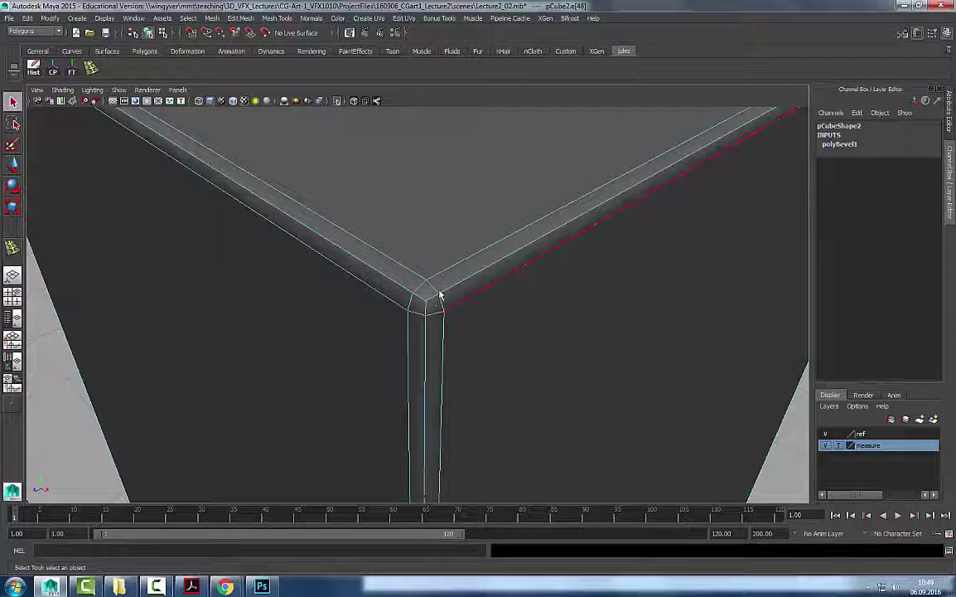
right_drag(487, 300, 455, 305)
alt+drag(504, 277, 602, 183)
right_drag(460, 331, 601, 183)
click(601, 183)
alt+right_drag(331, 220, 207, 236)
click(442, 326)
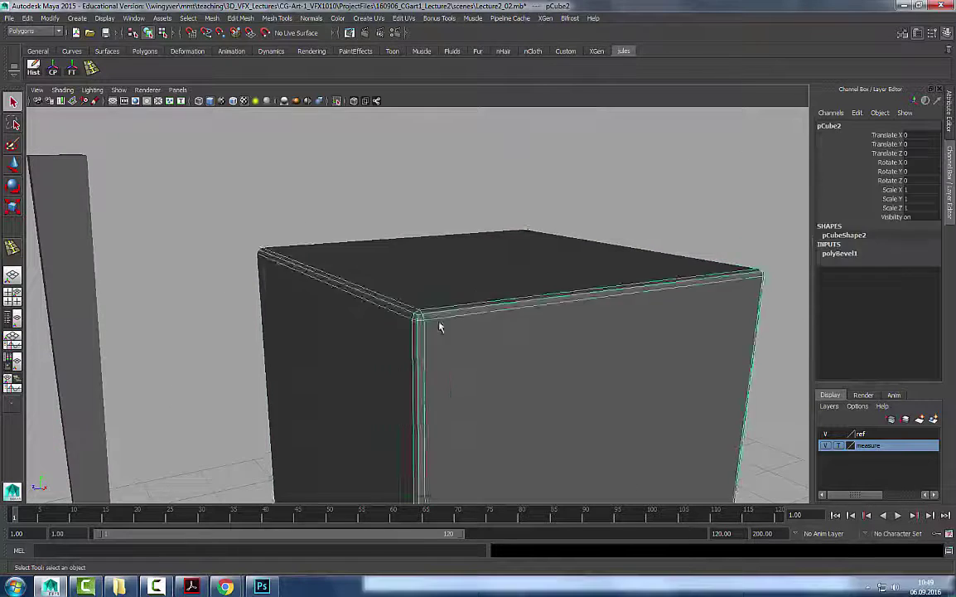
Examine how the beveled edges shade on the deselected leg from several angles.
key(f)
click(510, 263)
alt+middle_drag(497, 217, 502, 267)
alt+right_drag(501, 263, 638, 253)
alt+drag(638, 253, 593, 249)
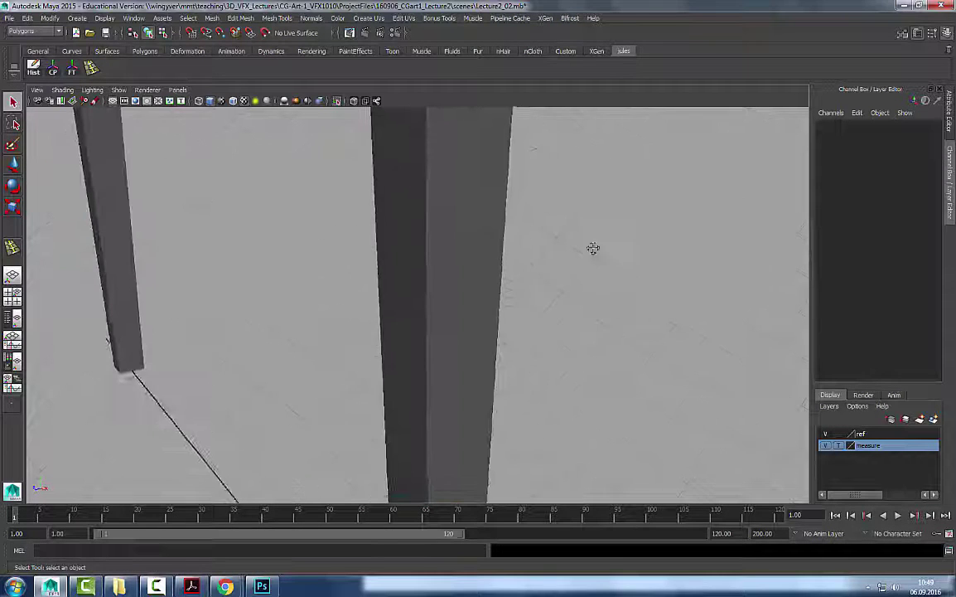
alt+middle_drag(594, 250, 606, 316)
click(452, 251)
click(570, 237)
alt+drag(570, 237, 582, 291)
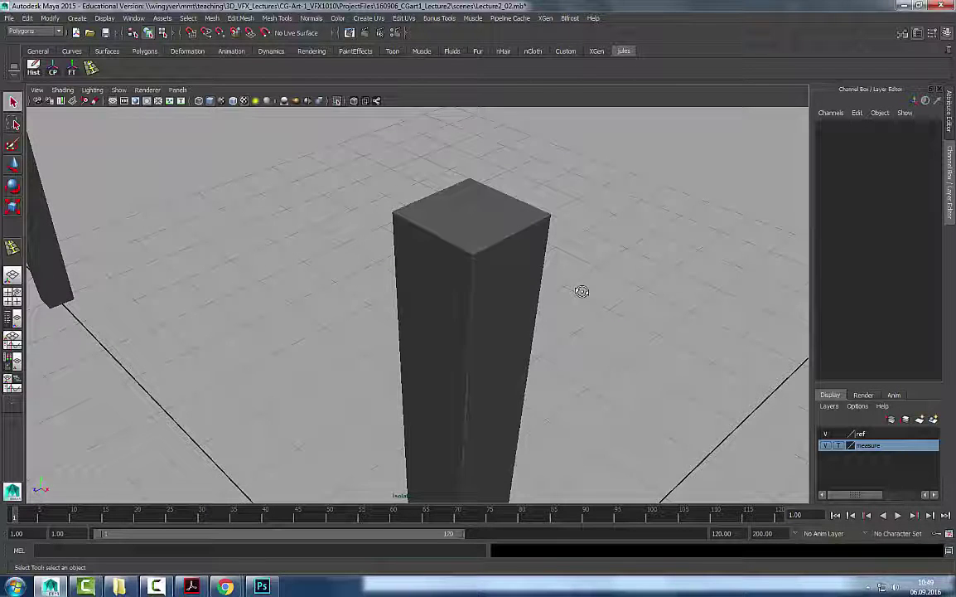
Check the whole beveled leg's silhouette in the front view, then reselect it in perspective.
click(483, 204)
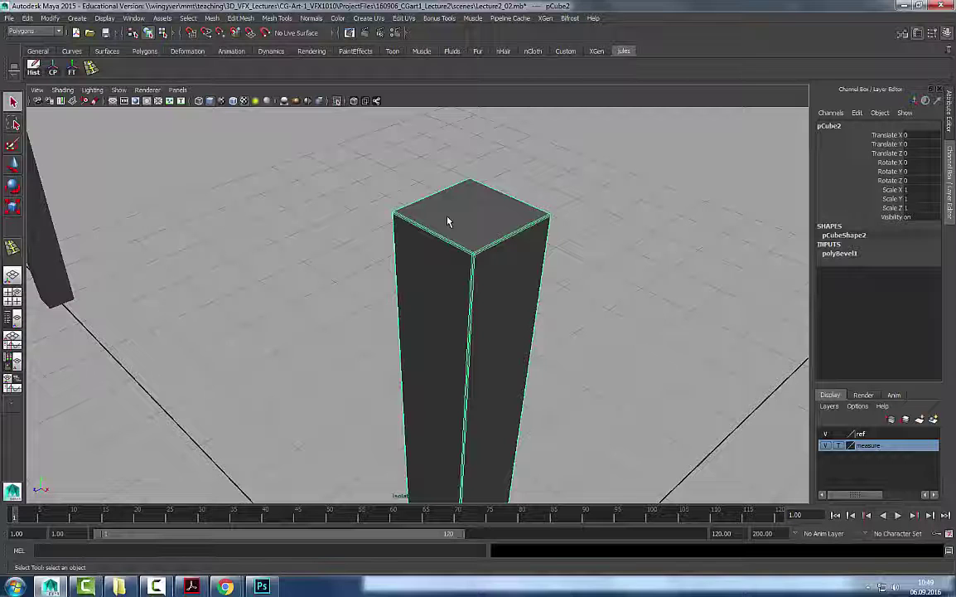
key(f)
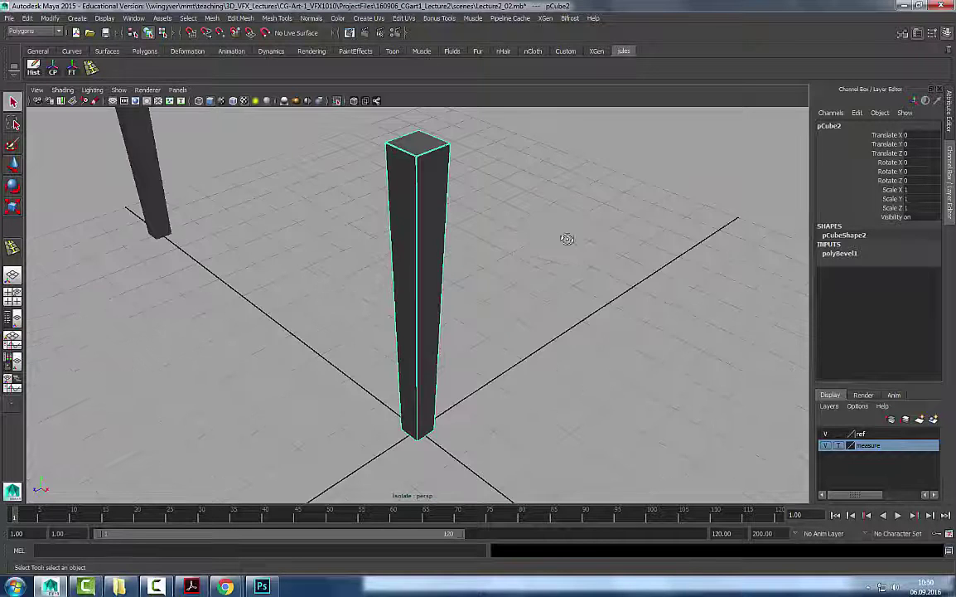
alt+drag(568, 238, 560, 197)
click(344, 175)
scroll(355, 264, down, 5)
scroll(357, 263, up, 6)
scroll(354, 259, down, 3)
key(space)
drag(434, 217, 459, 234)
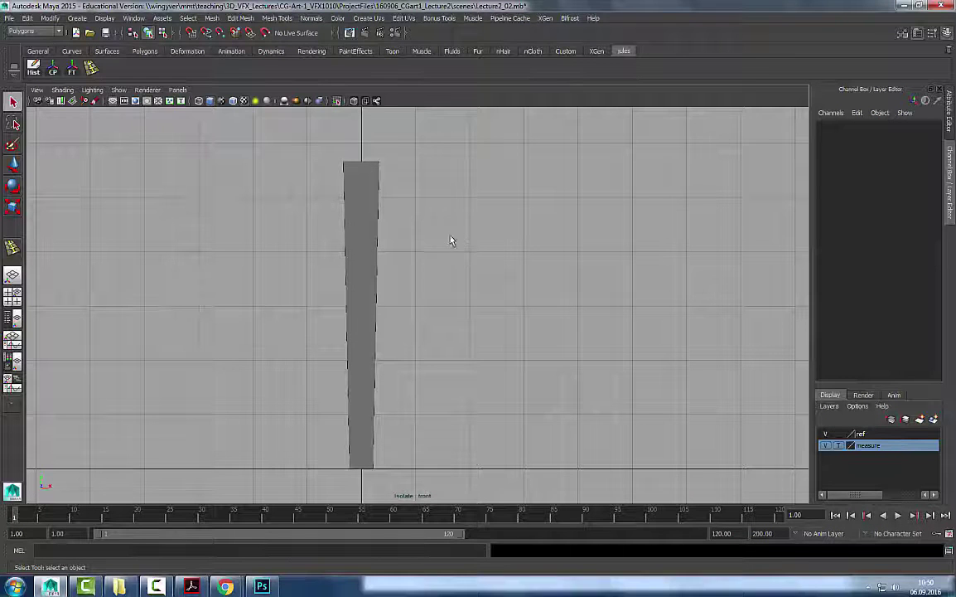
click(12, 275)
click(452, 265)
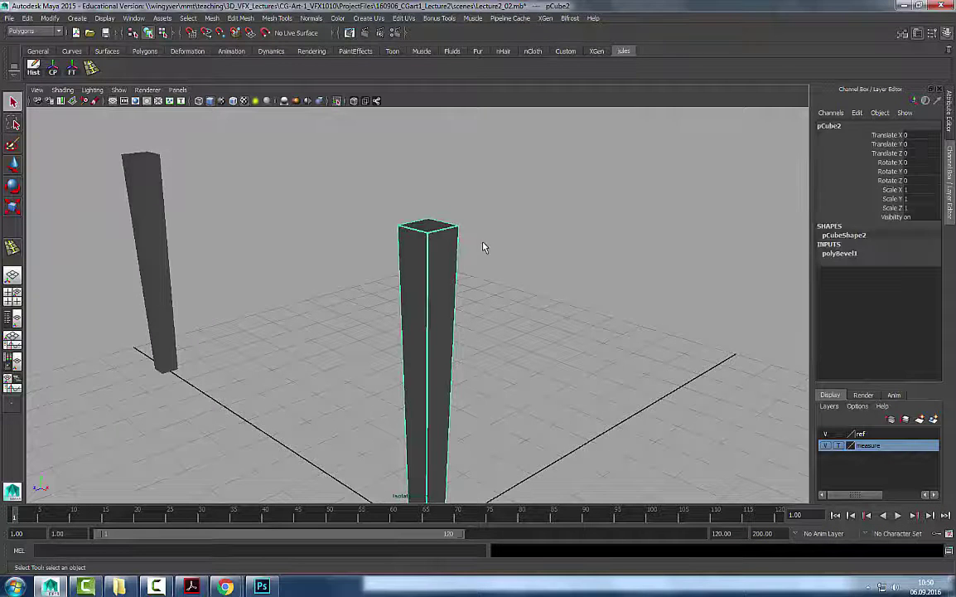
Inspect the softened edges at the leg's top up close, with the leg both selected and deselected.
key(f)
alt+middle_drag(482, 245, 493, 260)
alt+drag(493, 260, 503, 300)
alt+right_drag(504, 274, 626, 259)
alt+middle_drag(626, 258, 636, 325)
alt+right_drag(662, 274, 744, 271)
alt+drag(720, 300, 708, 275)
click(708, 272)
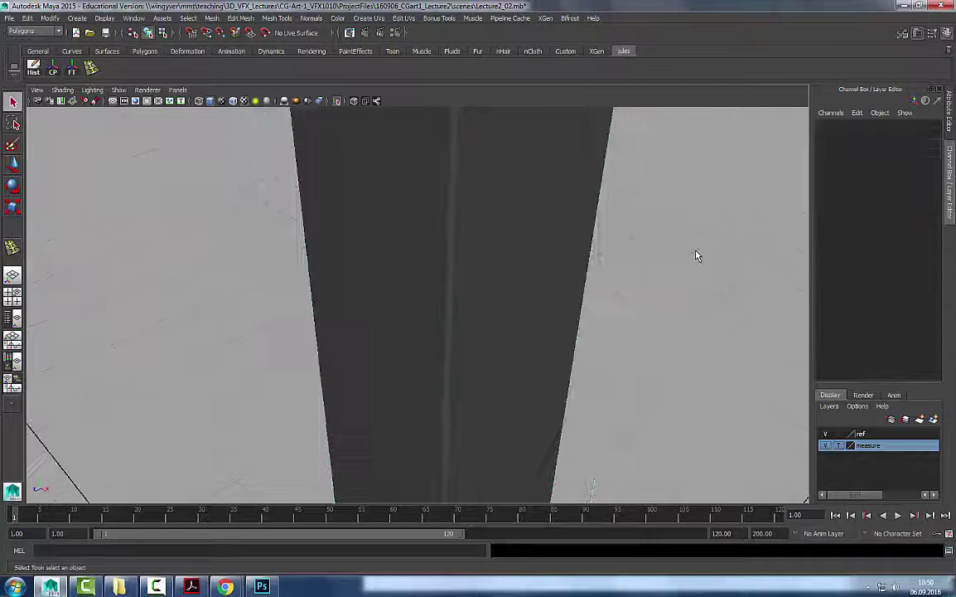
scroll(698, 255, down, 2)
scroll(698, 255, up, 2)
scroll(467, 209, down, 1)
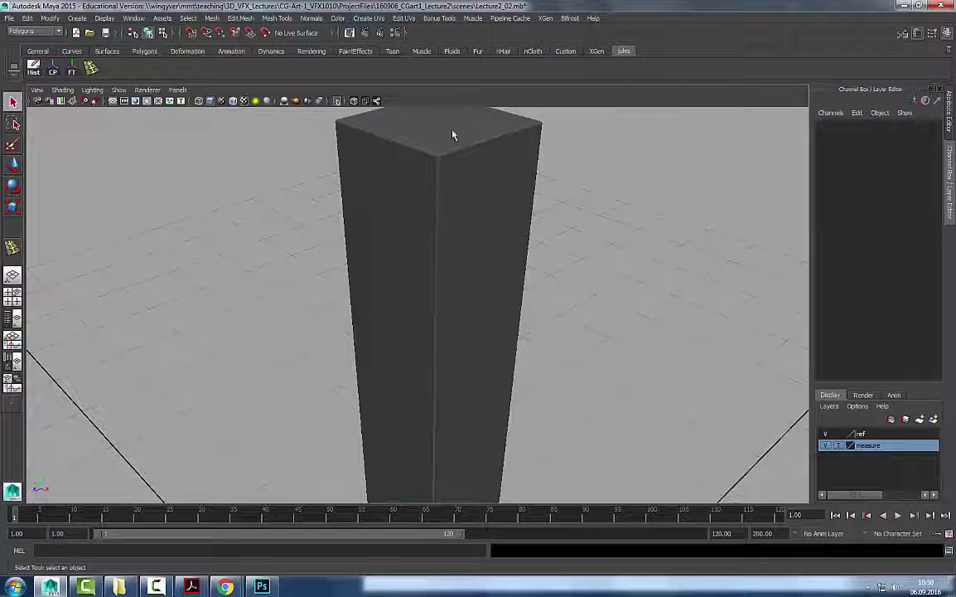
click(453, 135)
click(561, 148)
alt+right_drag(561, 148, 574, 177)
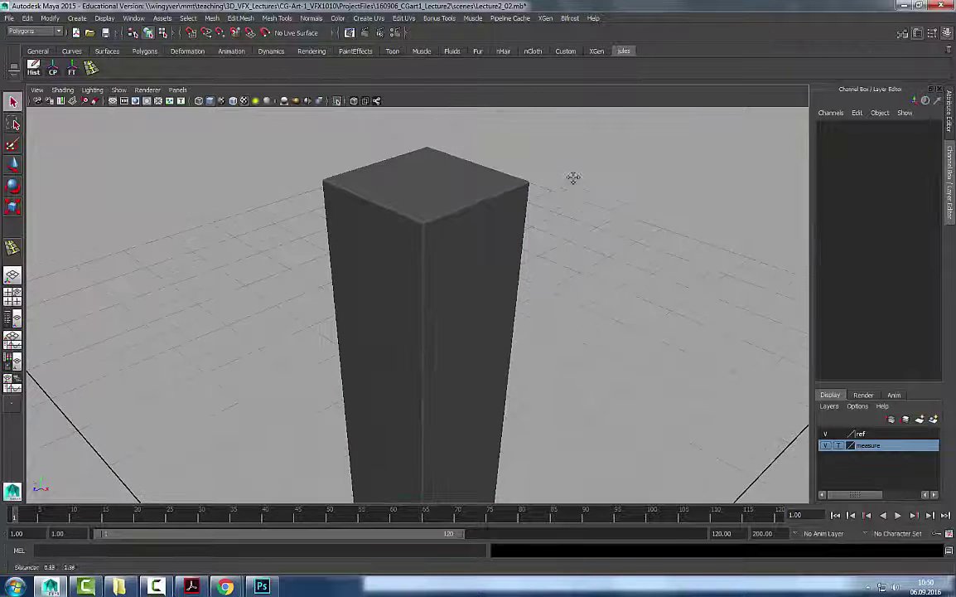
alt+drag(576, 183, 598, 178)
click(524, 269)
alt+drag(524, 271, 536, 296)
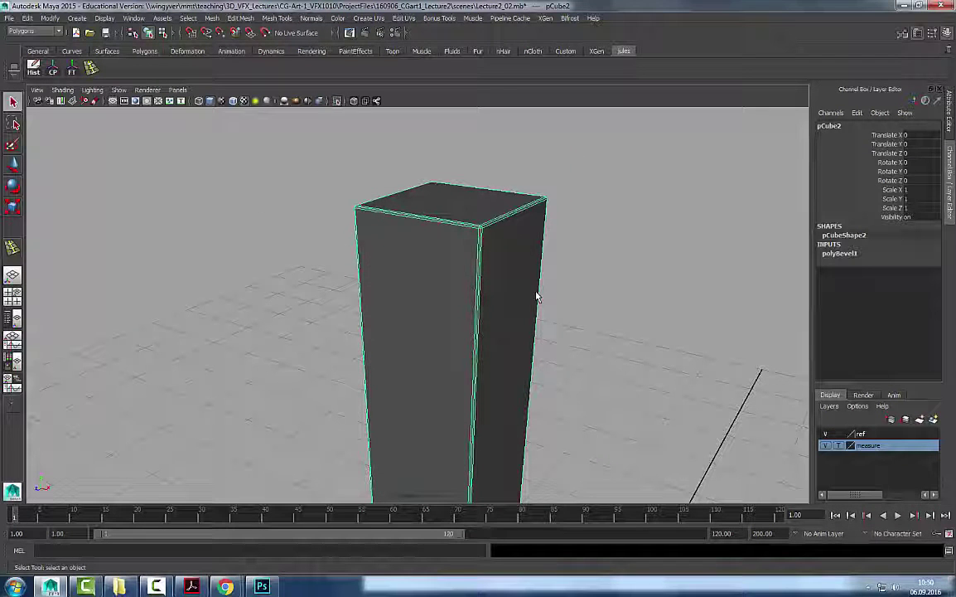
Select the vertices at the leg's front top corner to check them, then return to object mode and deselect the leg.
key(F9)
drag(499, 246, 468, 210)
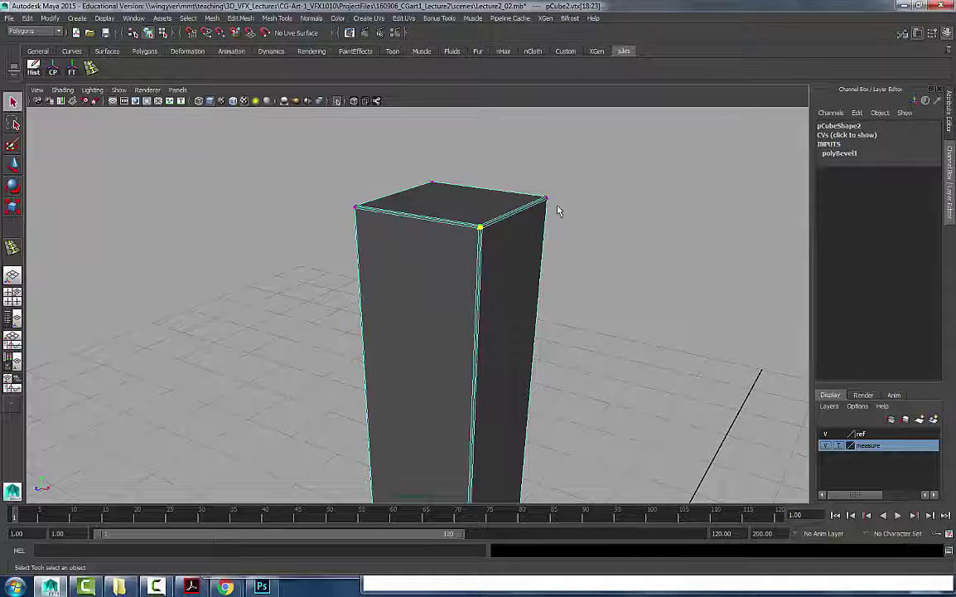
key(F8)
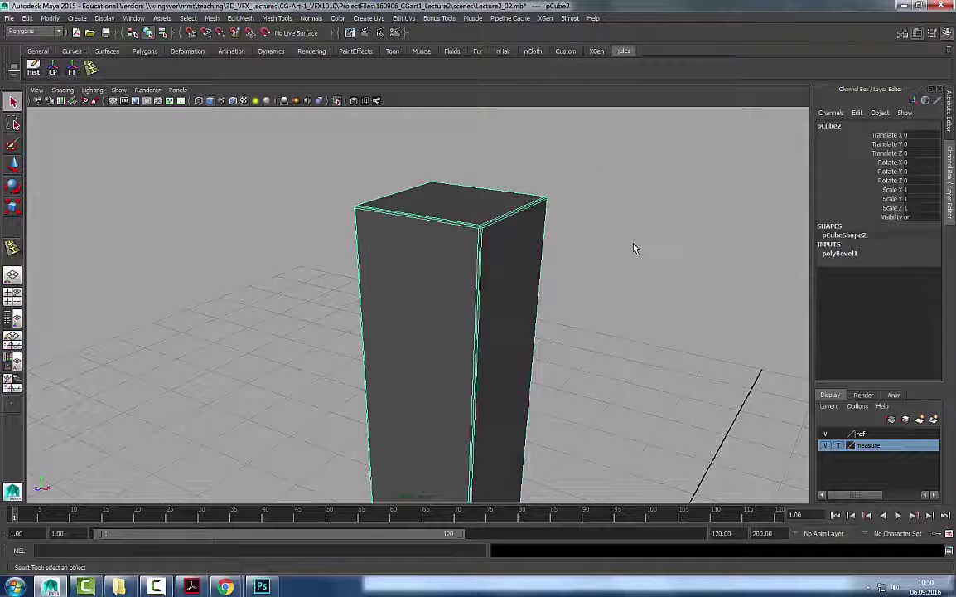
click(633, 249)
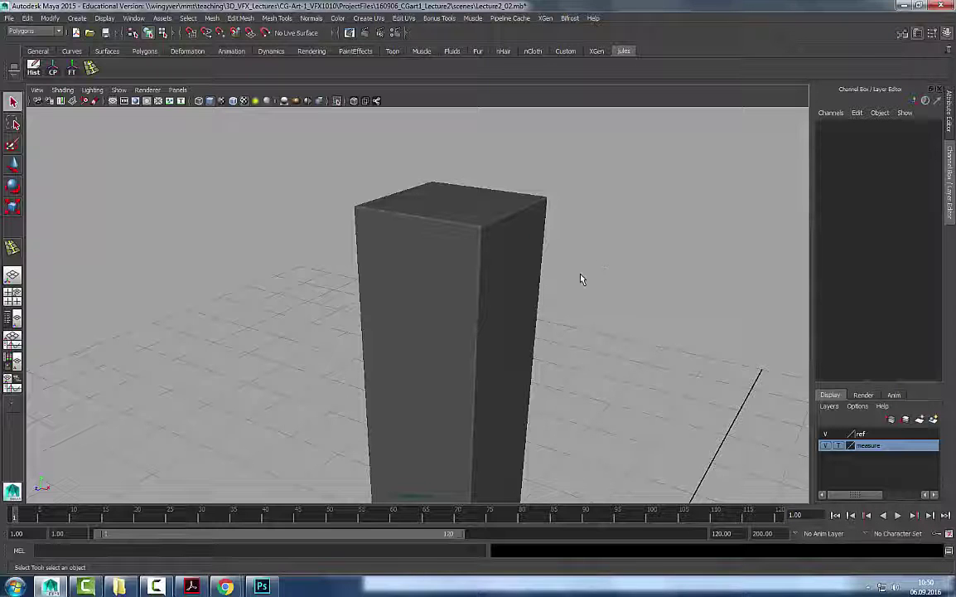
Move the unbeveled leg copy along X to about -11.78, right beside the beveled leg, and deselect it.
alt+drag(549, 283, 600, 312)
alt+right_drag(613, 309, 160, 219)
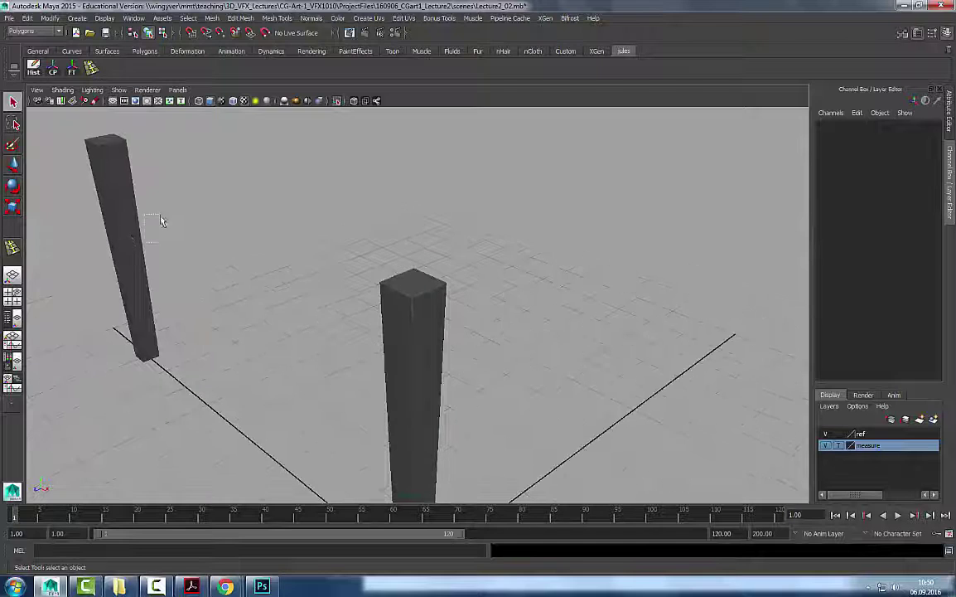
click(131, 236)
key(w)
drag(152, 275, 448, 421)
click(589, 282)
alt+right_drag(590, 281, 594, 293)
alt+drag(417, 297, 452, 289)
alt+right_drag(453, 288, 536, 315)
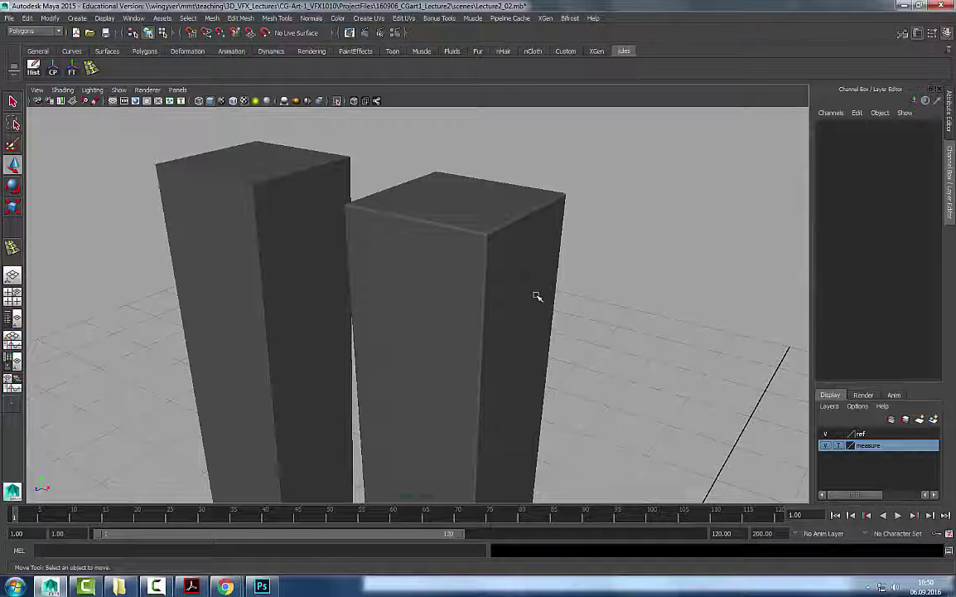
Compare the sharp edges of the unbeveled leg with those of the beveled leg, both close up and from farther away.
click(186, 248)
click(105, 252)
click(530, 267)
click(645, 324)
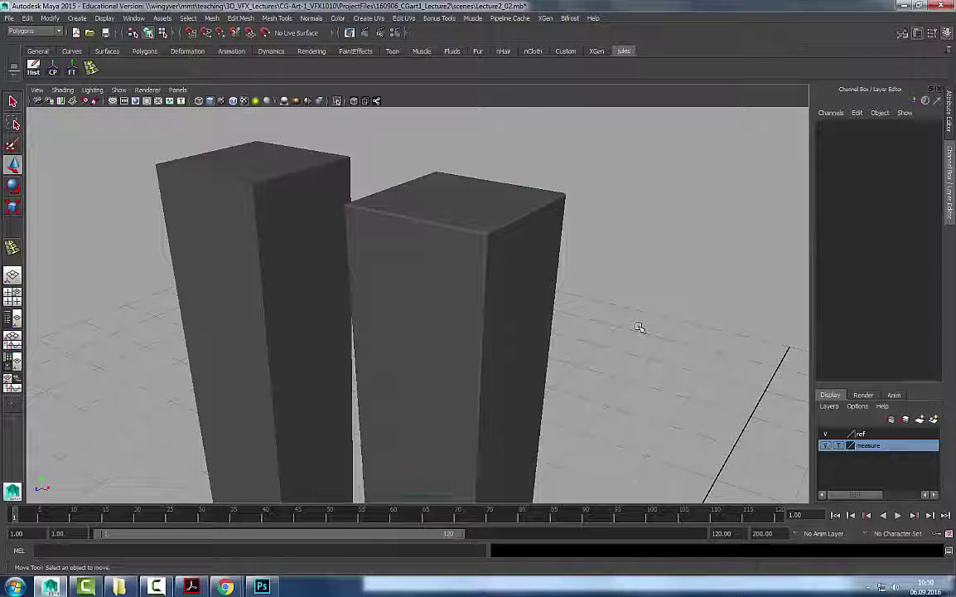
scroll(639, 327, down, 5)
scroll(572, 341, up, 5)
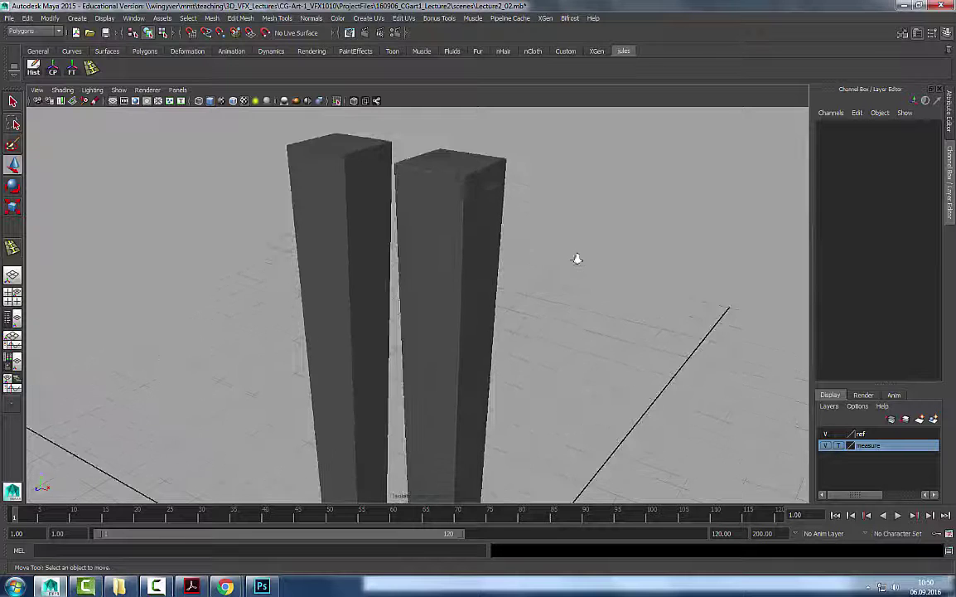
alt+right_drag(578, 259, 555, 280)
alt+right_drag(441, 212, 408, 282)
alt+middle_drag(418, 295, 420, 246)
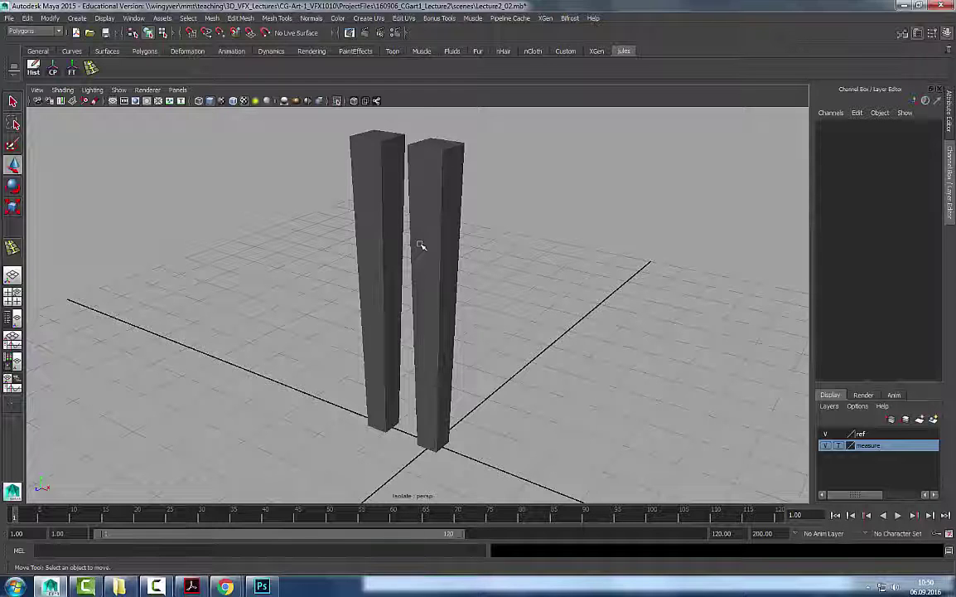
Delete the unbeveled leg copy standing beside the beveled leg.
click(396, 219)
alt+drag(397, 220, 452, 271)
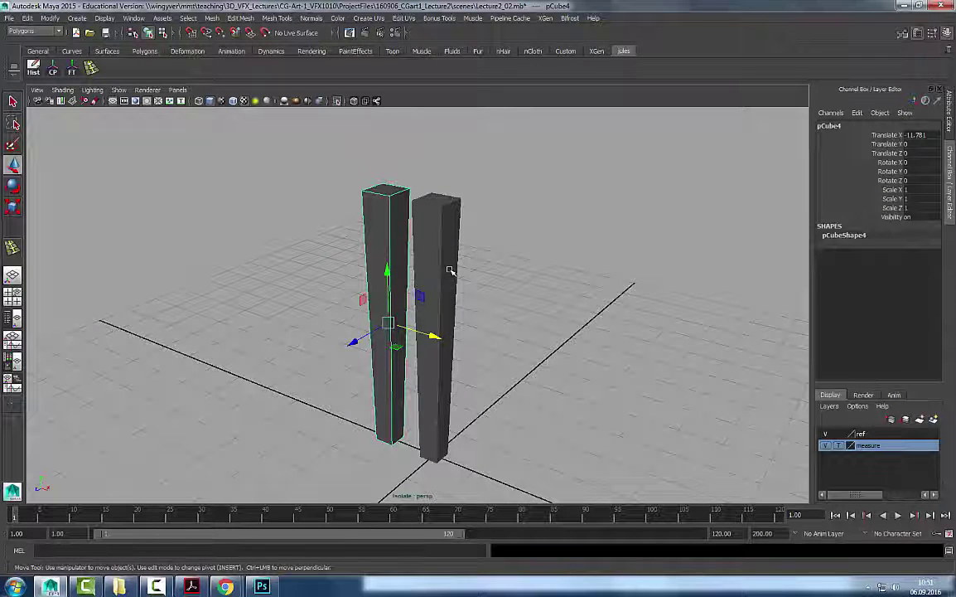
key(Delete)
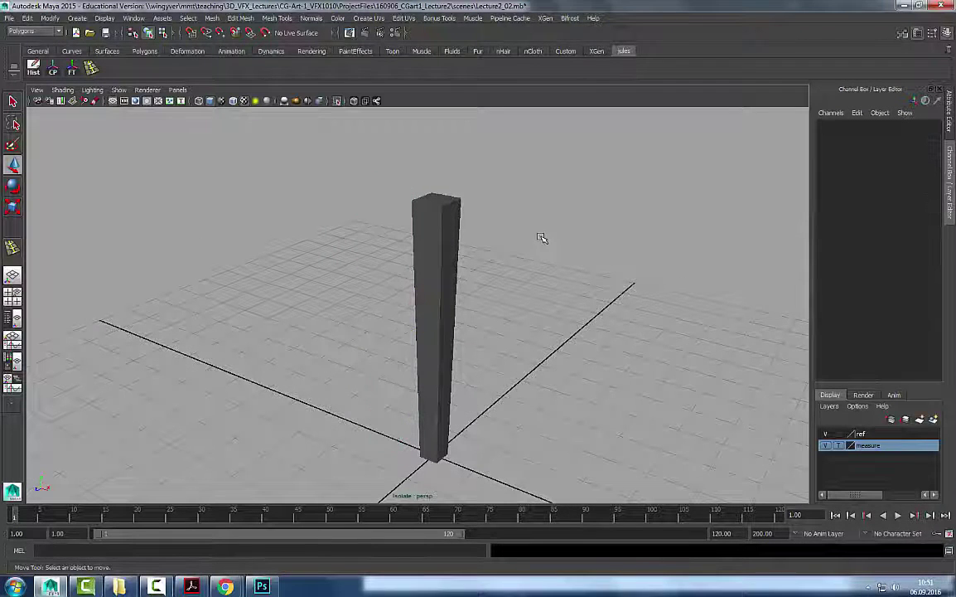
Restore the deleted unbeveled leg copy and move it along X to about -100, well away from the beveled leg.
key(ctrl+z)
drag(436, 337, 183, 202)
click(607, 260)
alt+drag(606, 260, 470, 221)
key(q)
Select the beveled leg at the grid's centre and inspect its edges from several angles.
click(435, 273)
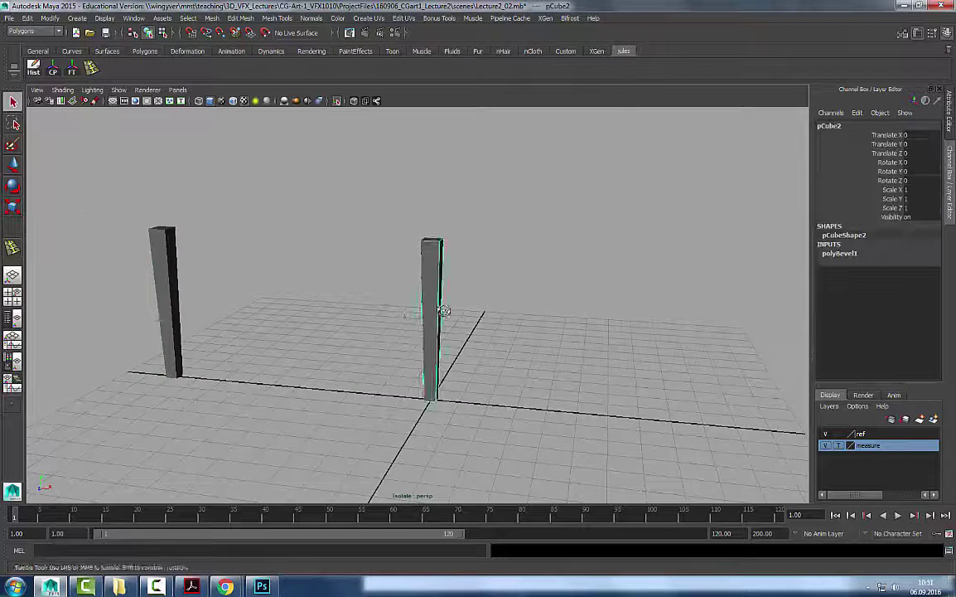
alt+drag(444, 311, 497, 344)
alt+drag(442, 301, 452, 257)
alt+right_drag(497, 290, 737, 290)
alt+middle_drag(332, 174, 326, 276)
alt+right_drag(325, 275, 253, 291)
alt+middle_drag(440, 312, 380, 253)
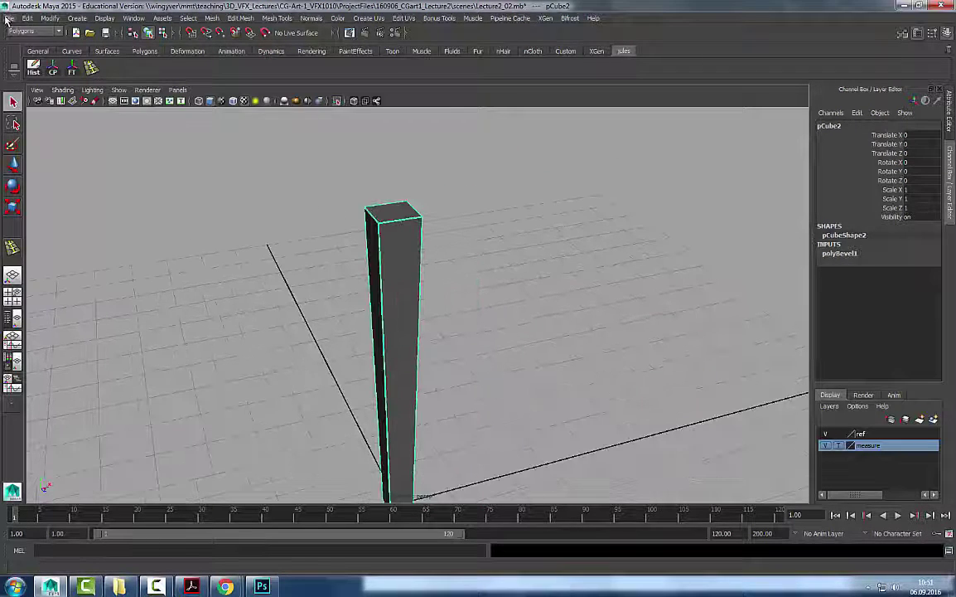
Save the scene as a new version named Lecture2_03 in Maya ASCII format.
click(8, 18)
click(42, 70)
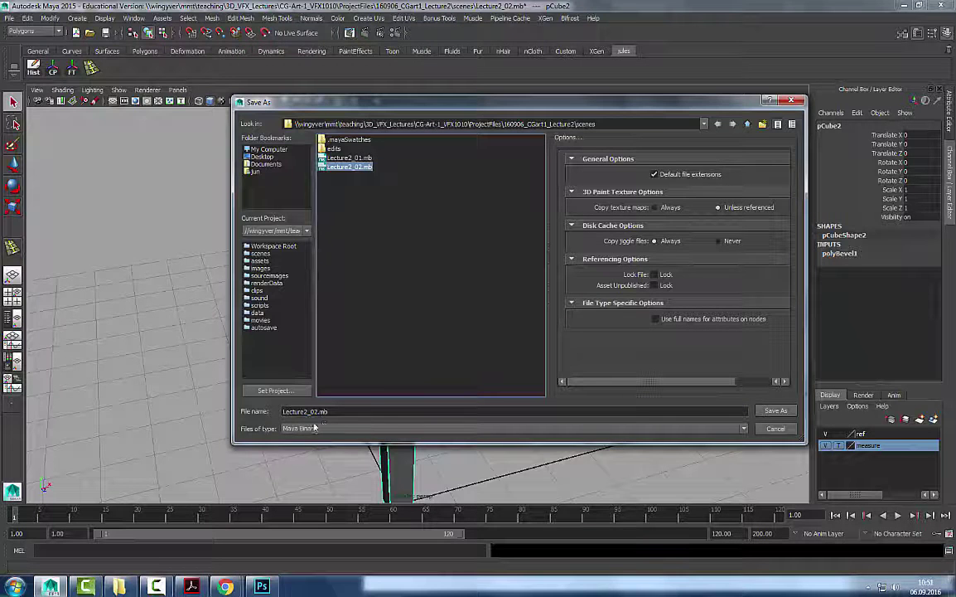
click(318, 411)
key(BackSpace)
text(3)
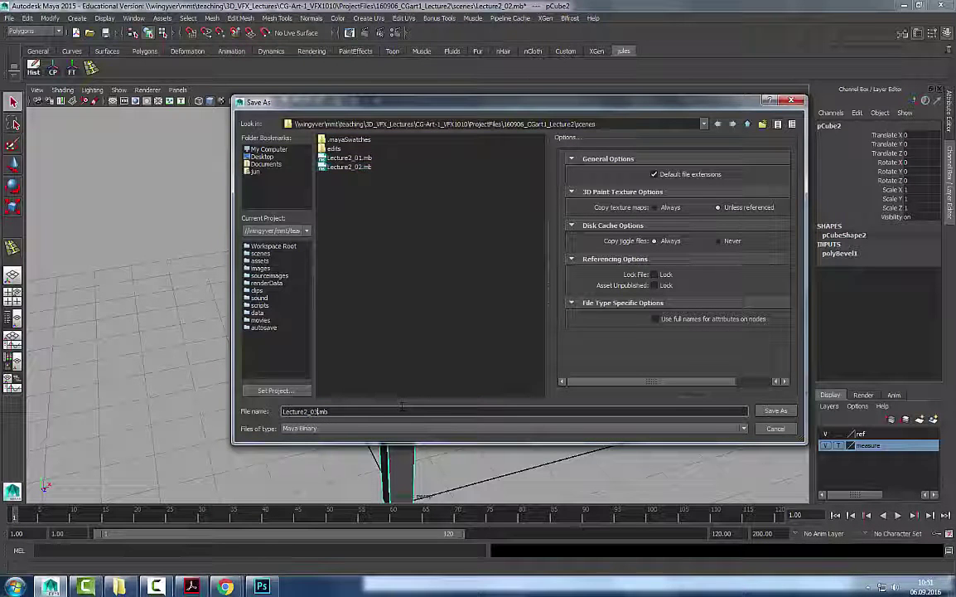
click(367, 430)
click(351, 446)
click(346, 430)
click(328, 439)
click(776, 410)
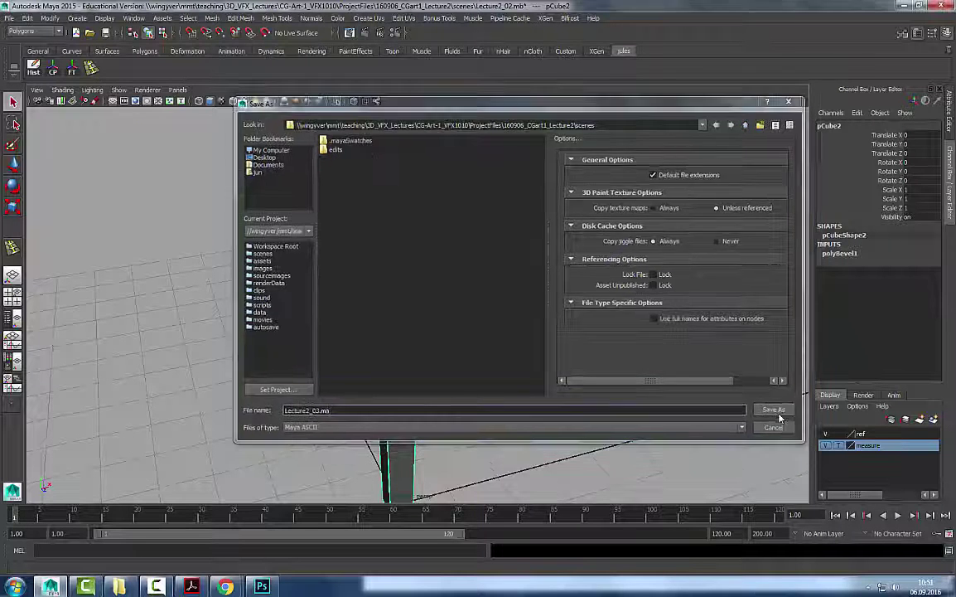
Try scaling the vertices at the top of the beveled leg, undo it, and return to object mode with nothing selected.
click(651, 220)
scroll(651, 220, down, 5)
click(404, 338)
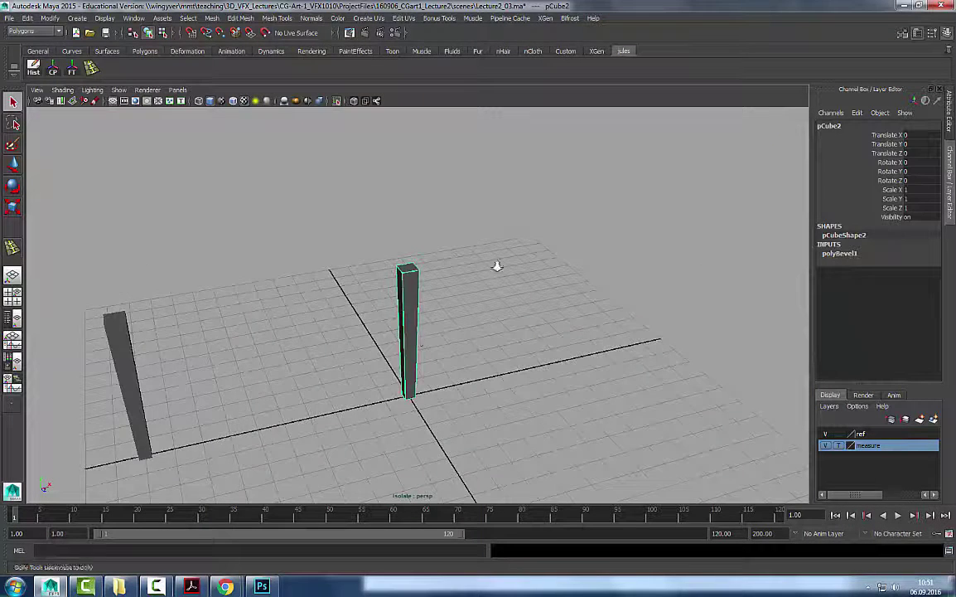
scroll(491, 278, up, 5)
alt+right_drag(486, 280, 429, 309)
alt+drag(430, 309, 432, 270)
alt+right_drag(432, 269, 536, 267)
alt+middle_drag(536, 267, 553, 300)
right_drag(418, 235, 377, 213)
drag(432, 178, 355, 215)
alt+drag(355, 216, 378, 232)
key(r)
click(403, 171)
ctrl+drag(403, 174, 407, 176)
key(ctrl+z)
key(q)
right_drag(416, 334, 324, 277)
click(538, 213)
Select and frame the unbeveled leg copy to examine its plain edges.
alt+right_drag(448, 286, 346, 317)
alt+middle_drag(346, 316, 404, 290)
drag(320, 200, 150, 361)
key(f)
alt+drag(352, 190, 452, 262)
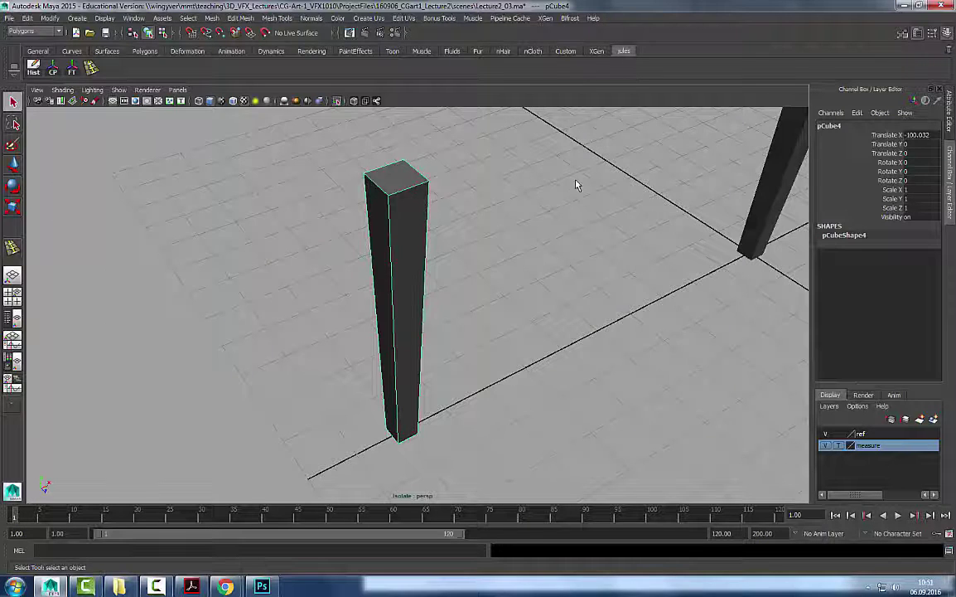
Select the top vertices of the beveled leg and examine its beveled corners up close.
alt+middle_drag(576, 183, 423, 223)
right_drag(480, 176, 456, 196)
drag(503, 118, 450, 180)
right_drag(473, 198, 437, 212)
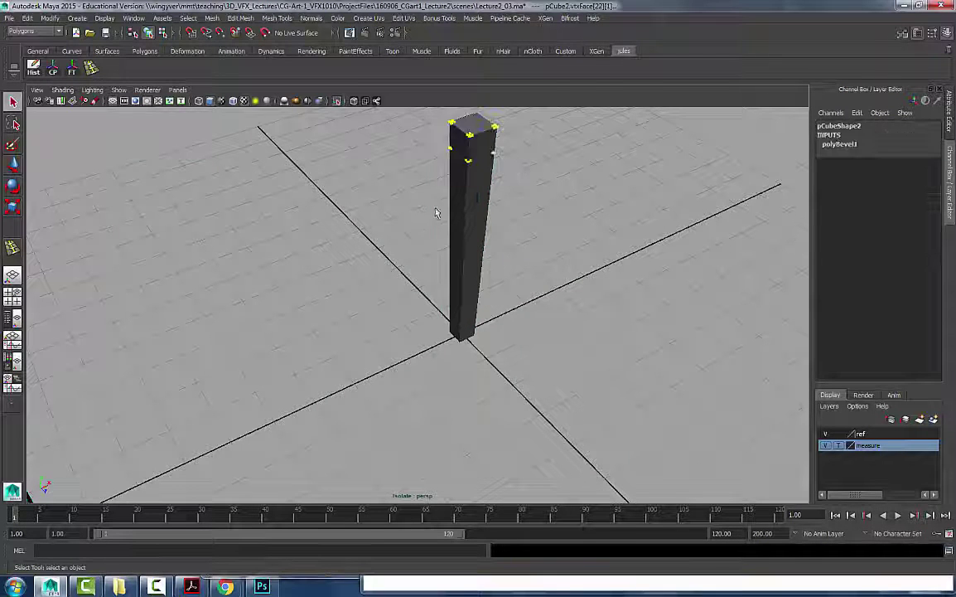
drag(437, 183, 507, 121)
key(f)
alt+drag(574, 301, 419, 364)
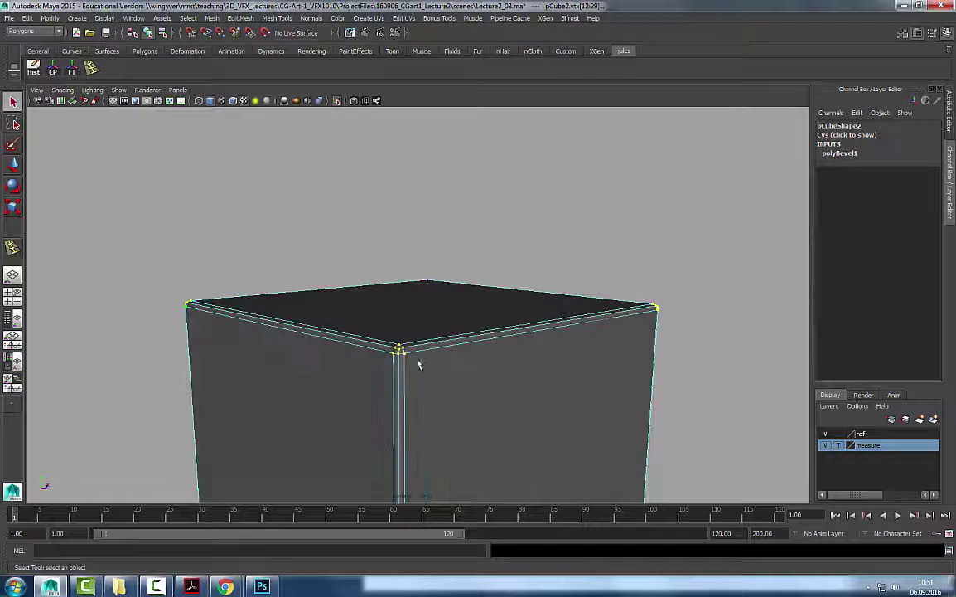
alt+right_drag(425, 372, 517, 352)
alt+drag(517, 352, 524, 328)
Try moving vertices at the beveled leg's front top corner, undo it, and return to object mode with nothing selected.
drag(392, 330, 440, 333)
click(402, 310)
key(w)
key(ctrl+z)
key(q)
right_drag(446, 346, 474, 299)
click(594, 199)
Select the unbeveled leg copy and view it together with the beveled leg.
alt+right_drag(318, 293, 259, 333)
alt+right_drag(364, 327, 331, 333)
alt+middle_drag(345, 333, 359, 318)
click(202, 362)
alt+middle_drag(217, 367, 263, 350)
mouse_move(356, 356)
alt+right_down()
mouse_move(443, 379)
mouse_move(369, 365)
alt+right_up()
alt+middle_drag(369, 365, 446, 346)
alt+drag(308, 307, 299, 322)
alt+middle_drag(299, 300, 345, 197)
Set the Bevel options to 2 segments for the unbeveled leg copy, then close them without applying a bevel.
click(241, 18)
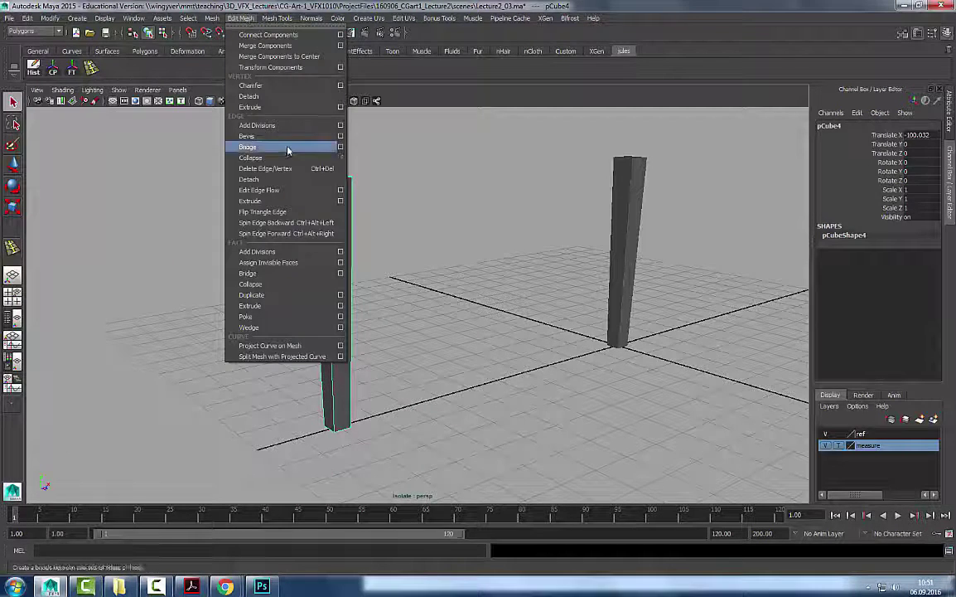
click(339, 136)
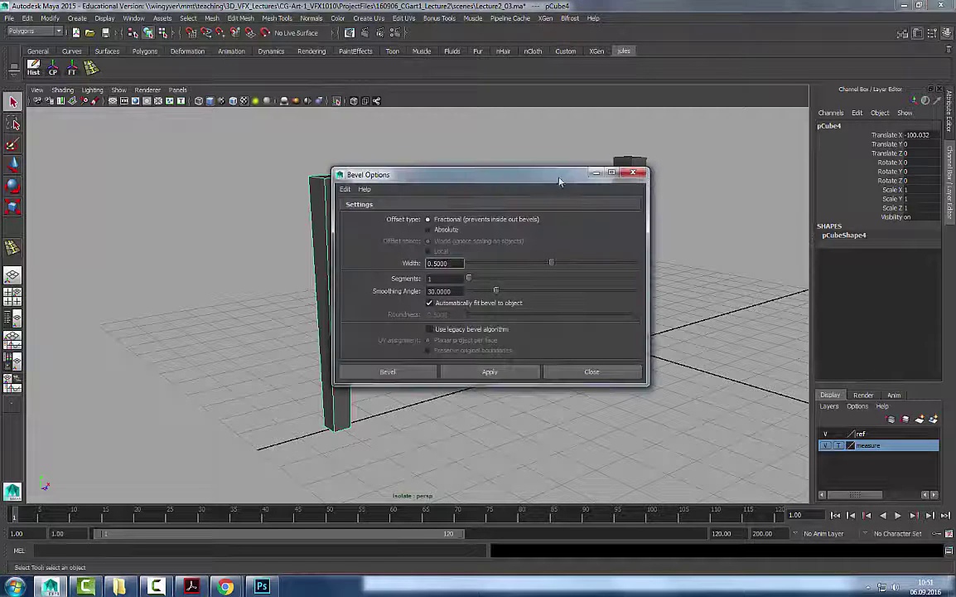
drag(559, 181, 570, 160)
drag(655, 363, 717, 440)
drag(452, 258, 375, 262)
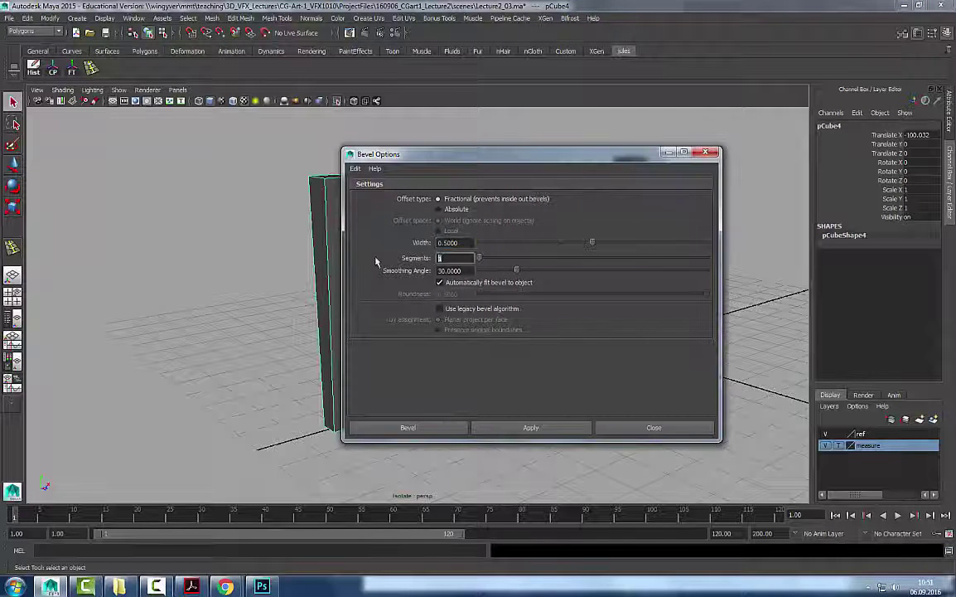
text(2)
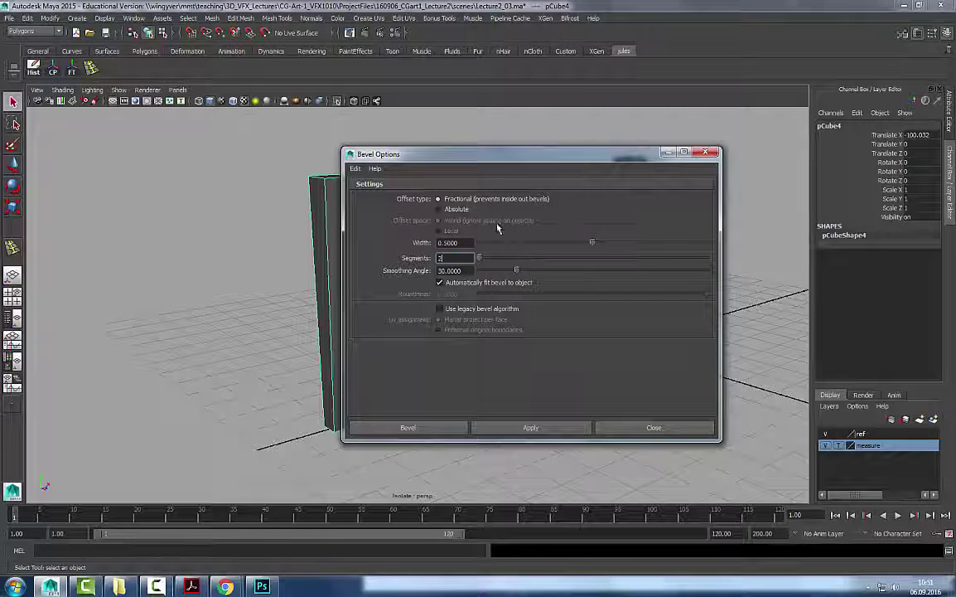
key(Return)
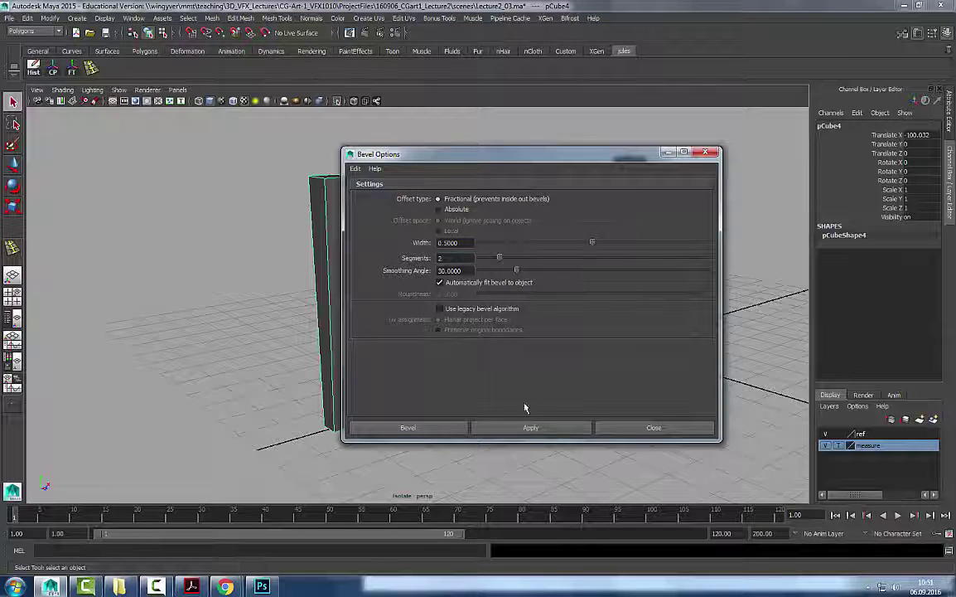
click(652, 426)
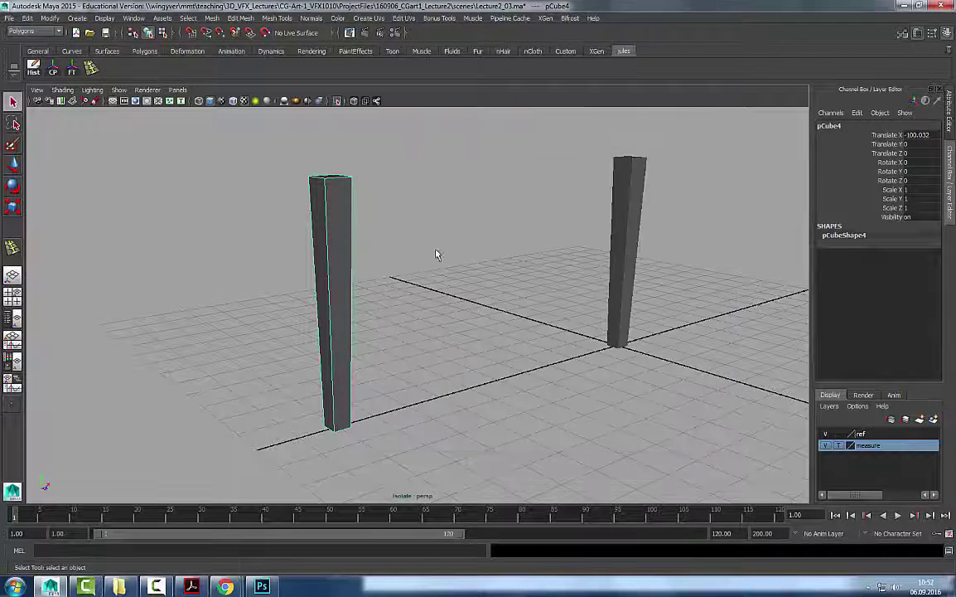
Clear the selection and turn off object isolation to show the seat, measuring box and chair reference again.
click(625, 194)
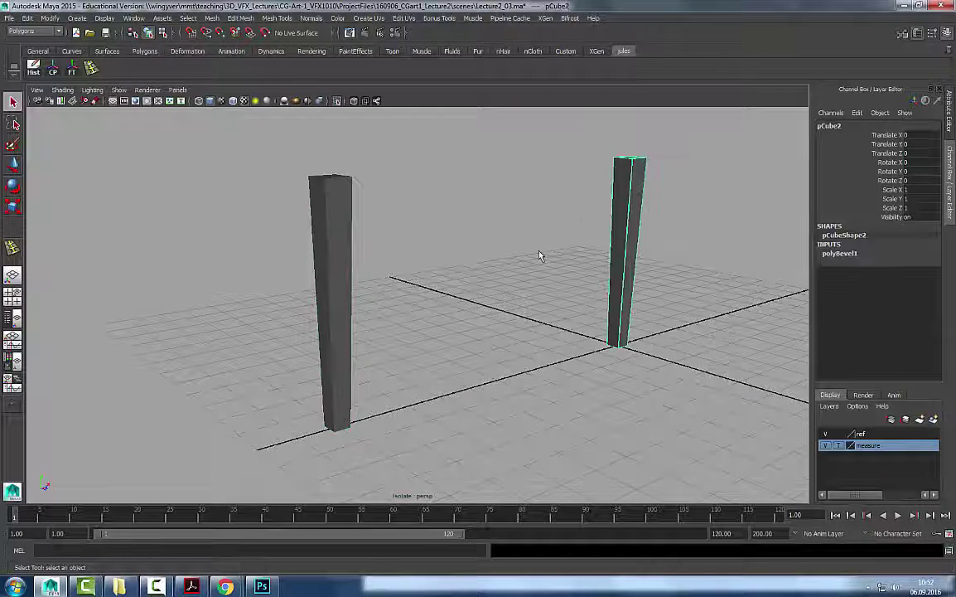
alt+middle_drag(541, 254, 474, 297)
key(space)
key(space)
click(651, 240)
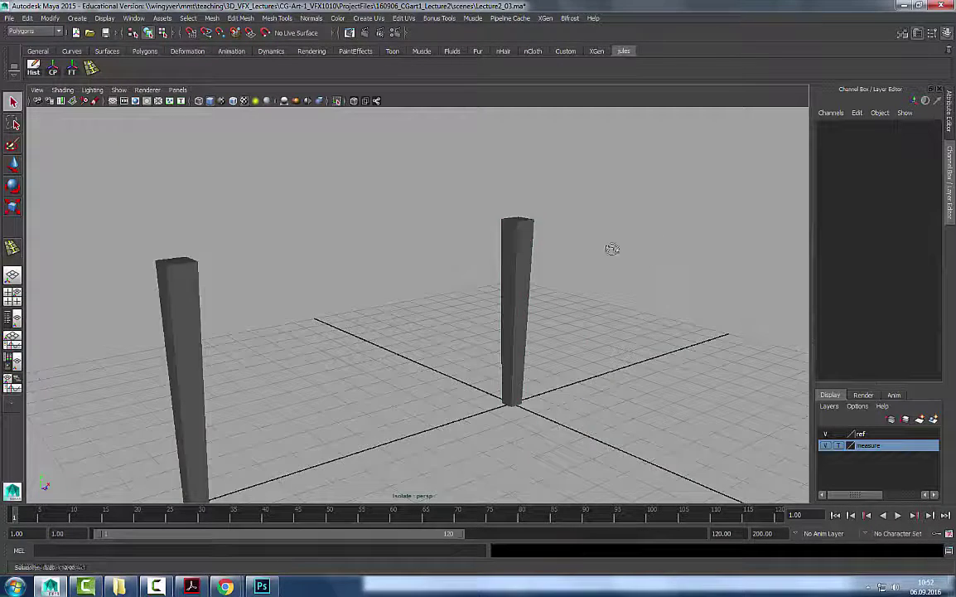
alt+drag(611, 250, 613, 251)
key(shift+i)
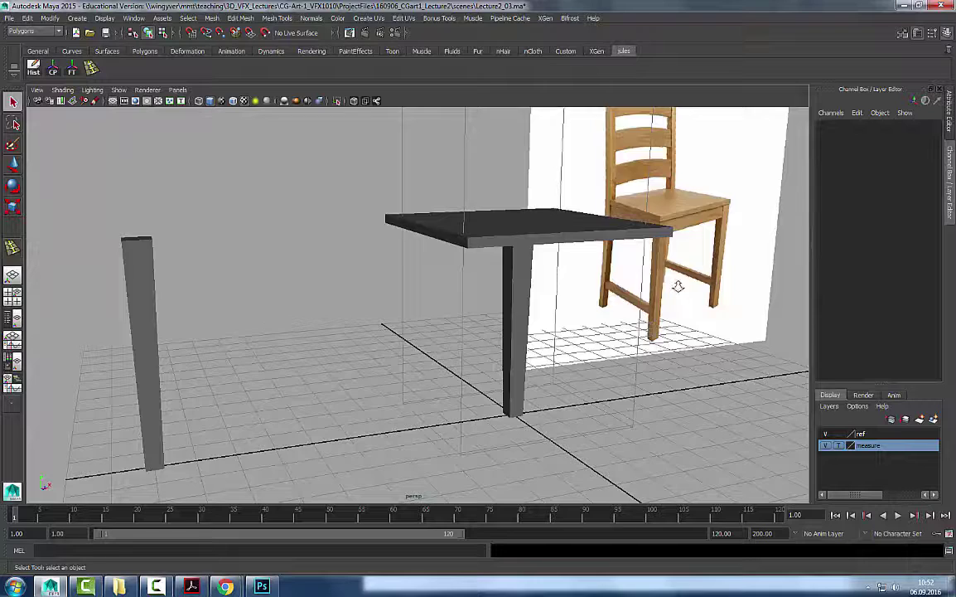
Select the beveled leg under the seat and frame it in the top view.
alt+middle_drag(678, 286, 661, 339)
scroll(661, 339, up, 2)
click(510, 339)
scroll(535, 341, down, 3)
key(space)
key(space)
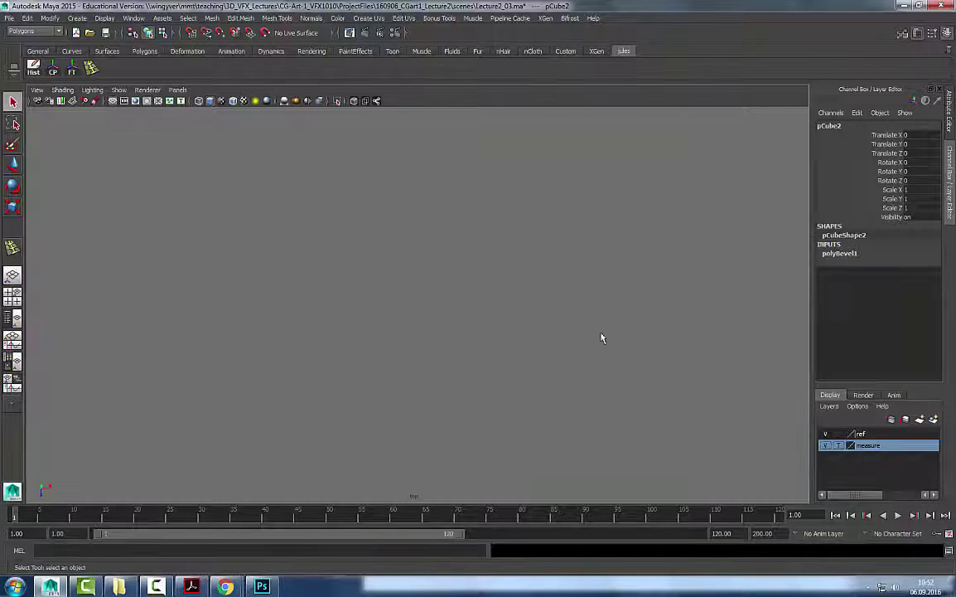
key(f)
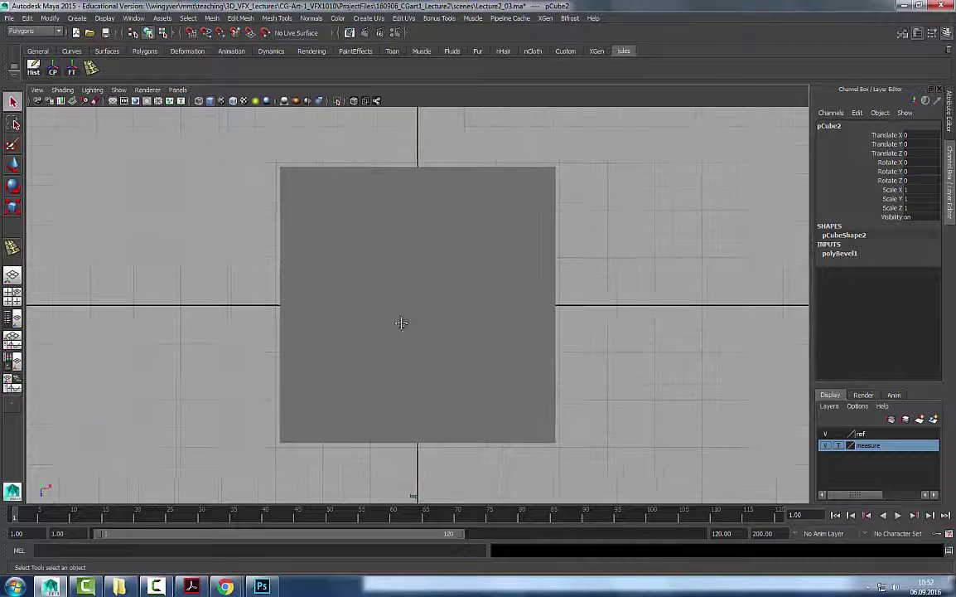
Clear the selection and display the top view in wireframe to reveal the leg beneath the seat.
alt+middle_drag(401, 323, 395, 310)
scroll(426, 333, up, 2)
click(518, 301)
scroll(506, 343, down, 1)
alt+middle_drag(519, 302, 517, 320)
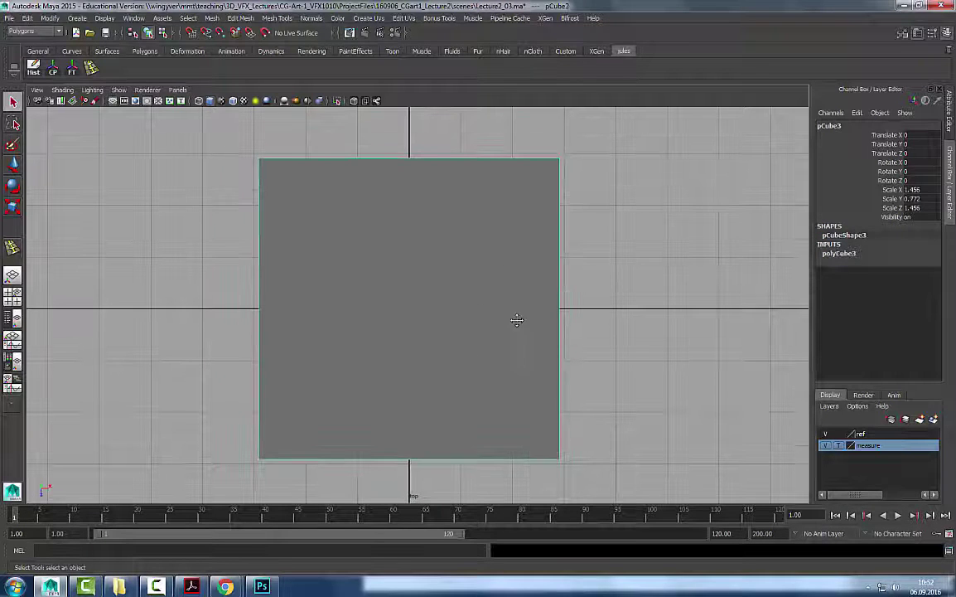
click(652, 304)
key(4)
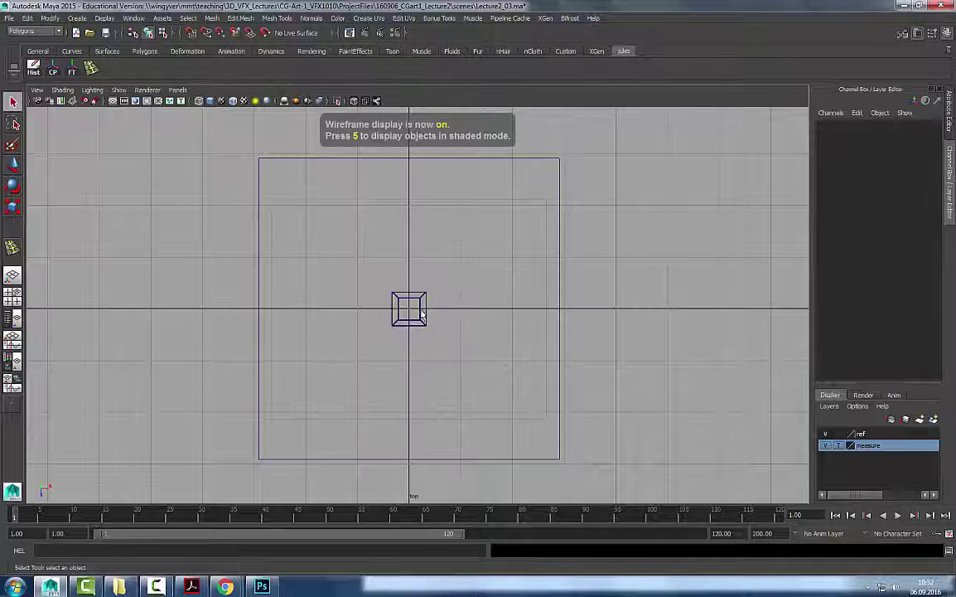
Move the beveled leg under the seat's front corner, at X about -24.65 and Z about 24.3, and deselect it in perspective.
click(420, 307)
alt+middle_drag(459, 362, 456, 374)
alt+right_drag(456, 374, 441, 367)
key(w)
drag(407, 321, 285, 437)
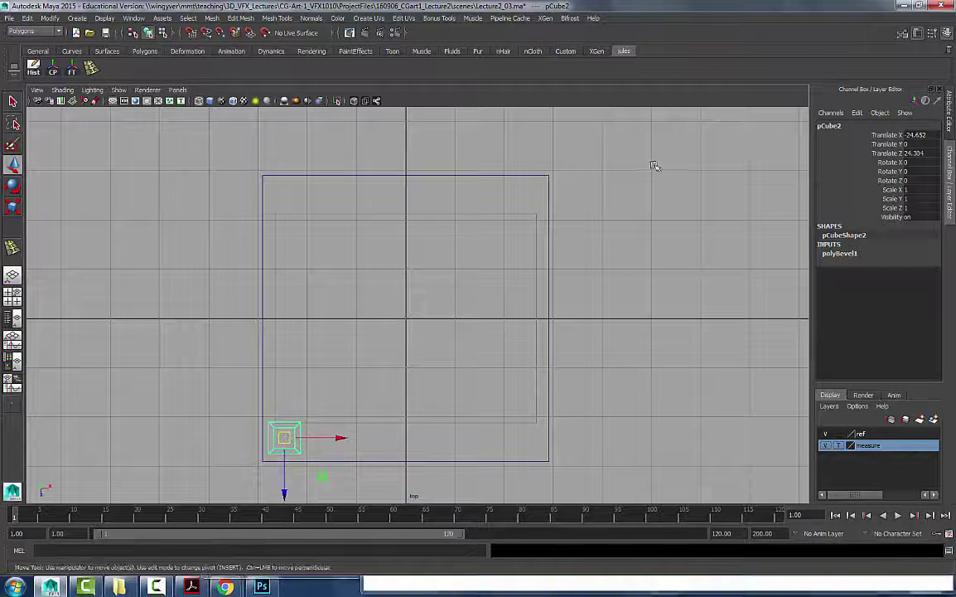
key(space)
key(space)
mouse_move(609, 295)
alt+mouse_down()
mouse_move(585, 279)
mouse_move(598, 288)
alt+mouse_up()
alt+middle_drag(598, 288, 571, 285)
click(533, 302)
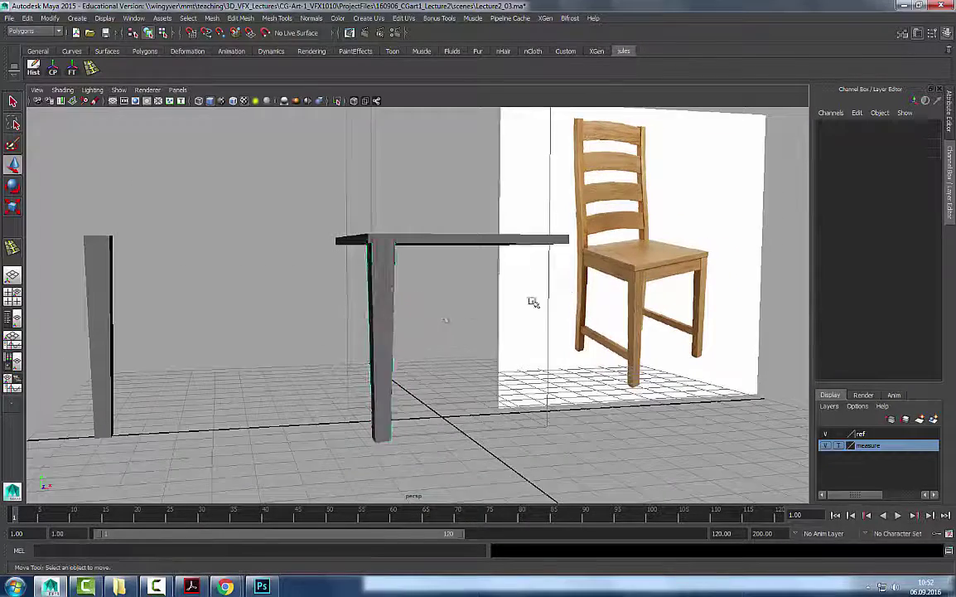
Examine the apron boards beneath the seat in the chair reference image.
alt+right_drag(533, 301, 479, 272)
alt+middle_drag(546, 269, 486, 271)
alt+right_drag(486, 271, 654, 264)
alt+middle_drag(484, 260, 307, 258)
alt+right_drag(306, 259, 657, 254)
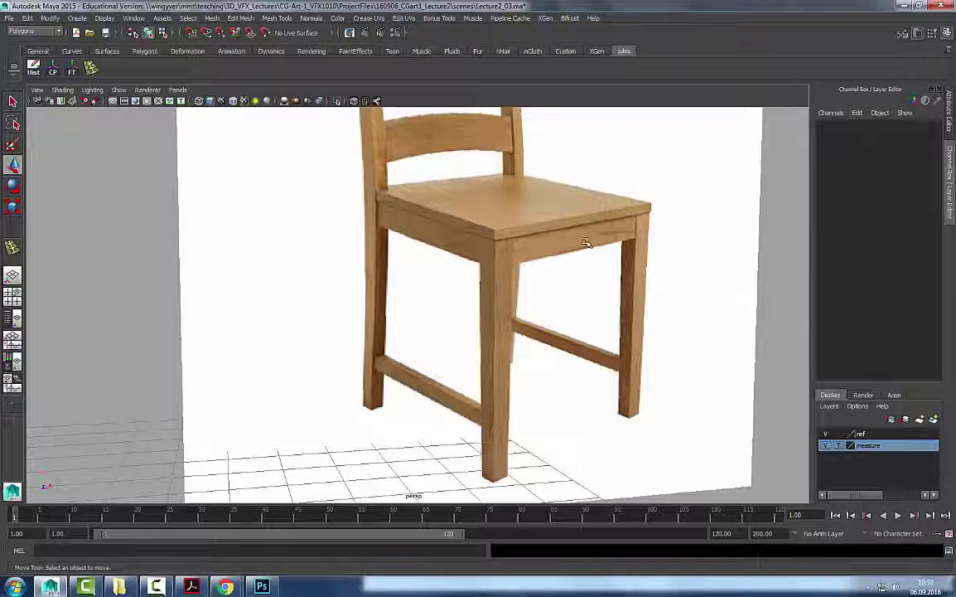
scroll(593, 242, down, 10)
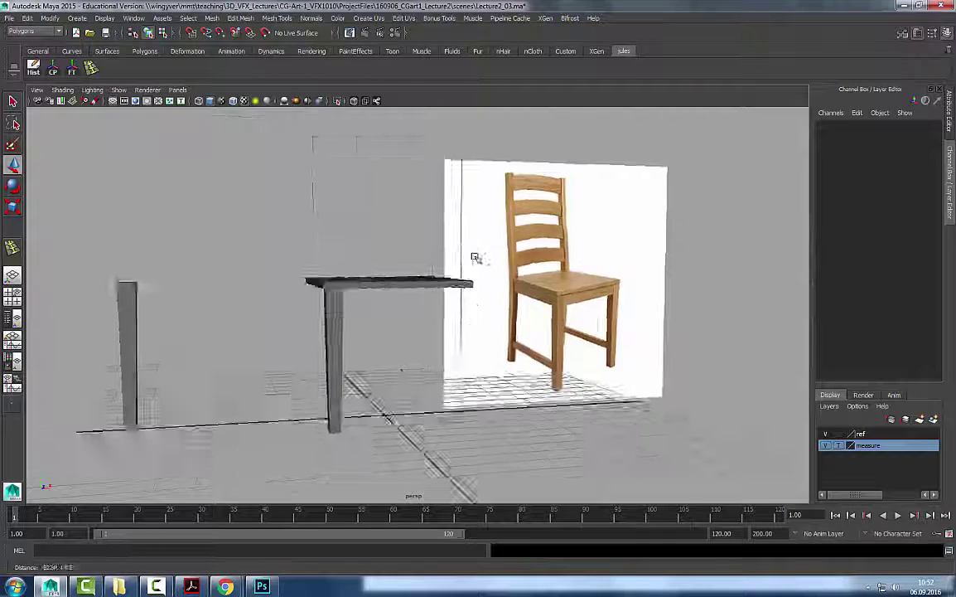
Duplicate the seat as a front apron board, scaled to about 1.954 in Y and 0.113 in Z, and position it at Z about 33.755.
click(458, 301)
key(ctrl+d)
drag(402, 297, 443, 334)
key(r)
drag(444, 283, 446, 204)
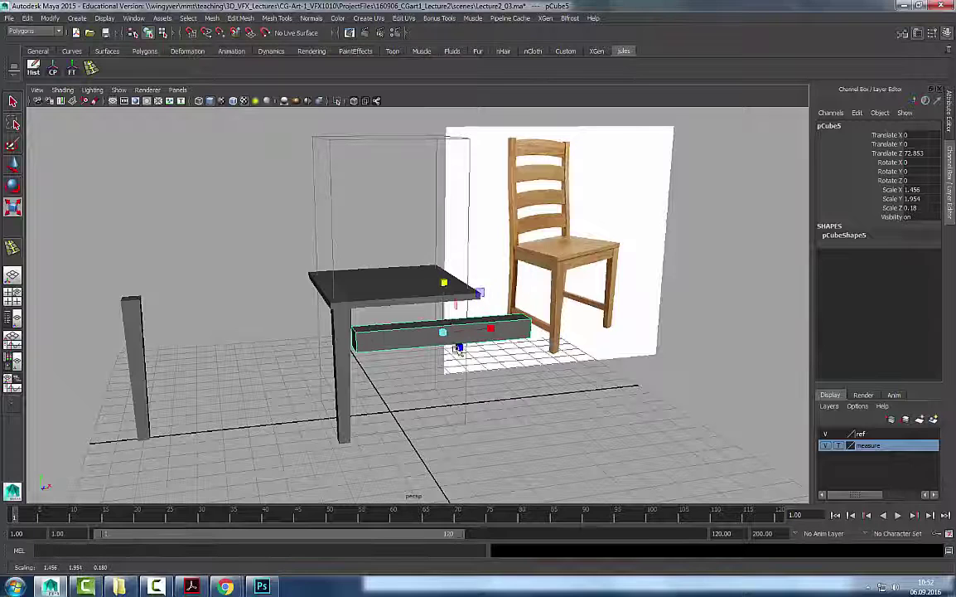
key(w)
drag(460, 351, 421, 300)
In the front view, lower the apron board to Y about -4.62 beneath the seat and scale its X to about 1.054.
key(space)
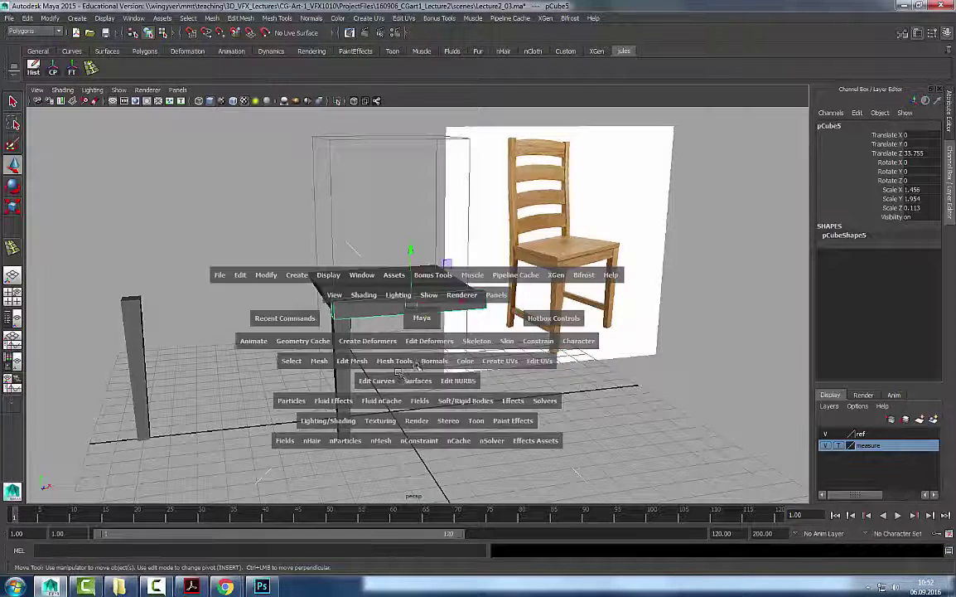
key(space)
drag(363, 122, 363, 158)
key(r)
drag(411, 192, 399, 192)
alt+middle_drag(162, 129, 250, 261)
alt+right_drag(250, 261, 416, 288)
alt+middle_drag(416, 288, 486, 267)
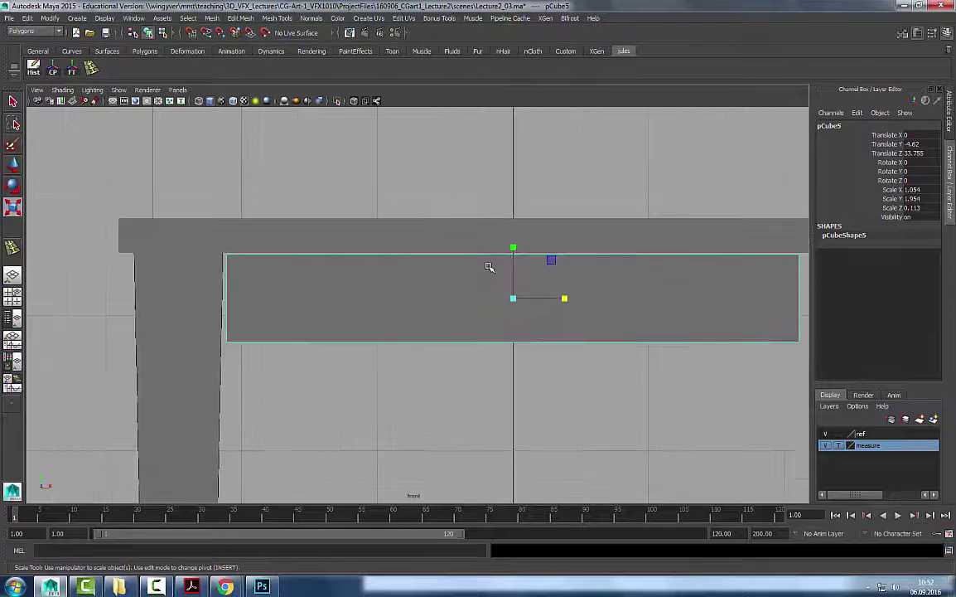
Fine-tune the apron board's X scale to about 1.066 so it meets the leg's inner edge, and display its channel values.
key(ctrl+space)
alt+middle_drag(368, 269, 518, 345)
alt+right_drag(517, 260, 396, 268)
alt+middle_drag(395, 268, 120, 263)
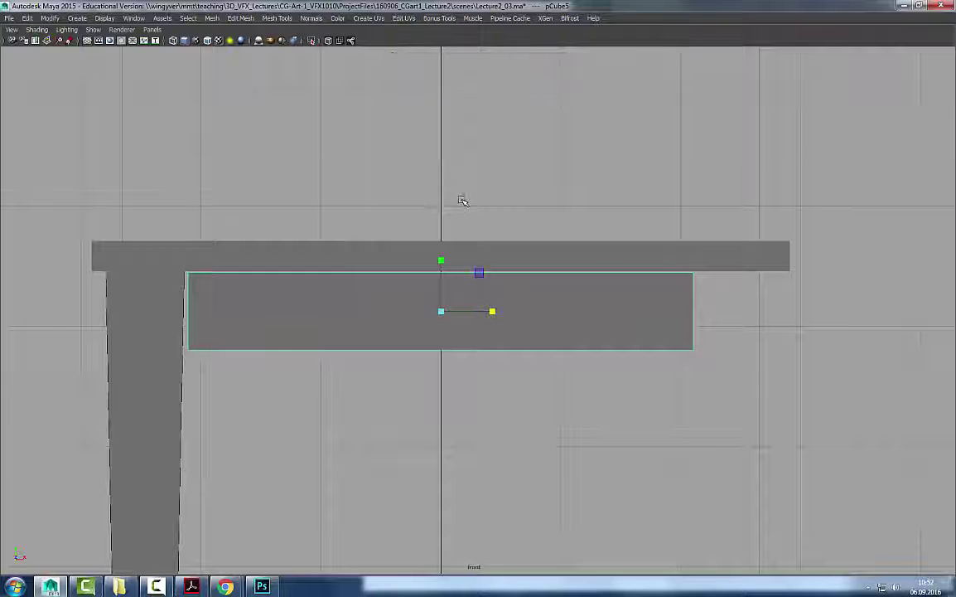
alt+middle_drag(461, 201, 489, 278)
alt+right_drag(489, 277, 530, 300)
alt+middle_drag(530, 300, 535, 292)
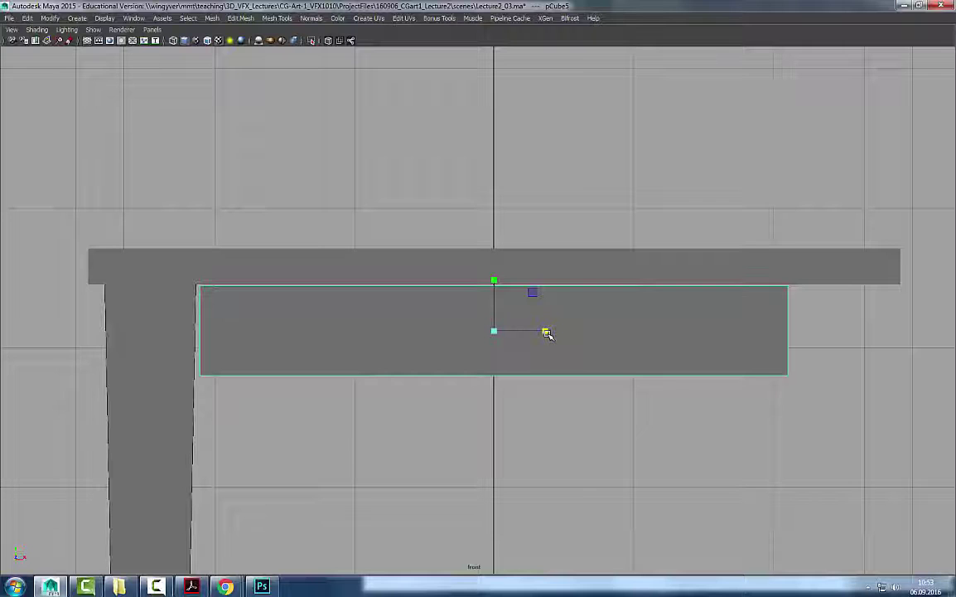
mouse_move(546, 331)
mouse_down()
mouse_move(593, 334)
mouse_move(536, 338)
mouse_move(565, 339)
mouse_move(546, 342)
mouse_up()
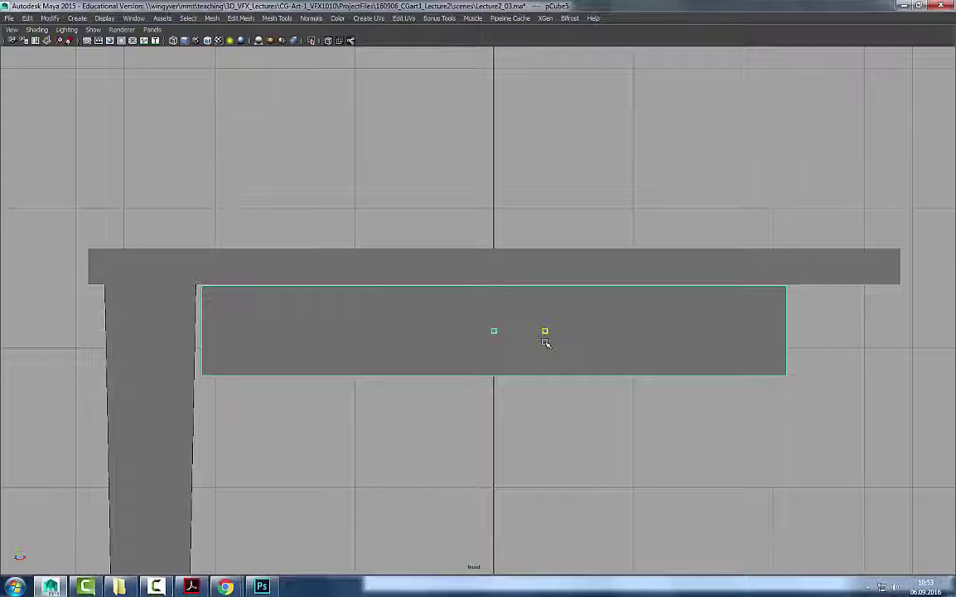
drag(546, 342, 545, 342)
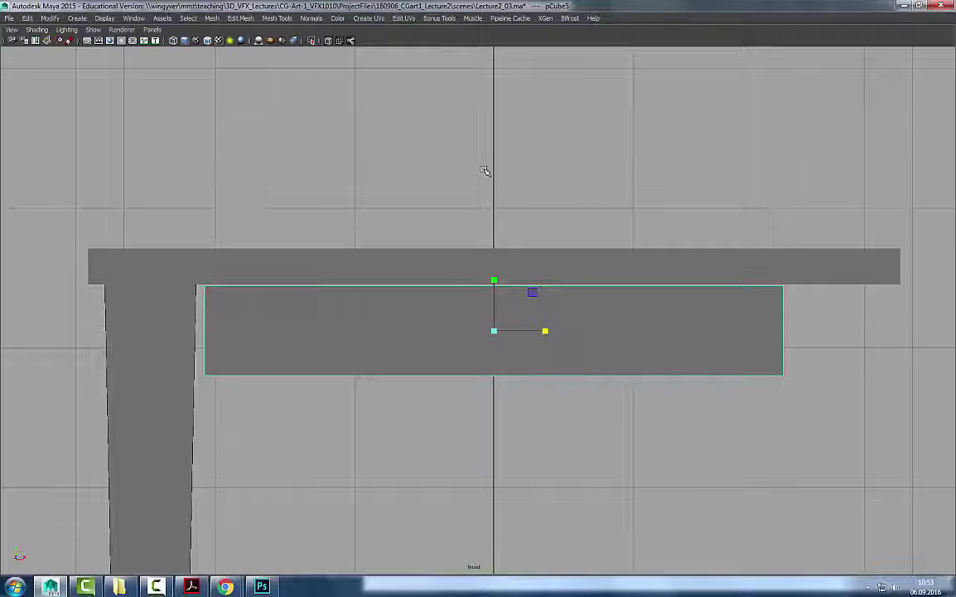
middle_drag(485, 169, 486, 171)
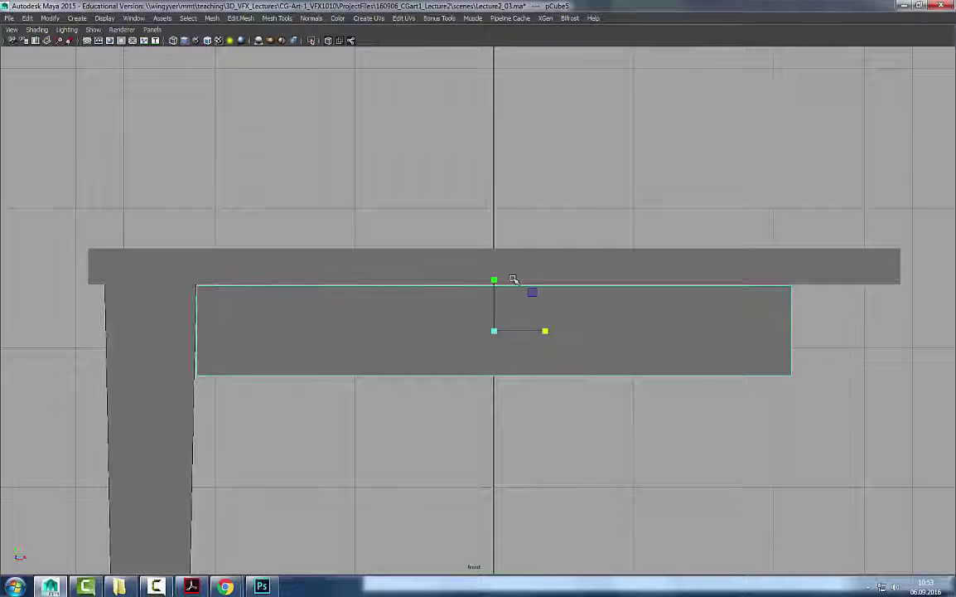
key(ctrl+a)
key(ctrl+a)
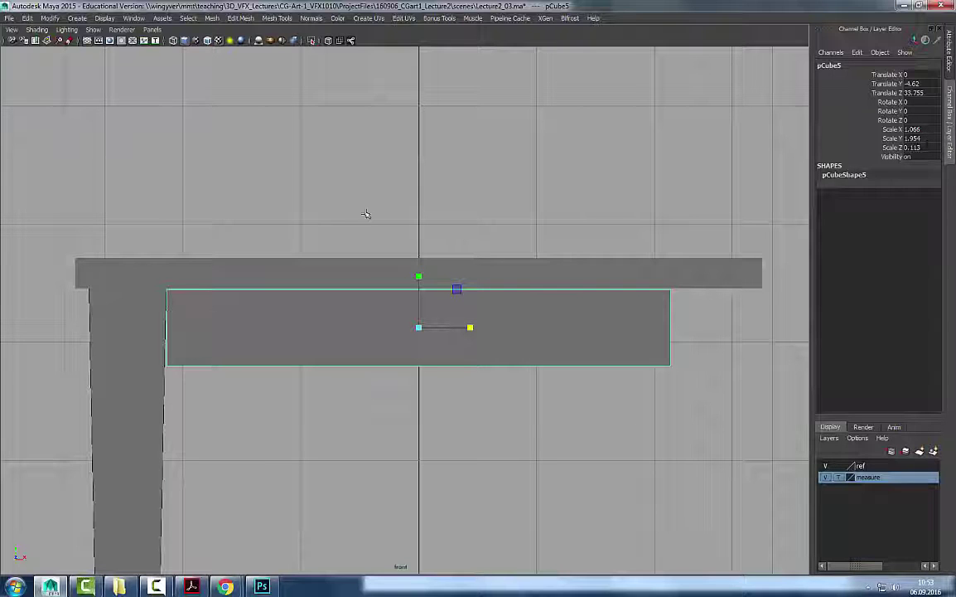
Move the apron board back along Z to about 24.283 so it sits under the seat beside the leg.
click(512, 221)
key(space)
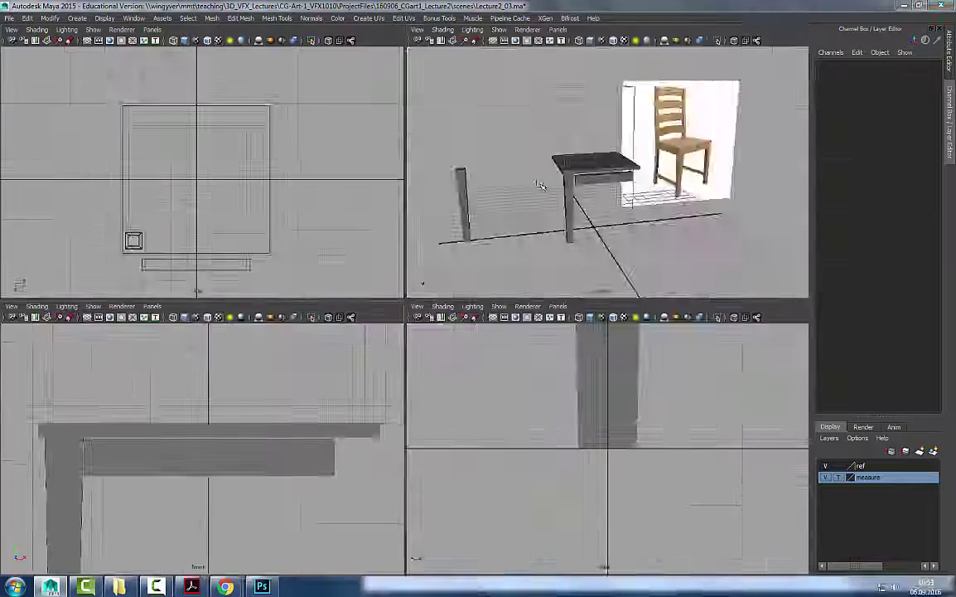
key(space)
click(437, 322)
key(space)
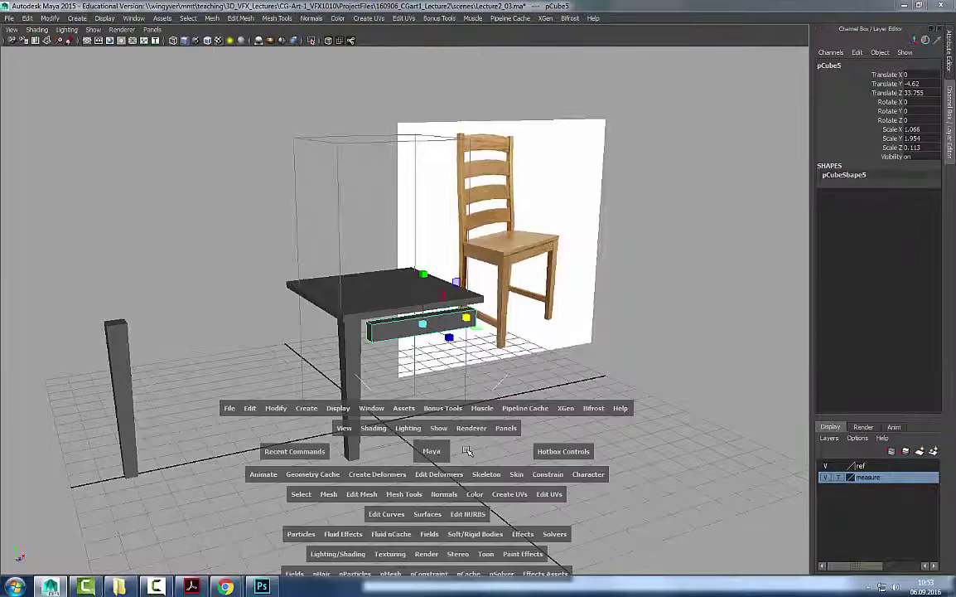
key(shift+f)
key(f)
alt+right_drag(659, 363, 364, 319)
alt+middle_drag(441, 326, 352, 297)
key(w)
drag(261, 282, 230, 248)
key(space)
key(space)
alt+right_drag(257, 263, 406, 279)
alt+middle_drag(447, 278, 665, 285)
click(448, 342)
alt+drag(448, 342, 402, 302)
click(495, 222)
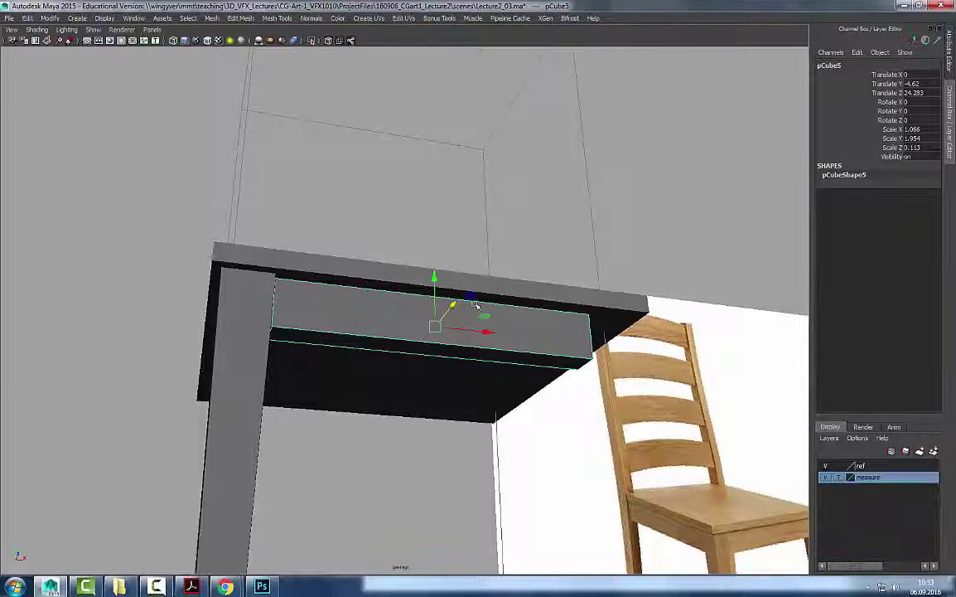
Restore the full interface and freeze the apron board's transformations.
key(ctrl+space)
click(71, 72)
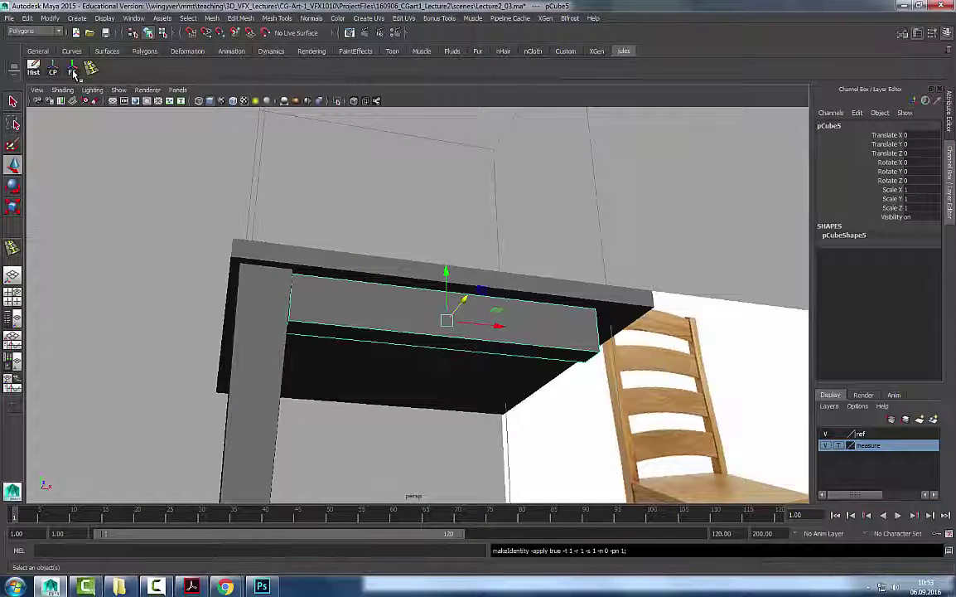
scroll(740, 192, down, 5)
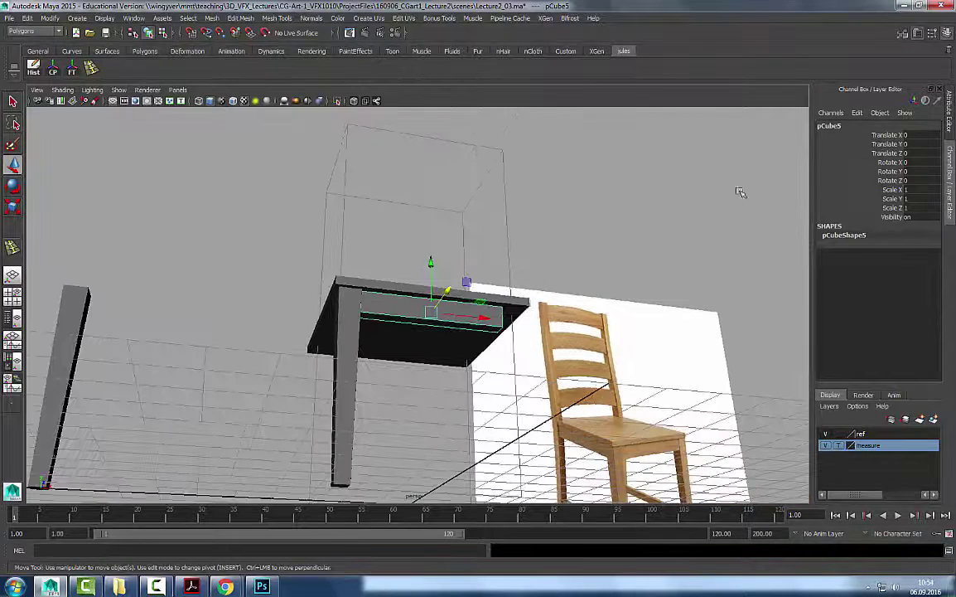
scroll(405, 223, down, 3)
alt+middle_drag(405, 223, 405, 212)
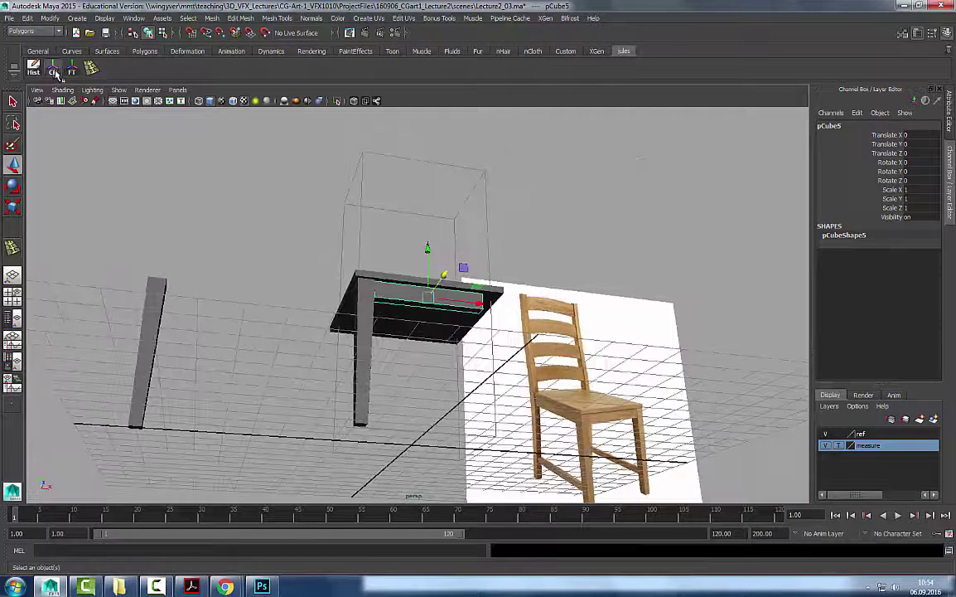
Duplicate the apron board and move the copy aside, well away from the chair, as a spare.
alt+drag(472, 248, 470, 282)
key(ctrl+d)
drag(479, 330, 78, 348)
click(293, 310)
Bevel the edges of the original apron board beneath the seat.
click(424, 337)
key(f)
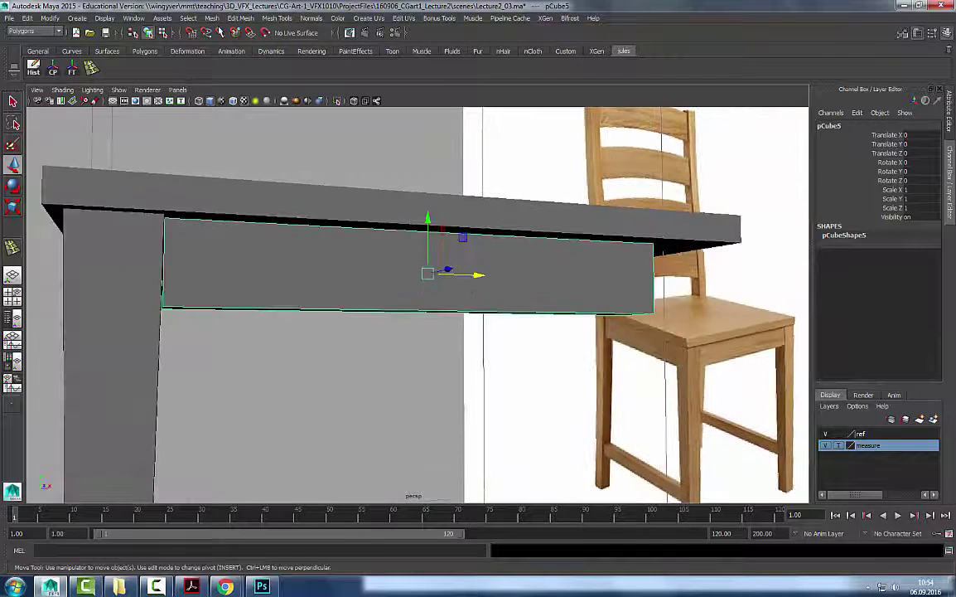
click(209, 18)
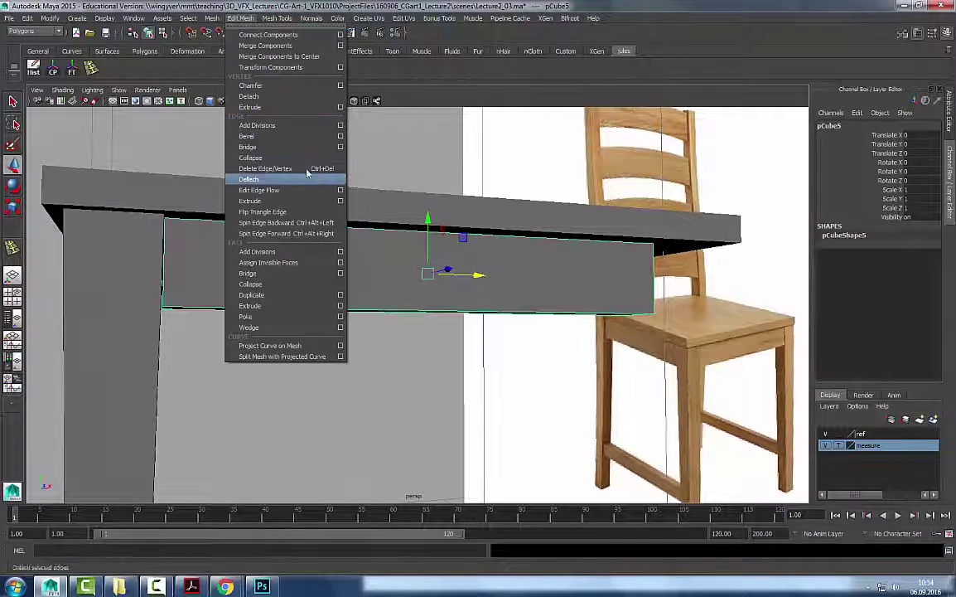
click(302, 145)
alt+drag(277, 240, 348, 245)
alt+middle_drag(290, 247, 397, 312)
alt+drag(397, 312, 357, 308)
alt+right_drag(356, 308, 411, 324)
alt+drag(411, 324, 257, 259)
Set the apron board bevel's Fraction to 0.05.
click(853, 254)
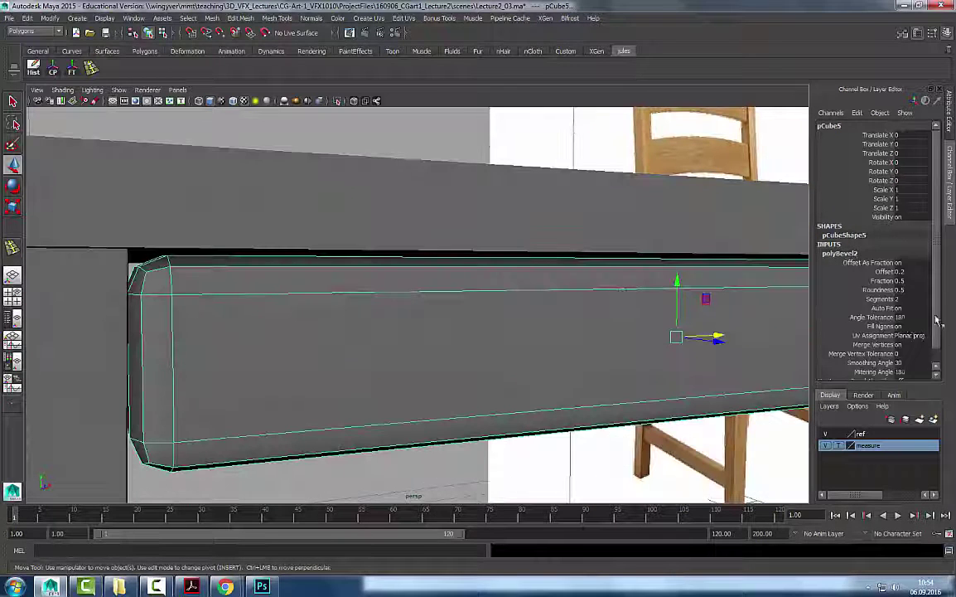
click(884, 282)
middle_drag(534, 399, 767, 352)
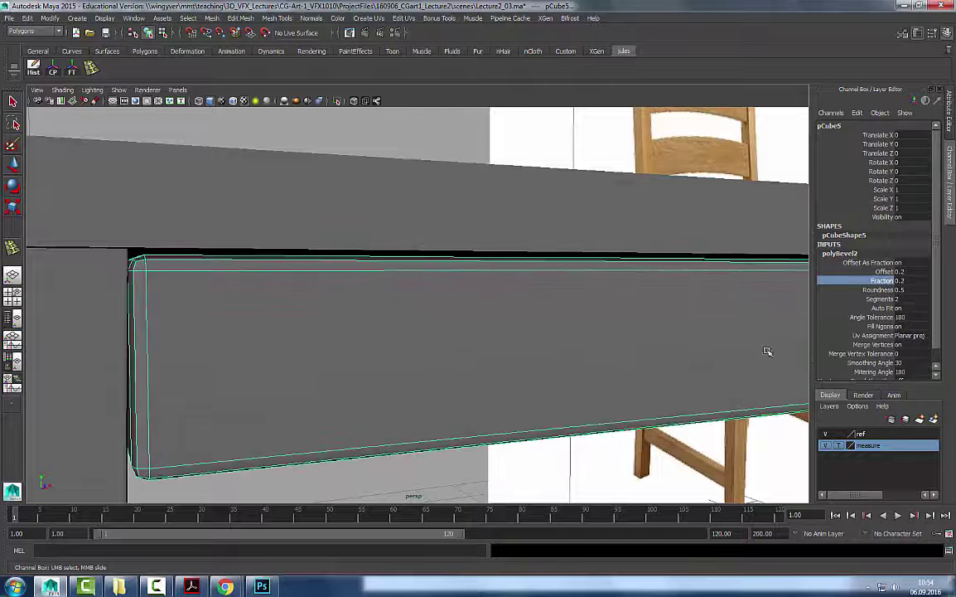
double_click(901, 280)
text(0.1)
key(Return)
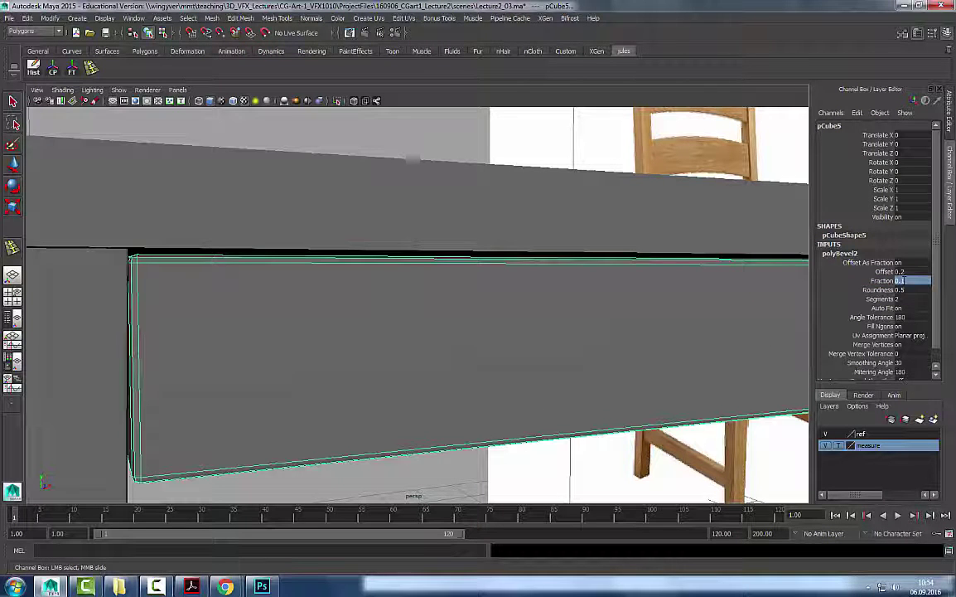
text(0.05)
key(Return)
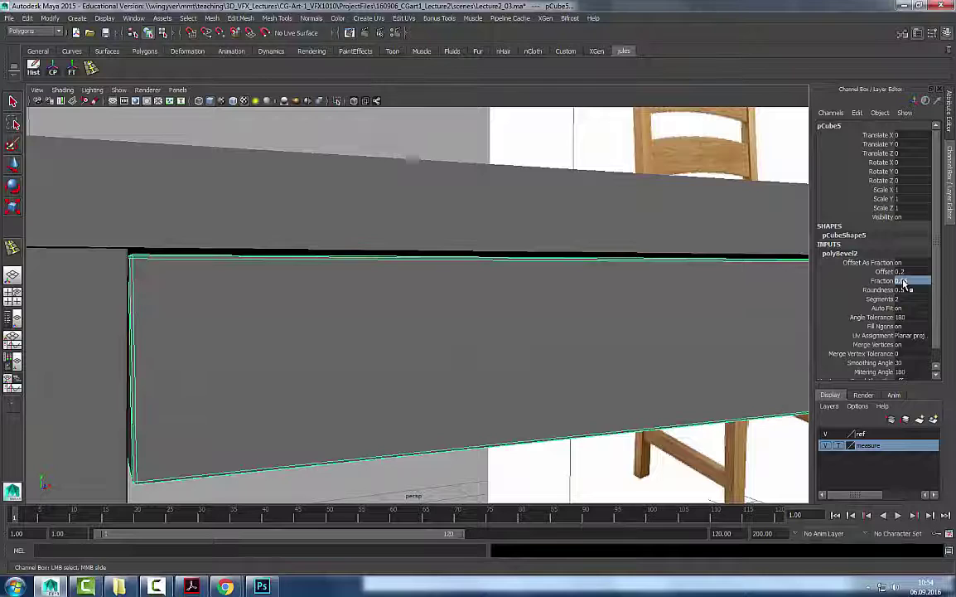
Raise the apron board to Y about 0.184 to close the gap beneath the seat.
scroll(506, 315, down, 1)
key(q)
click(433, 148)
scroll(546, 354, down, 4)
mouse_move(526, 358)
alt+mouse_down()
mouse_move(536, 321)
mouse_move(474, 315)
mouse_move(434, 337)
mouse_move(442, 352)
mouse_move(523, 381)
mouse_move(617, 378)
mouse_move(683, 359)
mouse_move(623, 333)
mouse_move(333, 288)
mouse_move(540, 318)
mouse_move(527, 344)
alt+mouse_up()
click(623, 333)
key(w)
drag(458, 266, 458, 258)
click(500, 222)
scroll(364, 290, down, 3)
alt+drag(363, 292, 348, 310)
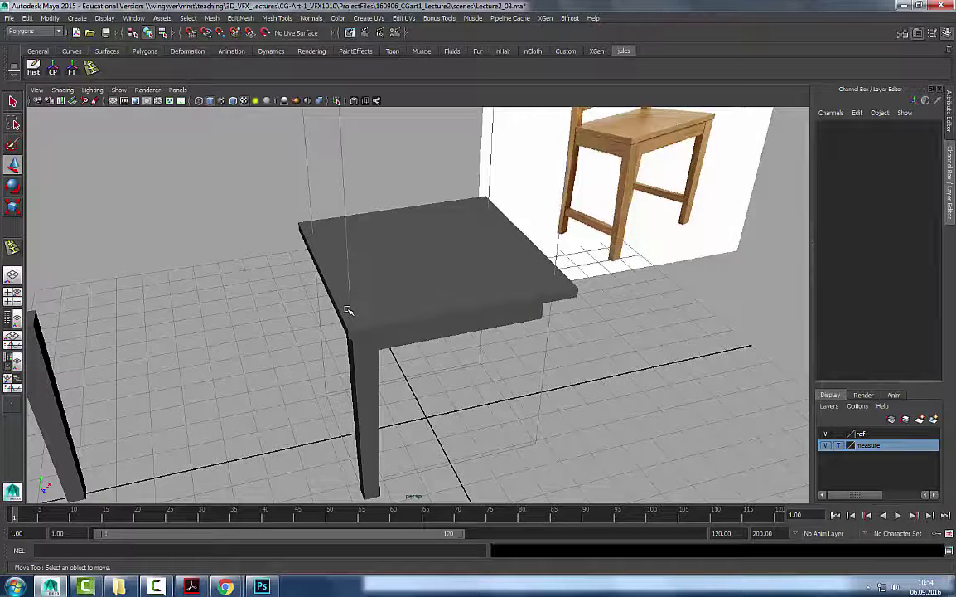
Thin the apron board to about 0.832 in Z scale and shift it to Z about 0.125.
alt+drag(350, 310, 282, 296)
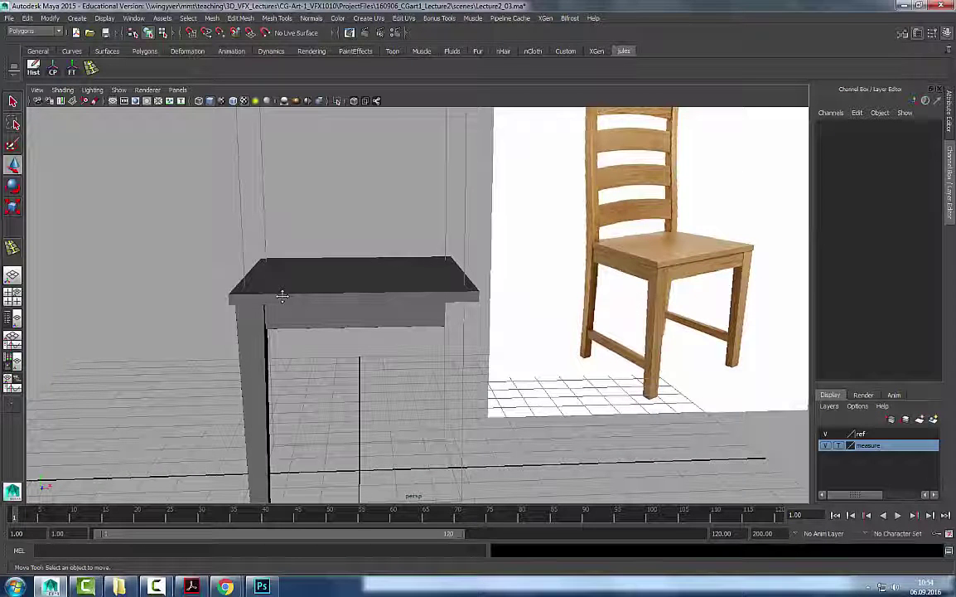
alt+drag(417, 357, 277, 313)
click(400, 310)
alt+right_drag(431, 332, 479, 340)
alt+drag(308, 319, 488, 334)
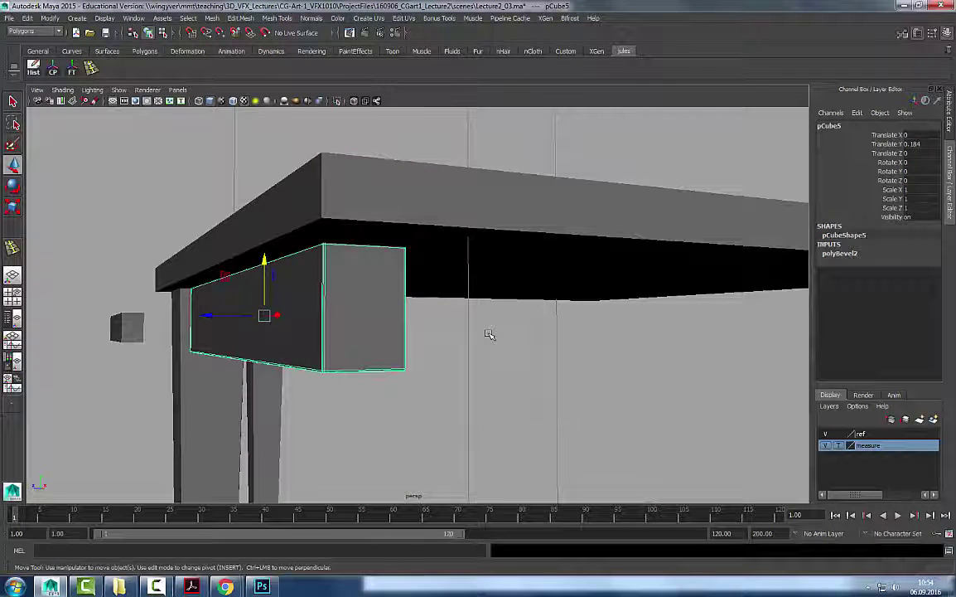
key(r)
mouse_move(207, 315)
mouse_down()
mouse_move(216, 316)
mouse_move(204, 313)
mouse_up()
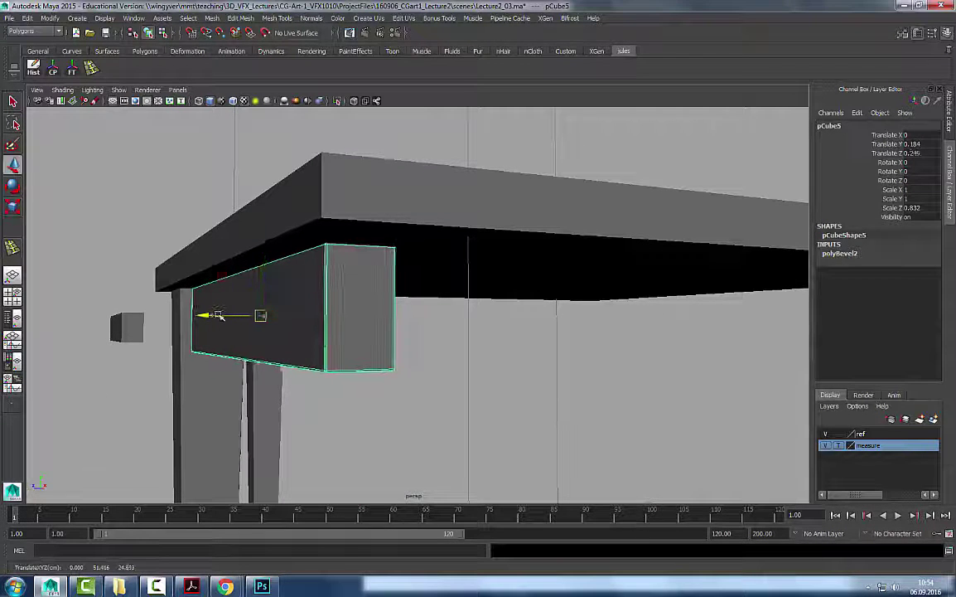
click(463, 400)
alt+drag(463, 400, 513, 377)
alt+right_drag(514, 377, 390, 346)
click(383, 310)
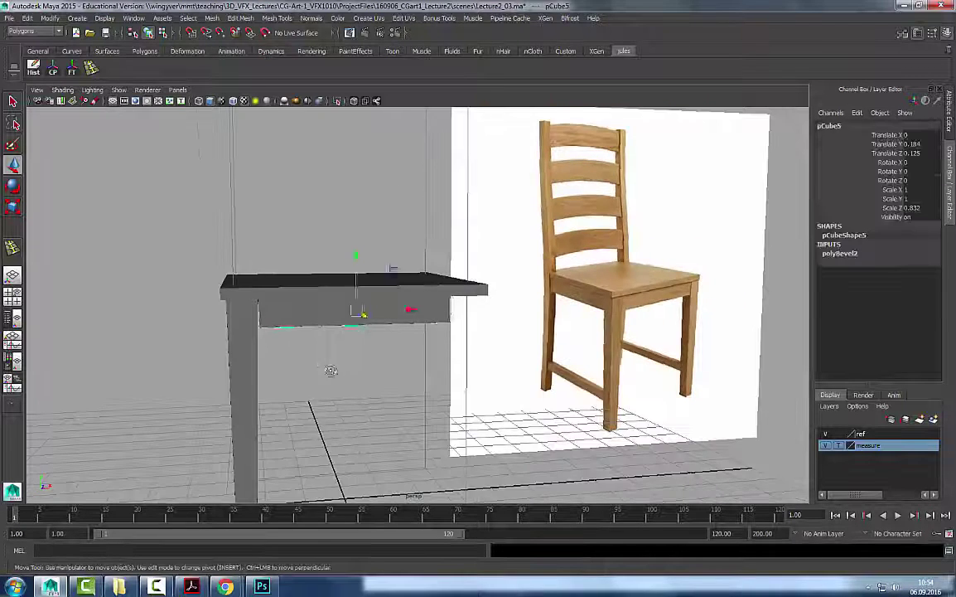
Delete the apron board's construction history and freeze its transformations.
alt+drag(331, 371, 478, 397)
click(478, 397)
alt+right_drag(478, 396, 353, 369)
alt+middle_drag(352, 369, 364, 321)
click(374, 266)
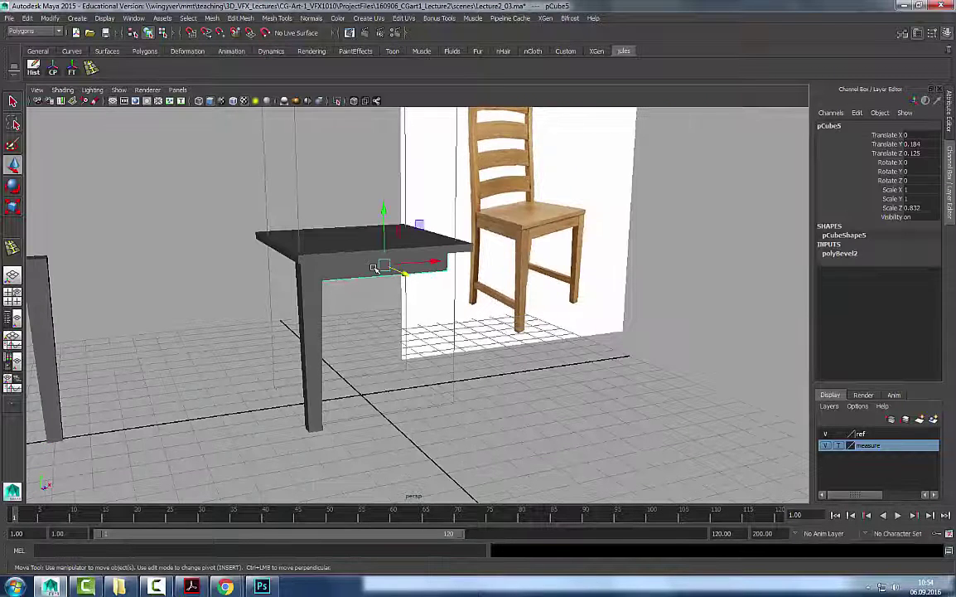
click(34, 68)
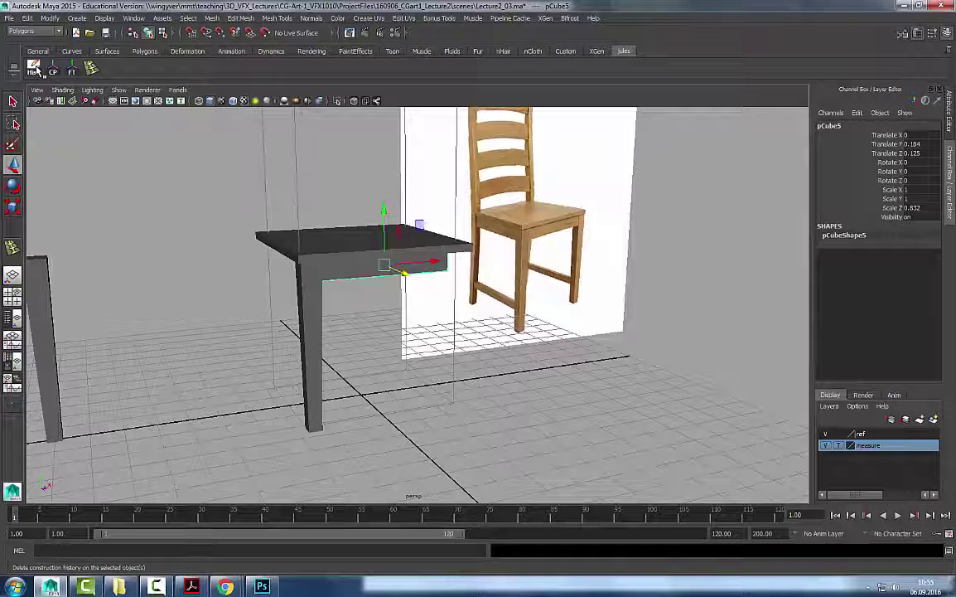
click(71, 70)
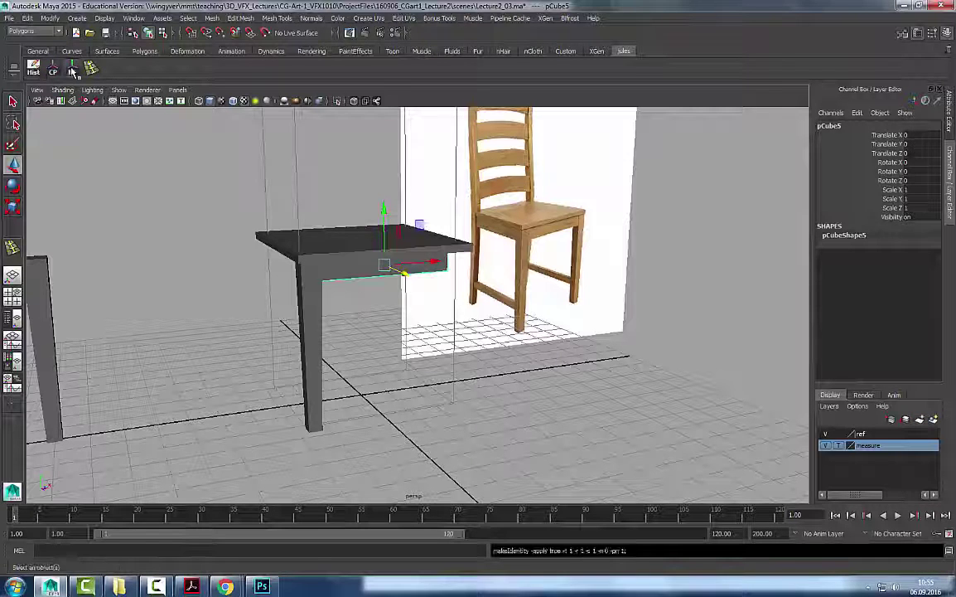
Delete the construction history of the leg under the seat and freeze its transformations.
click(405, 328)
click(385, 270)
alt+middle_drag(384, 315, 385, 341)
click(356, 224)
alt+drag(348, 381, 380, 367)
click(311, 355)
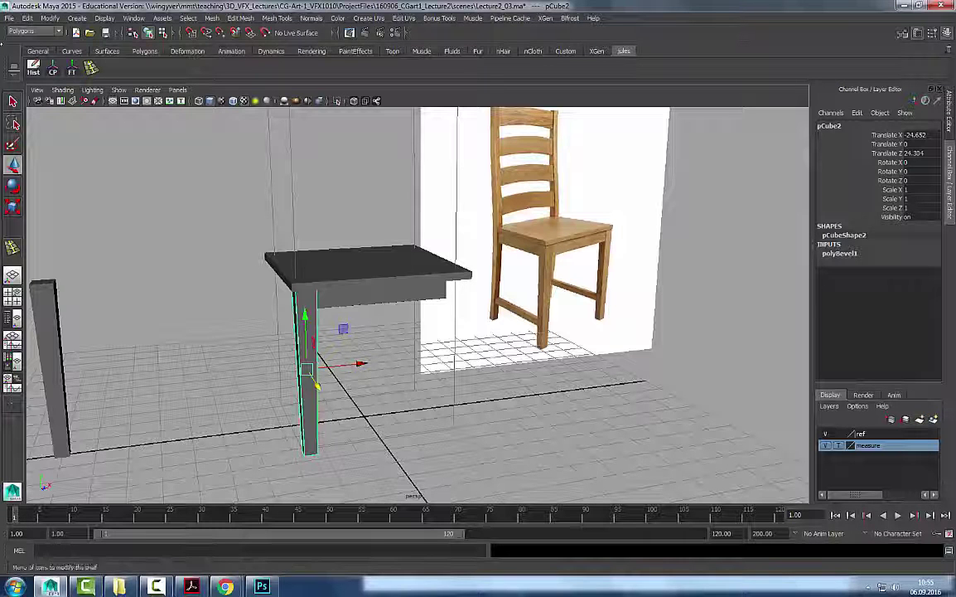
click(33, 69)
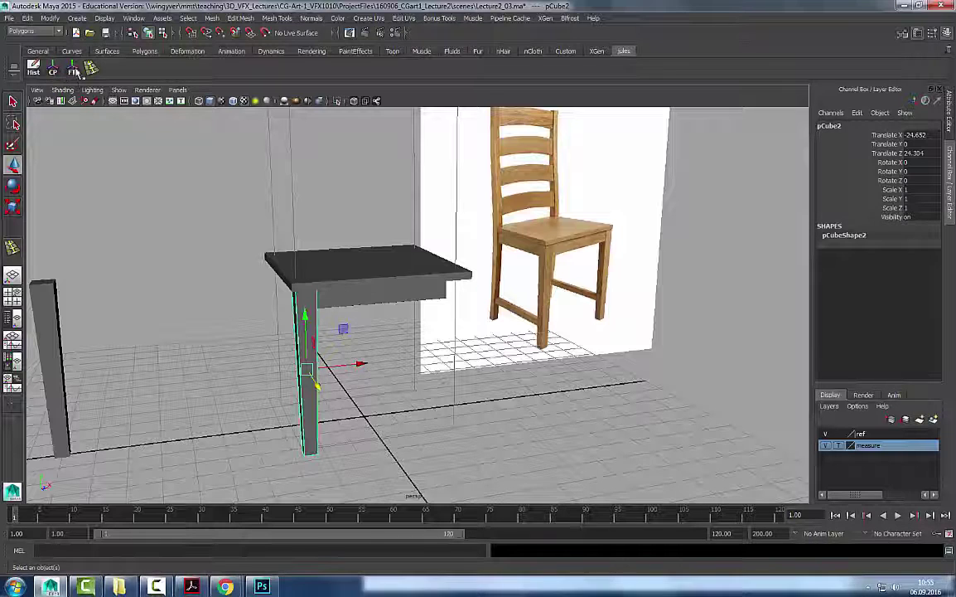
click(73, 72)
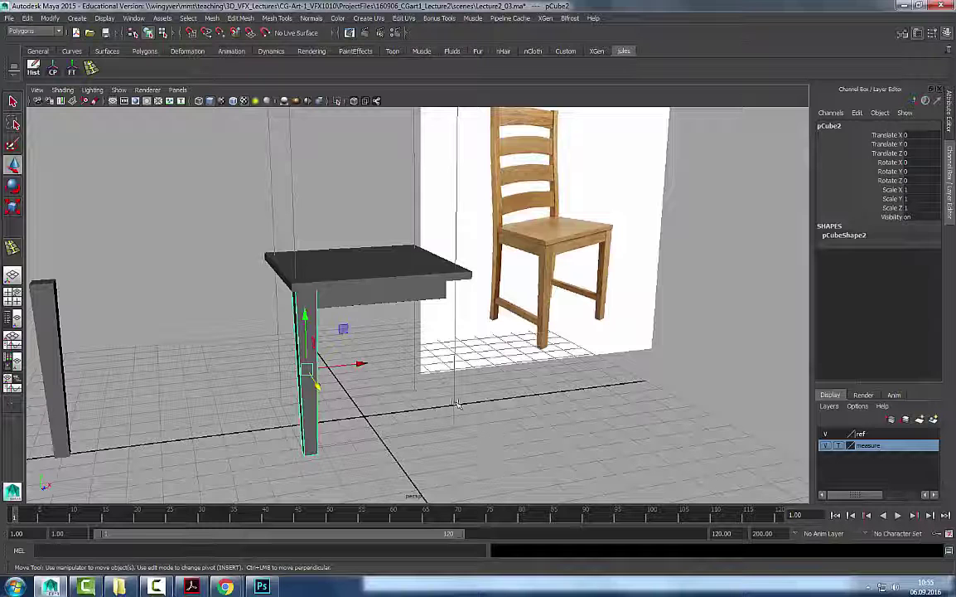
Duplicate the leg and snap the copy's pivot to the grid's centre line at X 0.
alt+drag(315, 377, 324, 411)
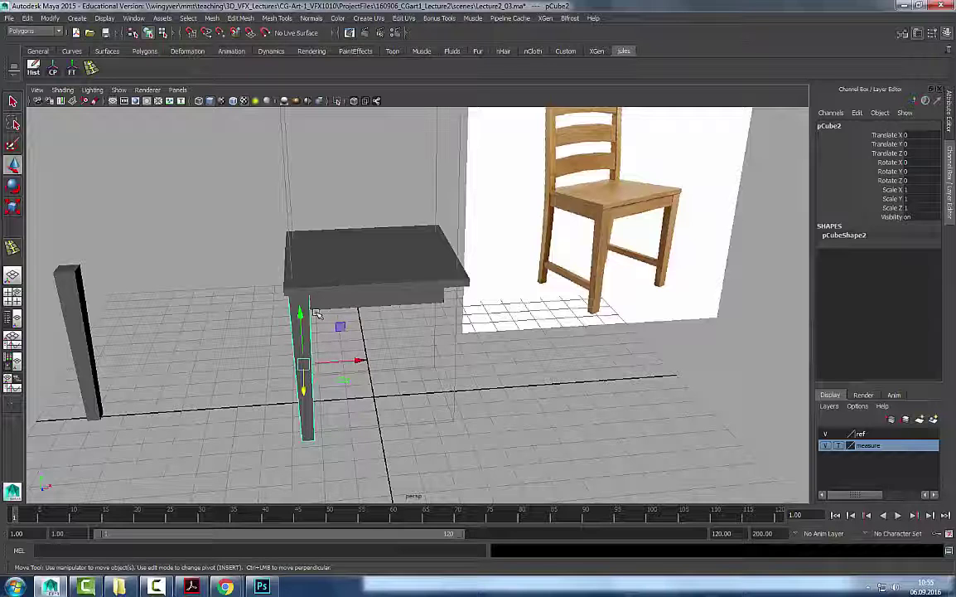
key(ctrl+d)
alt+middle_drag(409, 383, 398, 334)
key(Insert)
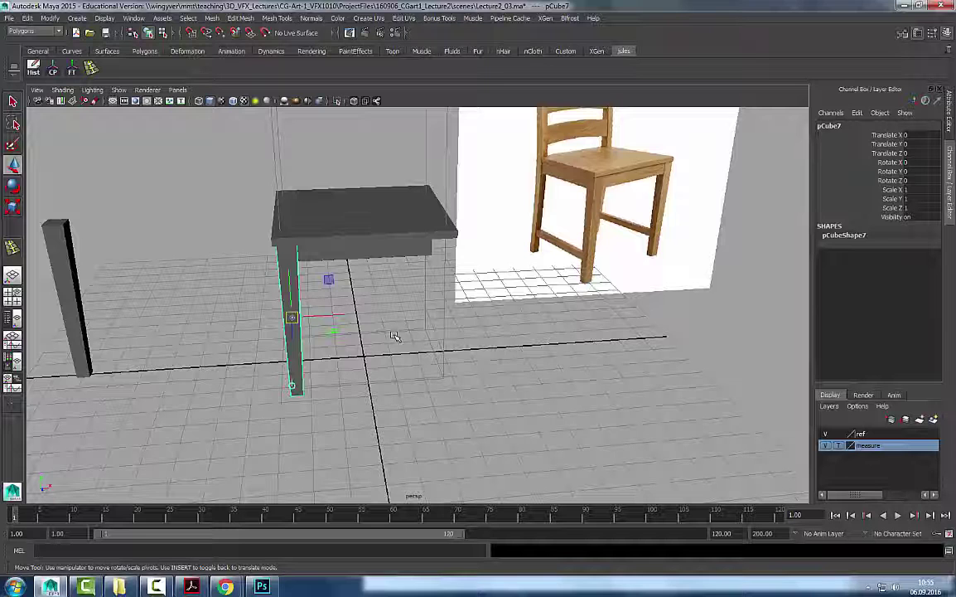
key(x)
drag(325, 317, 373, 424)
key(Insert)
key(Insert)
drag(392, 310, 368, 330)
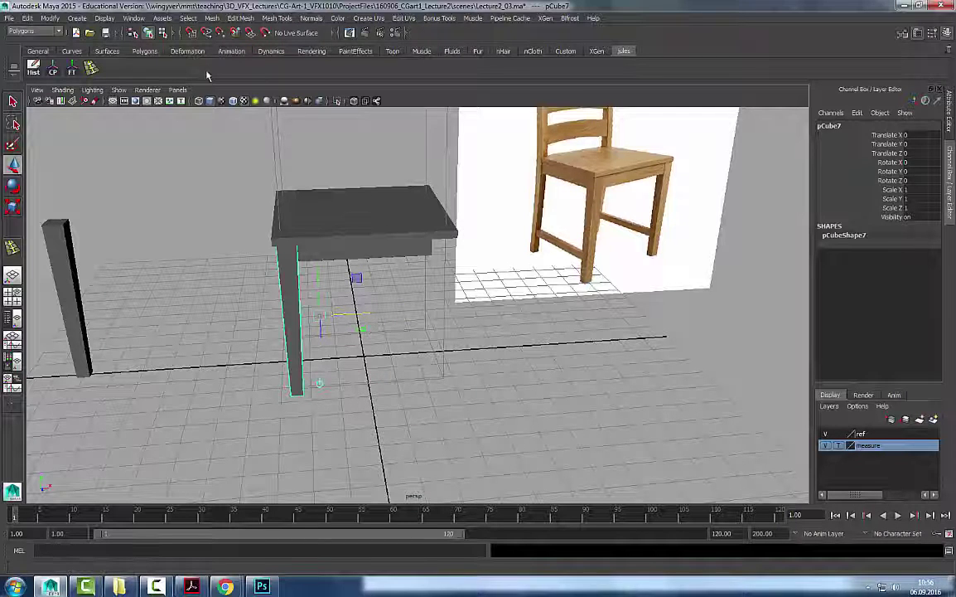
click(193, 39)
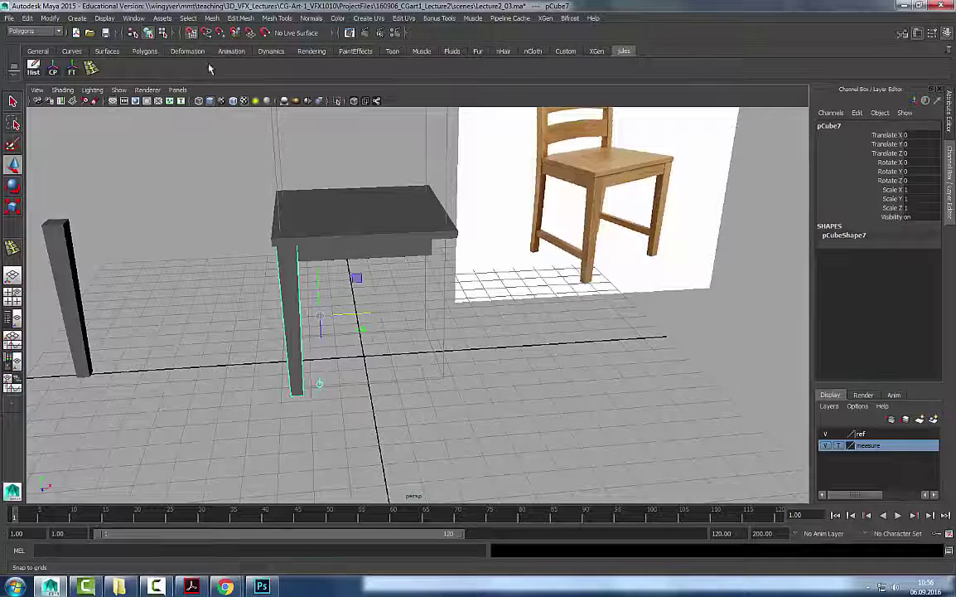
drag(336, 316, 377, 451)
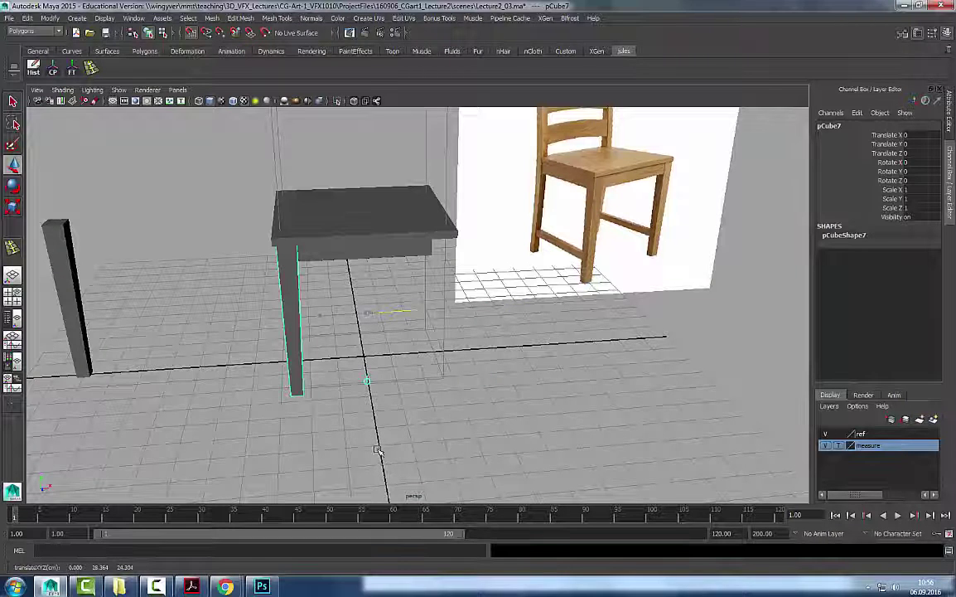
key(Insert)
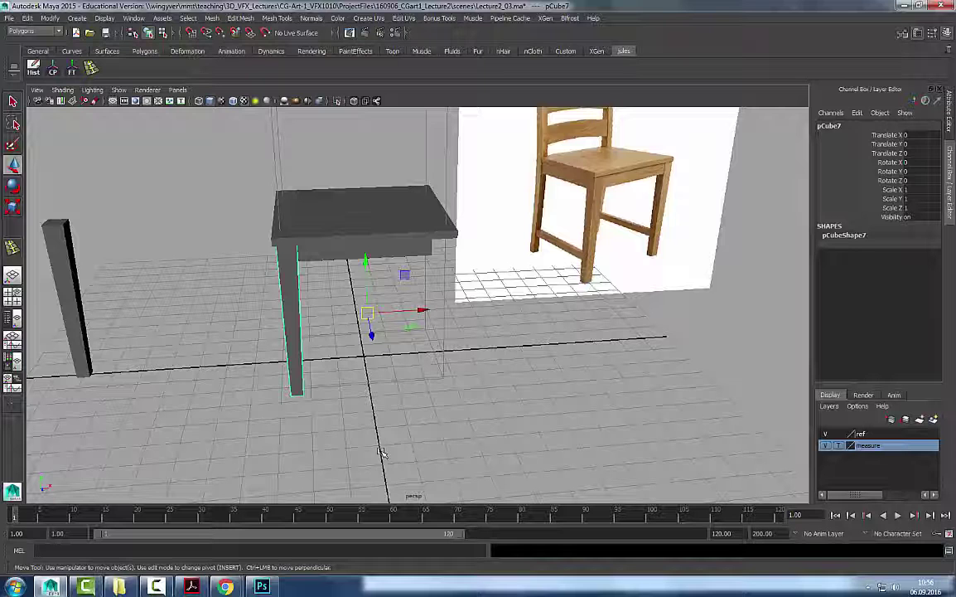
Mirror the duplicated leg to the opposite front corner with Scale X -1 and freeze its transformations.
double_click(916, 190)
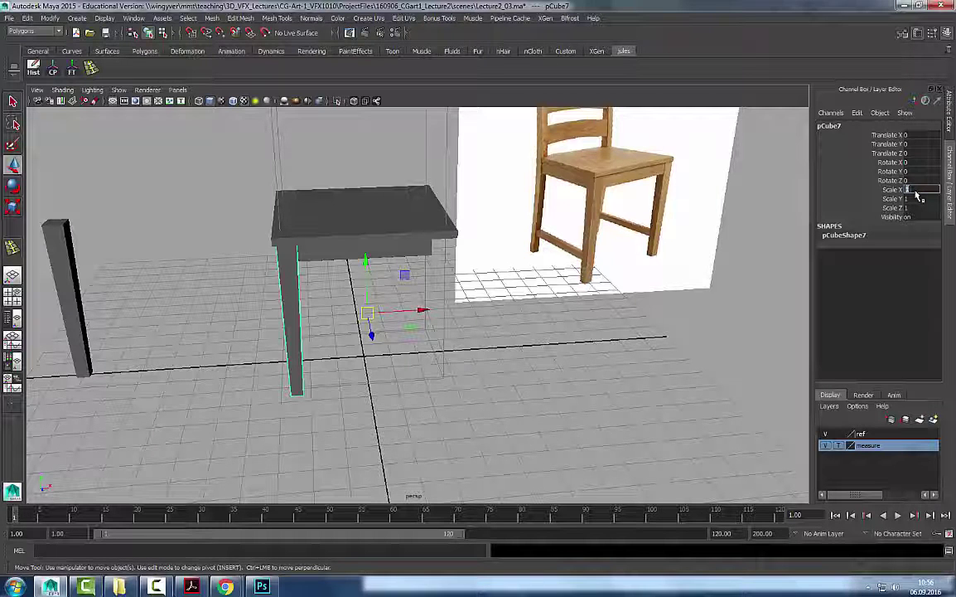
text(-1)
key(Return)
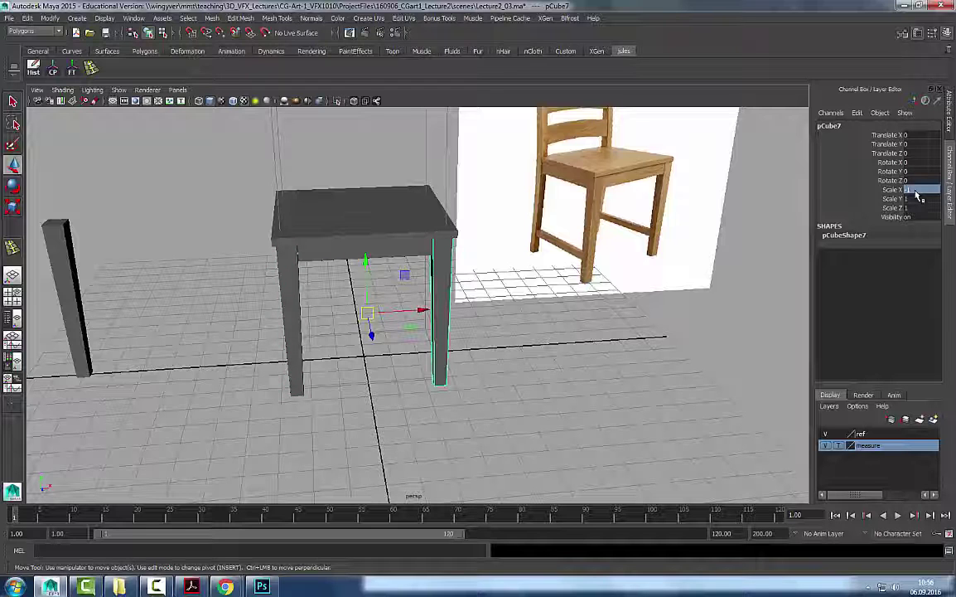
click(73, 69)
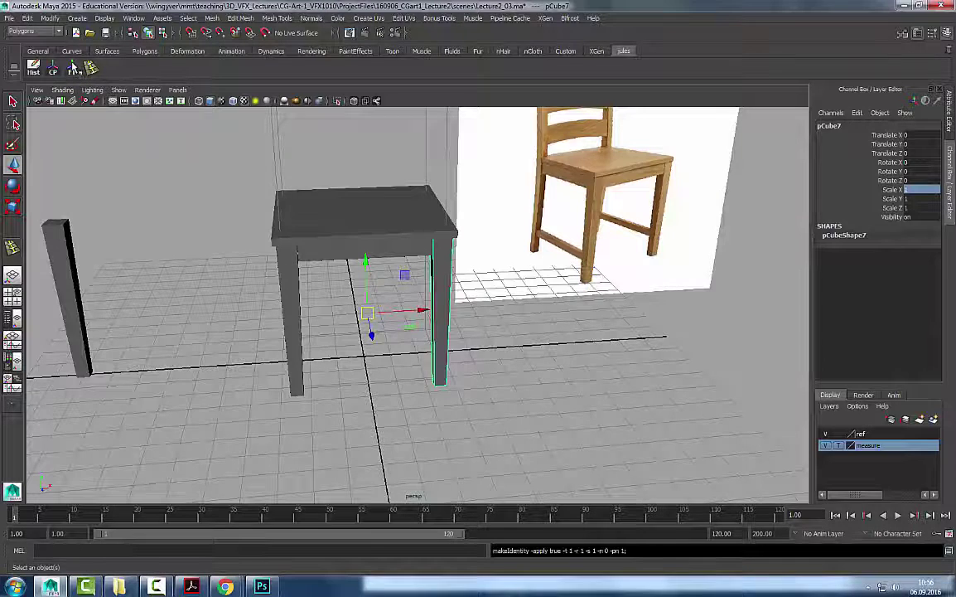
Examine the mirrored leg and its fit with the seat and apron board from several angles.
click(141, 209)
click(443, 313)
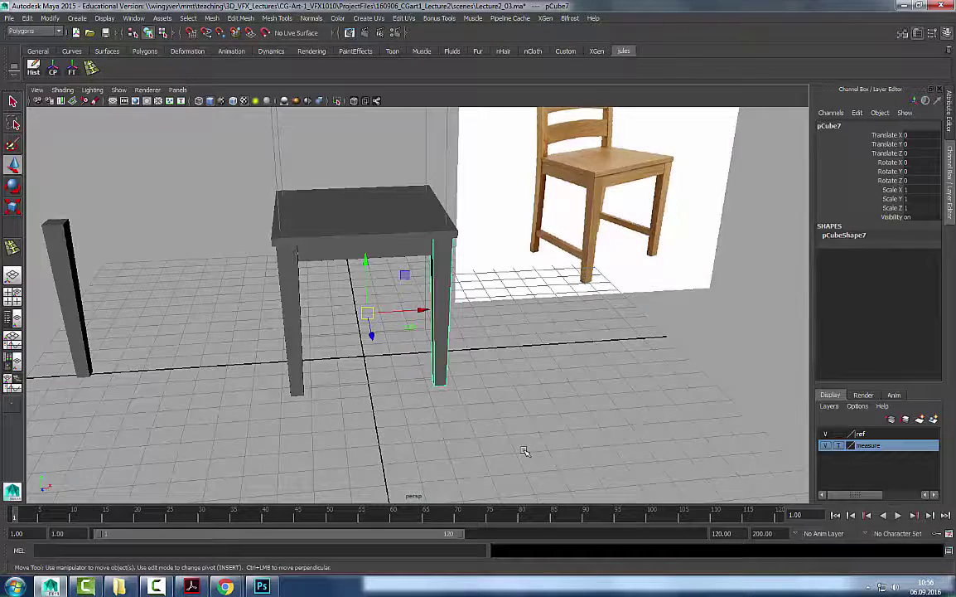
key(f)
alt+drag(360, 297, 555, 279)
scroll(428, 321, down, 3)
key(q)
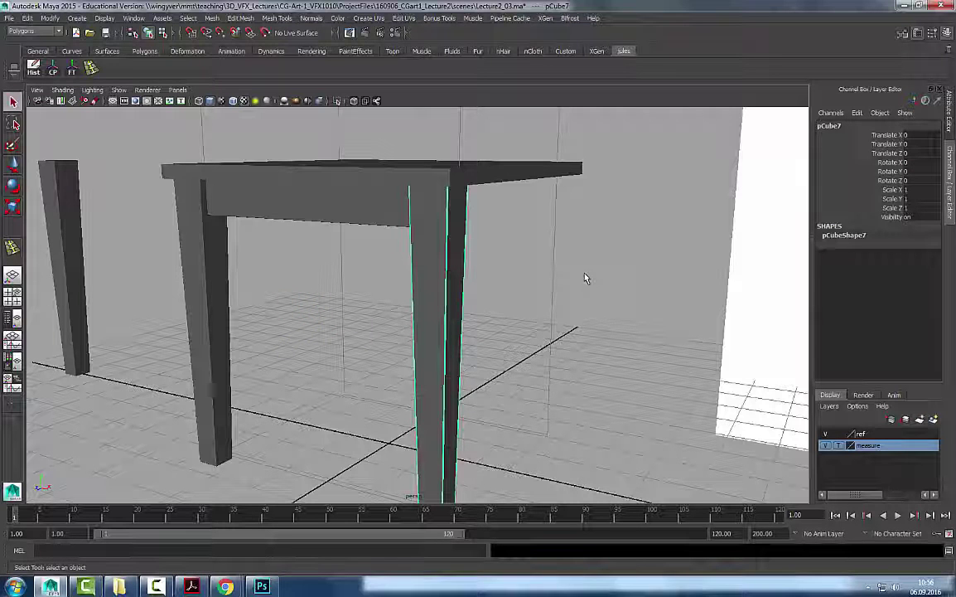
scroll(553, 259, up, 3)
alt+drag(553, 259, 481, 298)
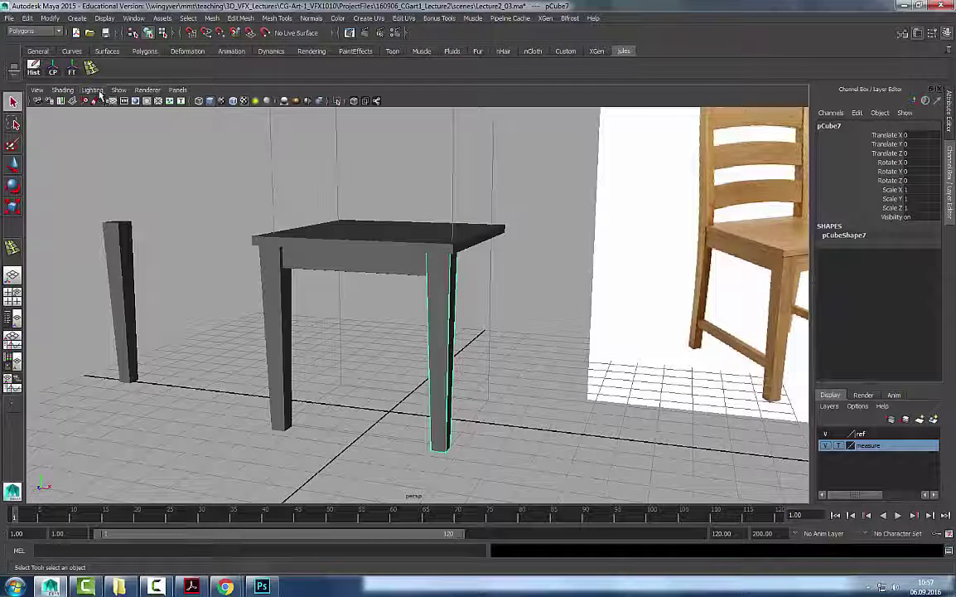
Create a polygon plane at the origin, scale it uniformly to about 182 and set both subdivisions to 1.
click(399, 218)
alt+right_drag(399, 220, 371, 267)
alt+middle_drag(371, 267, 368, 245)
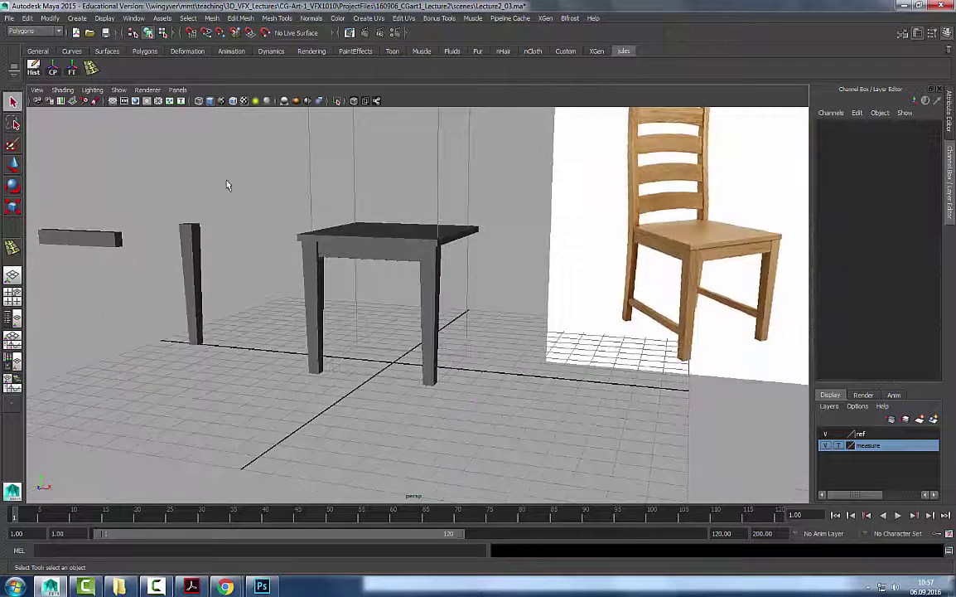
click(76, 18)
mouse_move(108, 44)
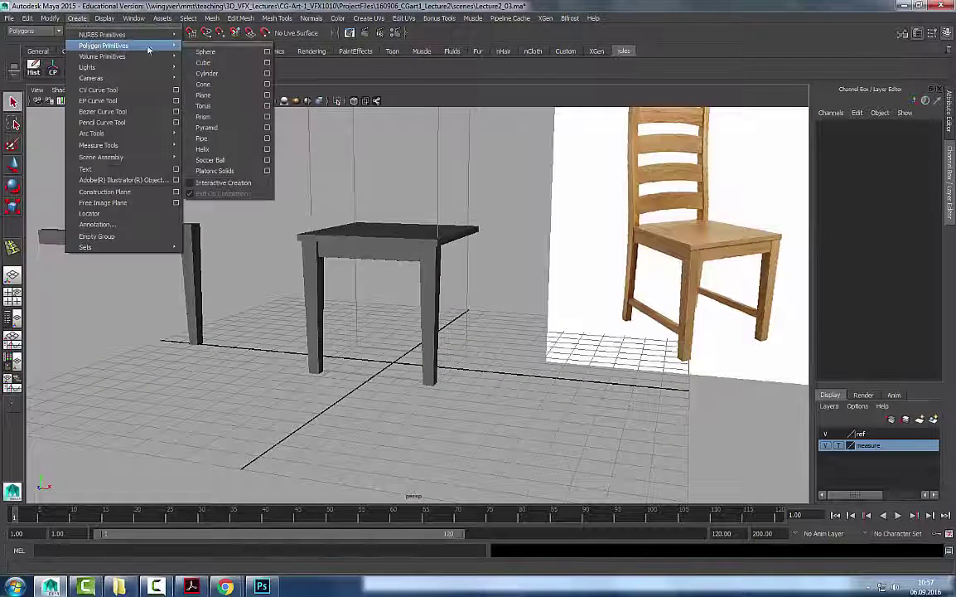
click(235, 94)
key(r)
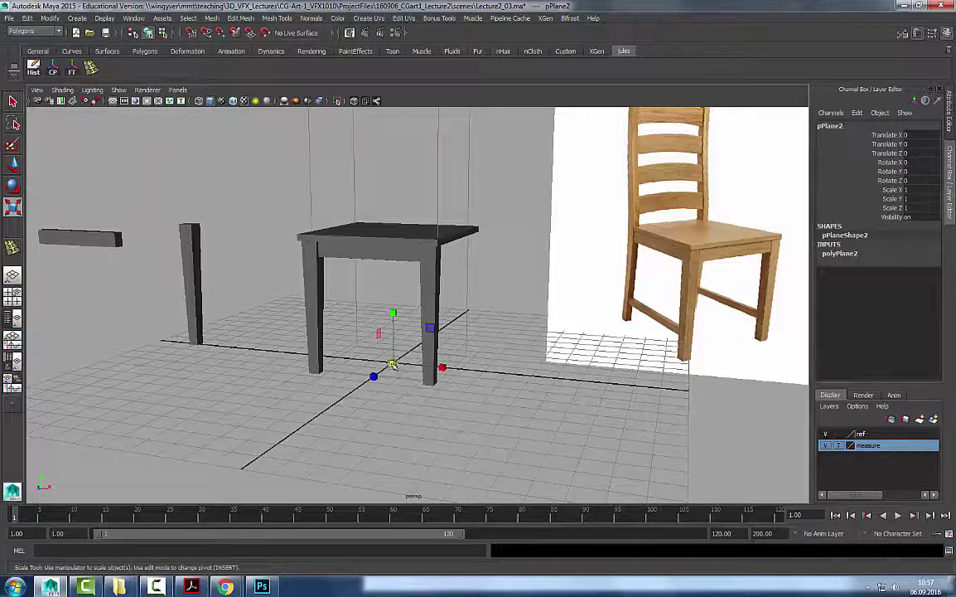
drag(395, 363, 642, 310)
drag(918, 281, 916, 291)
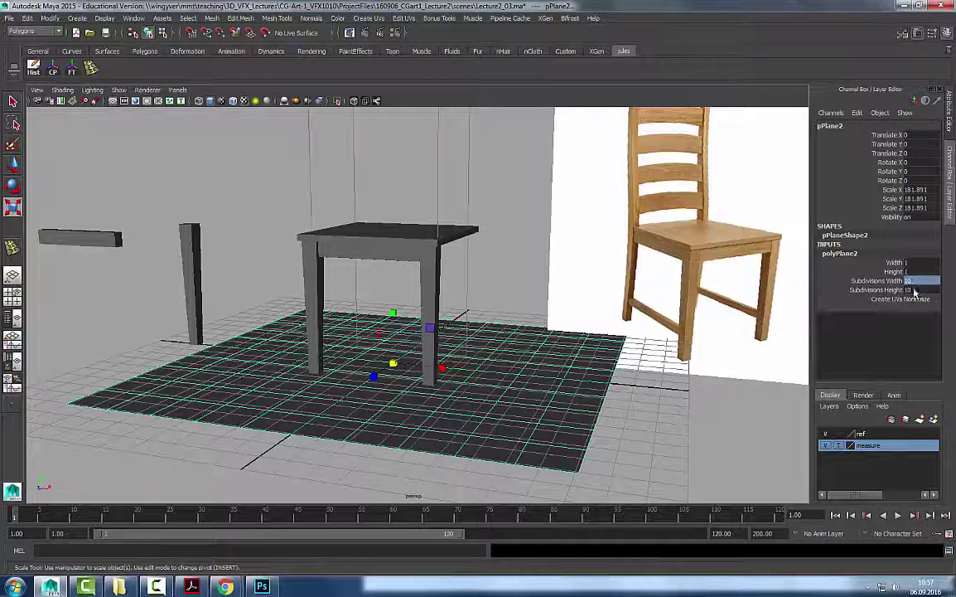
key(Return)
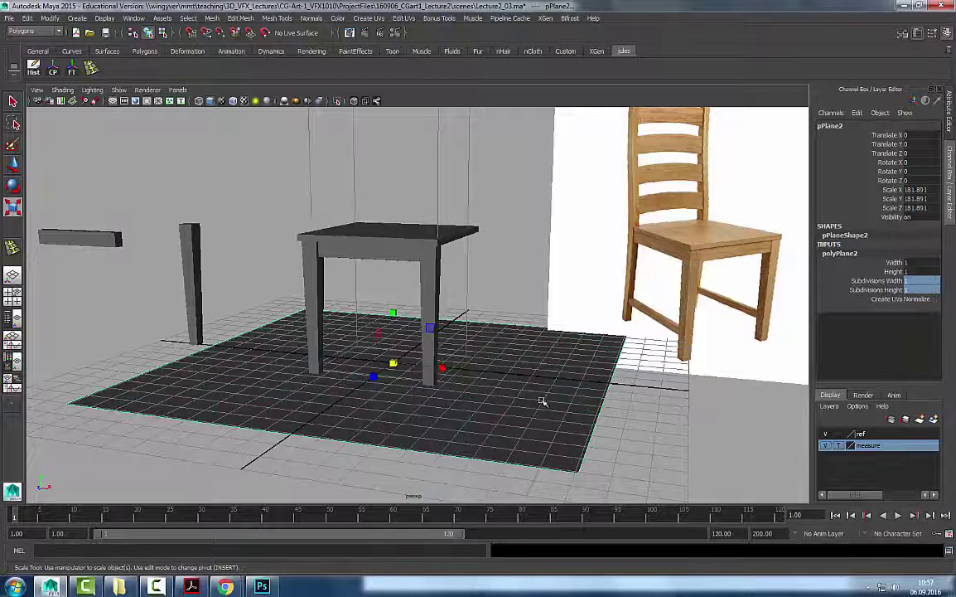
Raise the plane above the chair to a Translate Y of about 117.
click(517, 306)
click(494, 386)
alt+middle_drag(391, 445, 429, 426)
alt+drag(429, 428, 404, 83)
key(w)
key(ctrl+z)
alt+middle_drag(394, 83, 385, 255)
scroll(385, 254, up, 2)
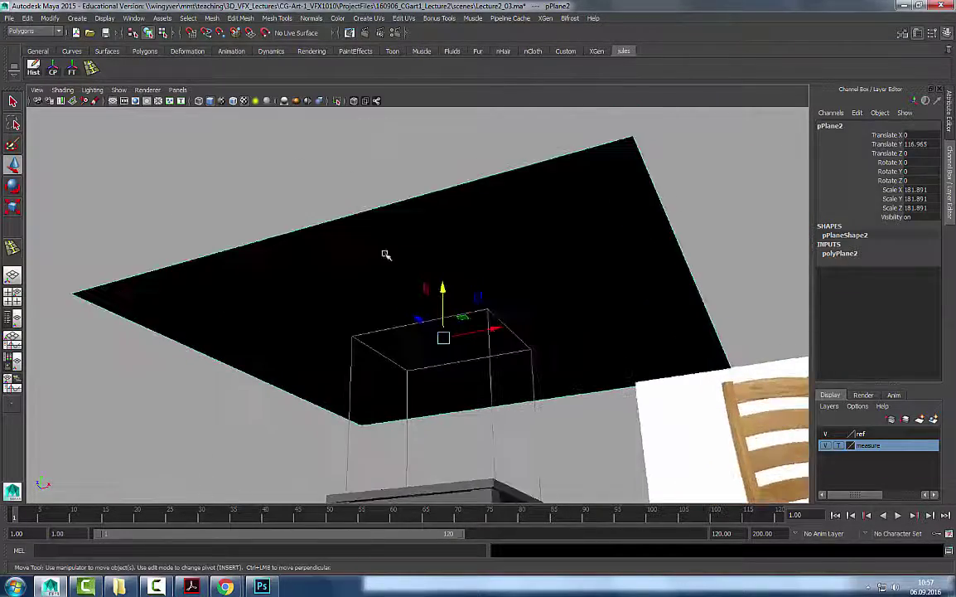
Examine the underside of the raised plane from below at several angles and distances.
click(696, 226)
alt+drag(468, 295, 501, 247)
click(500, 247)
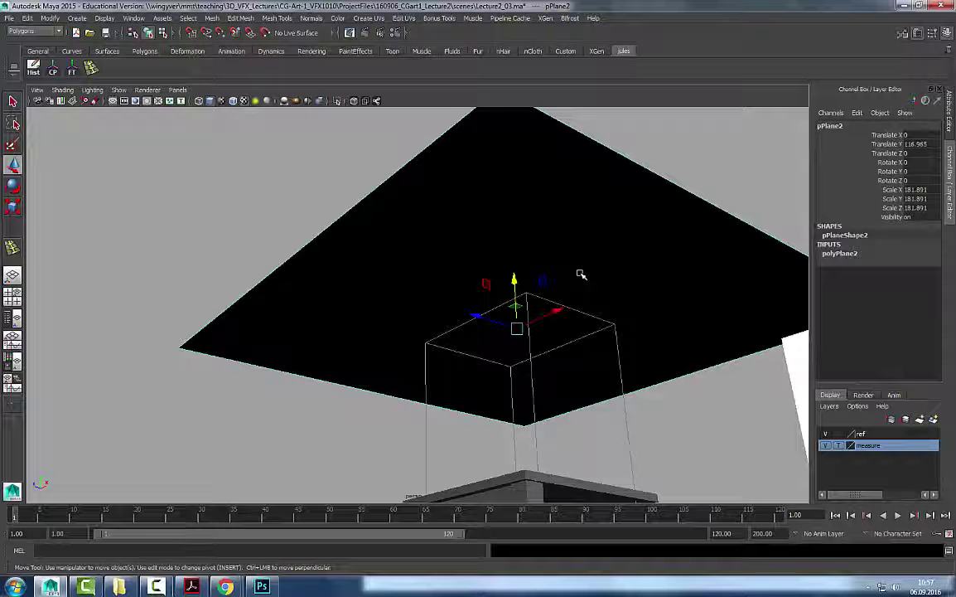
alt+drag(606, 230, 600, 181)
click(672, 199)
click(622, 214)
alt+right_drag(646, 224, 497, 240)
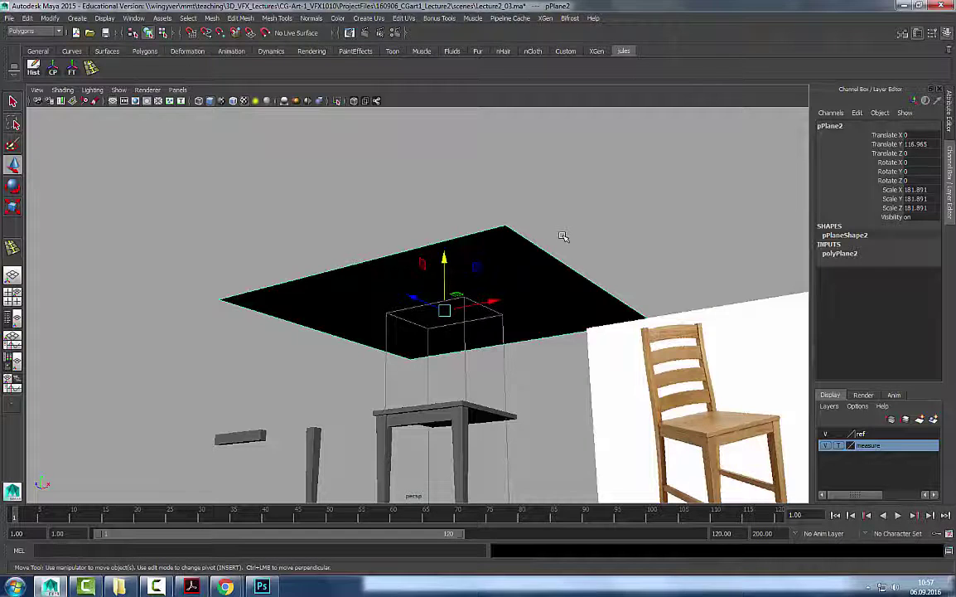
Inspect the mirrored front leg up close, comparing its shading with the seat's and the raised plane's undersides.
alt+drag(504, 335, 474, 358)
click(473, 358)
key(f)
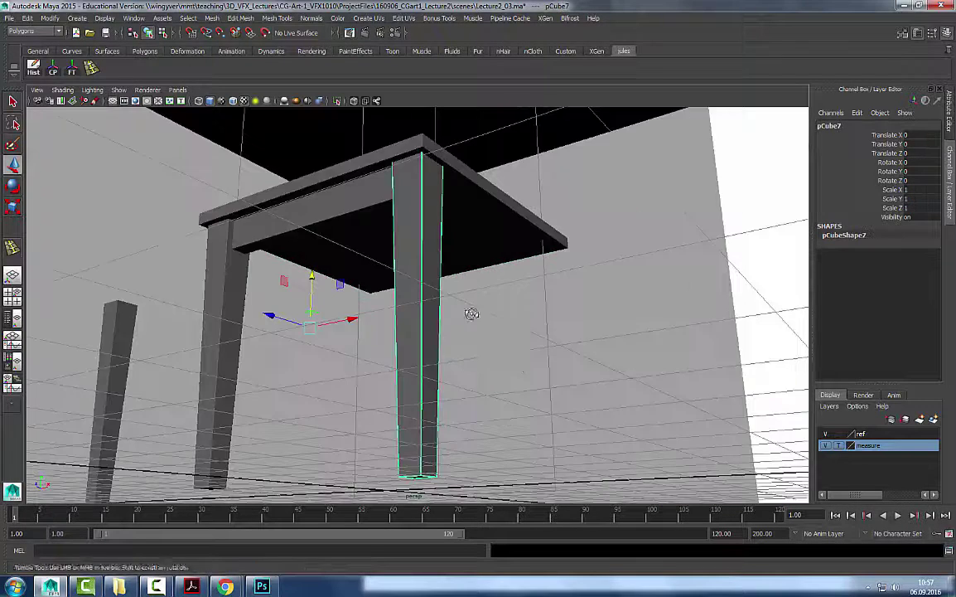
alt+drag(471, 314, 464, 364)
alt+middle_drag(327, 232, 359, 308)
alt+right_drag(358, 308, 689, 325)
alt+drag(690, 325, 538, 286)
alt+middle_drag(539, 286, 488, 354)
alt+drag(488, 353, 497, 245)
alt+middle_drag(497, 246, 459, 280)
alt+right_drag(459, 280, 658, 286)
alt+drag(659, 286, 159, 118)
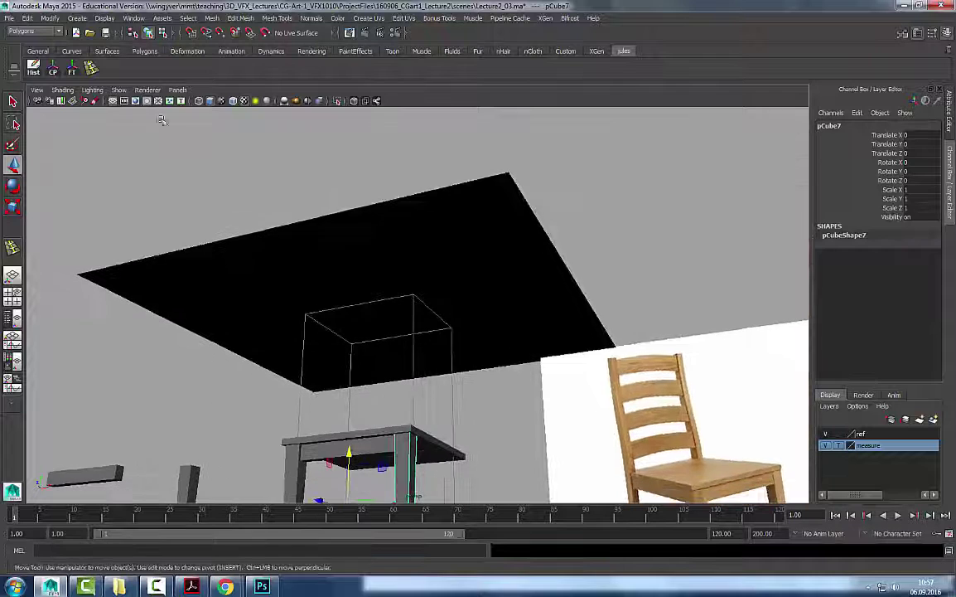
Enable Two Sided Lighting in the viewport and check the plane's underside.
click(97, 91)
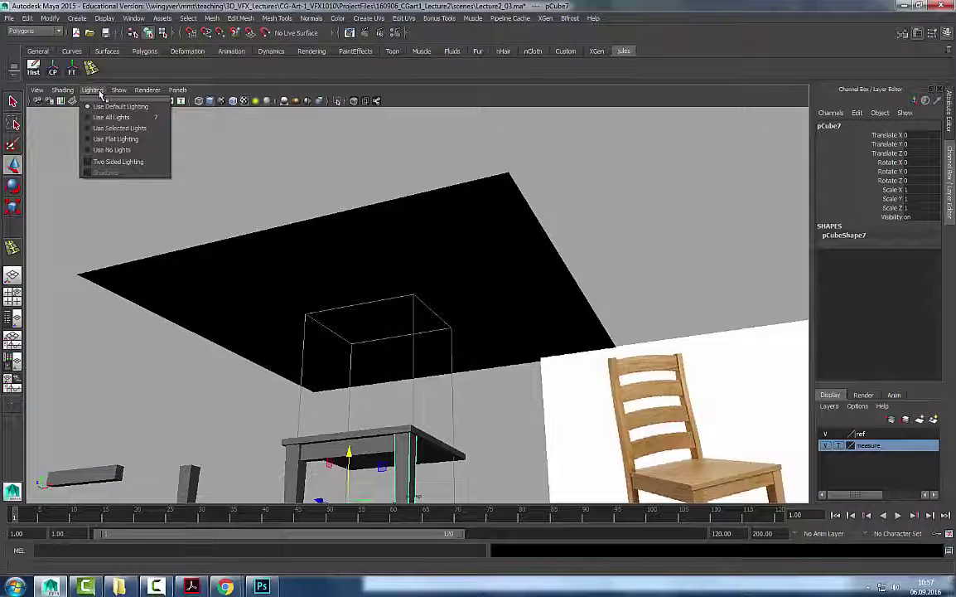
click(100, 162)
mouse_move(444, 178)
alt+mouse_down()
mouse_move(463, 174)
mouse_move(448, 187)
alt+mouse_up()
click(448, 187)
alt+middle_drag(448, 187, 477, 235)
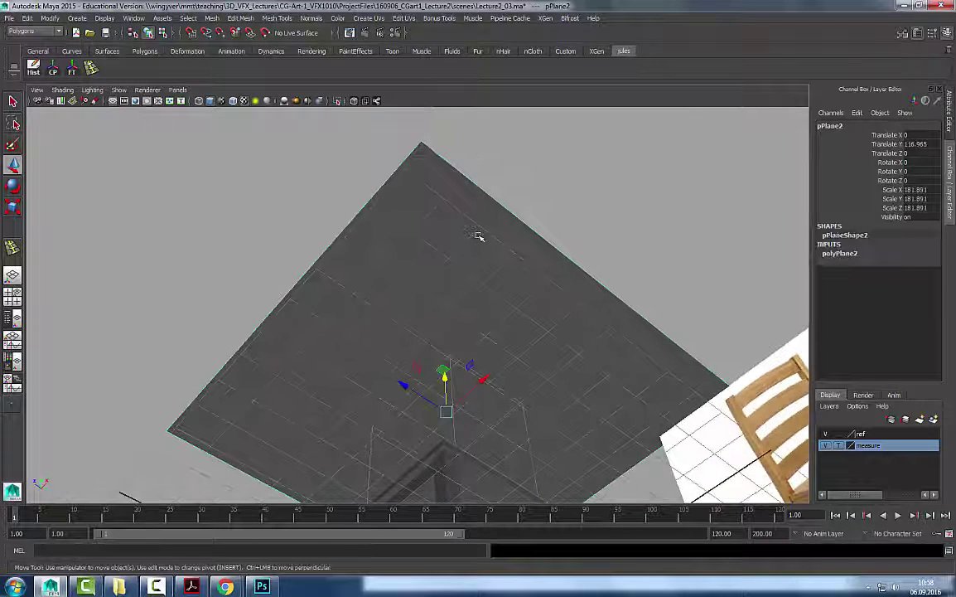
alt+drag(171, 182, 259, 167)
Switch Two Sided Lighting back off and delete the plane above the chair.
click(92, 89)
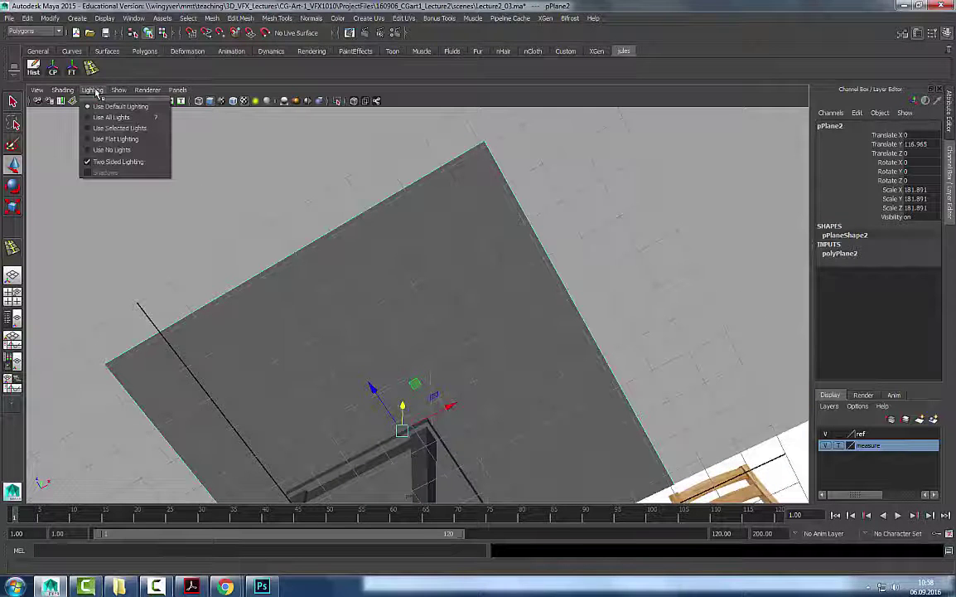
click(106, 163)
alt+drag(566, 156, 518, 306)
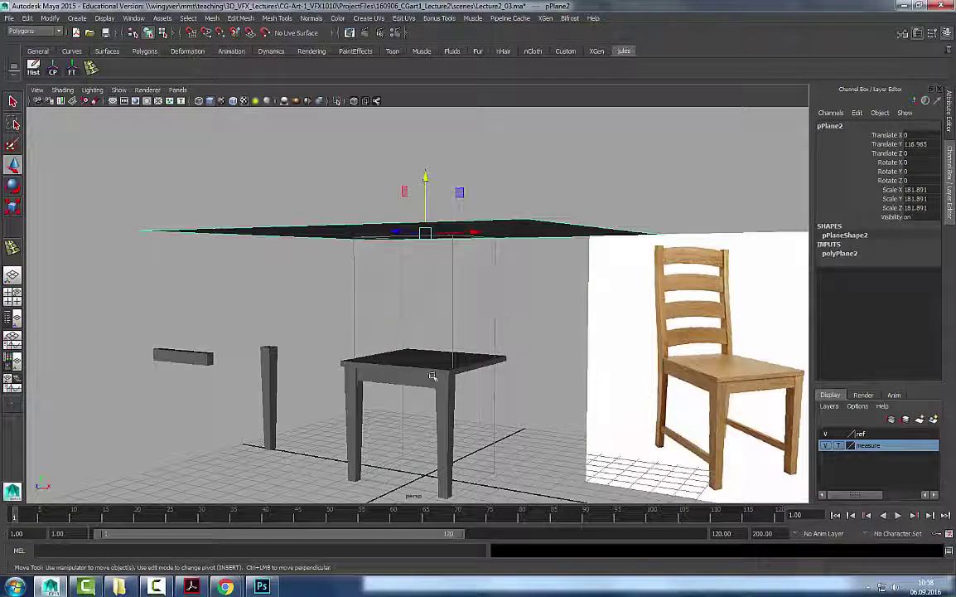
key(Delete)
Duplicate the mirrored front leg and raise the copy above the chair to a Translate Y of about 112.
click(449, 409)
key(ctrl+d)
drag(399, 373, 395, 121)
alt+middle_drag(527, 153, 514, 244)
alt+drag(514, 244, 679, 177)
Mirror the raised leg copy by setting its Scale X to -1.
click(909, 191)
alt+drag(525, 288, 492, 266)
click(564, 246)
click(433, 251)
click(912, 190)
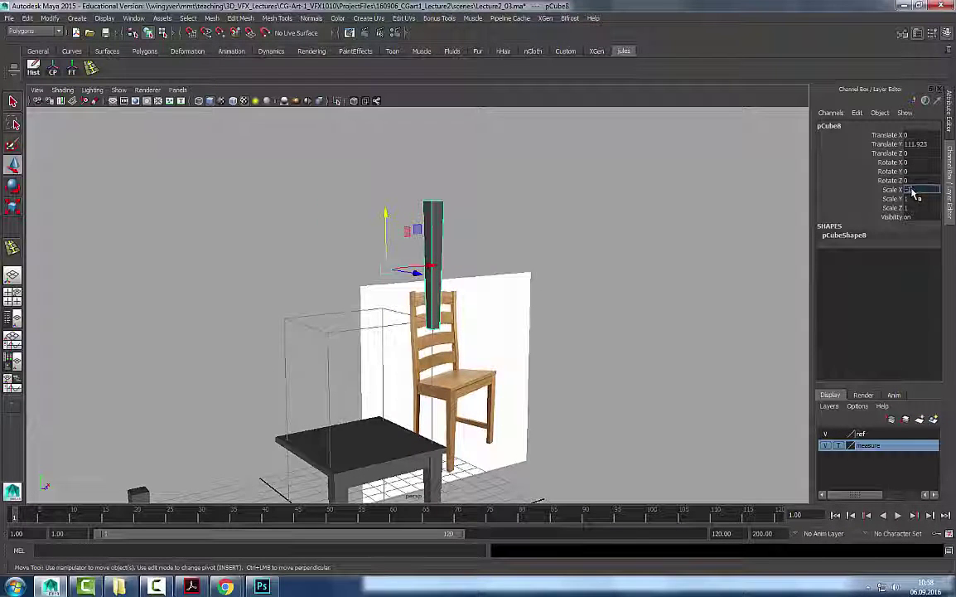
key(Return)
alt+right_drag(393, 247, 372, 168)
alt+middle_drag(442, 148, 506, 226)
alt+drag(507, 225, 264, 207)
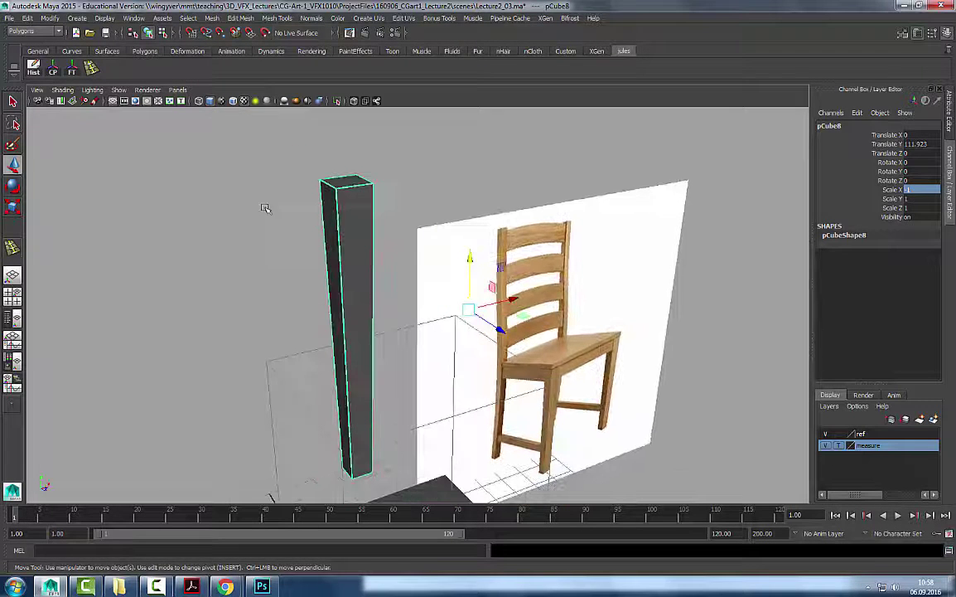
Freeze the raised leg copy's transformations and delete the copy.
click(74, 71)
click(422, 119)
click(338, 187)
click(311, 18)
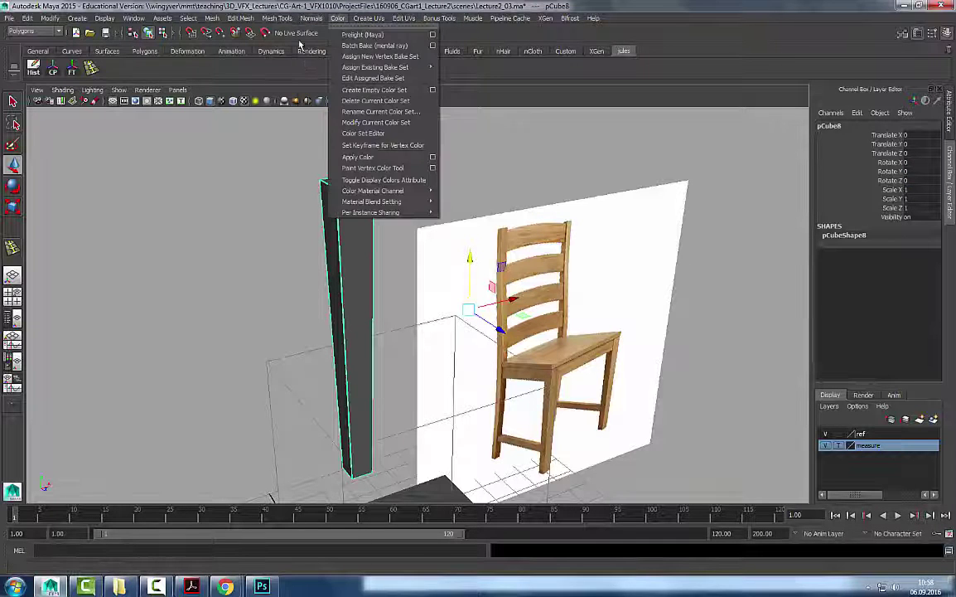
click(540, 158)
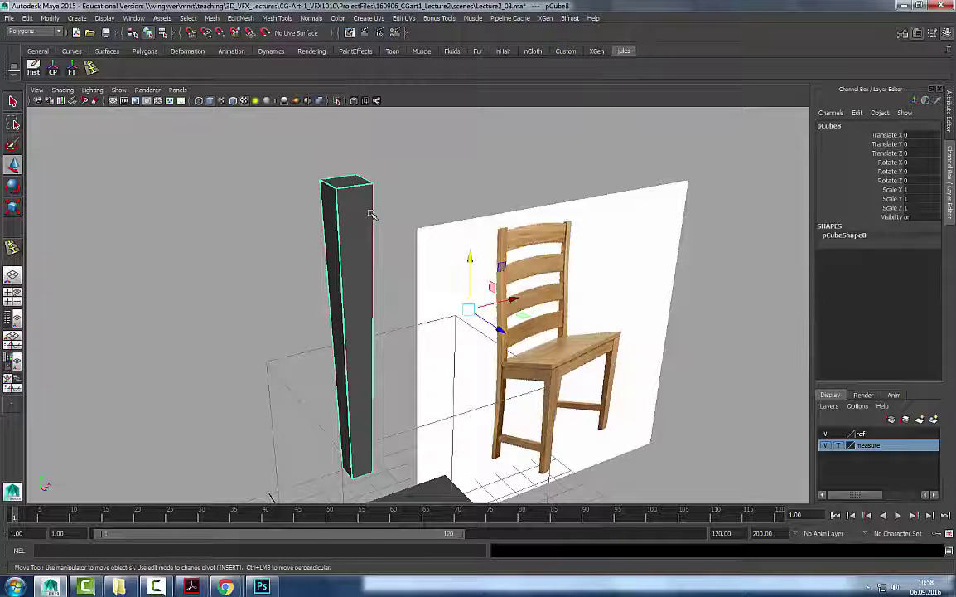
key(Delete)
Create a new polygon plane, scale it uniformly to about 215 and raise it to a Translate Y of about 232.
click(77, 18)
mouse_move(91, 43)
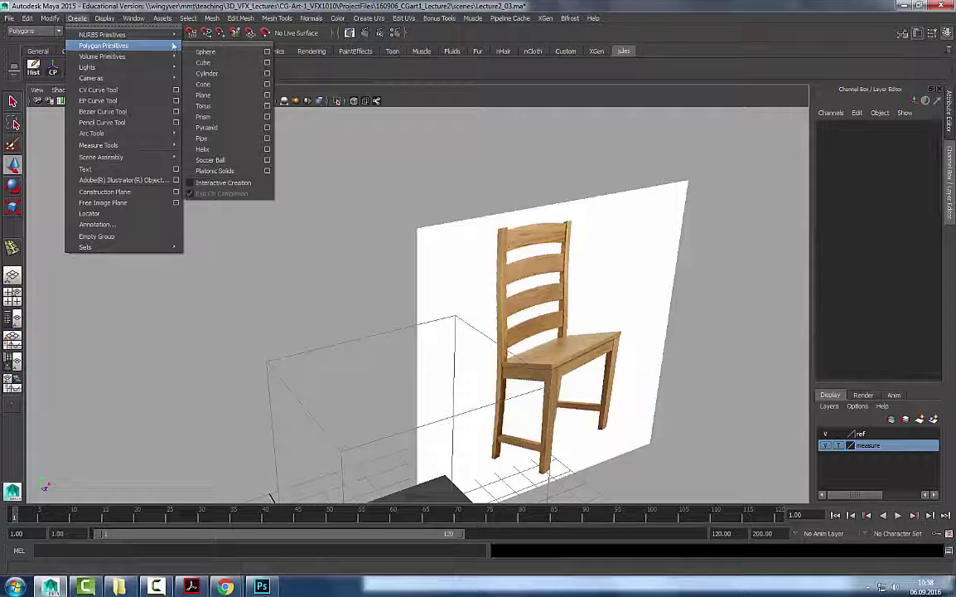
click(220, 94)
alt+right_drag(372, 367, 368, 366)
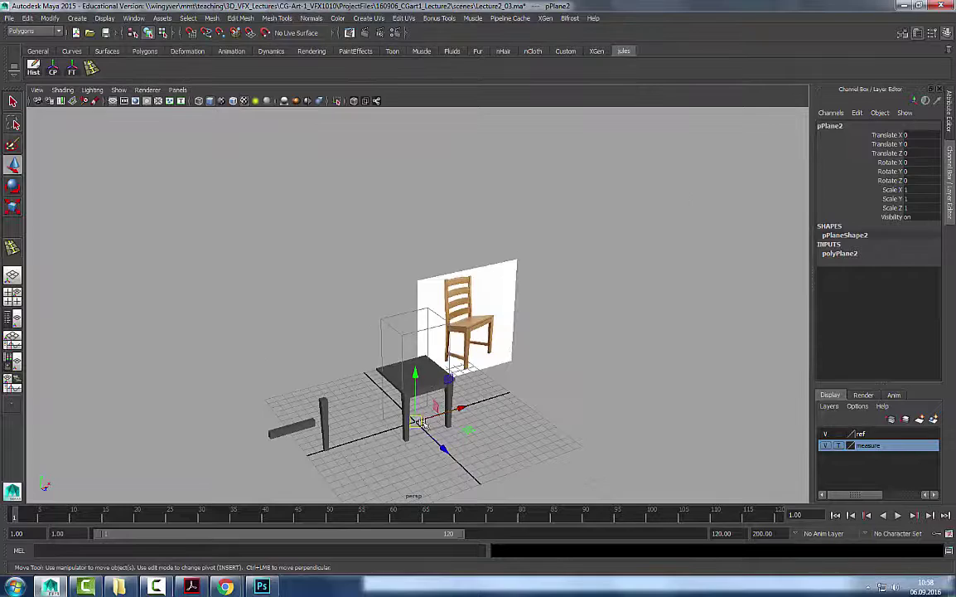
key(r)
drag(416, 422, 570, 405)
key(w)
drag(417, 388, 417, 170)
scroll(532, 297, up, 5)
scroll(532, 297, down, 5)
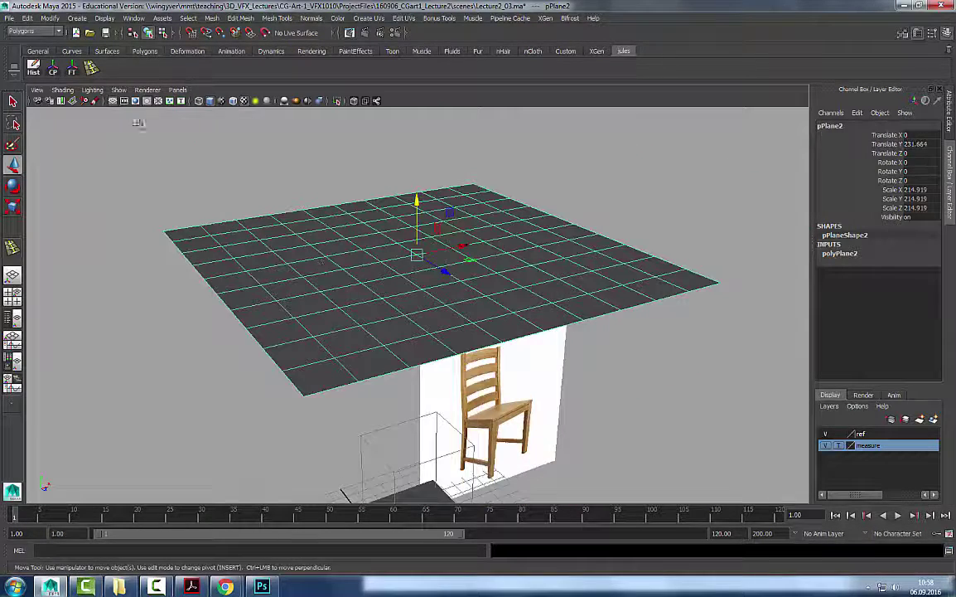
Display the face normals on the raised plane.
click(102, 17)
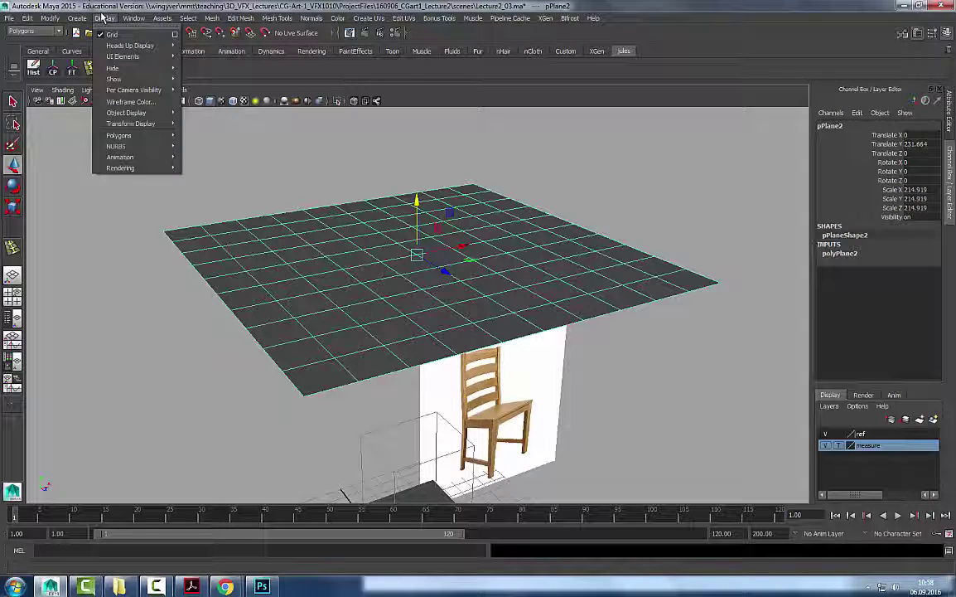
mouse_move(130, 140)
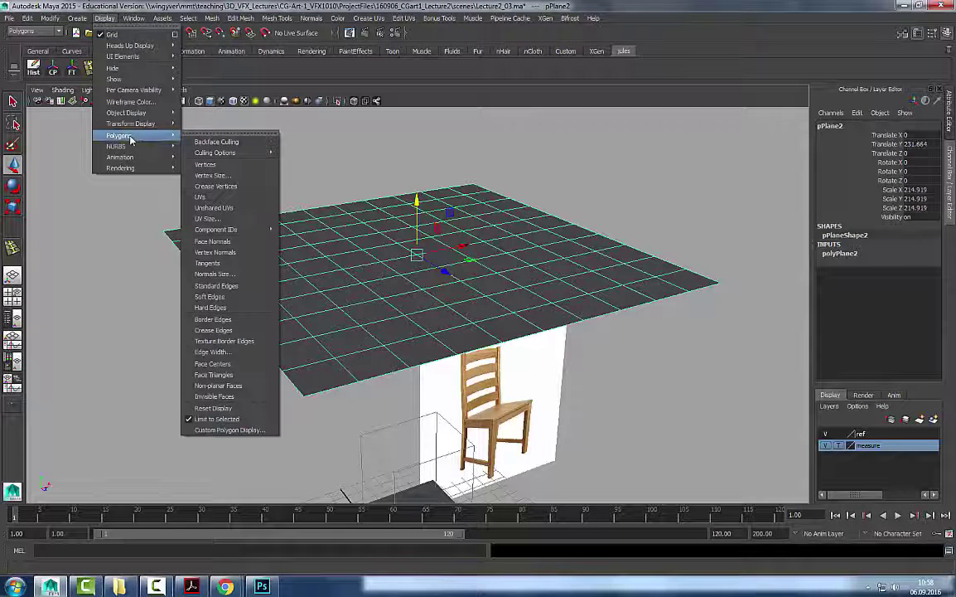
click(224, 245)
alt+right_drag(208, 246, 416, 271)
alt+drag(416, 272, 370, 276)
Select a single face near the plane's centre and reverse its normal.
right_drag(397, 254, 433, 267)
click(448, 252)
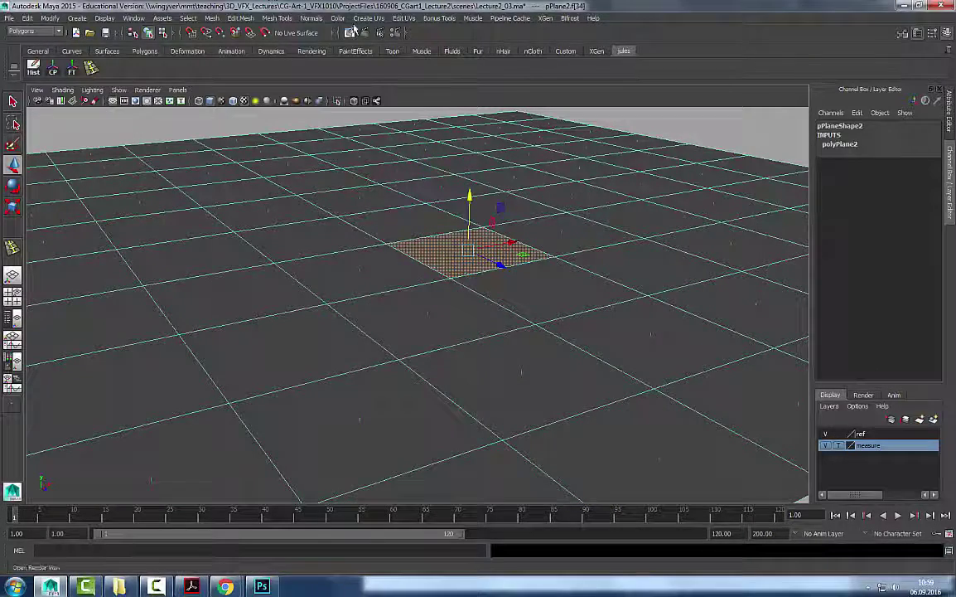
click(310, 19)
click(323, 101)
Examine the reversed face against the rest of the plane, with the plane both deselected and selected.
alt+drag(567, 203, 697, 225)
click(460, 312)
alt+right_drag(615, 319, 247, 272)
click(505, 127)
alt+right_drag(365, 217, 517, 272)
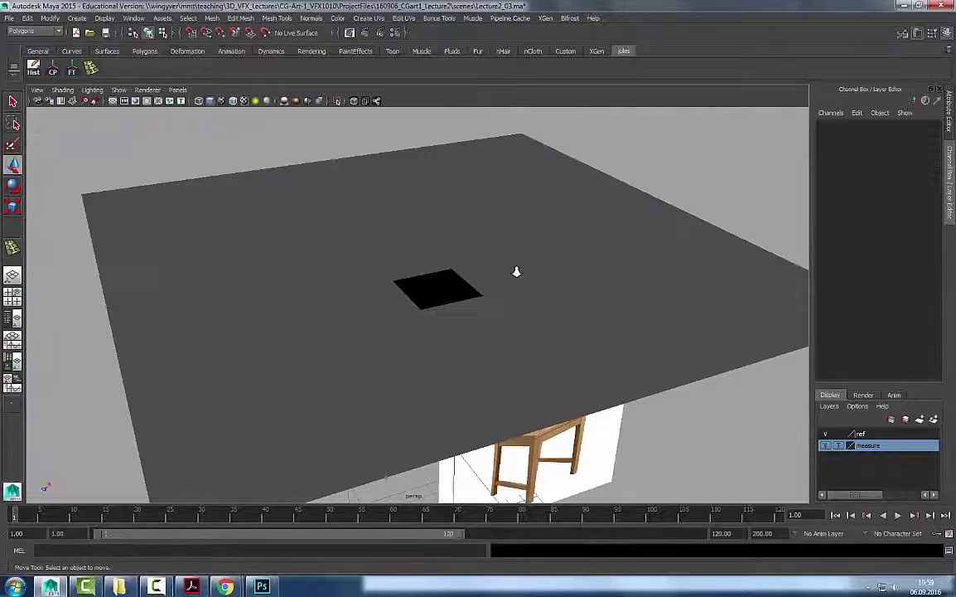
alt+drag(553, 311, 592, 203)
alt+right_drag(591, 203, 500, 201)
click(499, 201)
alt+drag(500, 202, 581, 253)
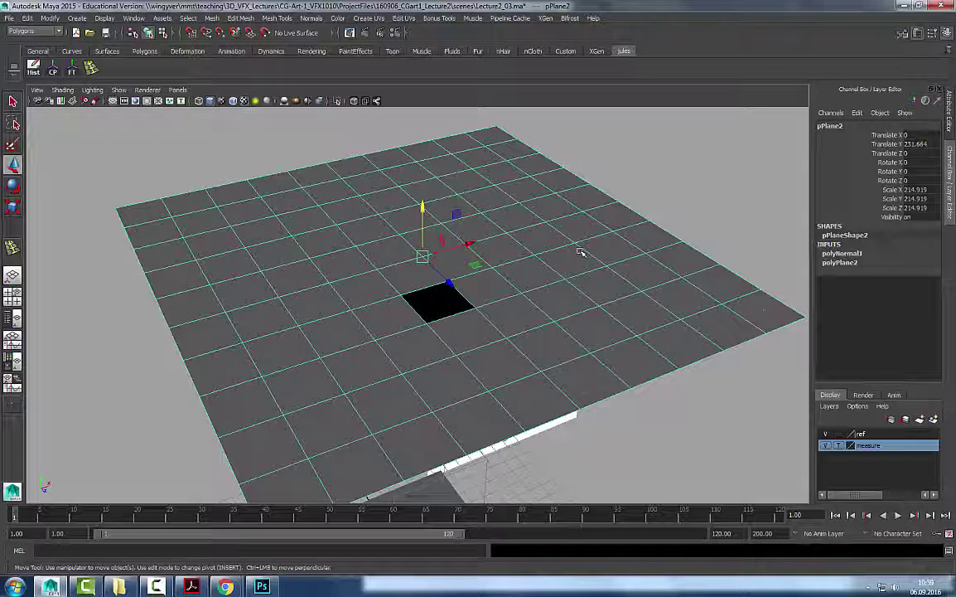
click(656, 178)
click(487, 301)
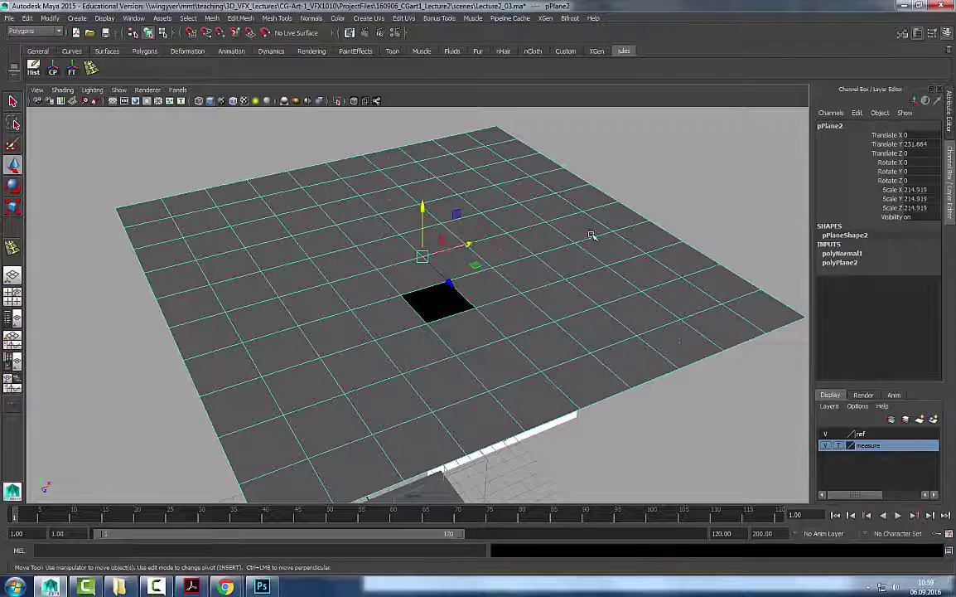
Keep the normals commands open in a floating window and reverse the black face's normal back.
click(312, 18)
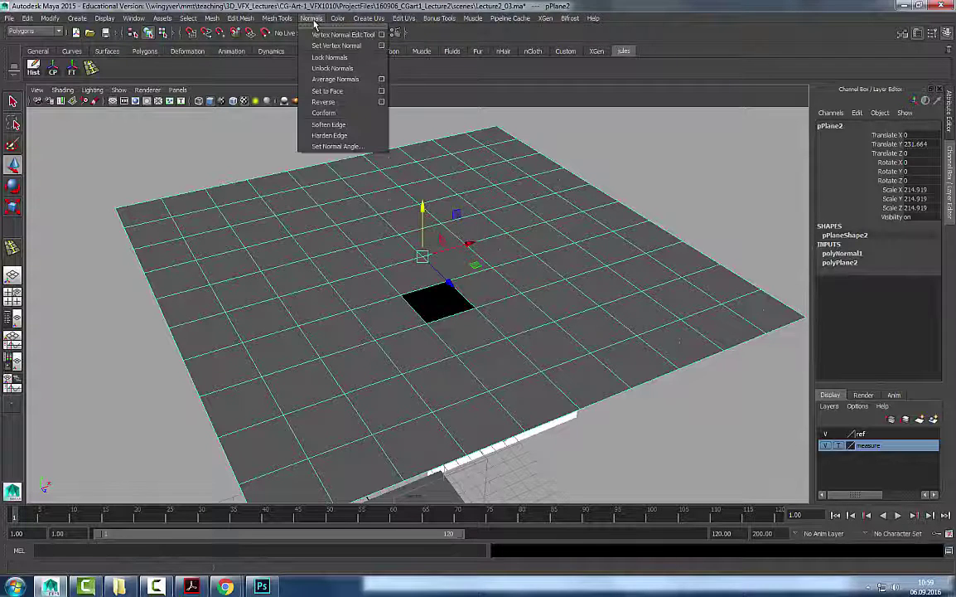
click(331, 25)
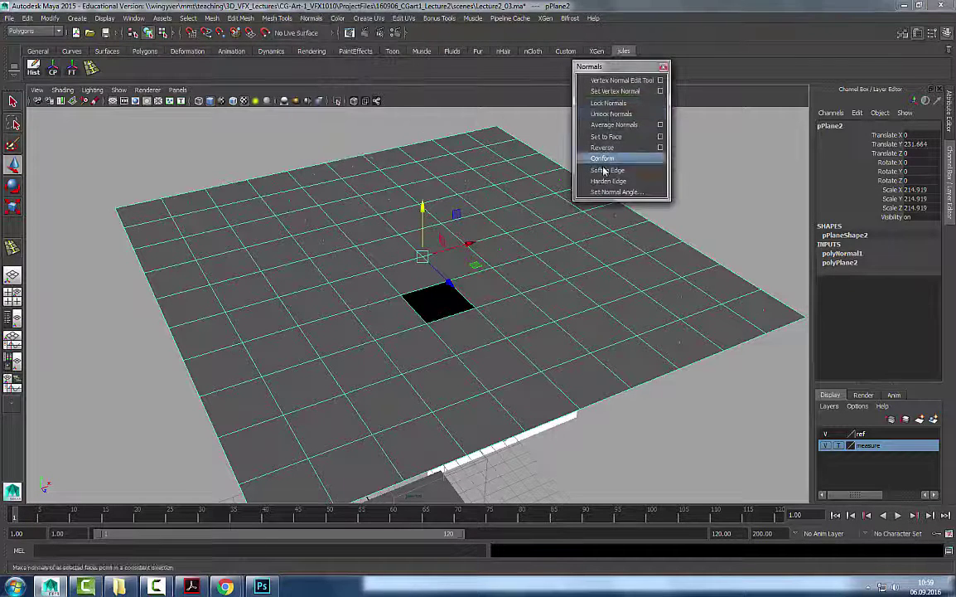
key(F11)
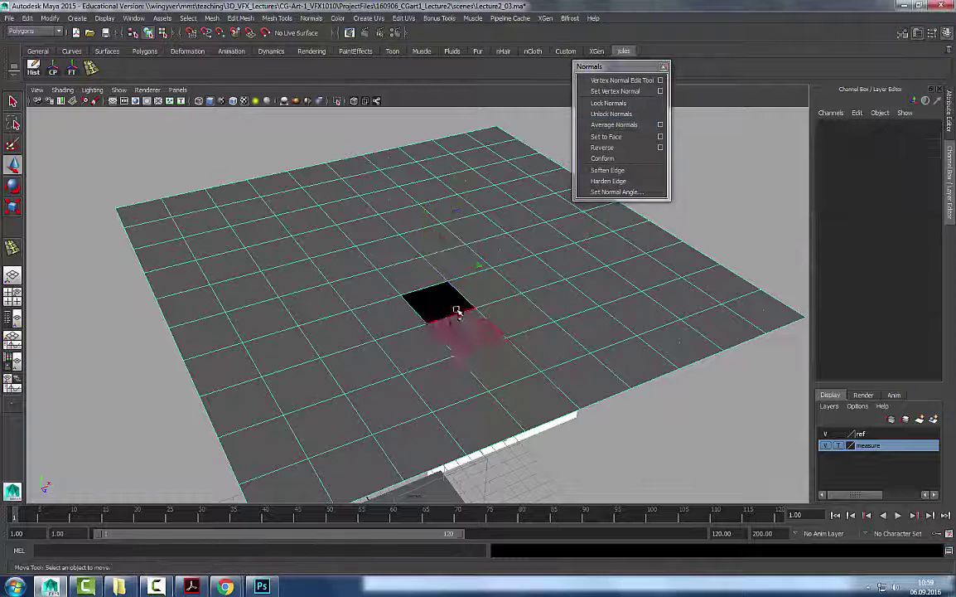
click(442, 304)
click(603, 148)
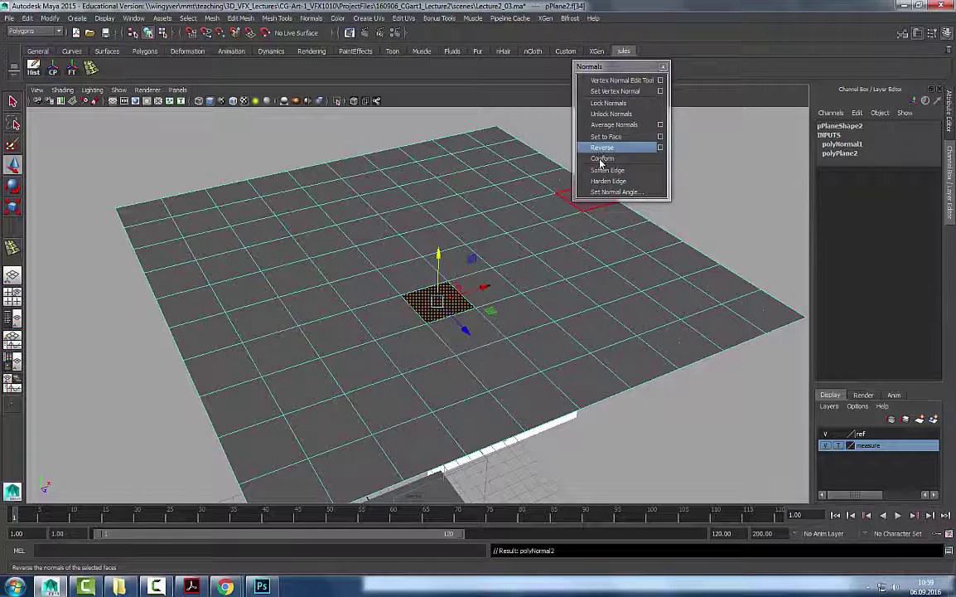
right_drag(662, 238, 726, 205)
click(485, 282)
Reverse the normal of another face near the plane's centre and return to object mode.
right_click(493, 275)
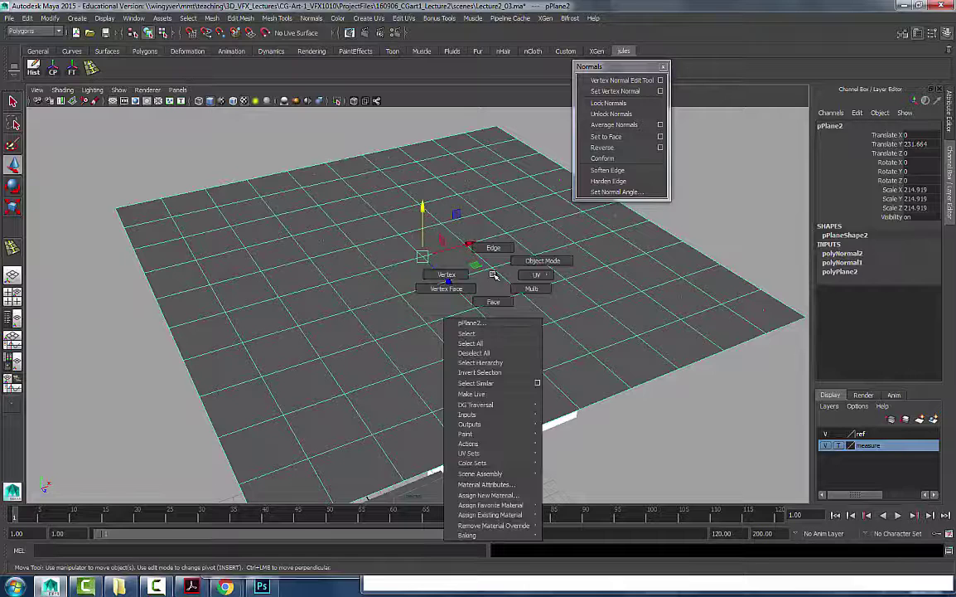
click(494, 301)
click(455, 269)
click(623, 147)
key(F8)
Conform the normals of the whole plane and return to object mode.
click(480, 313)
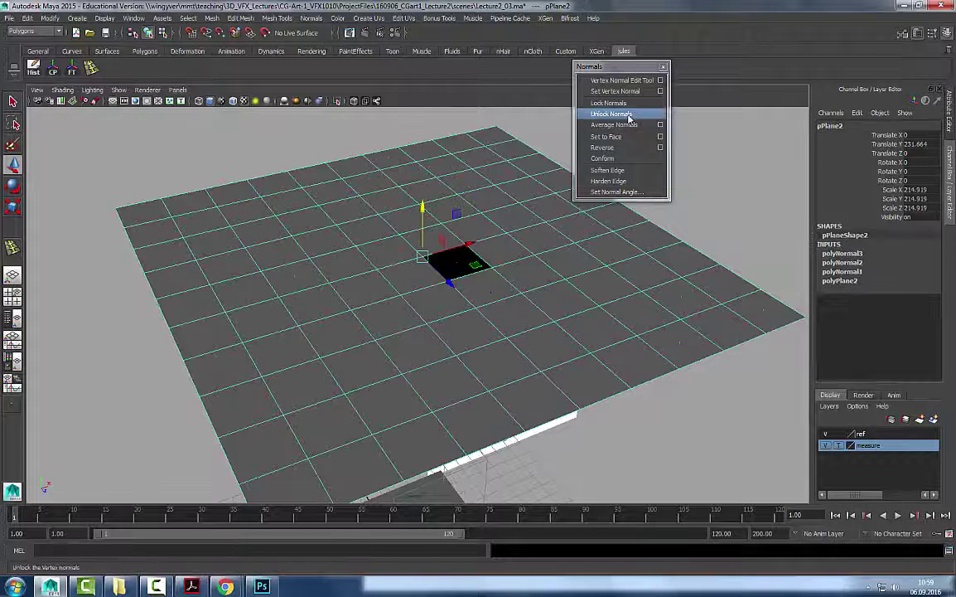
click(626, 160)
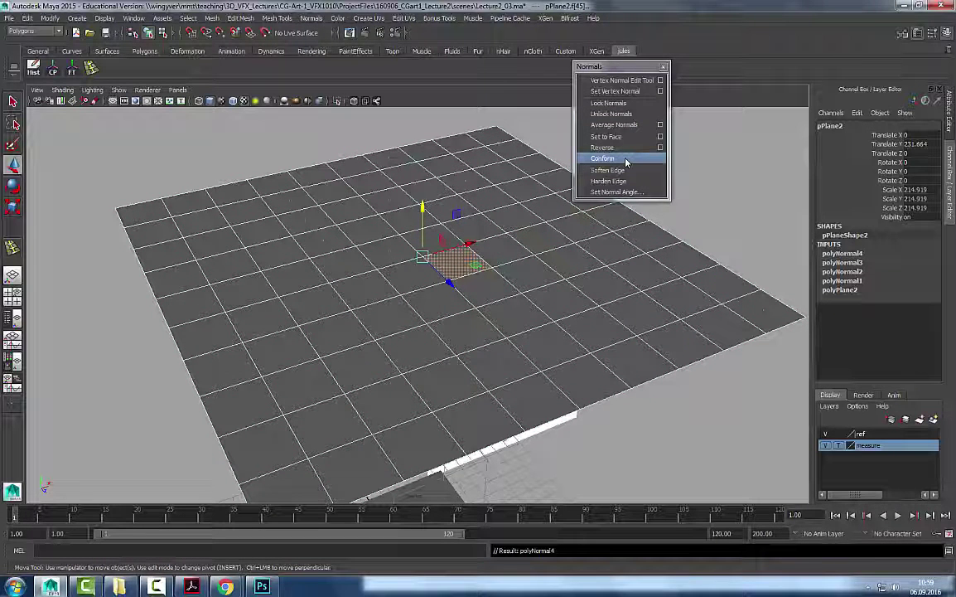
right_drag(585, 319, 721, 203)
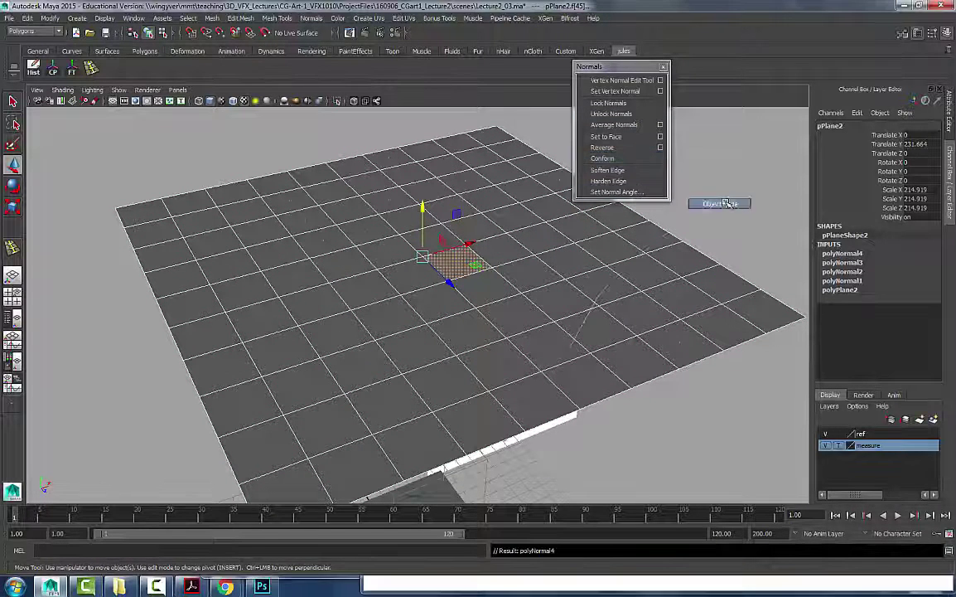
Reverse the normals of two separate faces, one near the plane's centre and one further left, and return to object mode.
right_drag(470, 328, 470, 364)
click(506, 245)
click(602, 147)
click(757, 137)
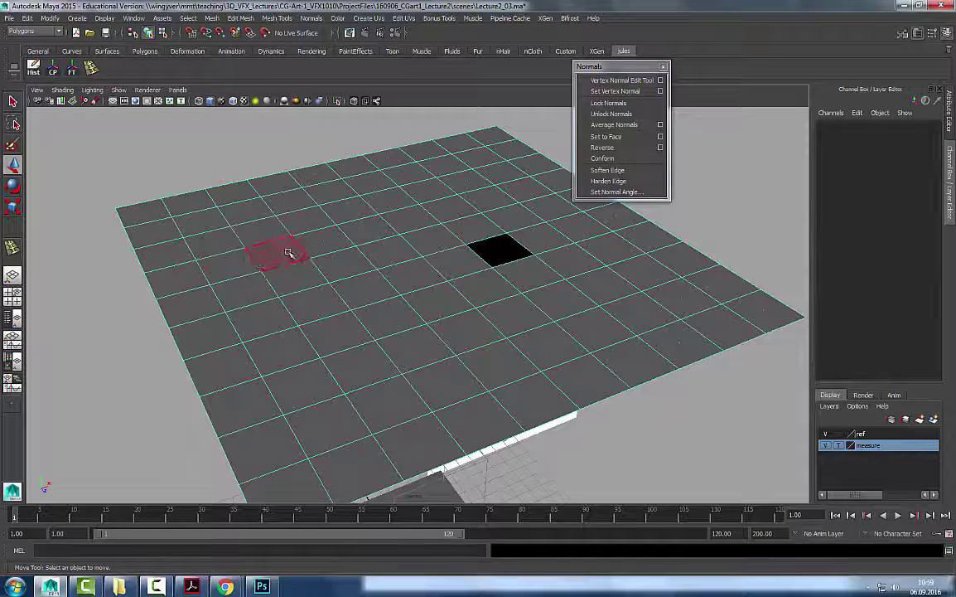
click(275, 251)
click(602, 158)
right_drag(593, 362, 691, 322)
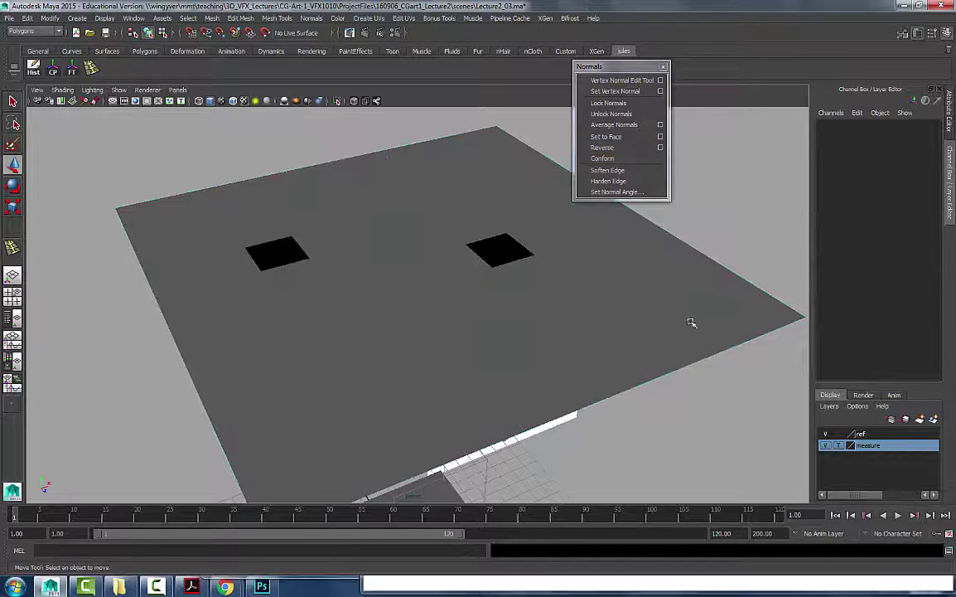
Select the whole test plane and conform its normals.
click(421, 246)
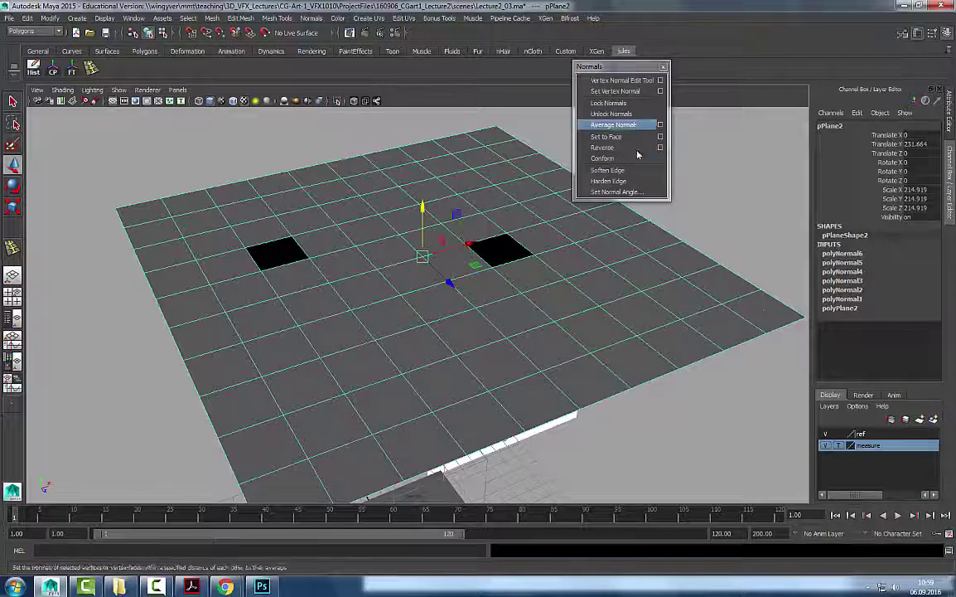
click(609, 147)
click(661, 302)
click(661, 303)
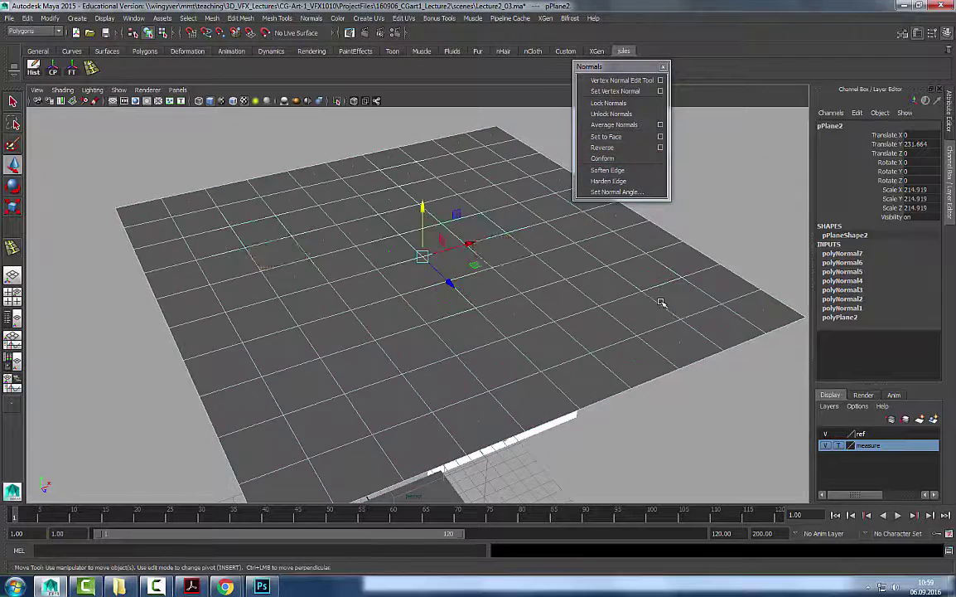
Delete the test plane, close the floating normals window and bring the chair back into view.
key(Delete)
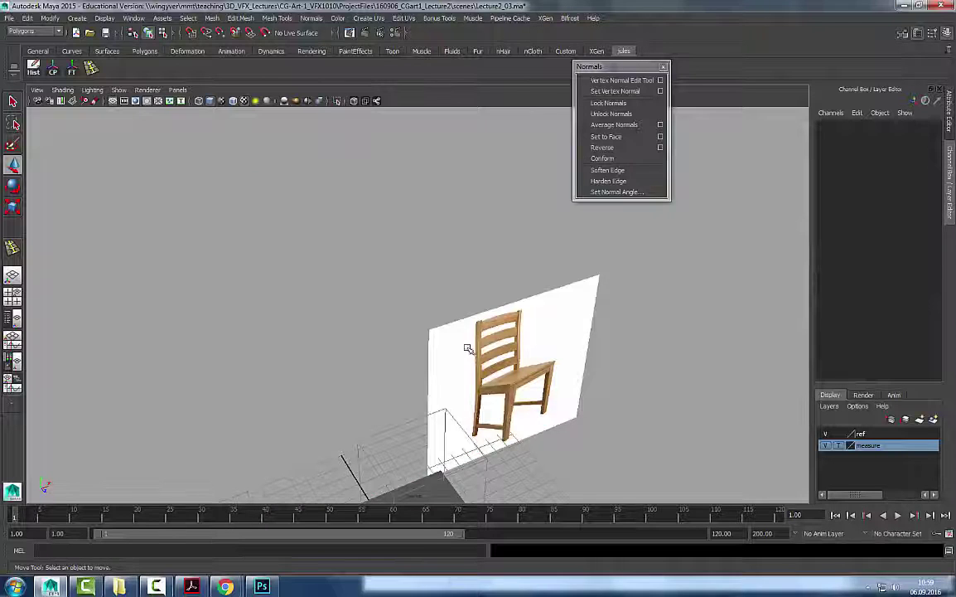
click(663, 67)
alt+right_drag(579, 252, 690, 222)
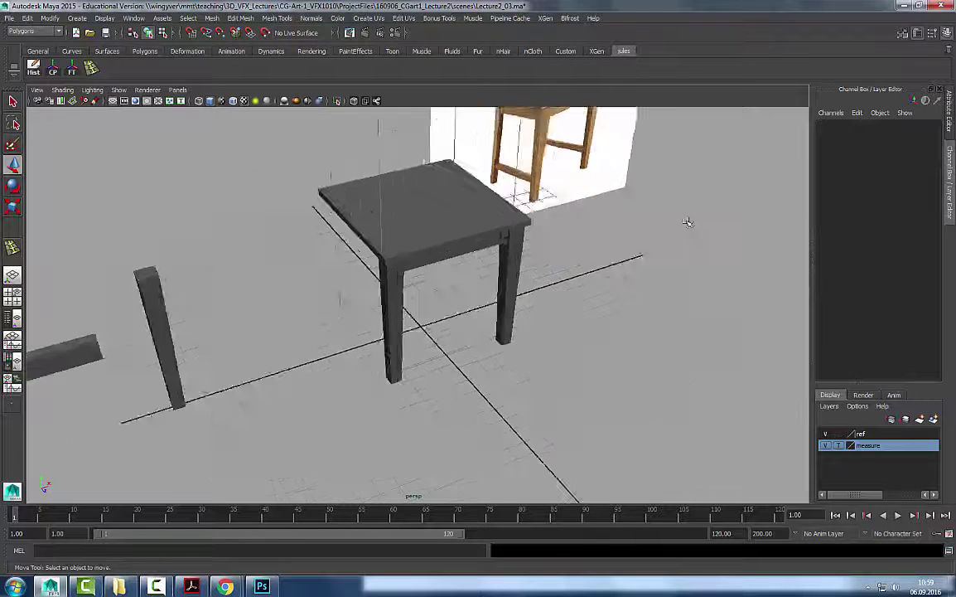
alt+drag(689, 222, 478, 271)
alt+middle_drag(569, 352, 562, 294)
alt+right_drag(414, 405, 547, 341)
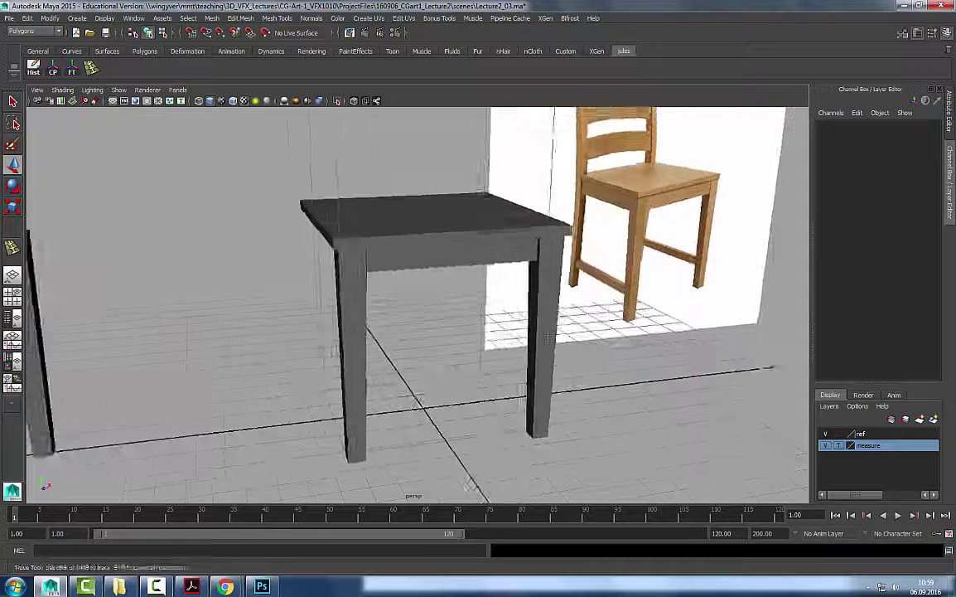
alt+middle_drag(558, 339, 536, 331)
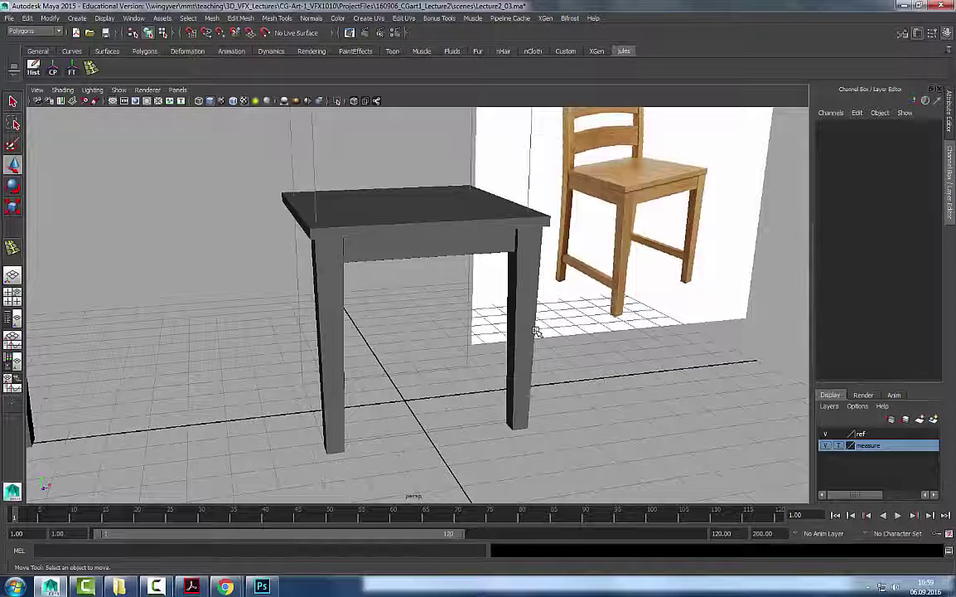
Inspect the chair's front legs and seat beside the reference image, selecting the individual parts.
click(534, 332)
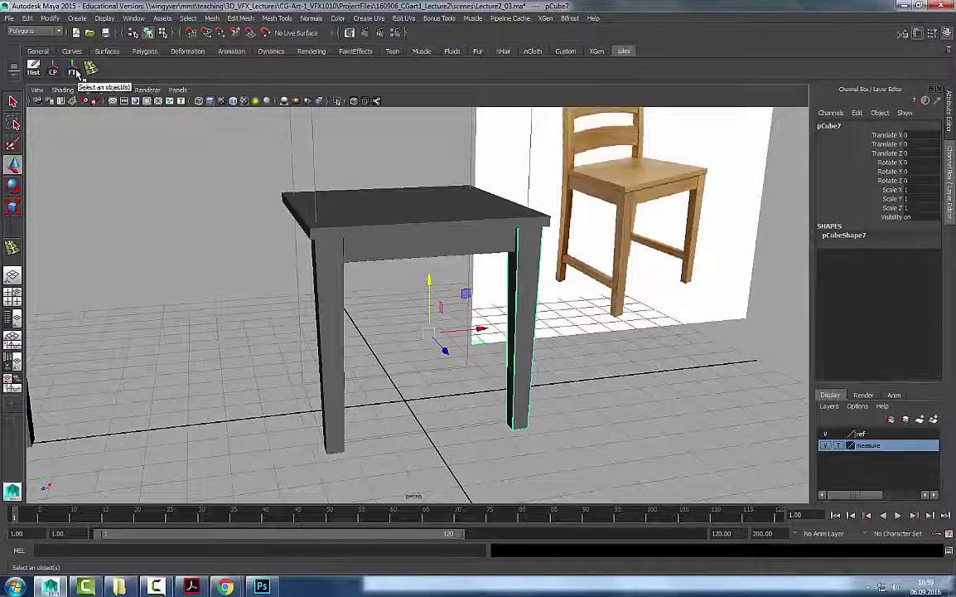
scroll(297, 212, down, 2)
scroll(299, 257, up, 1)
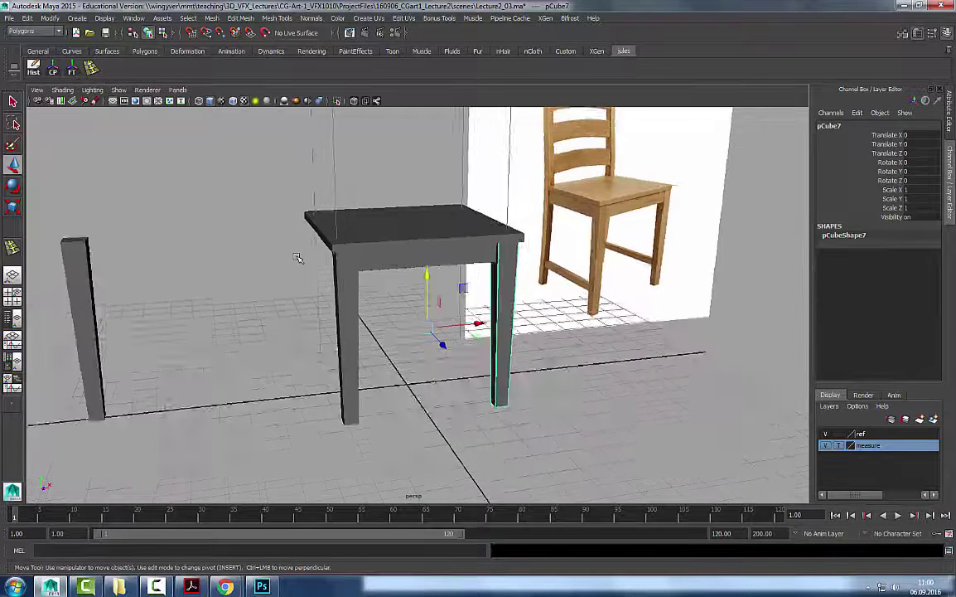
scroll(298, 257, down, 2)
click(297, 257)
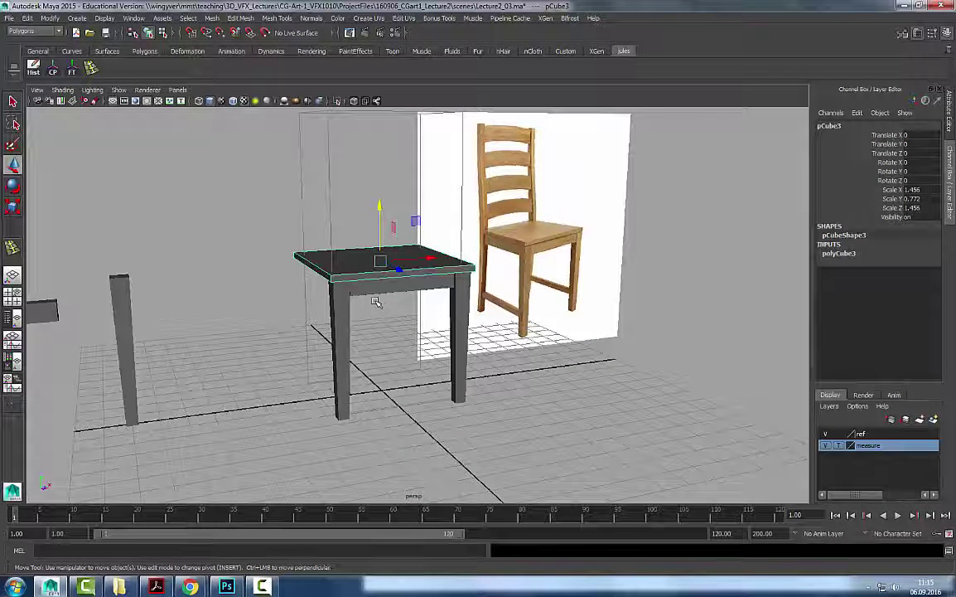
alt+right_drag(463, 314, 405, 284)
alt+middle_drag(406, 284, 405, 309)
alt+right_drag(405, 309, 384, 301)
key(q)
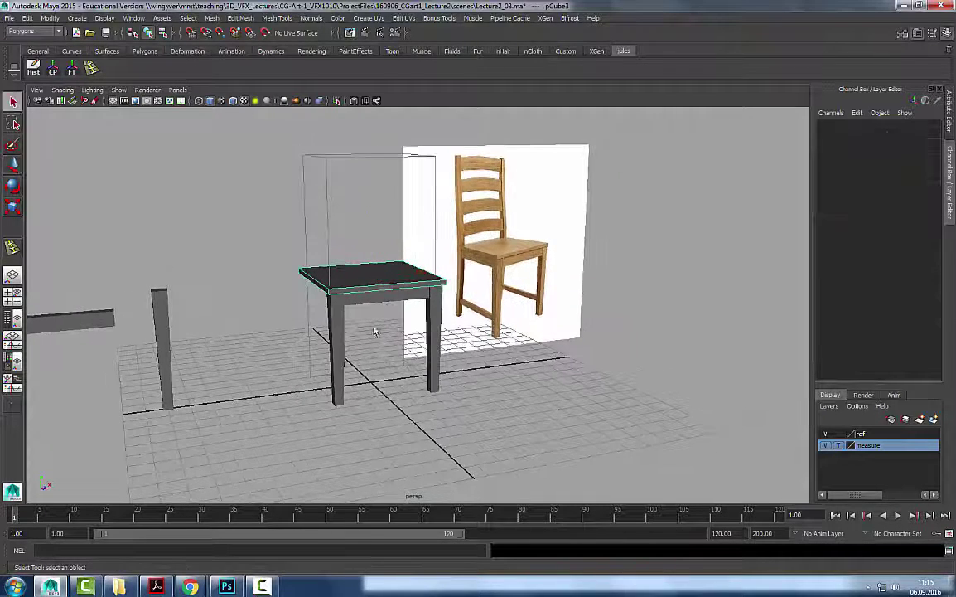
click(341, 327)
key(f)
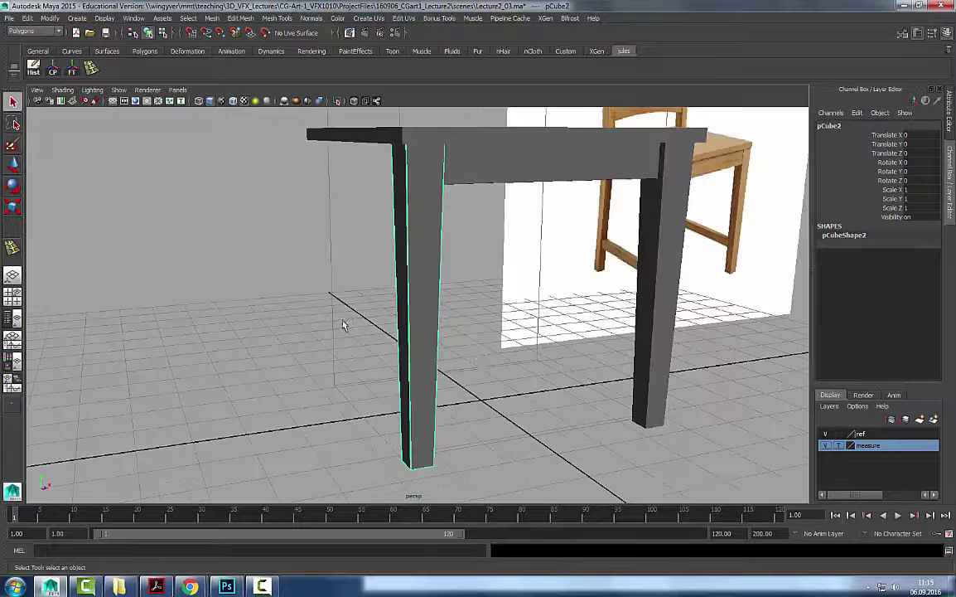
alt+right_drag(627, 371, 502, 355)
alt+middle_drag(502, 355, 429, 365)
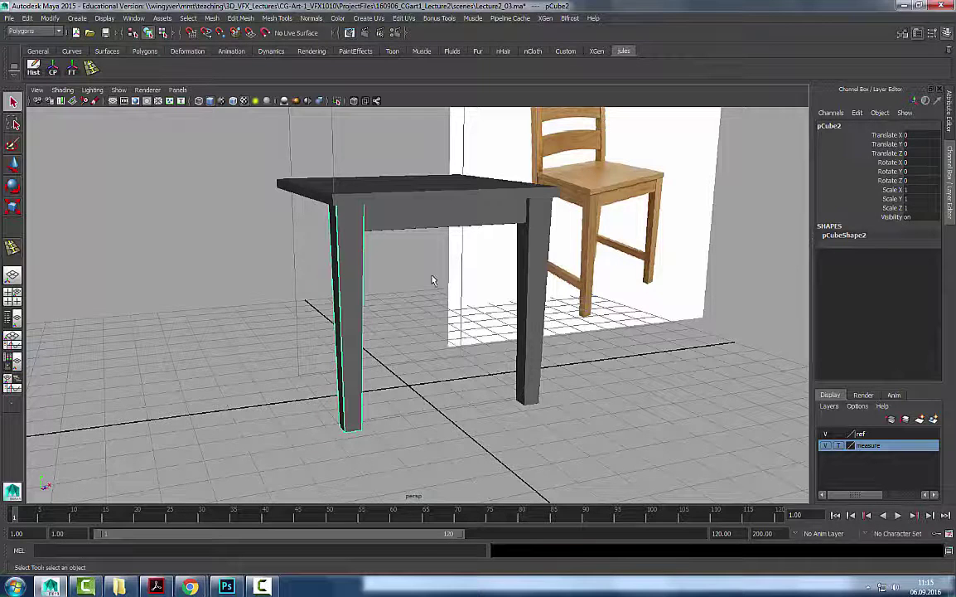
alt+middle_drag(433, 278, 388, 277)
alt+middle_drag(279, 158, 286, 177)
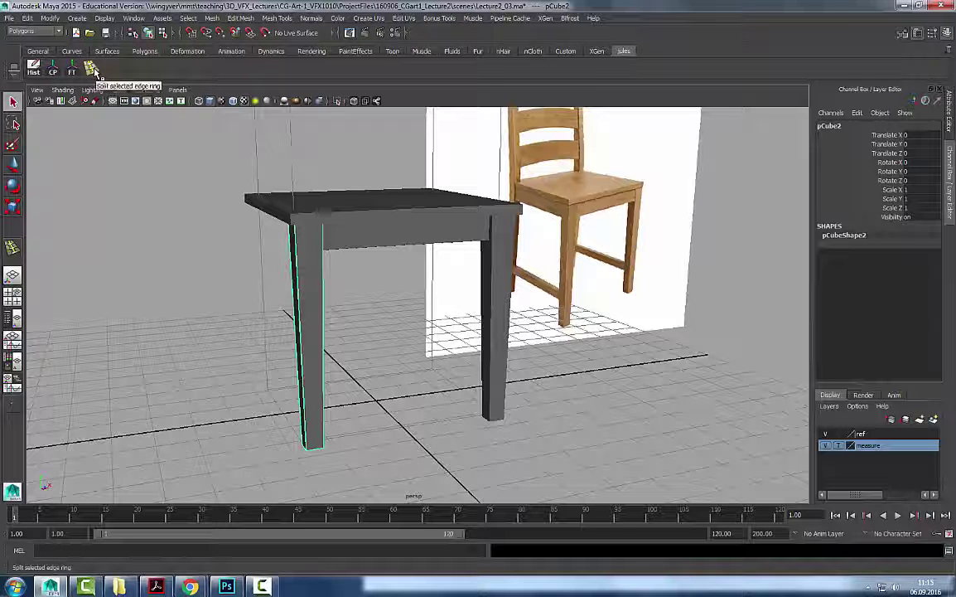
Create a new polygon cube and isolate it in the perspective view.
click(77, 18)
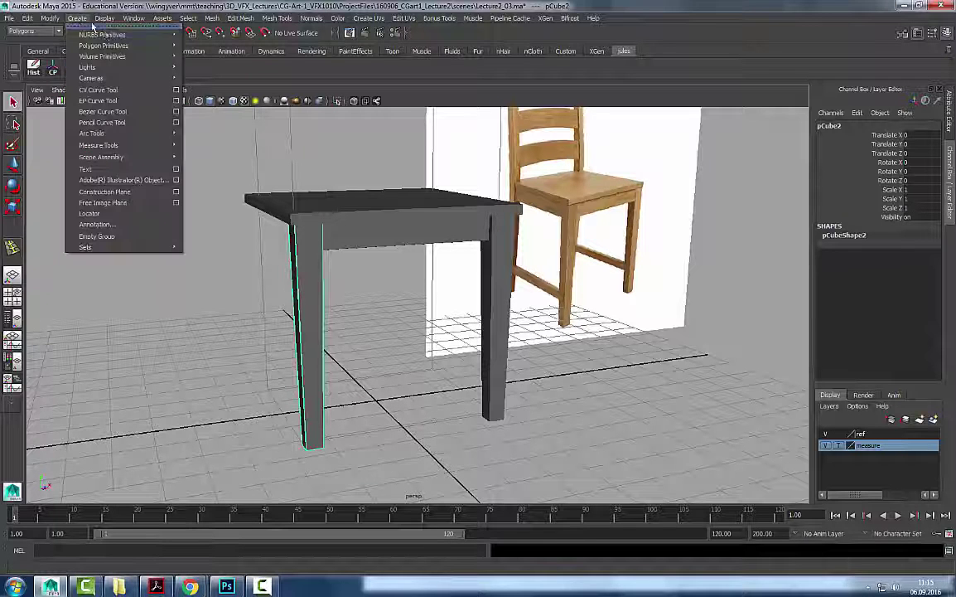
mouse_move(98, 46)
click(228, 64)
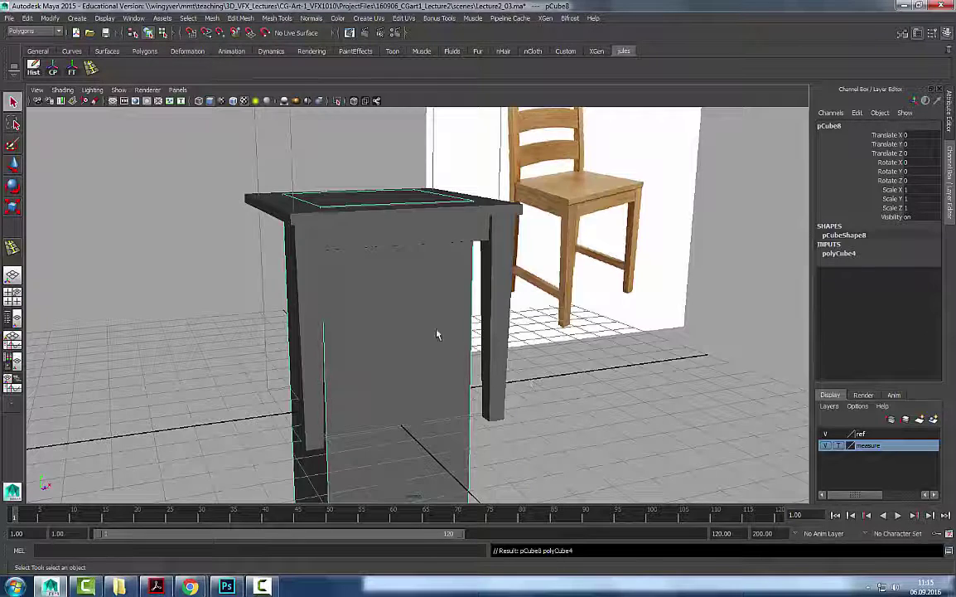
scroll(437, 335, down, 5)
key(ctrl+1)
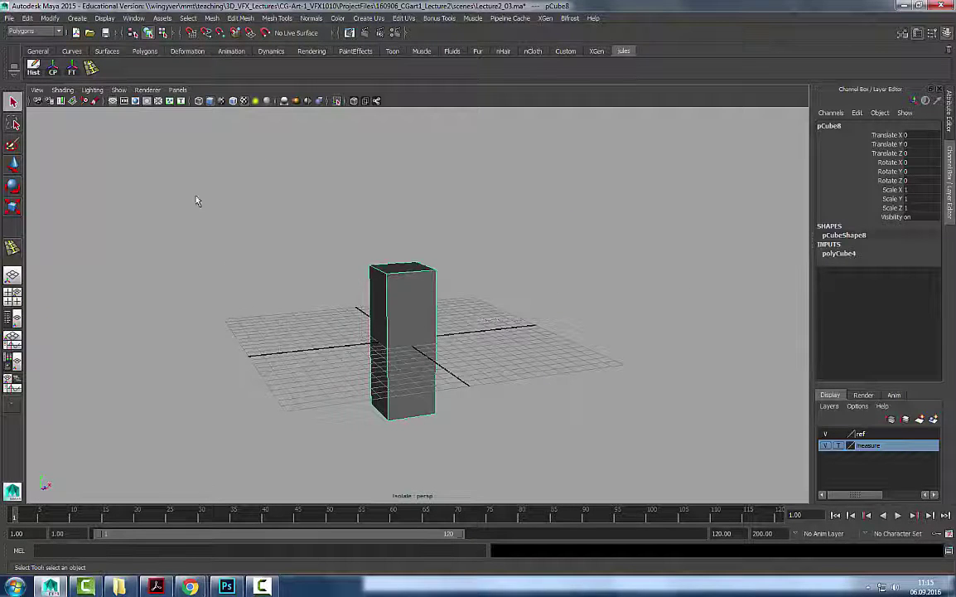
scroll(406, 213, up, 3)
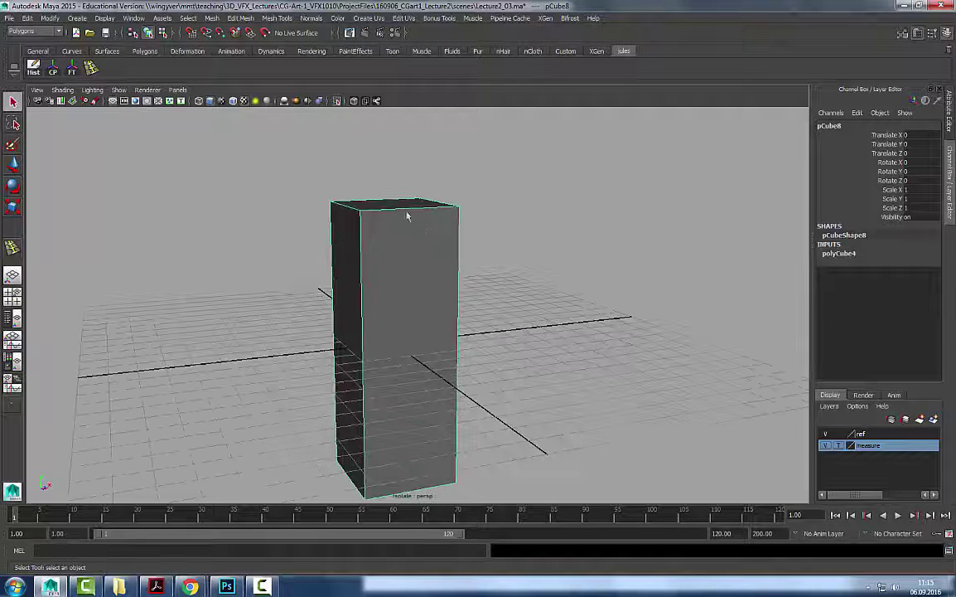
Insert a vertical edge loop through the middle of the box's front face with the Insert Edge Loop Tool.
click(241, 18)
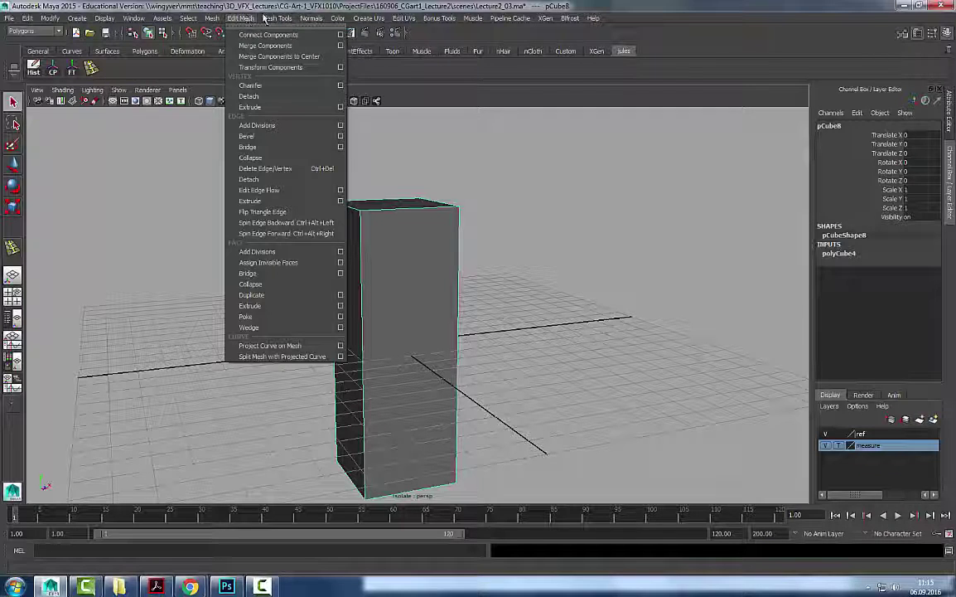
mouse_move(267, 19)
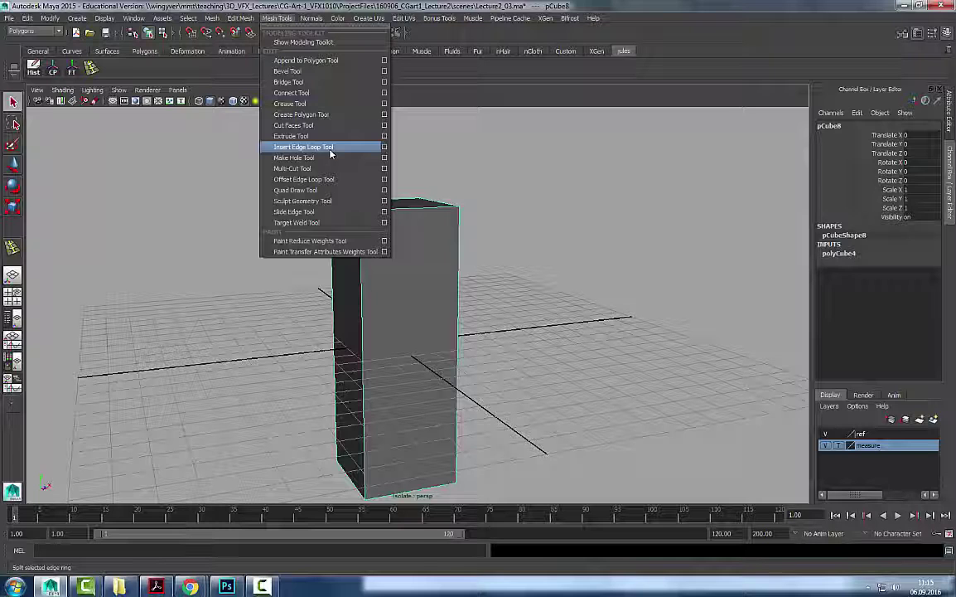
click(304, 147)
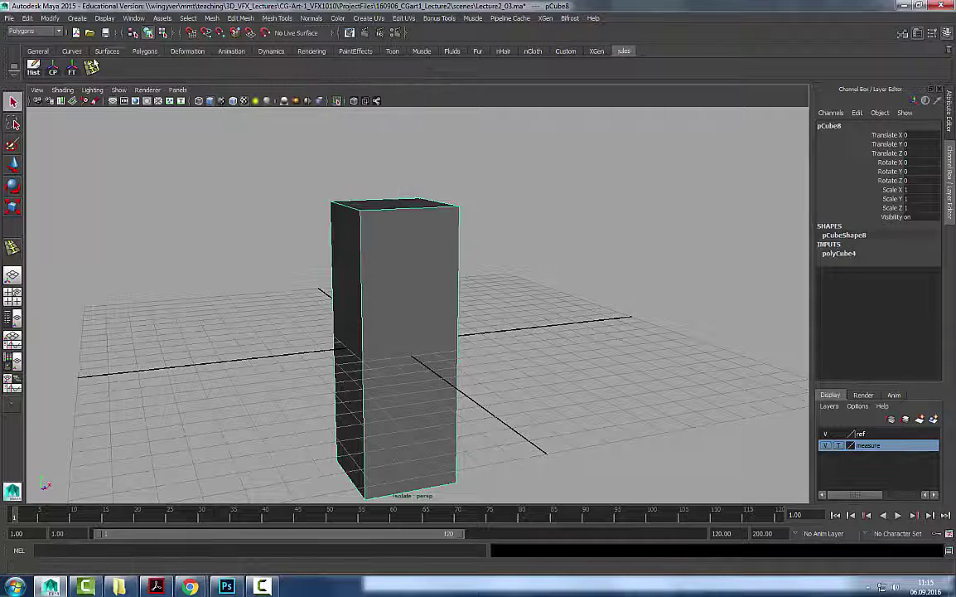
alt+drag(393, 313, 391, 274)
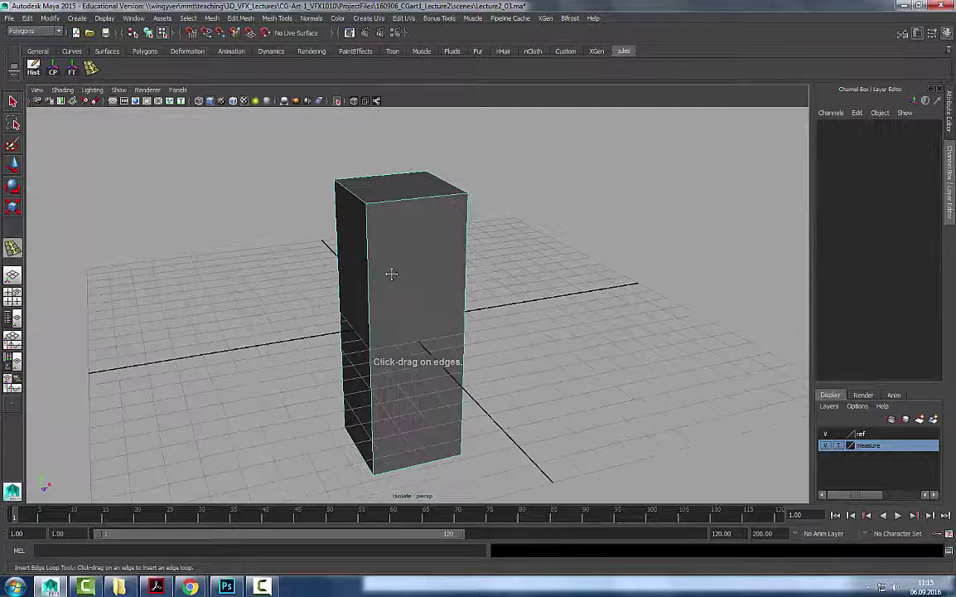
right_drag(421, 242, 463, 222)
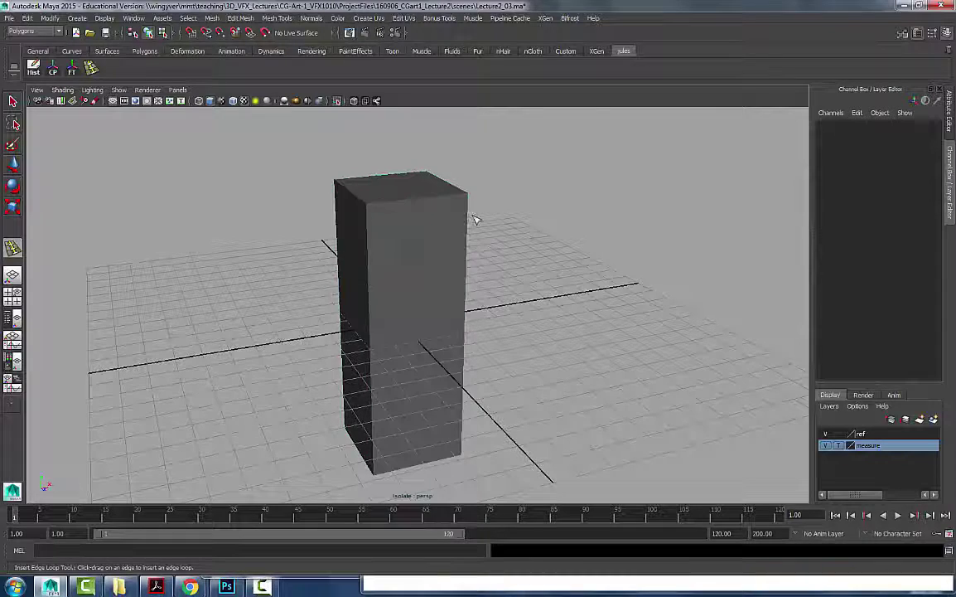
click(370, 239)
alt+drag(356, 271, 416, 195)
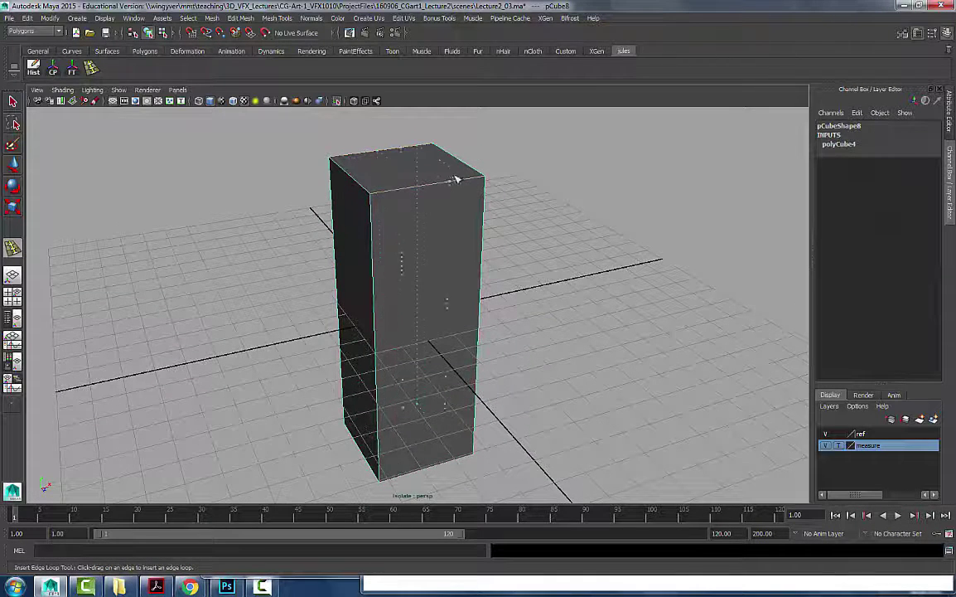
click(411, 188)
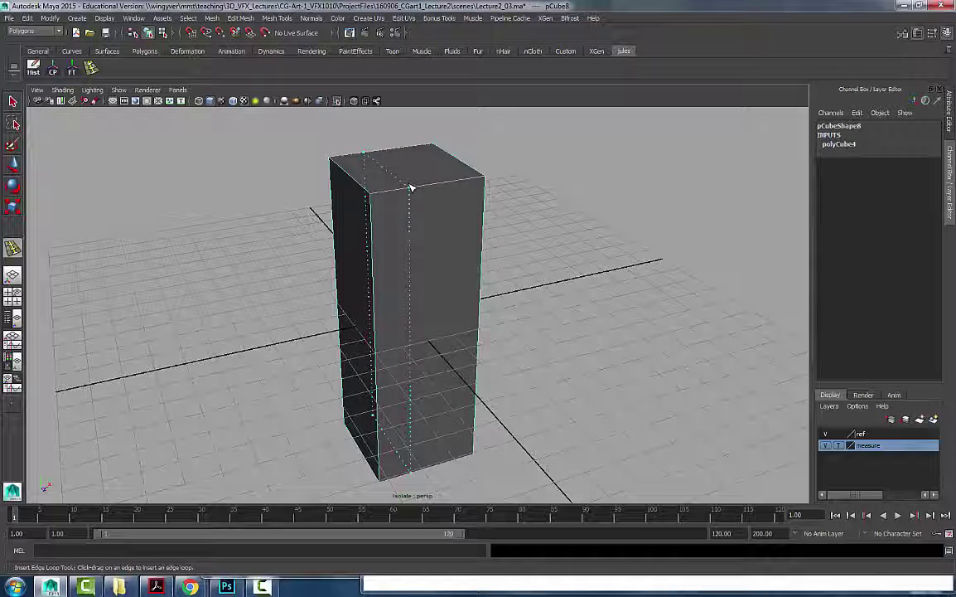
drag(410, 188, 426, 198)
alt+drag(502, 348, 402, 194)
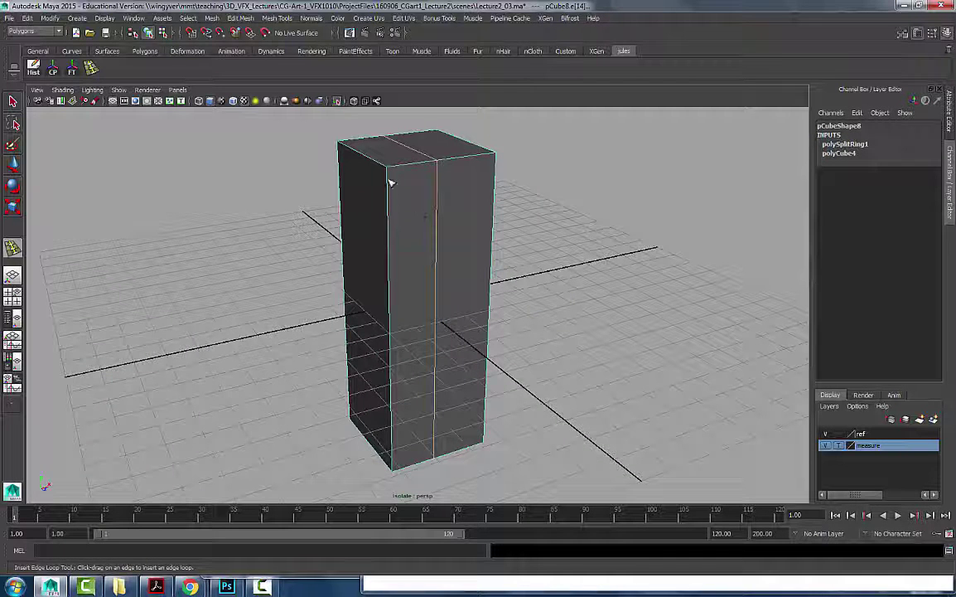
Insert a horizontal edge loop around the box at about half its height.
drag(389, 181, 389, 313)
drag(384, 382, 398, 231)
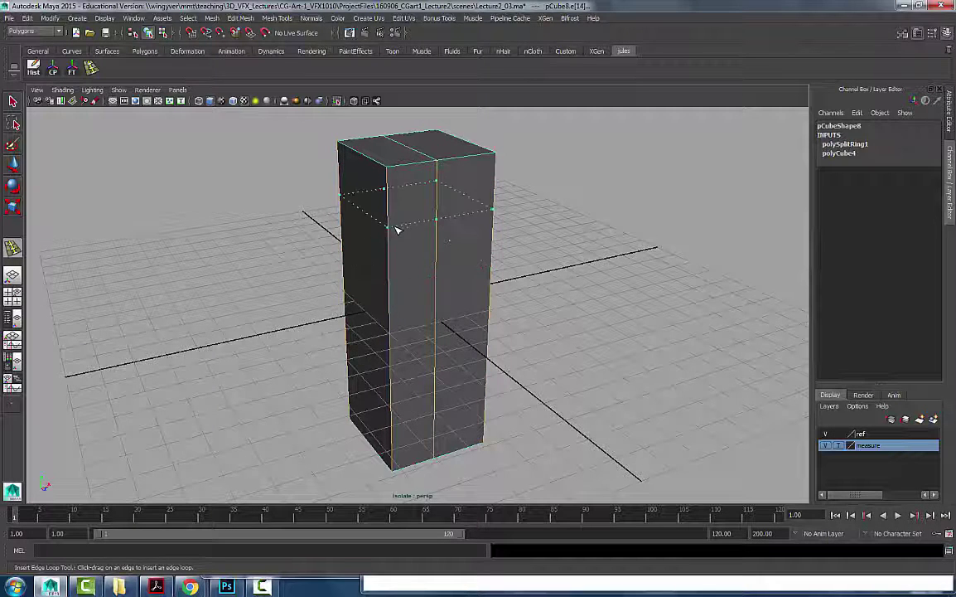
drag(408, 291, 406, 349)
mouse_move(407, 313)
mouse_down()
mouse_move(397, 269)
mouse_move(396, 313)
mouse_up()
alt+drag(546, 299, 368, 282)
alt+middle_drag(368, 282, 371, 283)
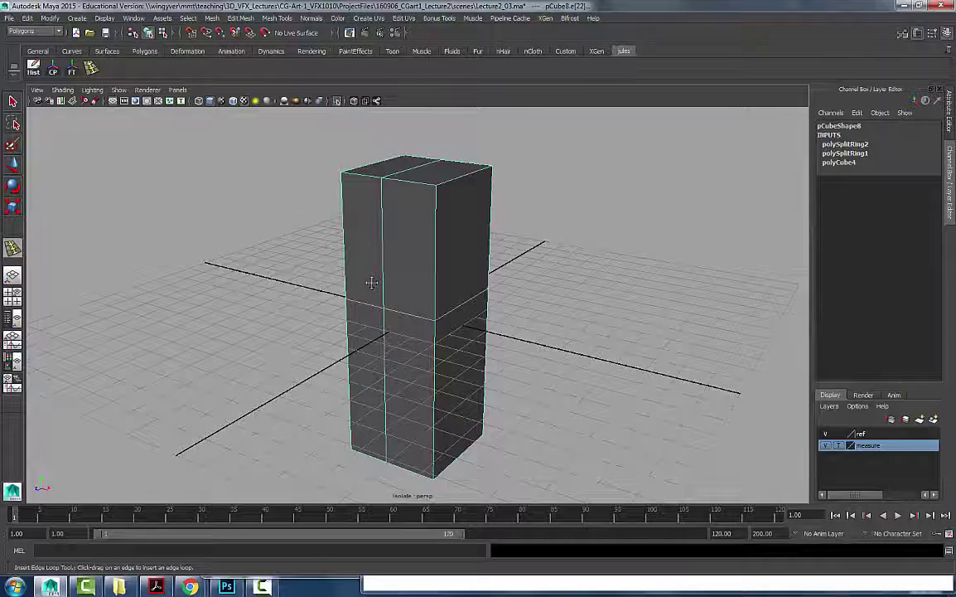
Insert another horizontal edge loop around the lower half of the box.
alt+drag(413, 249, 363, 280)
alt+right_drag(363, 279, 539, 313)
alt+drag(539, 313, 390, 280)
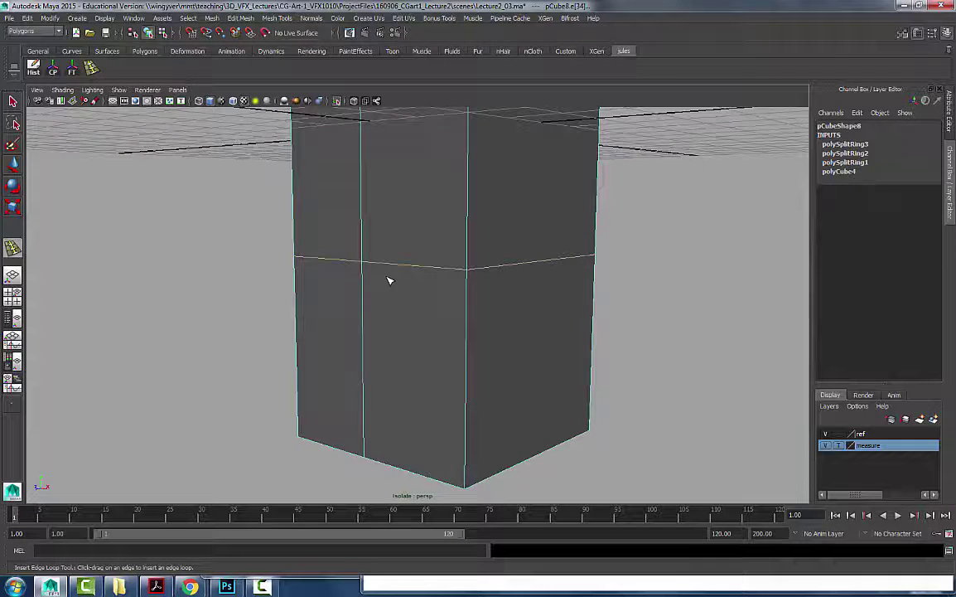
alt+drag(518, 226, 419, 228)
alt+middle_drag(333, 219, 327, 297)
alt+right_drag(452, 220, 231, 203)
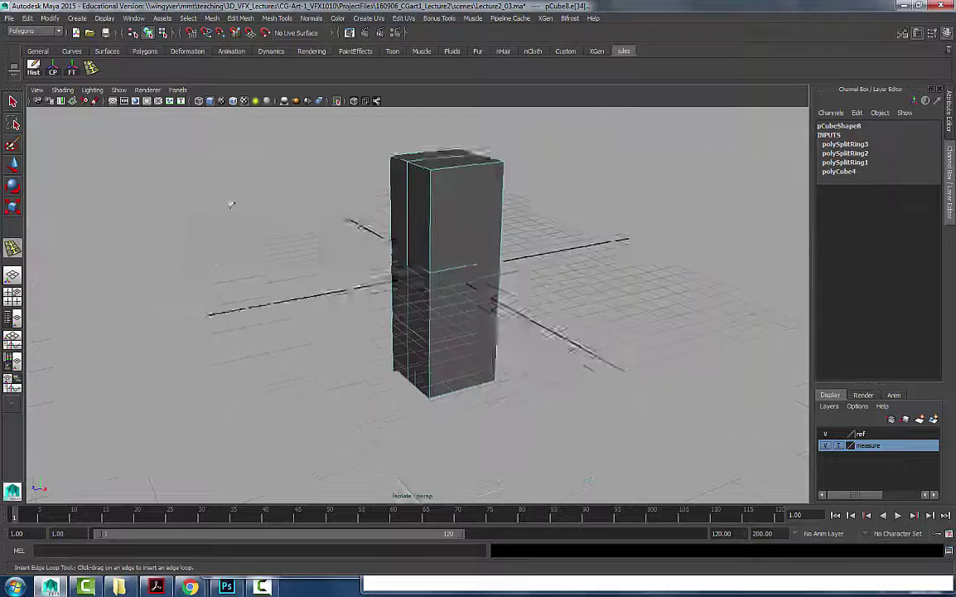
alt+middle_drag(456, 220, 443, 265)
alt+right_drag(443, 265, 444, 274)
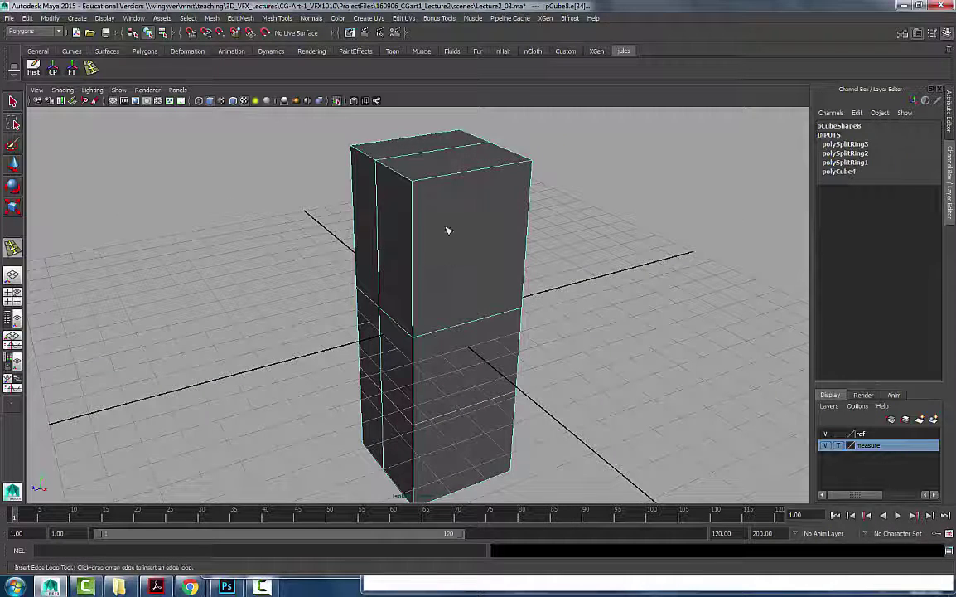
Insert a second vertical edge loop that crosses the first one on the box's top face.
alt+drag(401, 273, 434, 234)
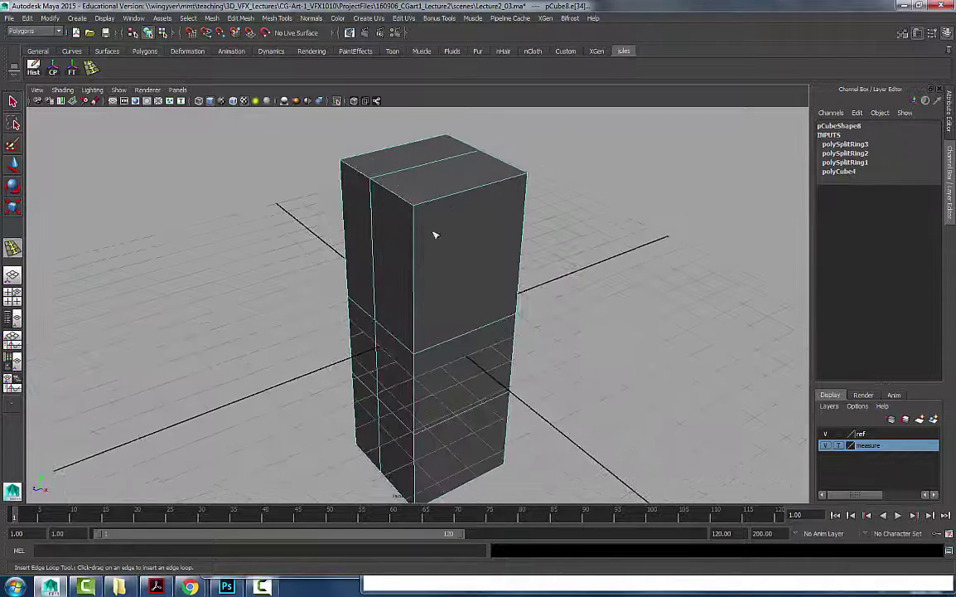
drag(453, 197, 469, 193)
alt+right_drag(413, 240, 458, 211)
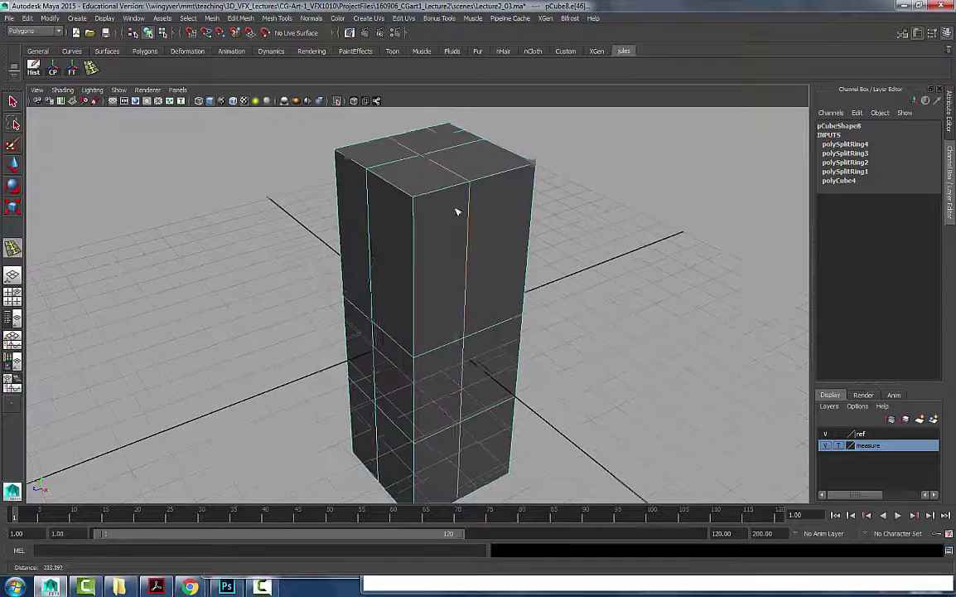
Insert a horizontal edge loop around the box just below its top.
alt+middle_drag(451, 228, 411, 271)
alt+drag(410, 271, 378, 222)
alt+middle_drag(406, 209, 409, 238)
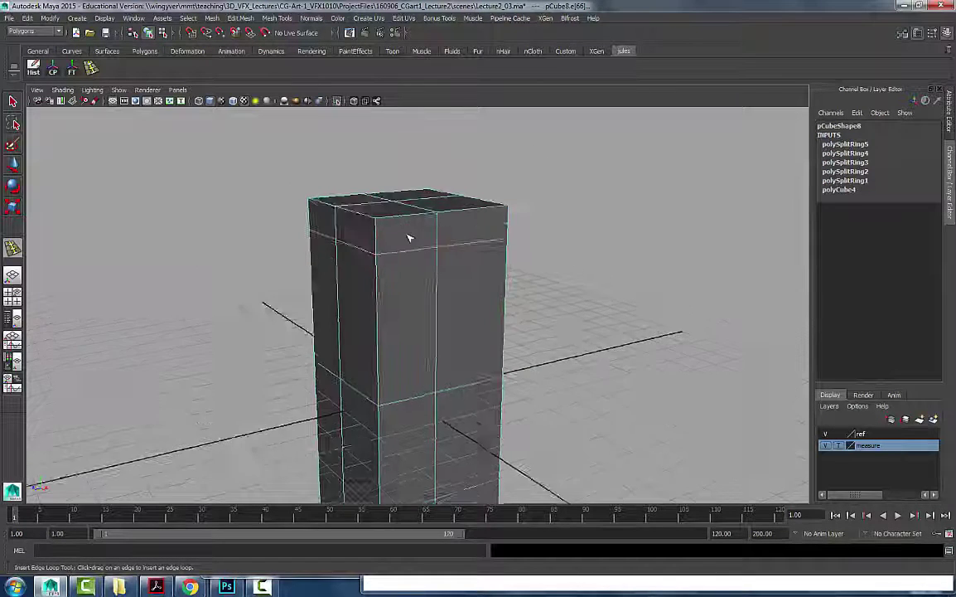
Return the box to object selection and add the Multi-Cut Tool to the custom shelf.
alt+drag(409, 238, 465, 254)
key(q)
right_drag(397, 243, 554, 129)
click(313, 200)
click(284, 18)
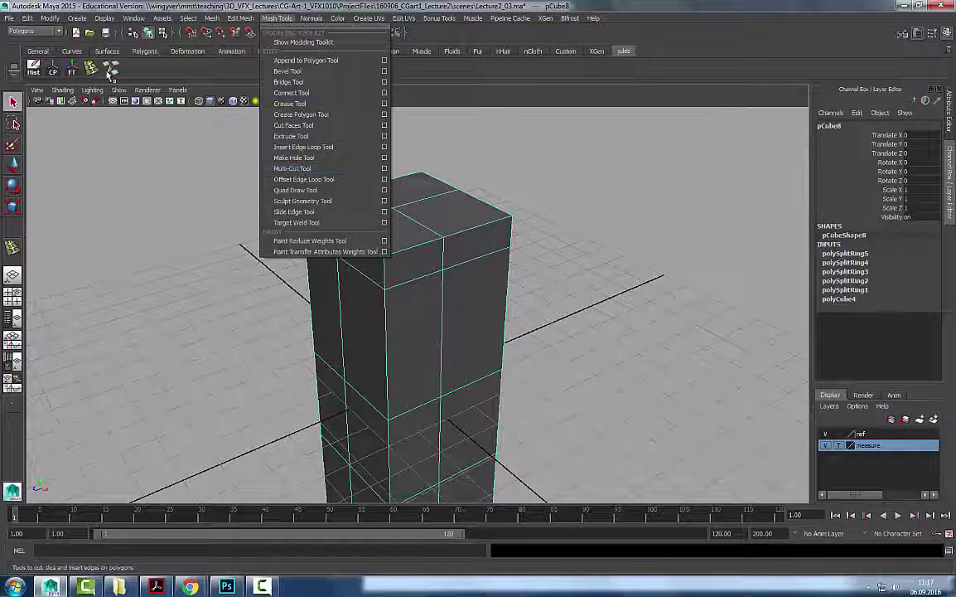
click(300, 169)
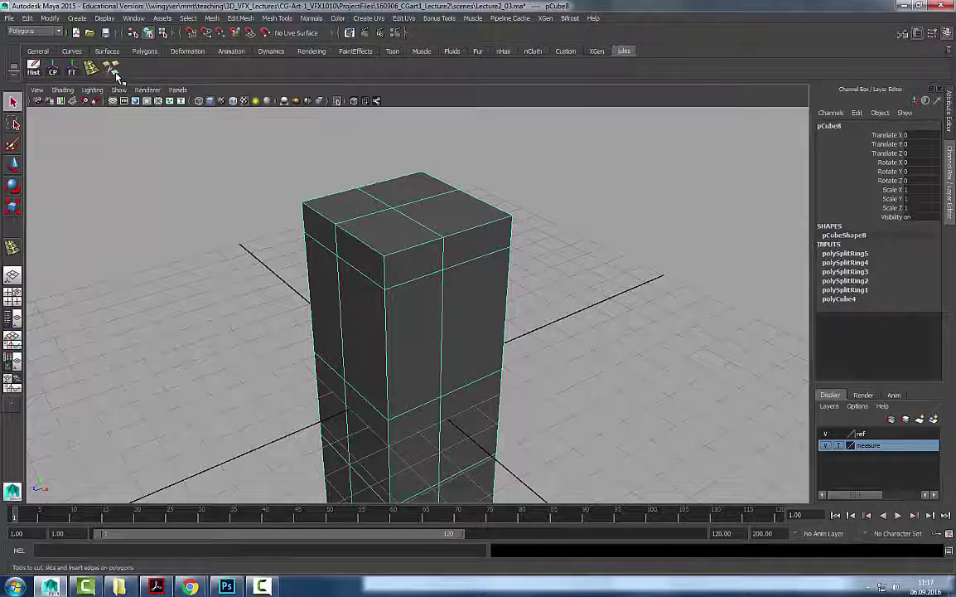
Cut a diagonal edge across the front quarter of the box's top face with the Multi-Cut Tool.
click(110, 69)
alt+right_drag(337, 171, 482, 269)
alt+drag(483, 266, 438, 296)
click(498, 252)
alt+right_drag(438, 296, 437, 264)
alt+drag(515, 286, 515, 275)
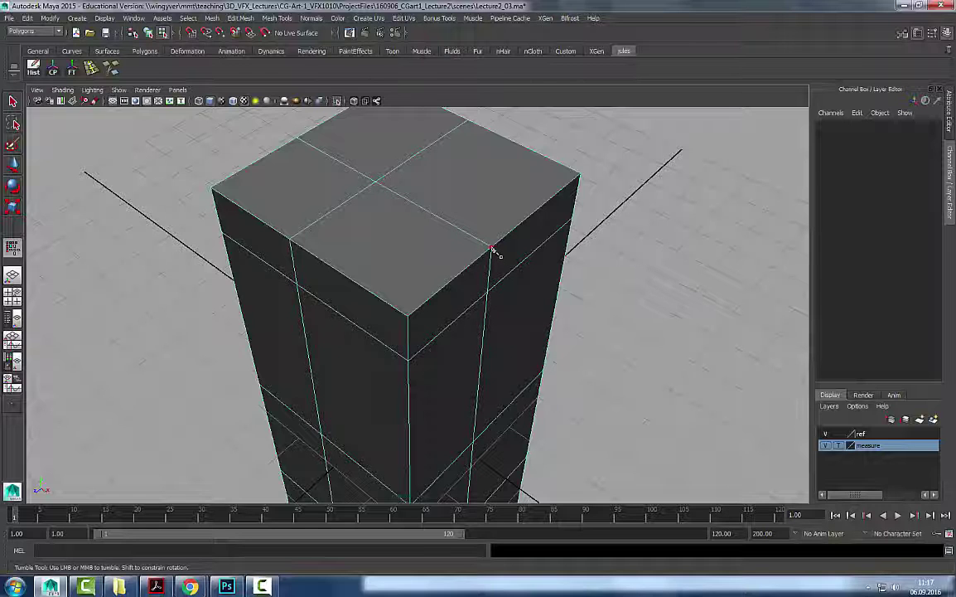
click(492, 249)
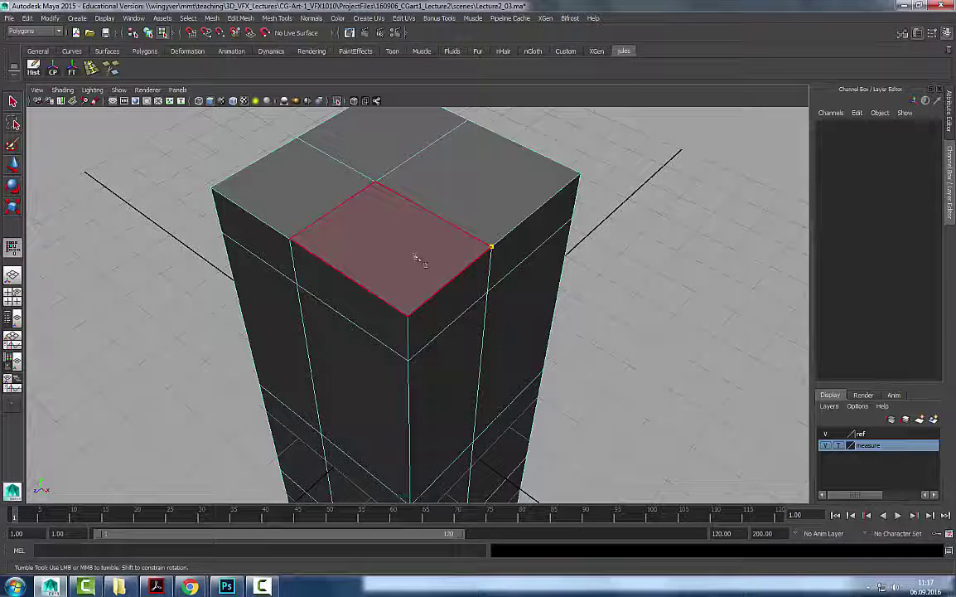
click(290, 242)
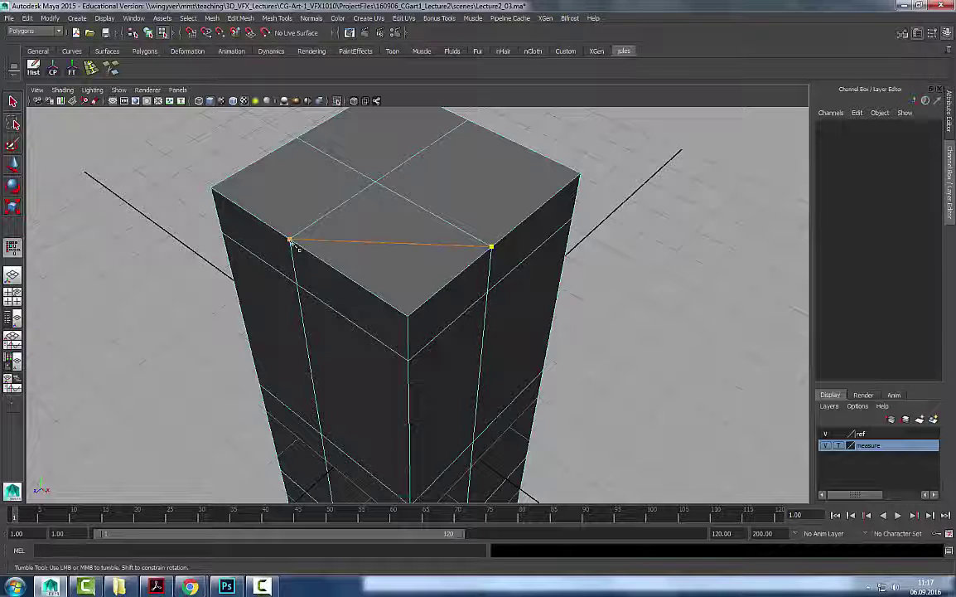
key(Return)
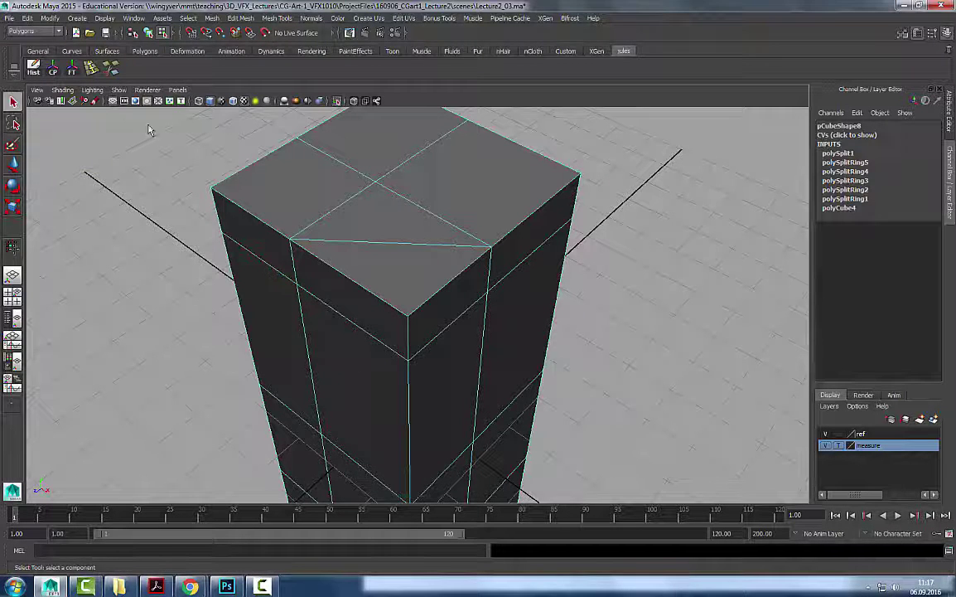
click(110, 69)
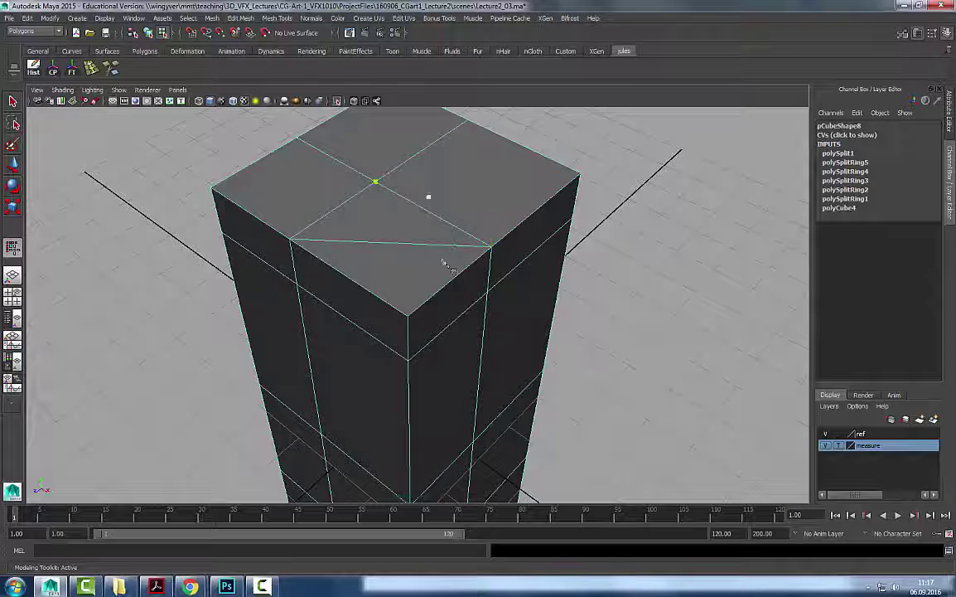
right_drag(476, 216, 533, 204)
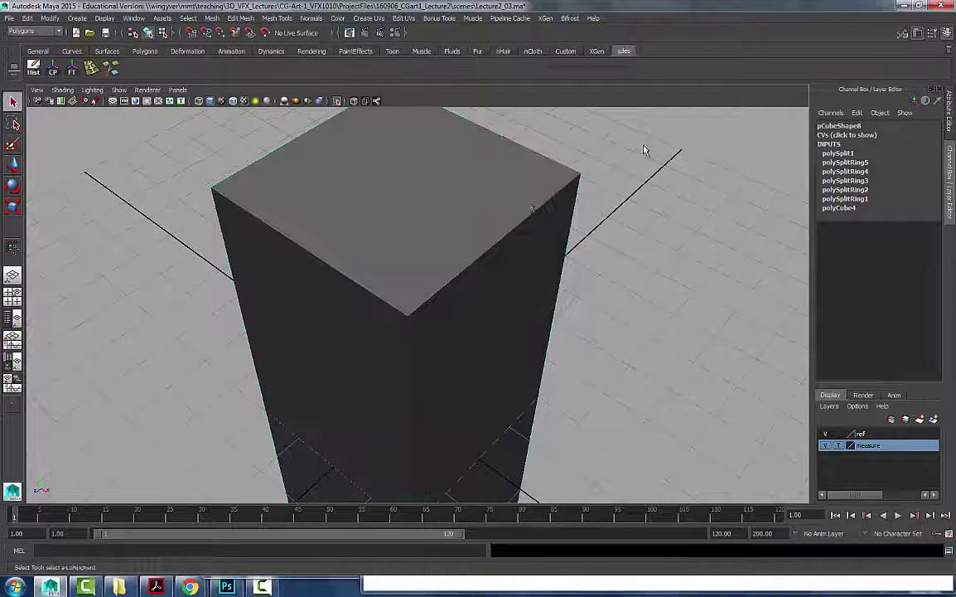
alt+right_drag(678, 239, 532, 123)
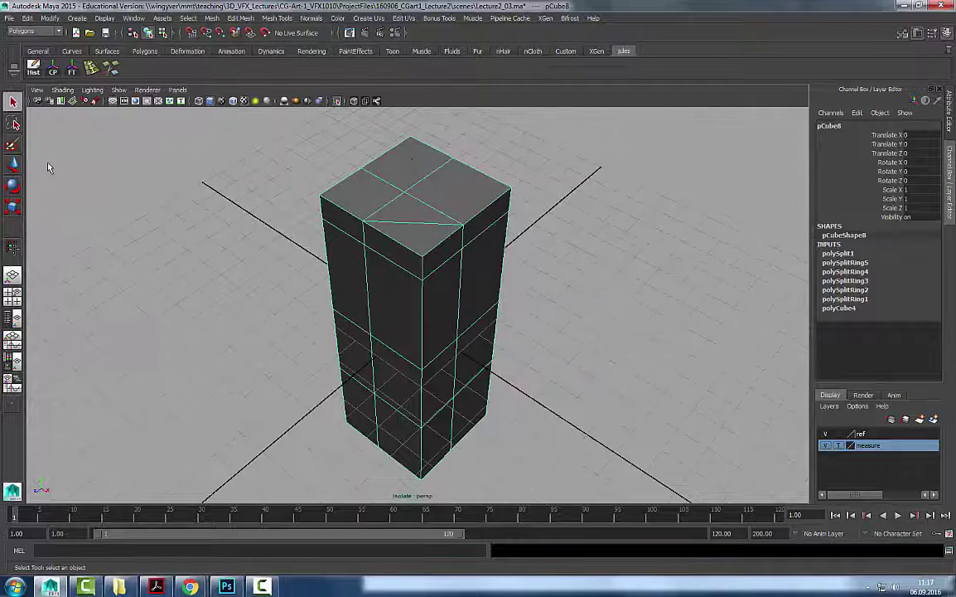
Inspect the two triangular faces beside the diagonal cut on the box's top and reselect the whole box.
alt+right_drag(442, 199, 542, 186)
alt+middle_drag(543, 187, 542, 267)
alt+drag(497, 269, 436, 279)
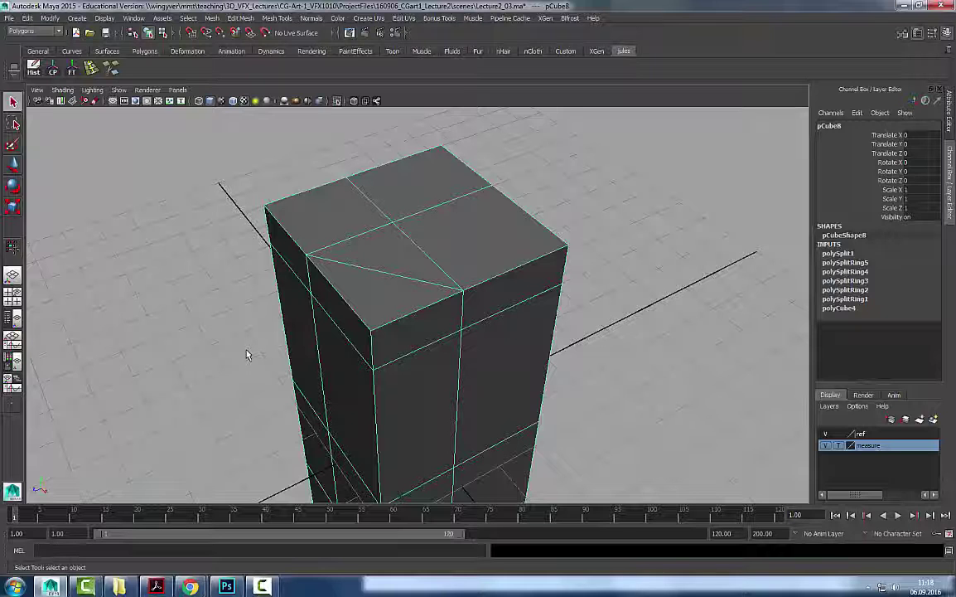
alt+drag(371, 242, 415, 249)
right_drag(417, 256, 419, 286)
click(413, 250)
click(421, 272)
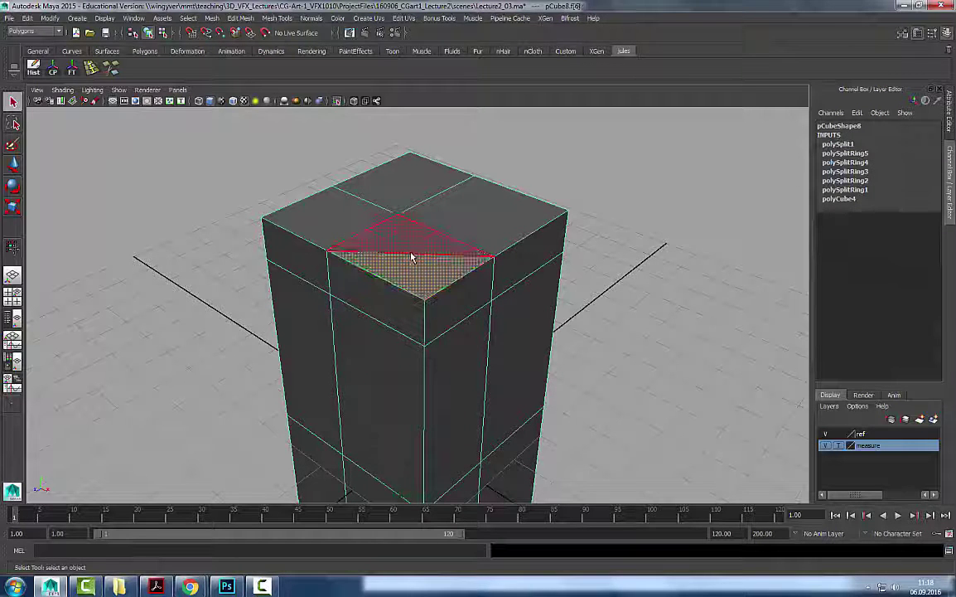
click(604, 180)
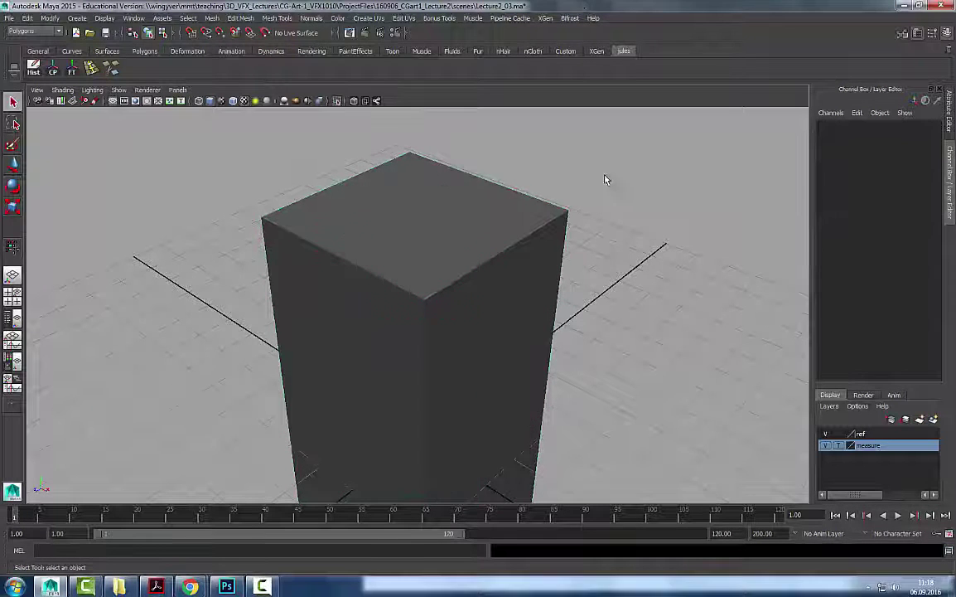
click(452, 242)
key(f)
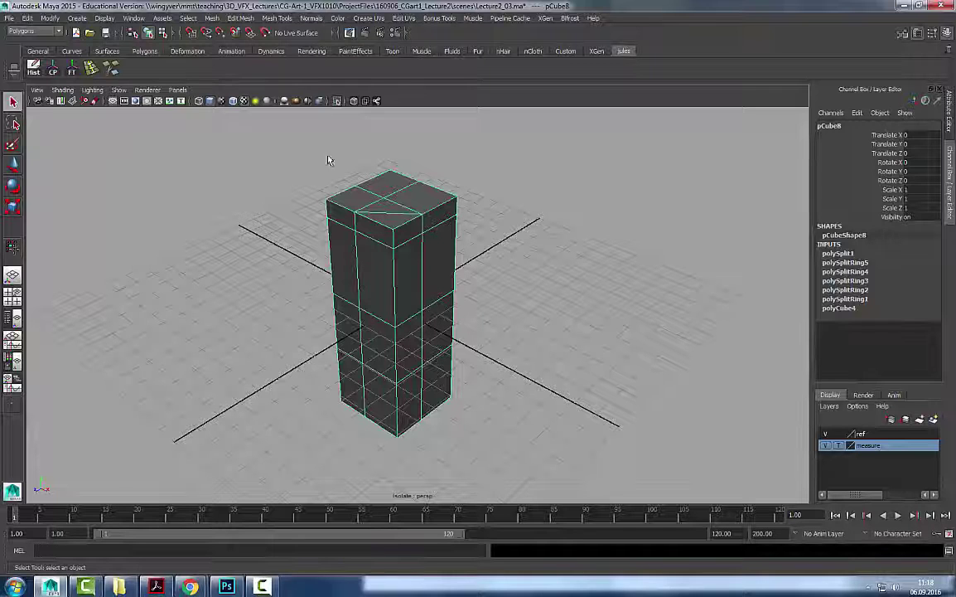
Try to insert a vertical edge loop between the box's front corner and its middle loop, towards the triangular faces.
click(88, 72)
alt+right_drag(286, 207, 318, 229)
alt+middle_drag(410, 243, 440, 305)
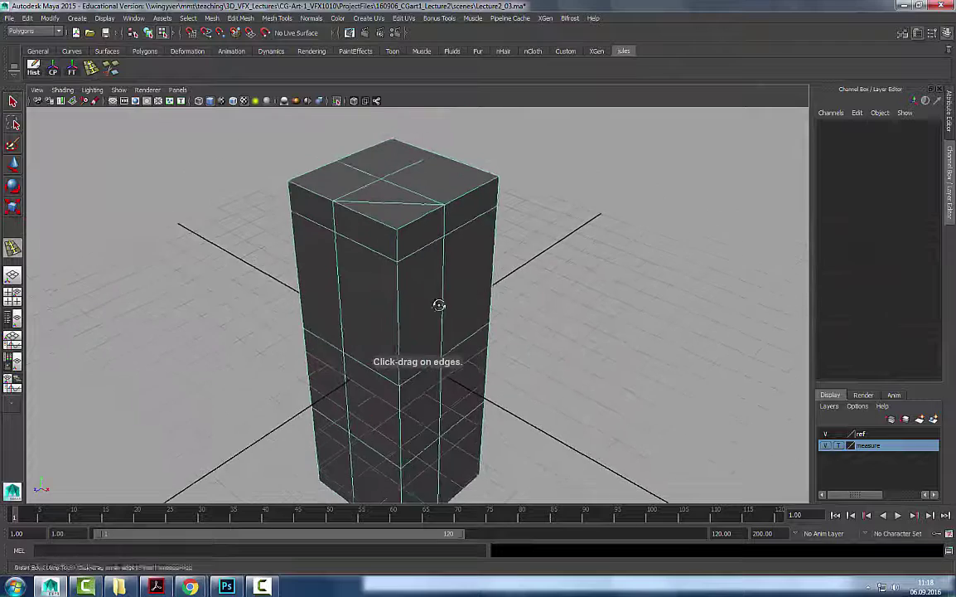
alt+drag(440, 305, 401, 304)
alt+middle_drag(401, 305, 398, 275)
alt+drag(398, 275, 420, 260)
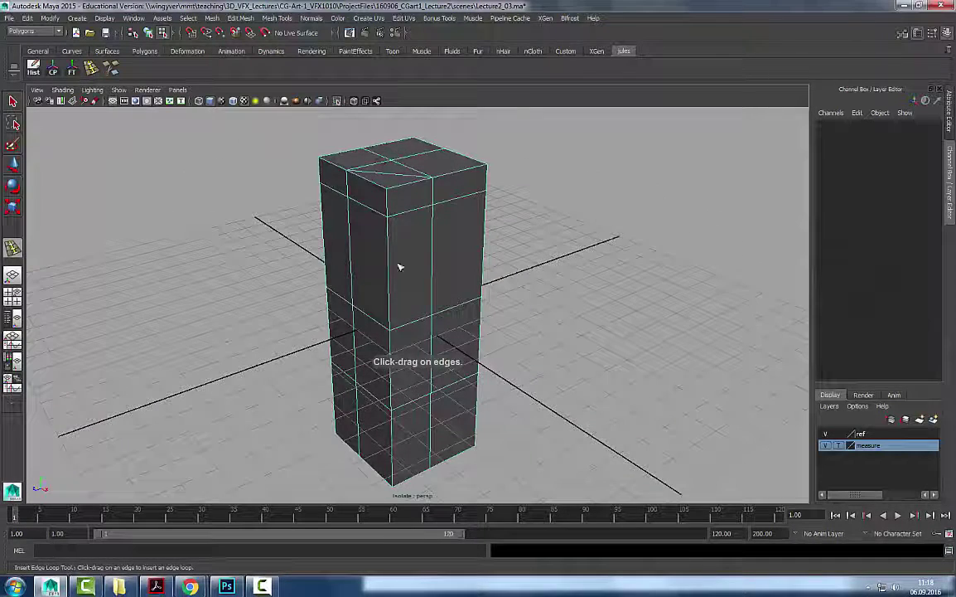
drag(410, 214, 427, 242)
alt+right_drag(427, 242, 518, 315)
alt+drag(518, 315, 536, 292)
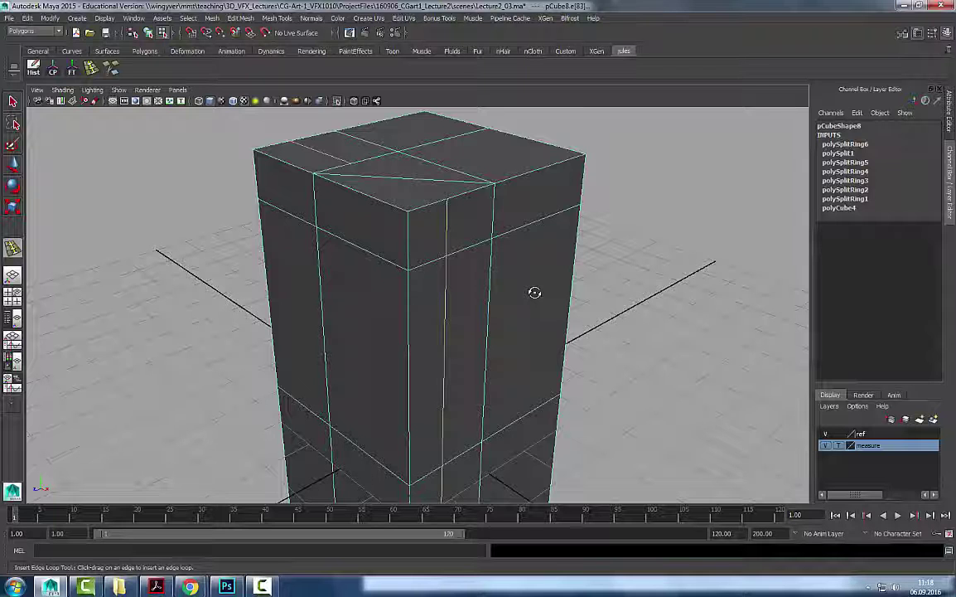
Undo the inserted vertical edge loop and reselect the box as an object.
key(ctrl+z)
scroll(395, 294, down, 4)
key(q)
right_drag(416, 278, 370, 276)
right_drag(427, 266, 544, 177)
click(413, 321)
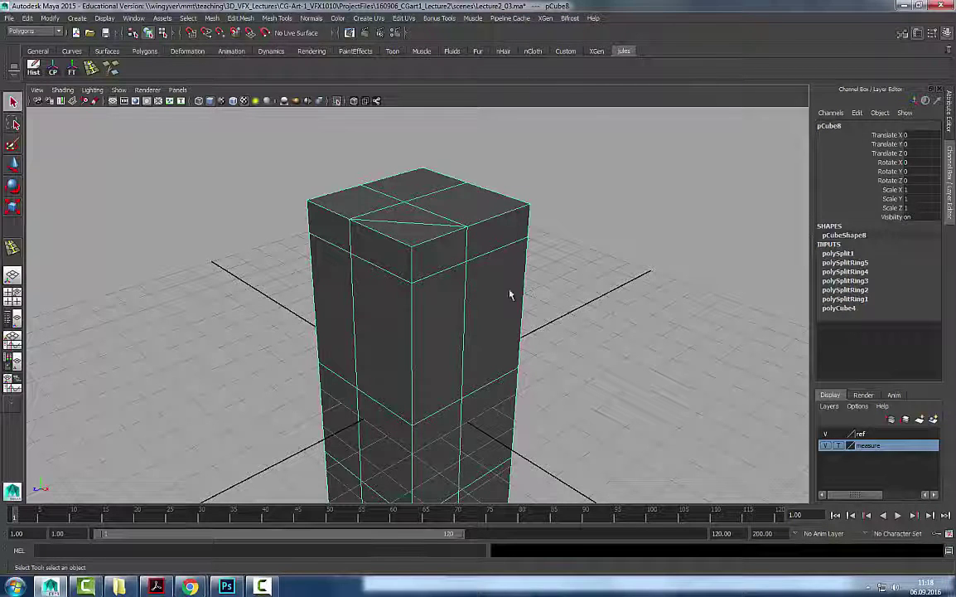
Delete the diagonal edge from the front quarter of the box's top face.
alt+drag(416, 392, 448, 314)
alt+right_drag(326, 326, 505, 324)
alt+middle_drag(507, 322, 490, 356)
alt+drag(423, 248, 313, 284)
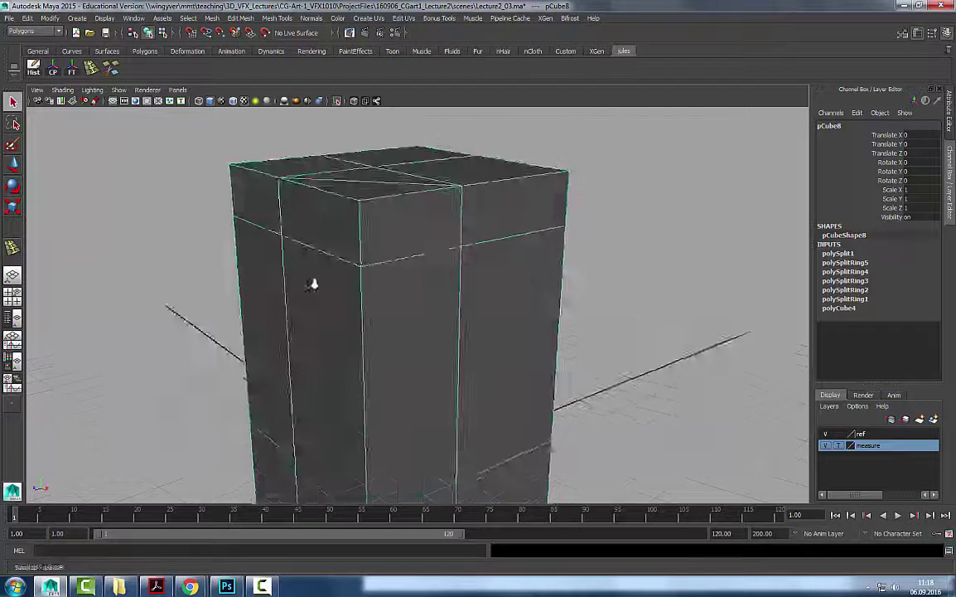
alt+right_drag(313, 284, 266, 300)
alt+middle_drag(329, 305, 352, 266)
alt+drag(389, 236, 383, 274)
right_drag(418, 235, 415, 202)
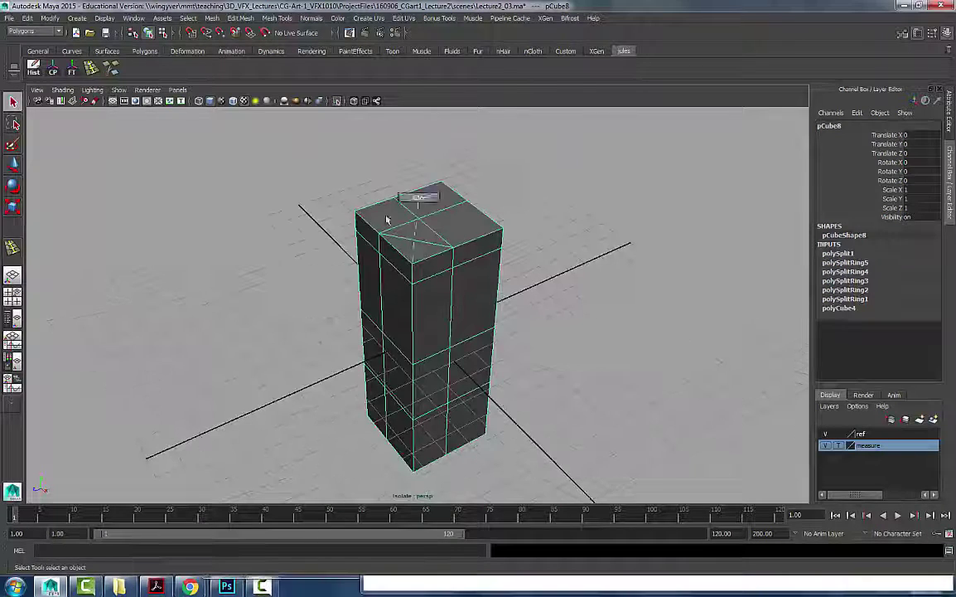
click(420, 243)
alt+right_drag(301, 198, 478, 242)
alt+middle_drag(478, 242, 485, 284)
scroll(448, 278, down, 3)
alt+drag(427, 255, 672, 250)
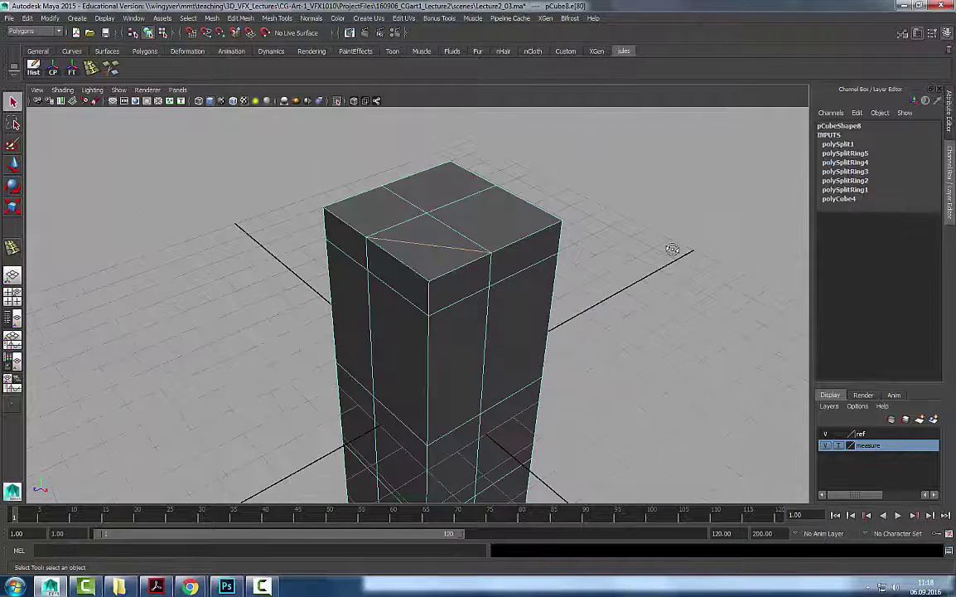
click(671, 250)
alt+drag(412, 240, 441, 268)
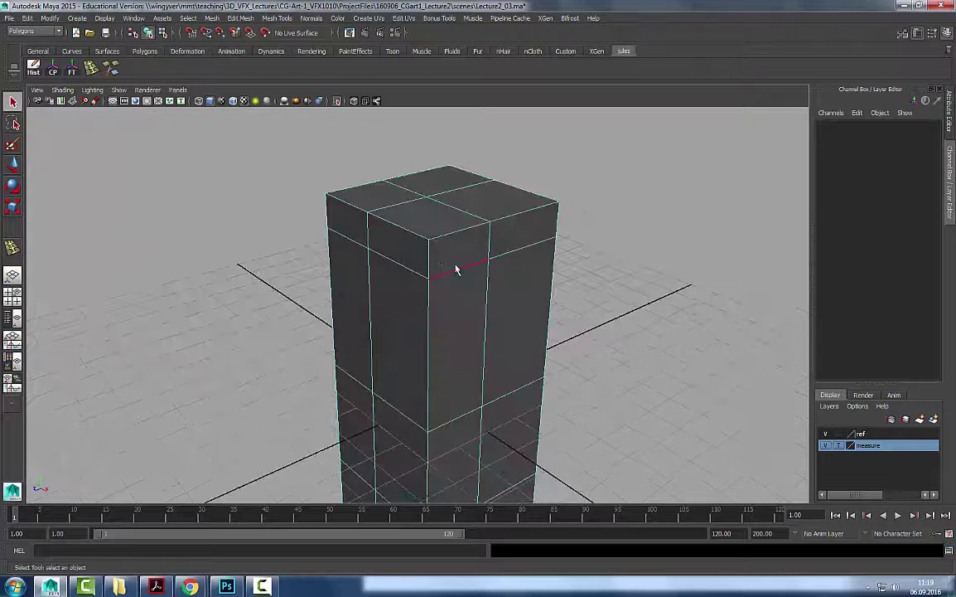
Examine edge selection on the box by picking horizontal edges near the top, at mid-height and in the lower half.
click(456, 272)
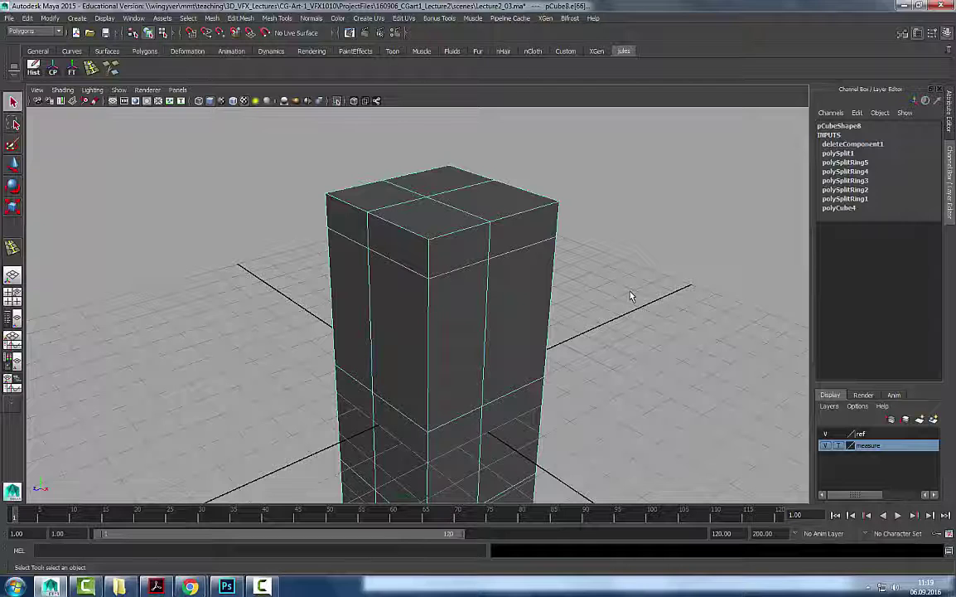
alt+right_drag(625, 301, 467, 331)
alt+middle_drag(467, 331, 474, 282)
click(612, 274)
click(446, 330)
alt+right_drag(530, 335, 480, 340)
alt+drag(481, 341, 479, 322)
click(445, 383)
click(444, 231)
alt+right_drag(459, 273, 482, 271)
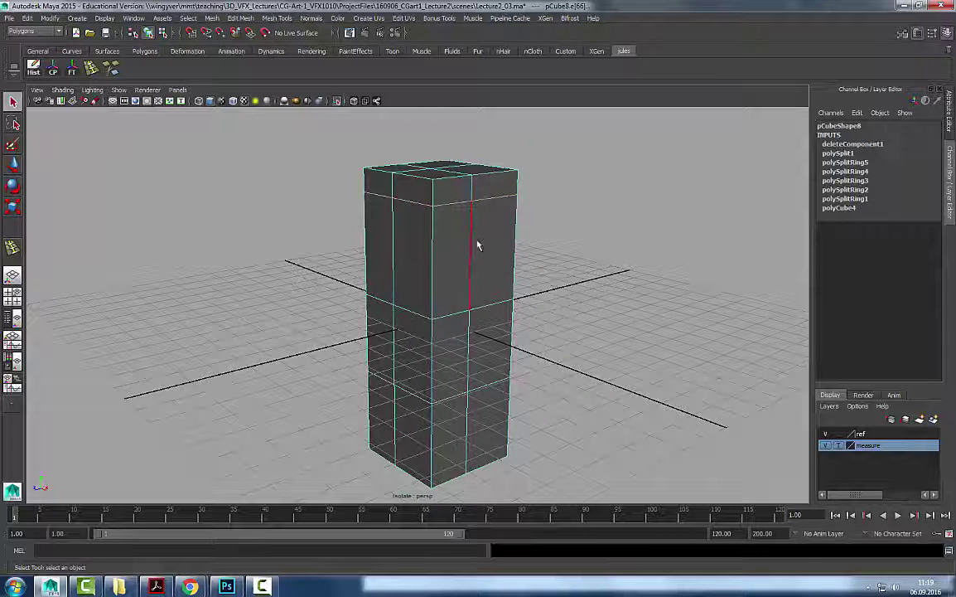
Delete the whole horizontal edge loop just below the box's top.
click(478, 225)
double_click(456, 205)
alt+right_drag(464, 207, 559, 287)
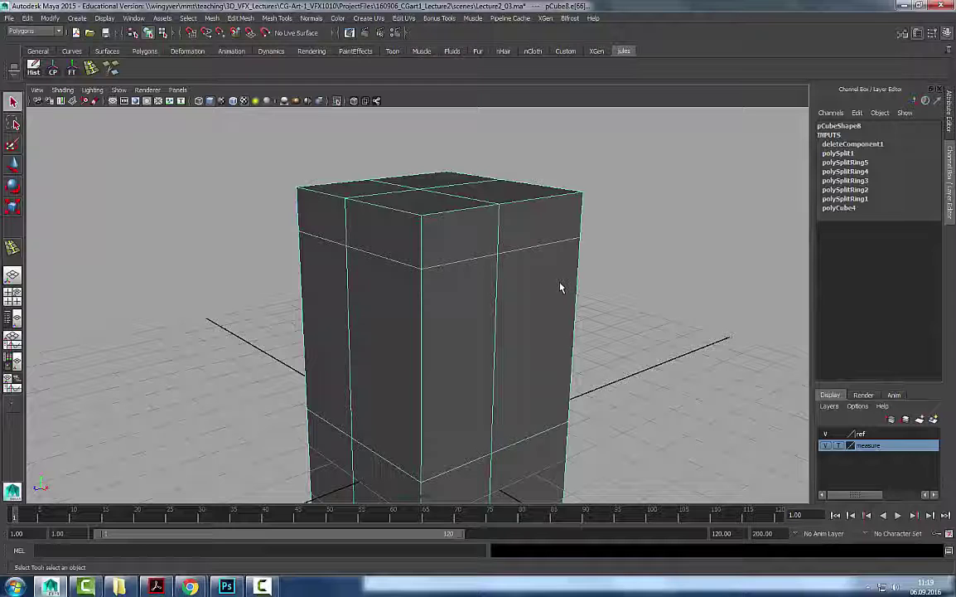
key(Delete)
Select the leftover vertices of the deleted loop around the box and check them in wireframe and shaded display.
right_drag(544, 217, 479, 224)
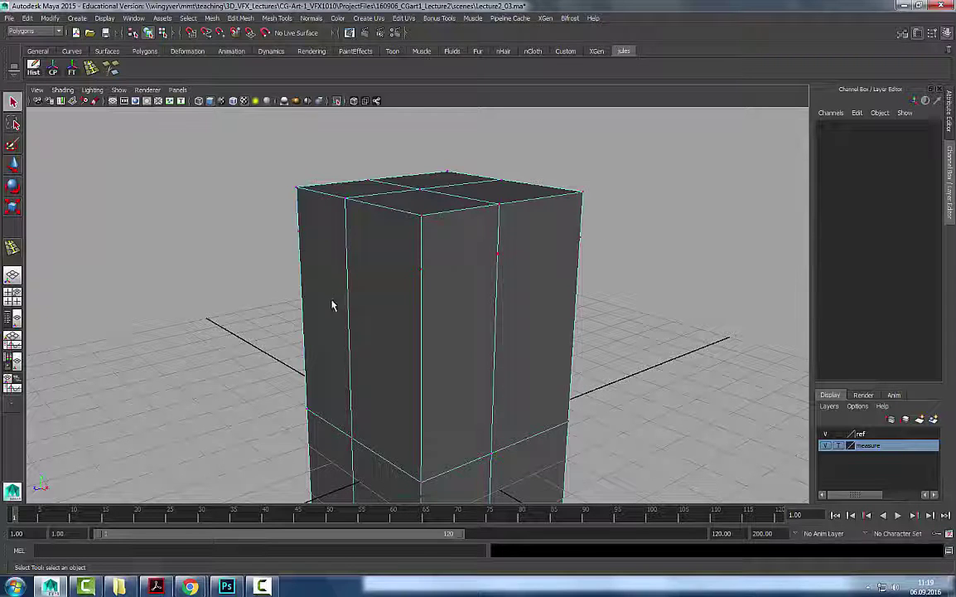
alt+drag(332, 301, 333, 282)
drag(515, 217, 485, 249)
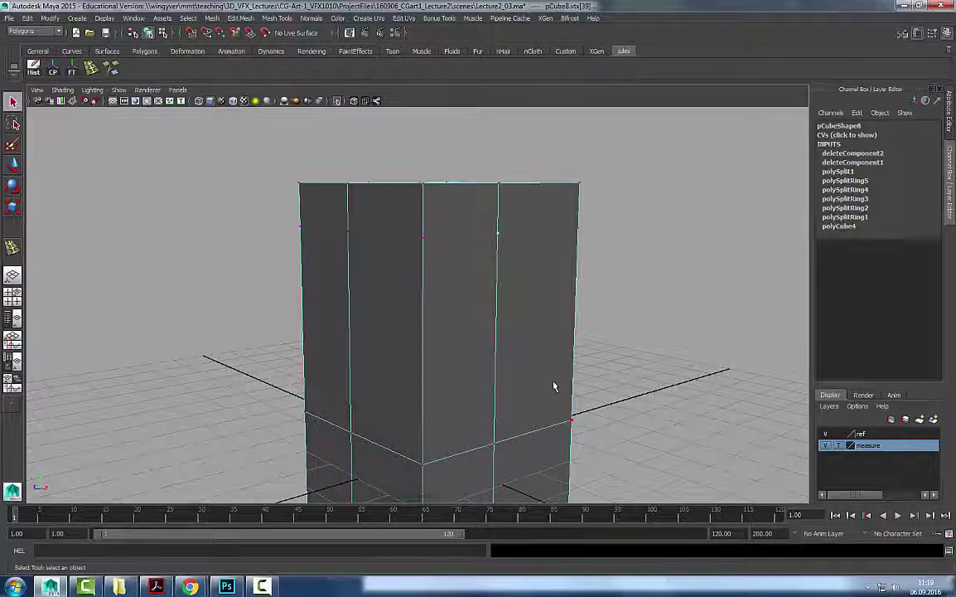
drag(290, 193, 654, 248)
key(4)
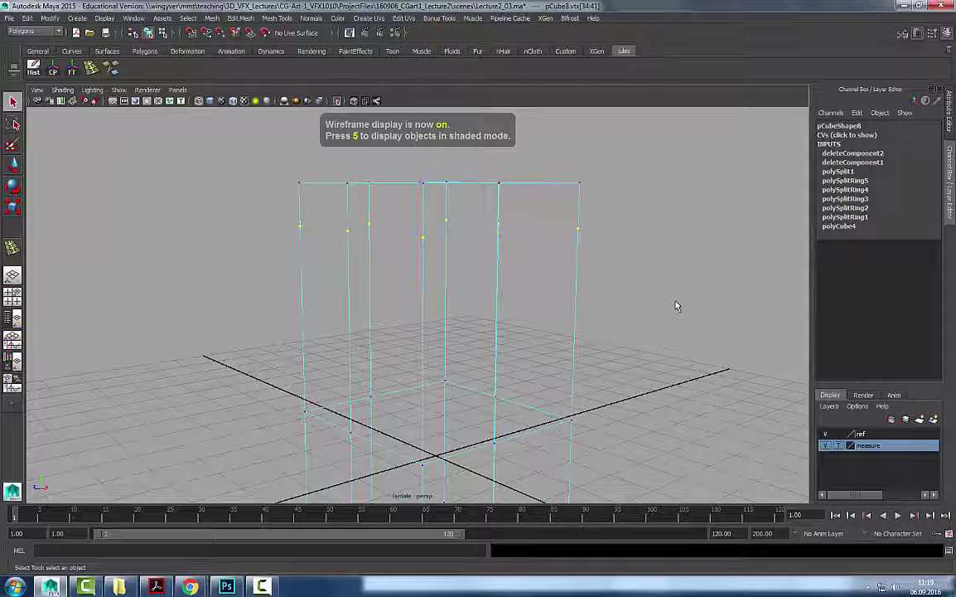
key(5)
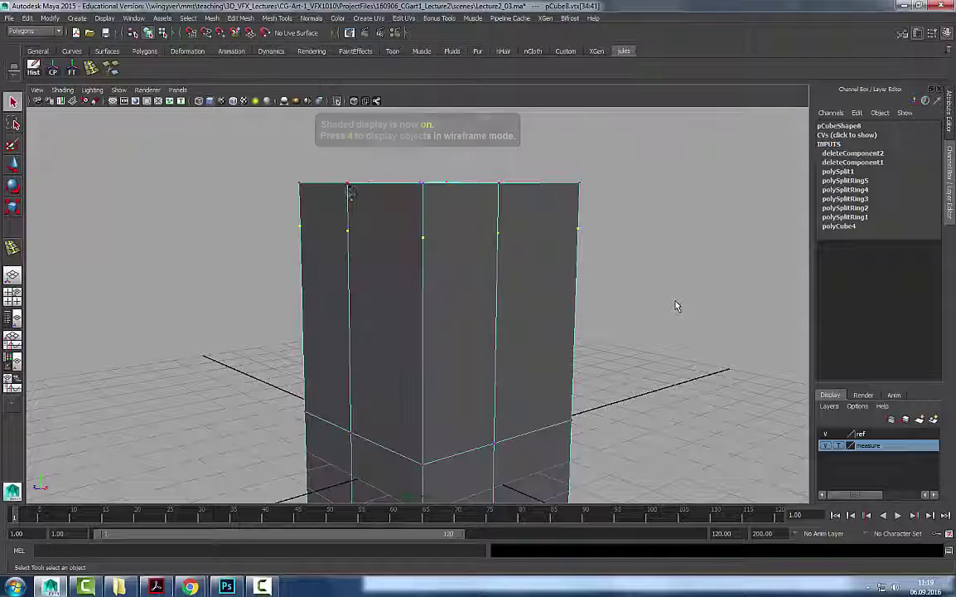
Try moving the leftover vertex on the box's outer corner edge outwards along X and undo the move.
click(582, 226)
key(w)
drag(609, 228, 674, 241)
key(ctrl+z)
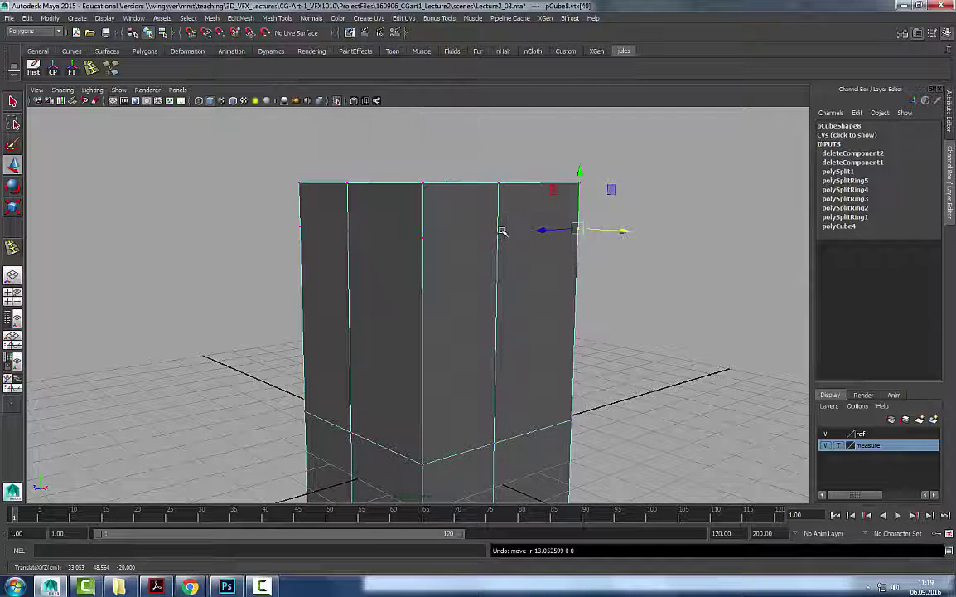
Inspect the separate vertical edge segments above and below the leftover vertices on the box.
click(500, 232)
right_drag(501, 231, 501, 202)
key(q)
click(498, 278)
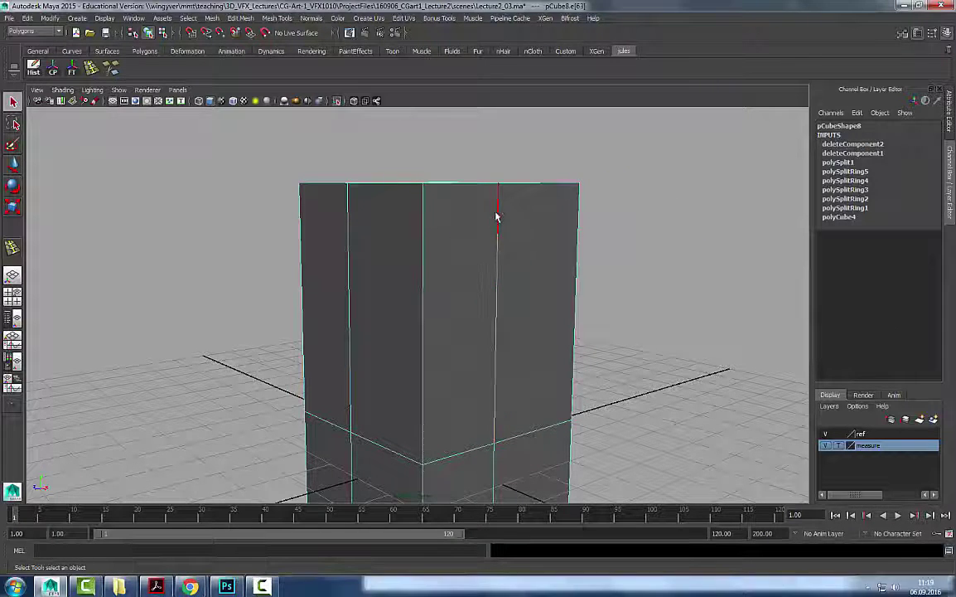
click(424, 230)
click(348, 217)
click(764, 149)
Compare the two upper front faces with their split edges, and return the box to object selection.
right_drag(410, 332, 410, 366)
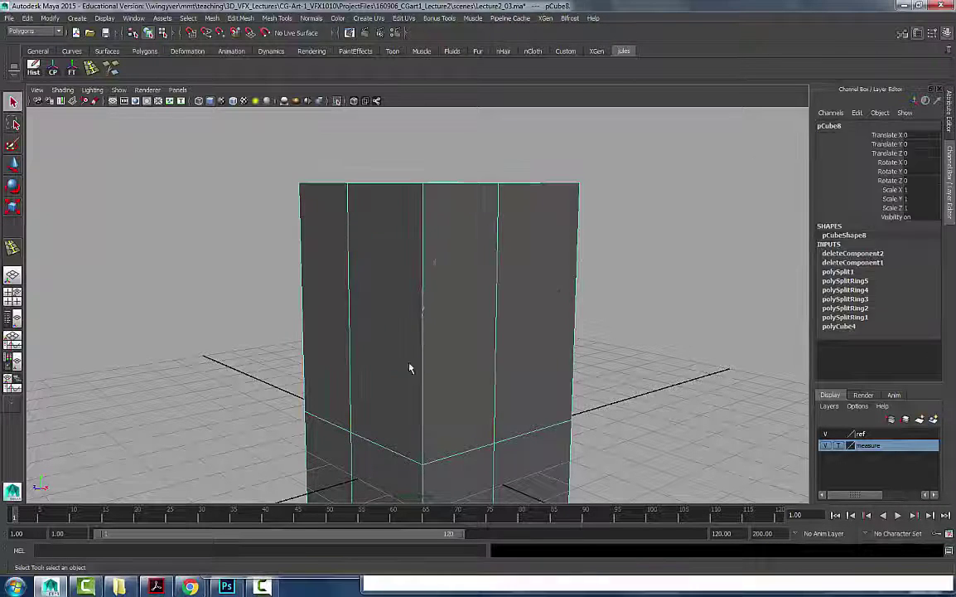
click(398, 348)
shift+click(460, 313)
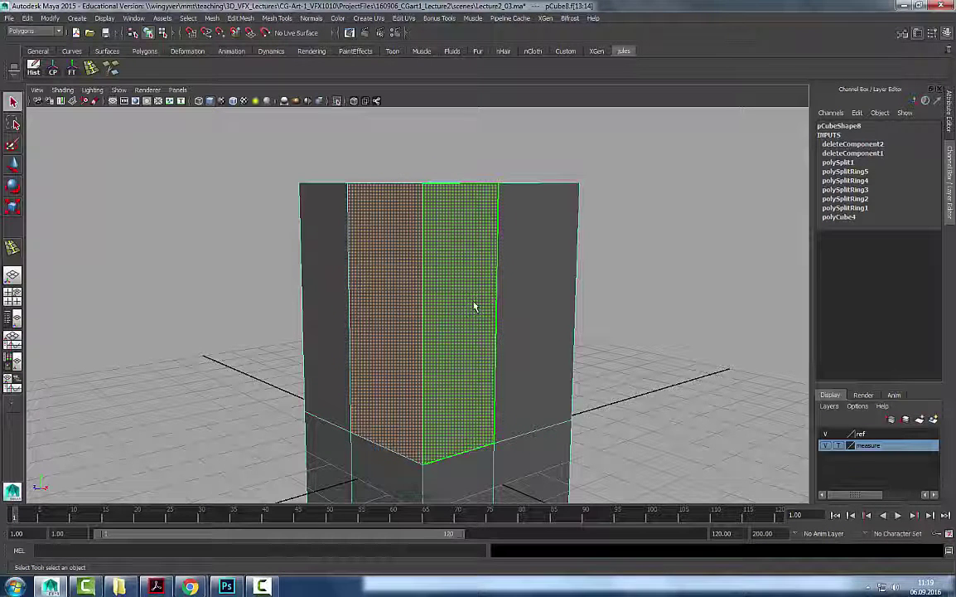
key(F10)
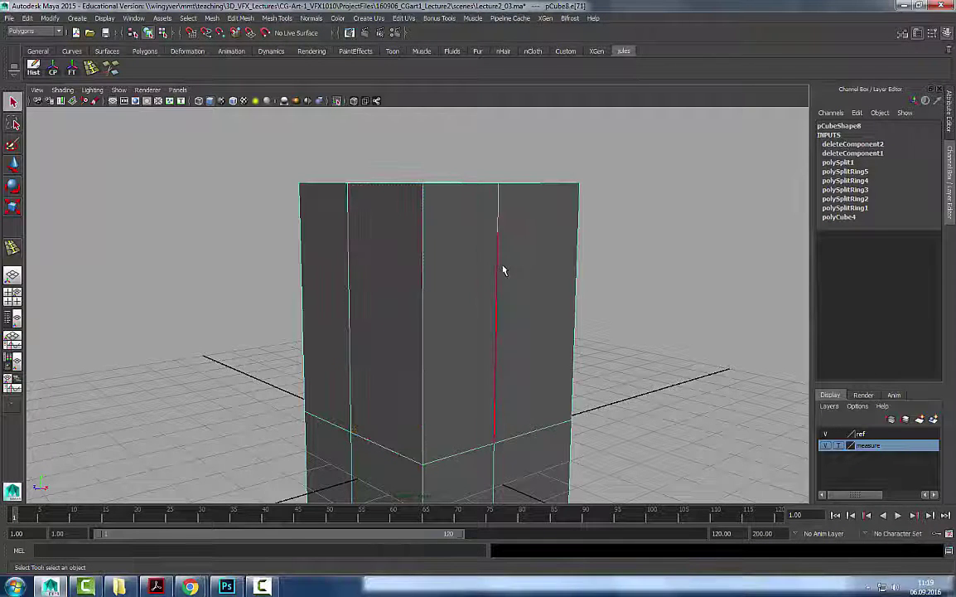
key(F11)
alt+drag(478, 305, 501, 300)
key(F10)
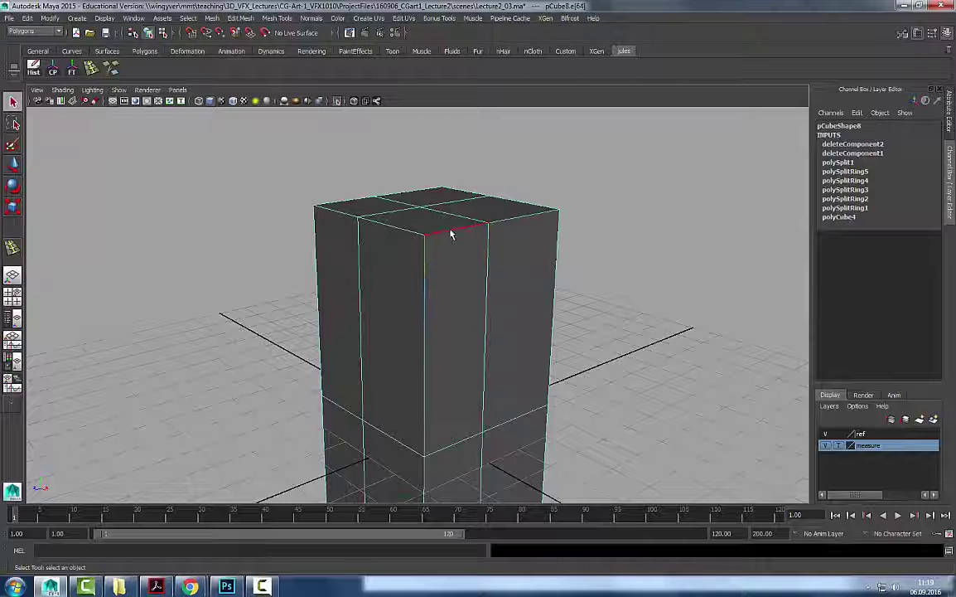
right_drag(480, 306, 658, 162)
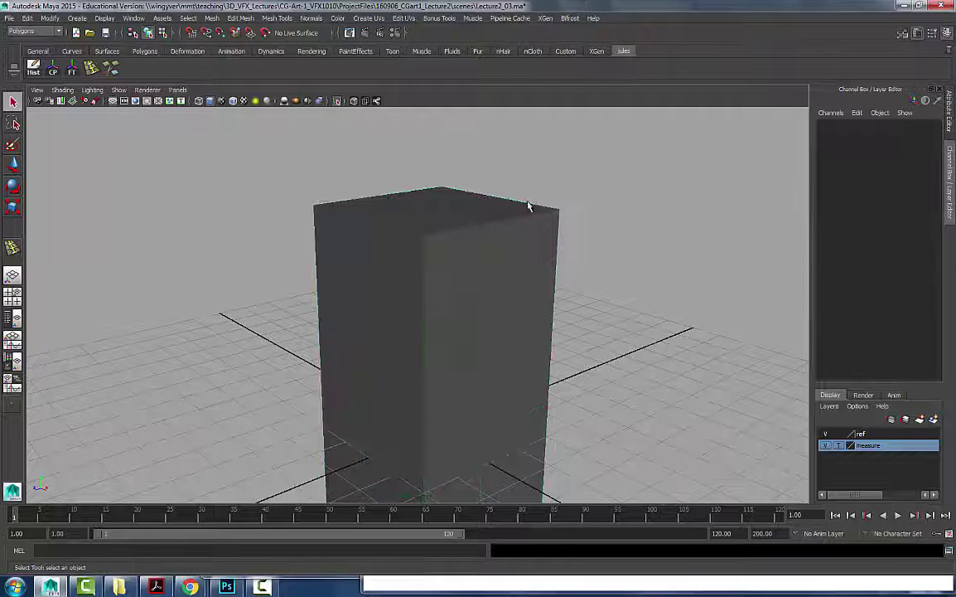
Undo the recent face and edge selection changes on the box.
click(516, 278)
right_drag(485, 310, 429, 313)
alt+drag(435, 361, 452, 324)
key(ctrl+z)
key(ctrl+z)
key(ctrl+z)
key(ctrl+z)
key(ctrl+z)
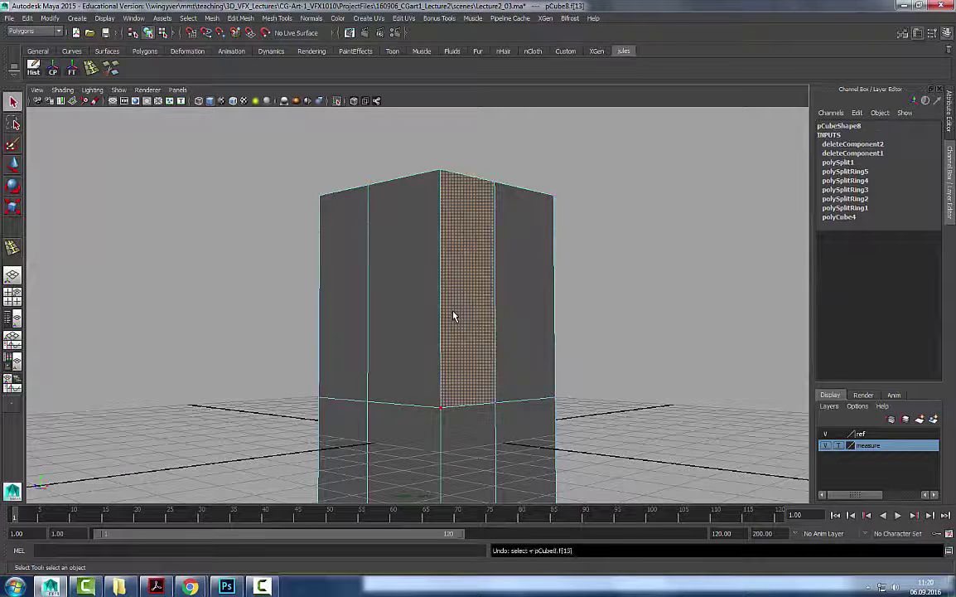
key(ctrl+z)
key(ctrl+z)
key(ctrl+z)
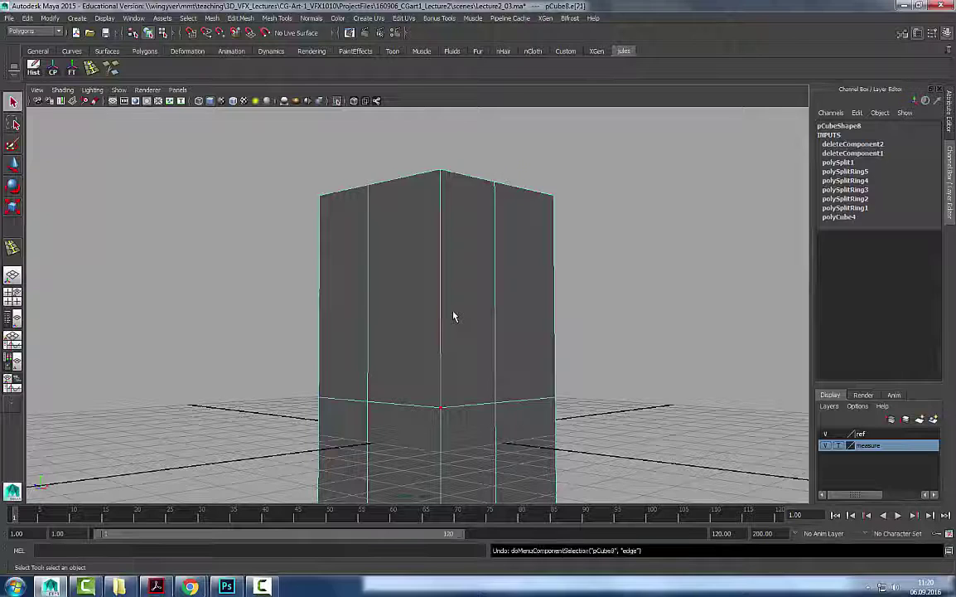
Remove the lower horizontal edge loop around the box together with its vertices using Delete Edge/Vertex.
right_drag(482, 285, 614, 167)
alt+drag(463, 234, 469, 251)
scroll(523, 278, down, 5)
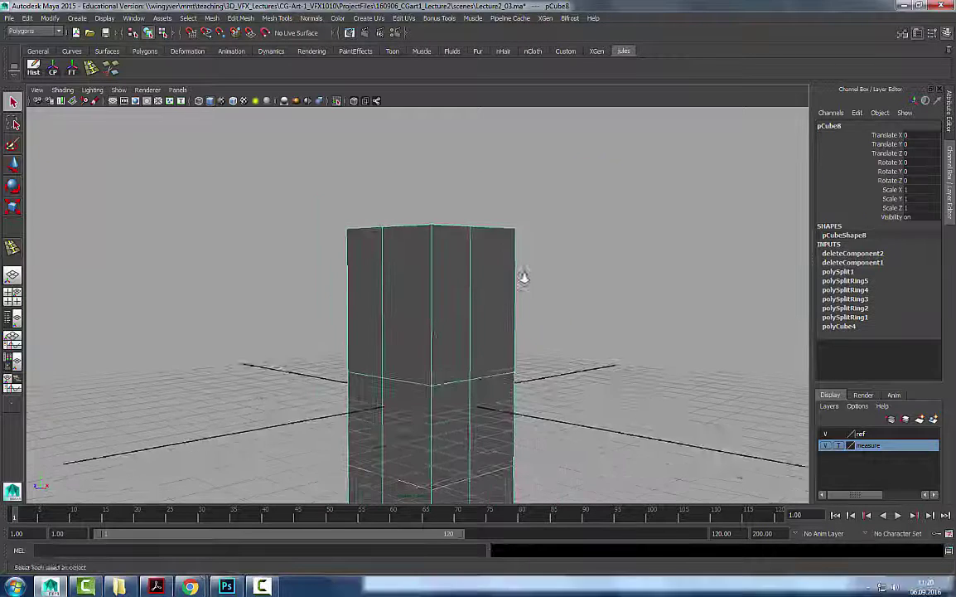
alt+middle_drag(557, 361, 553, 267)
scroll(550, 269, up, 5)
right_drag(431, 318, 428, 166)
click(449, 315)
double_click(449, 316)
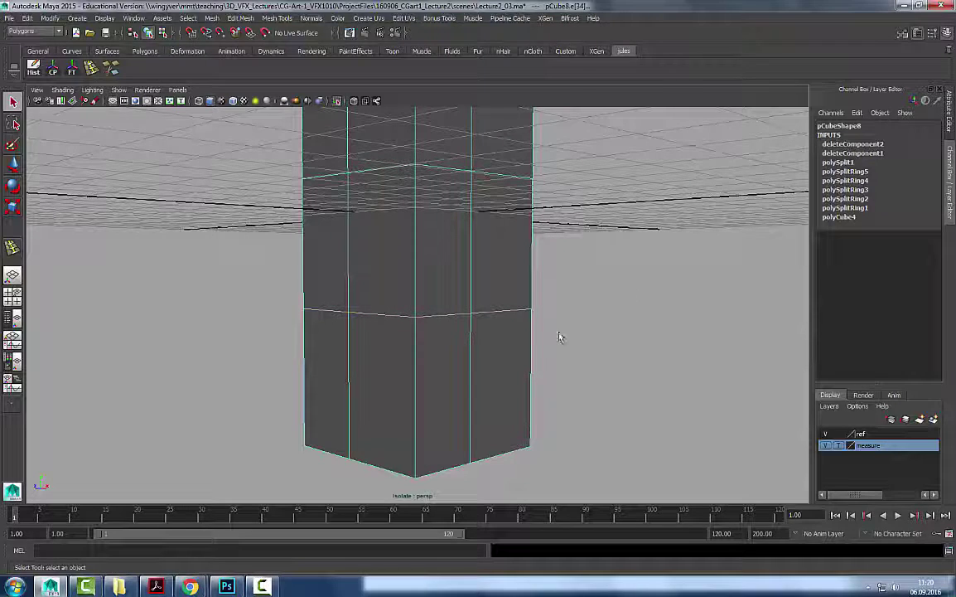
key(ctrl+Delete)
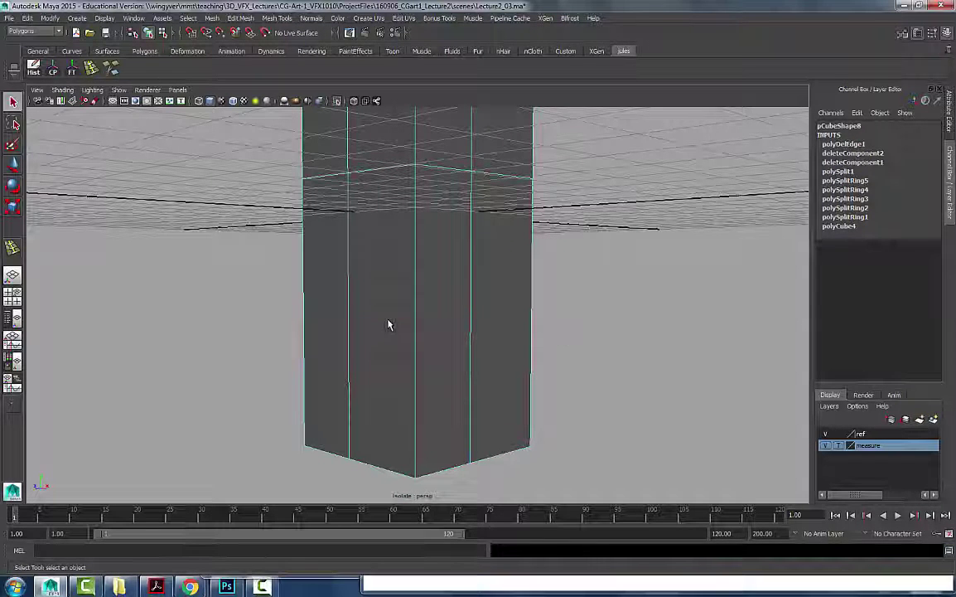
alt+right_drag(504, 313, 410, 275)
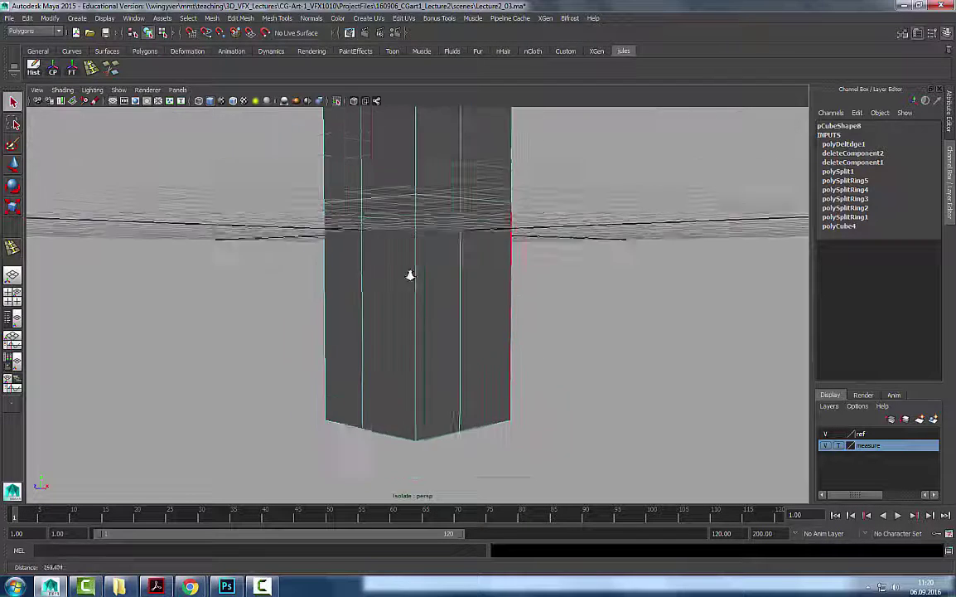
alt+middle_drag(410, 276, 413, 396)
right_drag(404, 299, 540, 221)
click(94, 68)
key(q)
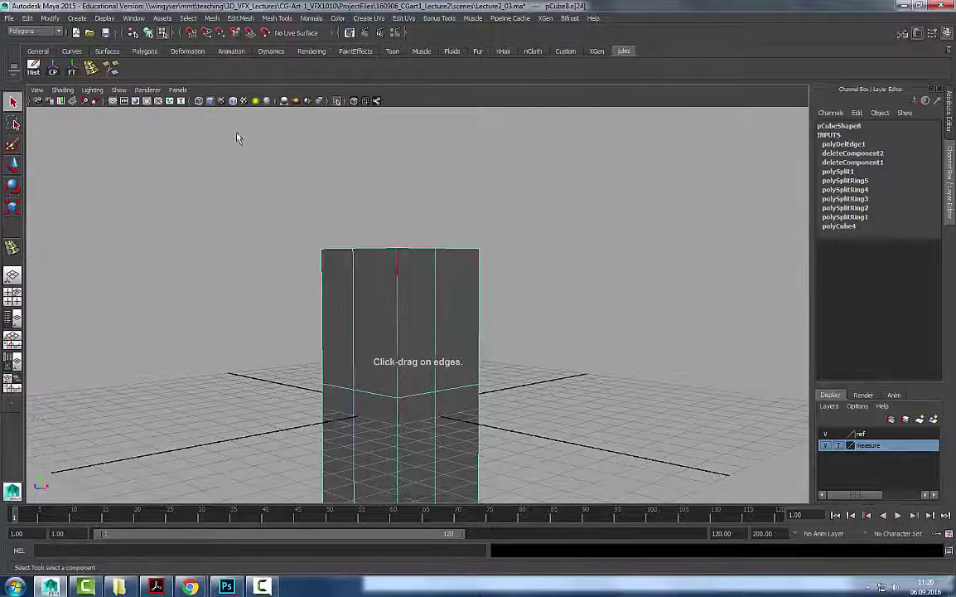
right_drag(399, 320, 506, 219)
click(394, 347)
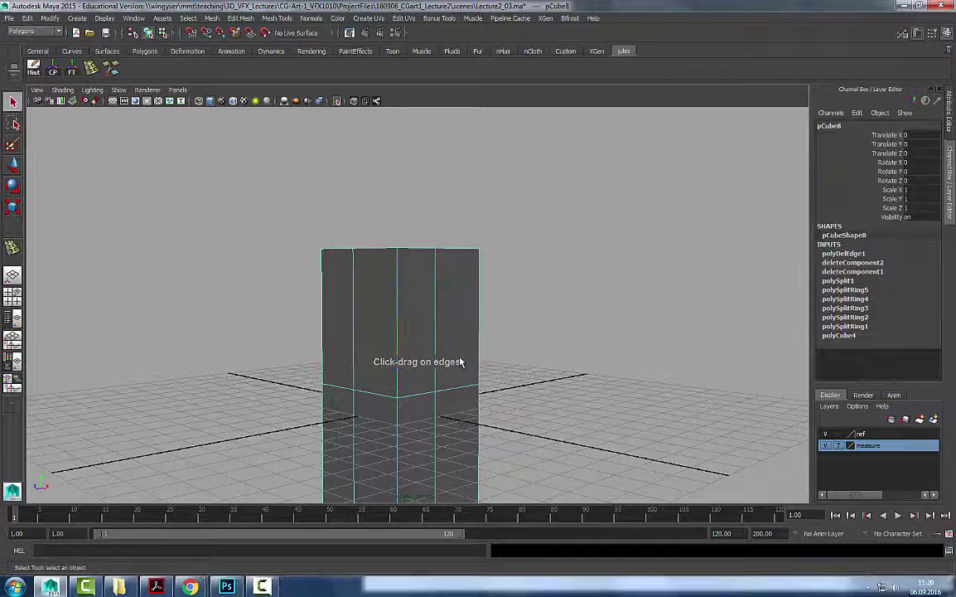
Check the upper part of the box for leftover vertices by selecting across it in vertex mode.
right_drag(428, 334, 370, 333)
drag(249, 307, 637, 266)
click(524, 301)
scroll(521, 304, up, 5)
alt+middle_drag(520, 308, 516, 321)
drag(79, 341, 641, 233)
click(642, 233)
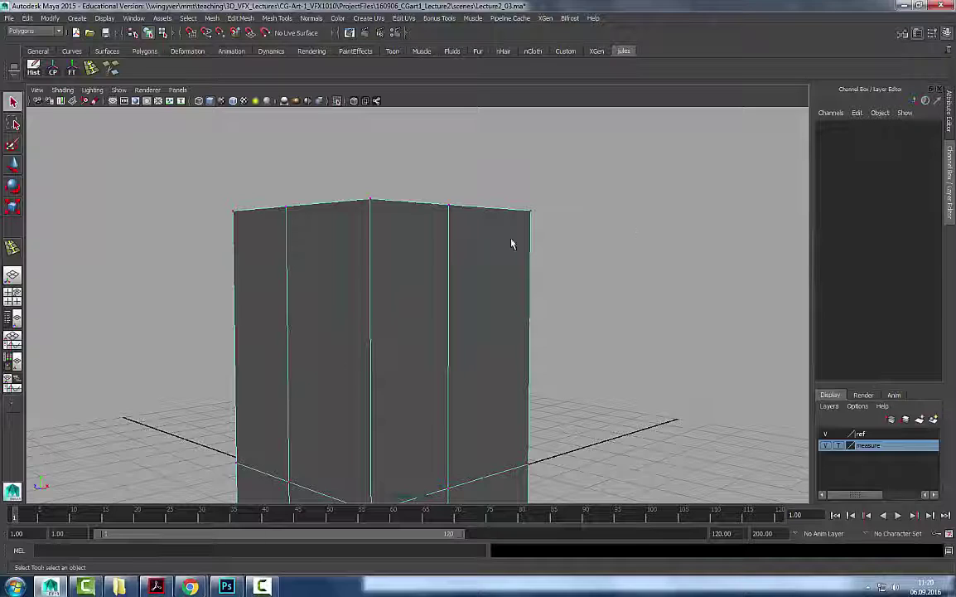
Select the whole box and delete its construction history.
click(516, 359)
alt+drag(516, 359, 518, 307)
click(34, 72)
alt+drag(326, 203, 555, 287)
alt+right_drag(555, 286, 494, 286)
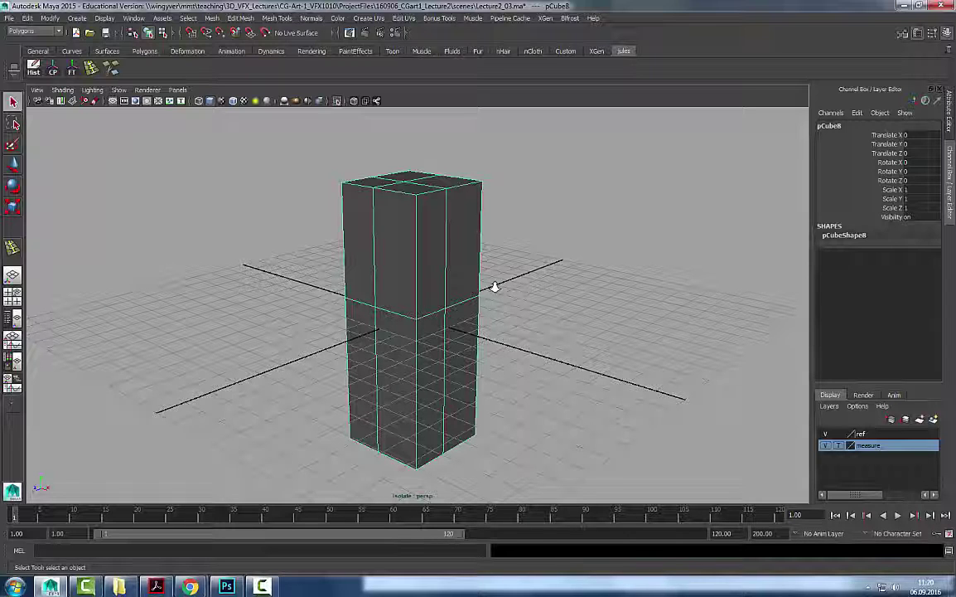
Compare the box in smooth preview, unsmoothed display, and combined cage and smooth display.
key(3)
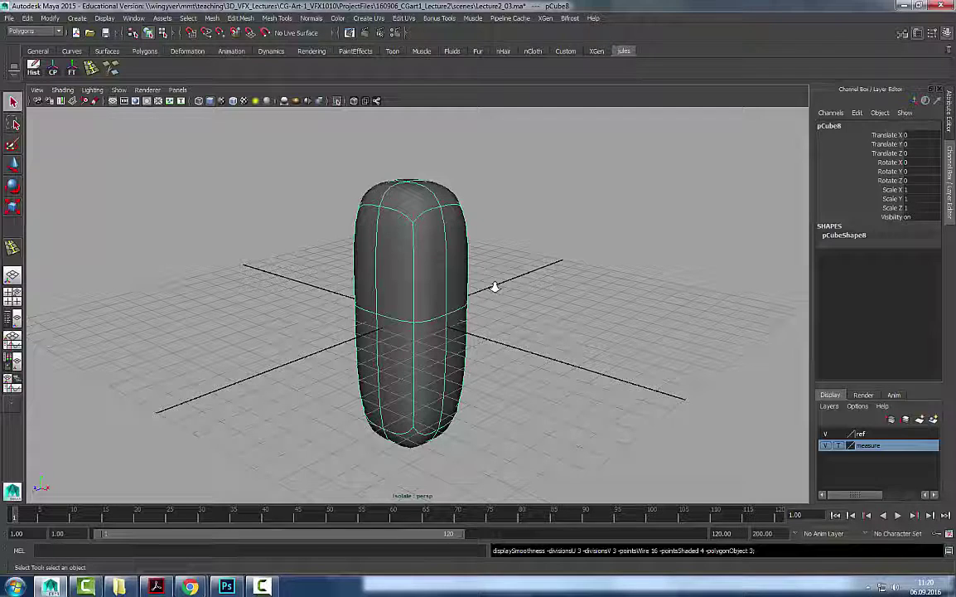
key(1)
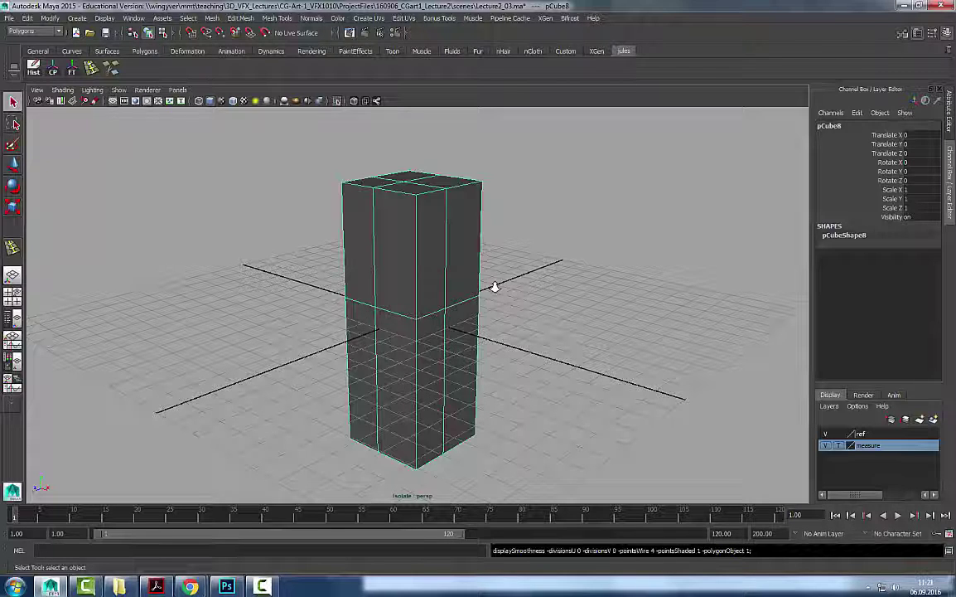
key(2)
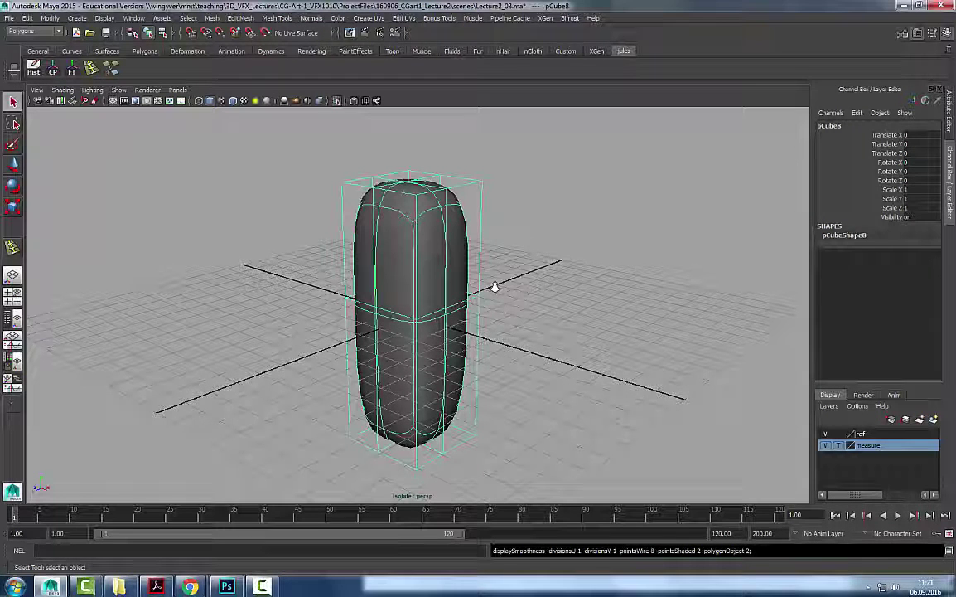
key(1)
key(2)
key(3)
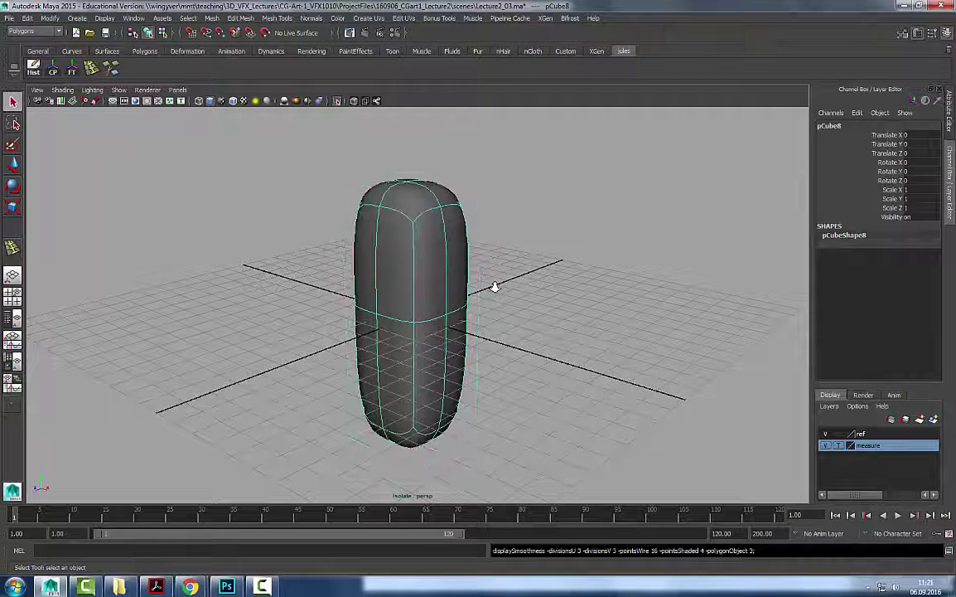
Switch the box repeatedly between smooth preview and unsmoothed display, finishing unsmoothed.
key(1)
key(3)
key(1)
key(3)
key(1)
key(3)
key(1)
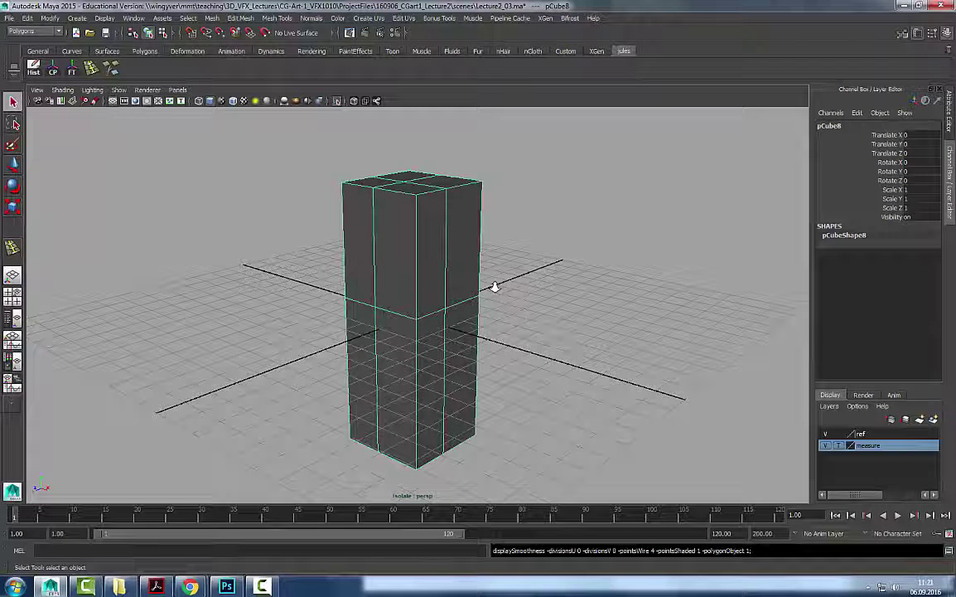
key(3)
key(1)
key(3)
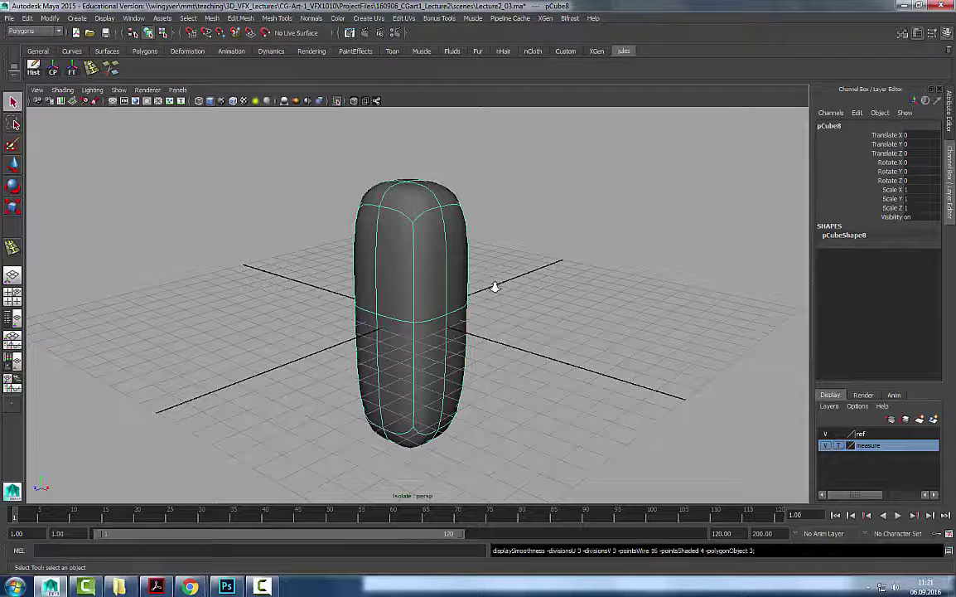
key(1)
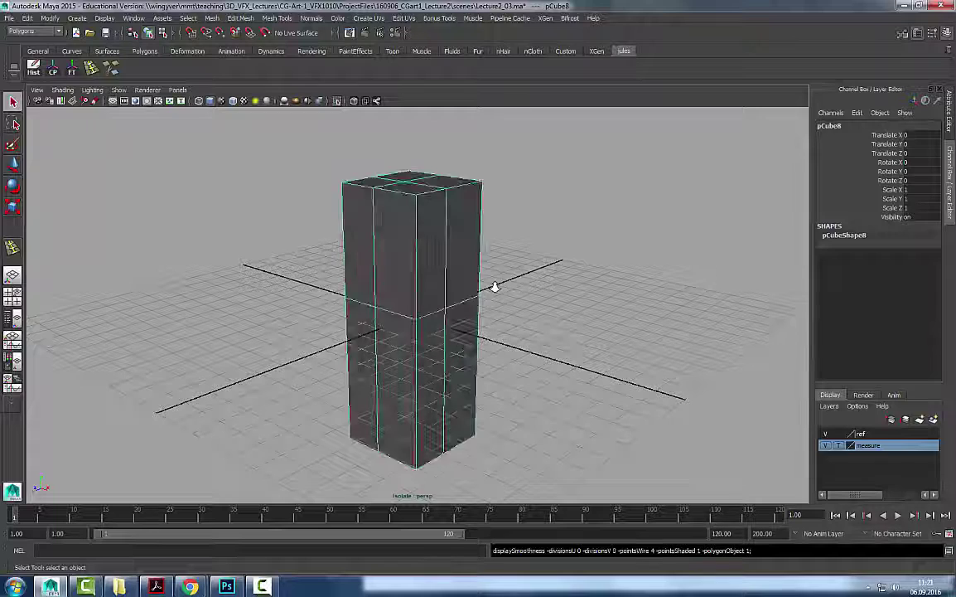
Check the box in wireframe and shaded display, inspect its smooth preview from several angles, and return it to unsmoothed.
key(4)
key(5)
key(3)
mouse_move(435, 314)
alt+mouse_down()
mouse_move(236, 310)
mouse_move(427, 313)
mouse_move(503, 284)
mouse_move(442, 292)
mouse_move(450, 336)
alt+mouse_up()
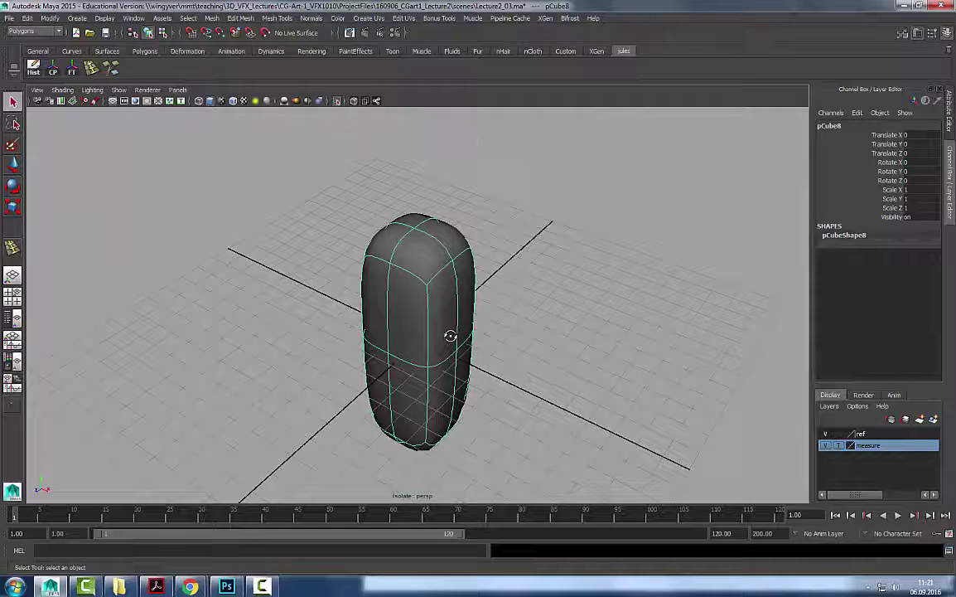
alt+drag(459, 316, 389, 276)
key(1)
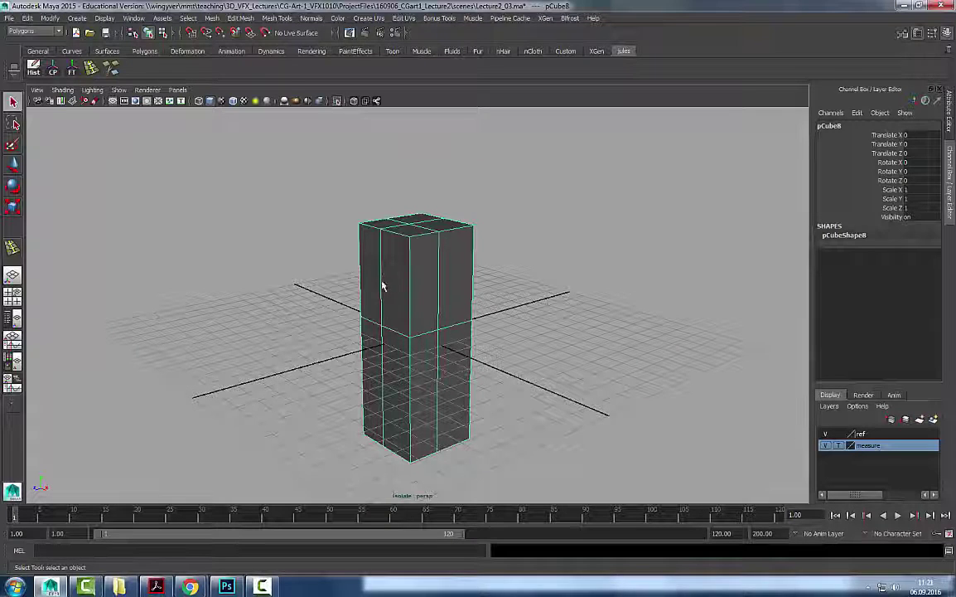
Turn on the Poly Count heads-up display for the viewport.
click(104, 18)
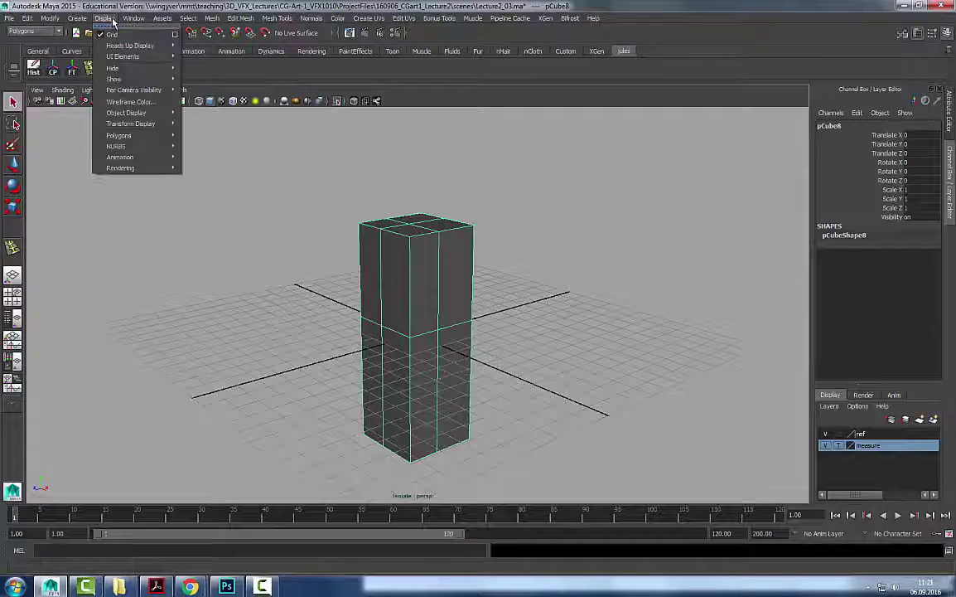
mouse_move(141, 47)
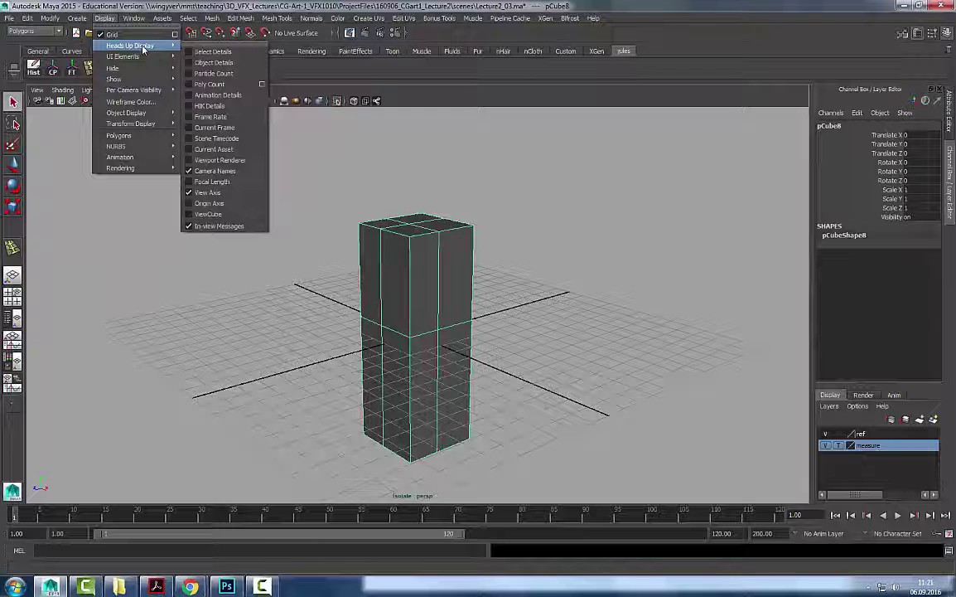
click(207, 85)
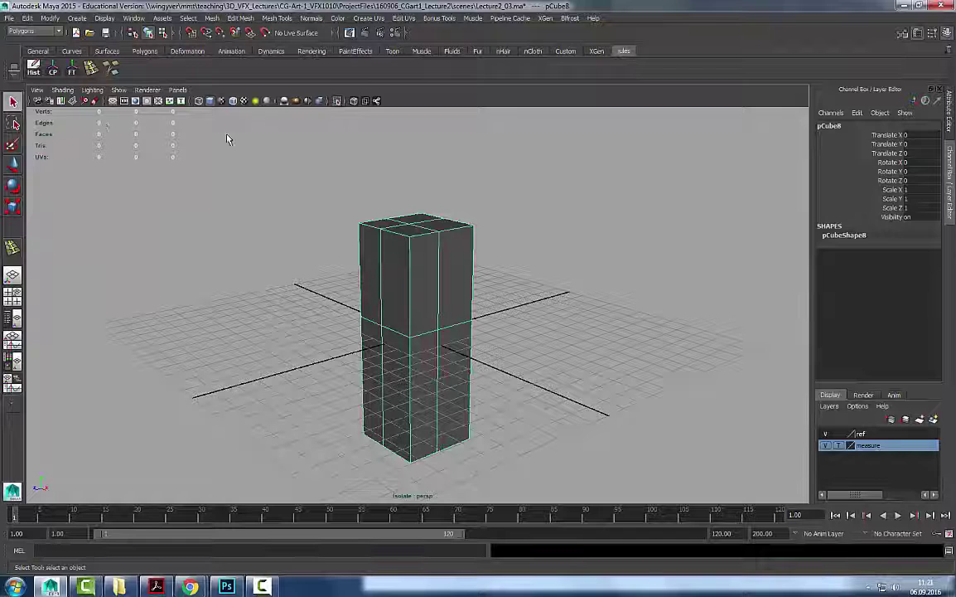
Reselect the box to read its polygon statistics, and clear the selection.
click(542, 203)
click(369, 374)
drag(390, 138, 414, 334)
drag(321, 164, 428, 418)
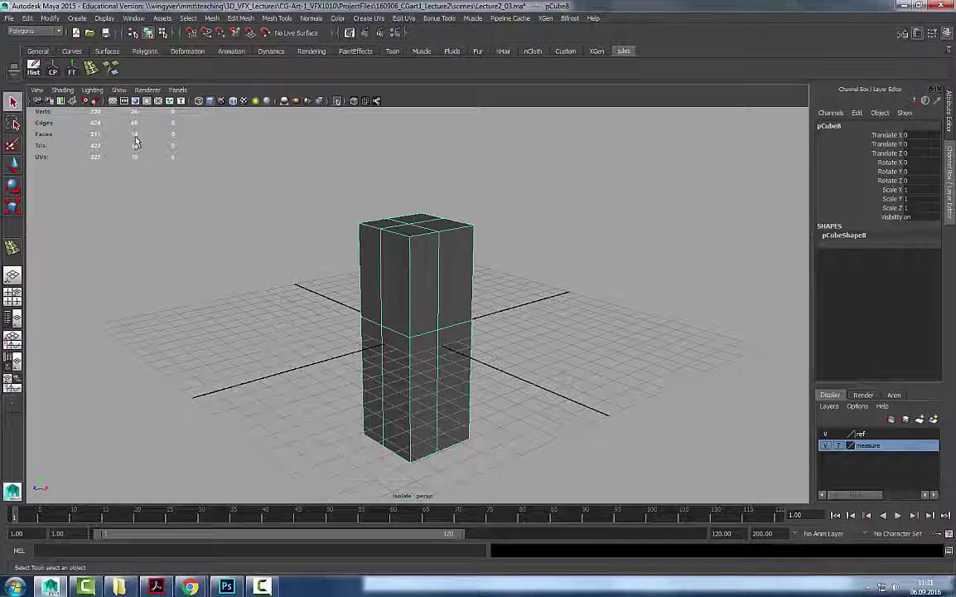
click(330, 228)
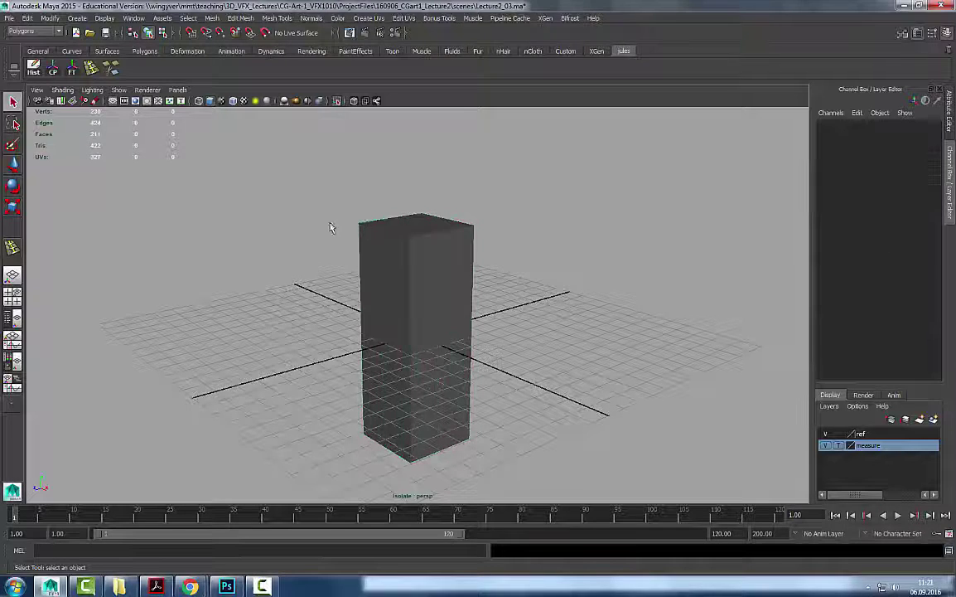
Leave isolation to view the whole scene, select the box and isolate it again to check its counts.
key(ctrl+1)
scroll(378, 299, down, 5)
alt+drag(378, 300, 243, 264)
scroll(244, 264, up, 3)
click(412, 369)
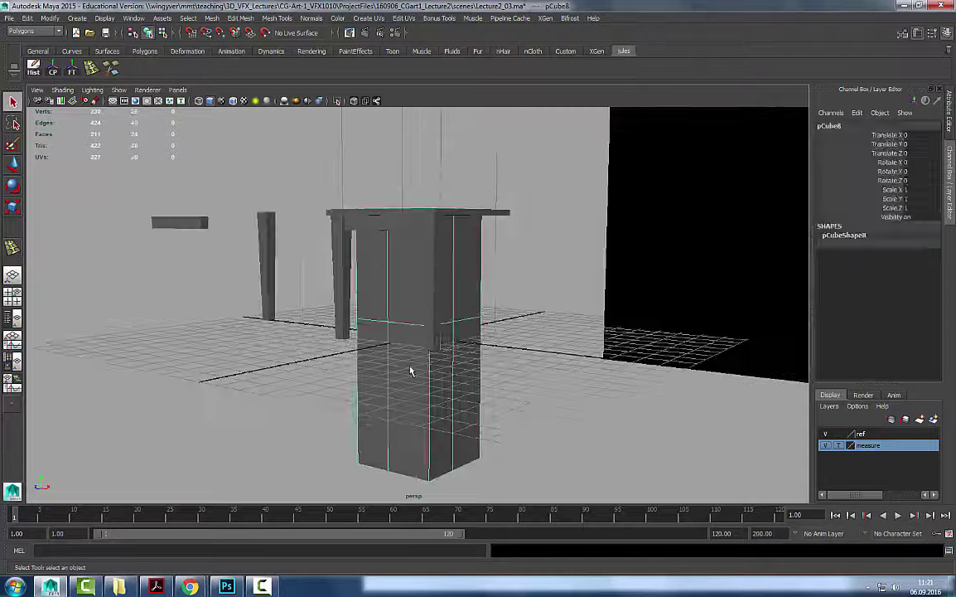
key(ctrl+1)
scroll(431, 292, up, 3)
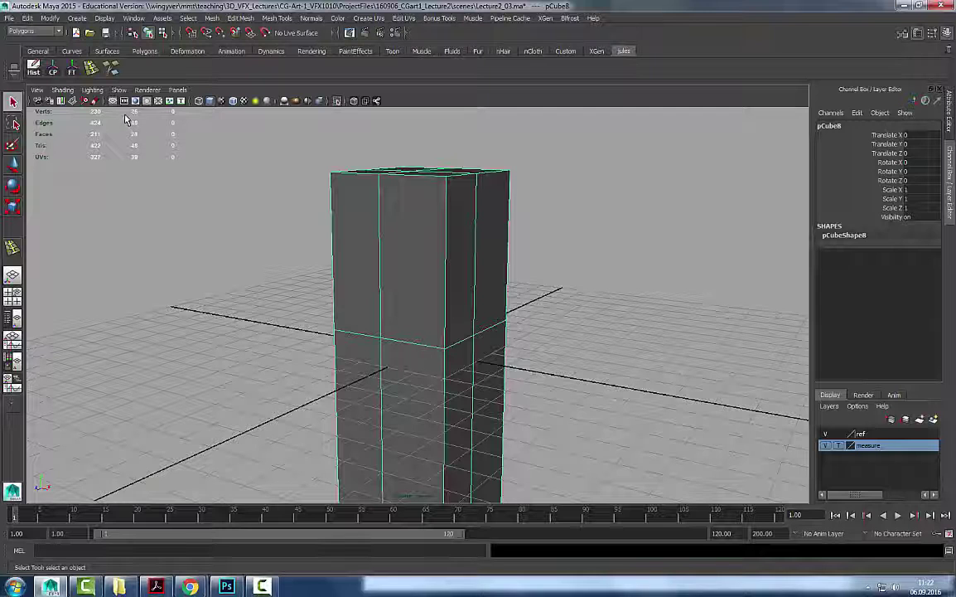
Select the outer corner vertex on the box's middle edge loop in wireframe, and return to shaded display.
alt+drag(395, 271, 414, 240)
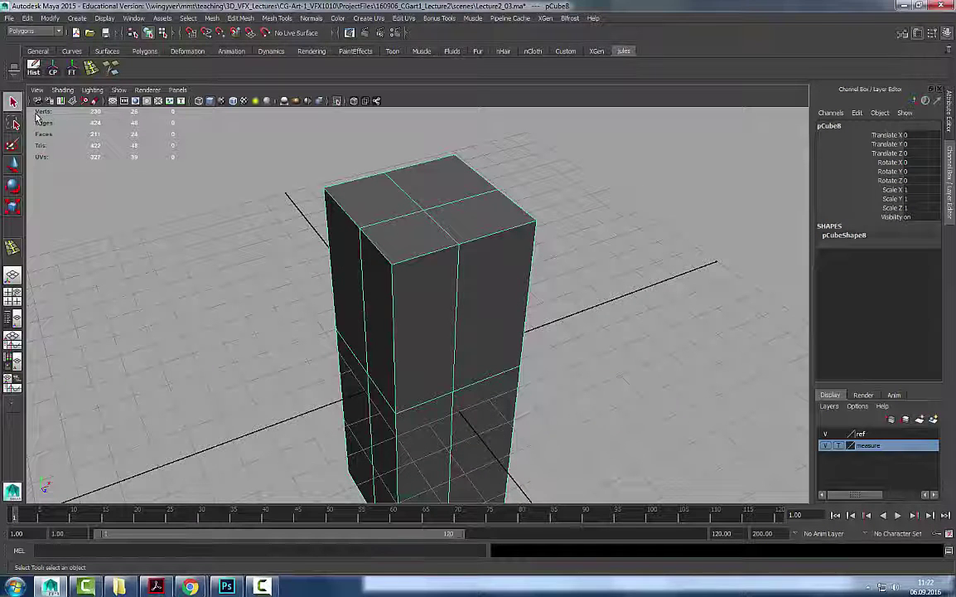
right_drag(524, 235, 476, 237)
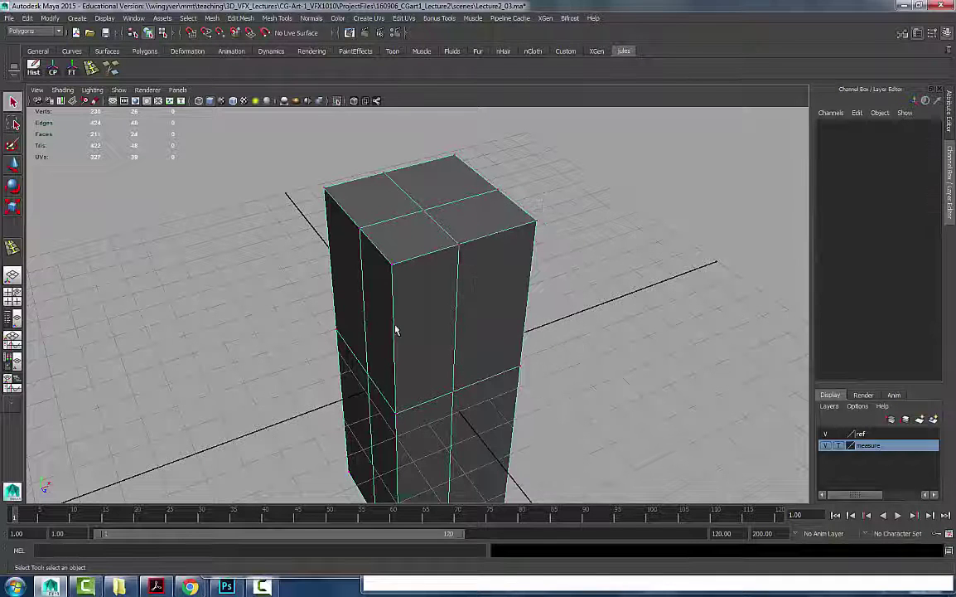
alt+drag(696, 219, 519, 220)
alt+middle_drag(564, 204, 504, 249)
scroll(503, 250, up, 4)
alt+middle_drag(381, 333, 546, 234)
alt+drag(546, 234, 551, 303)
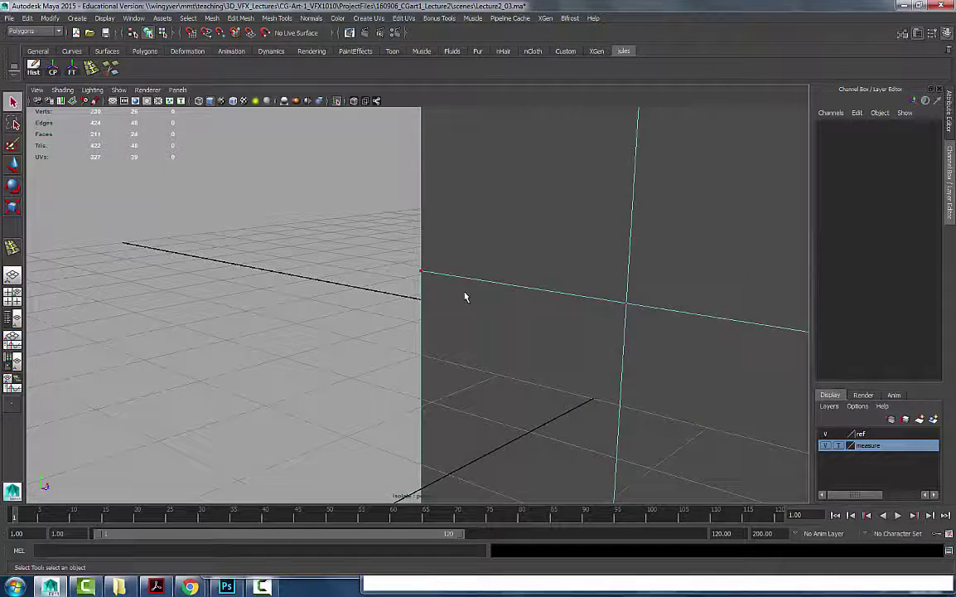
key(4)
alt+drag(418, 301, 430, 282)
drag(457, 240, 398, 298)
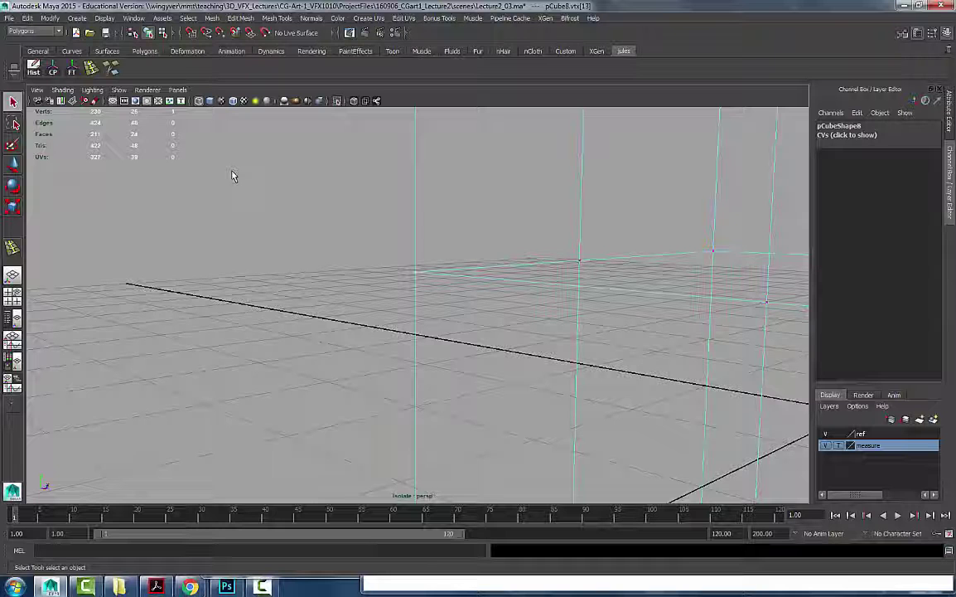
key(5)
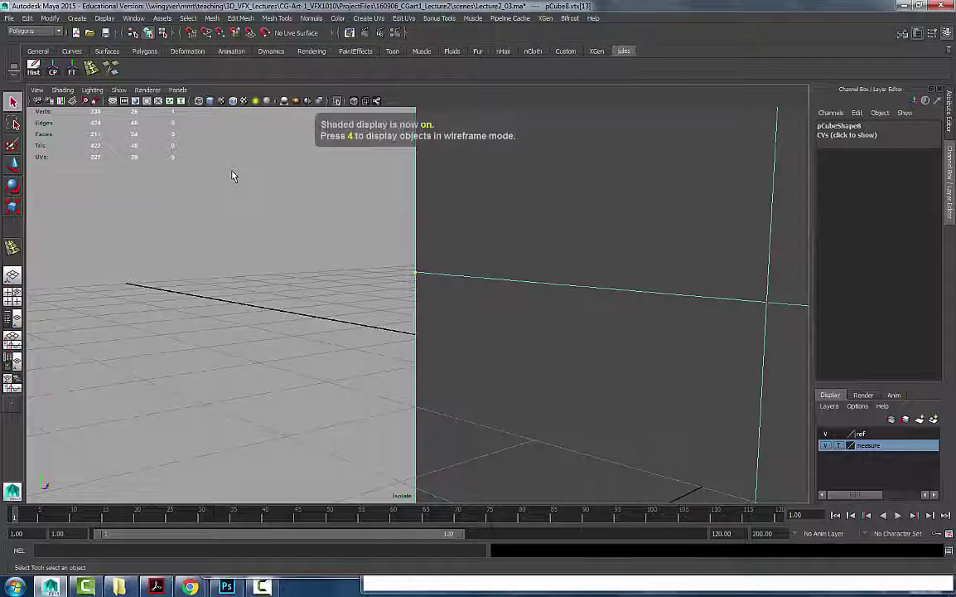
Return the box to object mode, inspect its smooth preview up close, and restore the unsmoothed display.
mouse_move(450, 245)
alt+mouse_down()
mouse_move(519, 241)
mouse_move(271, 263)
mouse_move(319, 263)
alt+mouse_up()
right_drag(481, 282, 560, 179)
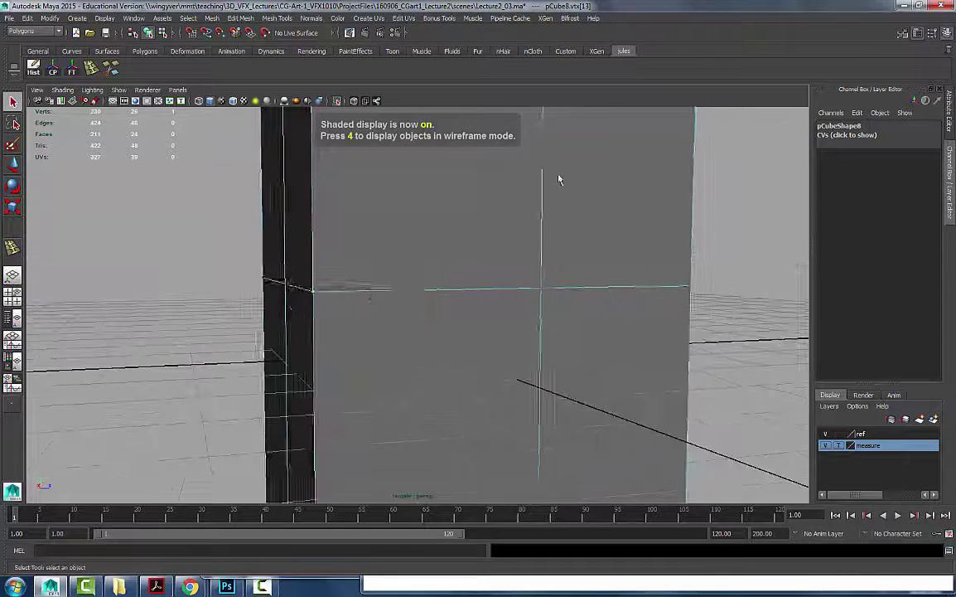
key(3)
alt+right_drag(429, 356, 329, 346)
alt+drag(329, 348, 286, 343)
key(1)
alt+right_drag(286, 344, 470, 301)
alt+drag(470, 301, 464, 280)
Examine the edges meeting at the middle loop's corner in edge mode, selecting the vertical edge below it.
mouse_move(464, 280)
right_down()
mouse_move(345, 269)
mouse_move(399, 291)
mouse_move(365, 301)
mouse_move(425, 305)
mouse_move(404, 312)
mouse_move(378, 261)
right_up()
key(4)
key(5)
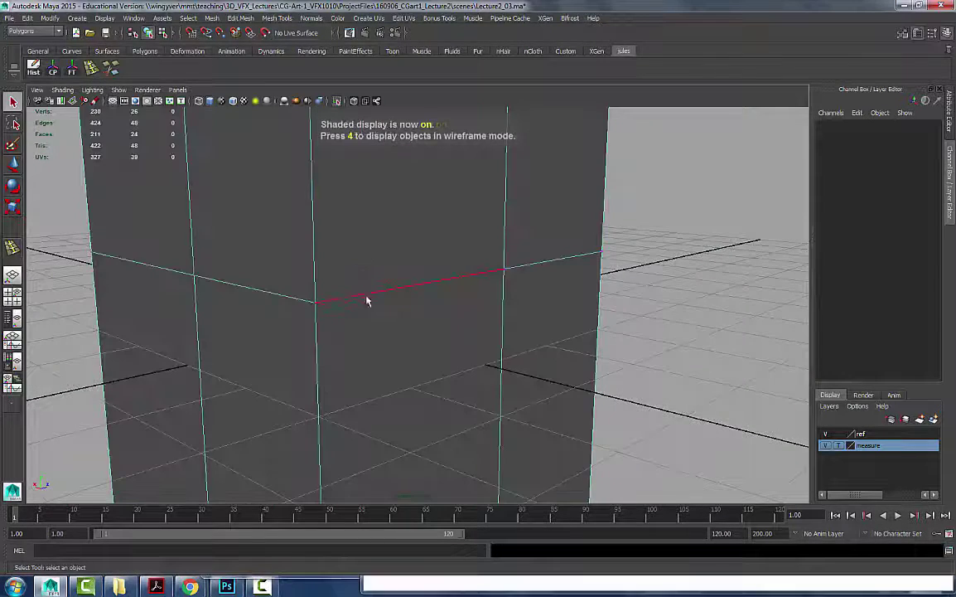
click(342, 295)
click(307, 295)
click(315, 326)
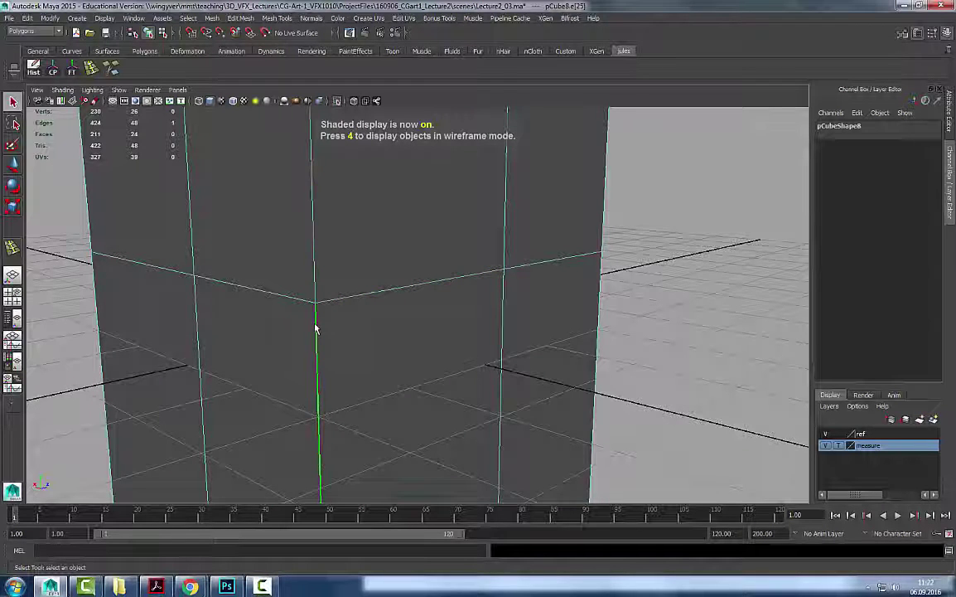
Switch the box to vertex mode and select the corner vertex of its middle edge loop.
alt+drag(401, 305, 357, 292)
right_drag(364, 291, 341, 287)
click(337, 319)
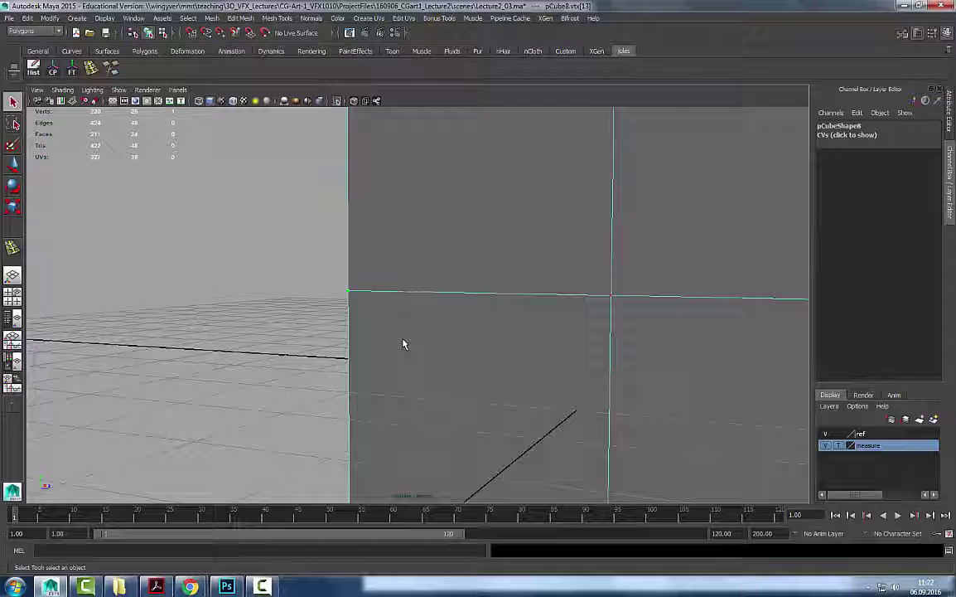
click(269, 305)
click(362, 307)
Review the mesh editing commands for vertices and edges, and add one as a shortcut to the custom shelf.
click(212, 18)
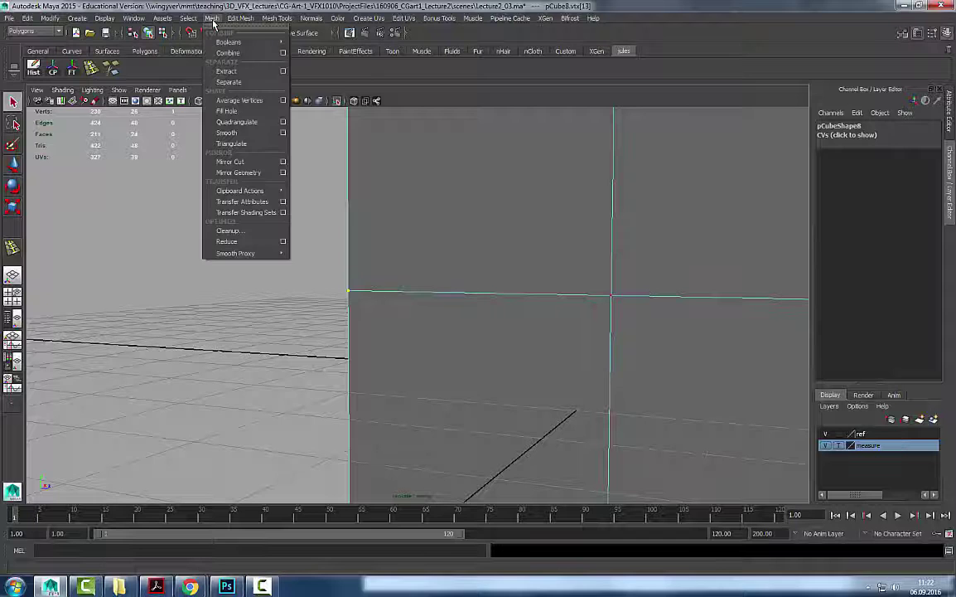
mouse_move(255, 21)
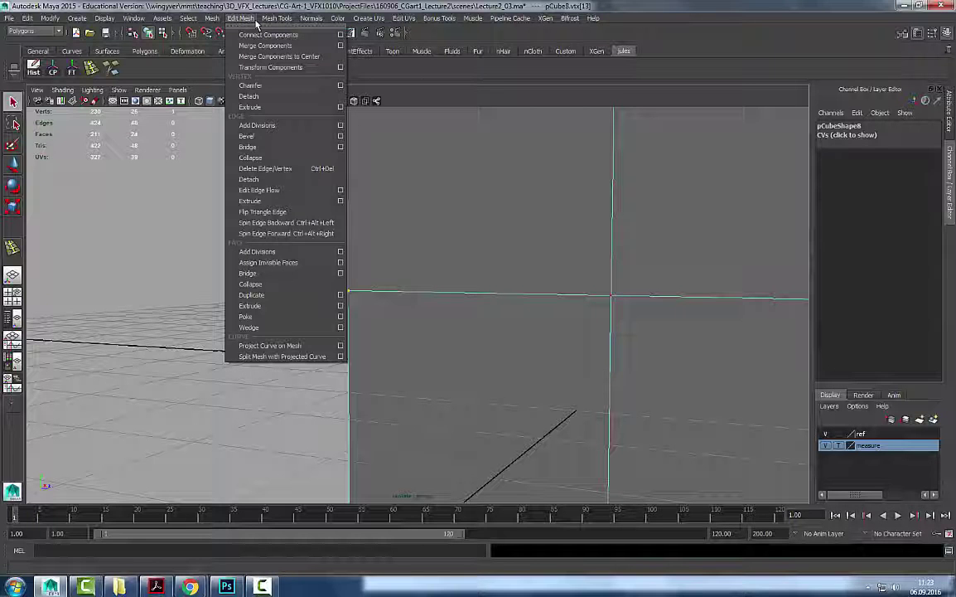
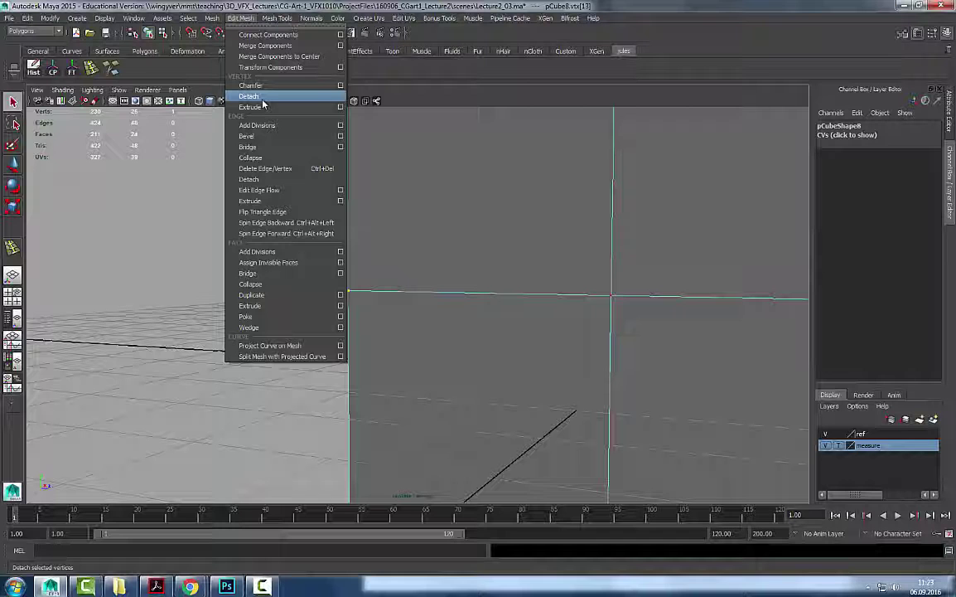
click(161, 70)
alt+drag(221, 213, 266, 262)
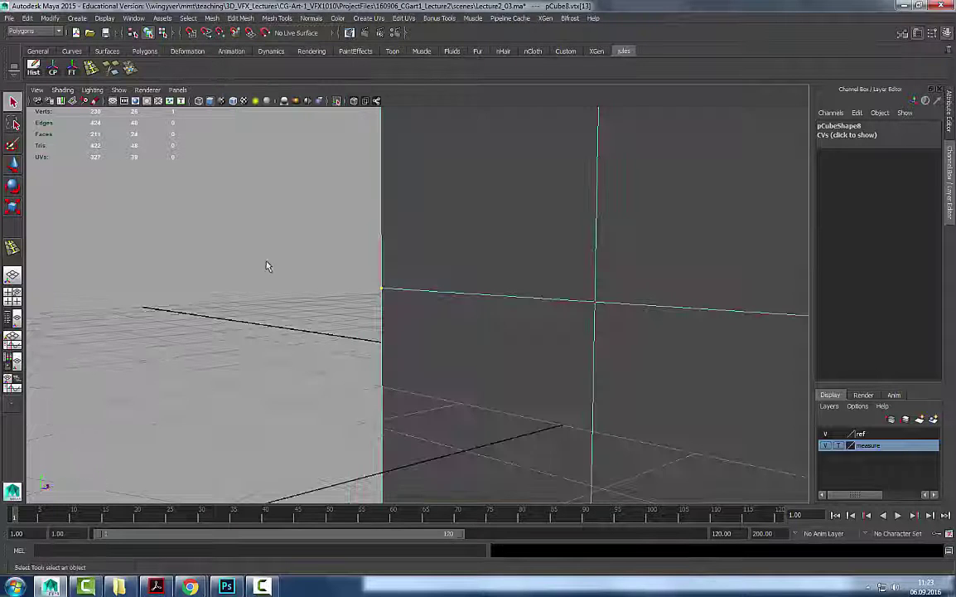
Detach the selected corner vertex on the box's mid-height edge ring in wireframe display, then return to shaded display.
key(4)
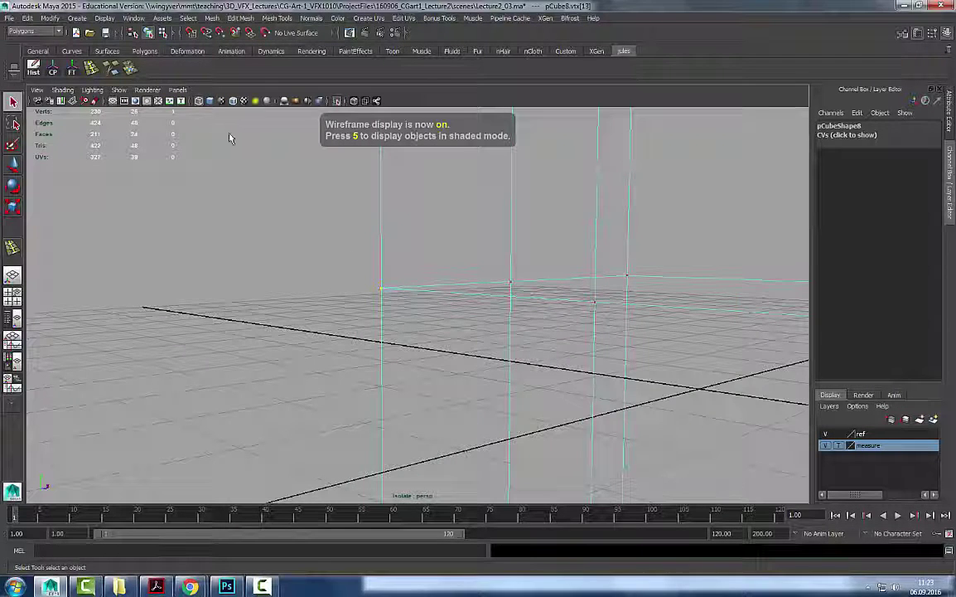
click(131, 70)
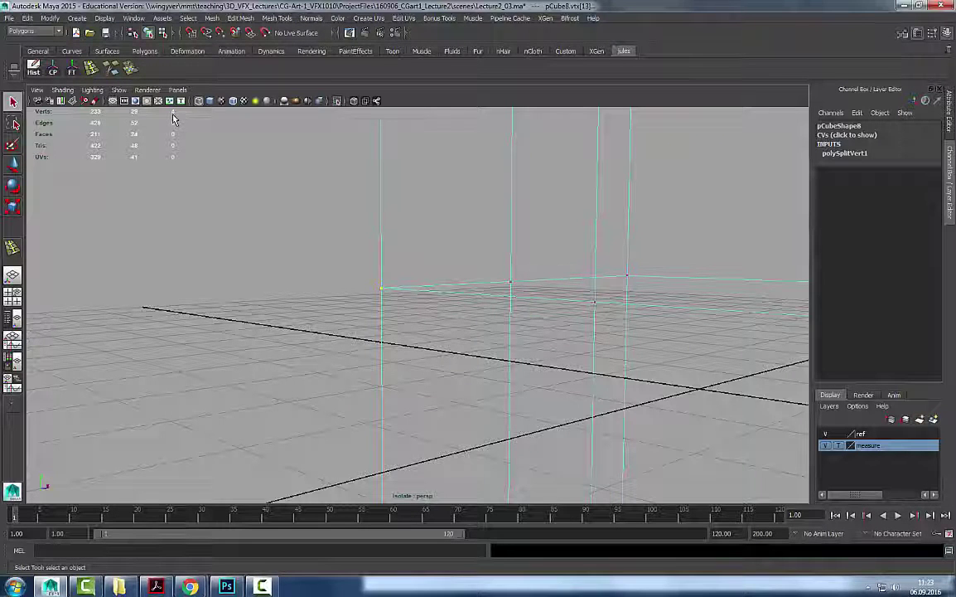
key(5)
Select individual vertices along the mid-height edge ring, then box-select the detached corner vertices to examine the split.
mouse_move(426, 315)
alt+mouse_down()
mouse_move(346, 333)
mouse_move(396, 353)
alt+mouse_up()
click(347, 295)
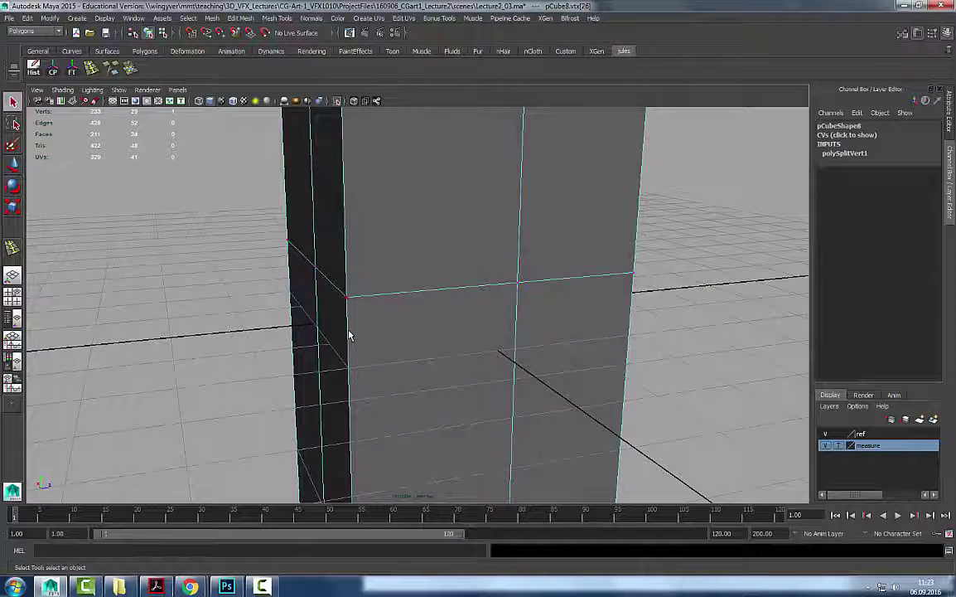
click(518, 282)
alt+drag(558, 287, 471, 249)
right_drag(405, 303, 363, 272)
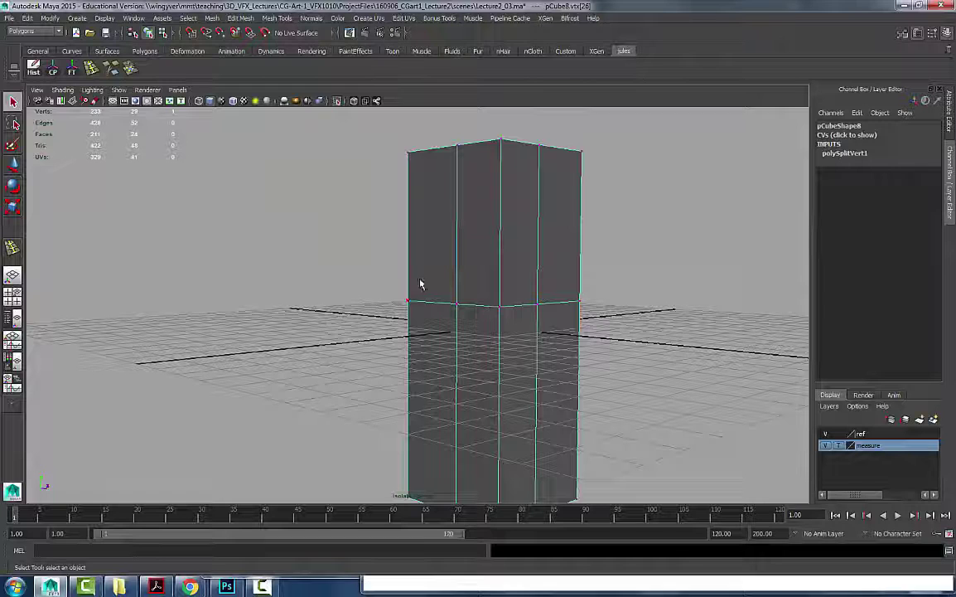
click(379, 285)
drag(378, 285, 419, 322)
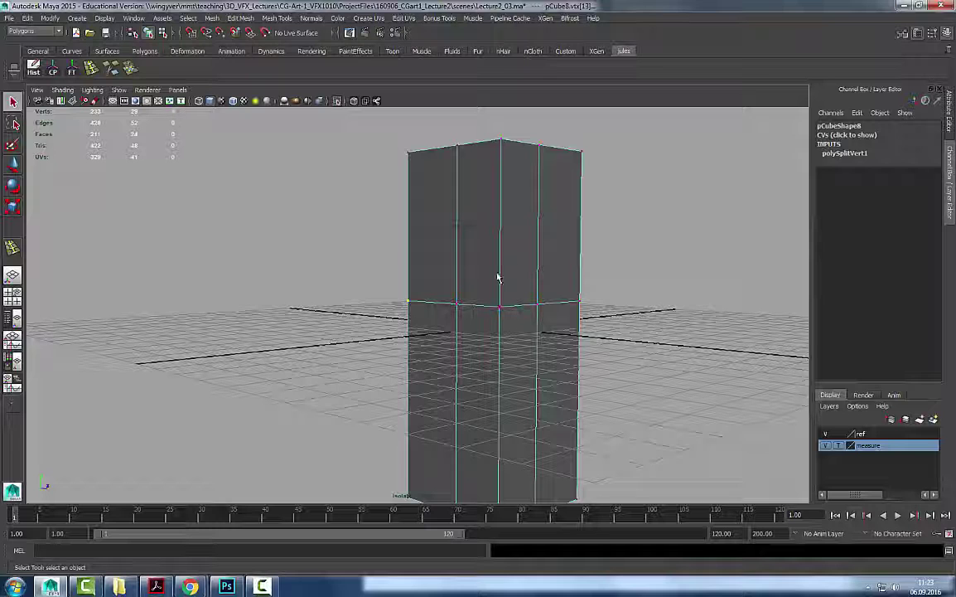
Return the box to object mode and inspect it in smooth preview from several angles.
key(F8)
alt+drag(446, 316, 493, 355)
key(3)
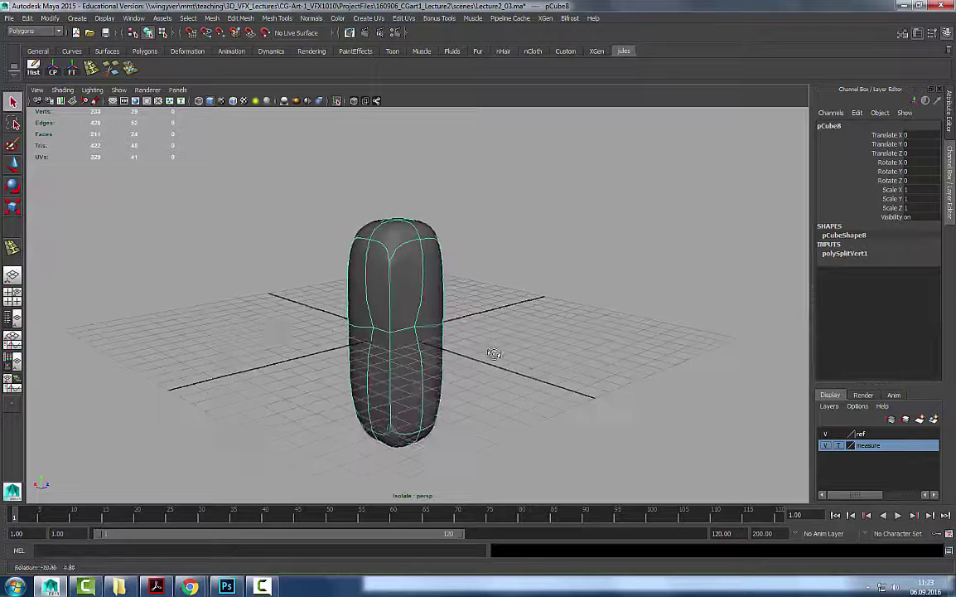
scroll(443, 381, up, 4)
alt+middle_drag(442, 381, 470, 337)
alt+drag(470, 337, 442, 364)
alt+drag(442, 324, 469, 346)
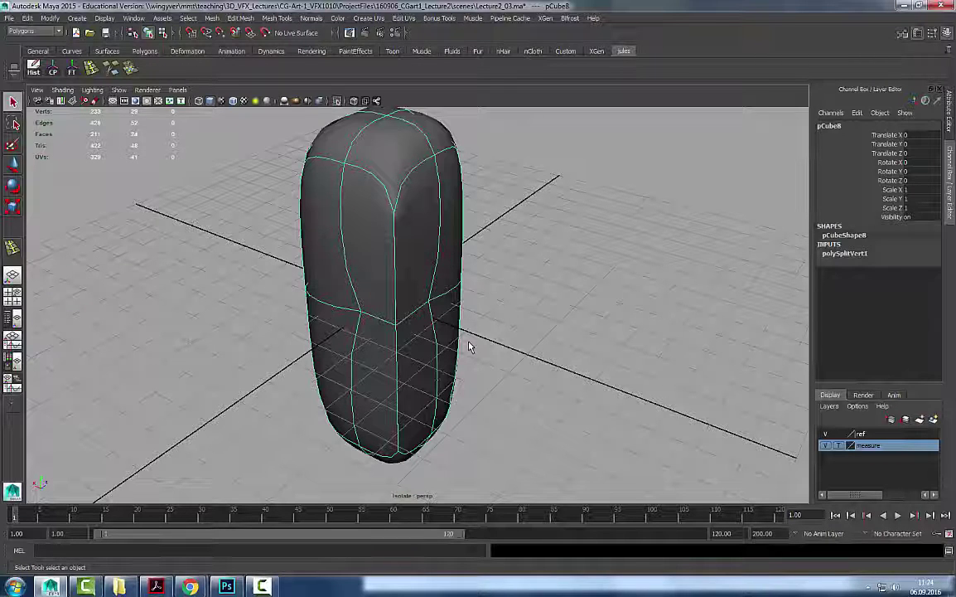
alt+drag(380, 270, 405, 331)
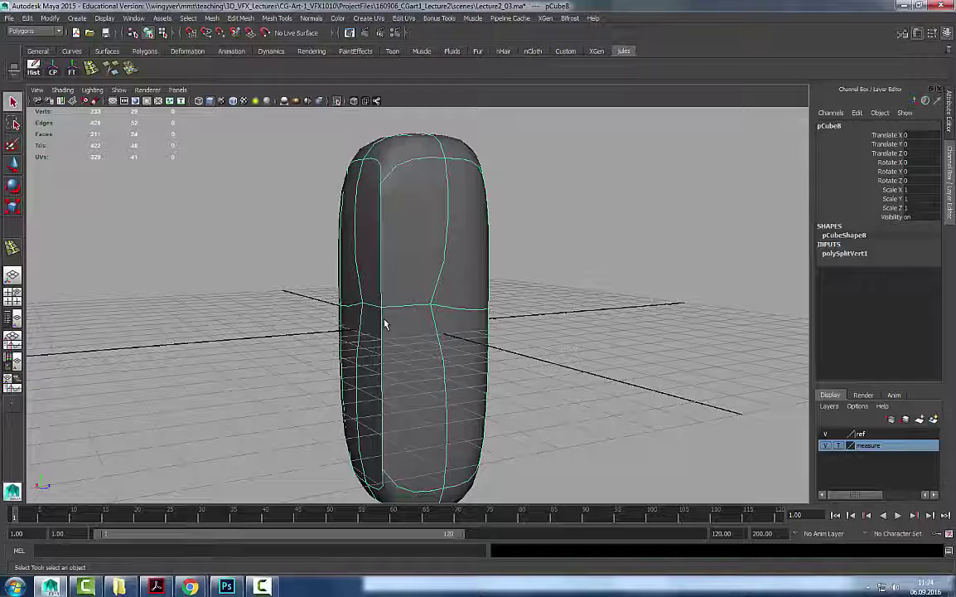
Compare the box repeatedly in smooth preview and unsmoothed display, finishing with the unsmoothed mesh.
key(1)
key(3)
key(1)
key(3)
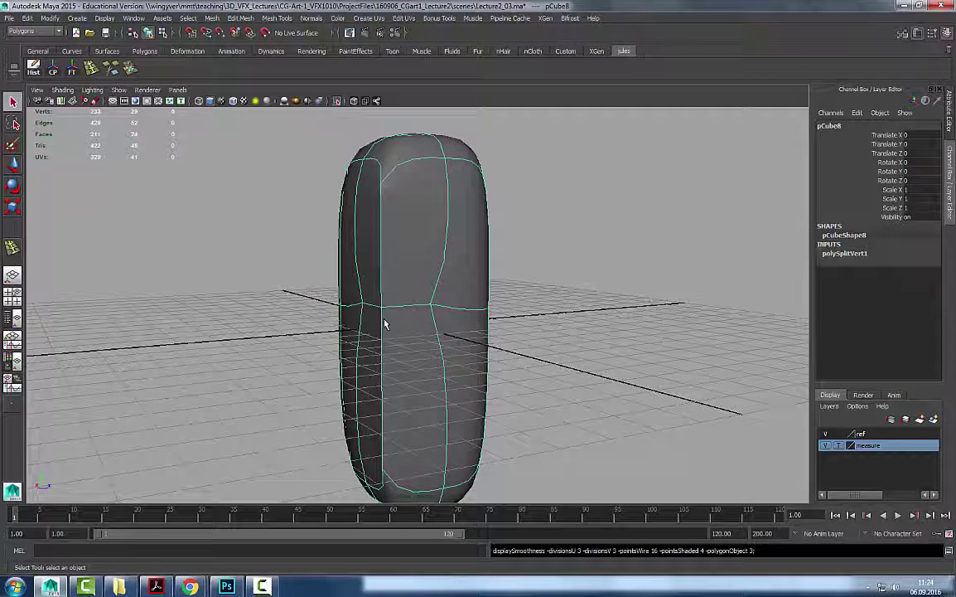
key(1)
key(3)
key(1)
key(3)
key(1)
Select all overlapping vertices at the box's detached mid-height corner in vertex mode.
alt+drag(384, 323, 605, 359)
alt+right_drag(606, 358, 617, 314)
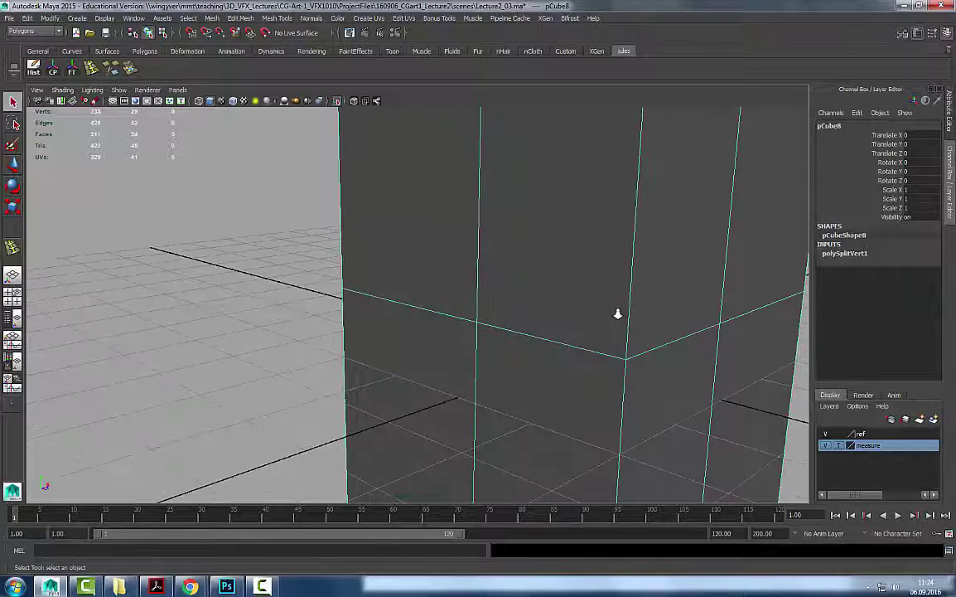
right_drag(455, 202, 411, 202)
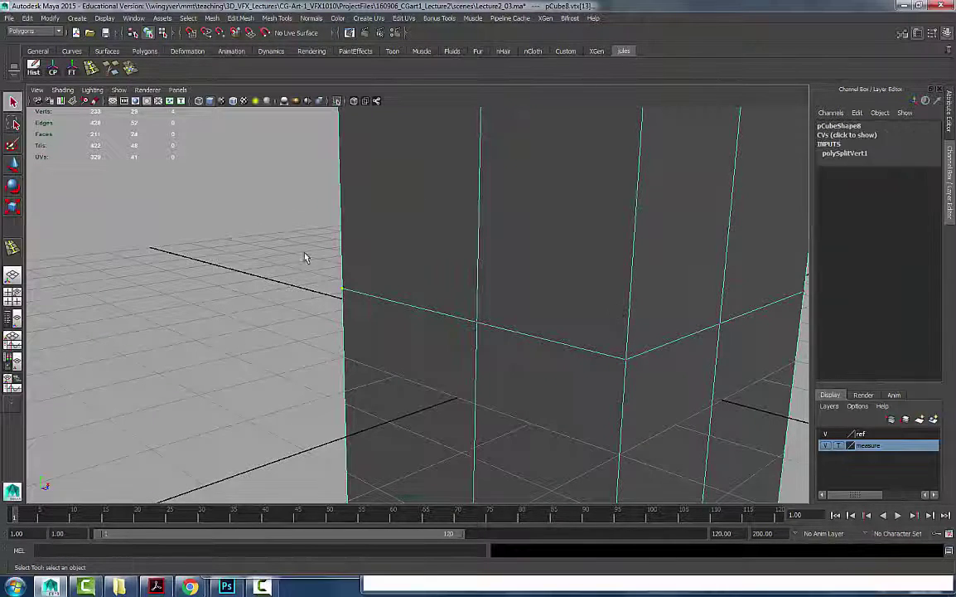
click(289, 270)
mouse_move(339, 309)
alt+mouse_down()
mouse_move(420, 301)
mouse_move(337, 318)
alt+mouse_up()
Look up the Poly Count option among the heads-up display settings and reselect the overlapping corner vertices.
click(104, 18)
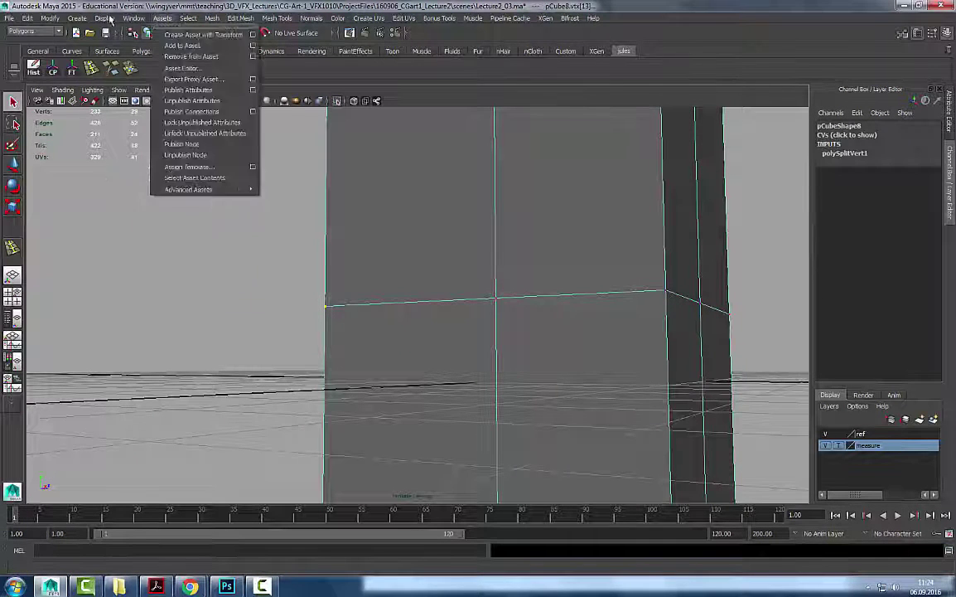
mouse_move(150, 50)
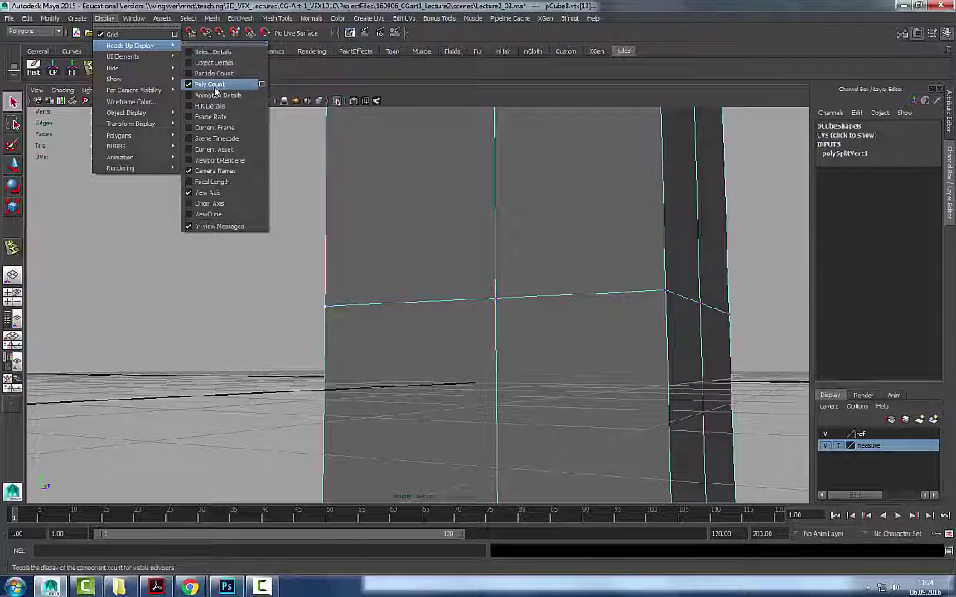
click(124, 193)
drag(327, 324, 288, 301)
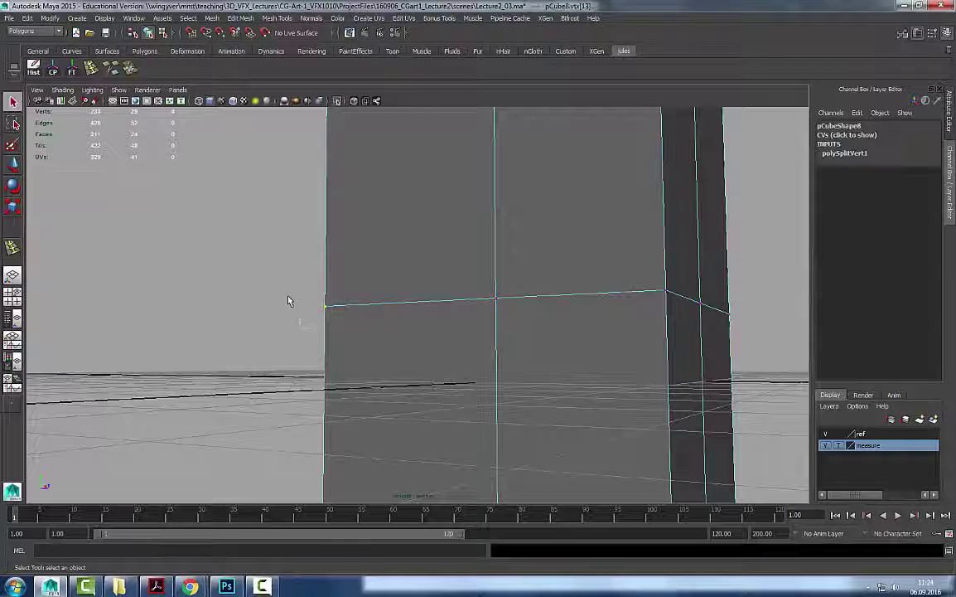
alt+drag(375, 275, 309, 130)
Add Merge Components to the custom shelf and merge the overlapping corner vertices with it.
click(237, 19)
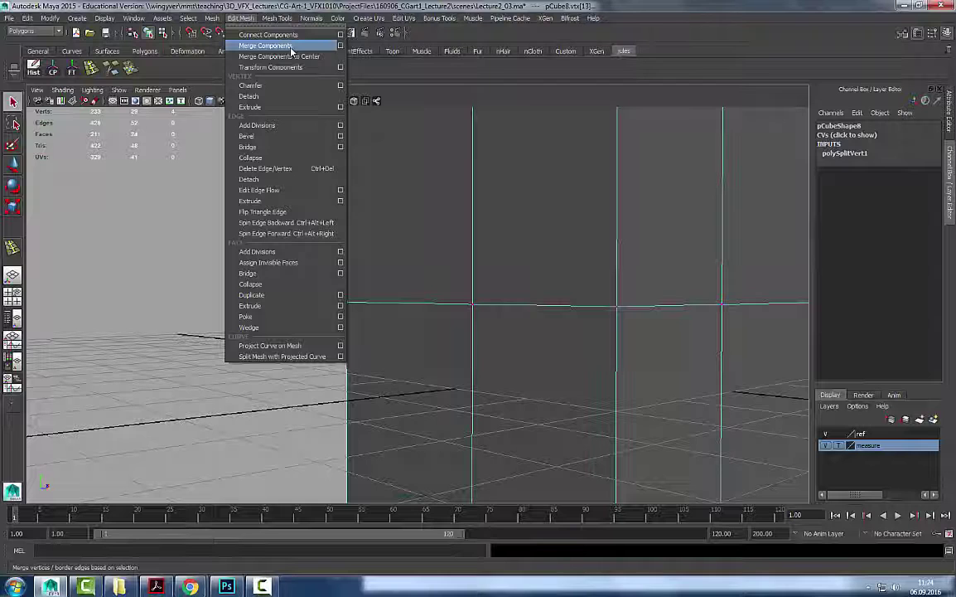
click(194, 75)
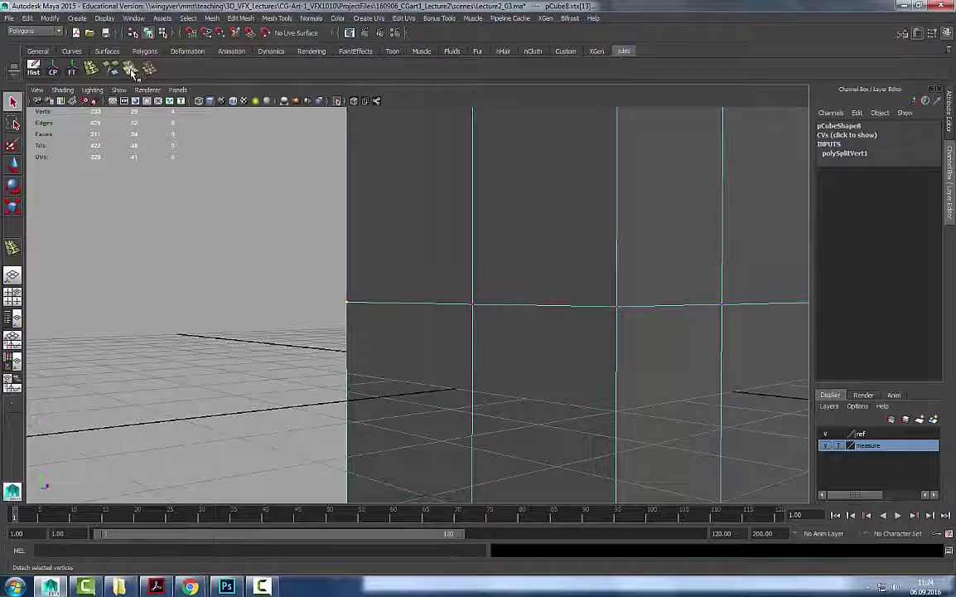
click(150, 71)
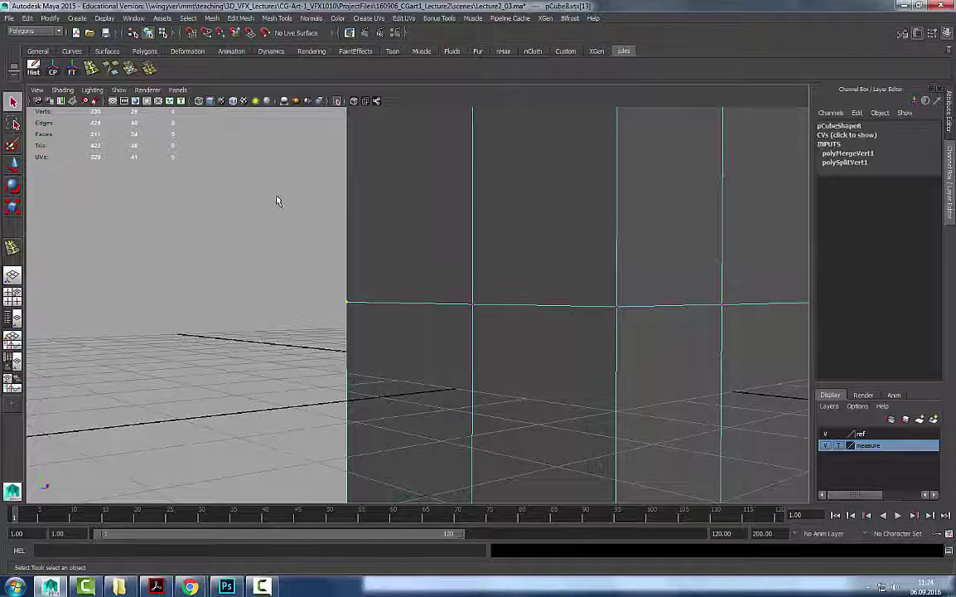
Check the merged corner in smooth preview in object mode, then return to the unsmoothed box.
click(306, 279)
click(685, 317)
alt+right_drag(685, 318, 352, 301)
key(3)
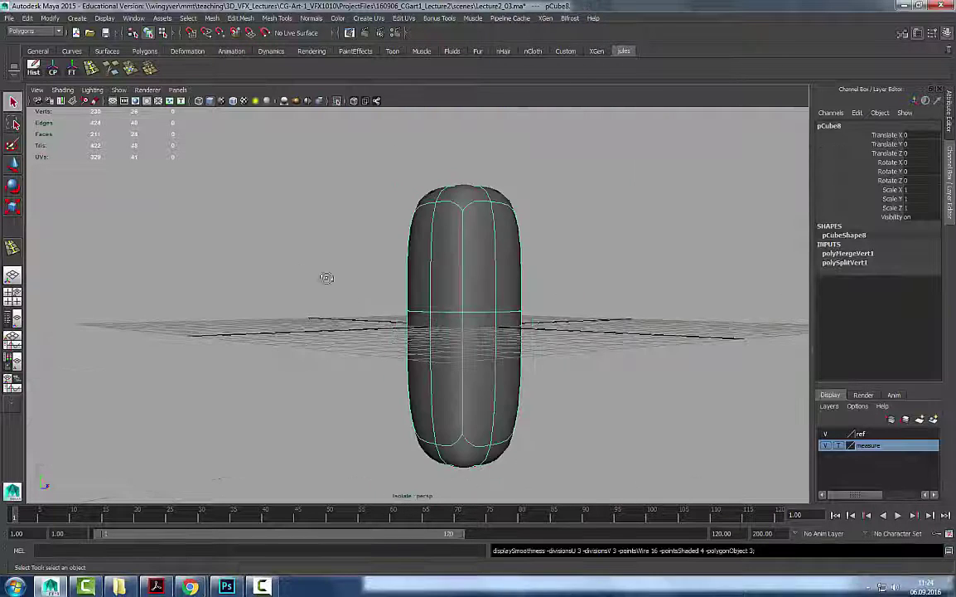
alt+drag(326, 278, 405, 280)
key(1)
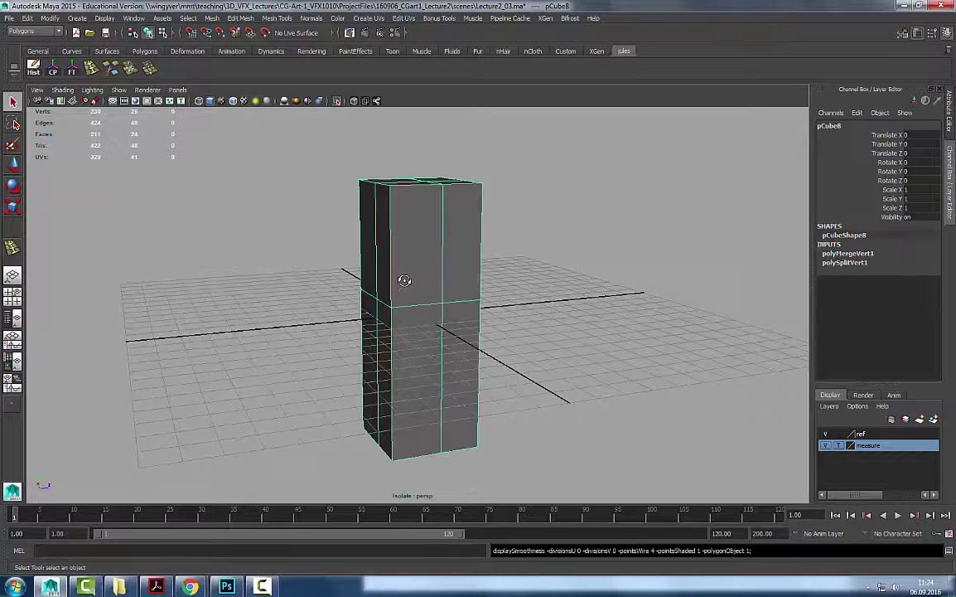
Delete the construction history of the box.
alt+right_drag(244, 283, 422, 271)
alt+drag(422, 271, 479, 186)
click(480, 186)
click(308, 269)
click(34, 66)
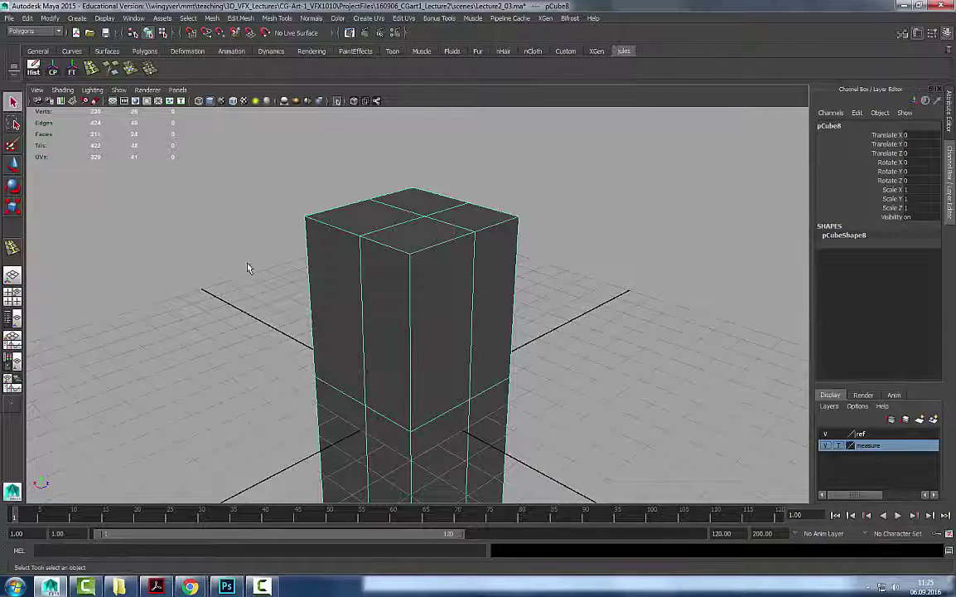
Select the vertical corner edge in the upper half of the box and detach it.
click(249, 268)
alt+right_drag(571, 267, 499, 265)
alt+middle_drag(500, 265, 484, 210)
click(459, 282)
alt+drag(359, 281, 223, 281)
alt+right_drag(223, 281, 325, 358)
alt+middle_drag(325, 359, 425, 300)
click(437, 301)
alt+drag(519, 311, 502, 326)
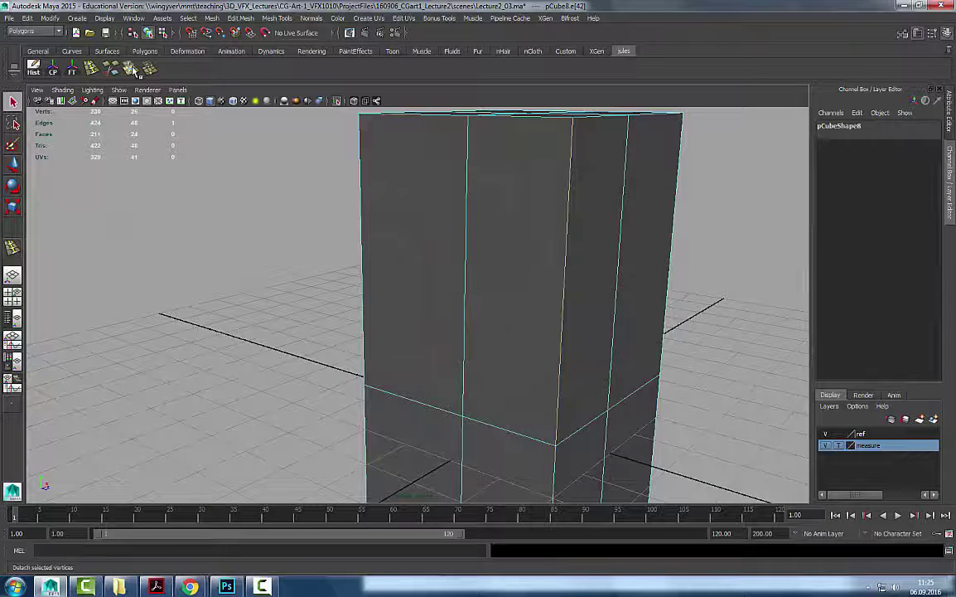
click(280, 18)
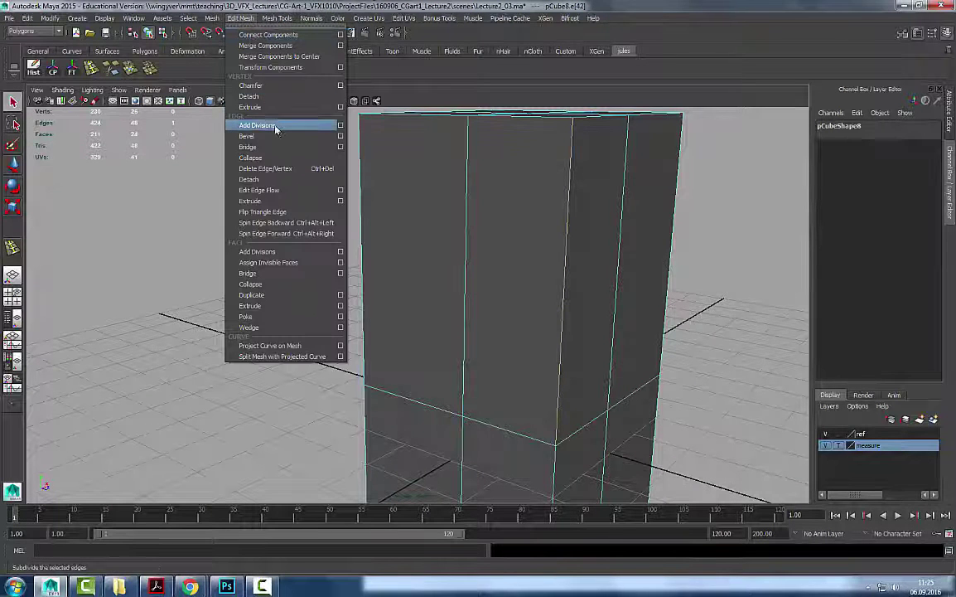
click(273, 184)
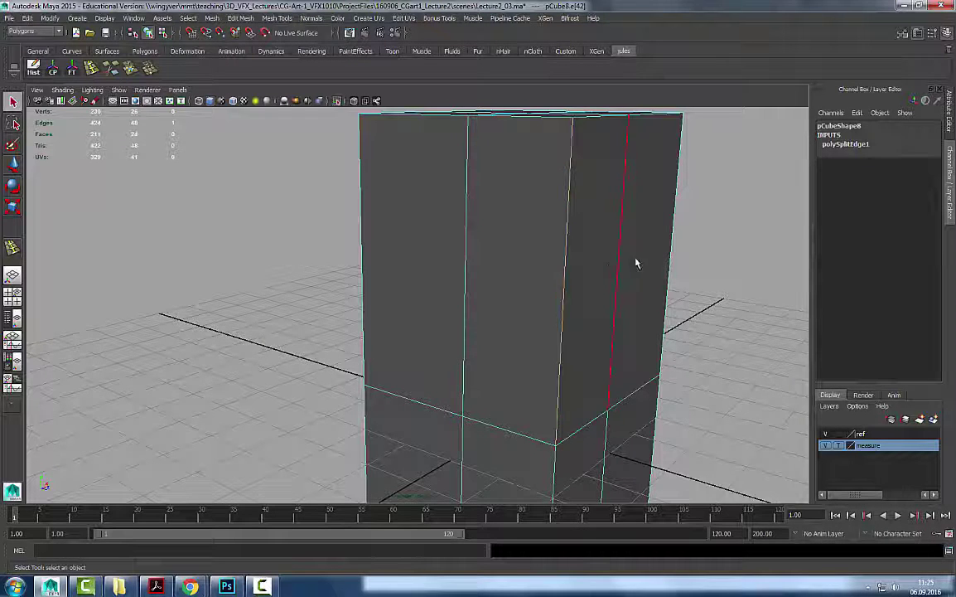
Examine the detached vertical edge from both sides and compare the box in smooth preview and unsmoothed display.
alt+middle_drag(637, 262, 613, 274)
click(701, 240)
alt+drag(702, 242, 448, 239)
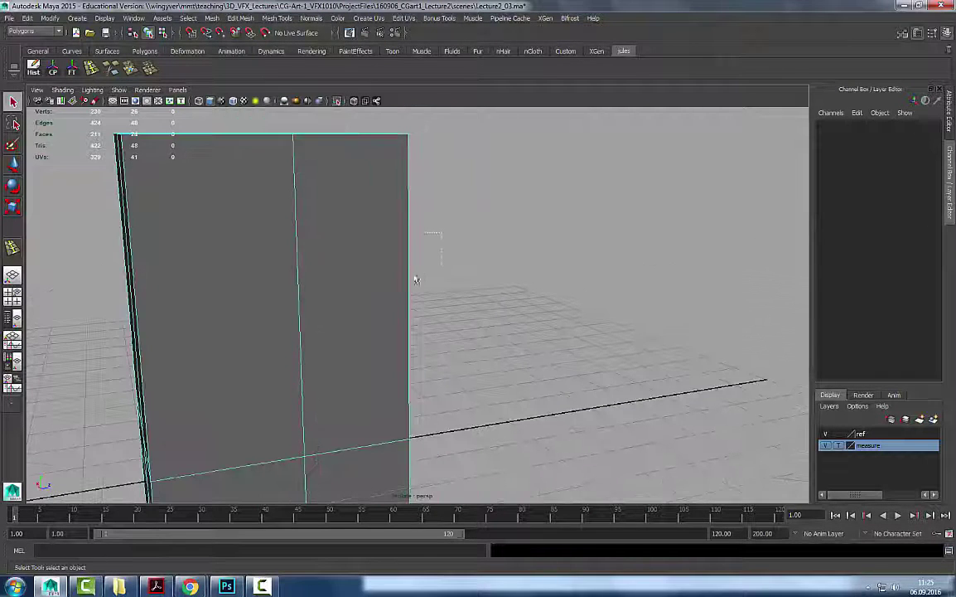
drag(410, 282, 405, 286)
alt+drag(530, 236, 424, 267)
click(563, 282)
click(475, 318)
key(3)
click(655, 227)
click(505, 257)
key(1)
click(632, 229)
alt+right_drag(632, 228, 463, 207)
click(391, 248)
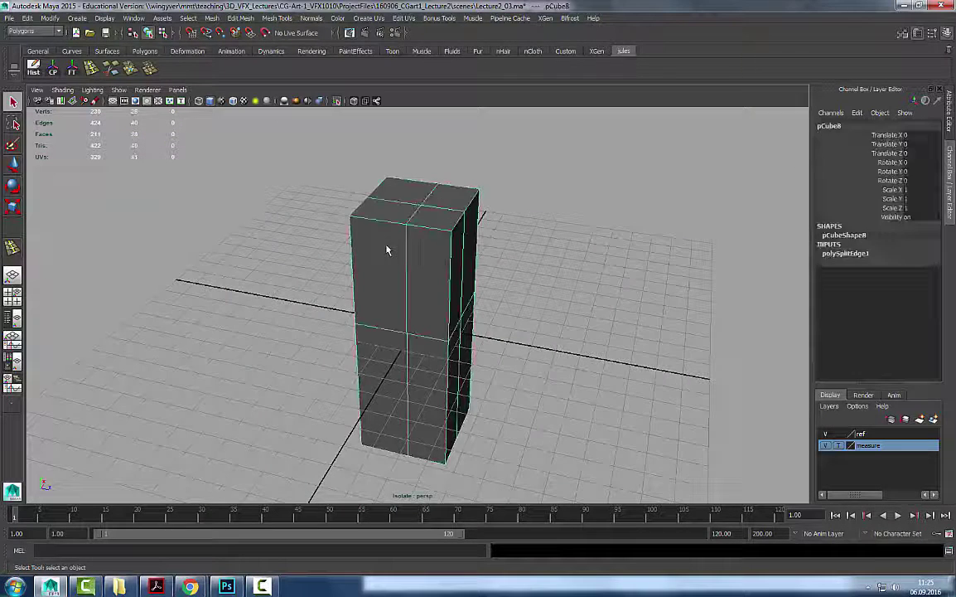
Select the vertices at the upper and lower ends of the detached vertical edge to examine them.
alt+drag(442, 251, 390, 224)
alt+middle_drag(352, 271, 467, 299)
alt+right_drag(372, 286, 455, 280)
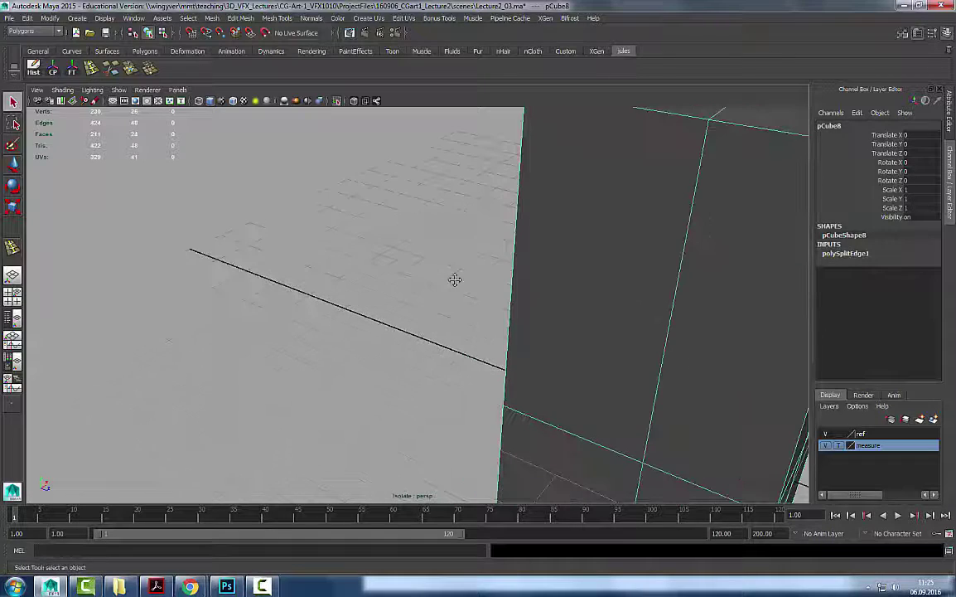
alt+right_drag(580, 279, 463, 273)
alt+drag(463, 273, 528, 232)
right_drag(447, 261, 388, 261)
click(408, 216)
alt+drag(452, 255, 412, 237)
drag(435, 200, 506, 270)
alt+middle_drag(447, 281, 420, 202)
shift+click(465, 406)
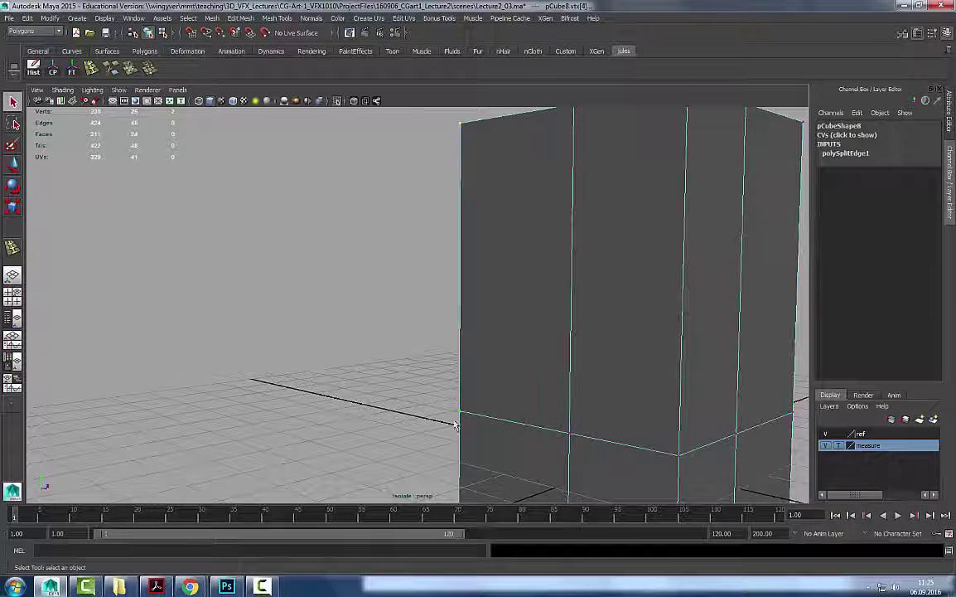
Box-select the detached vertical edges, then view the whole box in smooth preview and return to unsmoothed display.
right_drag(479, 358, 464, 272)
click(460, 287)
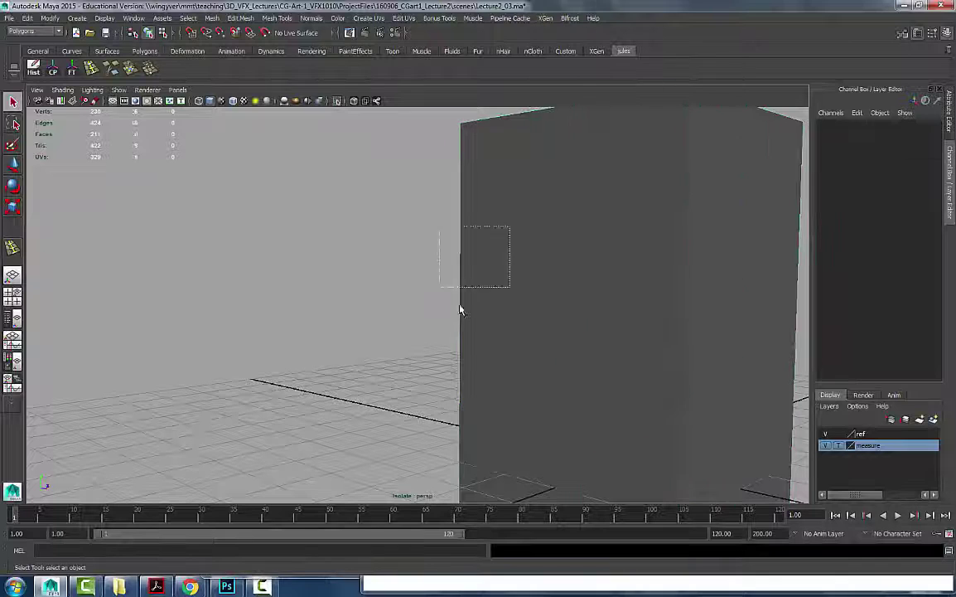
right_drag(558, 238, 585, 192)
alt+right_drag(392, 321, 358, 313)
alt+middle_drag(358, 313, 322, 284)
alt+drag(371, 292, 534, 331)
key(3)
key(1)
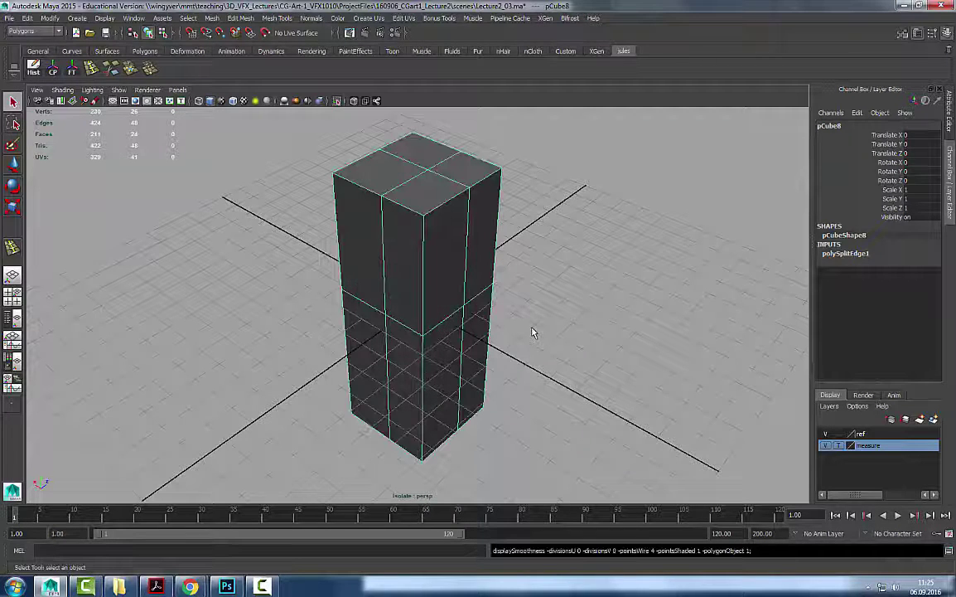
Cut a diagonal edge across one quarter of the box's top face between the midpoints of two adjacent sides.
scroll(455, 171, up, 5)
click(114, 76)
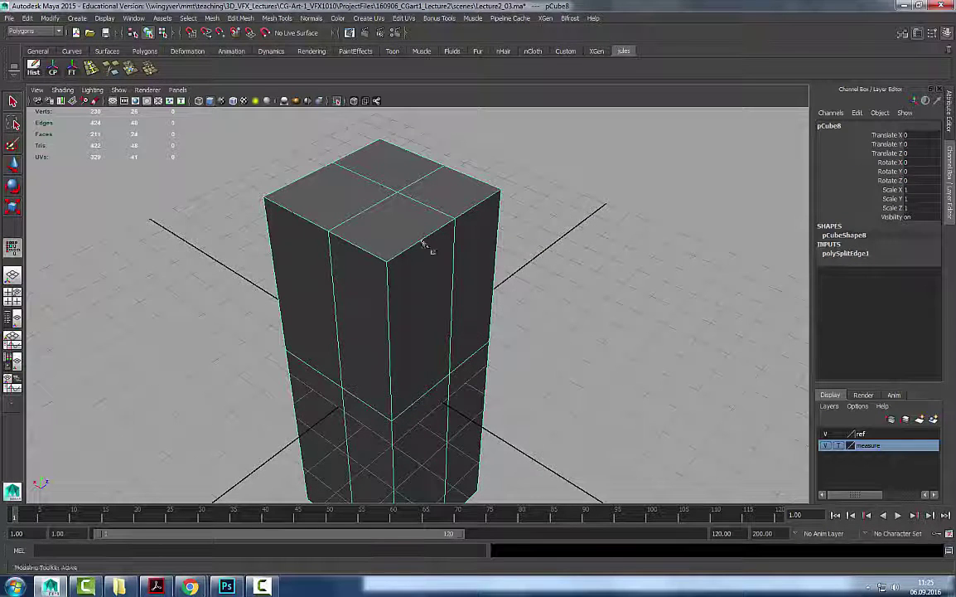
alt+drag(474, 217, 442, 238)
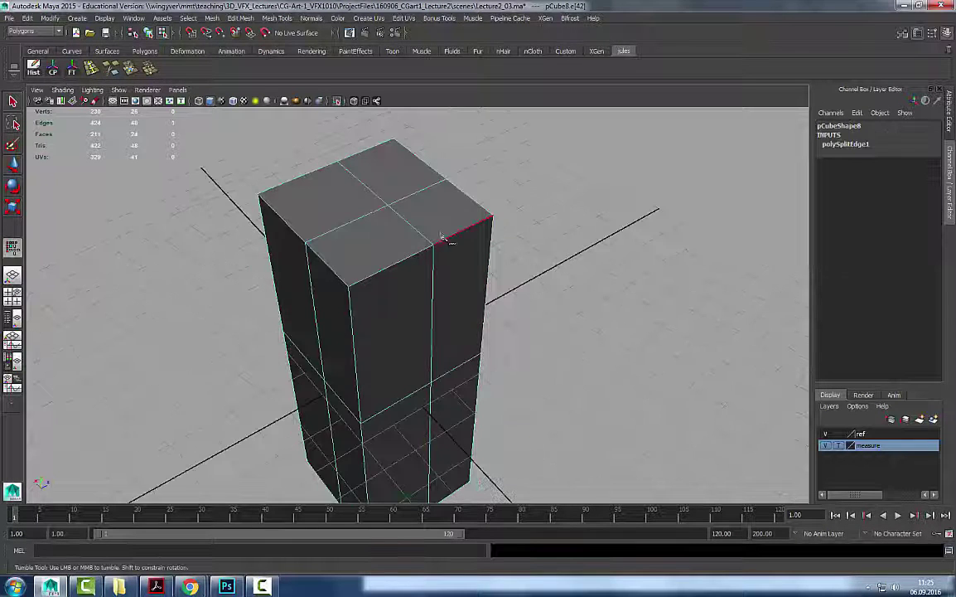
click(308, 245)
key(Return)
key(q)
click(425, 272)
scroll(454, 226, down, 3)
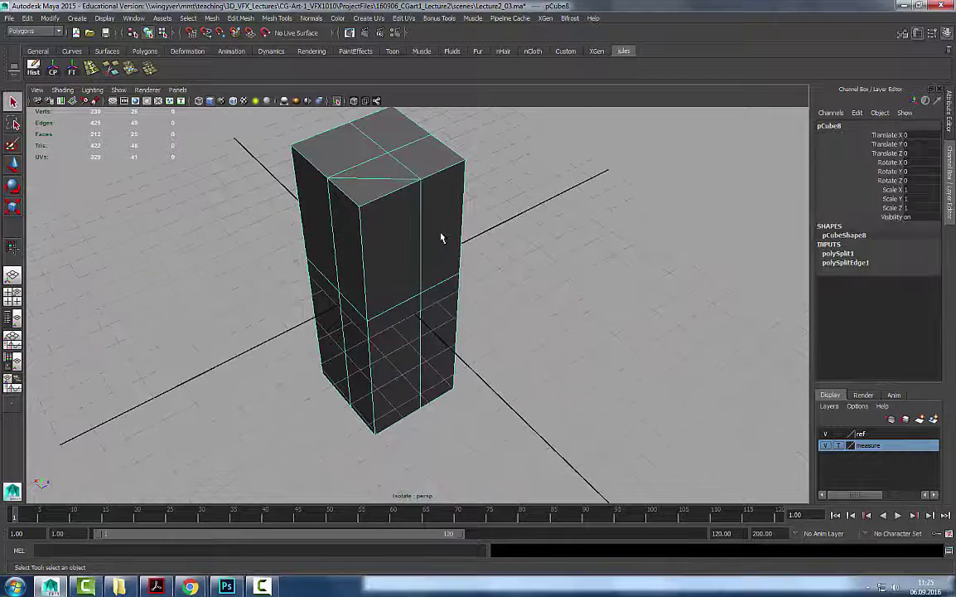
Insert a vertical edge loop on the side face between the near corner edge and the centre edge.
click(91, 70)
alt+middle_drag(337, 154, 327, 203)
drag(380, 251, 379, 260)
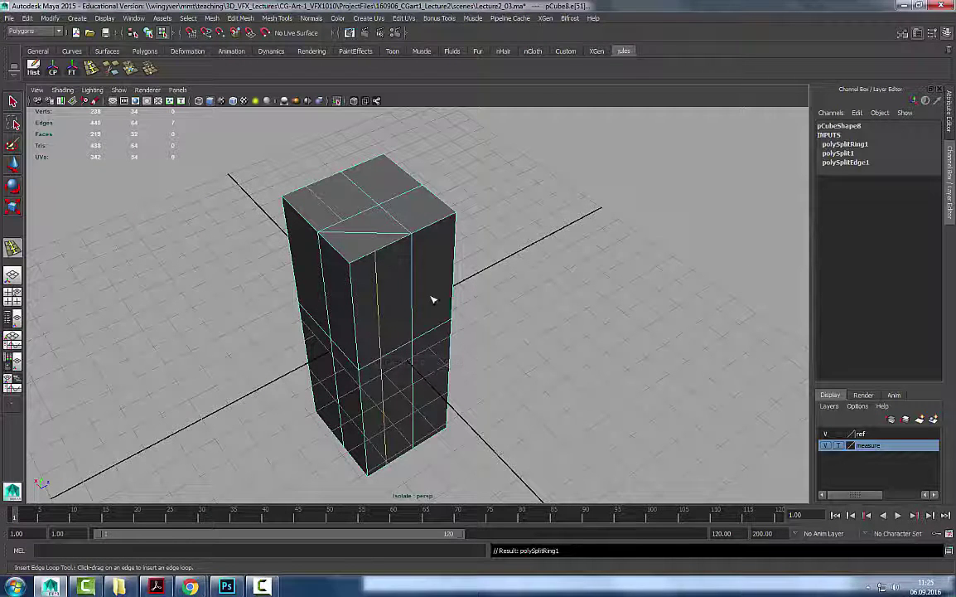
key(q)
Cut an edge across the top face's near quarter from the inserted loop's upper end to the diagonal, continuing the loop.
right_drag(426, 242, 477, 147)
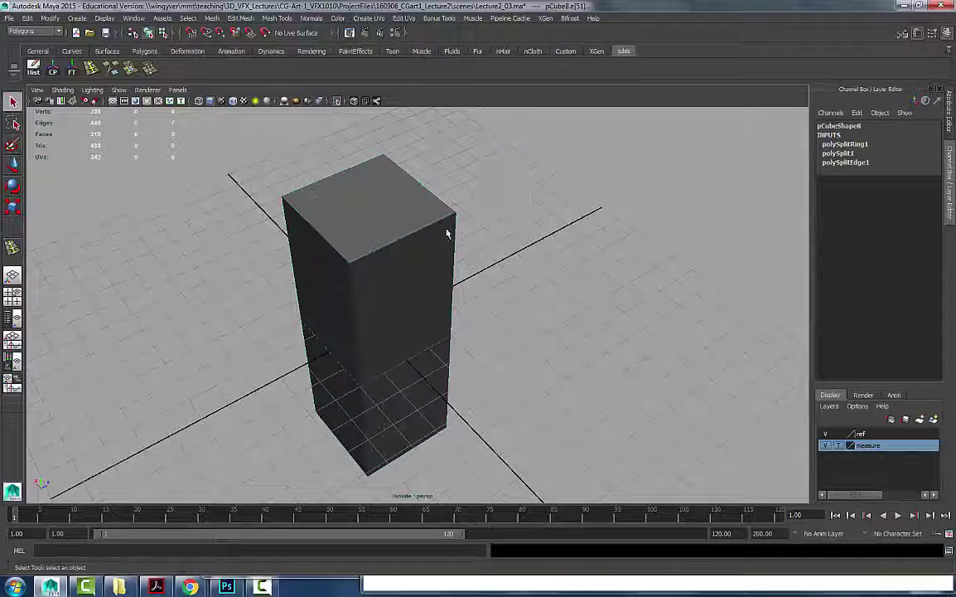
click(446, 232)
click(113, 71)
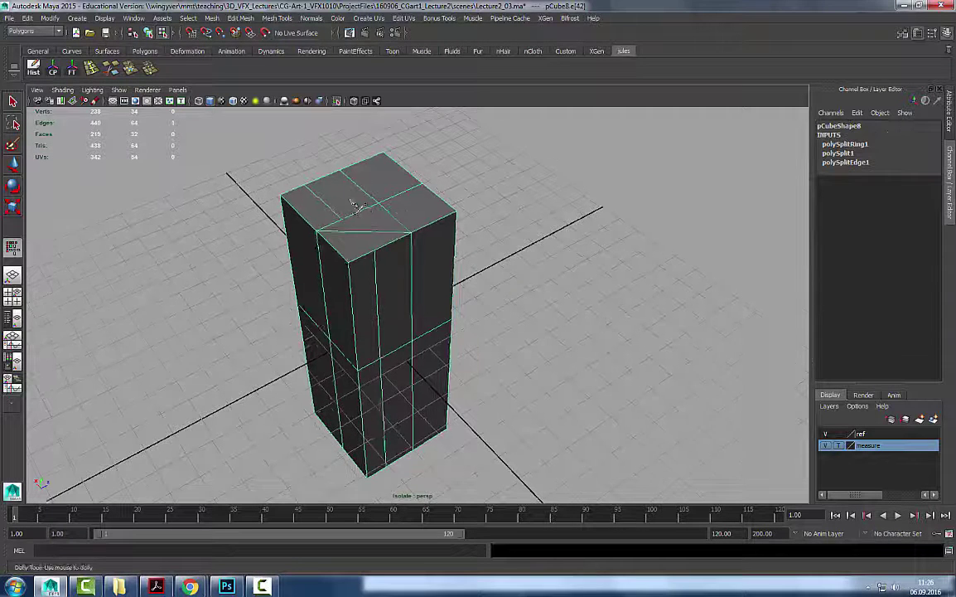
alt+middle_drag(358, 208, 388, 286)
alt+right_drag(388, 286, 395, 350)
click(409, 364)
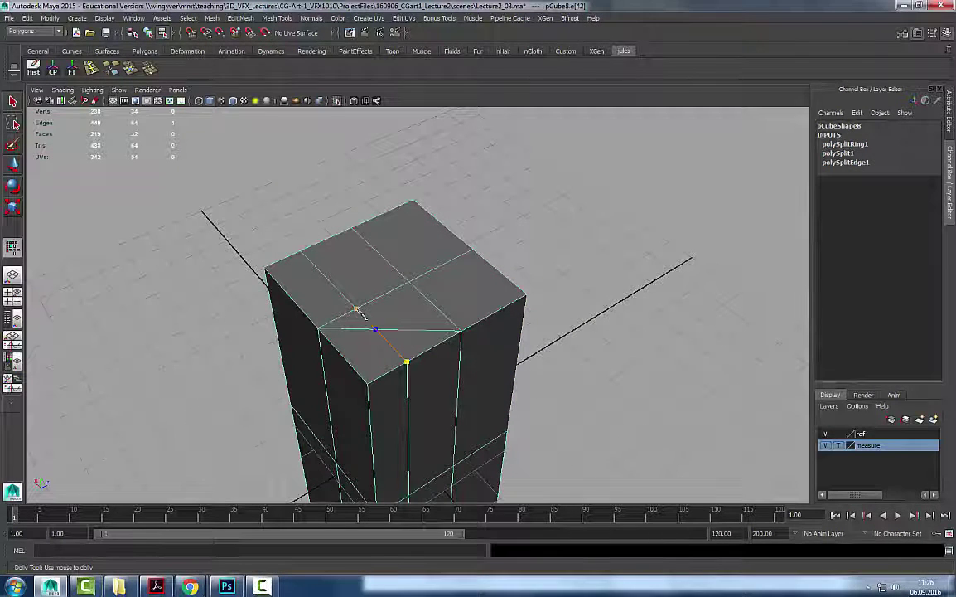
key(Return)
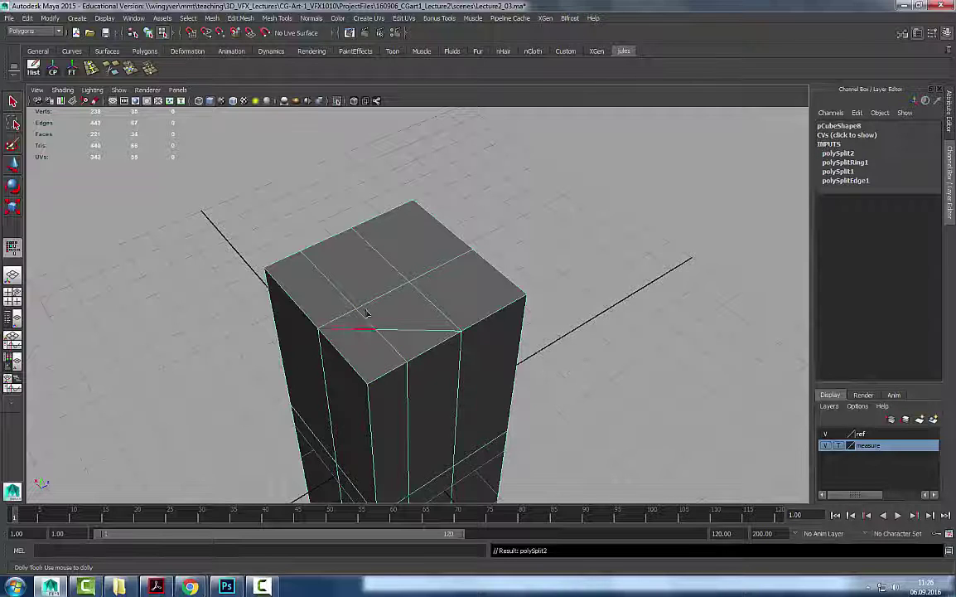
Select the small faces around the diagonal on the top face to examine them, then reselect the whole box.
right_drag(367, 313, 384, 396)
click(413, 348)
click(356, 349)
click(353, 322)
click(400, 311)
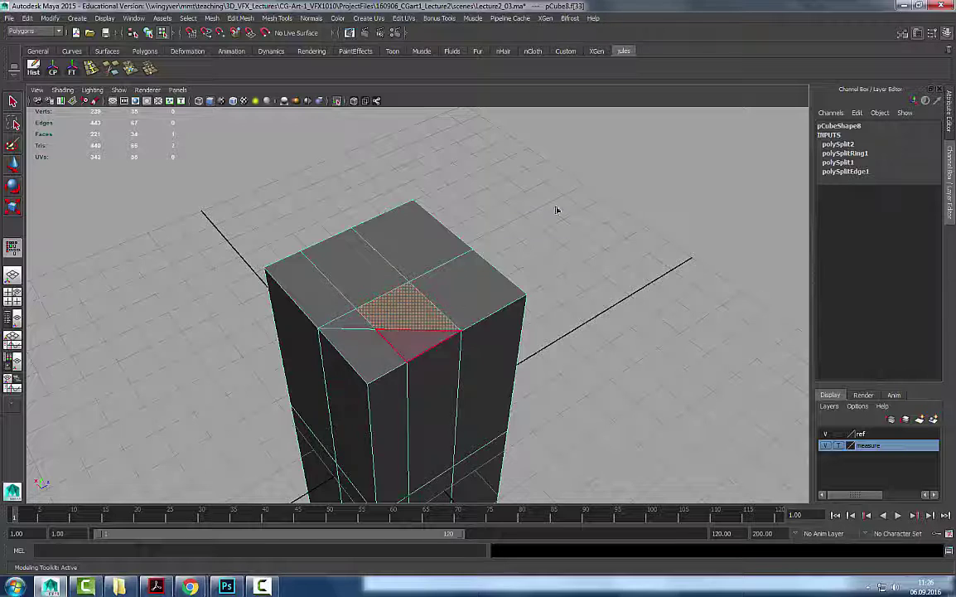
key(F8)
click(495, 342)
scroll(493, 340, down, 8)
scroll(448, 280, up, 8)
alt+middle_drag(450, 279, 448, 266)
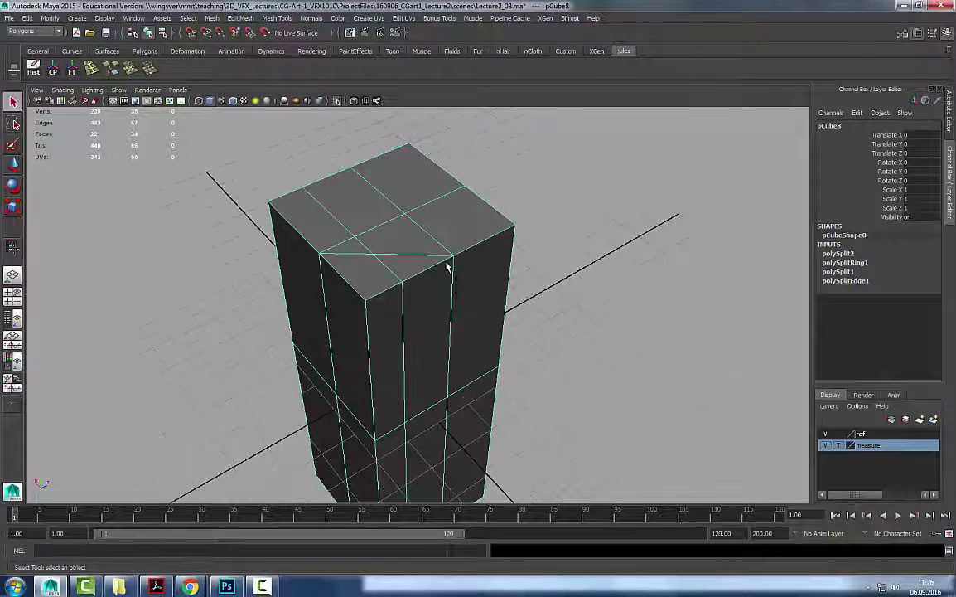
Undo the last cut and the inserted vertical edge loop, then reselect the box as an object.
key(F11)
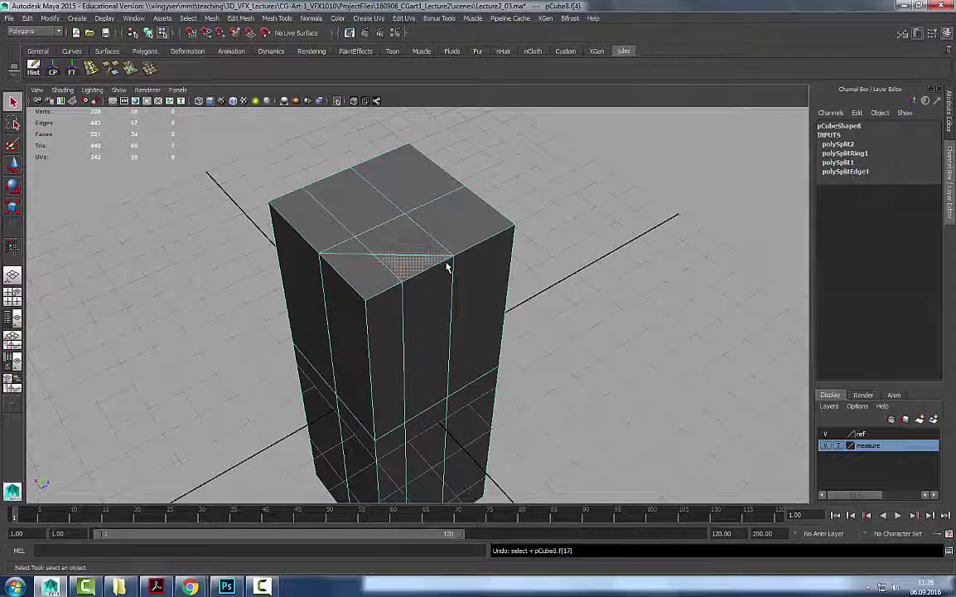
key(ctrl+z)
key(ctrl+z)
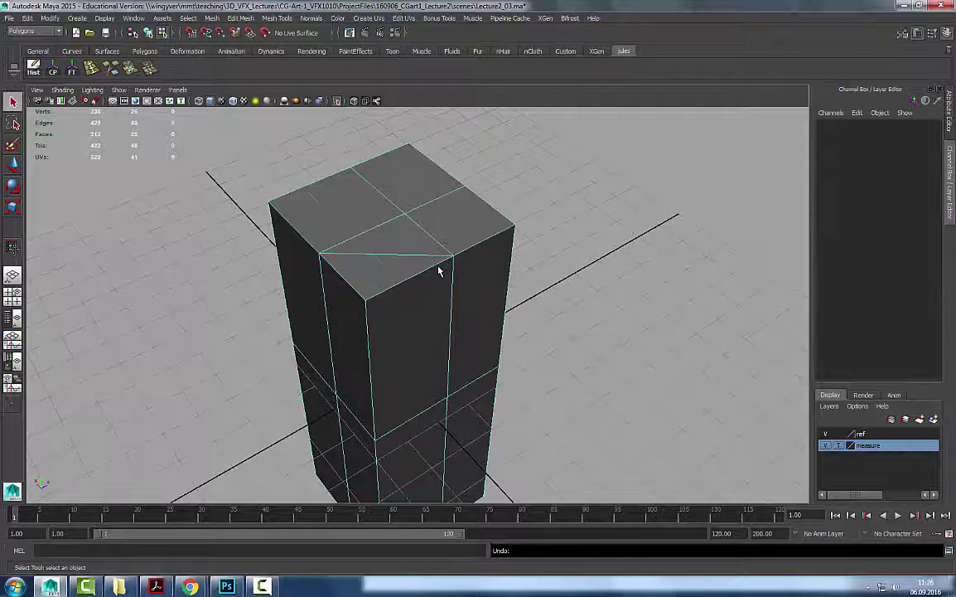
click(542, 175)
click(460, 233)
scroll(490, 205, down, 5)
alt+middle_drag(491, 205, 467, 166)
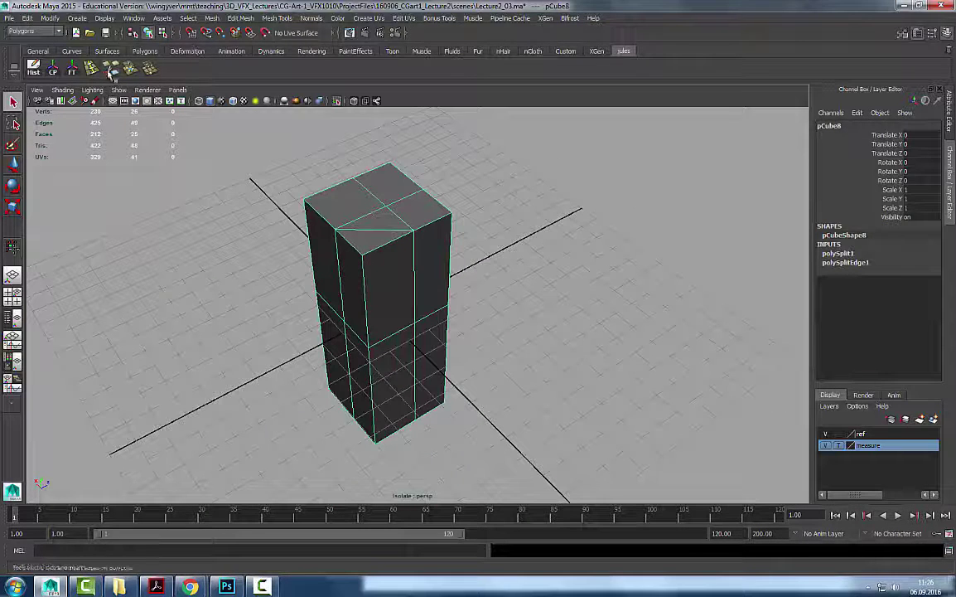
Add the Cut Faces Tool to the custom shelf.
click(247, 18)
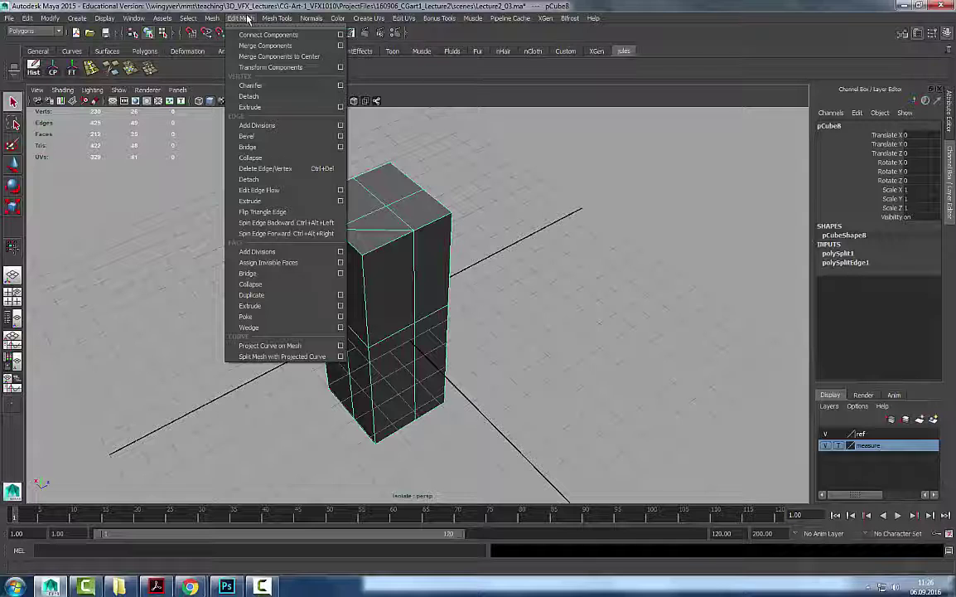
mouse_move(275, 21)
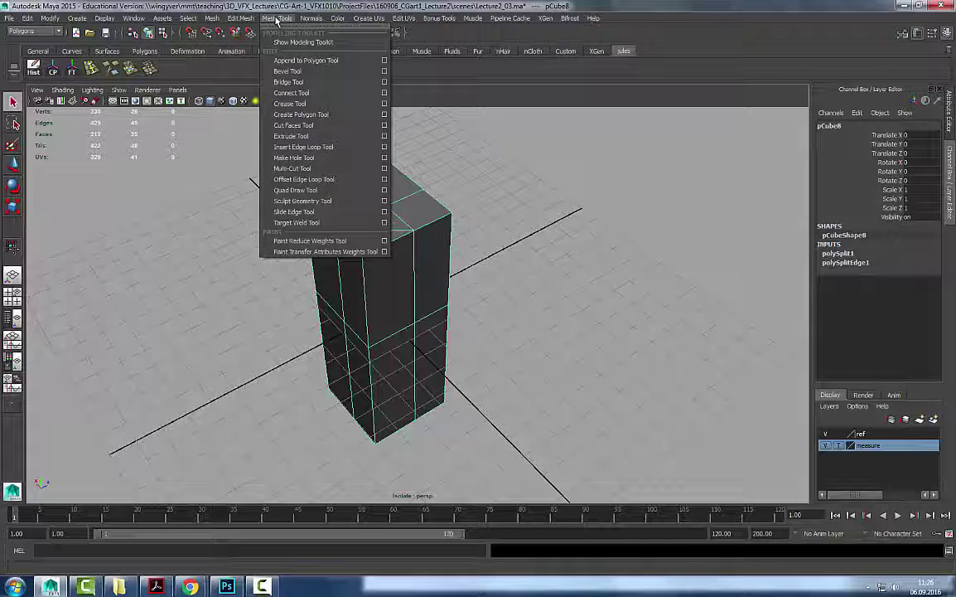
click(311, 126)
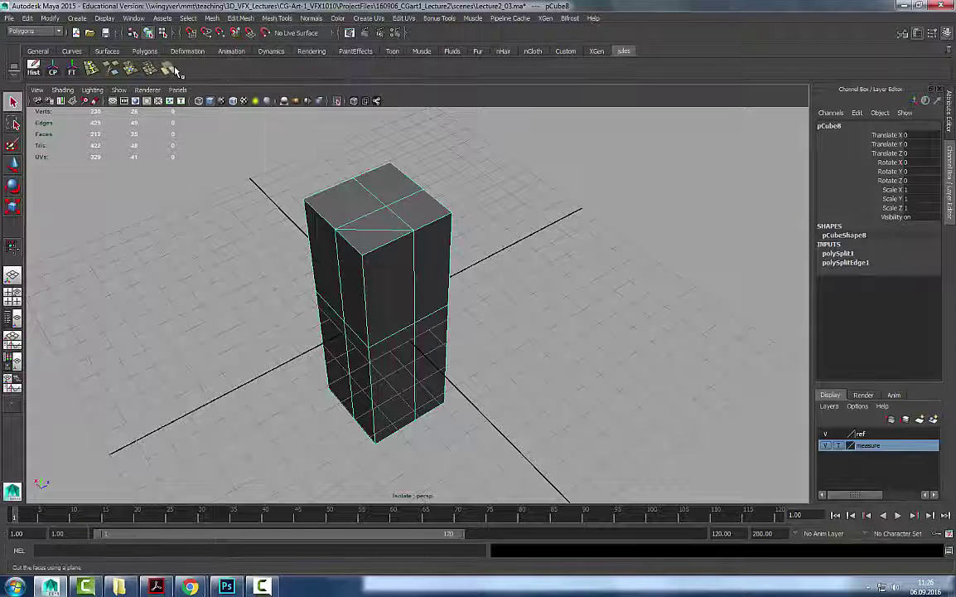
Try a diagonal cut through the box with the Cut Faces Tool in the perspective view and undo it.
drag(395, 254, 454, 329)
alt+drag(638, 341, 420, 273)
key(ctrl+z)
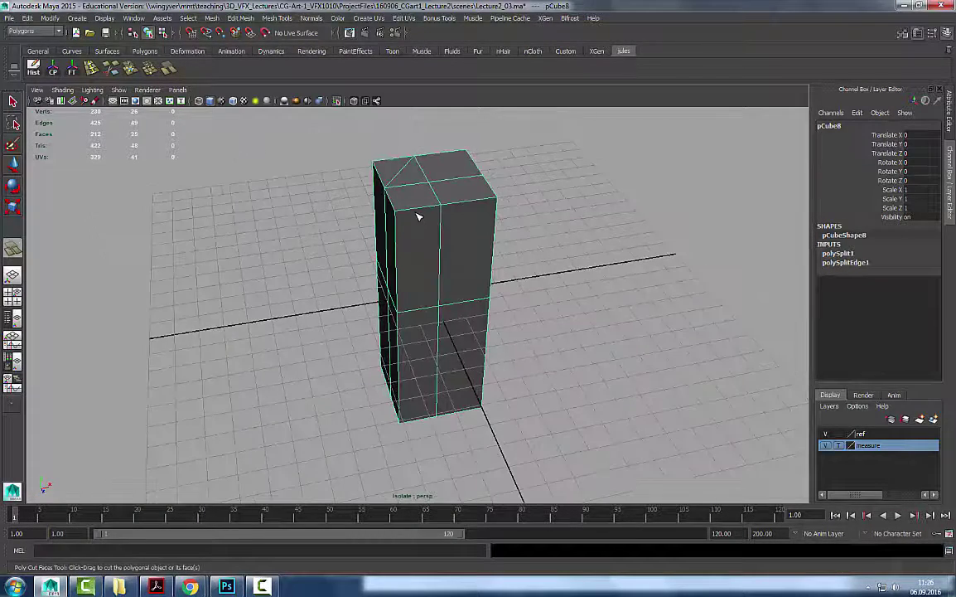
In the top view, cut the box with a straight line parallel to the centre edge through the quarter containing the diagonal.
key(space)
key(space)
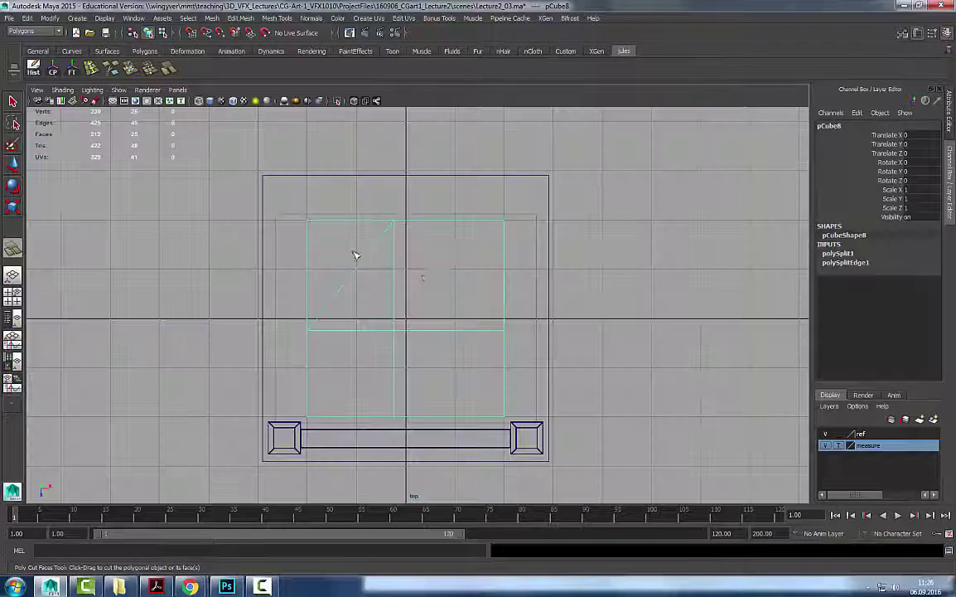
drag(353, 241, 353, 310)
key(space)
key(space)
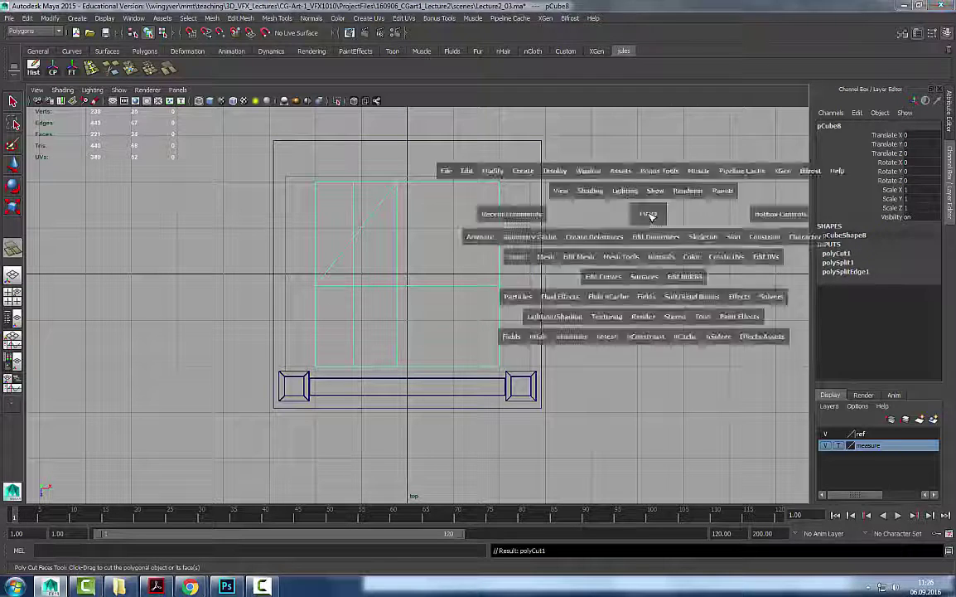
alt+drag(520, 288, 456, 287)
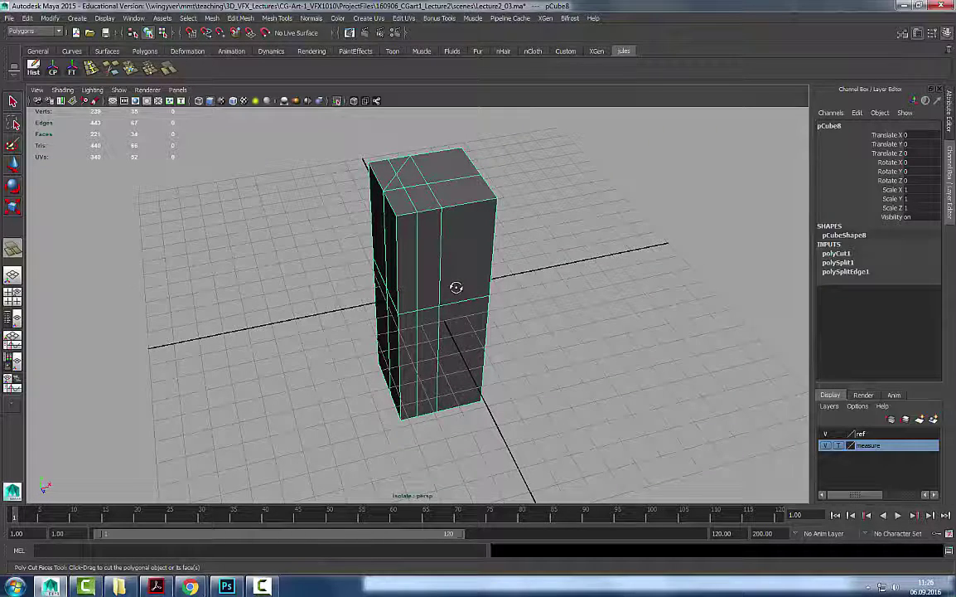
Delete the edge loop made by the straight cut and the diagonal edge on the box's top face.
alt+right_drag(456, 287, 442, 224)
alt+middle_drag(443, 225, 439, 247)
right_drag(439, 247, 444, 178)
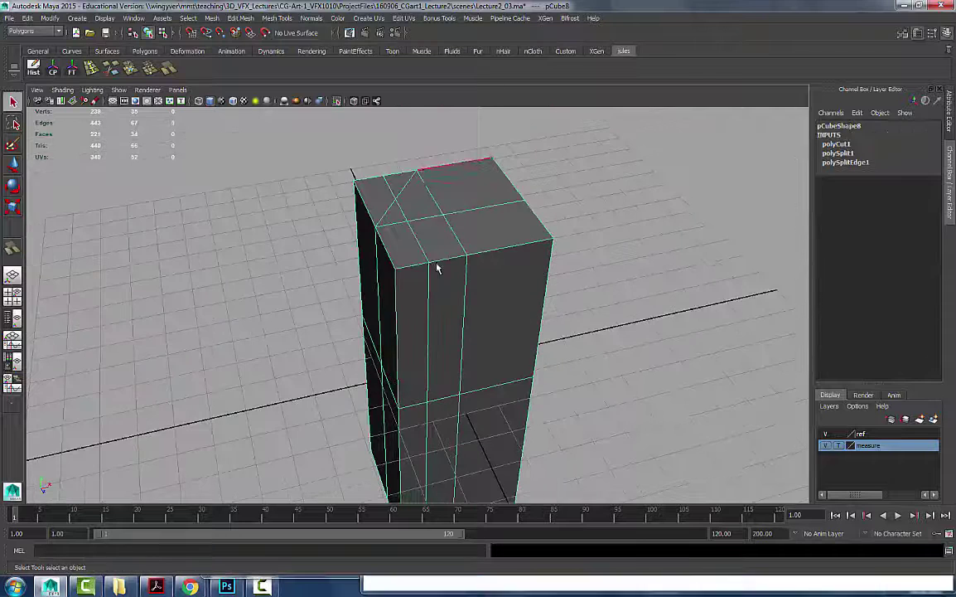
double_click(425, 292)
key(ctrl+Delete)
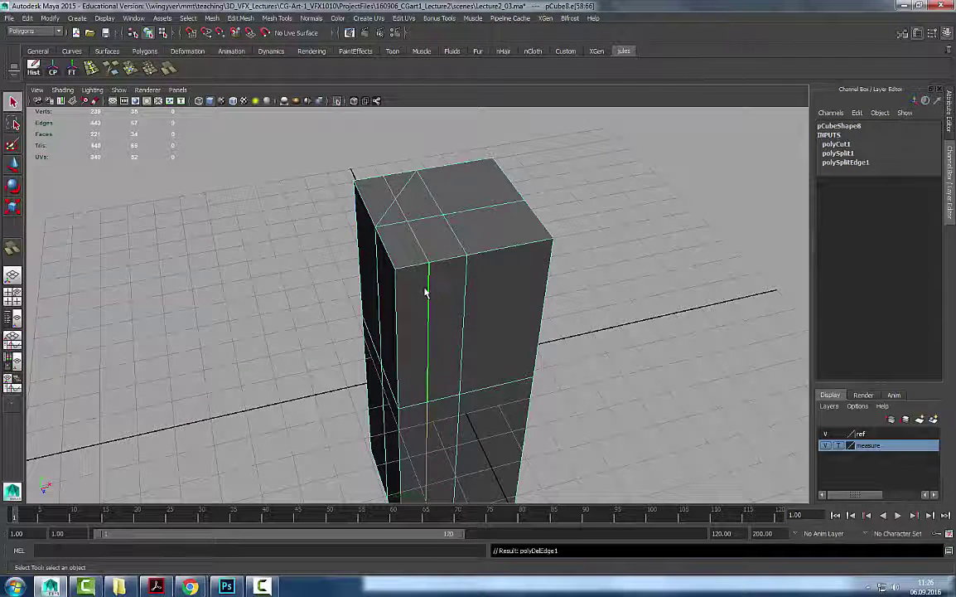
click(388, 215)
key(ctrl+Delete)
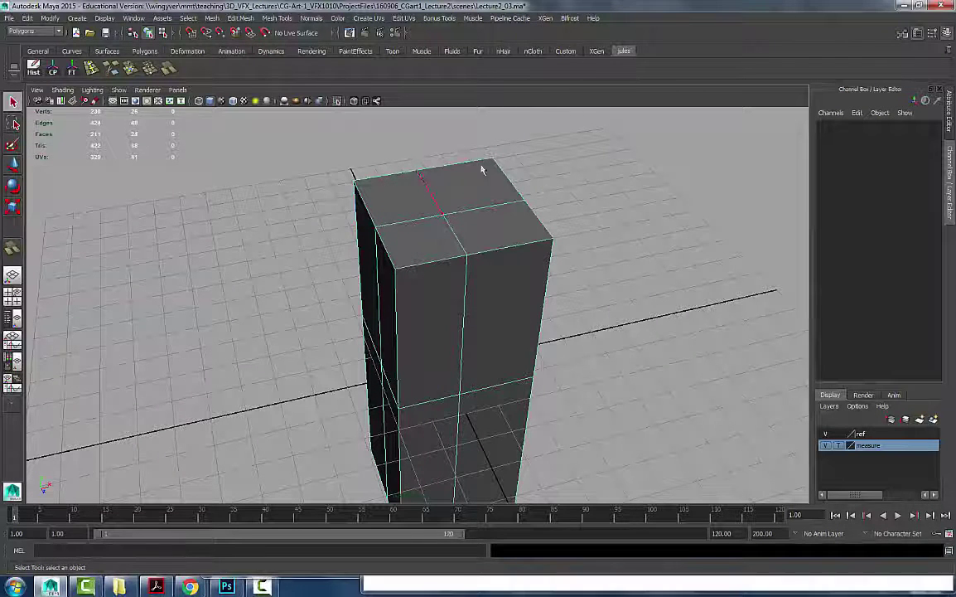
Delete the box's construction history and insert a vertical edge loop between the centre edge and a corner edge.
key(F8)
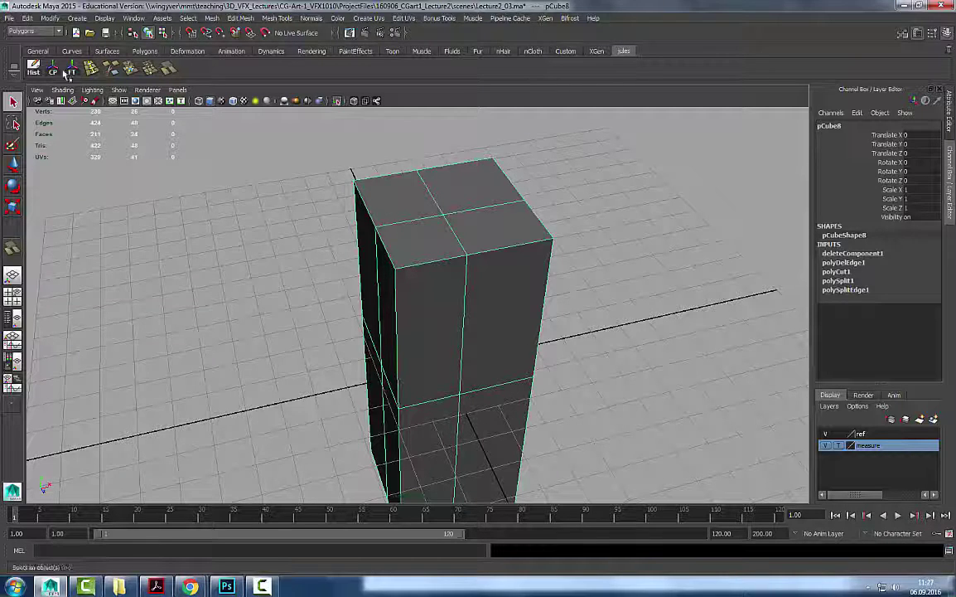
click(34, 69)
click(90, 70)
alt+right_drag(450, 227, 425, 270)
alt+middle_drag(426, 270, 408, 216)
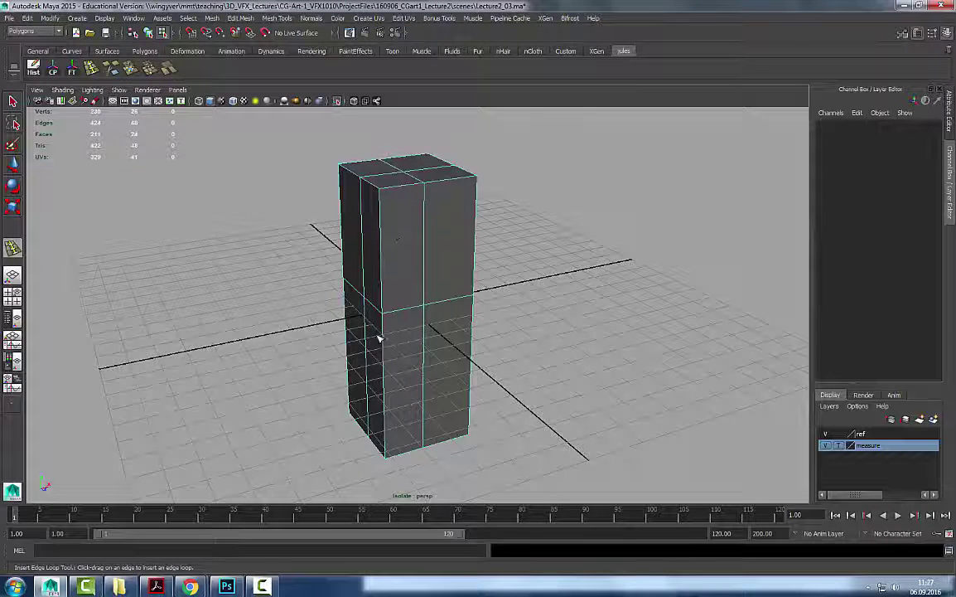
alt+drag(397, 246, 447, 215)
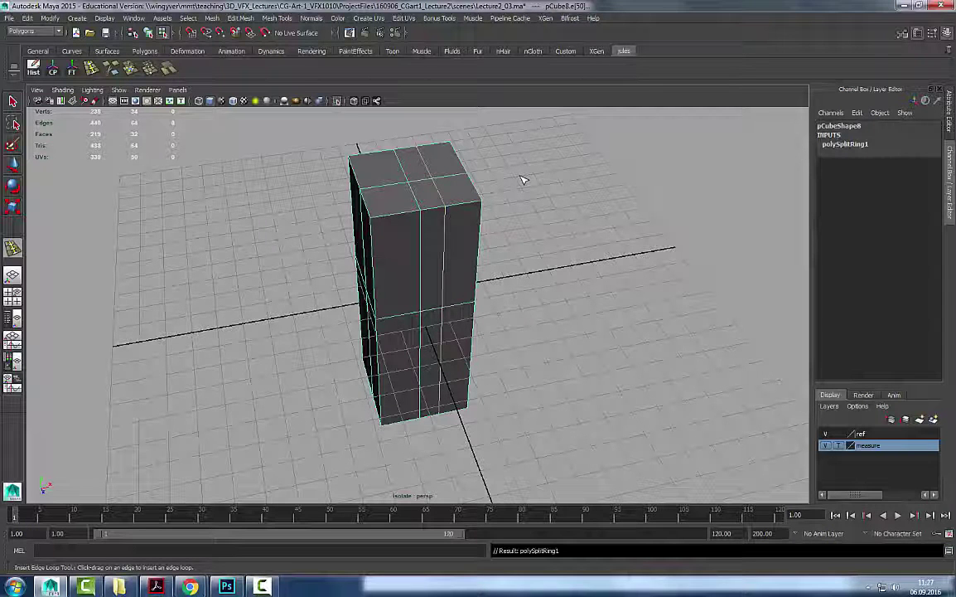
alt+drag(561, 160, 533, 154)
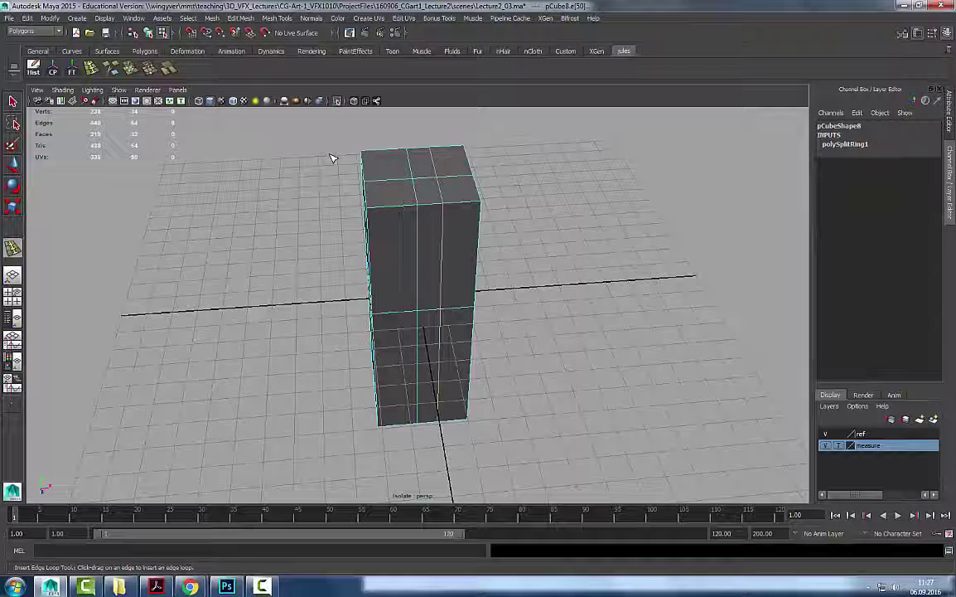
Select the whole box in object mode and add the face Extrude command to the custom shelf.
key(q)
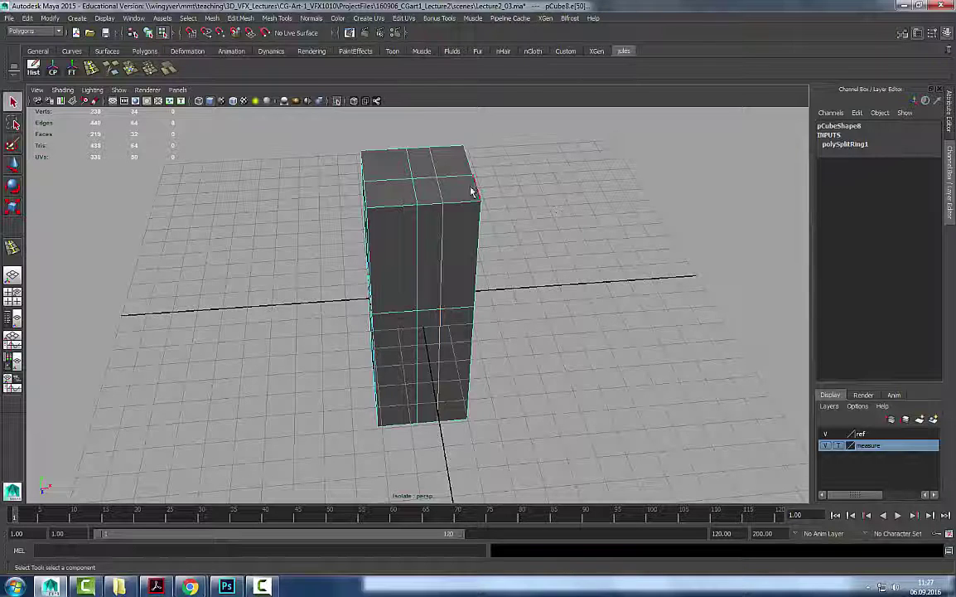
click(483, 183)
click(438, 182)
alt+drag(438, 182, 369, 207)
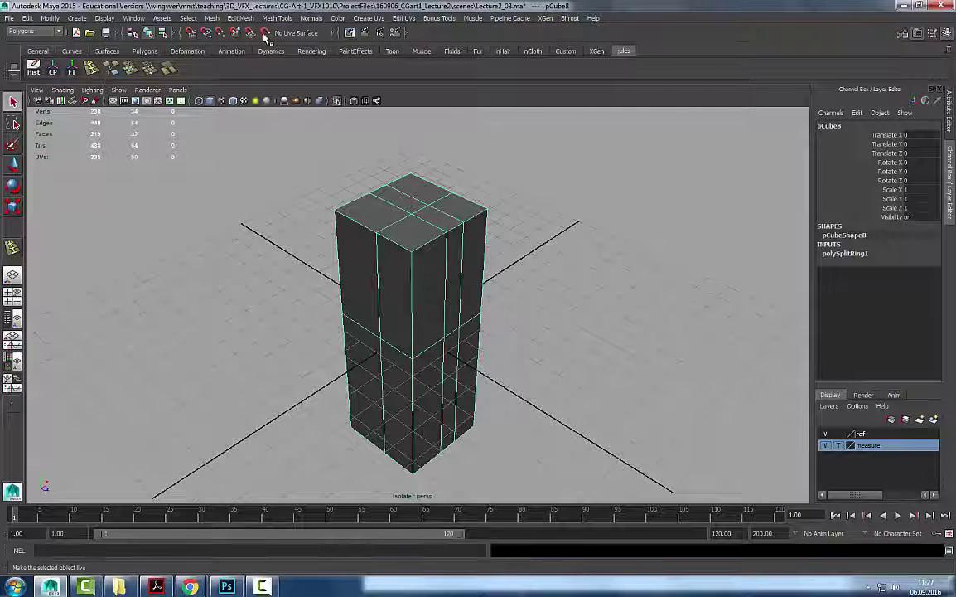
click(241, 18)
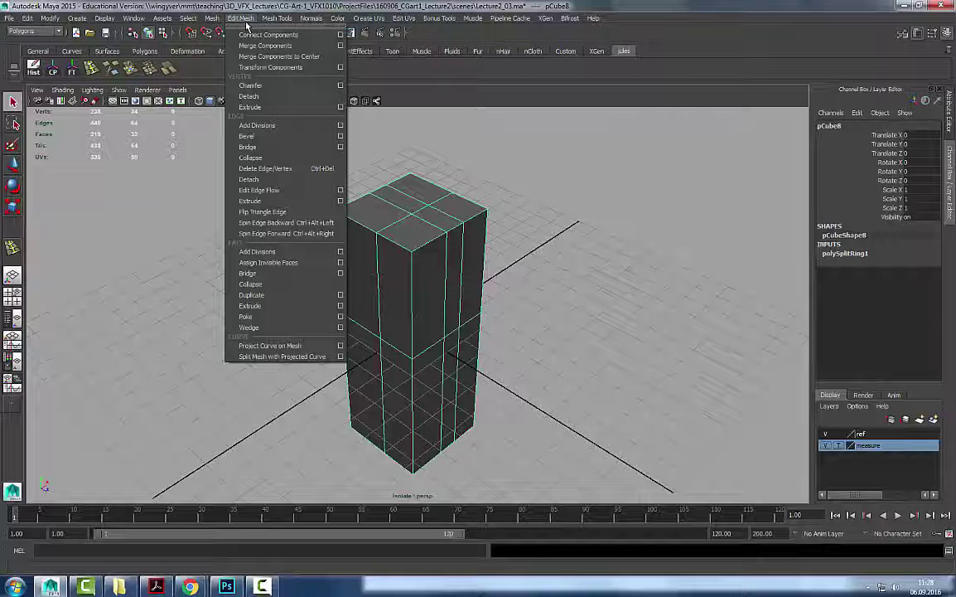
mouse_move(277, 20)
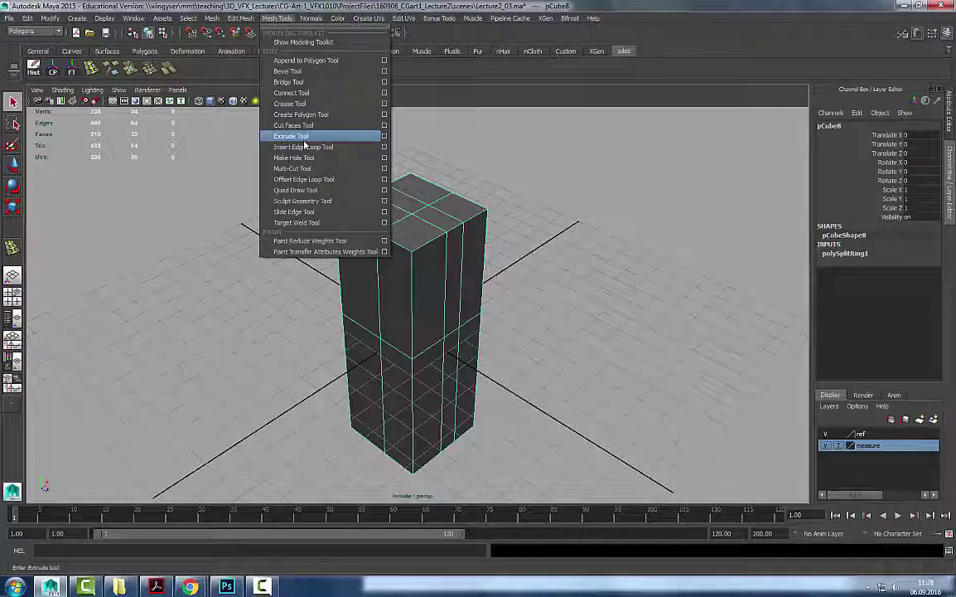
mouse_move(241, 20)
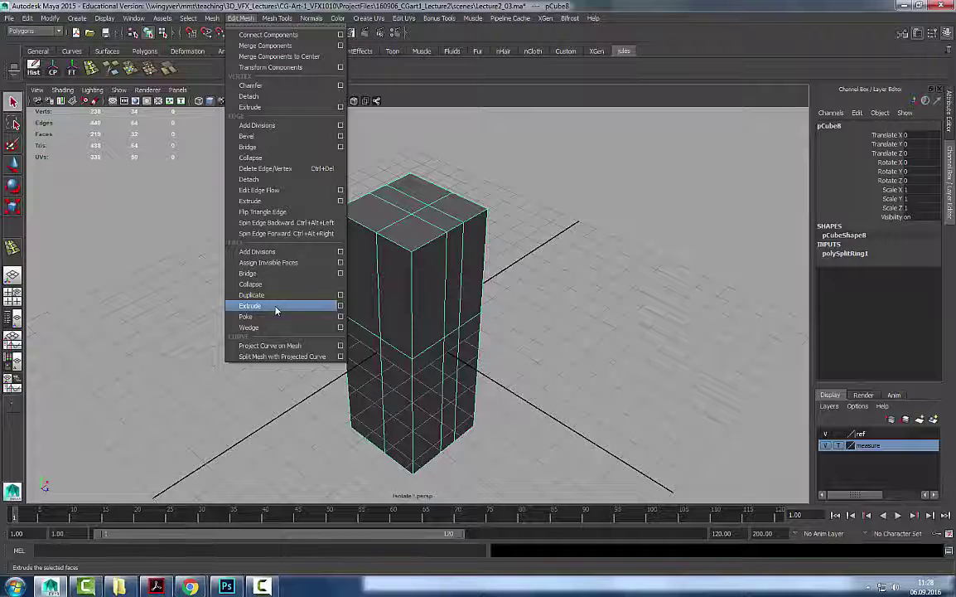
click(208, 77)
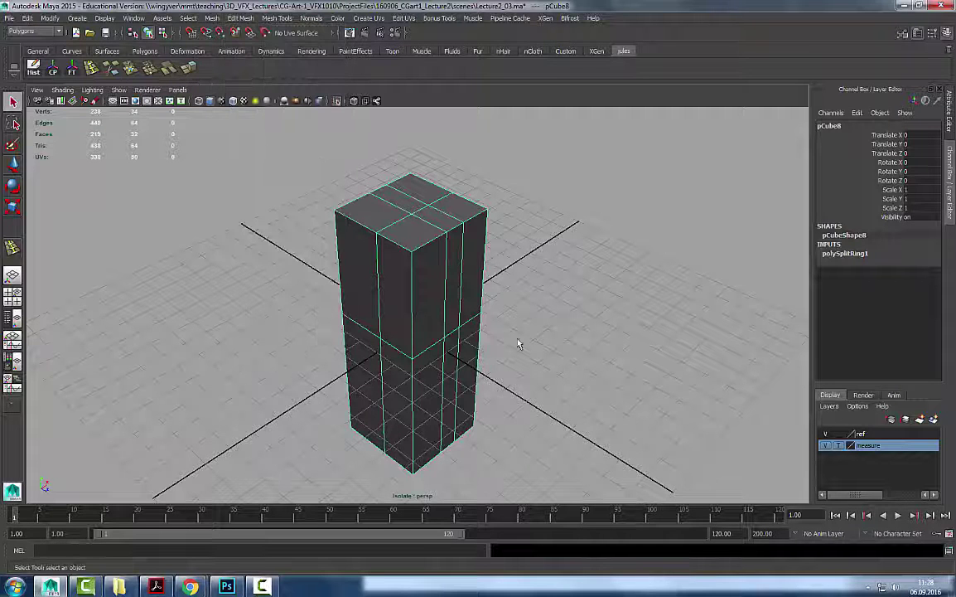
Extrude the large corner face beside the centre edges on the box's top upward by about 32.1.
alt+middle_drag(440, 229, 448, 281)
right_drag(449, 281, 471, 301)
alt+right_drag(265, 269, 338, 245)
click(369, 247)
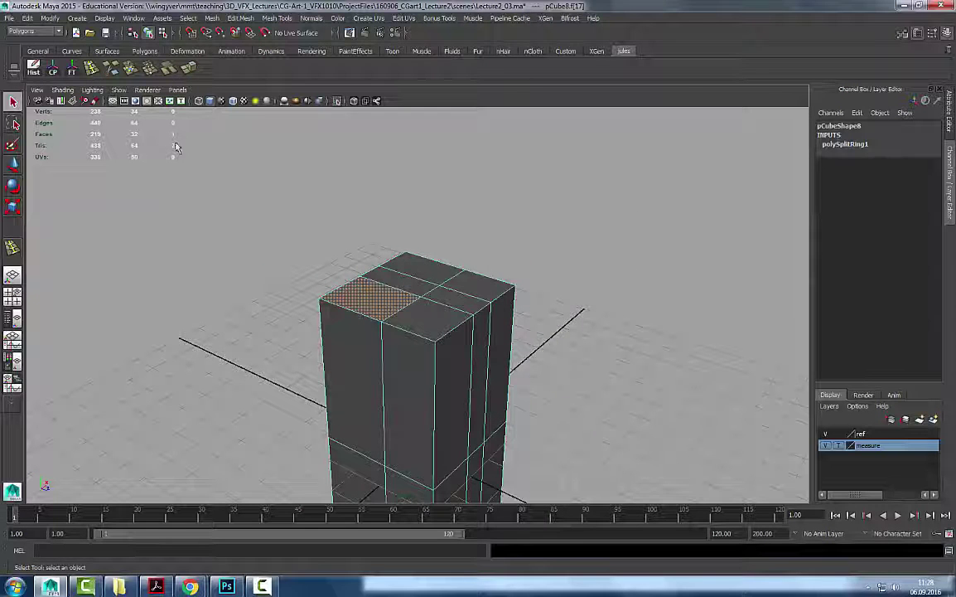
click(189, 68)
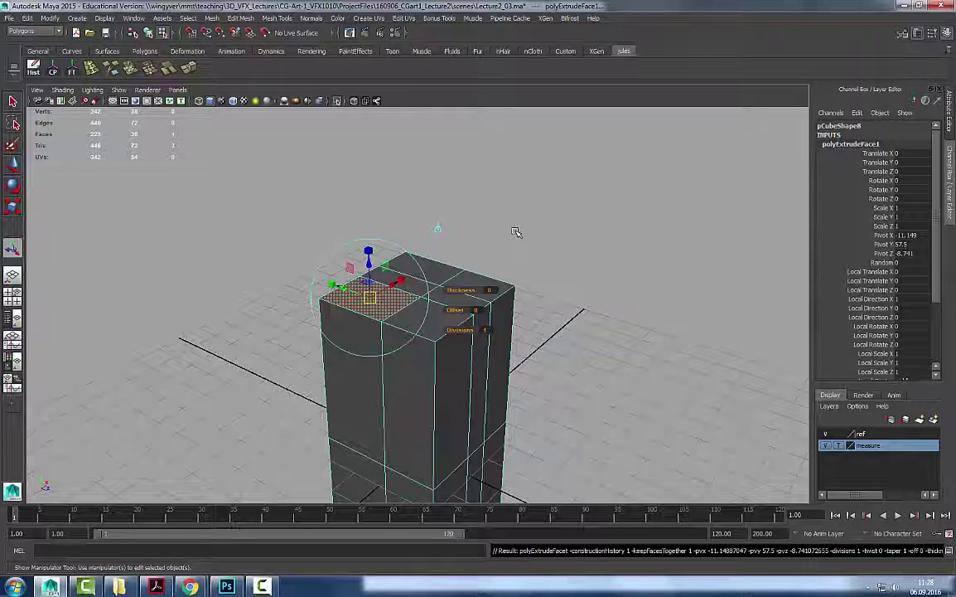
drag(369, 257, 370, 151)
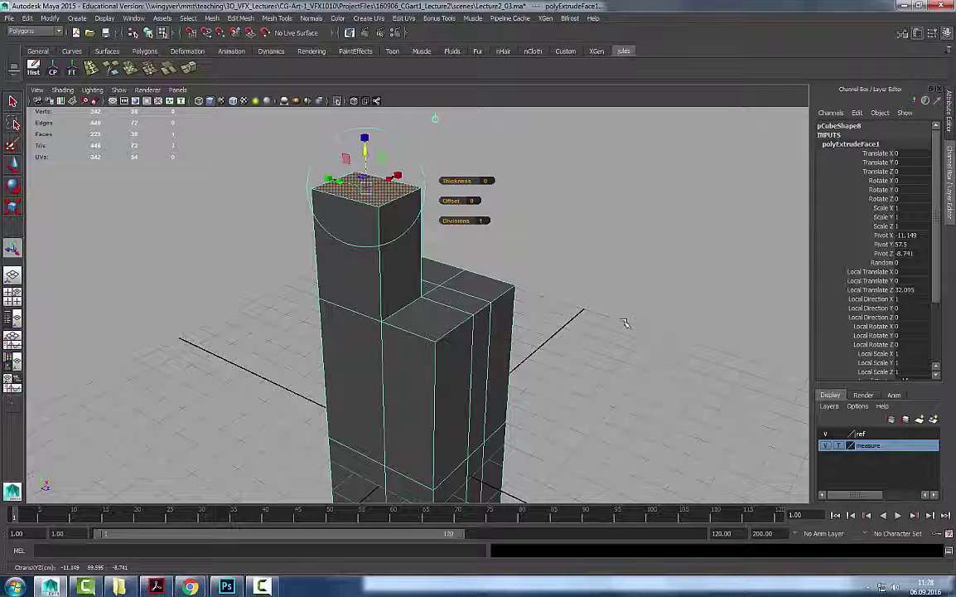
Extrude the upper side face next to the near corner edge outward by about 44.9, then return to object mode.
click(466, 348)
alt+middle_drag(535, 358, 473, 273)
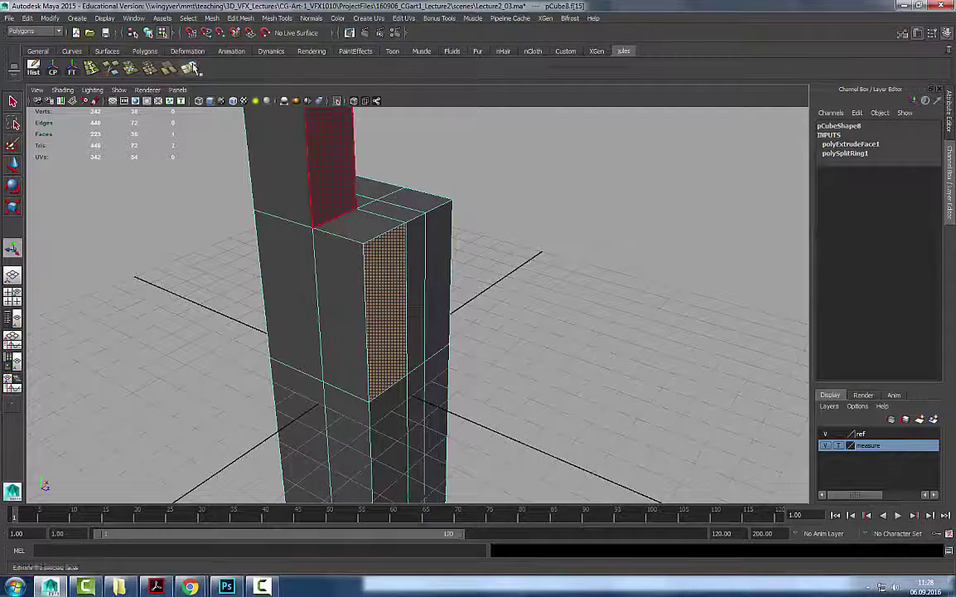
click(190, 69)
drag(421, 328, 561, 396)
scroll(556, 304, down, 5)
alt+drag(555, 303, 584, 249)
key(q)
right_drag(382, 264, 455, 179)
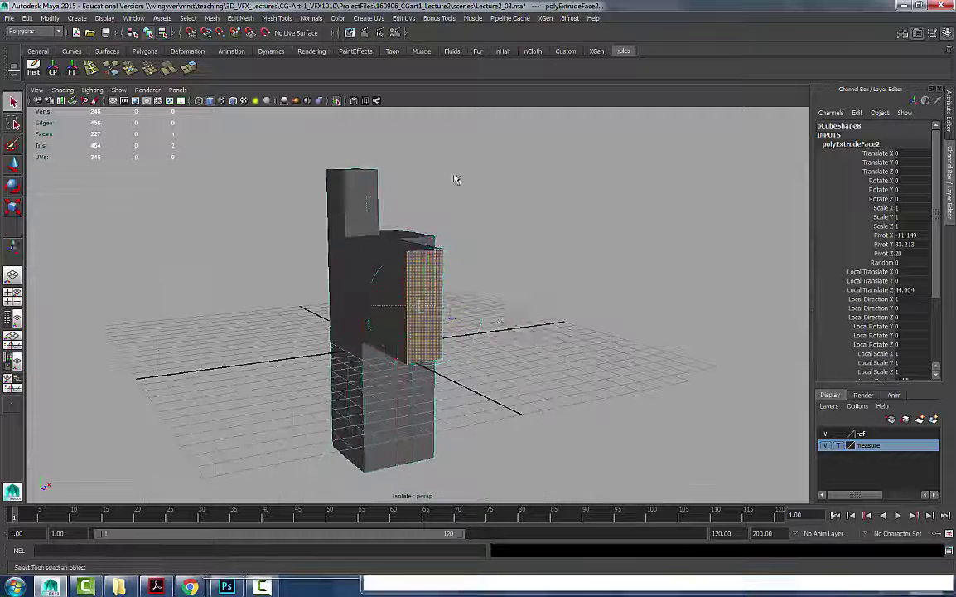
right_drag(407, 284, 587, 143)
right_drag(384, 271, 518, 226)
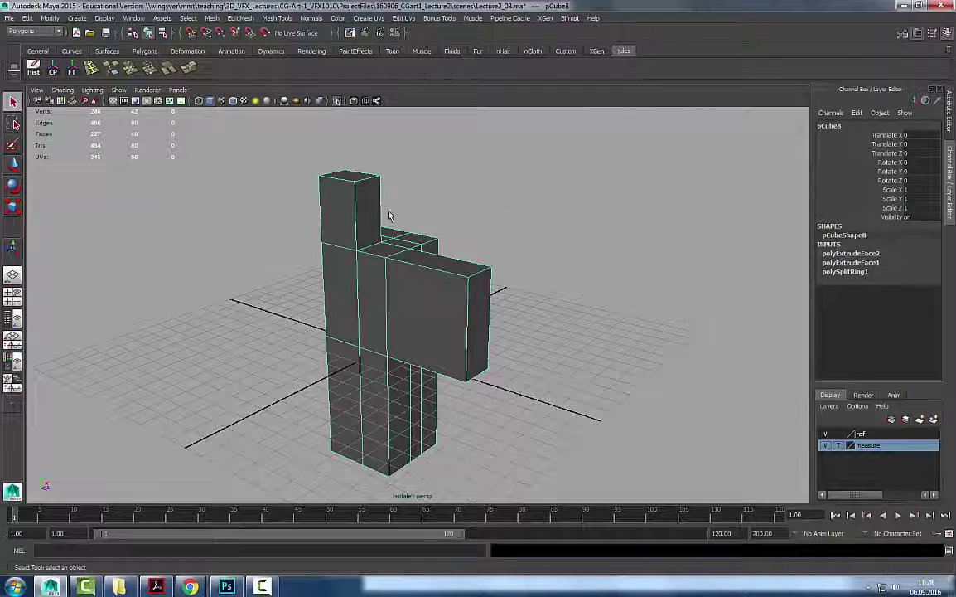
Preview the box smoothed and return it to its normal unsmoothed display.
key(3)
mouse_move(475, 218)
alt+mouse_down()
mouse_move(469, 265)
mouse_move(589, 248)
mouse_move(480, 219)
mouse_move(572, 247)
mouse_move(479, 254)
mouse_move(452, 280)
mouse_move(301, 277)
mouse_move(363, 284)
mouse_move(451, 250)
mouse_move(364, 244)
mouse_move(527, 241)
mouse_move(454, 241)
mouse_move(359, 266)
mouse_move(459, 234)
mouse_move(385, 277)
mouse_move(367, 252)
mouse_move(493, 337)
mouse_move(508, 289)
mouse_move(483, 215)
alt+mouse_up()
key(1)
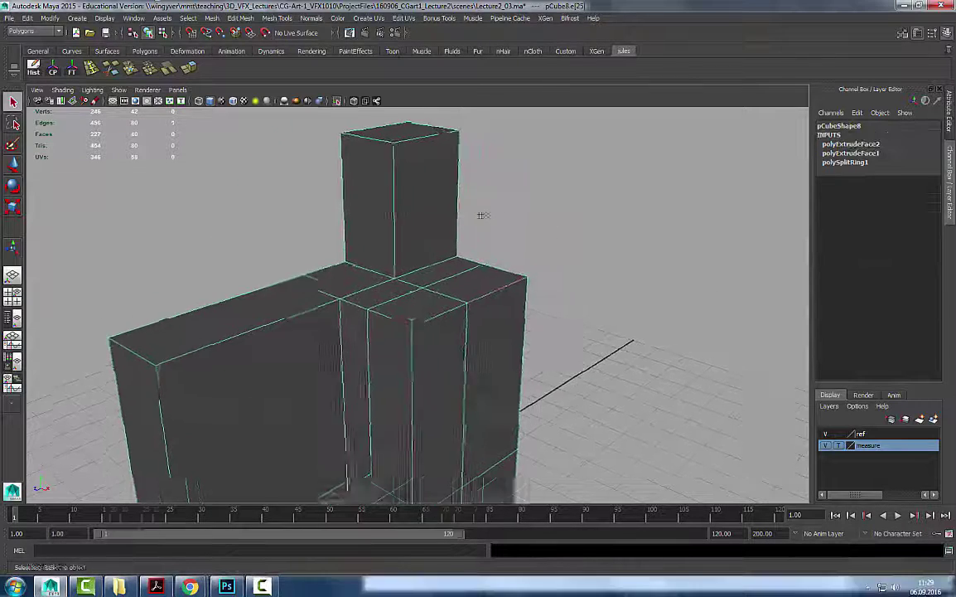
Extrude a single outer edge of the box's top outward and upward as a trial.
alt+middle_drag(483, 215, 431, 204)
click(188, 68)
alt+drag(486, 301, 557, 330)
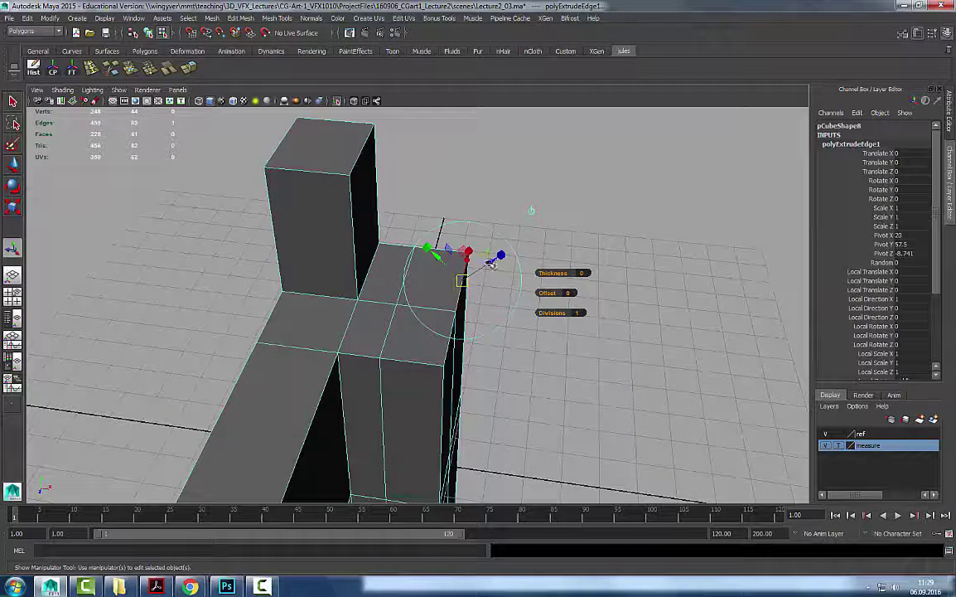
drag(491, 263, 594, 196)
key(q)
Try extruding a corner vertex on top of the raised block.
key(F9)
alt+drag(504, 310, 406, 137)
alt+middle_drag(406, 138, 405, 216)
drag(423, 163, 388, 220)
alt+drag(445, 205, 504, 233)
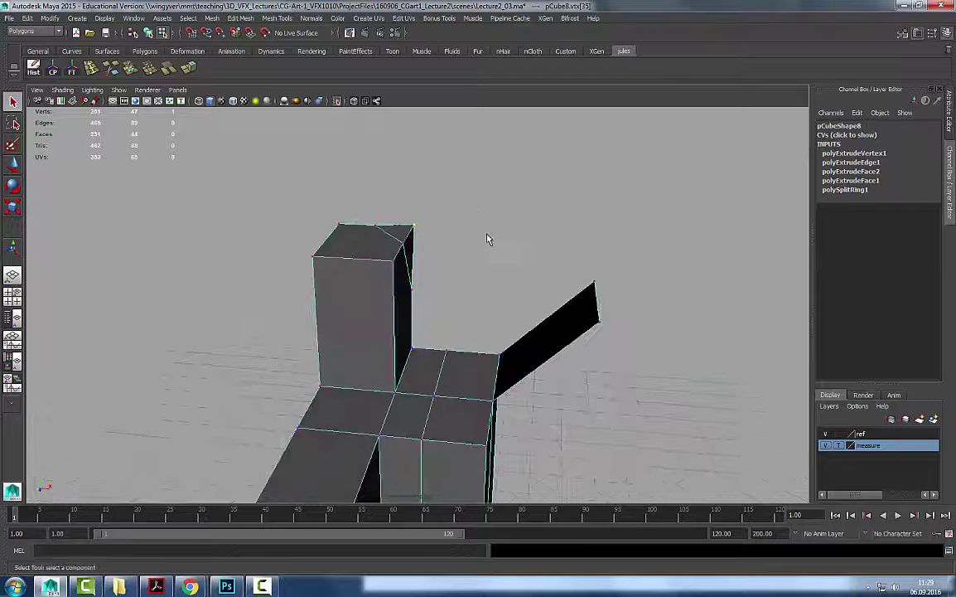
Undo the vertex and edge extrusions and restore the whole-box selection in object mode.
key(ctrl+z)
key(ctrl+z)
key(ctrl+z)
key(ctrl+z)
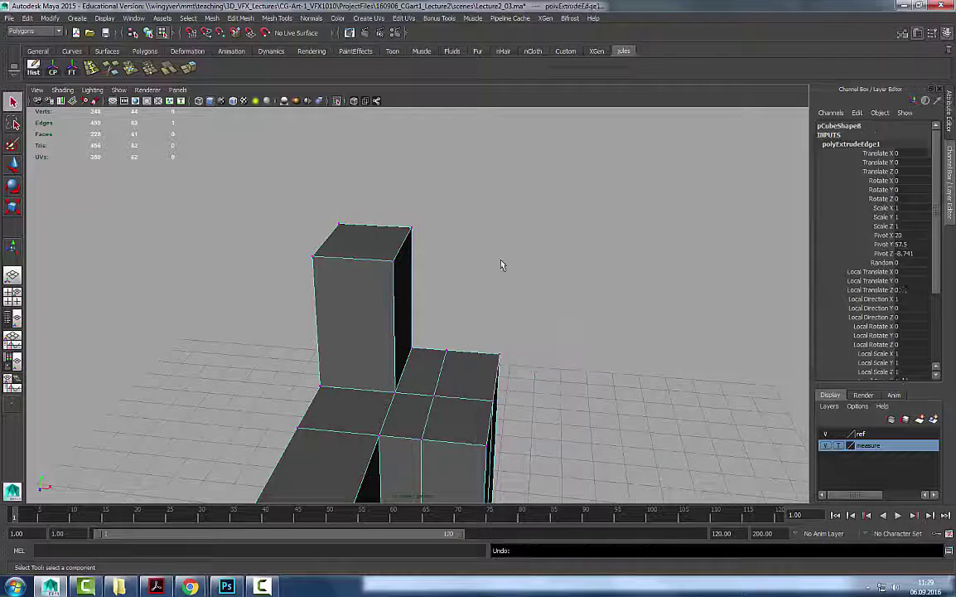
key(ctrl+z)
key(ctrl+z)
key(ctrl+z)
key(ctrl+z)
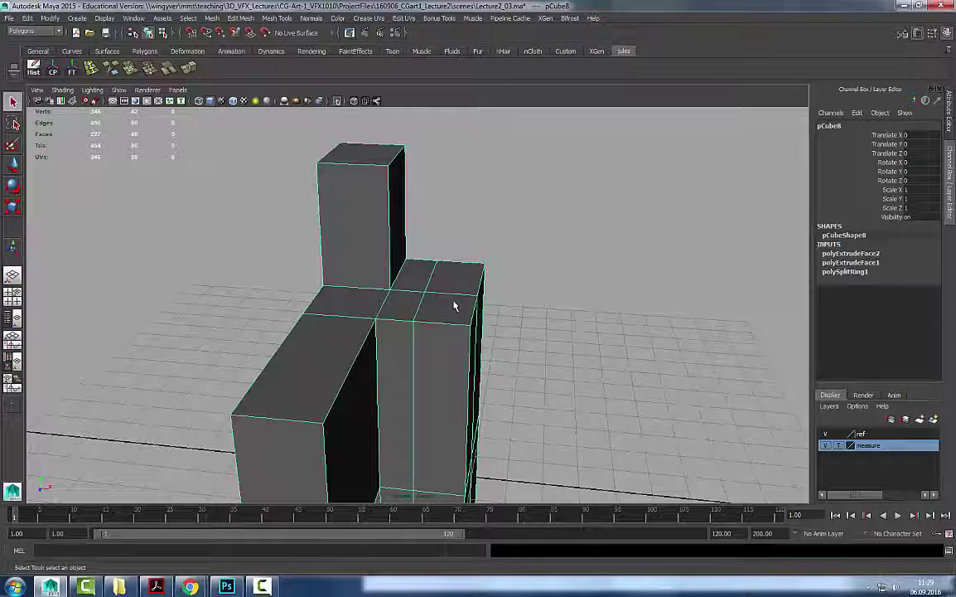
Extrude the lower corner-side face on the box's lower half without pulling it outward.
alt+drag(470, 296, 372, 264)
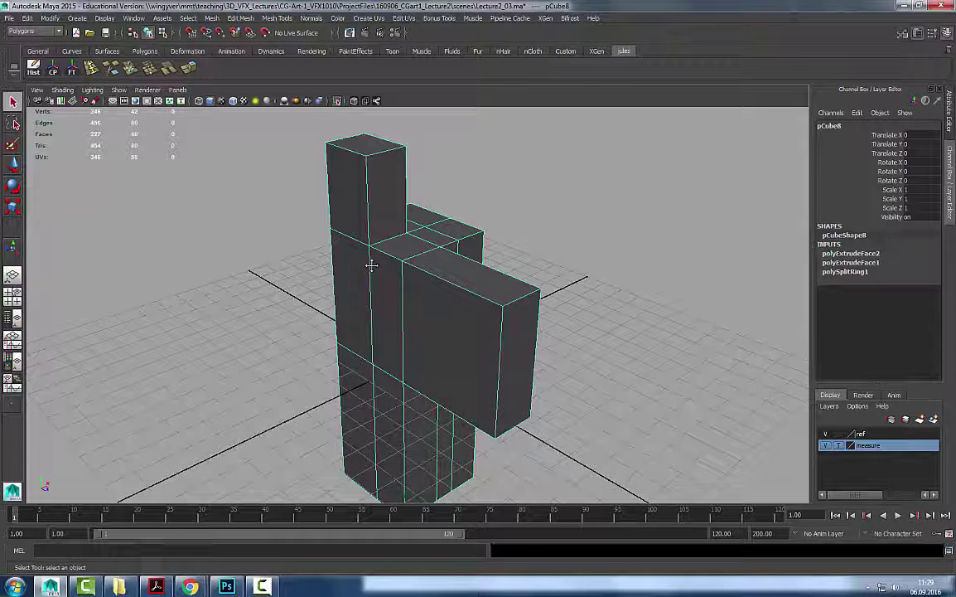
alt+drag(485, 242, 441, 330)
alt+right_drag(441, 331, 480, 309)
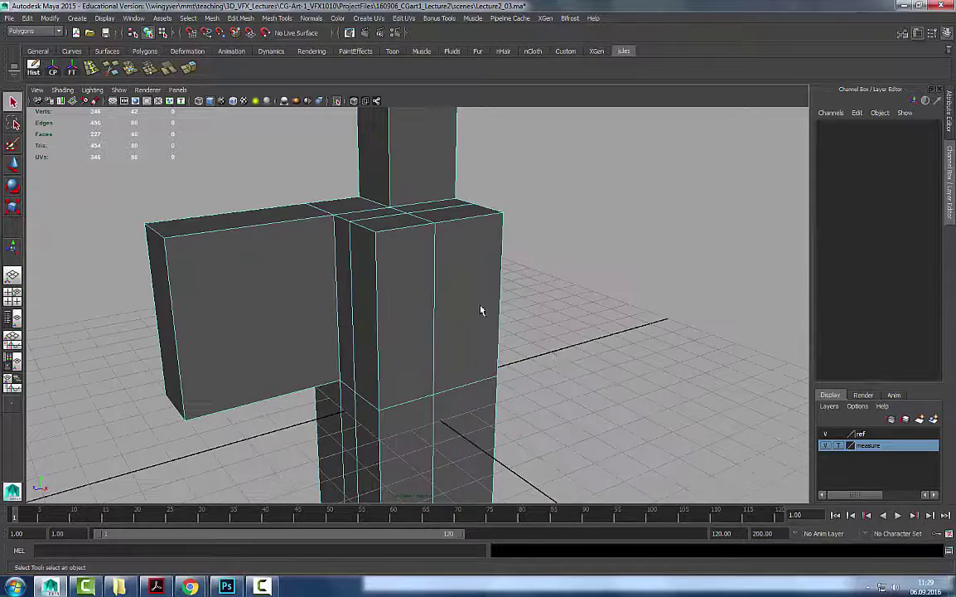
alt+right_drag(564, 377, 464, 397)
alt+middle_drag(464, 397, 450, 322)
click(447, 333)
alt+middle_drag(646, 336, 560, 286)
alt+drag(560, 286, 580, 279)
alt+right_drag(580, 278, 373, 282)
alt+middle_drag(373, 282, 416, 270)
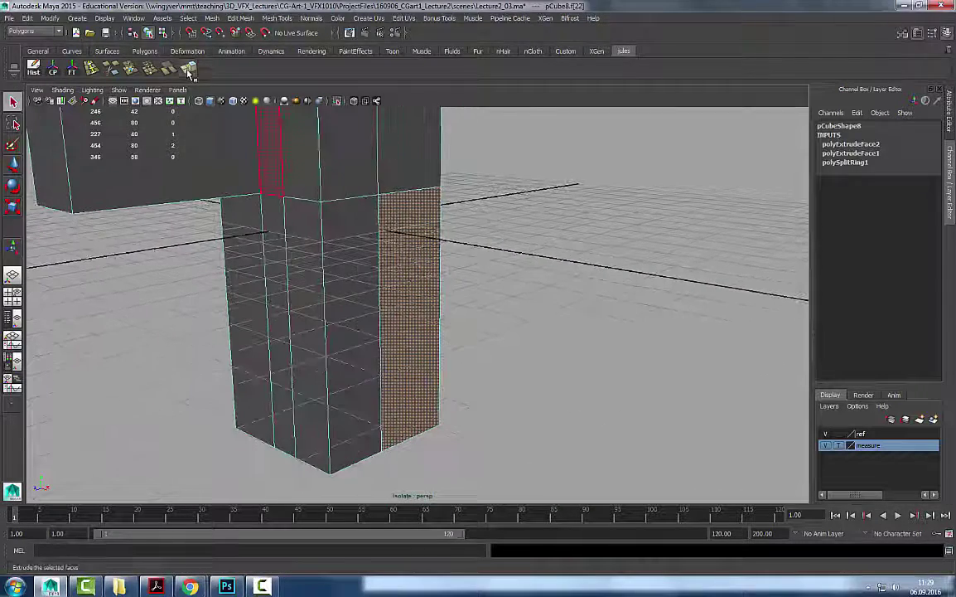
click(190, 69)
alt+drag(627, 267, 561, 310)
click(583, 214)
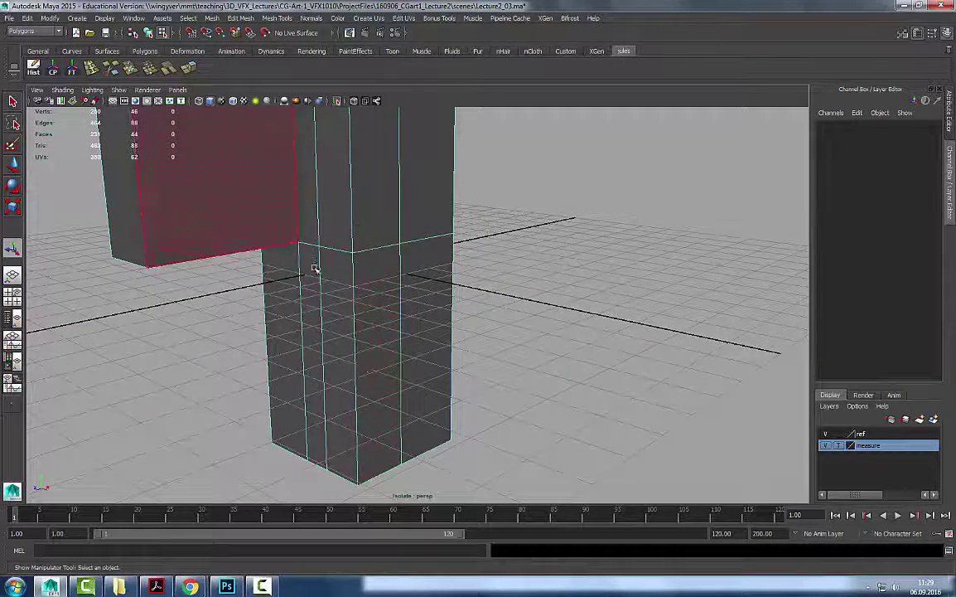
Reselect the same lower side face, extrude it again in place and return to object mode.
key(F8)
alt+right_drag(607, 313, 374, 341)
alt+right_drag(546, 344, 729, 331)
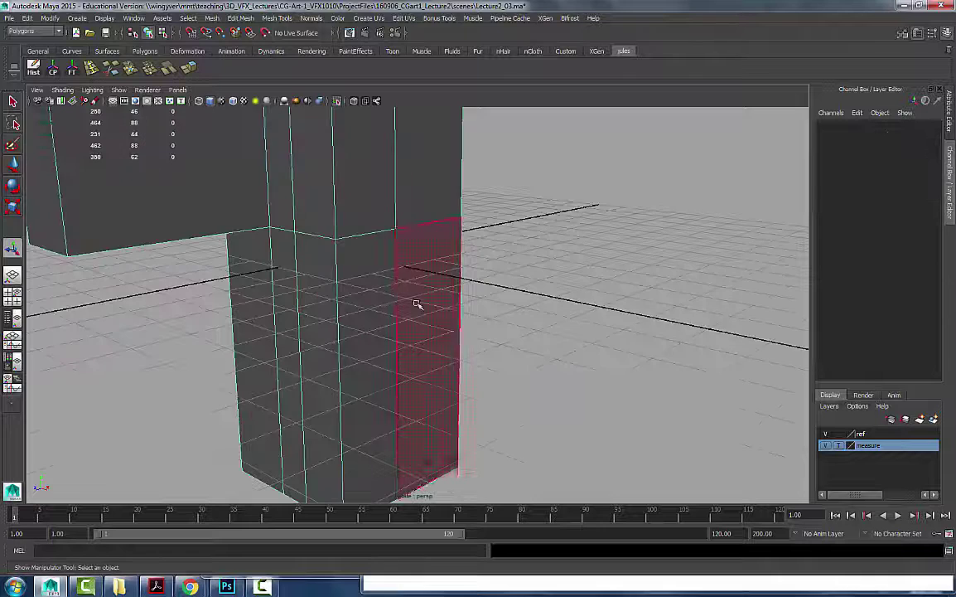
click(419, 305)
click(190, 71)
key(q)
key(F8)
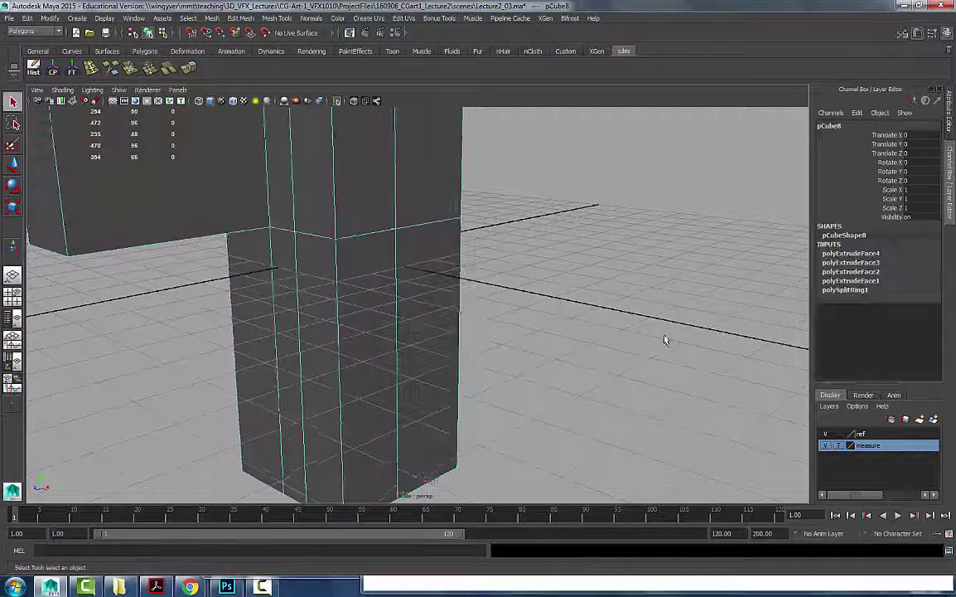
Examine the box's lower half with the twice-extruded face in wireframe display.
alt+right_drag(664, 342, 431, 271)
click(465, 310)
click(352, 256)
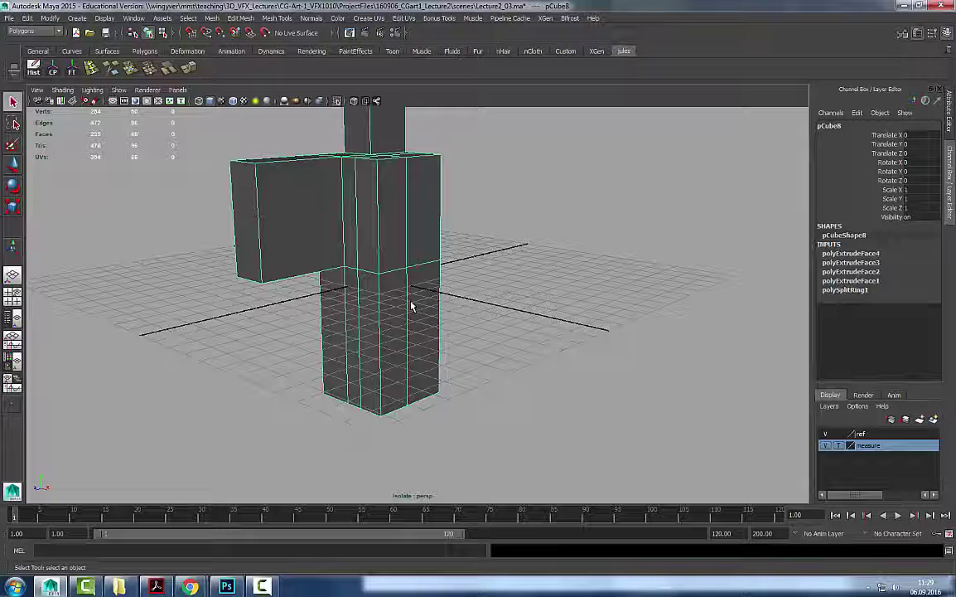
alt+drag(412, 306, 476, 363)
key(4)
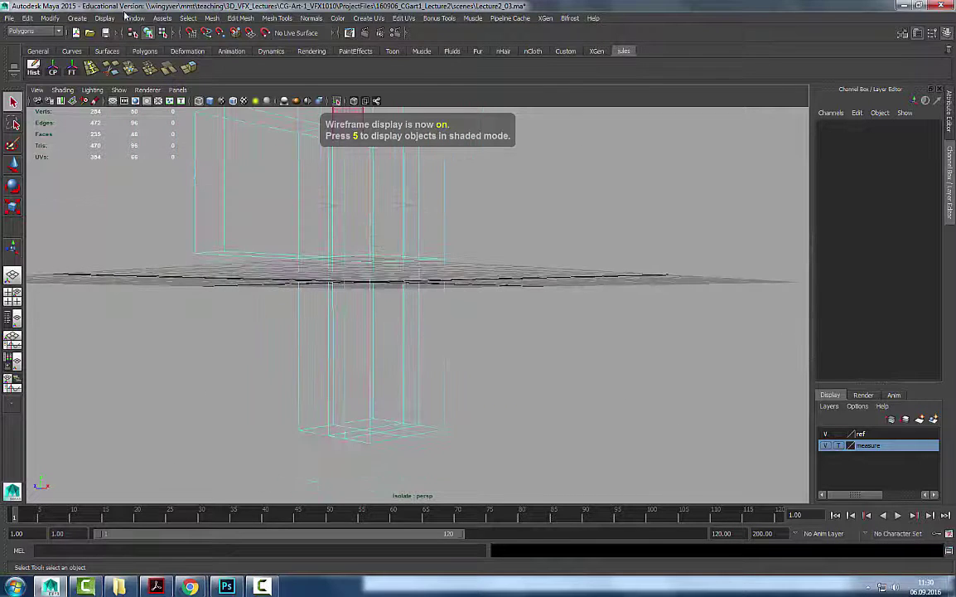
In the Selection preferences, set polygon faces to be selected by their centre and save the preferences.
click(133, 17)
mouse_move(199, 78)
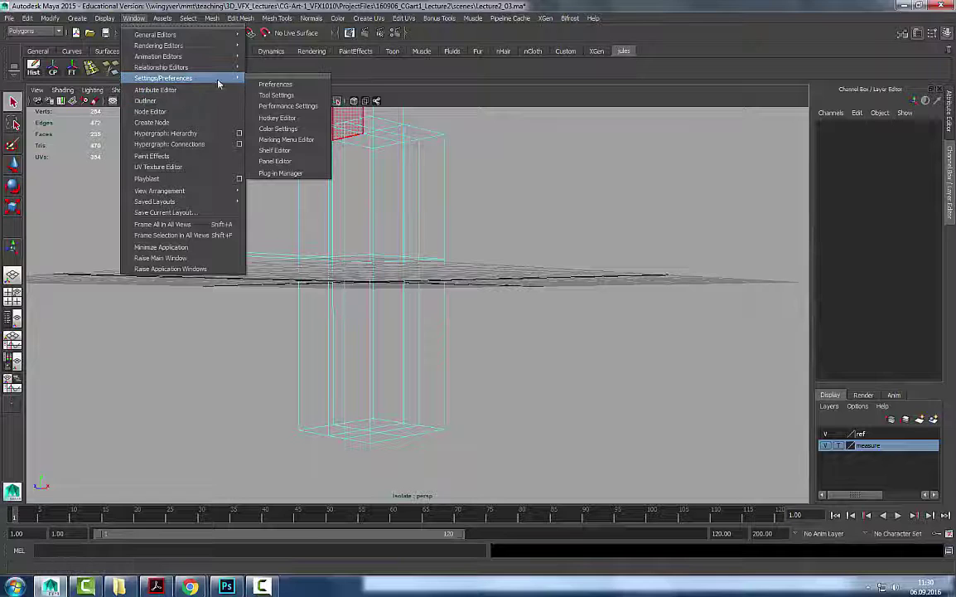
click(282, 85)
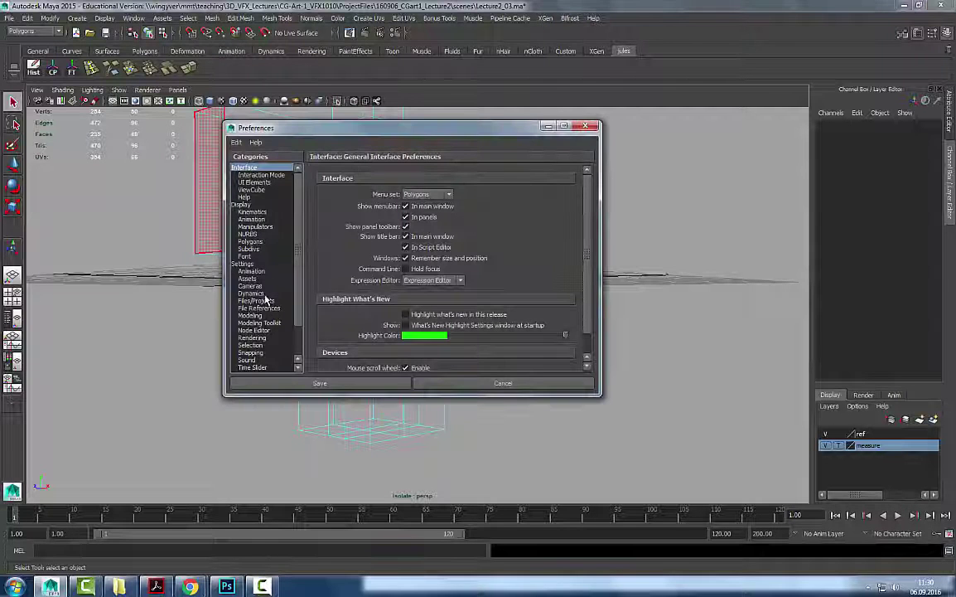
scroll(266, 284, down, 1)
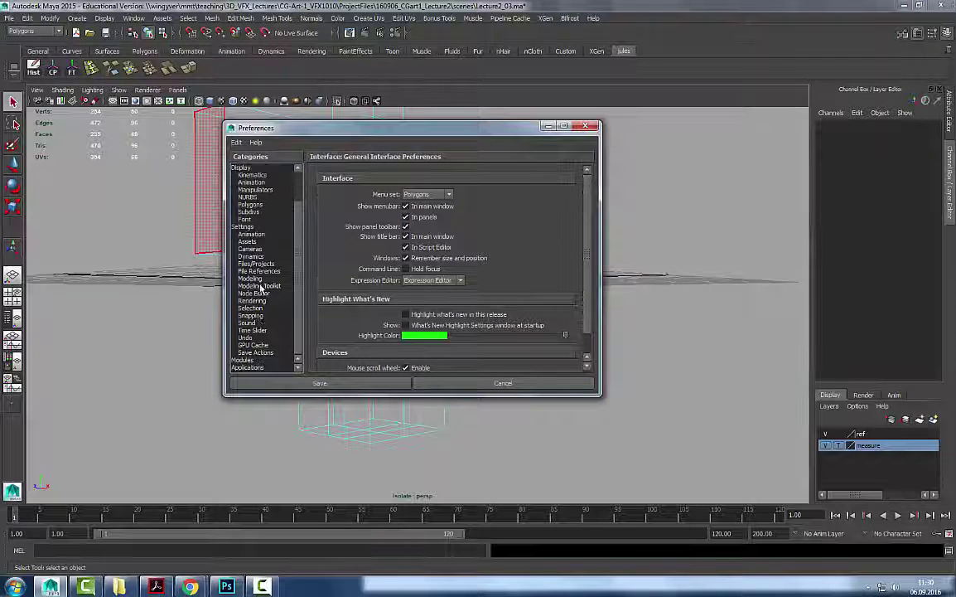
click(250, 307)
click(405, 344)
click(319, 383)
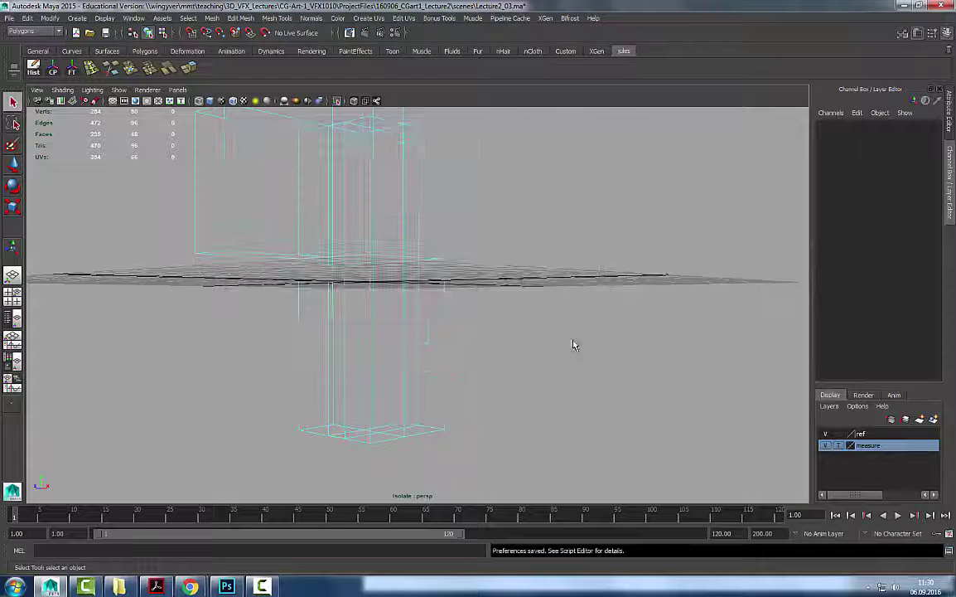
Examine the face centre dots around the box's lower half and underside in shaded display.
scroll(414, 298, up, 5)
right_click(395, 313)
alt+drag(566, 352, 552, 373)
key(5)
alt+drag(549, 359, 407, 303)
alt+middle_drag(407, 303, 395, 224)
alt+drag(395, 224, 332, 290)
mouse_move(331, 290)
alt+middle_down()
mouse_move(383, 298)
mouse_move(356, 296)
alt+middle_up()
alt+drag(361, 286, 656, 250)
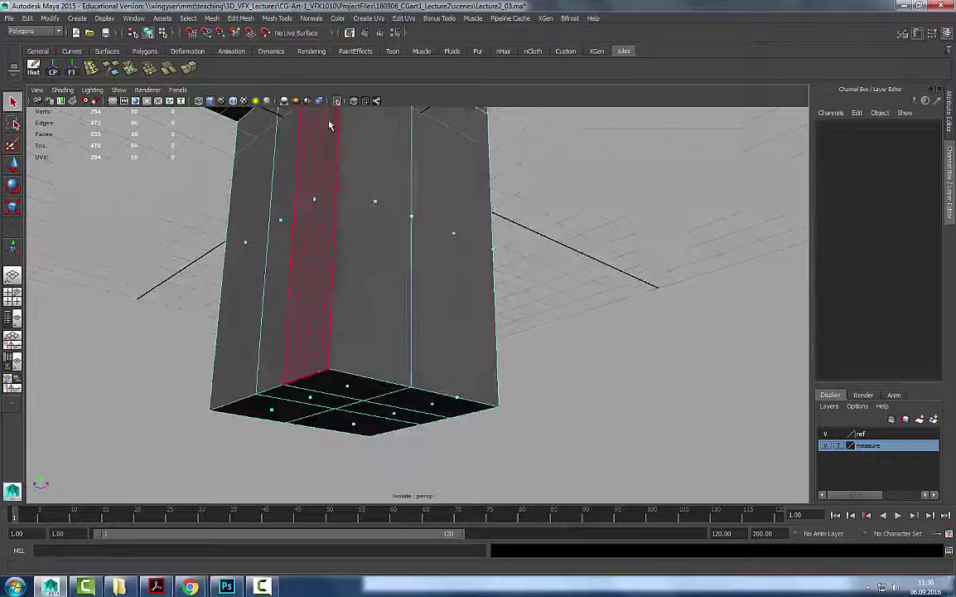
Move the twice-extruded lower side face outward along X to about 46.4.
alt+drag(707, 294, 539, 351)
click(417, 341)
key(w)
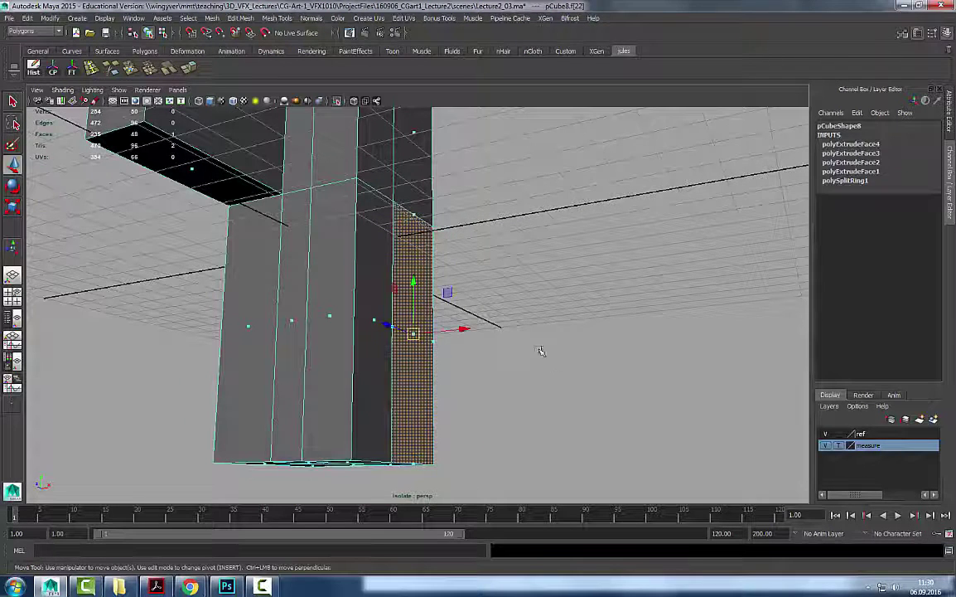
shift+drag(463, 330, 564, 319)
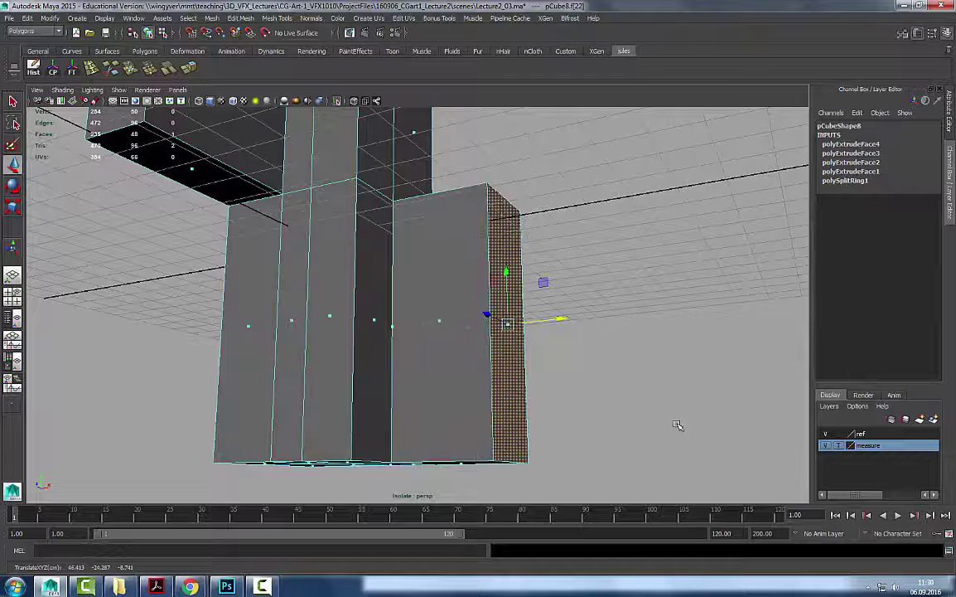
Select the five faces at the outer end of the extrusion and move them outward to about X 68.4.
alt+drag(672, 408, 458, 480)
alt+drag(602, 375, 556, 358)
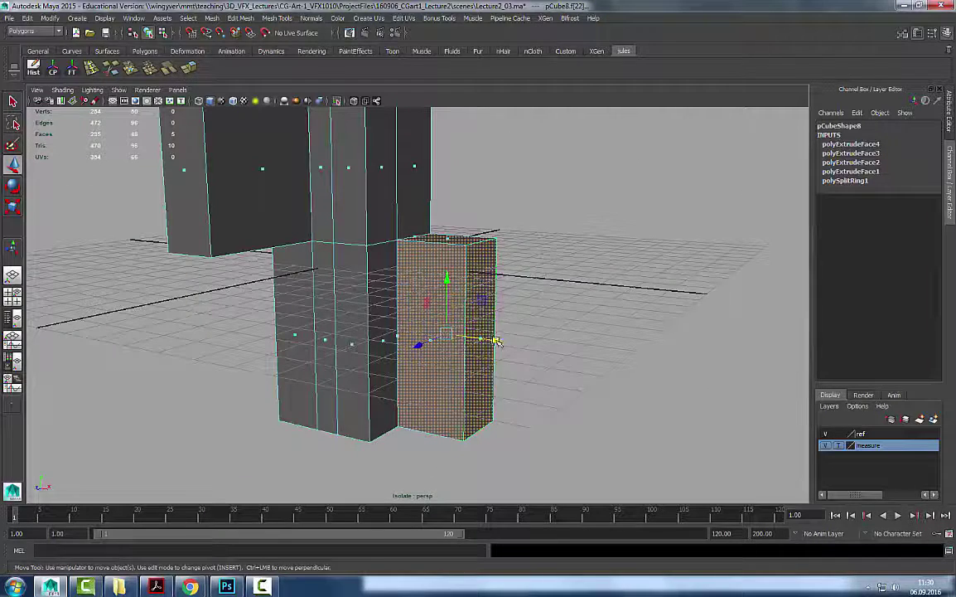
middle_drag(557, 358, 595, 375)
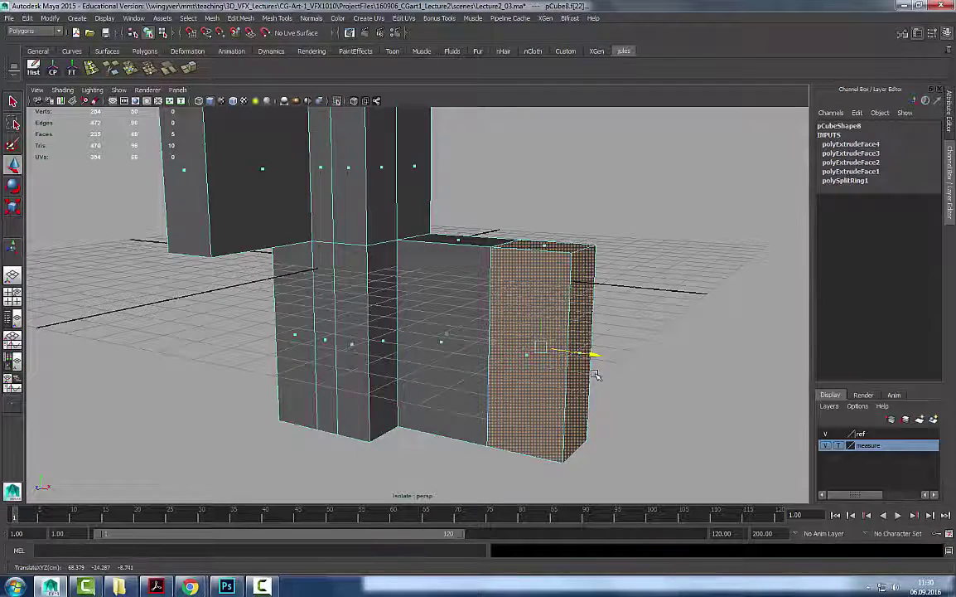
Switch to object mode and examine the two stacked extrusion segments on the lower side.
key(F8)
click(696, 203)
click(495, 422)
alt+drag(494, 422, 601, 318)
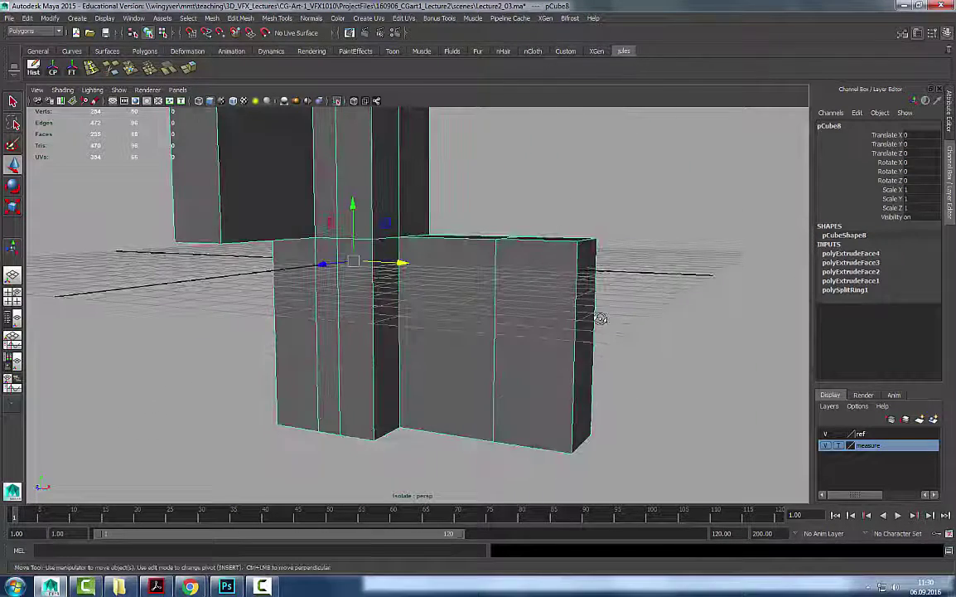
alt+drag(558, 284, 525, 295)
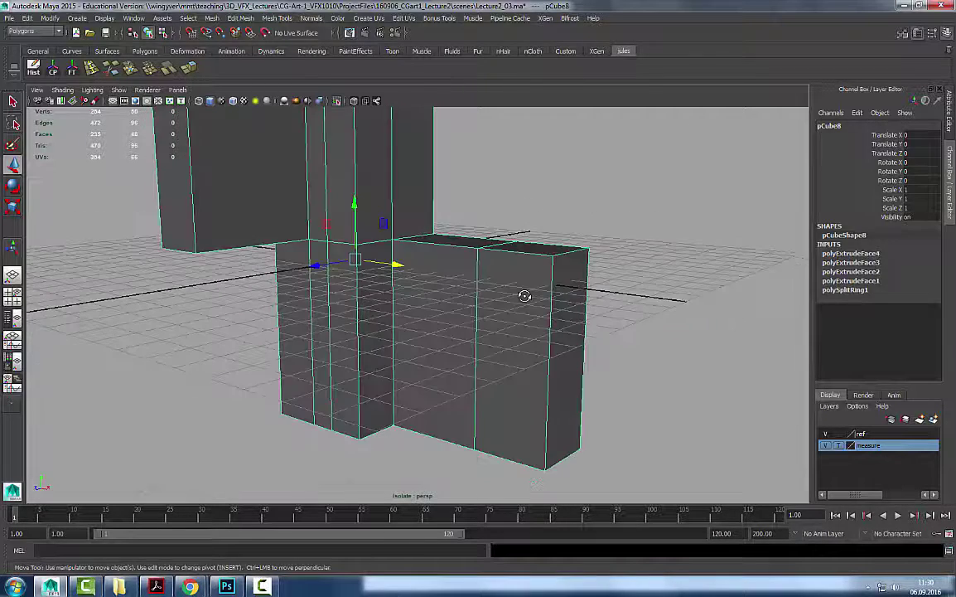
Undo back to face selection, then select and delete all faces of the two extruded segments.
key(ctrl+z)
key(ctrl+z)
key(ctrl+z)
key(ctrl+z)
drag(489, 342, 614, 251)
shift+click(477, 416)
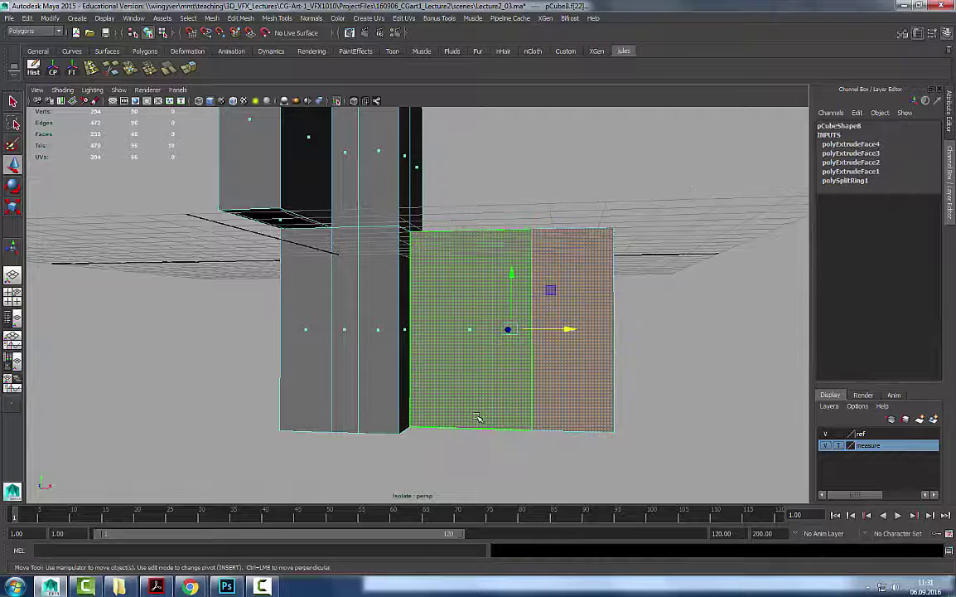
key(Delete)
Select the border edges of the opening in the lower half, close it with Fill Hole and add that command to the custom shelf.
mouse_move(378, 242)
alt+mouse_down()
mouse_move(362, 236)
mouse_move(369, 227)
alt+mouse_up()
right_drag(370, 227, 384, 205)
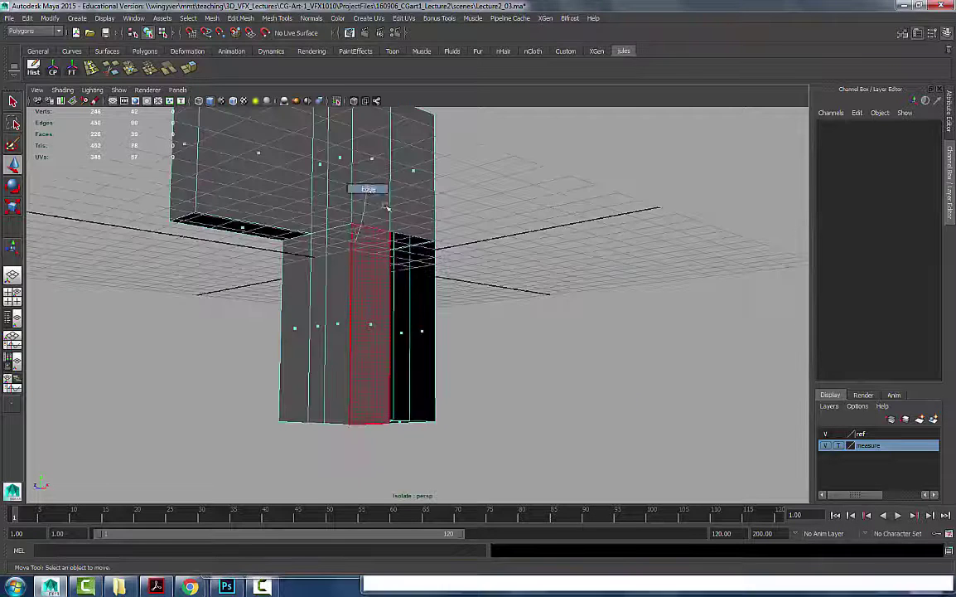
alt+drag(473, 225, 412, 236)
double_click(412, 237)
scroll(380, 326, up, 3)
right_drag(377, 327, 379, 295)
alt+drag(304, 358, 349, 373)
click(276, 18)
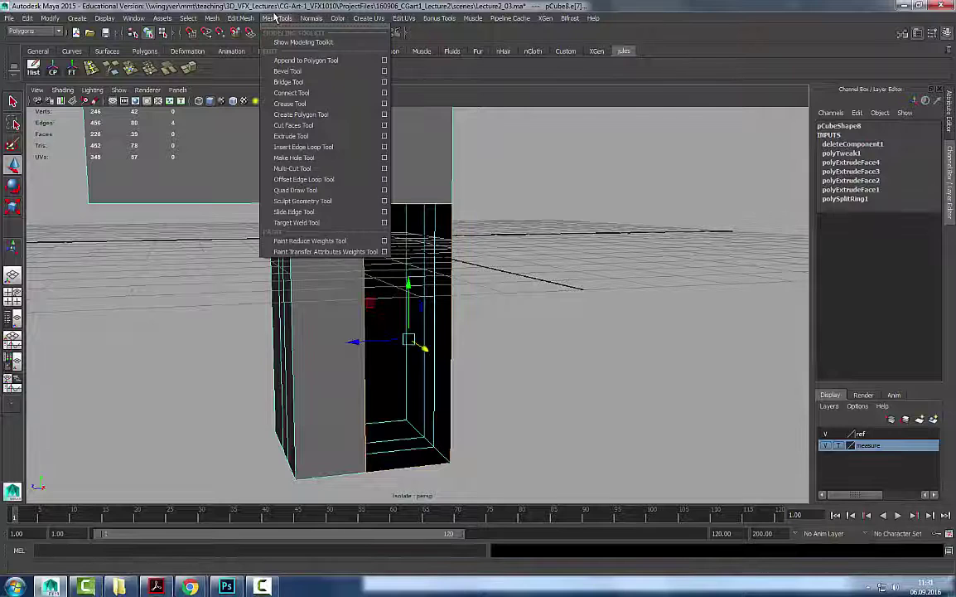
mouse_move(256, 17)
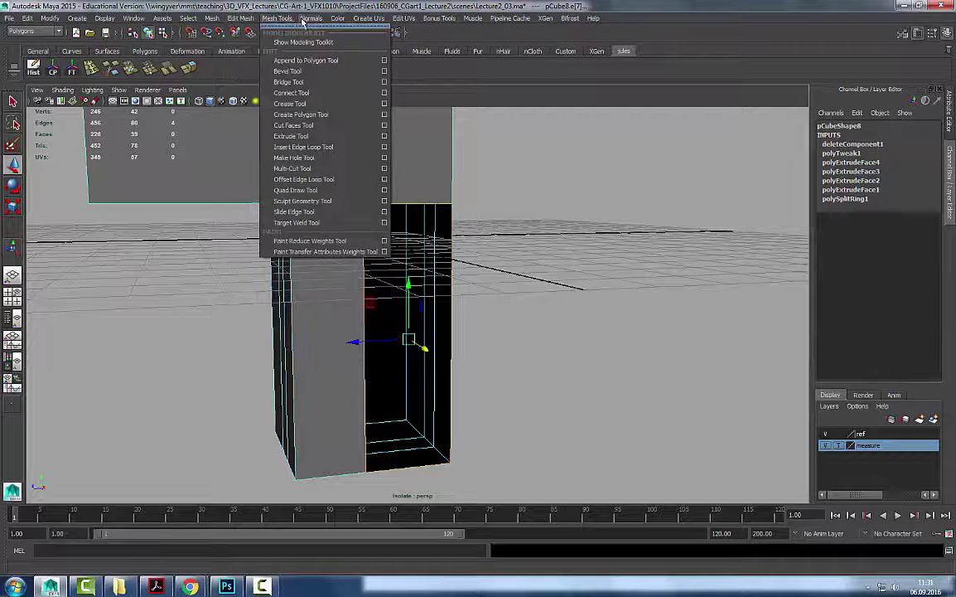
mouse_move(214, 20)
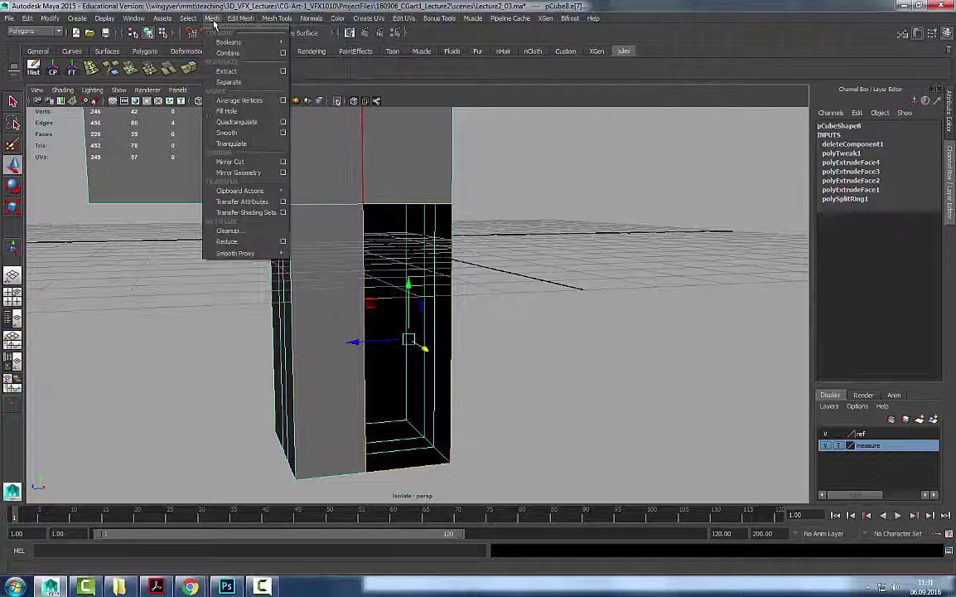
click(230, 112)
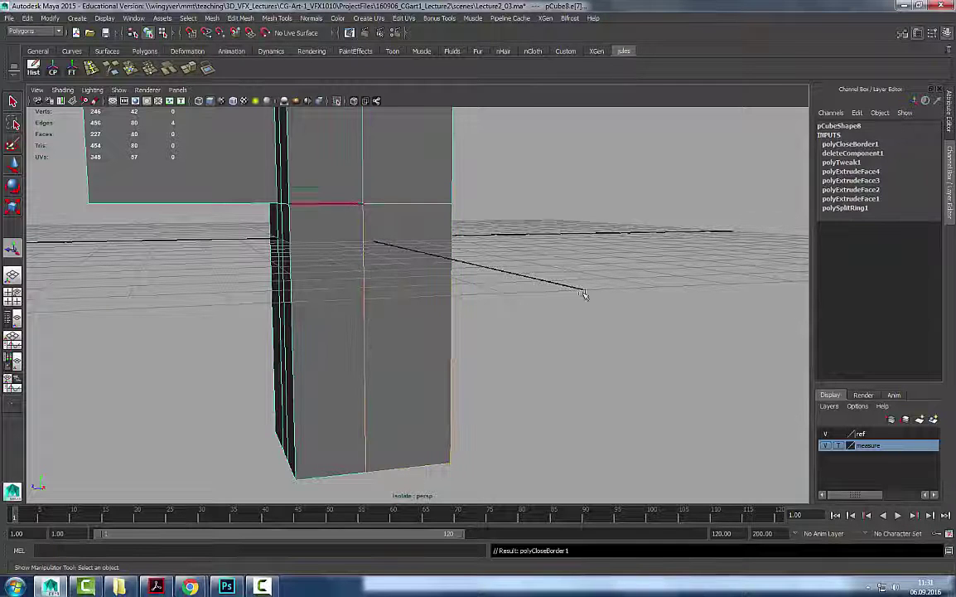
Switch to face selection and preview the repaired box smoothed before restoring the normal display.
right_drag(323, 377, 355, 349)
alt+drag(563, 317, 399, 284)
key(3)
key(1)
right_drag(399, 285, 532, 306)
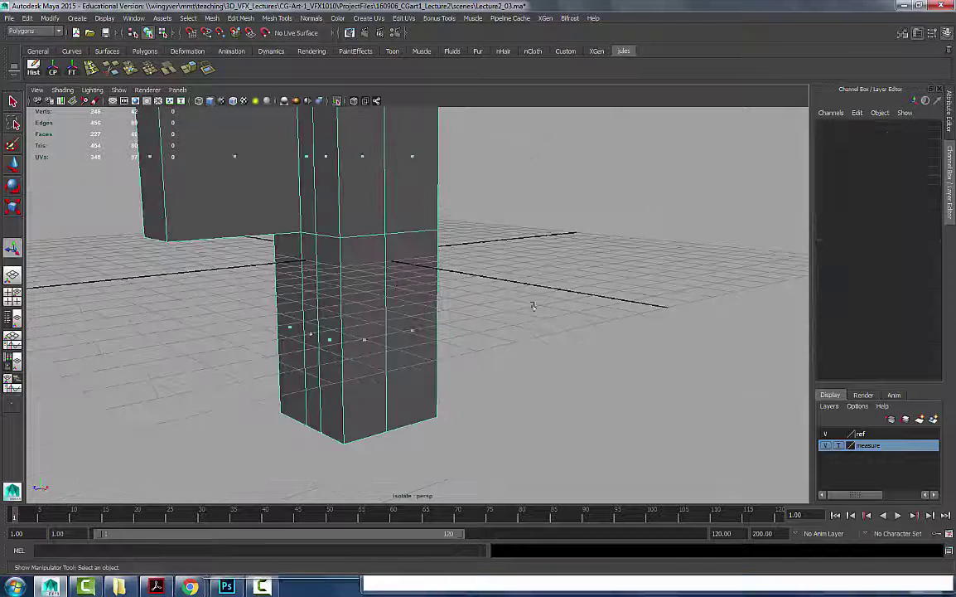
Extrude the refilled lower side face in place without moving it, then return to object mode.
click(431, 335)
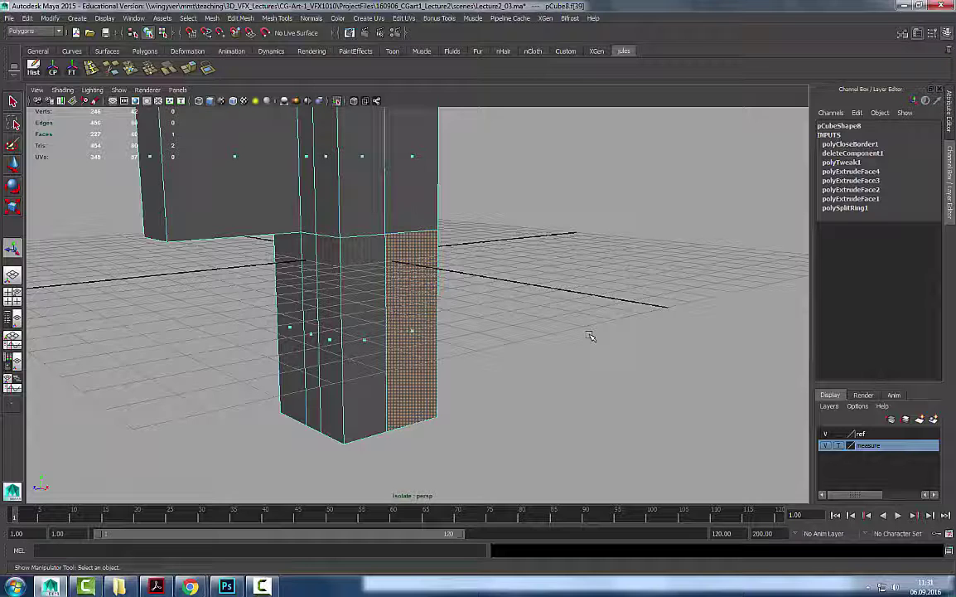
click(183, 66)
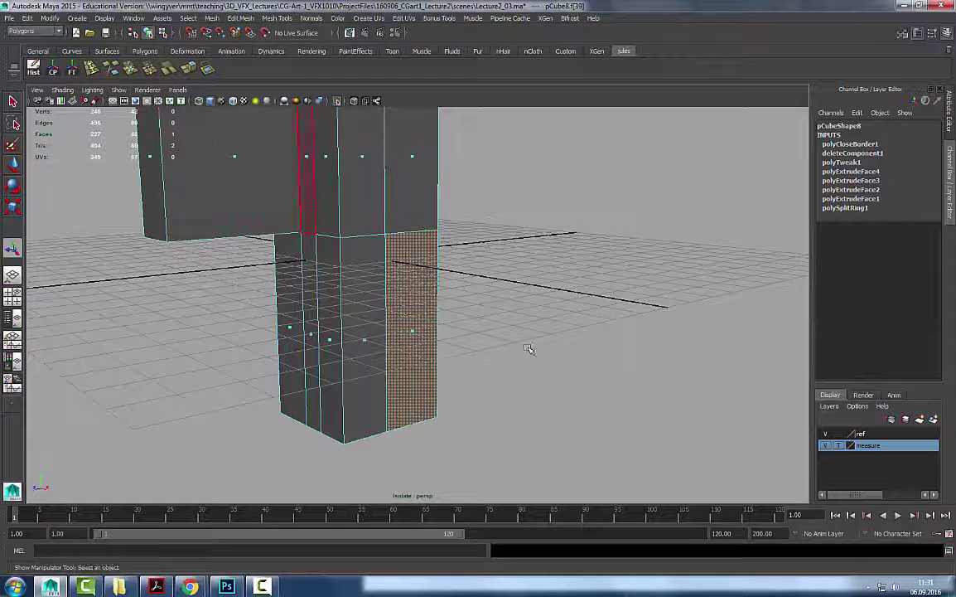
key(q)
right_drag(367, 336, 535, 245)
right_drag(421, 333, 423, 373)
click(417, 333)
right_drag(340, 270, 470, 211)
click(477, 235)
click(297, 121)
Select the refilled side face again, extrude it a second time in place and return to object mode.
right_drag(335, 286, 356, 370)
click(412, 338)
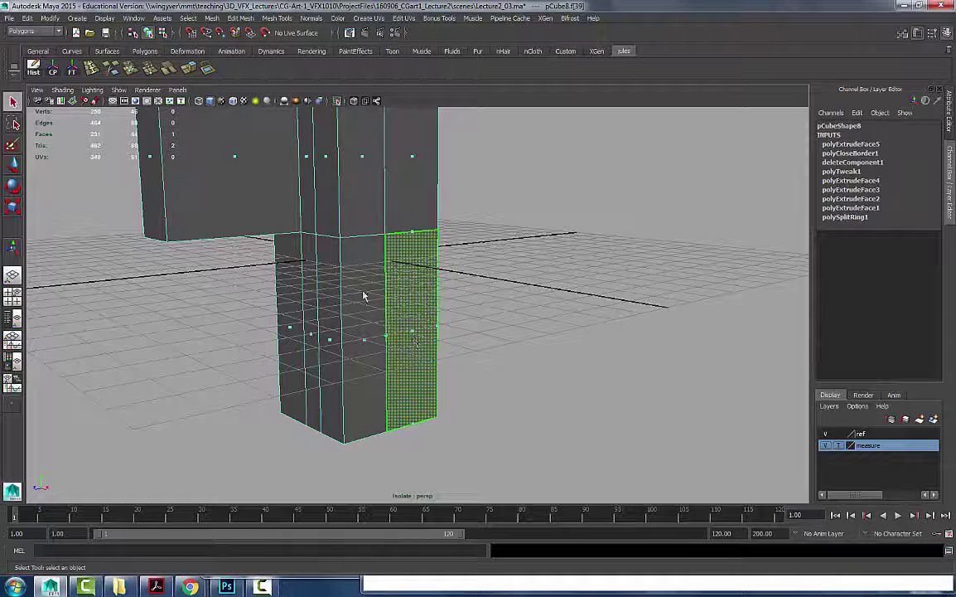
click(184, 69)
key(q)
right_drag(416, 304, 516, 201)
In wireframe display, select the corner vertices of the double-extruded side face, merge them with Merge Components and restore shaded display.
right_drag(439, 315, 360, 282)
key(4)
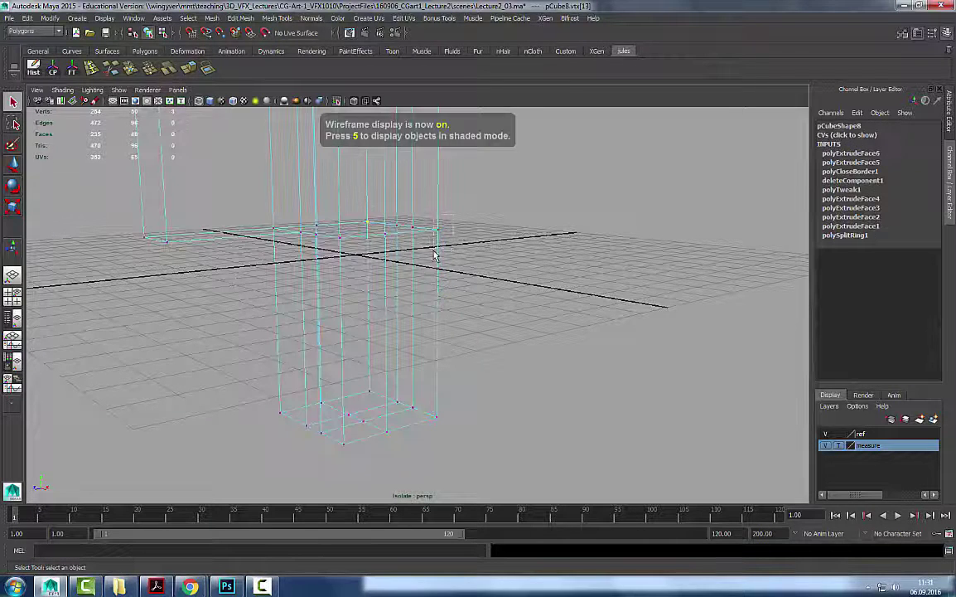
alt+drag(469, 248, 256, 145)
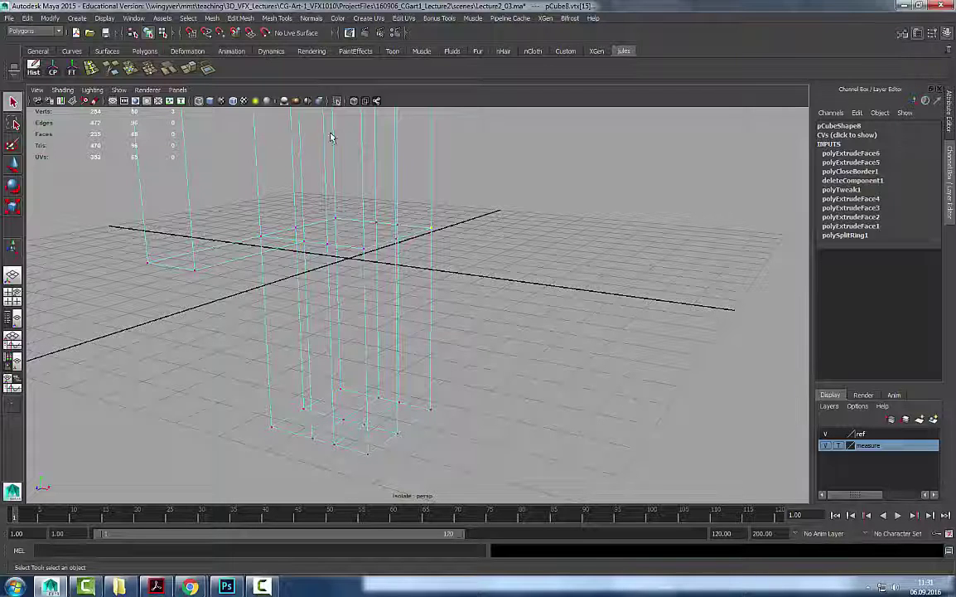
alt+drag(431, 242, 462, 184)
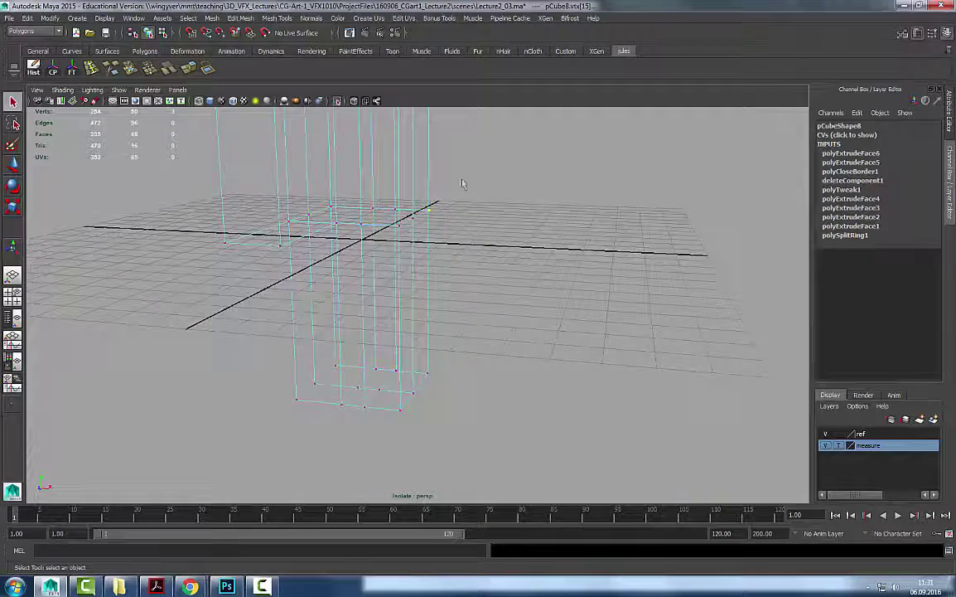
drag(415, 435, 406, 435)
alt+drag(494, 367, 474, 332)
click(240, 18)
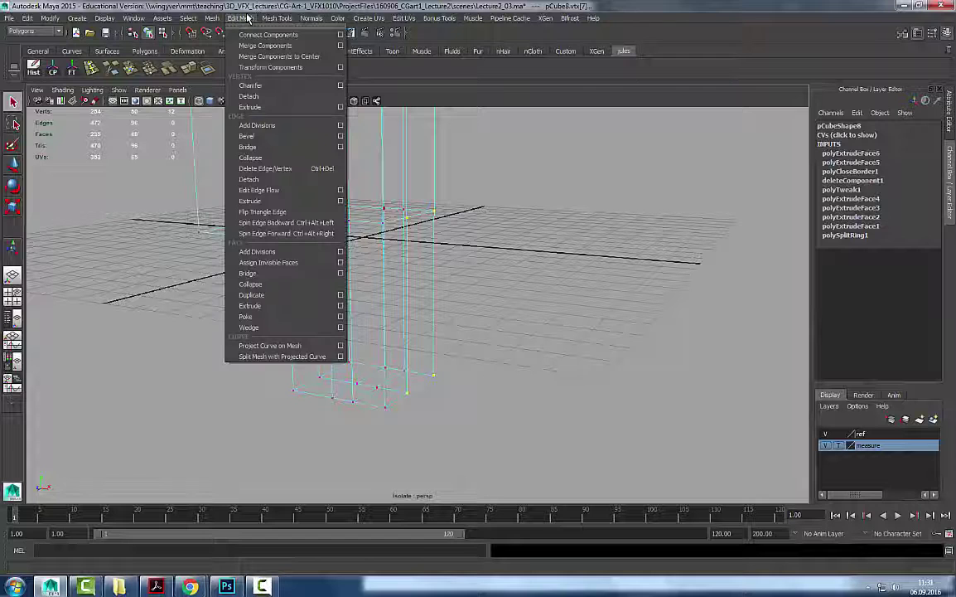
click(274, 46)
key(5)
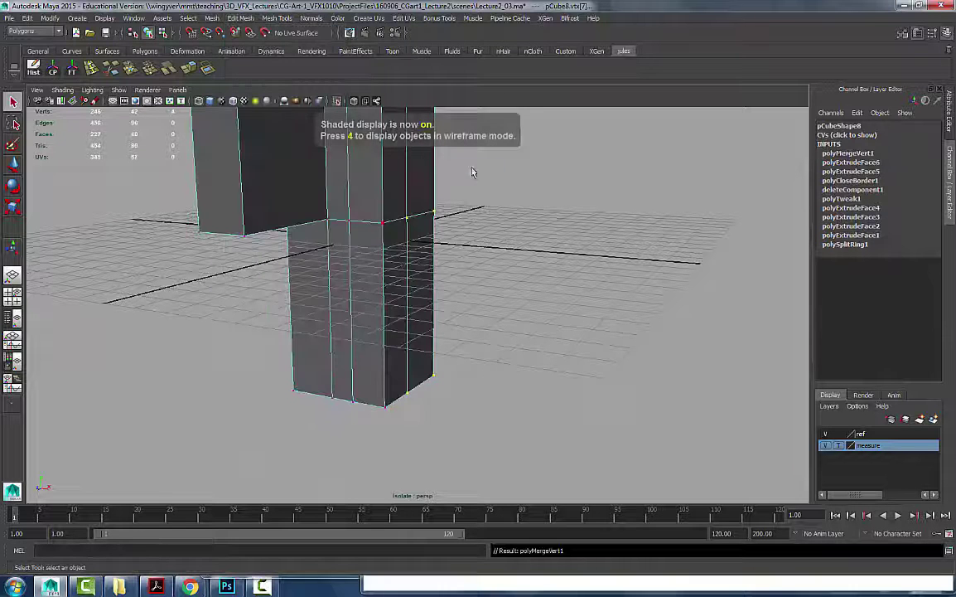
Test the merged lower side face by moving it outward, undo the move and return to object mode.
key(F11)
click(421, 303)
key(w)
drag(470, 307, 559, 320)
key(ctrl+z)
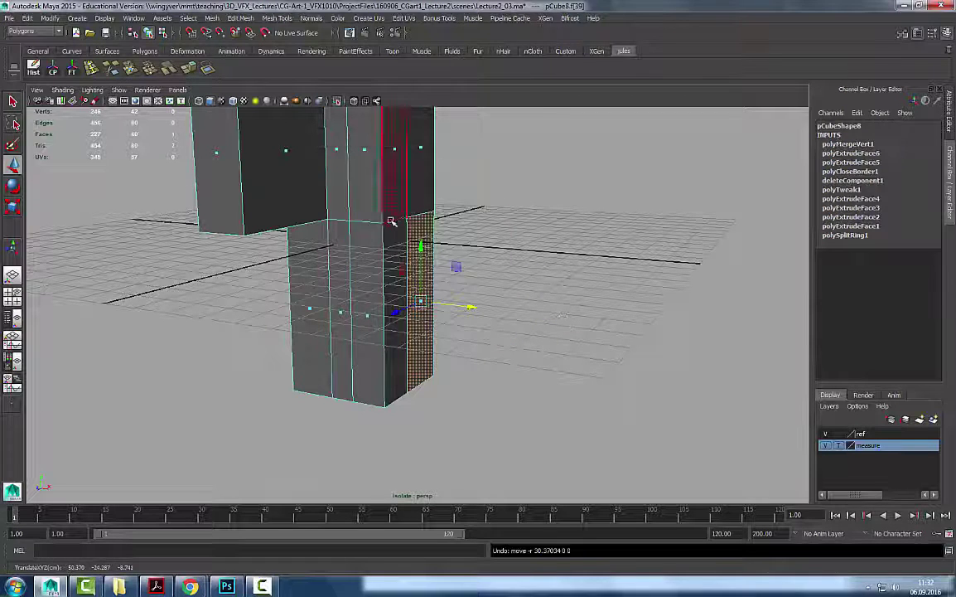
key(F8)
key(q)
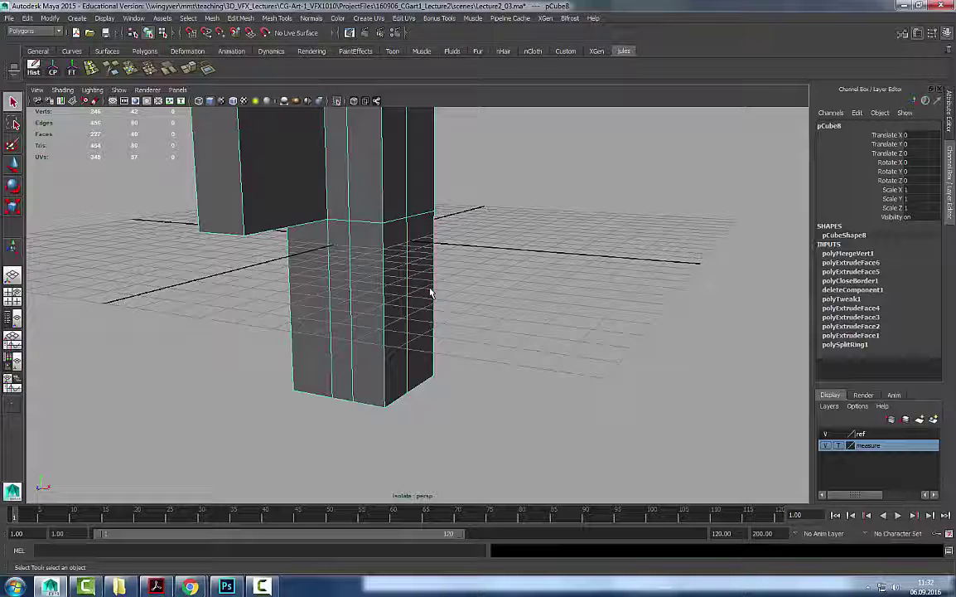
Delete the box's construction history and select the outer narrow side face of the lower half.
alt+drag(430, 293, 300, 246)
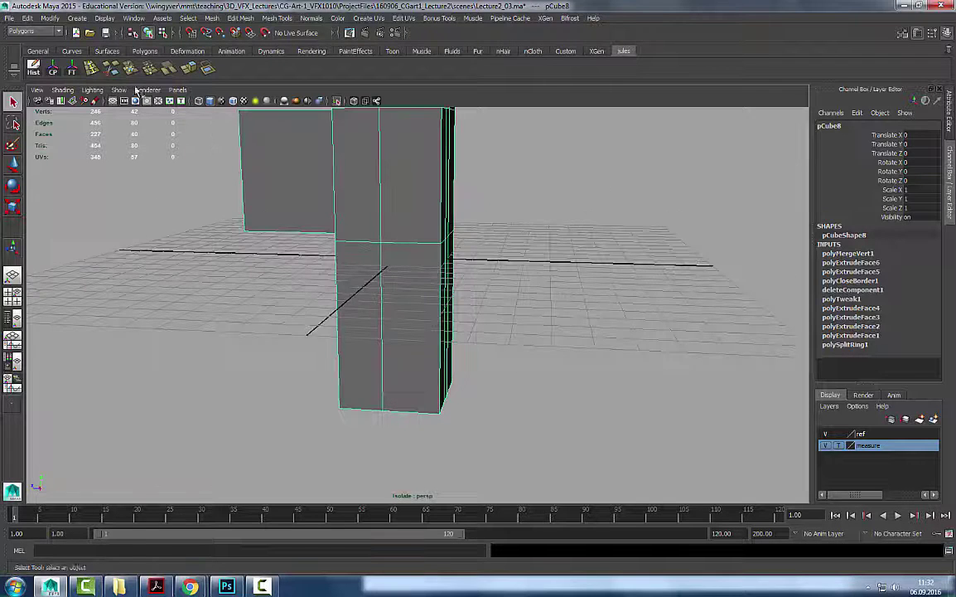
click(33, 69)
alt+drag(488, 239, 427, 246)
right_drag(419, 226, 444, 300)
click(419, 327)
alt+drag(476, 280, 456, 364)
click(455, 366)
alt+drag(551, 373, 523, 311)
alt+right_drag(172, 286, 401, 302)
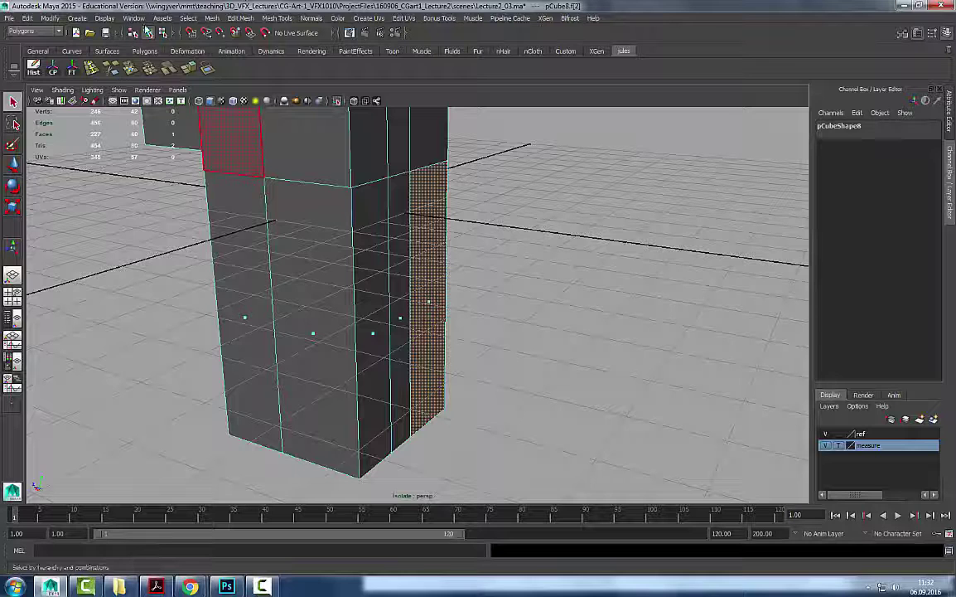
Assign Ctrl+E to the ExtrudeFace command in the Edit Polygons category of the Hotkey Editor and close the editor.
click(188, 19)
mouse_move(134, 18)
mouse_move(176, 79)
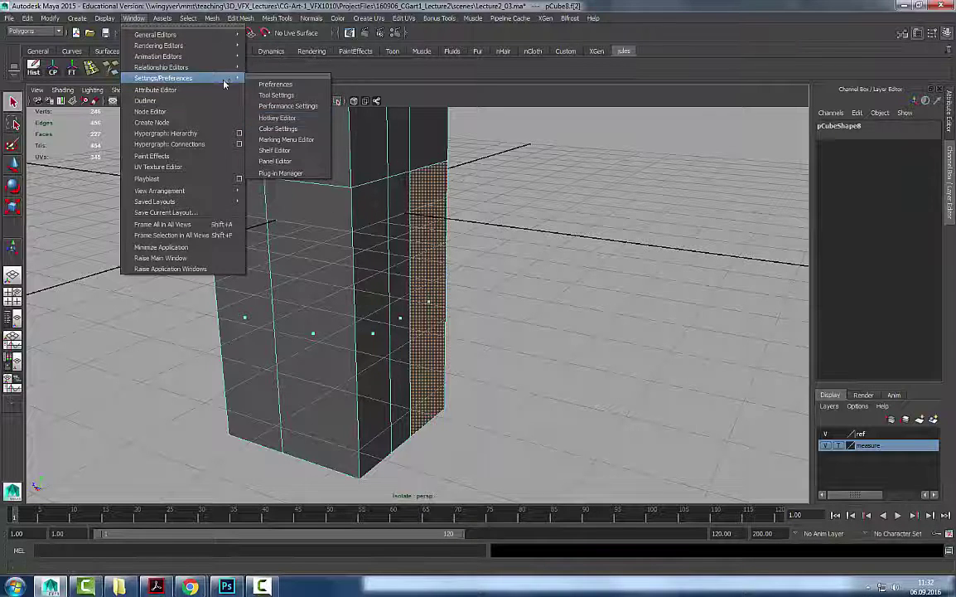
click(301, 123)
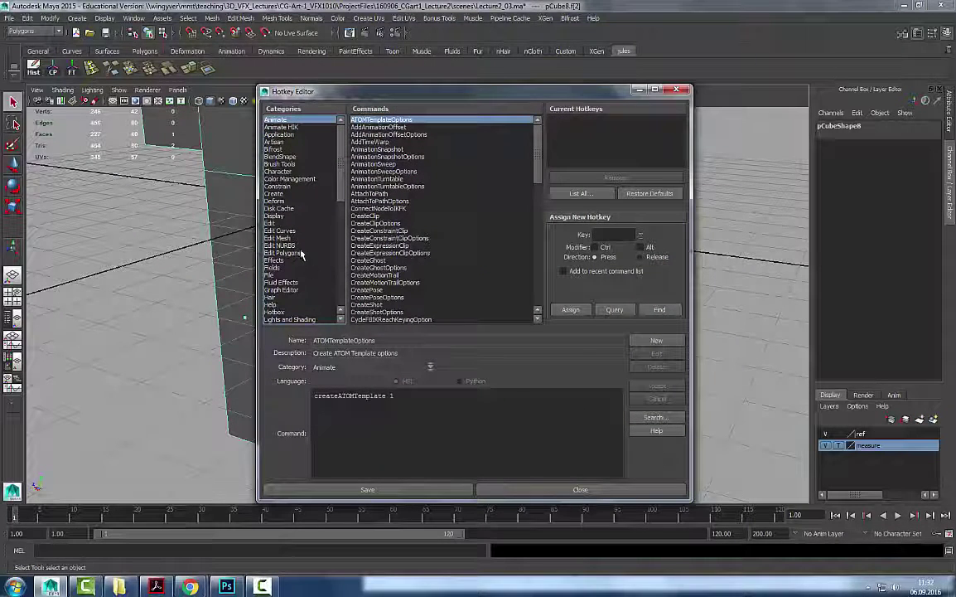
click(282, 252)
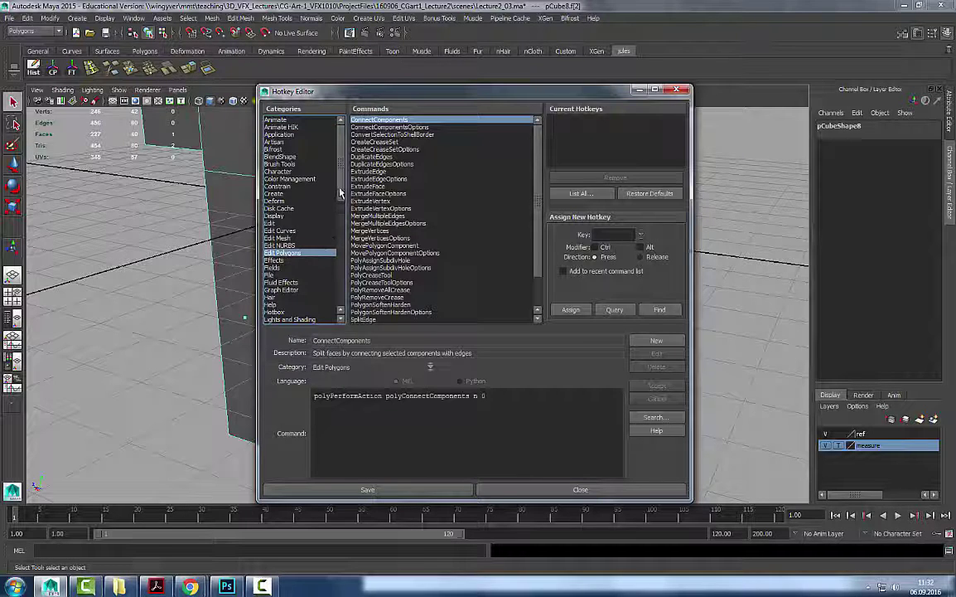
click(381, 187)
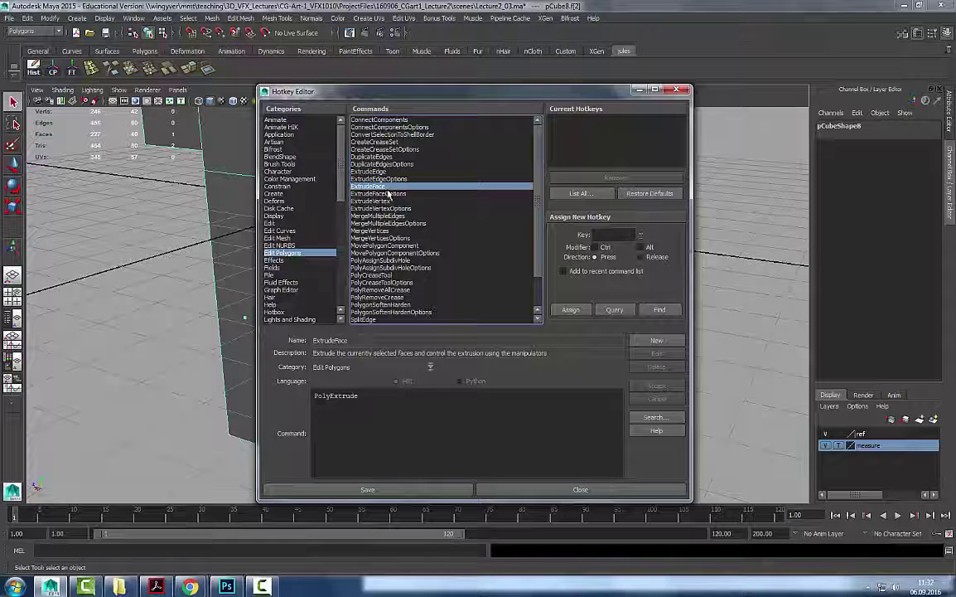
click(615, 235)
text(e)
click(619, 312)
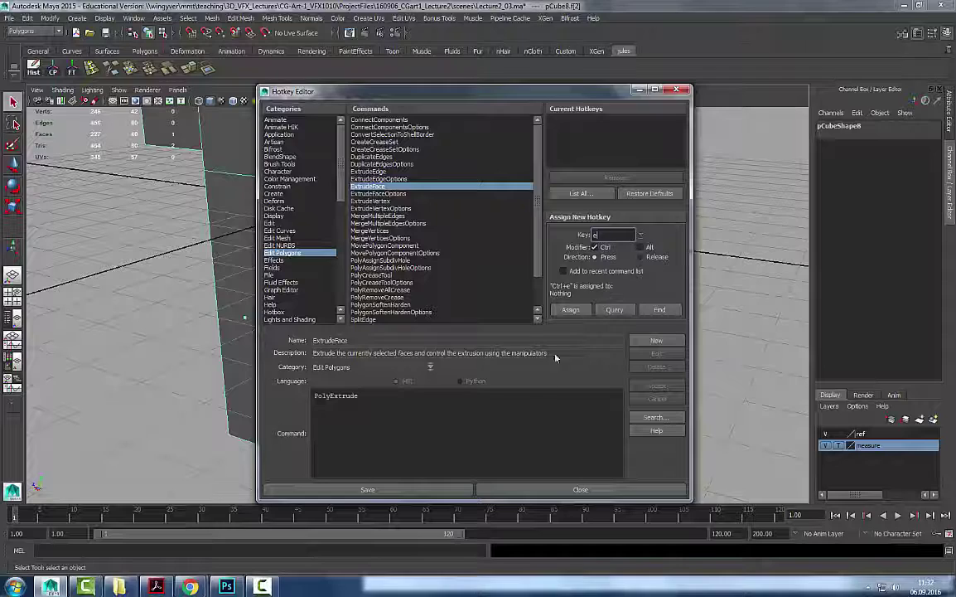
click(570, 309)
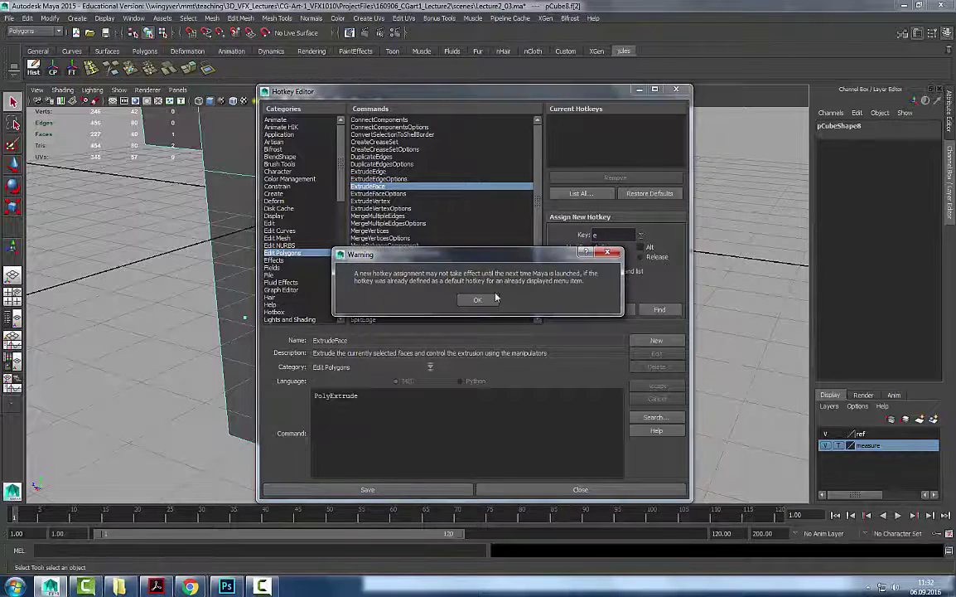
click(464, 300)
click(539, 489)
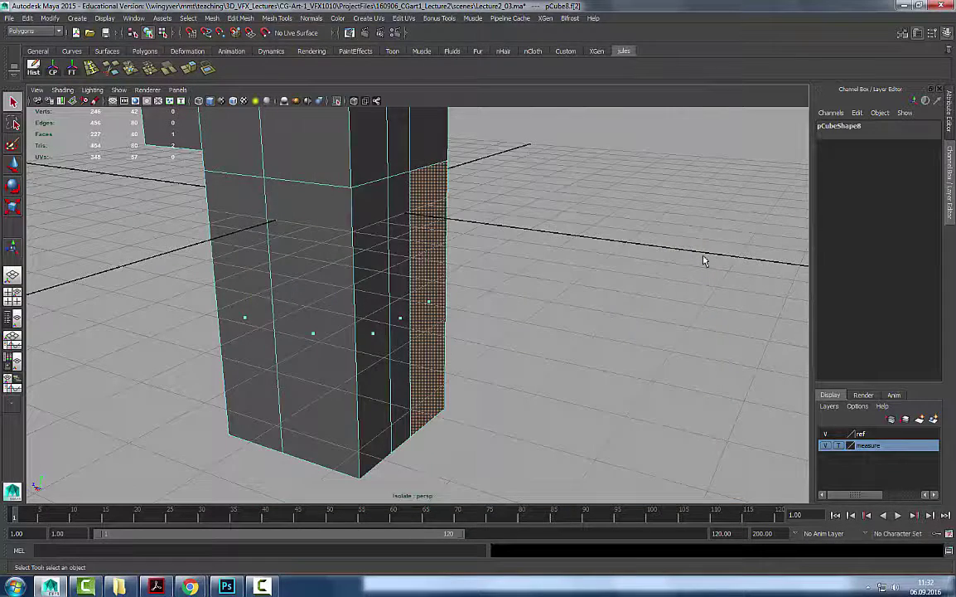
Clear the selection and reselect the outer narrow side face of the lower half.
alt+right_drag(704, 261, 406, 268)
click(454, 253)
click(414, 240)
alt+drag(499, 249, 410, 305)
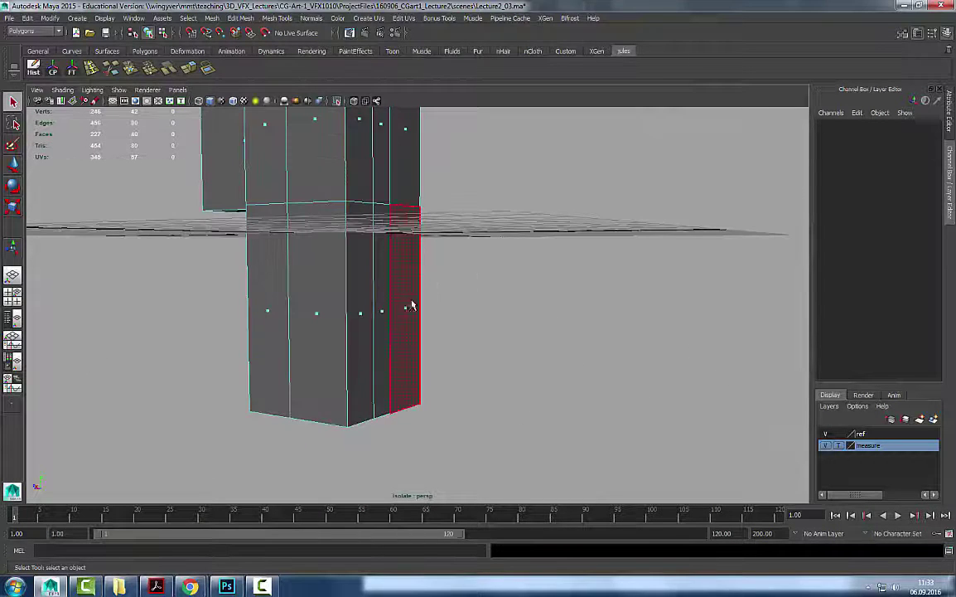
Reopen the Hotkey Editor, assign Ctrl+E to ExtrudeFace under Edit Polygons again and save the hotkeys.
click(134, 18)
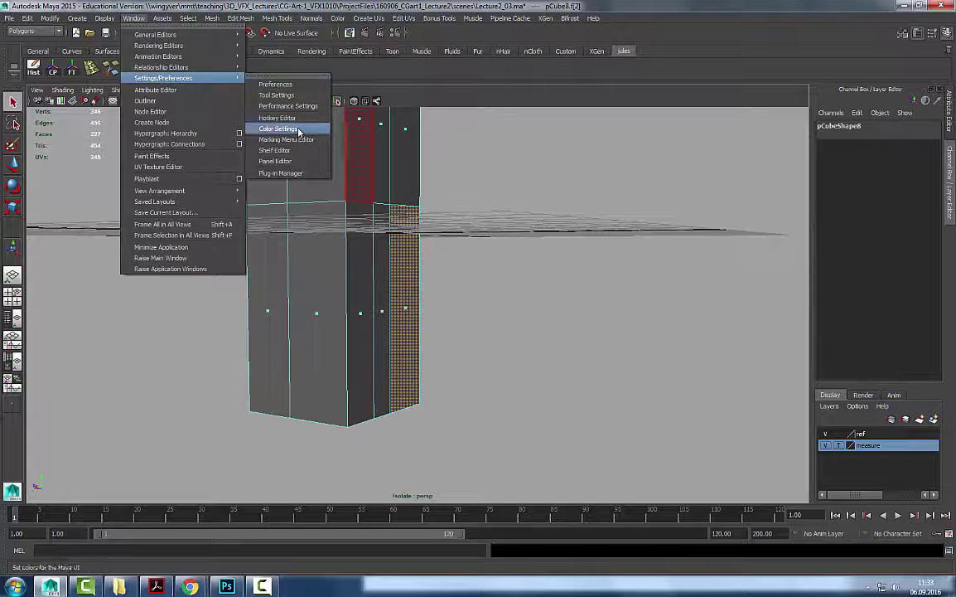
click(277, 118)
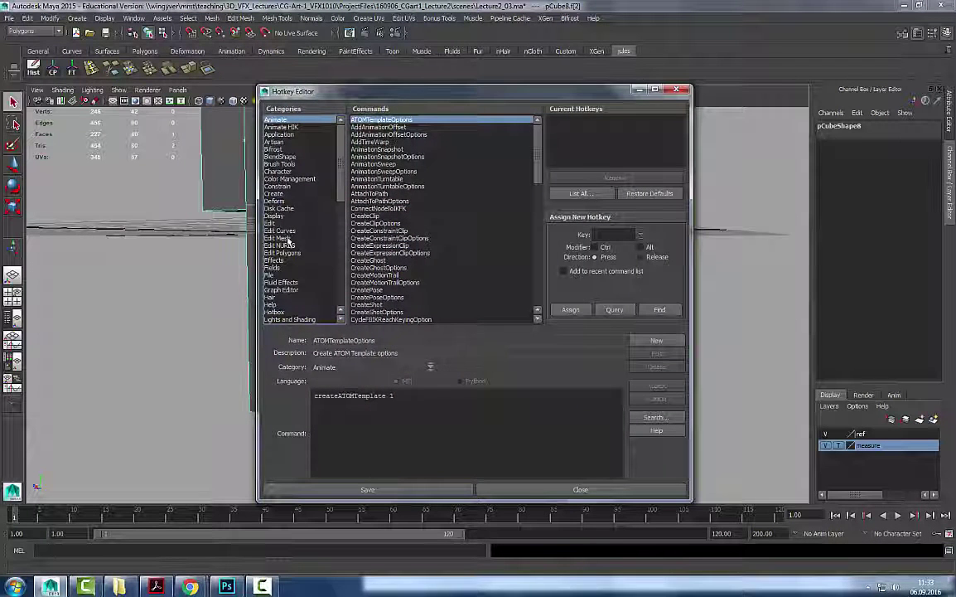
click(282, 252)
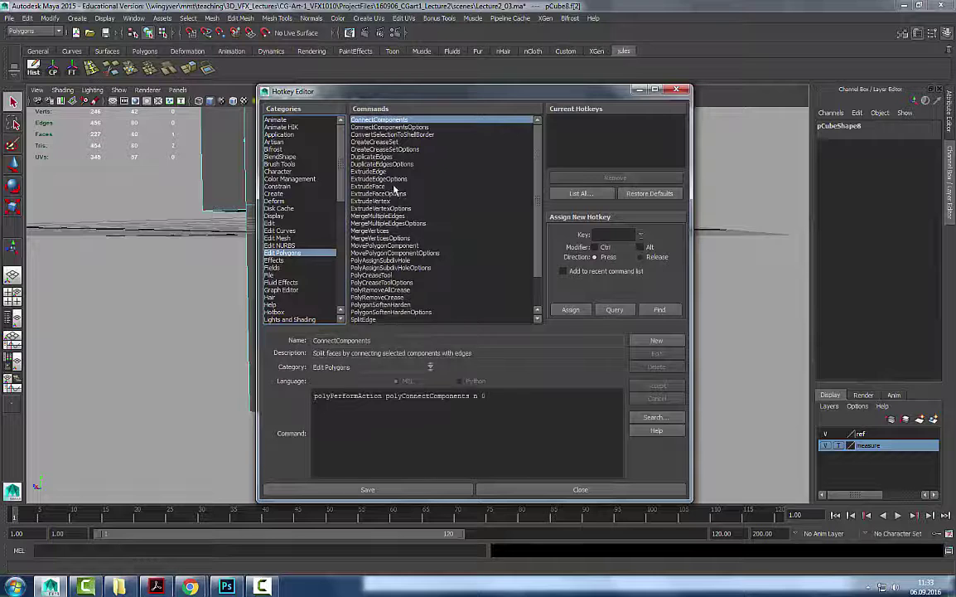
click(389, 187)
click(612, 234)
click(600, 247)
click(570, 310)
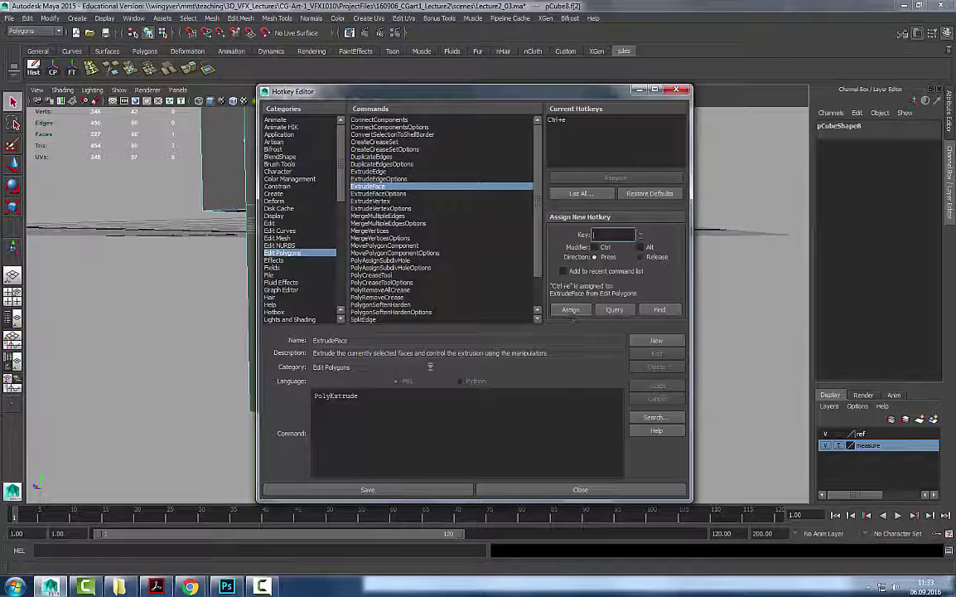
click(427, 488)
click(478, 300)
click(412, 489)
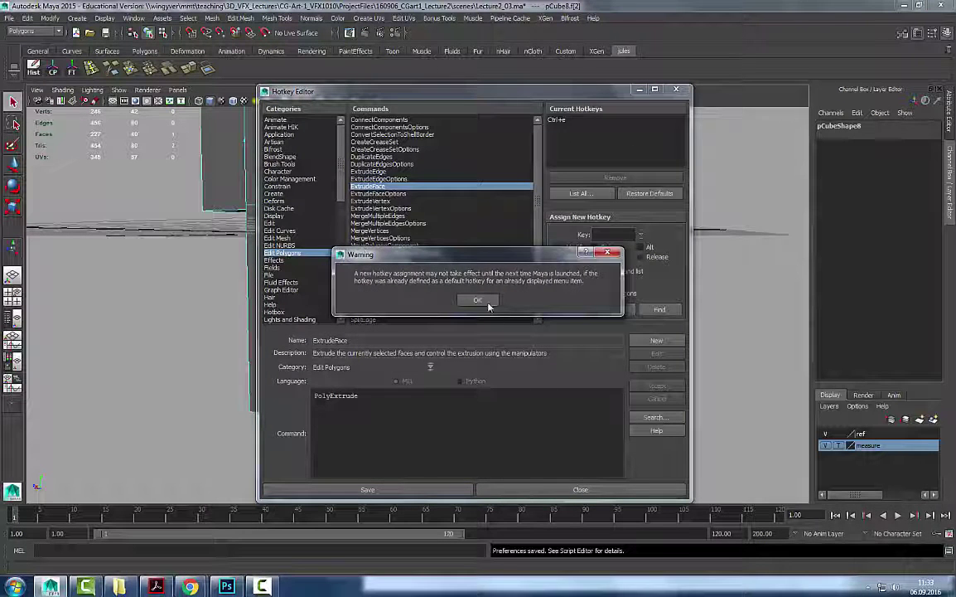
click(478, 300)
Extrude the selected side face outward by about 22 units and start a second extrusion on it.
key(ctrl+e)
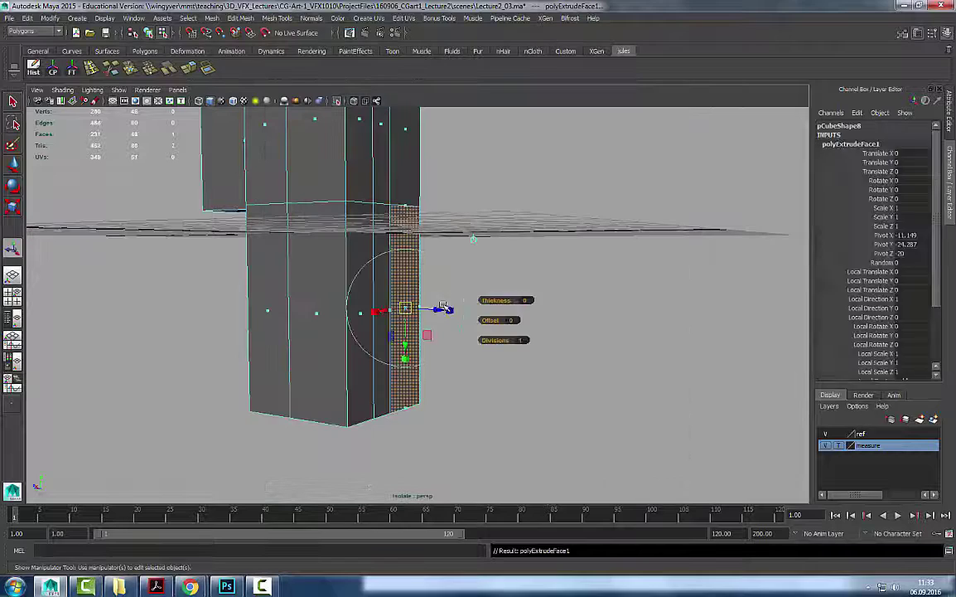
drag(443, 311, 493, 294)
key(ctrl+e)
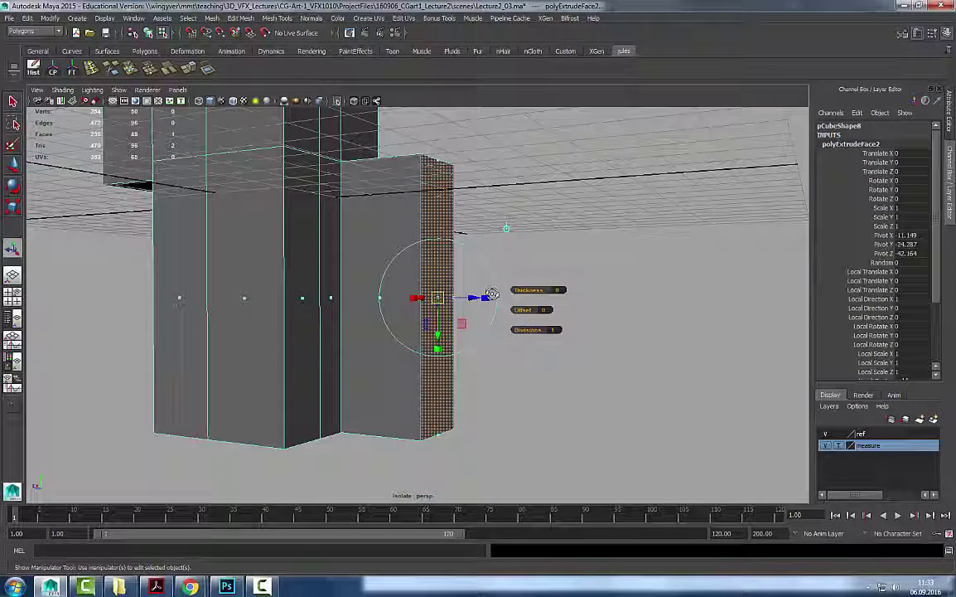
Try several sizes for the manipulator handles and leave them enlarged.
key(plus)
key(minus)
key(plus)
key(plus)
key(minus)
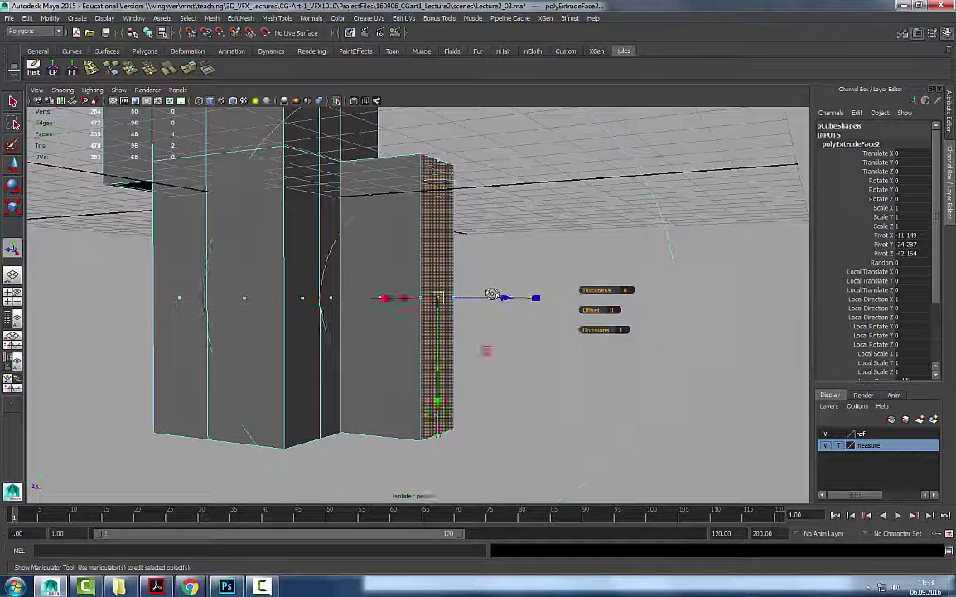
key(equal)
key(equal)
key(minus)
key(minus)
key(minus)
key(minus)
key(equal)
key(equal)
key(minus)
alt+drag(493, 295, 481, 321)
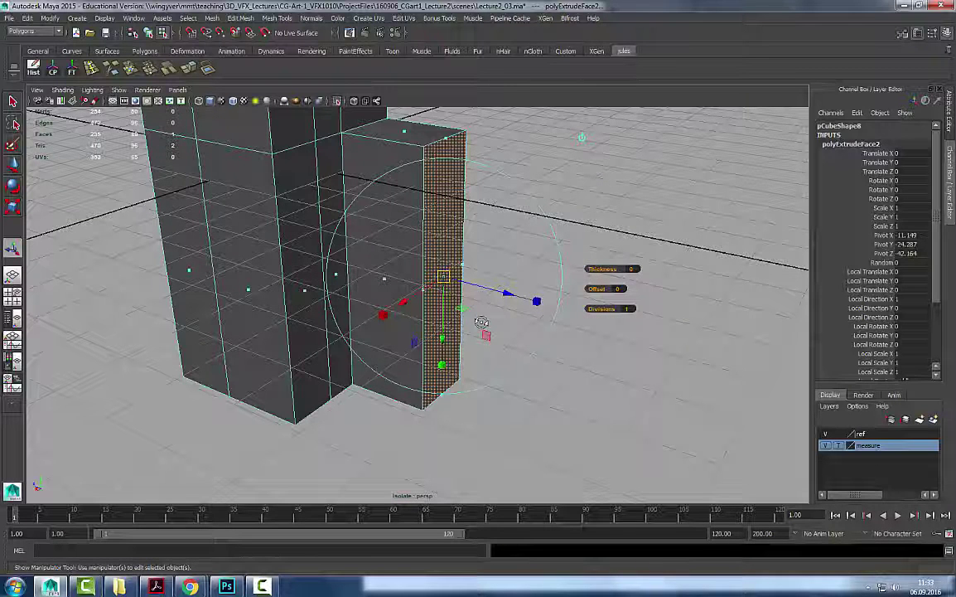
Pull the second extrusion outward by about 60 units and rotate its end face to slant upward.
drag(506, 292, 594, 336)
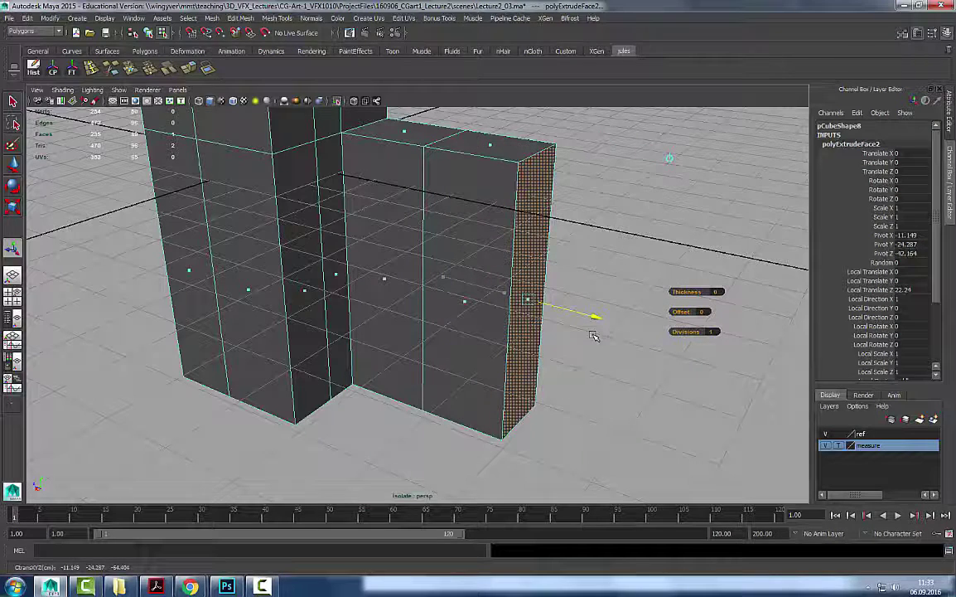
drag(593, 336, 561, 320)
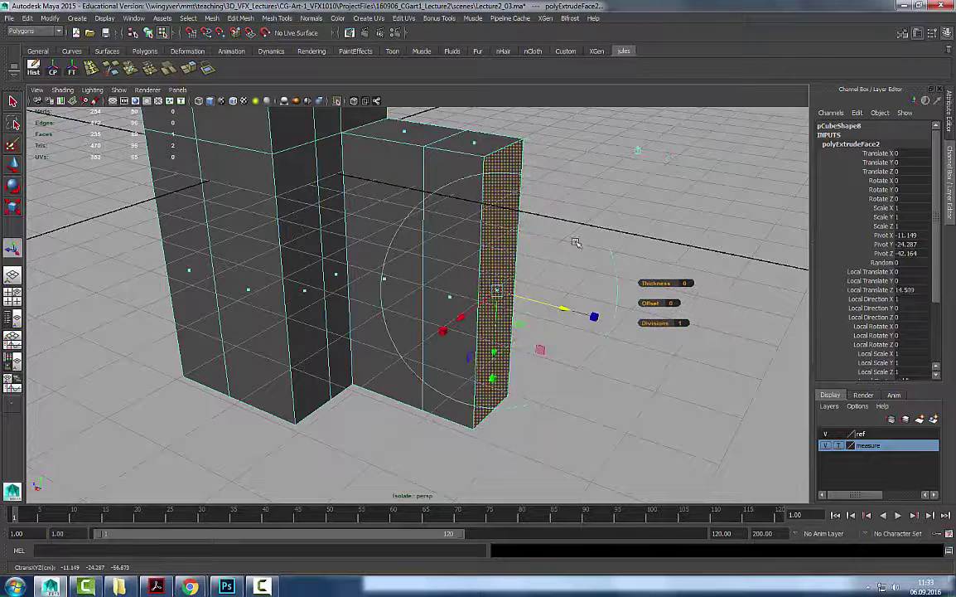
alt+drag(629, 248, 510, 209)
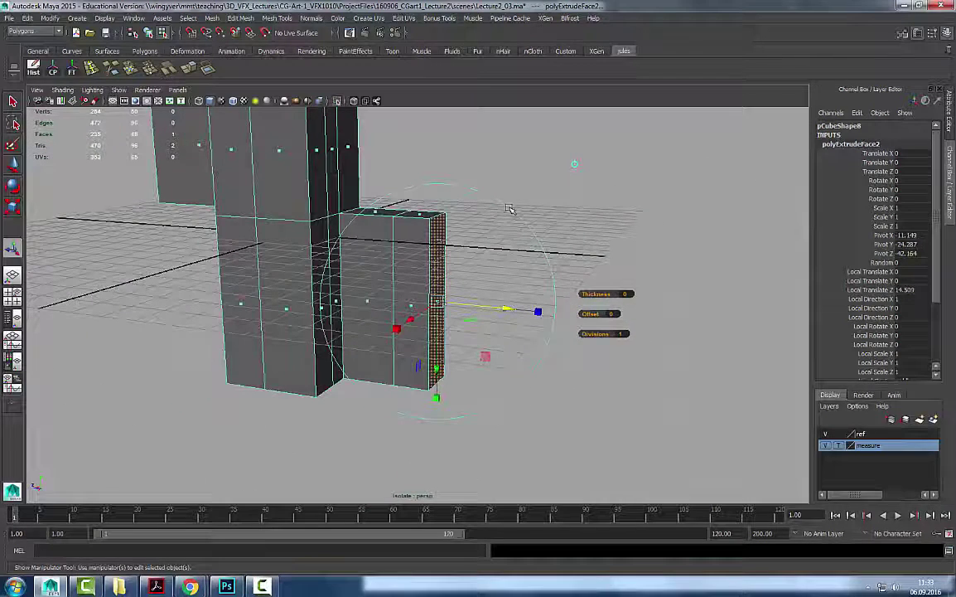
click(510, 209)
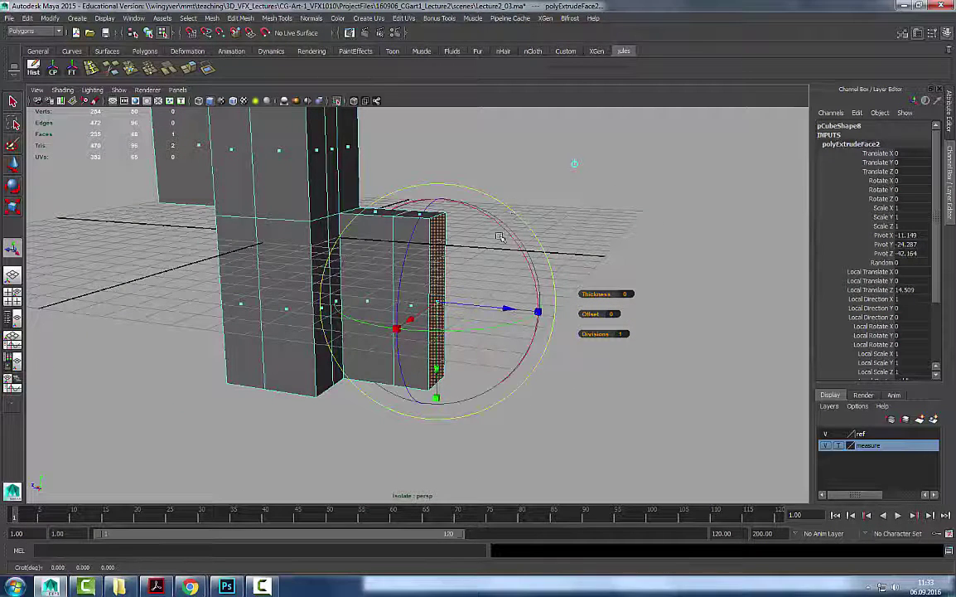
drag(515, 245, 636, 276)
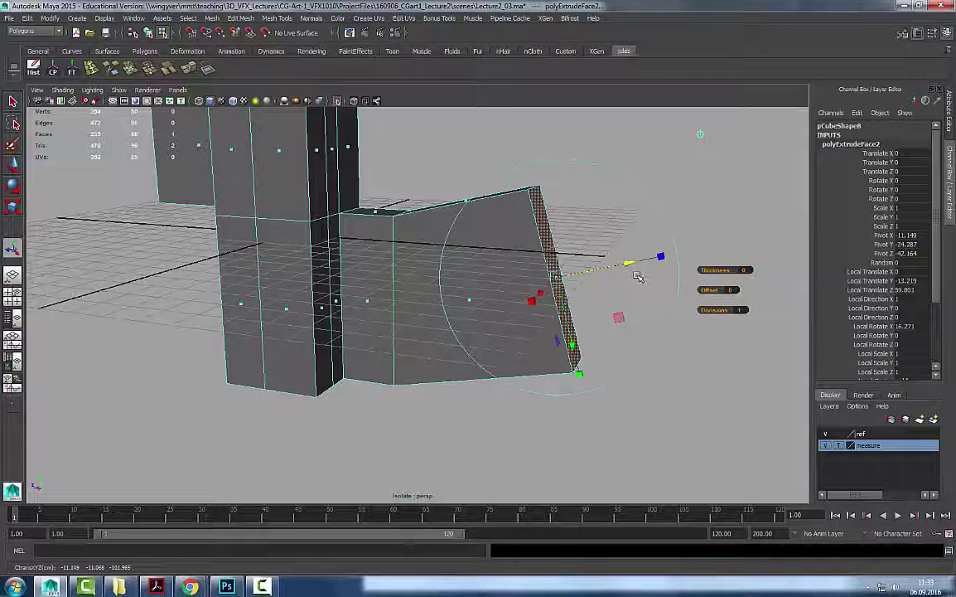
click(644, 198)
drag(609, 216, 607, 265)
Extrude the slanted end face again along its own direction by about 35 units.
key(g)
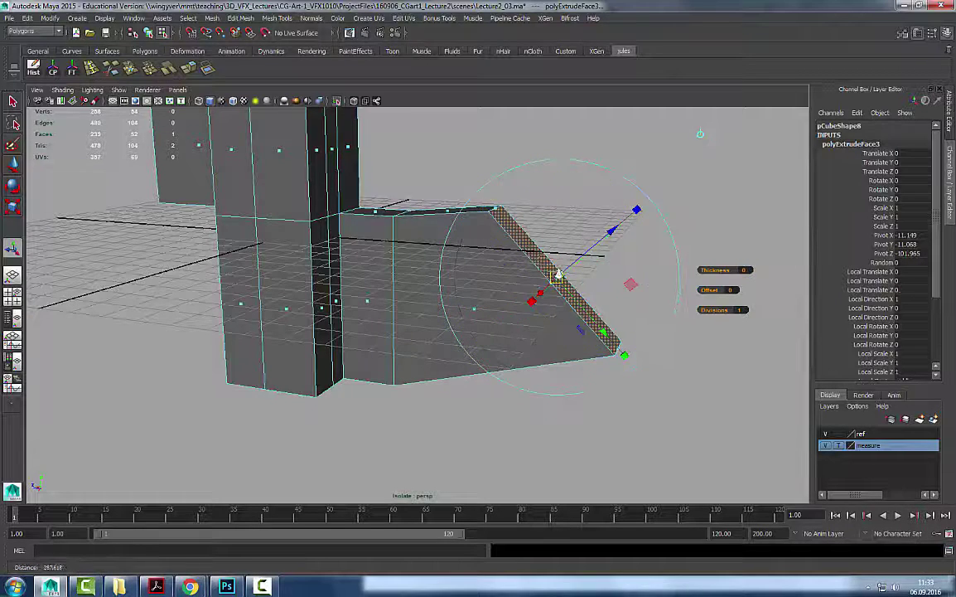
alt+right_drag(560, 276, 516, 247)
drag(532, 254, 678, 134)
alt+right_drag(571, 207, 420, 259)
scroll(420, 259, up, 3)
drag(520, 257, 504, 274)
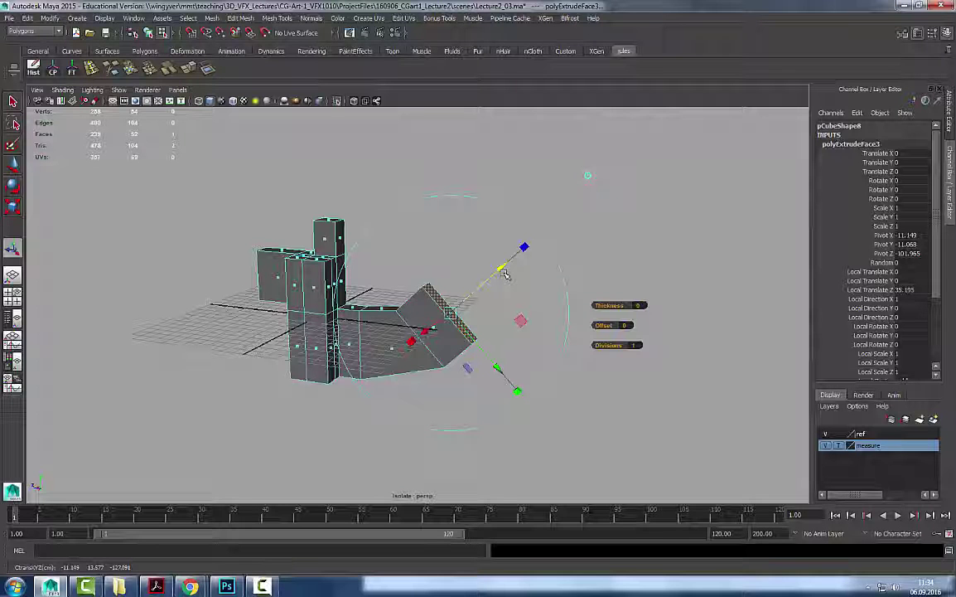
Switch the extrude manipulator to world axes, move the end face about -42 units in Z and switch back to local axes.
click(588, 177)
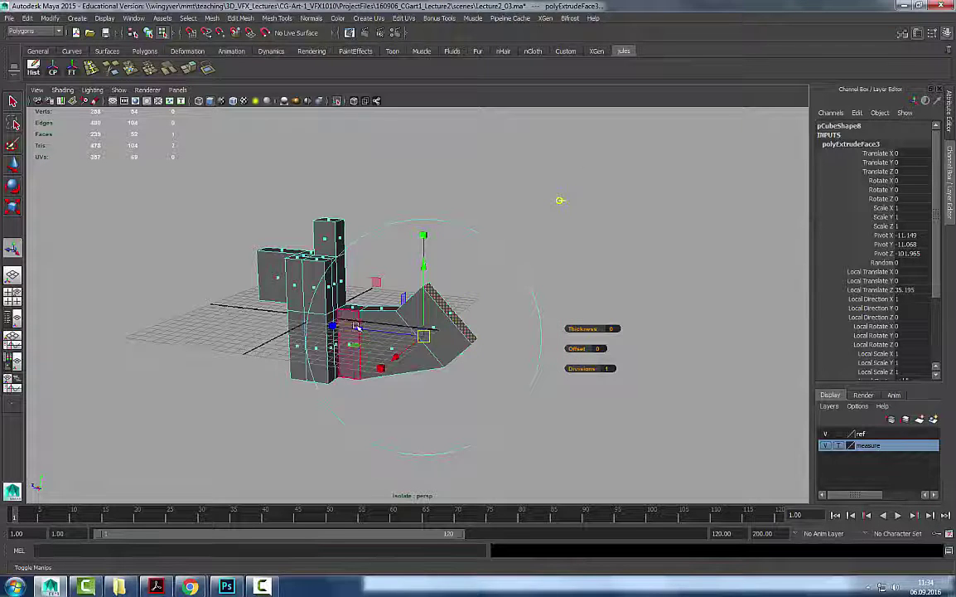
drag(358, 329, 444, 347)
middle_drag(389, 346, 585, 245)
key(Insert)
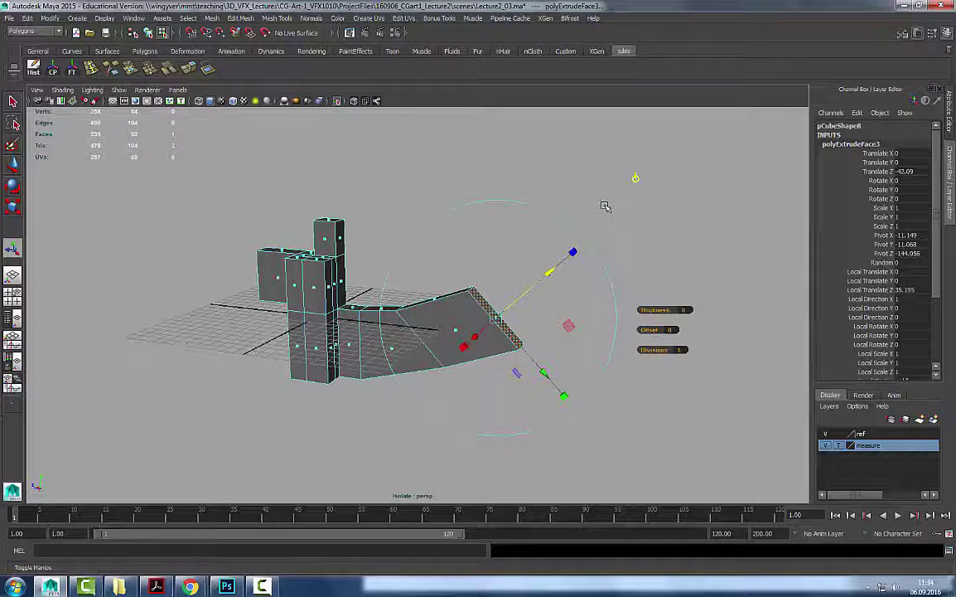
Toggle the extrude manipulator between local and world axes.
click(635, 178)
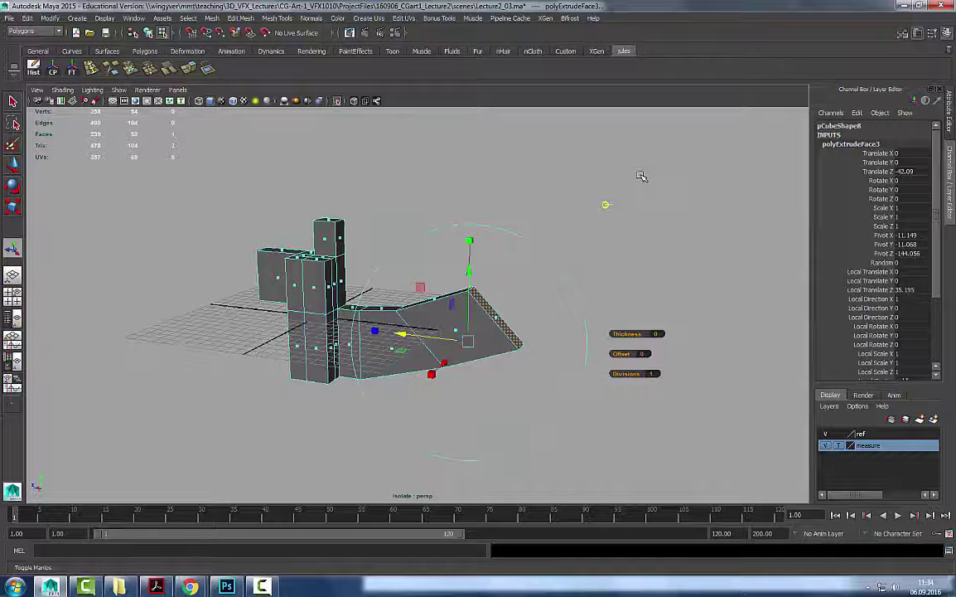
click(606, 205)
click(604, 207)
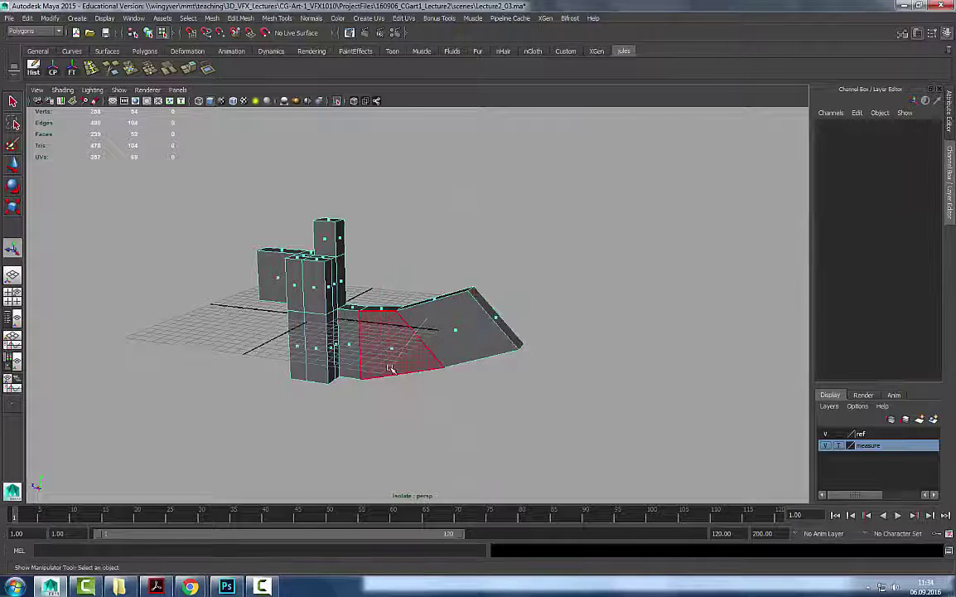
Delete the extruded practice box in object mode and end the isolated view to show the whole chair scene.
key(q)
key(F8)
key(Delete)
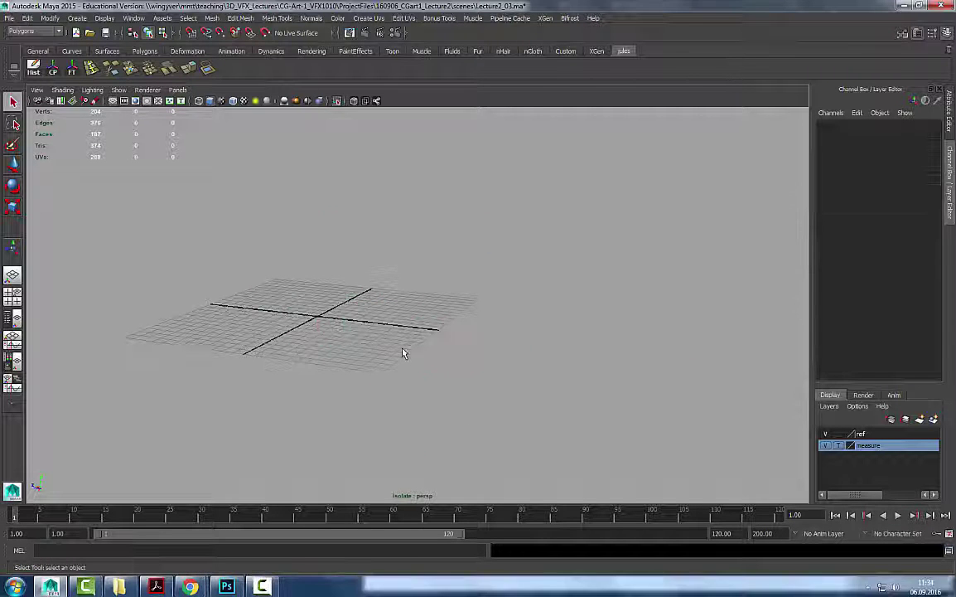
key(shift+i)
alt+drag(275, 303, 418, 323)
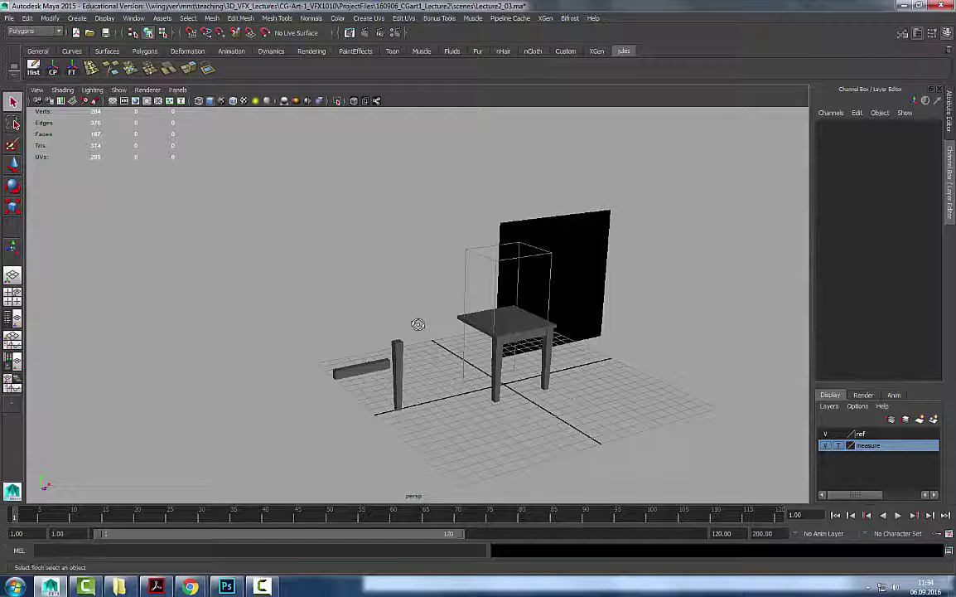
Turn on textured display and examine the wooden chair on the reference image plane.
key(6)
alt+right_drag(460, 323, 489, 321)
alt+middle_drag(489, 322, 232, 311)
alt+right_drag(232, 311, 456, 284)
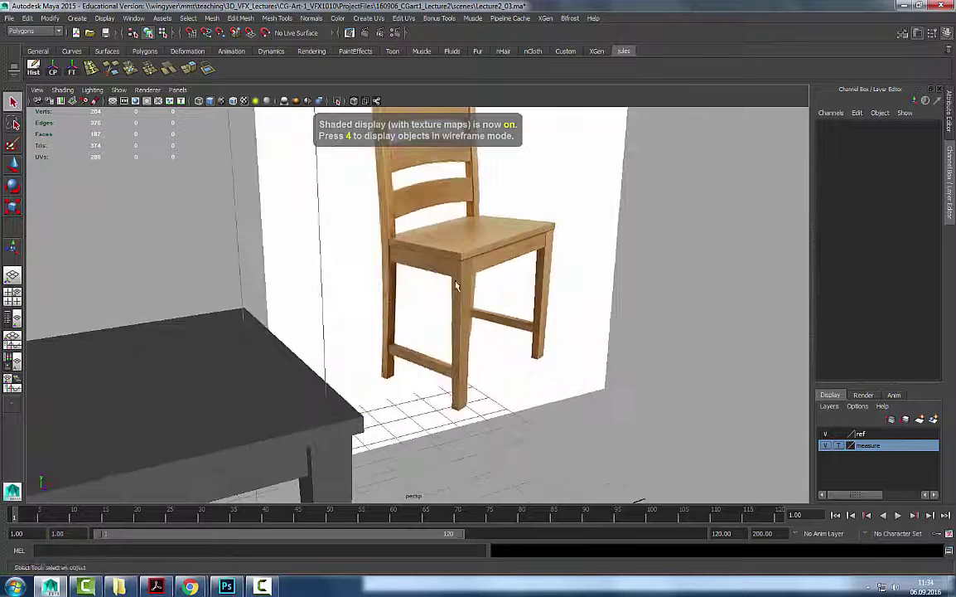
alt+middle_drag(455, 284, 431, 385)
alt+drag(431, 384, 527, 342)
alt+right_drag(527, 341, 457, 342)
alt+middle_drag(457, 342, 464, 323)
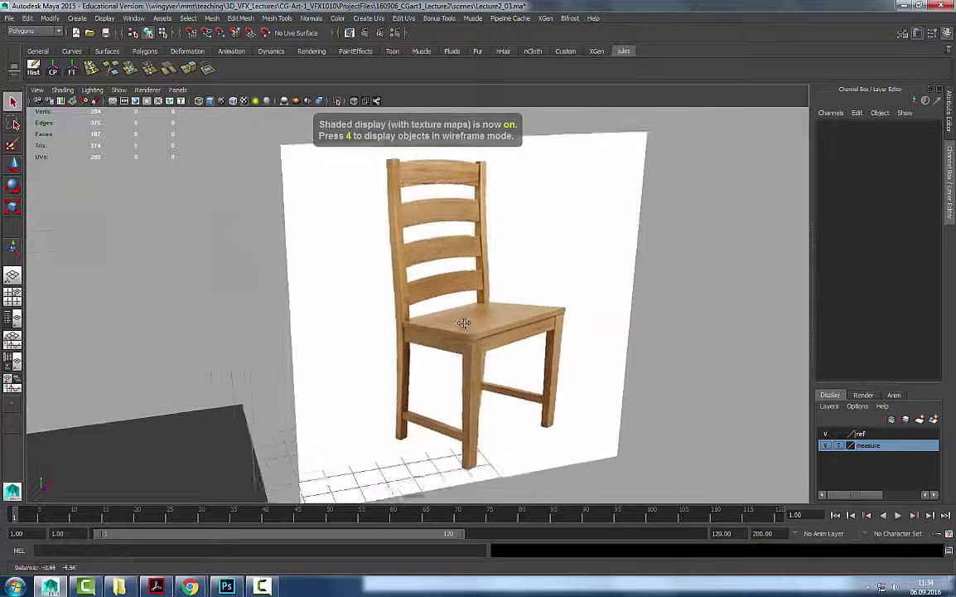
alt+drag(464, 323, 469, 314)
Select the modelled seat and compare its shape with the seat and back posts of the reference chair.
click(555, 406)
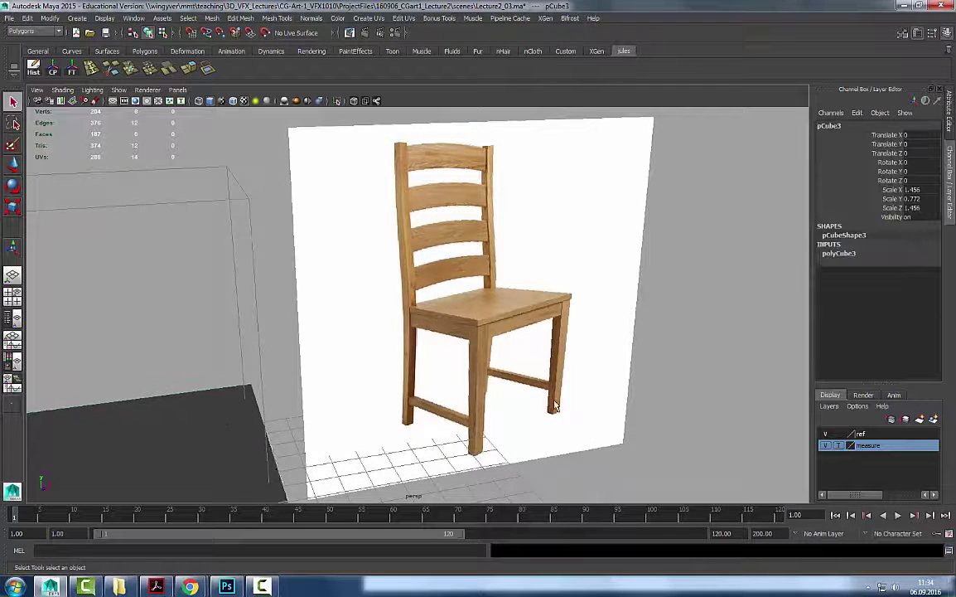
alt+drag(555, 406, 464, 350)
alt+drag(397, 315, 408, 342)
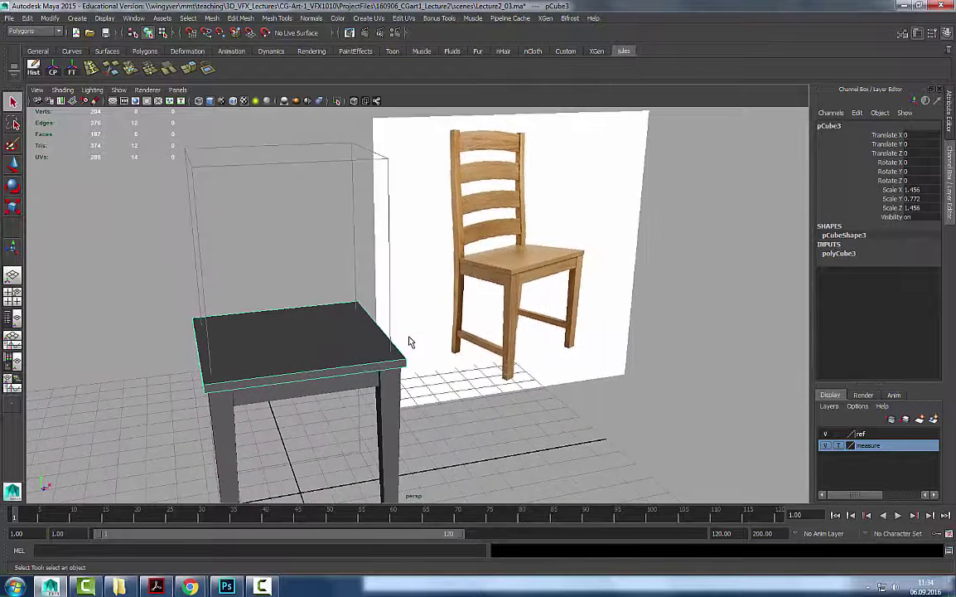
alt+middle_drag(359, 367, 303, 464)
alt+right_drag(302, 464, 416, 410)
alt+middle_drag(416, 410, 526, 246)
alt+drag(526, 245, 523, 271)
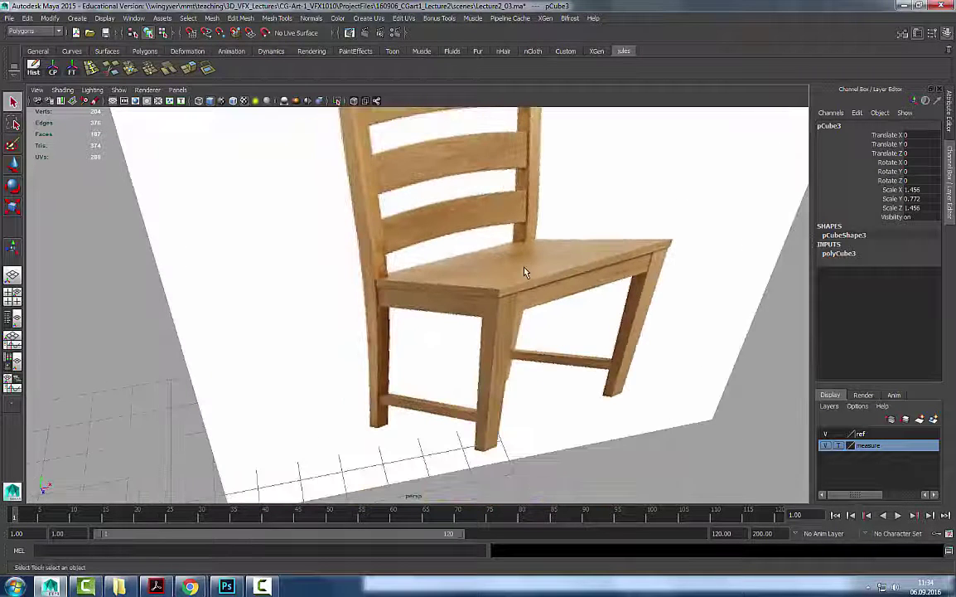
alt+right_drag(607, 275, 497, 322)
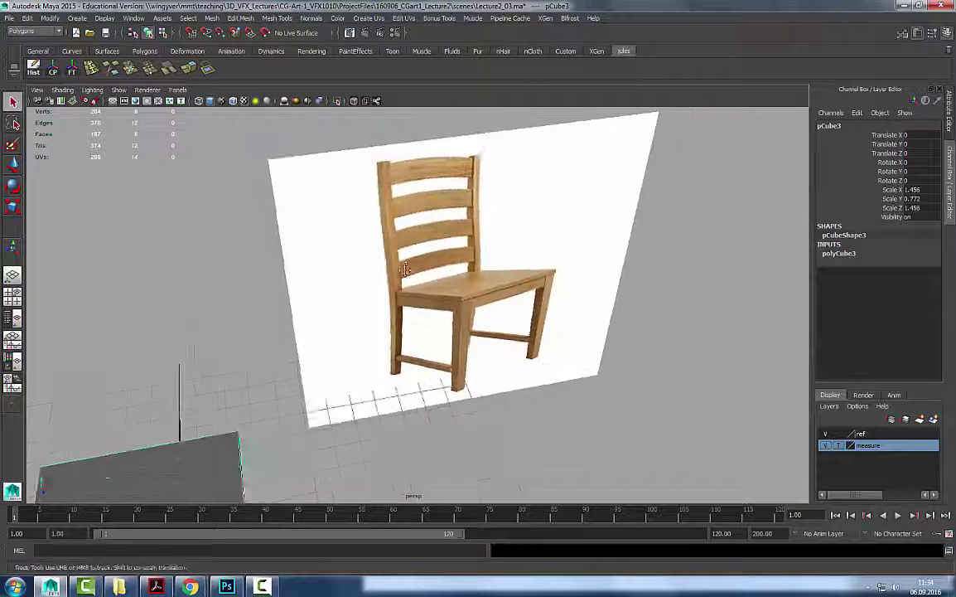
alt+drag(498, 321, 474, 302)
alt+right_drag(474, 301, 520, 288)
alt+drag(355, 271, 412, 277)
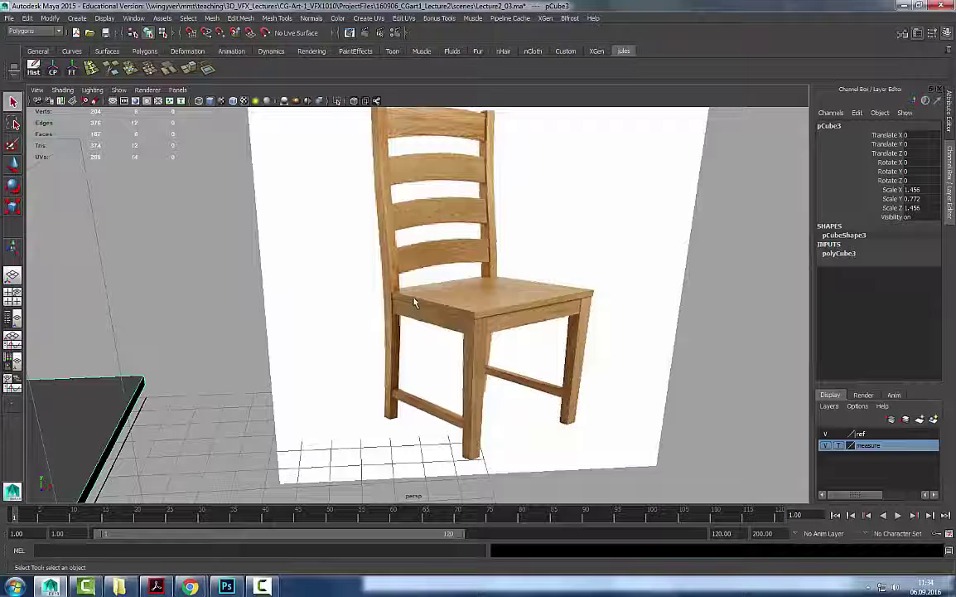
alt+drag(256, 363, 334, 300)
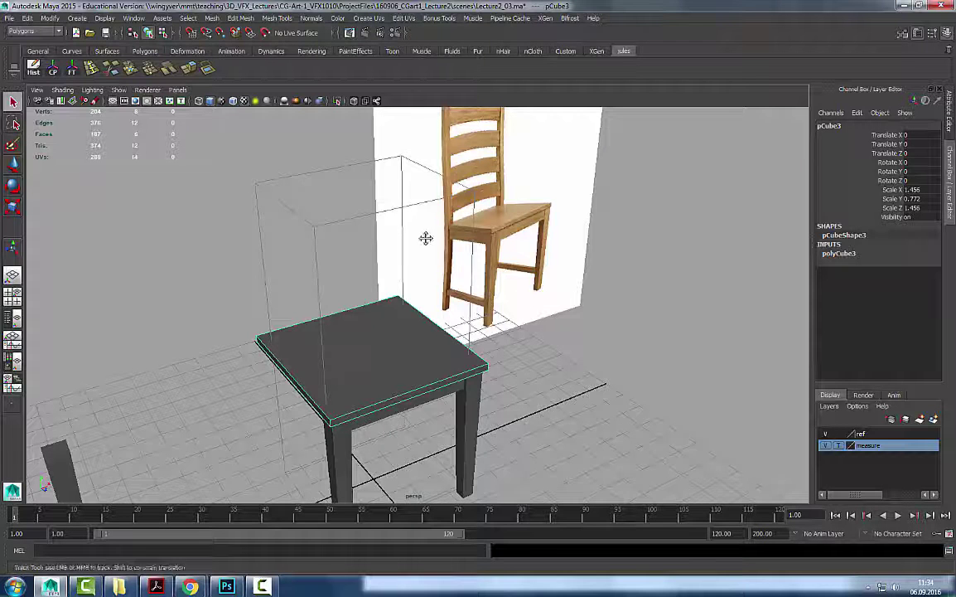
alt+middle_drag(425, 237, 421, 233)
alt+drag(421, 233, 425, 238)
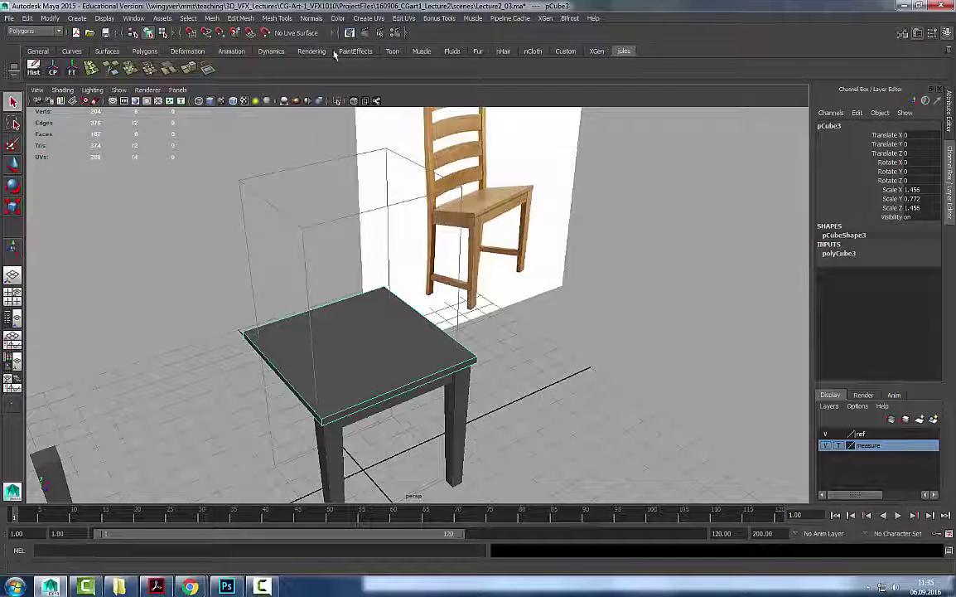
Activate the Insert Edge Loop tool and show its settings at a readable width.
click(92, 68)
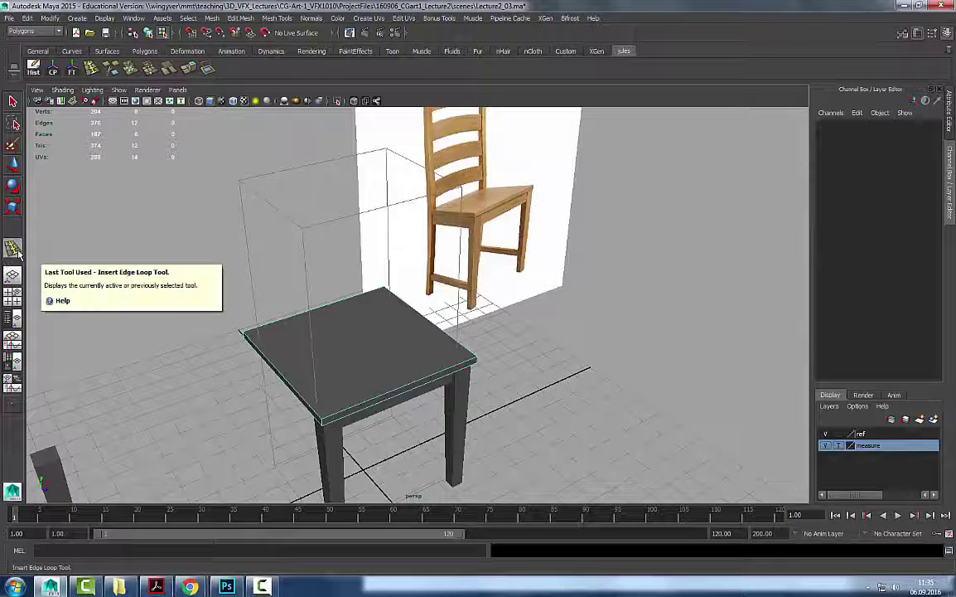
click(931, 36)
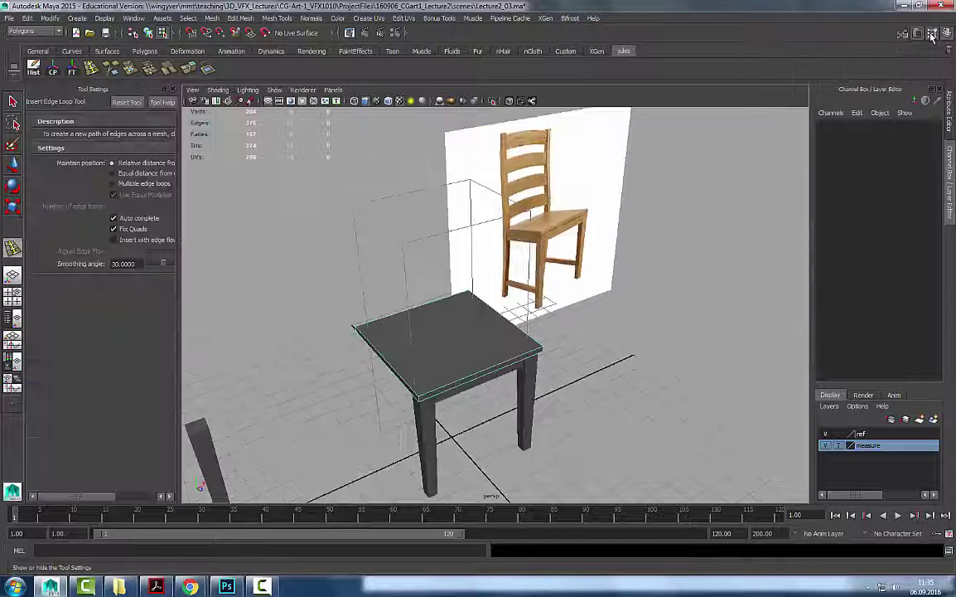
drag(231, 119, 263, 119)
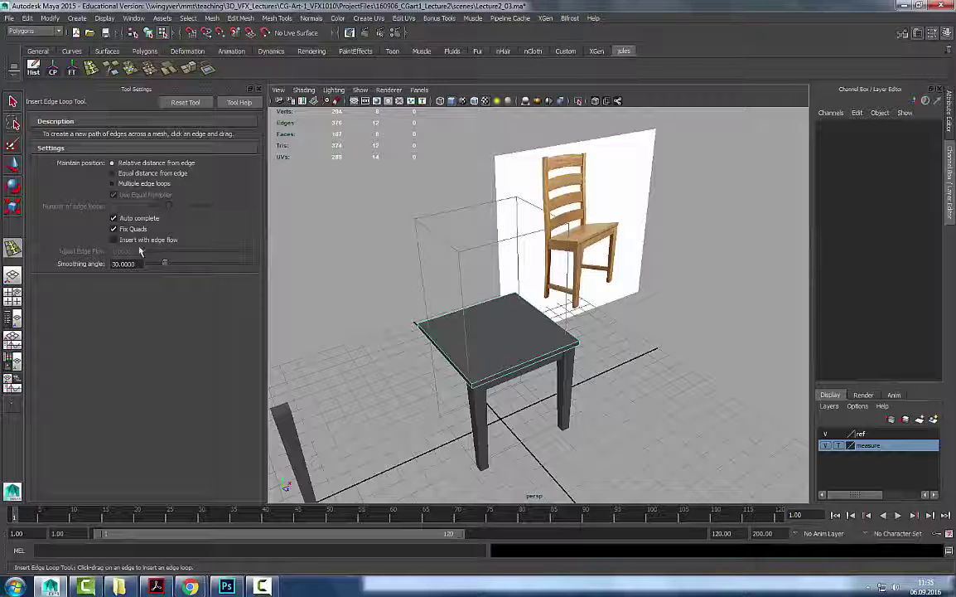
Try a freely placed edge loop across the seat using the relative distance option and undo it.
click(570, 350)
drag(570, 349, 514, 377)
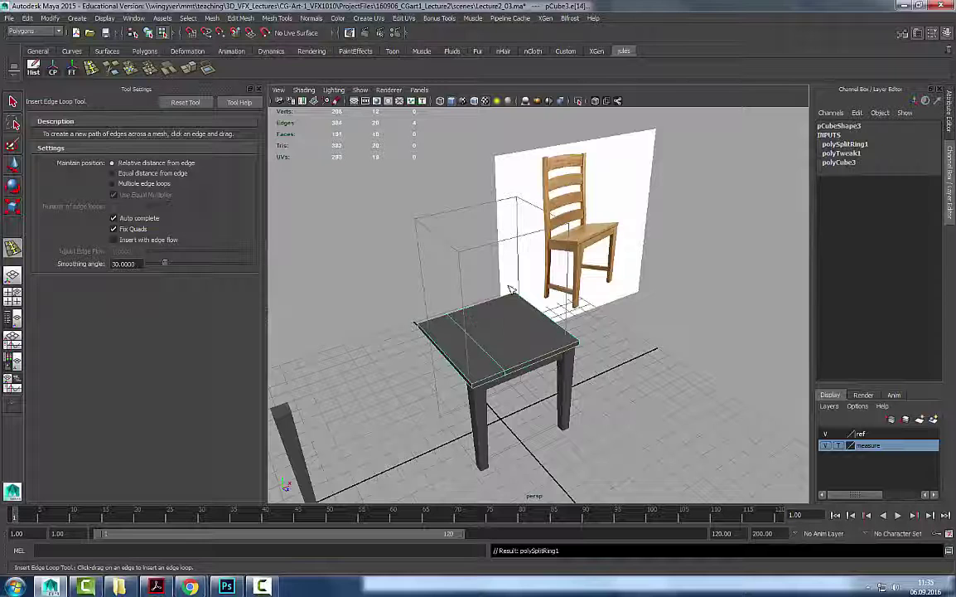
key(ctrl+z)
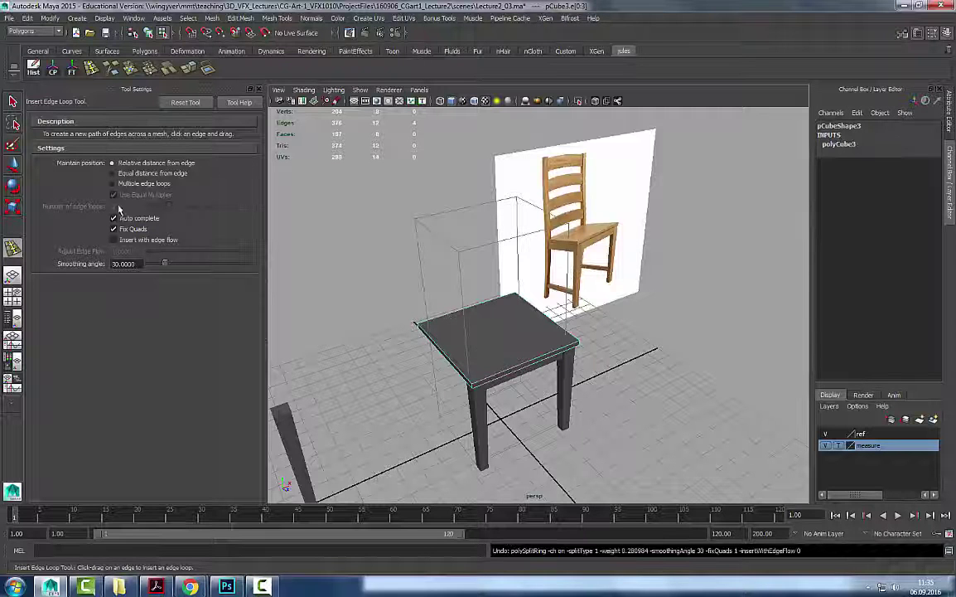
Insert two evenly spaced edge loops across the seat using the Multiple edge loops option.
click(114, 183)
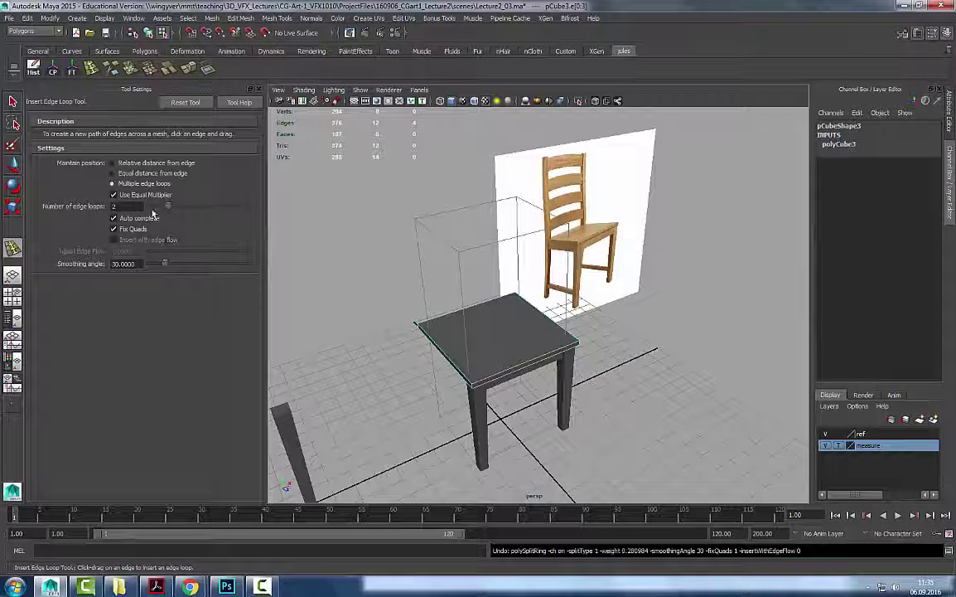
click(531, 359)
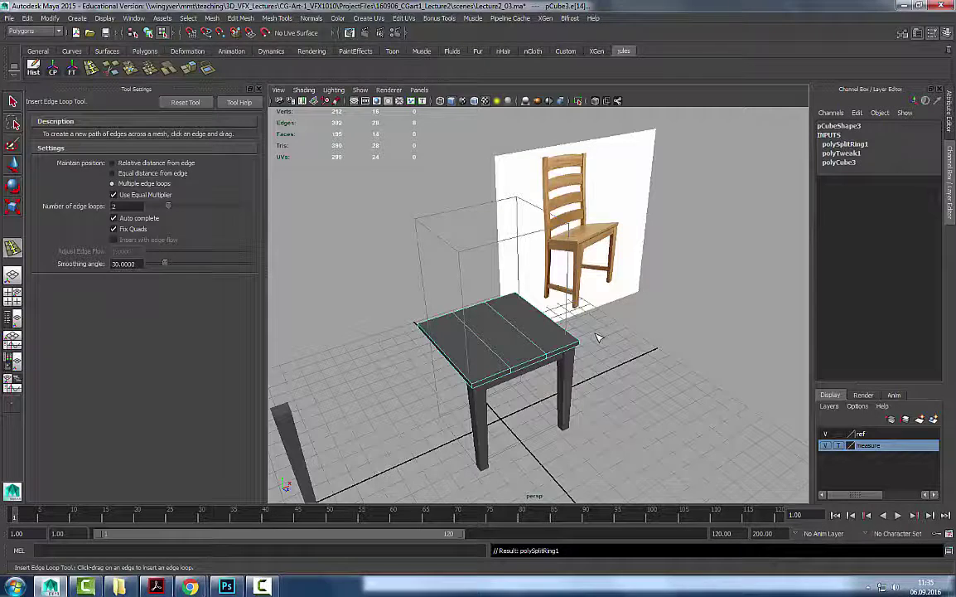
Set the number of edge loops to 1, try a centred loop between the two existing loops and undo it.
scroll(541, 268, up, 4)
alt+drag(541, 267, 503, 301)
drag(123, 206, 40, 199)
text(1)
key(Return)
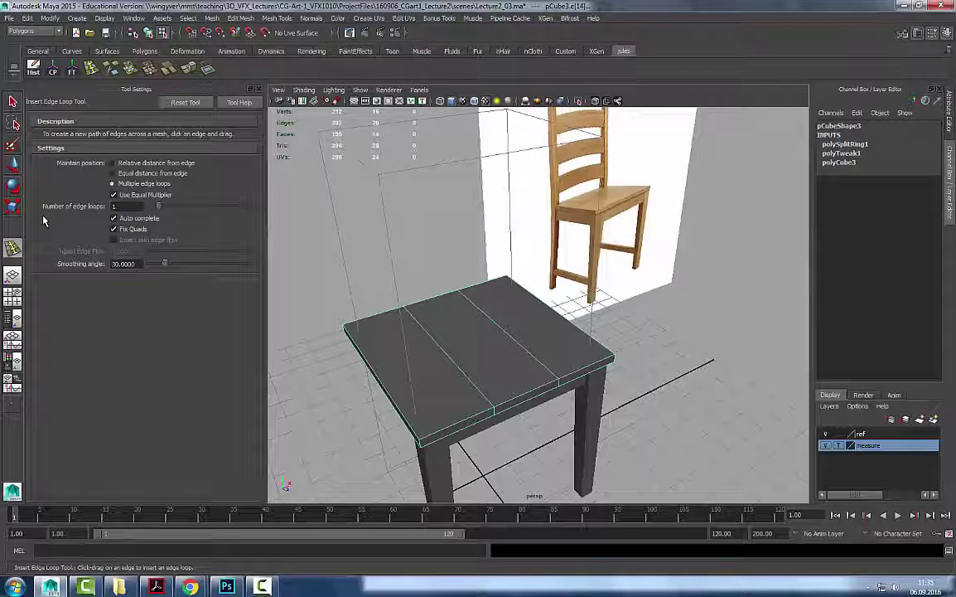
drag(519, 400, 532, 398)
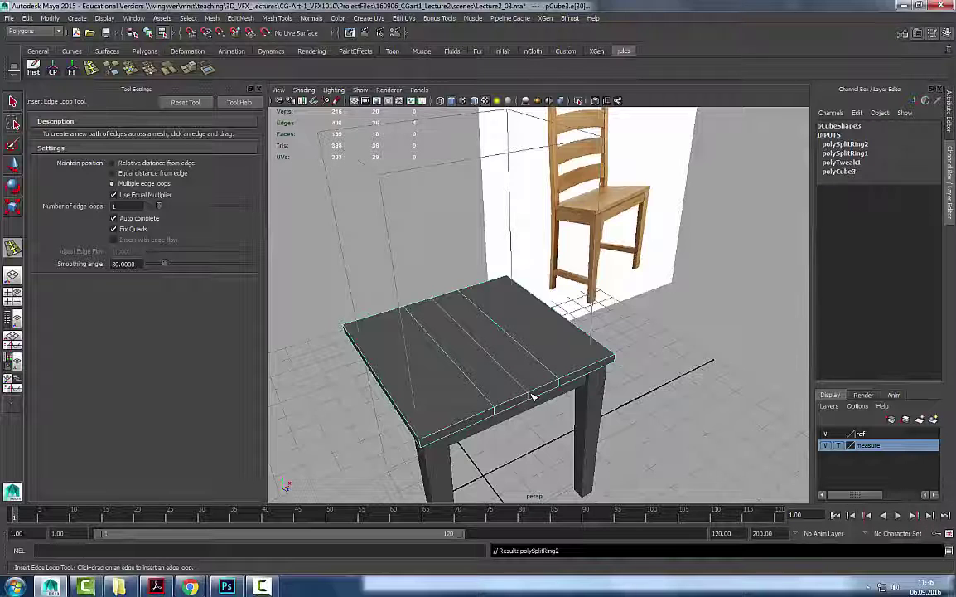
key(ctrl+z)
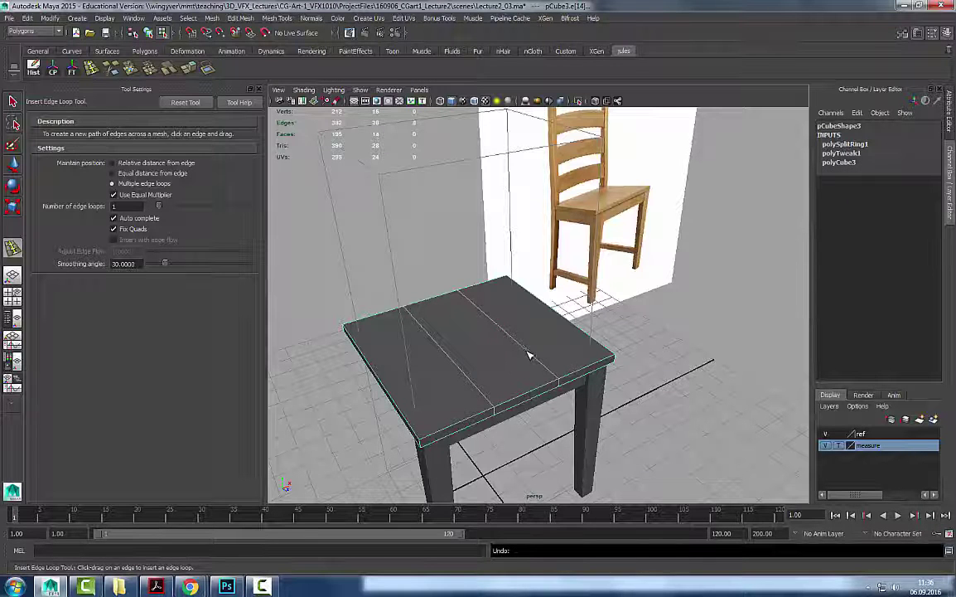
Select the two edge loops on the seat and scale them apart along X towards the seat's outer sides.
key(q)
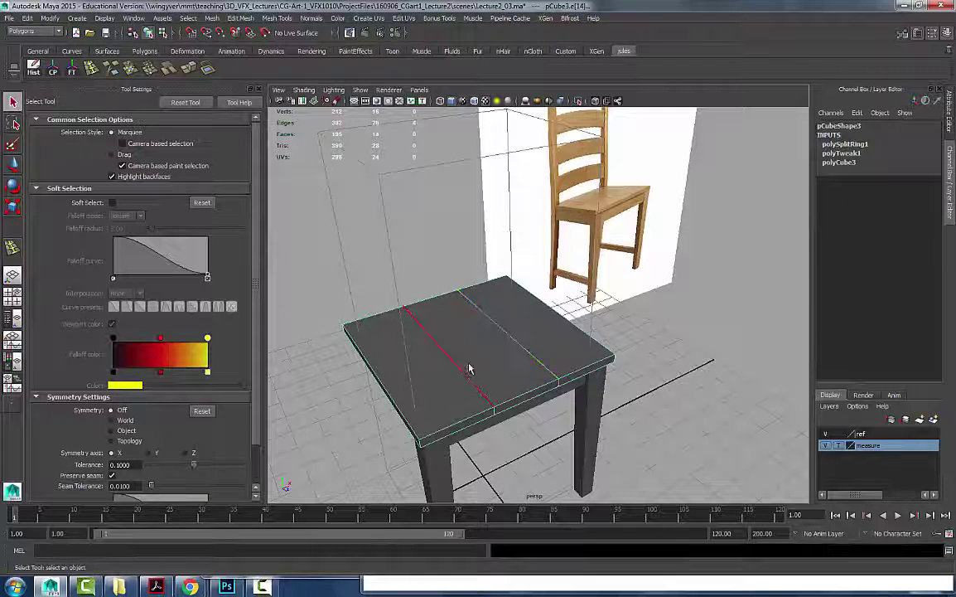
key(r)
scroll(542, 337, down, 3)
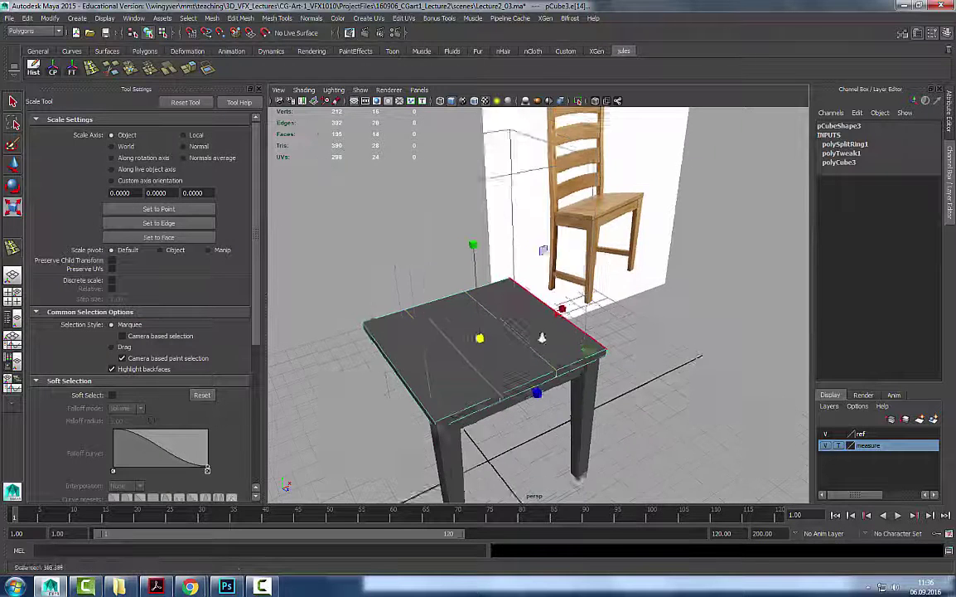
drag(572, 304, 662, 292)
Extrude the long middle face on the seat's rear side outward by about 6 units and return to object mode.
key(q)
alt+drag(455, 386, 686, 257)
click(686, 257)
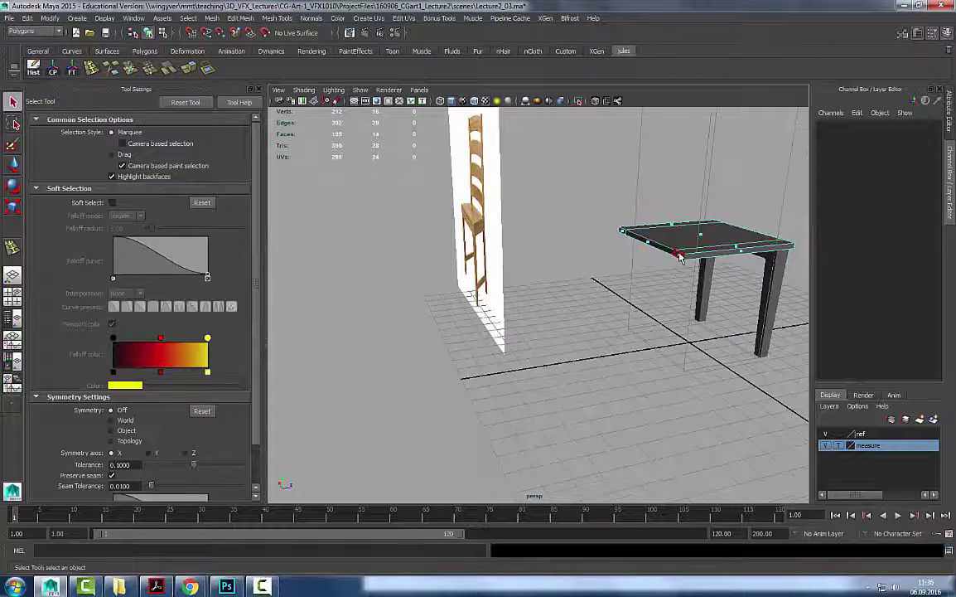
key(f)
alt+drag(472, 261, 500, 305)
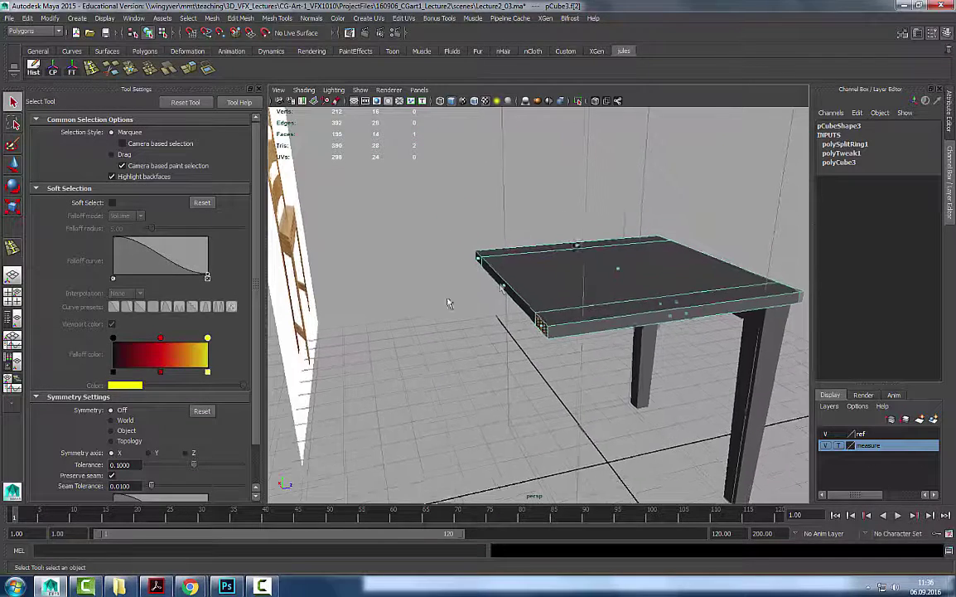
click(501, 290)
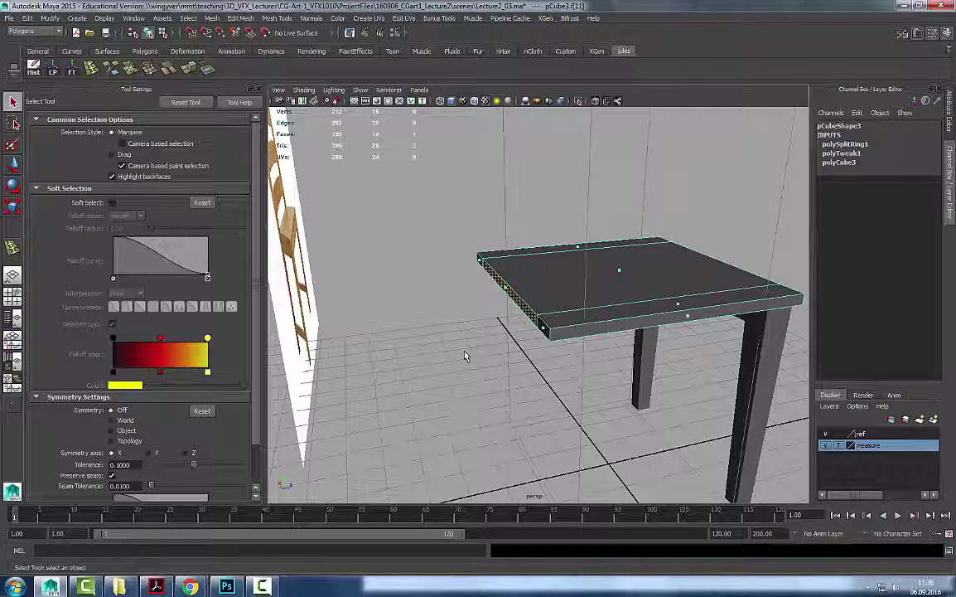
key(ctrl+e)
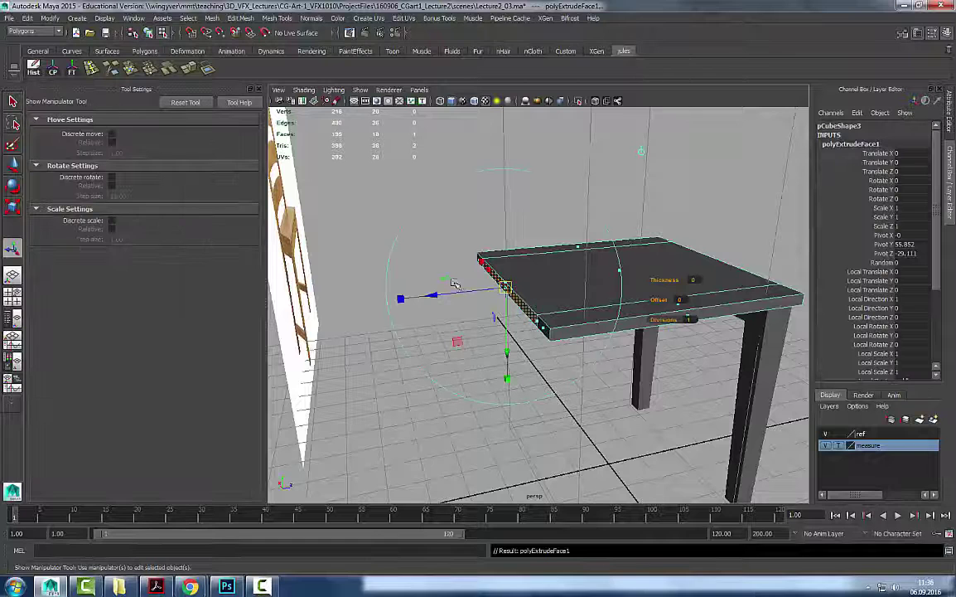
drag(434, 294, 409, 292)
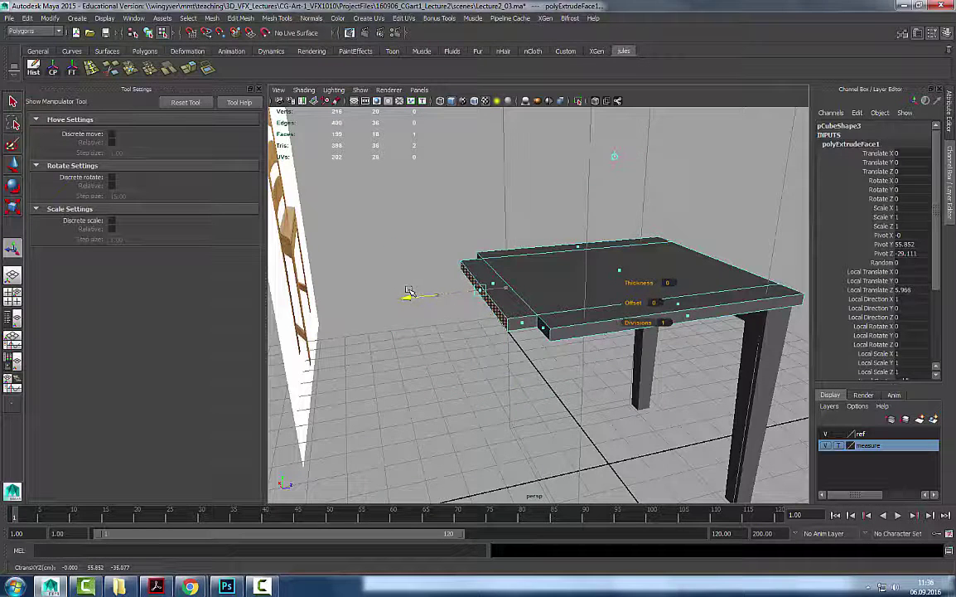
key(q)
right_drag(606, 297, 655, 267)
click(693, 277)
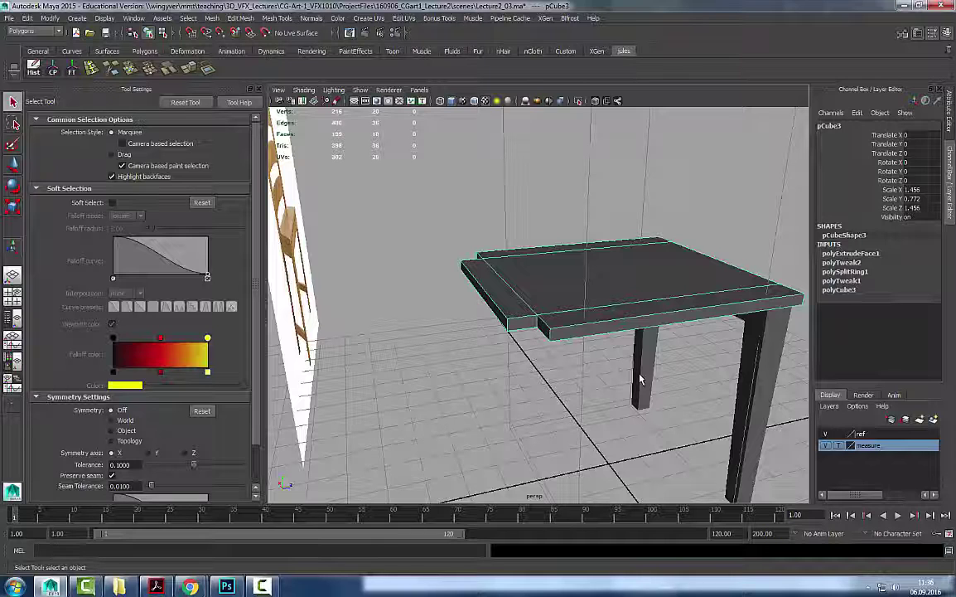
Scale the vertices of the seat's two inner edge loops closer together along X to about 0.92 and return to object mode.
alt+drag(395, 329, 579, 294)
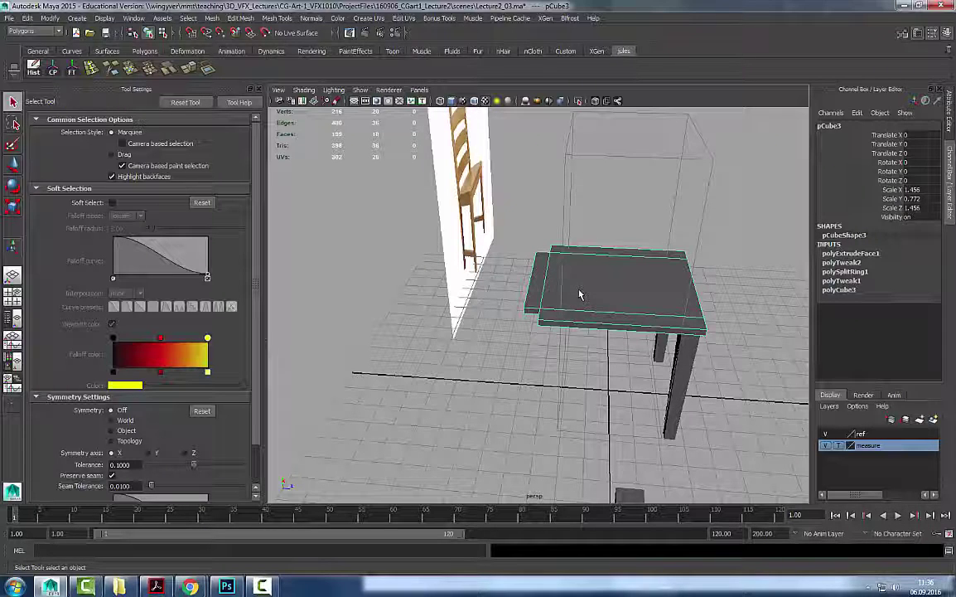
right_drag(592, 285, 534, 273)
alt+drag(575, 282, 555, 248)
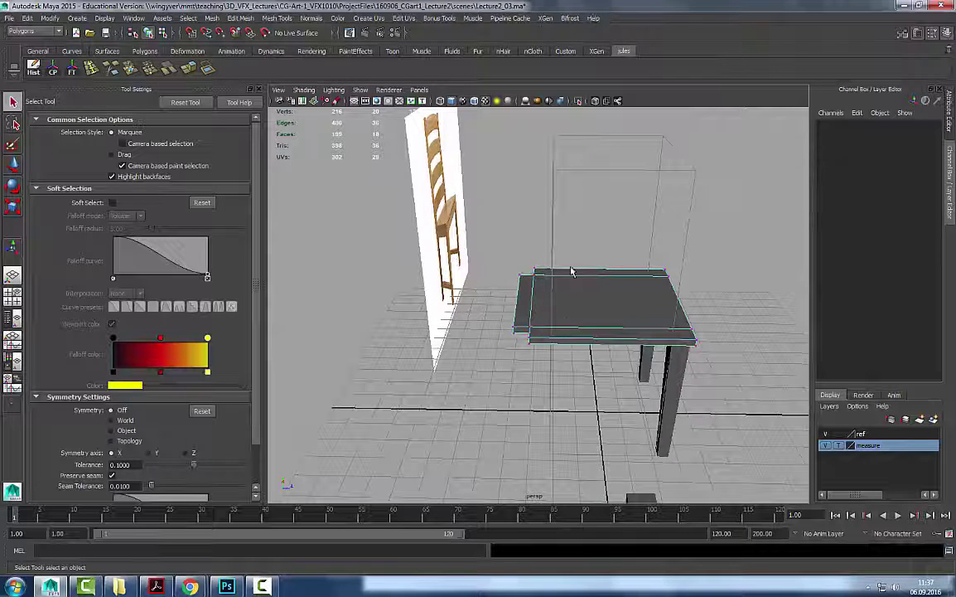
key(w)
drag(598, 303, 525, 324)
click(495, 236)
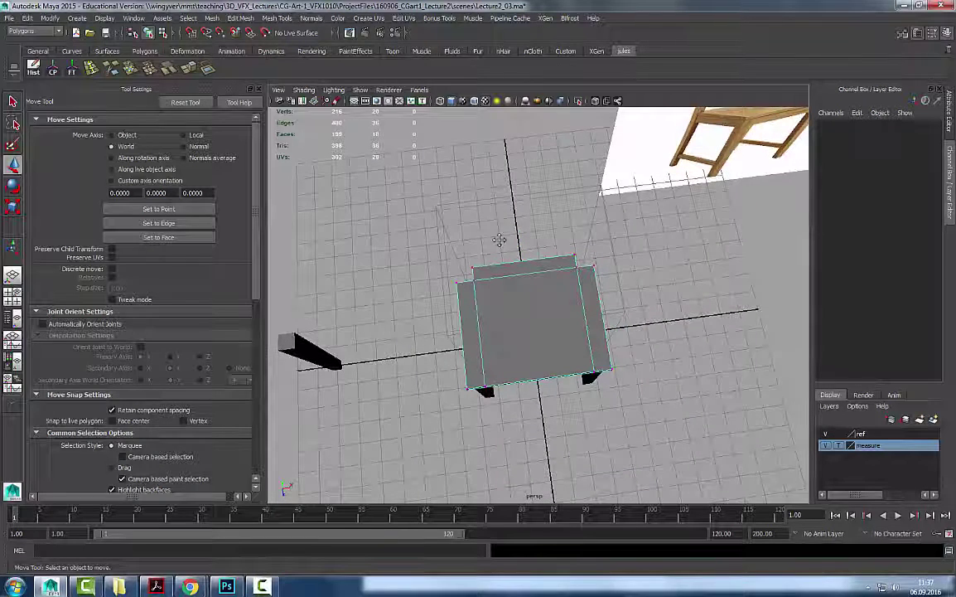
alt+drag(499, 240, 525, 245)
drag(492, 378, 489, 384)
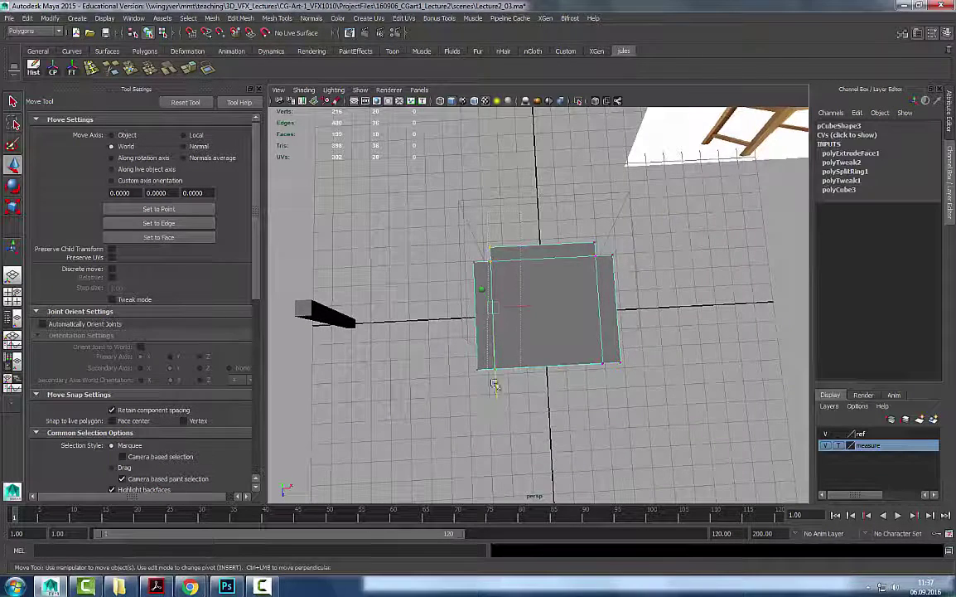
shift+drag(604, 403, 602, 402)
key(r)
mouse_move(636, 310)
mouse_down()
mouse_move(597, 309)
mouse_move(643, 315)
mouse_up()
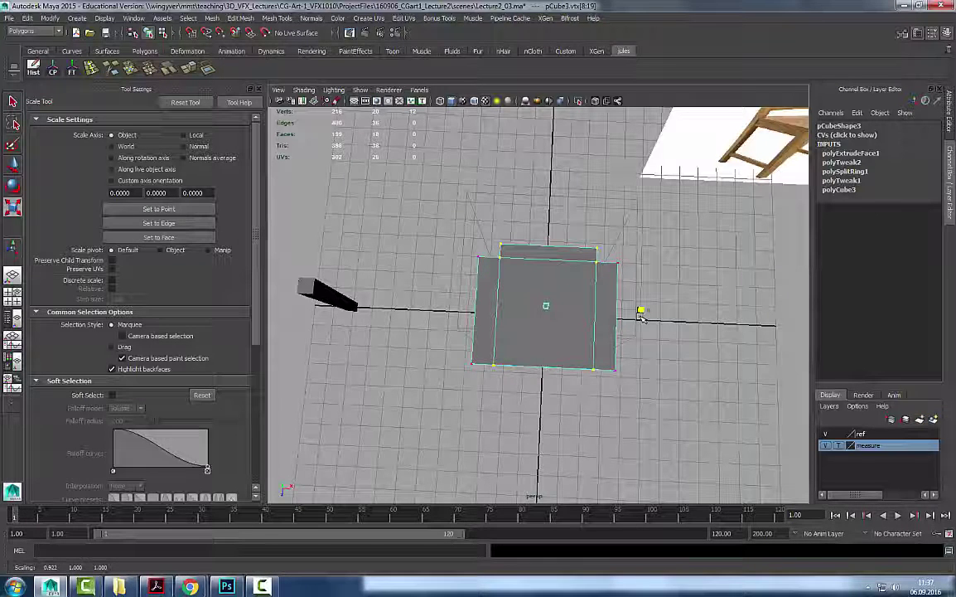
drag(641, 314, 681, 215)
key(q)
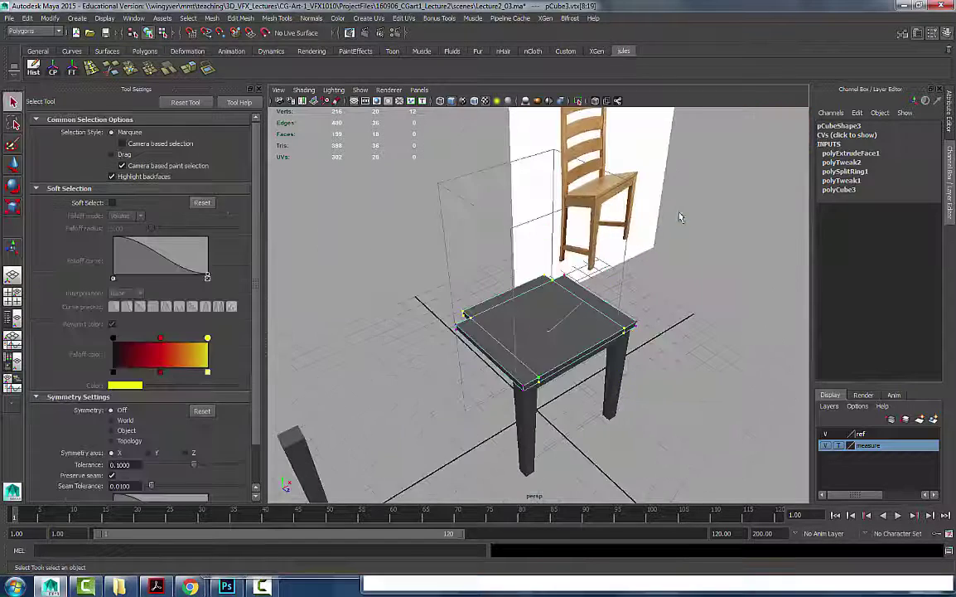
click(682, 217)
key(F8)
Duplicate the spare leg beside the chair and place the copy in the seat's rear corner notch at about X -25.6, Z -19.1.
alt+drag(685, 340, 636, 328)
click(636, 328)
click(580, 324)
alt+drag(434, 320, 454, 277)
alt+right_drag(454, 315, 348, 335)
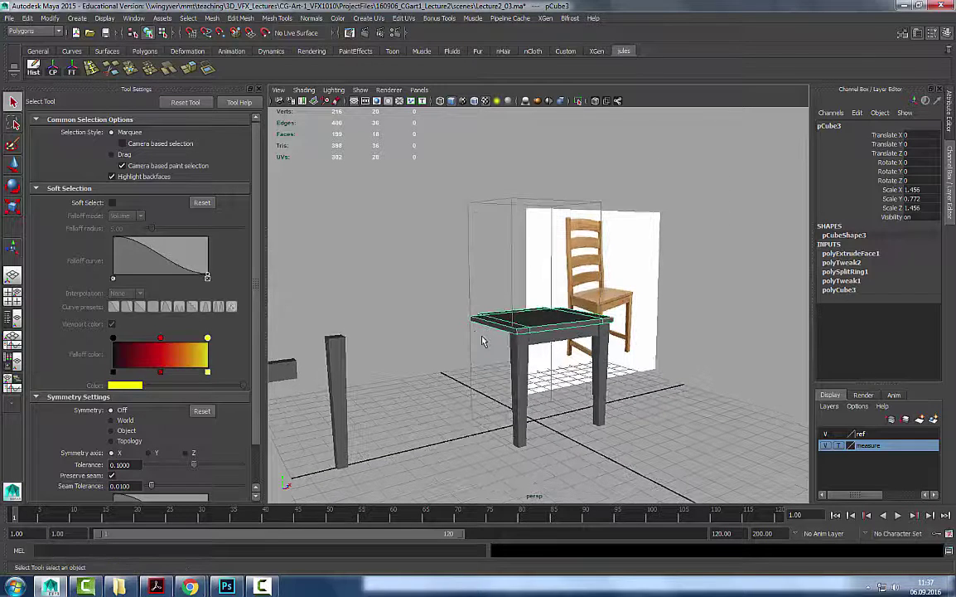
click(520, 362)
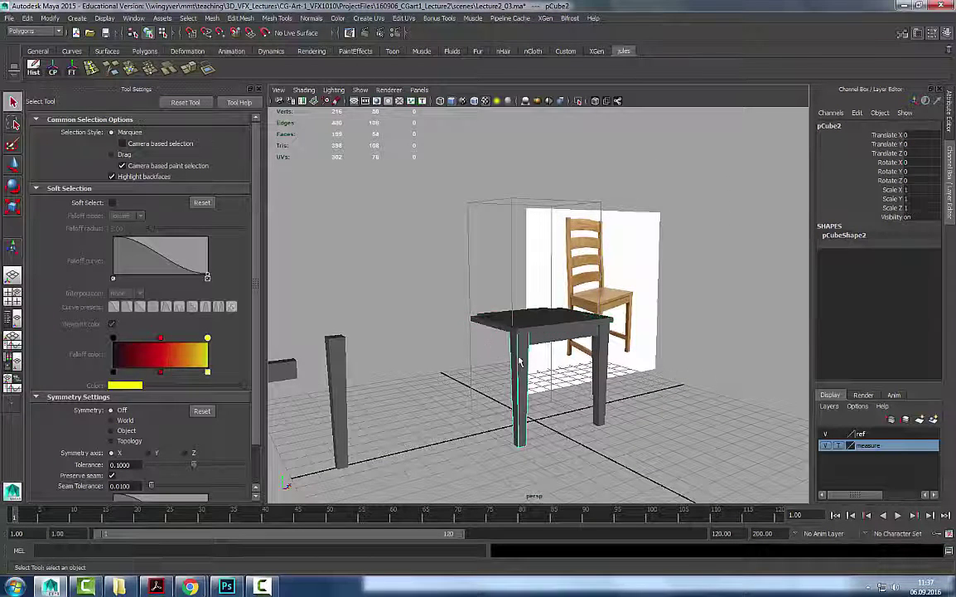
alt+right_drag(414, 366, 401, 355)
click(368, 353)
click(392, 379)
key(space)
key(space)
alt+right_drag(598, 234, 474, 282)
key(ctrl+d)
key(w)
drag(386, 295, 492, 267)
alt+right_drag(492, 267, 556, 262)
alt+middle_drag(556, 262, 637, 481)
drag(316, 320, 365, 317)
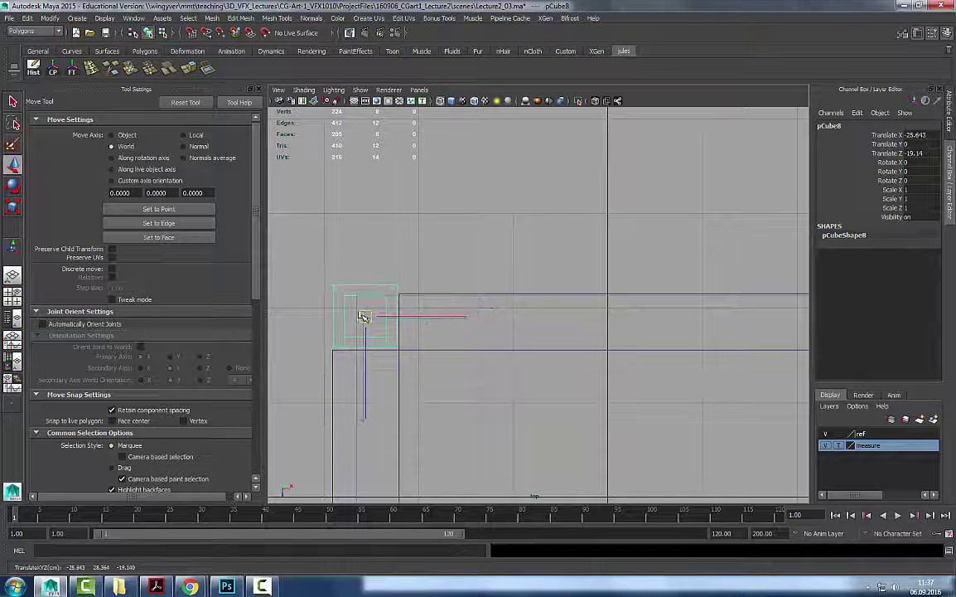
Raise the top vertices of the new rear leg to the top of the measuring box, forming a tall back post.
key(space)
key(space)
alt+drag(593, 305, 772, 362)
alt+right_drag(290, 373, 373, 378)
alt+middle_drag(373, 378, 423, 331)
key(q)
right_drag(423, 330, 378, 325)
drag(378, 241, 466, 319)
alt+right_drag(460, 311, 311, 283)
key(w)
drag(488, 257, 482, 221)
Scale the rear post's top vertices down in X and Z only to narrow its upper end.
key(r)
alt+right_drag(523, 241, 502, 229)
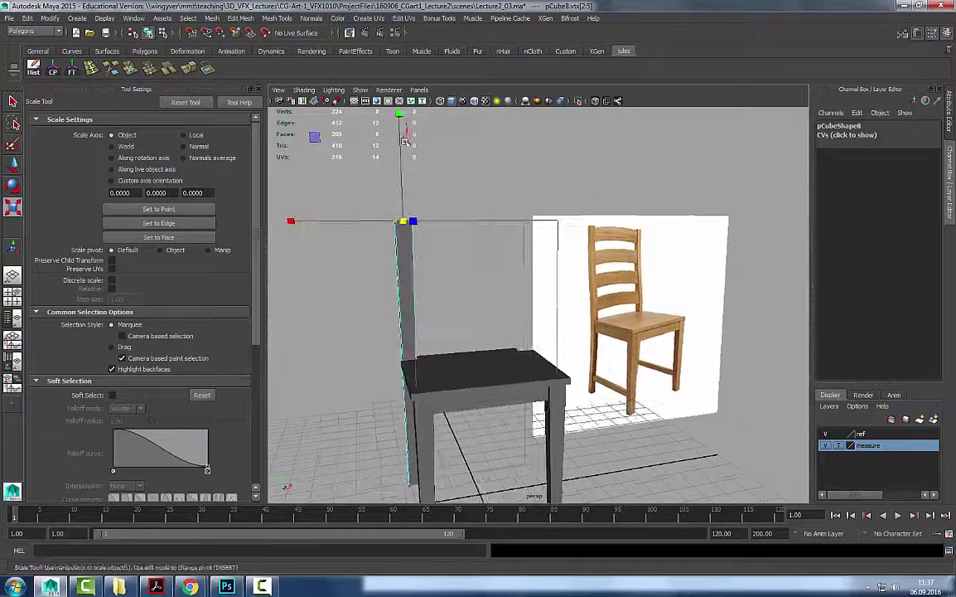
ctrl+drag(401, 114, 405, 144)
key(q)
click(613, 377)
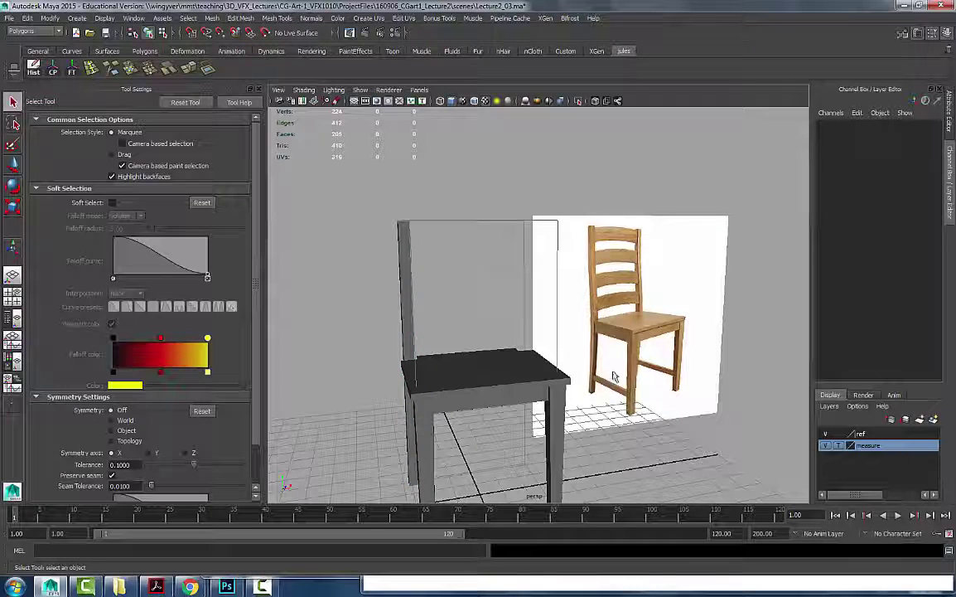
Insert three single edge loops on the rear post: at mid-height, halfway up the upper part and halfway down the lower part.
click(405, 282)
alt+drag(405, 282, 427, 324)
click(91, 69)
alt+drag(501, 299, 471, 299)
alt+drag(407, 289, 441, 236)
click(440, 235)
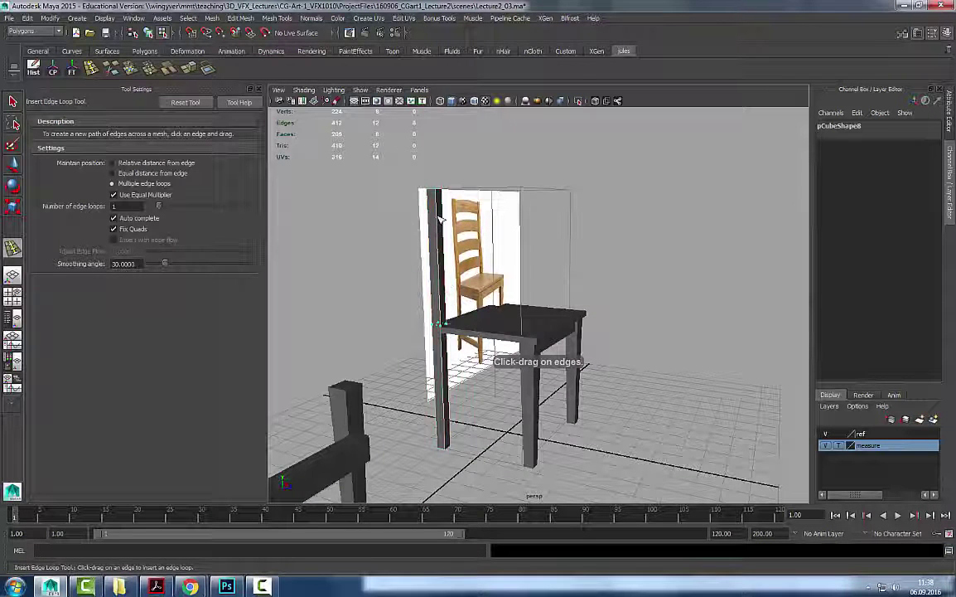
click(447, 377)
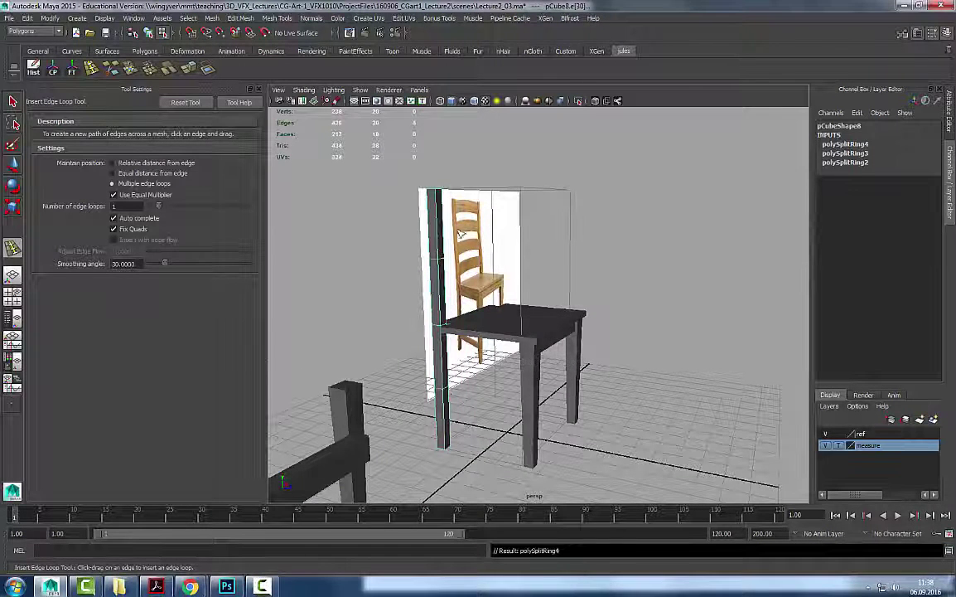
Move the rear post's top vertices and then its upper edge ring backward along Z so the post leans away from the seat.
key(q)
drag(482, 177, 367, 202)
alt+drag(390, 159, 426, 159)
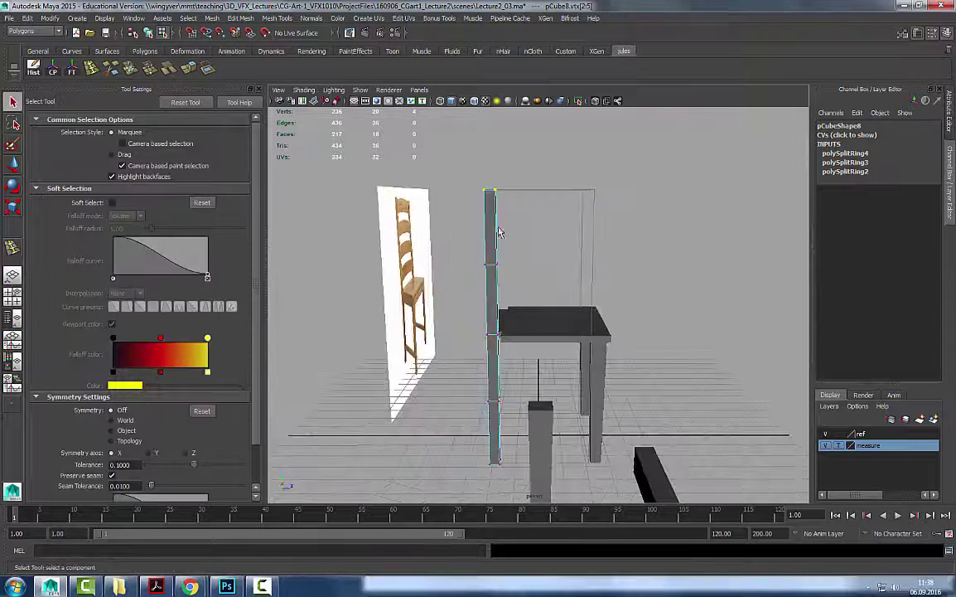
key(w)
drag(543, 189, 548, 190)
alt+drag(531, 252, 479, 248)
drag(560, 237, 544, 273)
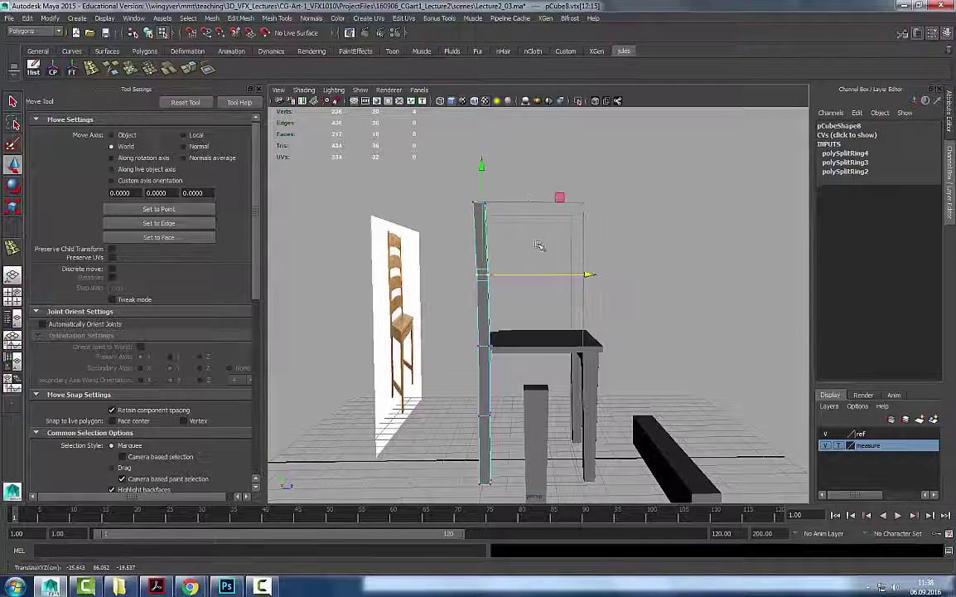
Refine the backward bend in a full-screen side view by shifting the post's upper vertex rows along Z.
alt+drag(477, 191, 505, 313)
key(space)
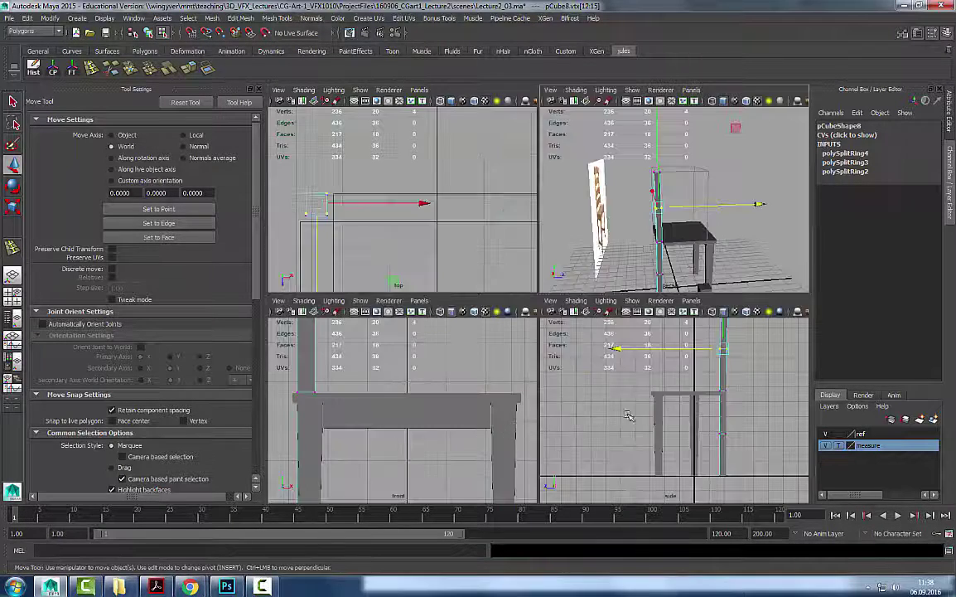
key(space)
key(f)
alt+right_drag(431, 364, 224, 207)
alt+right_drag(414, 284, 392, 301)
key(space)
key(space)
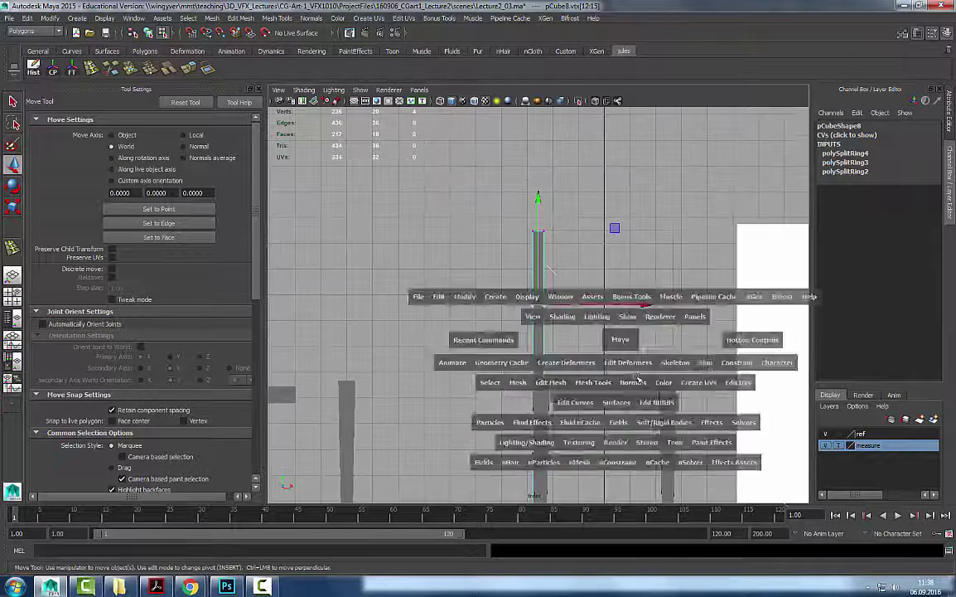
key(ctrl+space)
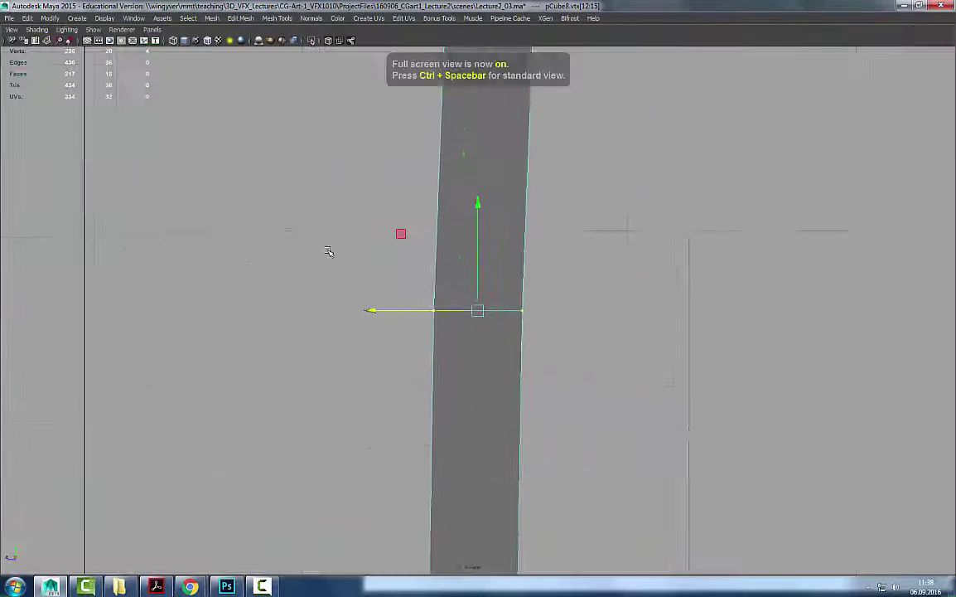
scroll(339, 257, down, 8)
alt+middle_drag(392, 213, 412, 212)
drag(421, 189, 526, 173)
drag(433, 180, 439, 181)
drag(526, 258, 407, 349)
shift+drag(525, 158, 394, 272)
mouse_move(397, 234)
mouse_down()
mouse_move(405, 235)
mouse_move(399, 239)
mouse_up()
Nudge the post's upper vertices slightly further back along Z and return to object mode.
click(740, 287)
alt+right_drag(454, 286, 492, 235)
alt+right_drag(678, 320, 400, 307)
drag(561, 159, 414, 335)
drag(438, 242, 443, 245)
key(F8)
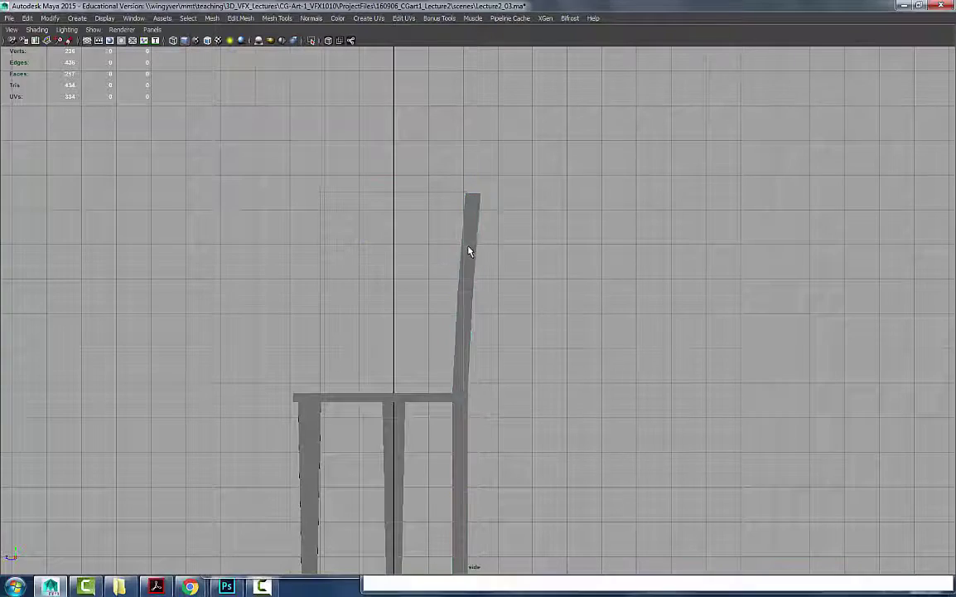
Scale the rear post's lower vertex ring in X and Z in the perspective view and return to object mode.
key(space)
key(space)
alt+drag(434, 309, 335, 320)
alt+middle_drag(347, 365, 343, 345)
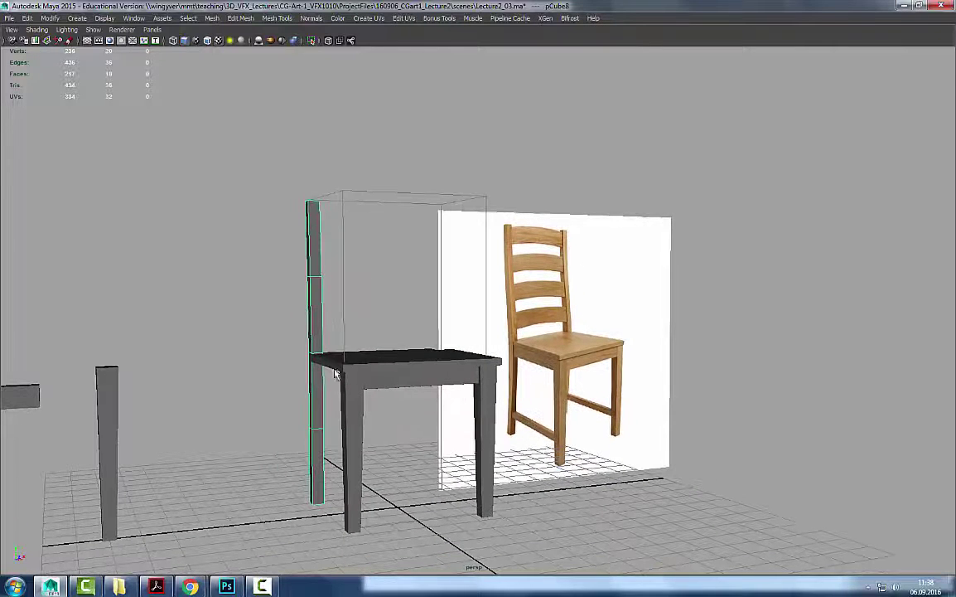
right_drag(325, 382, 290, 383)
drag(347, 401, 295, 434)
key(r)
ctrl+drag(318, 323, 322, 343)
right_drag(327, 315, 347, 288)
alt+right_drag(420, 345, 382, 347)
mouse_move(381, 347)
alt+mouse_down()
mouse_move(457, 346)
mouse_move(374, 350)
mouse_move(348, 329)
mouse_move(377, 340)
alt+mouse_up()
click(348, 329)
alt+right_drag(277, 342, 310, 338)
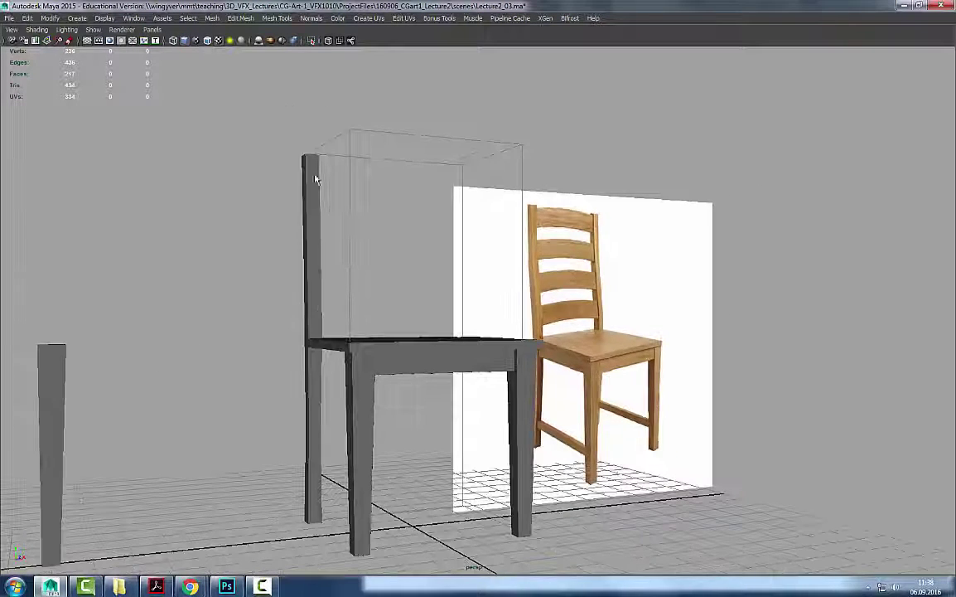
Extrude the top face of the rear post upward a short distance above the measuring box.
click(310, 379)
click(263, 226)
click(307, 267)
alt+right_drag(522, 270, 487, 261)
alt+middle_drag(486, 261, 462, 293)
alt+drag(299, 302, 302, 233)
key(F11)
alt+middle_drag(303, 233, 318, 365)
alt+right_drag(318, 364, 388, 340)
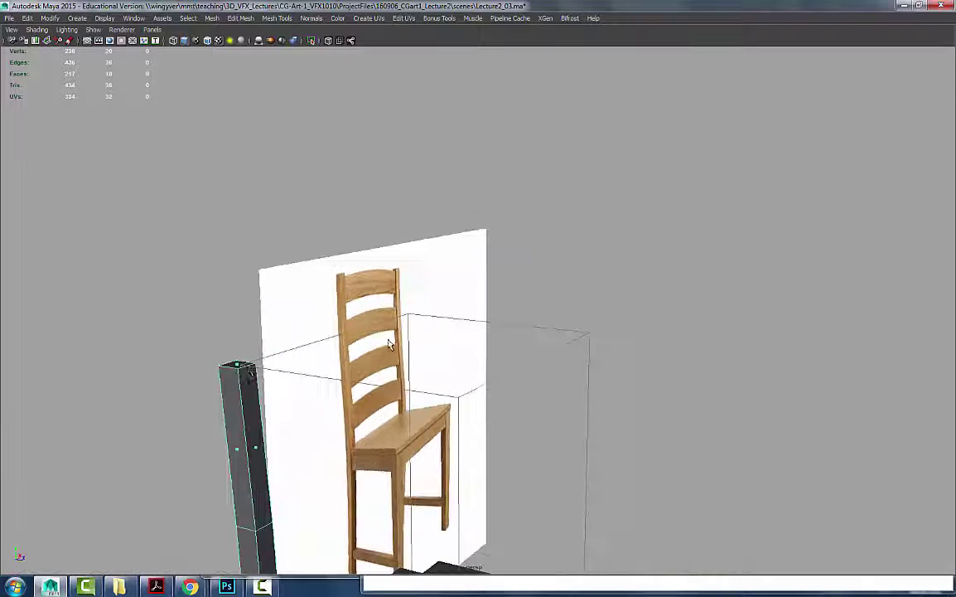
click(238, 366)
key(ctrl+e)
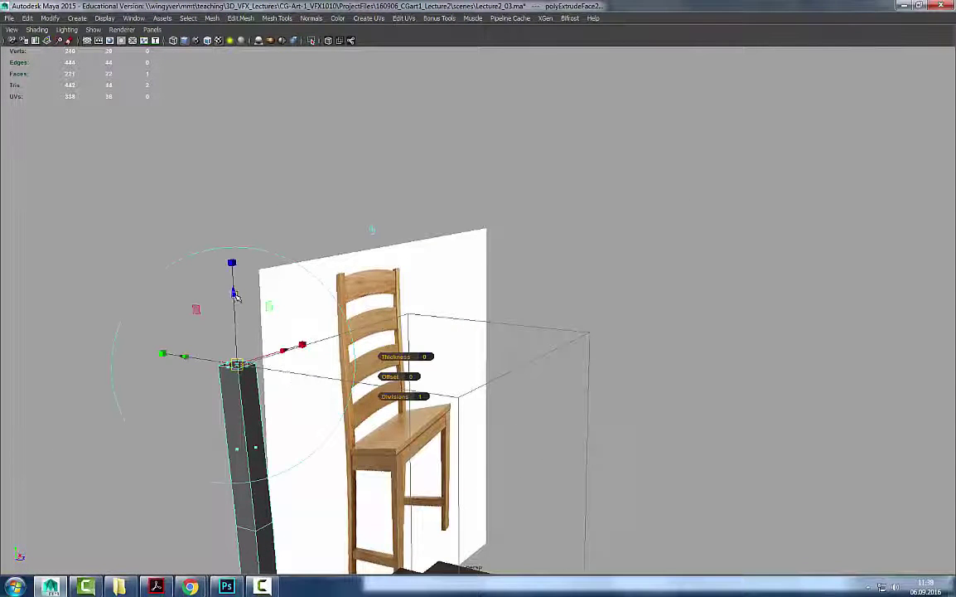
drag(235, 295, 234, 273)
click(553, 343)
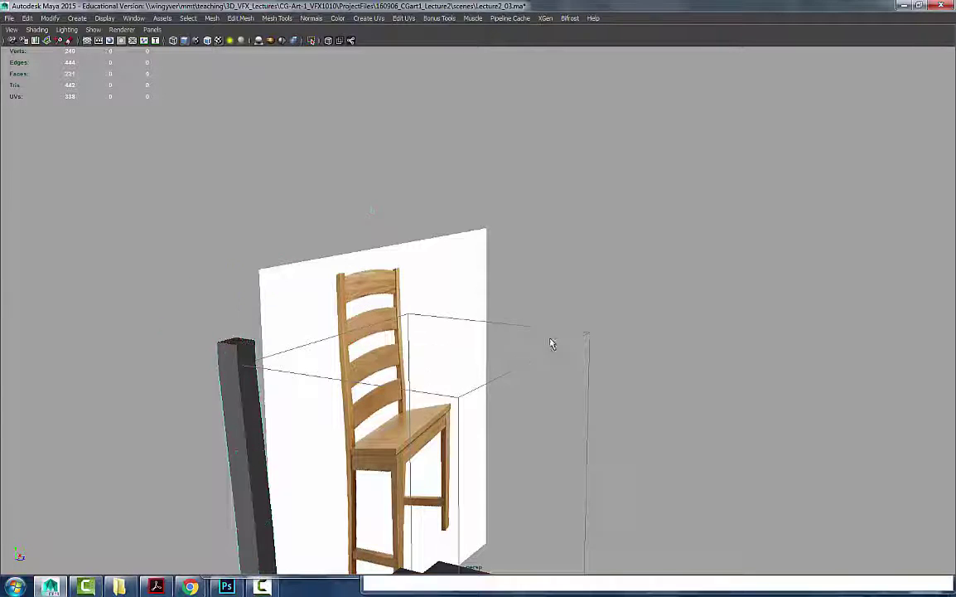
Delete the rear post's construction history and freeze its transformations.
alt+right_drag(553, 344, 417, 379)
alt+drag(417, 379, 386, 357)
click(385, 356)
alt+right_drag(384, 356, 356, 400)
alt+middle_drag(356, 400, 360, 351)
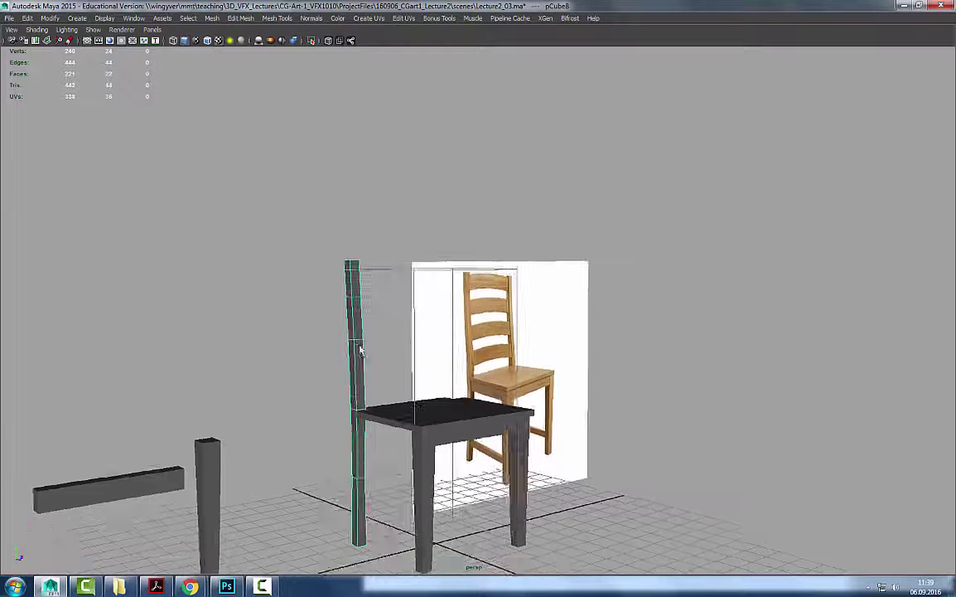
key(ctrl+space)
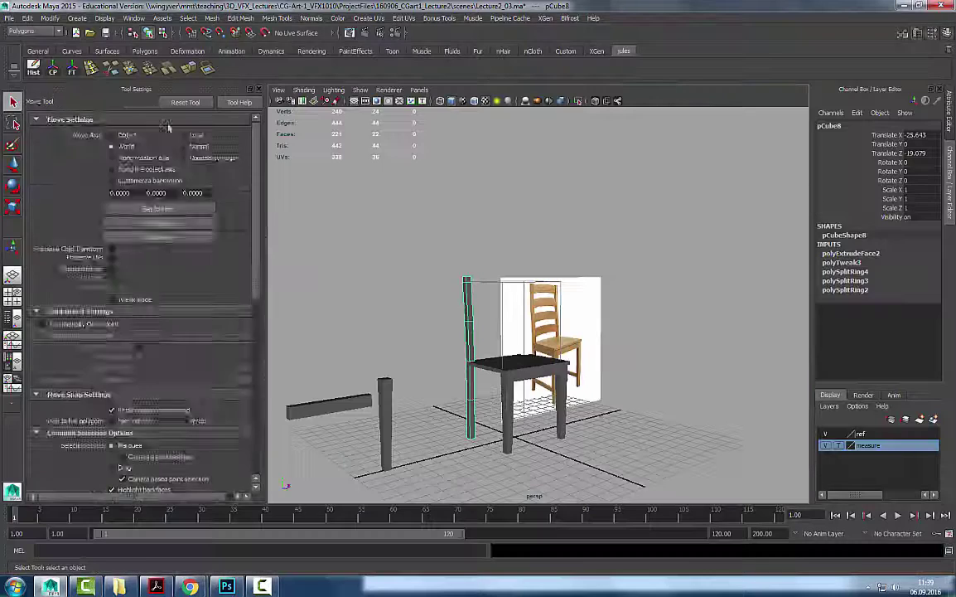
click(73, 72)
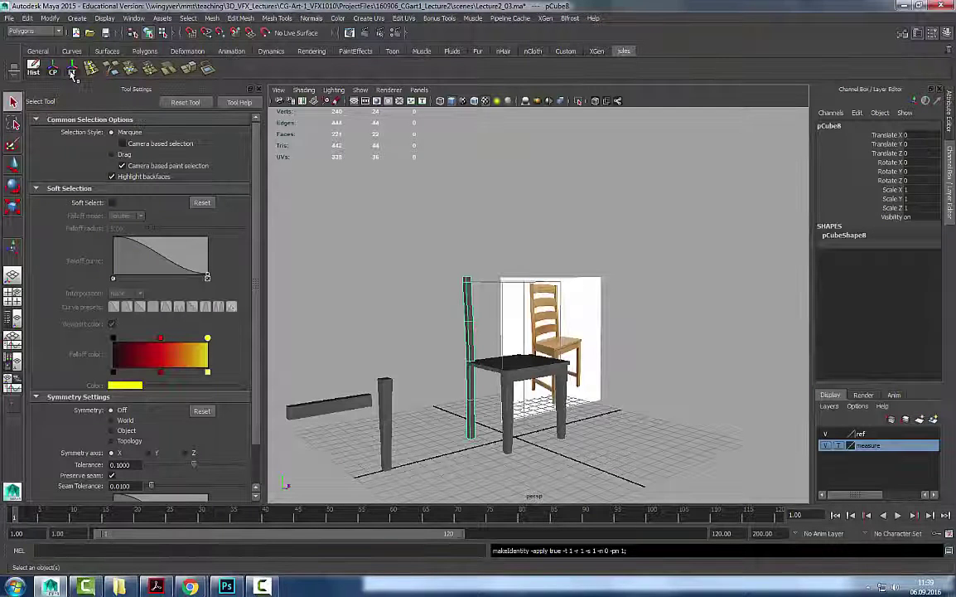
click(454, 324)
click(468, 309)
Duplicate the rear post and move the copy aside to use as a bevel test piece.
key(ctrl+space)
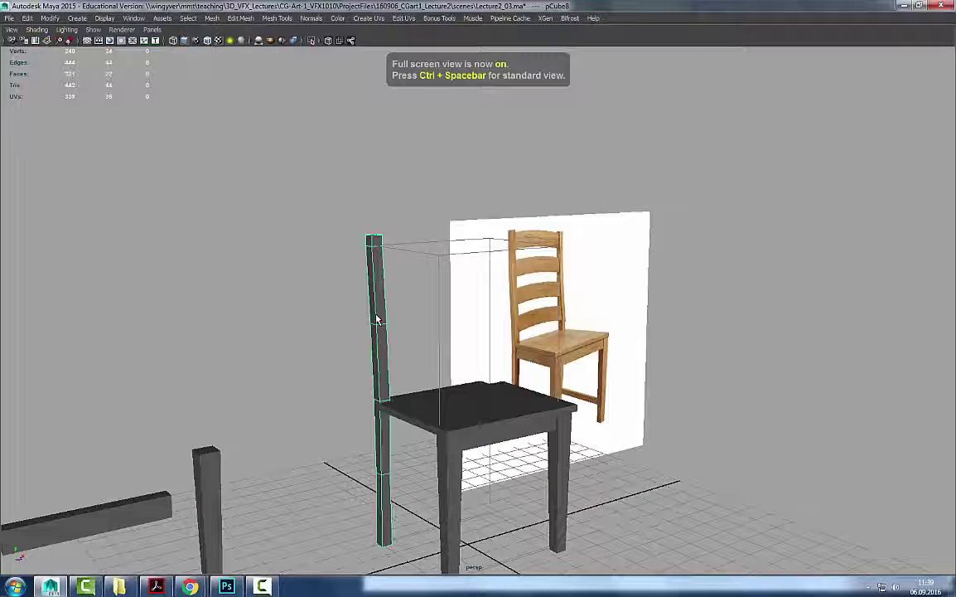
alt+middle_drag(609, 340, 594, 273)
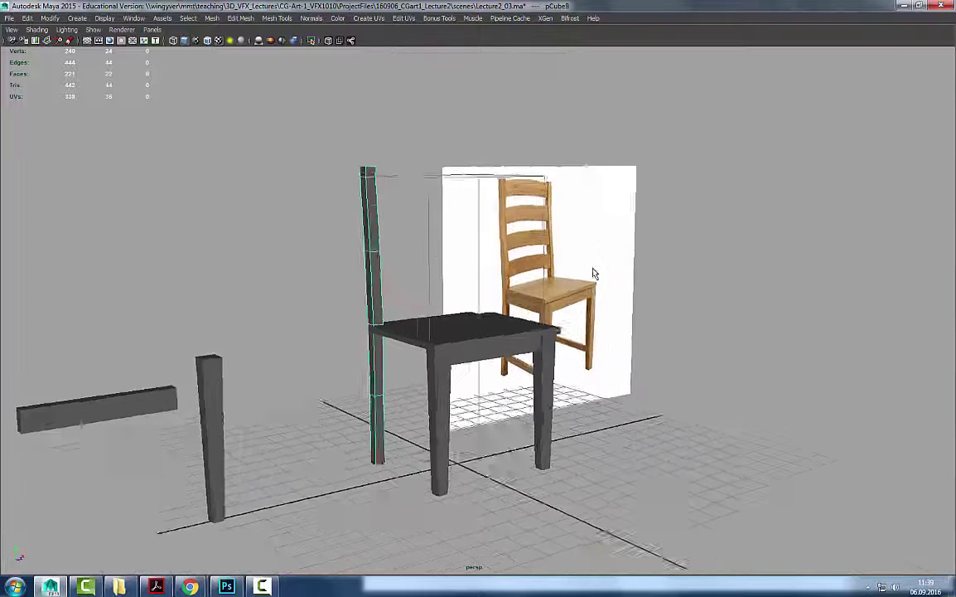
alt+right_drag(593, 274, 514, 307)
key(ctrl+d)
key(w)
drag(474, 368, 385, 304)
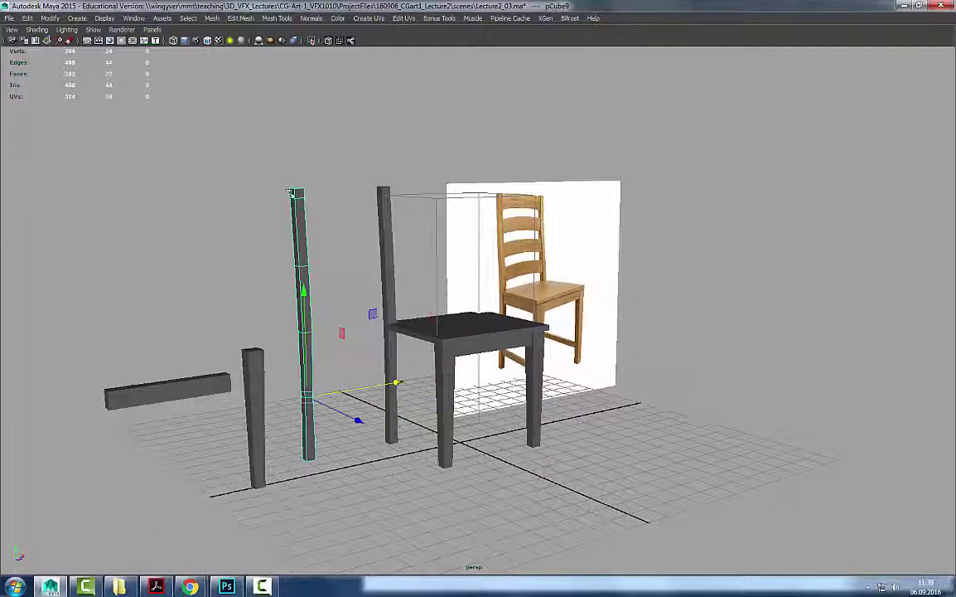
alt+middle_drag(245, 172, 284, 189)
alt+right_drag(284, 190, 332, 192)
alt+middle_drag(332, 192, 333, 167)
Try a bevel on all edges of the copied post, inspect the result and delete the copy.
right_drag(299, 172, 301, 147)
click(284, 269)
click(242, 17)
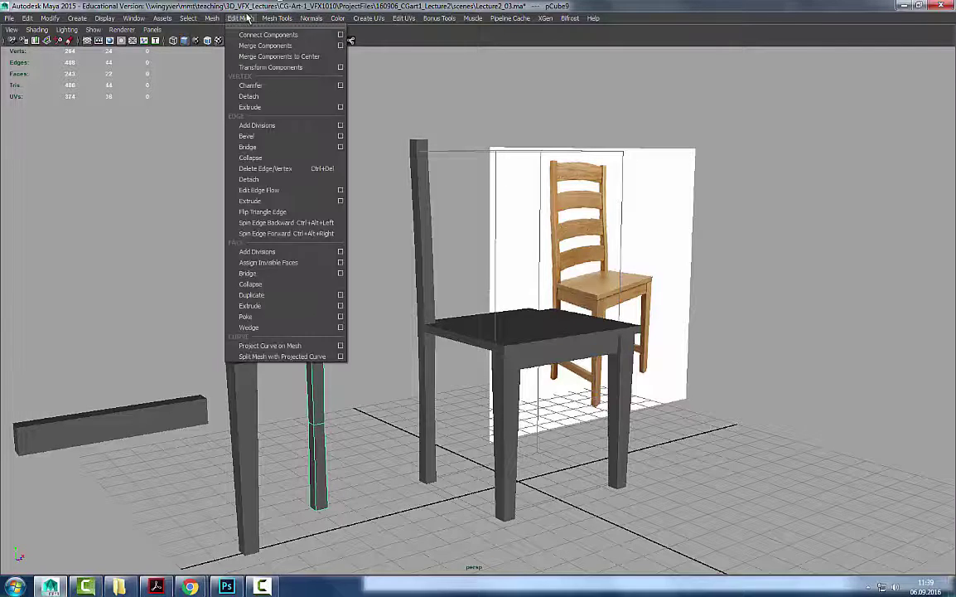
click(263, 137)
alt+right_drag(152, 128, 210, 229)
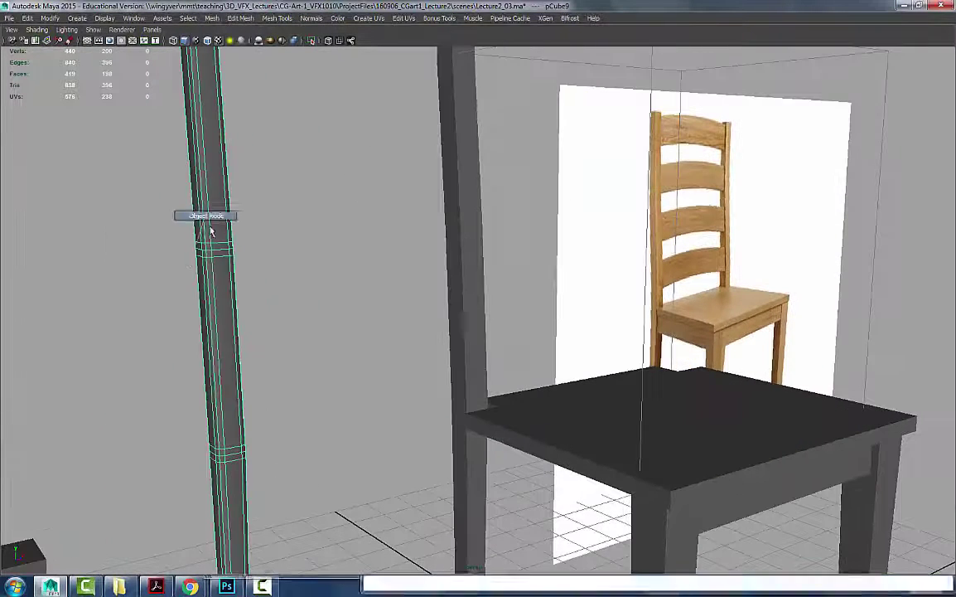
alt+right_drag(326, 279, 273, 249)
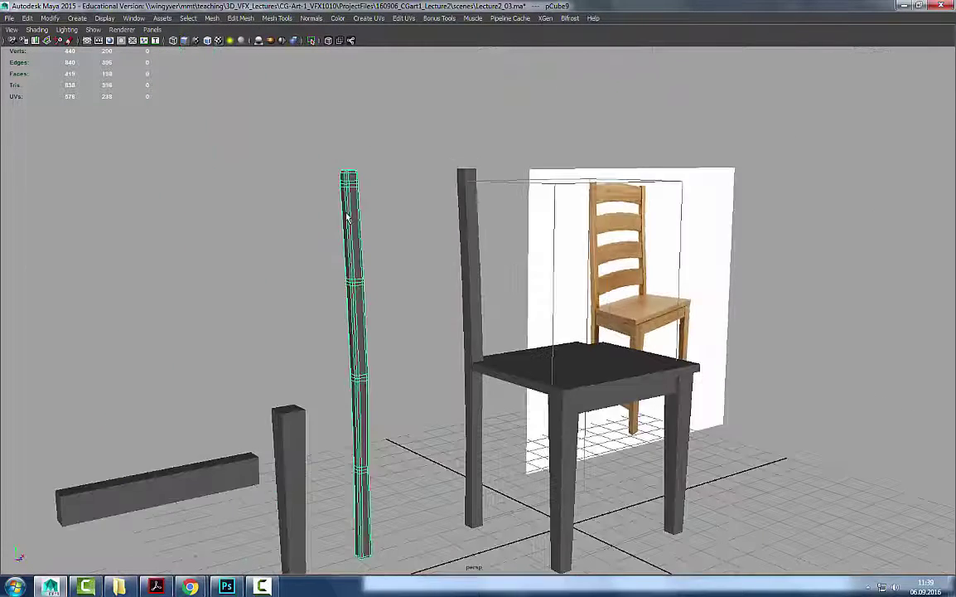
key(Delete)
Make a fresh duplicate of the rear post and move it away from the chair.
click(465, 203)
alt+right_drag(591, 251, 473, 223)
key(w)
drag(557, 338, 161, 408)
Discard the copied test post and select the chair's own rear post.
click(501, 183)
click(489, 238)
alt+drag(489, 240, 472, 219)
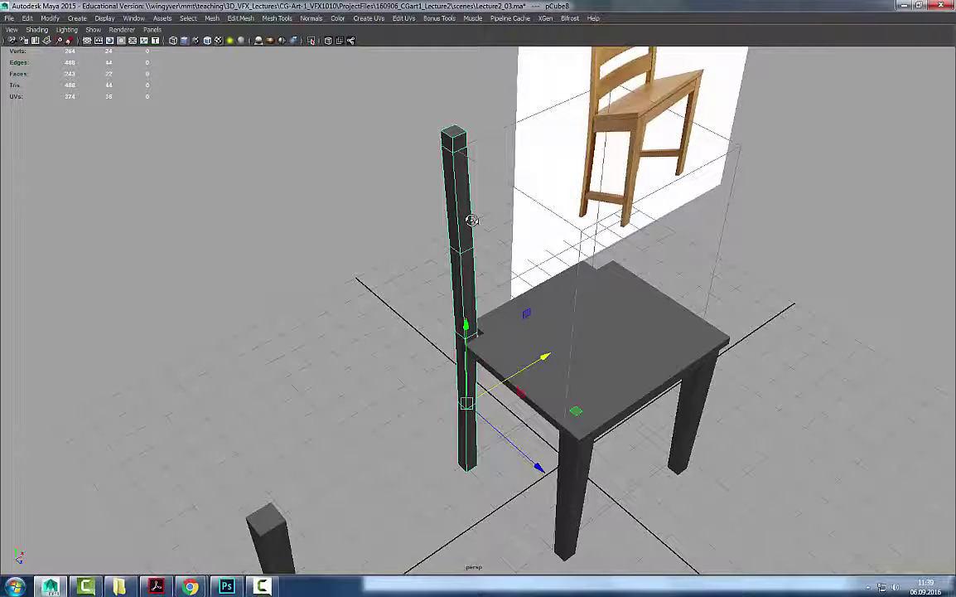
Try picking the rear post's lengthwise edge loop and its top edges one after another.
right_drag(463, 201, 459, 175)
double_click(455, 178)
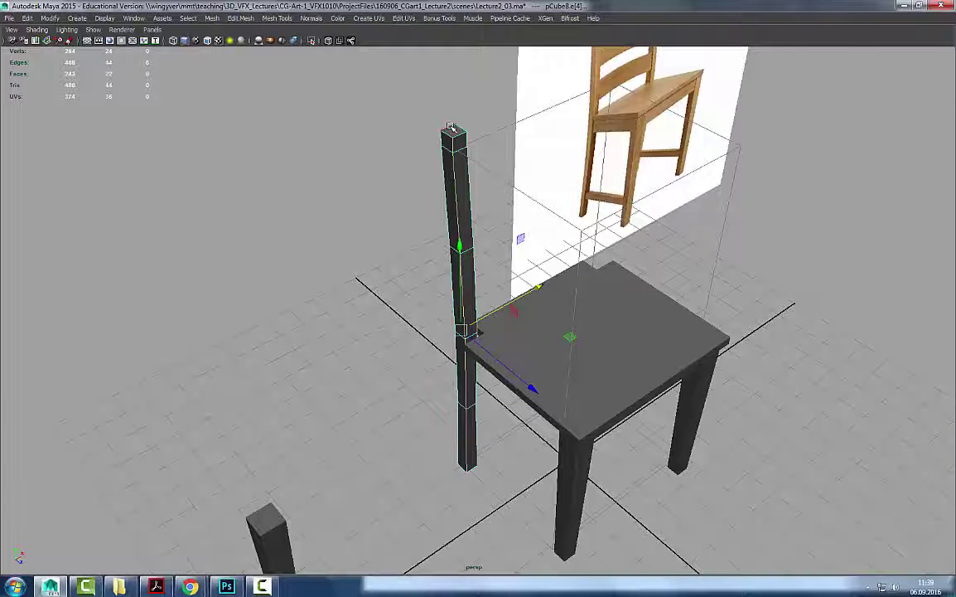
shift+double_click(460, 136)
click(462, 130)
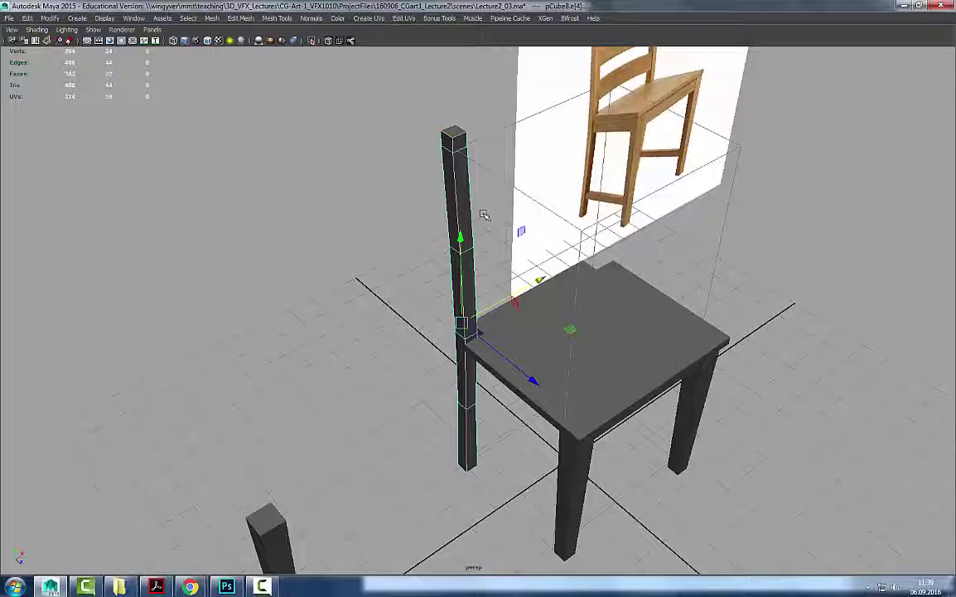
alt+drag(464, 219, 459, 188)
right_drag(453, 153, 463, 127)
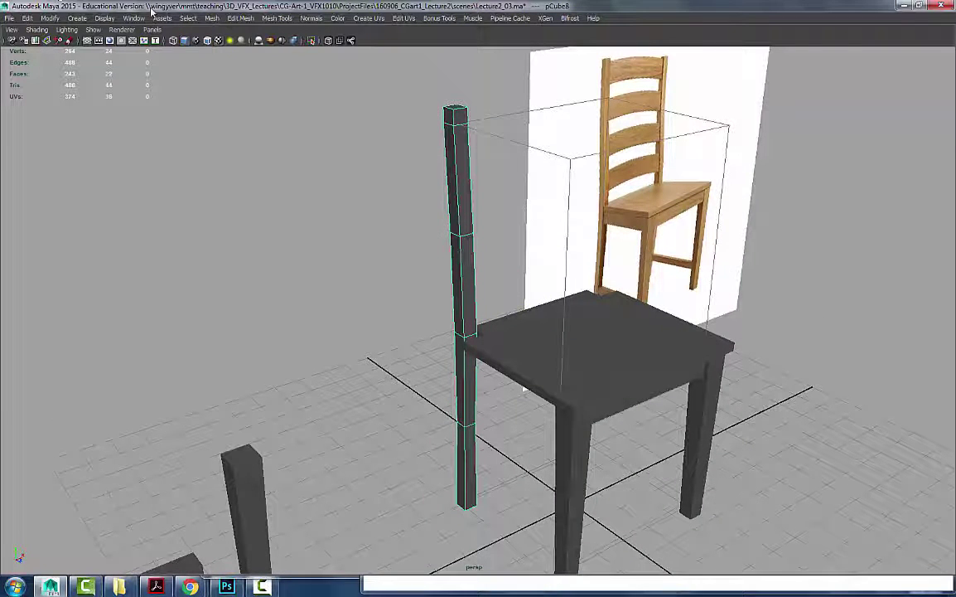
Open the Hotkey Editor and list the commands of the Polygon Select category.
click(161, 17)
click(133, 18)
mouse_move(191, 77)
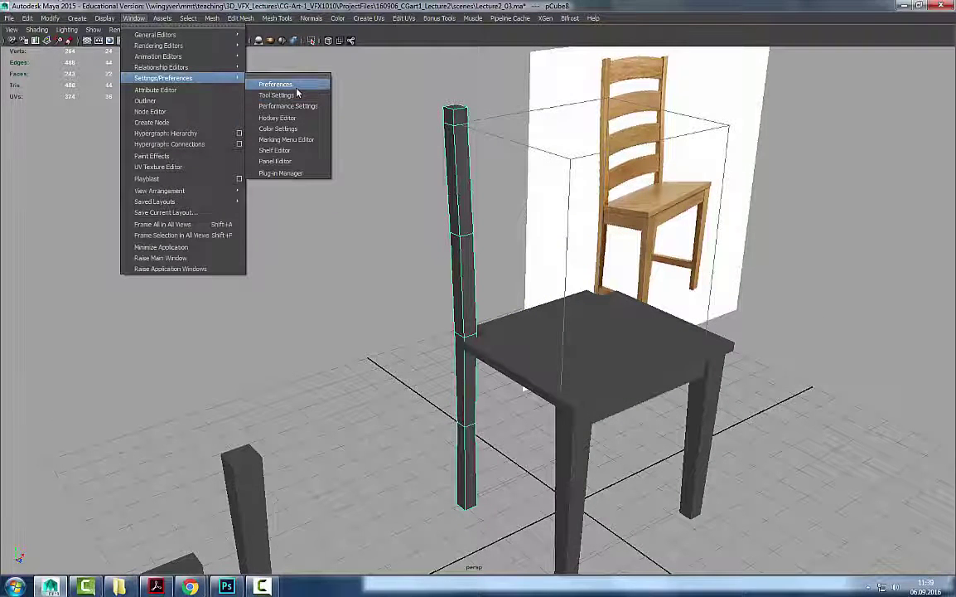
click(286, 120)
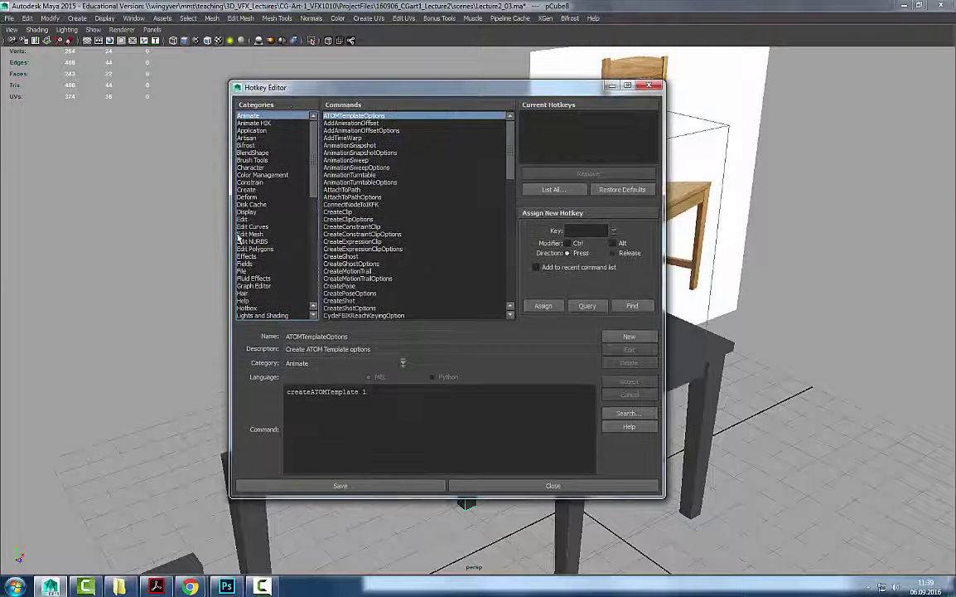
drag(226, 230, 166, 230)
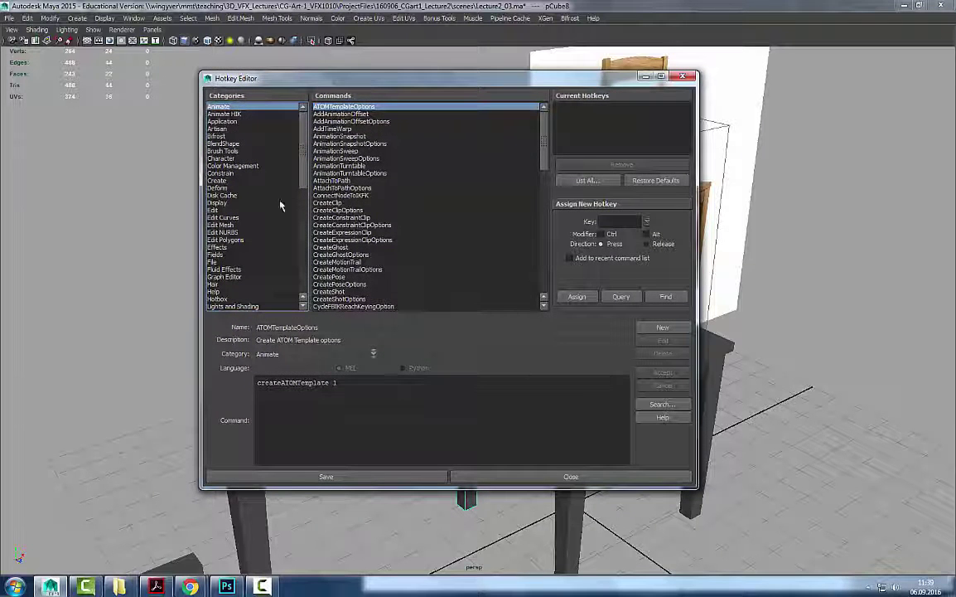
click(230, 239)
scroll(303, 199, down, 5)
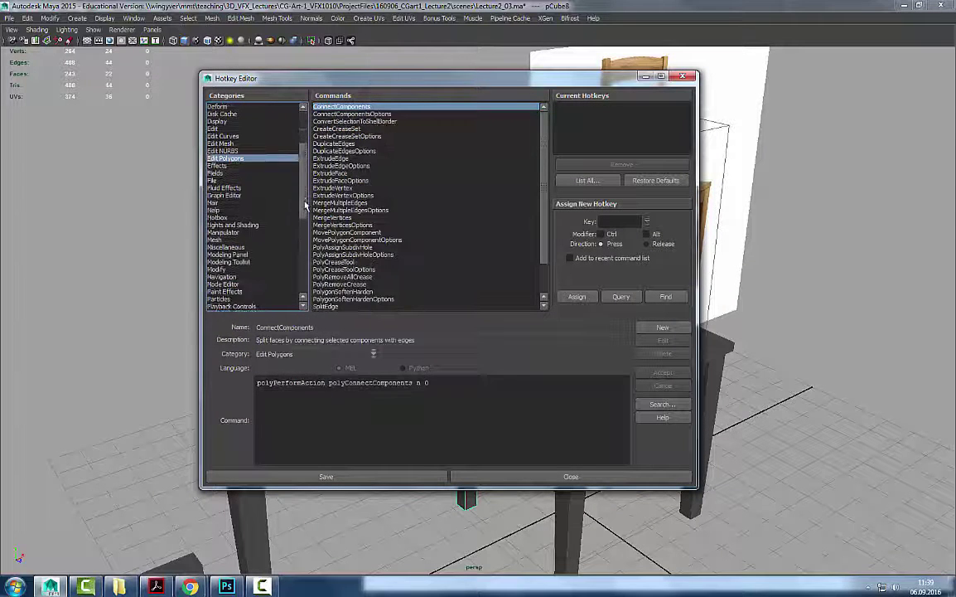
click(248, 300)
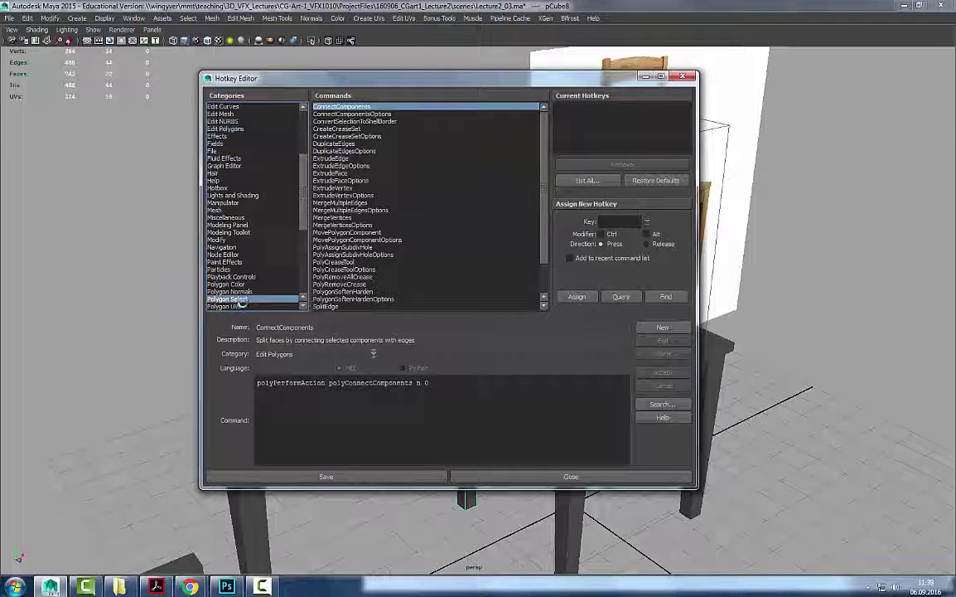
scroll(237, 259, down, 2)
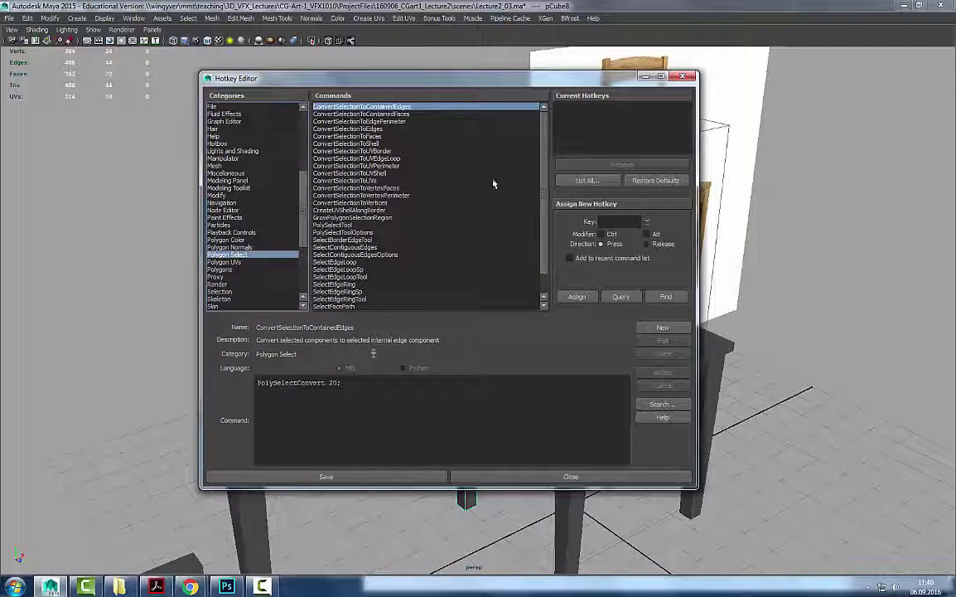
Assign the hotkey Ctrl+l to the SelectEdgeLoop command, save the hotkeys and close the editor.
click(375, 271)
key(Up)
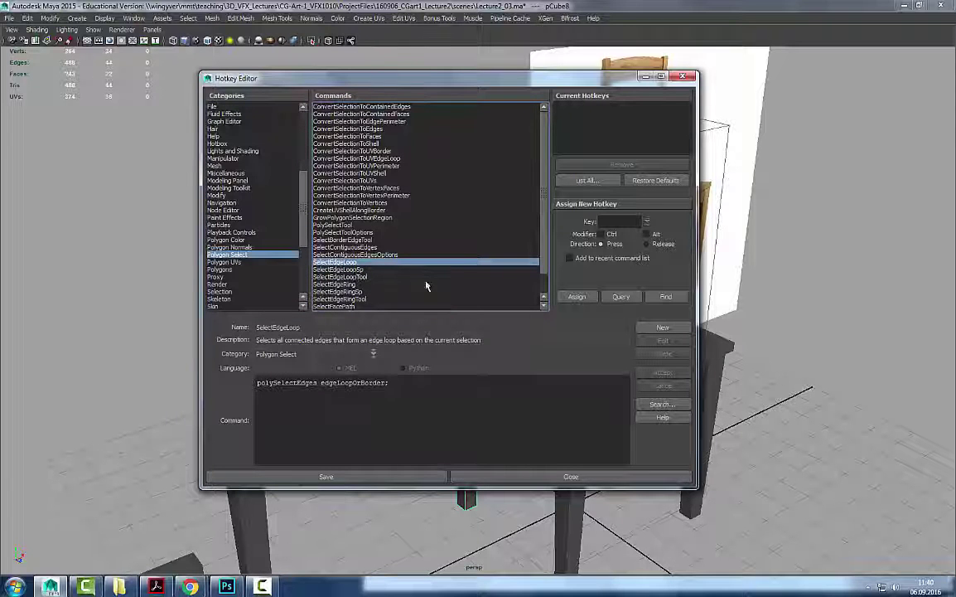
click(364, 277)
click(340, 263)
click(613, 221)
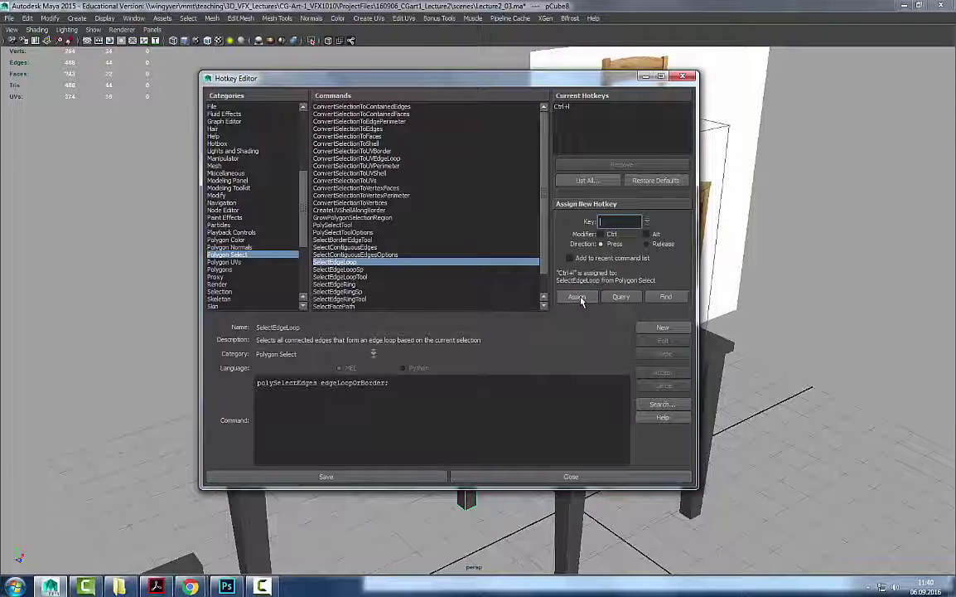
click(579, 298)
click(364, 477)
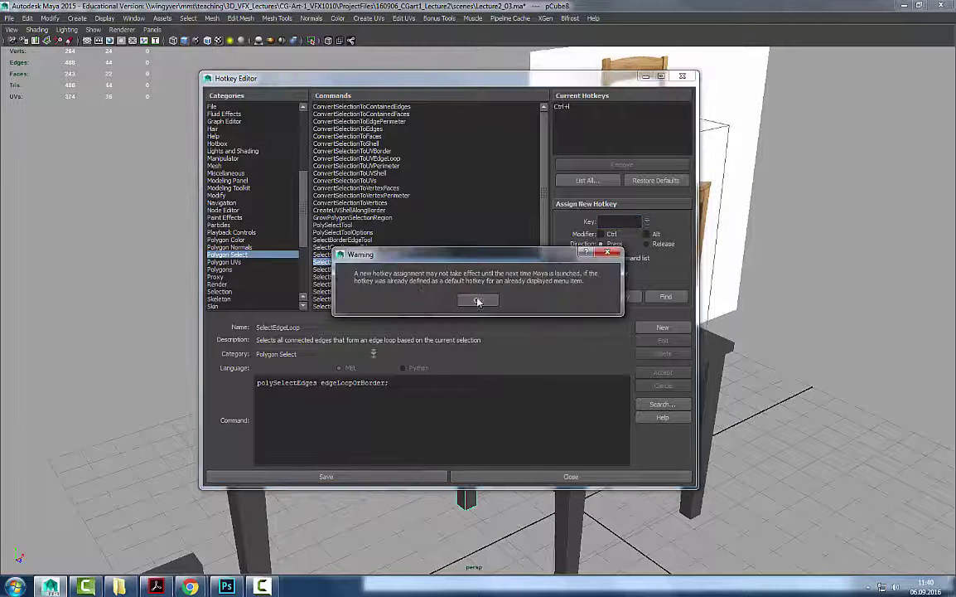
click(483, 299)
click(505, 476)
Isolate the rear post in the front view.
mouse_move(467, 188)
alt+mouse_down()
mouse_move(478, 219)
mouse_move(465, 184)
alt+mouse_up()
click(487, 211)
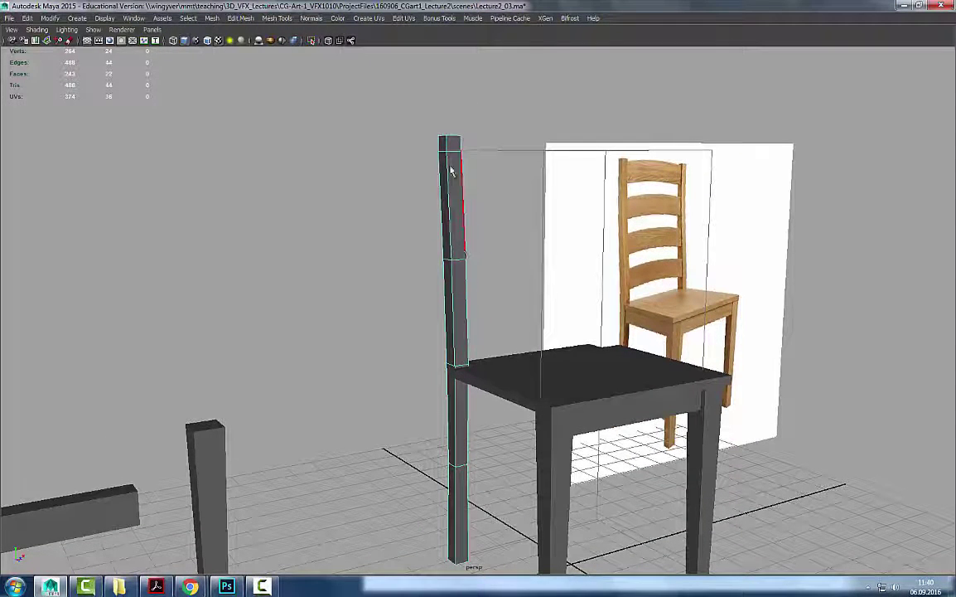
key(space)
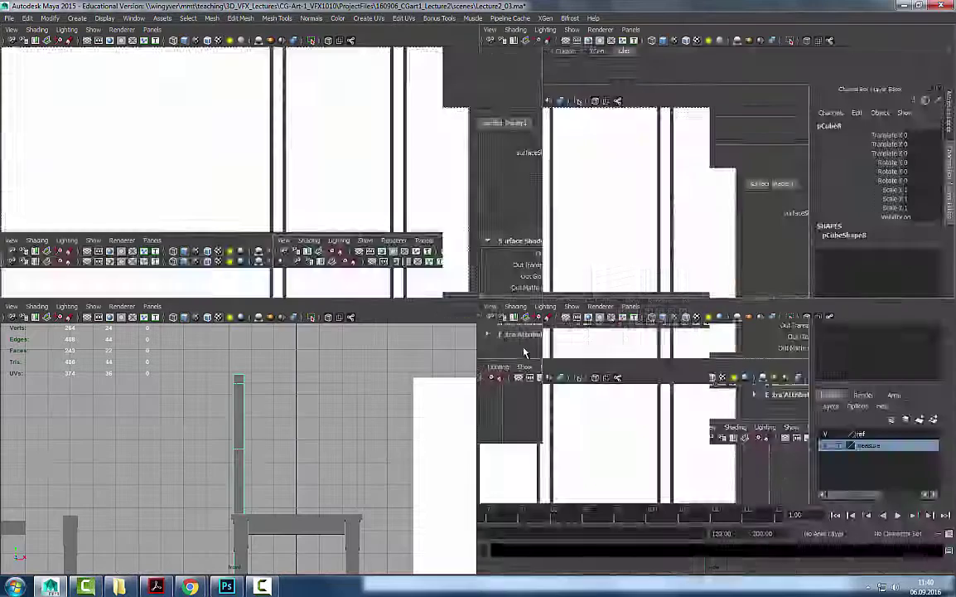
key(space)
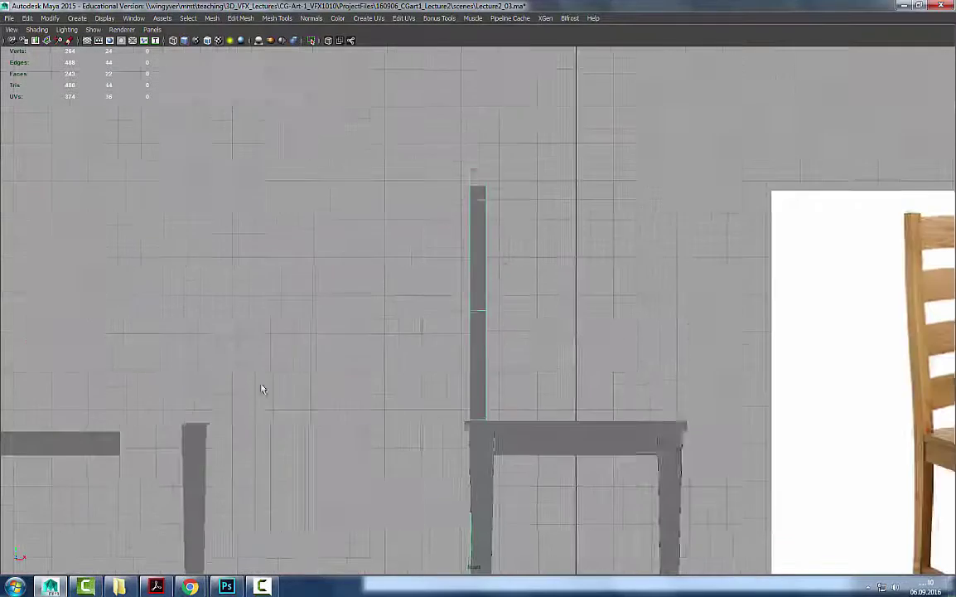
scroll(405, 311, down, 3)
right_drag(467, 272, 543, 135)
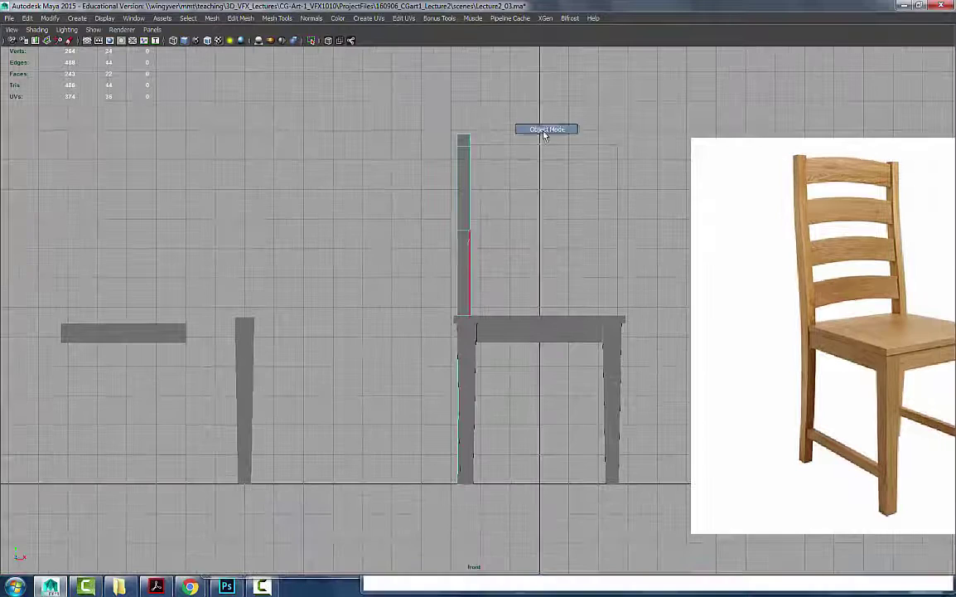
click(460, 205)
key(ctrl+1)
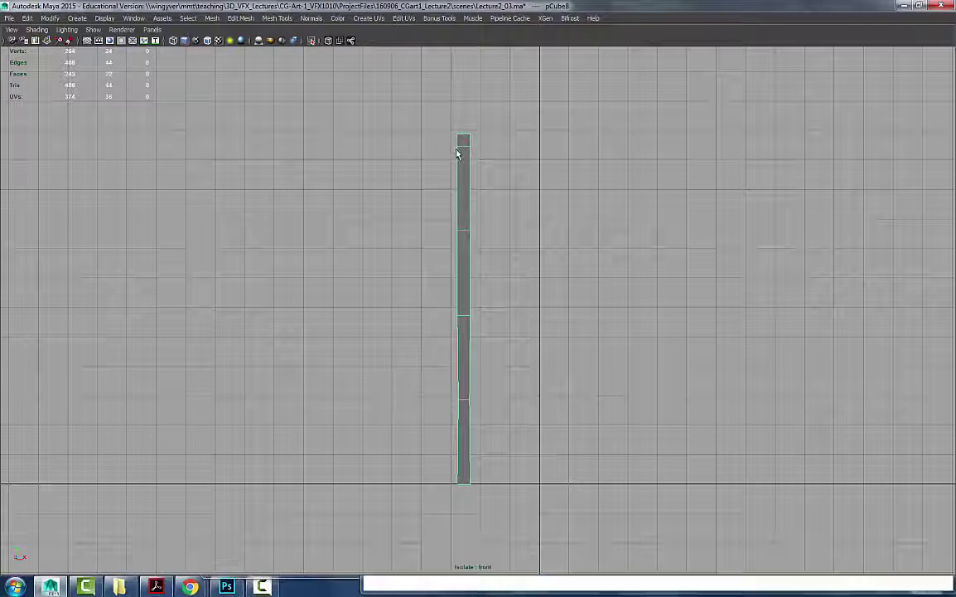
Expand a box selection of the rear post's inner horizontal edges to full edge loops and check it in perspective.
drag(469, 484, 462, 461)
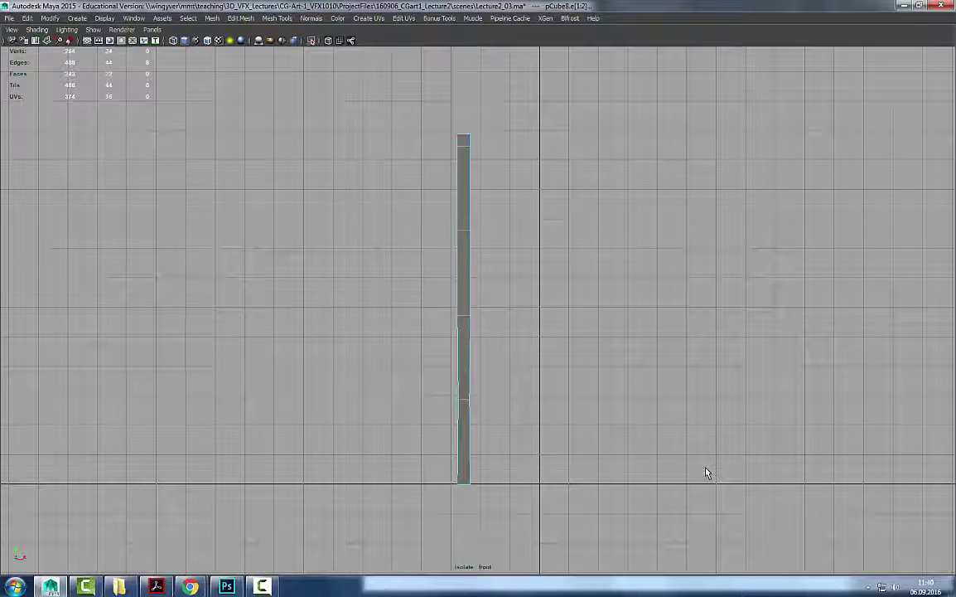
key(shift+period)
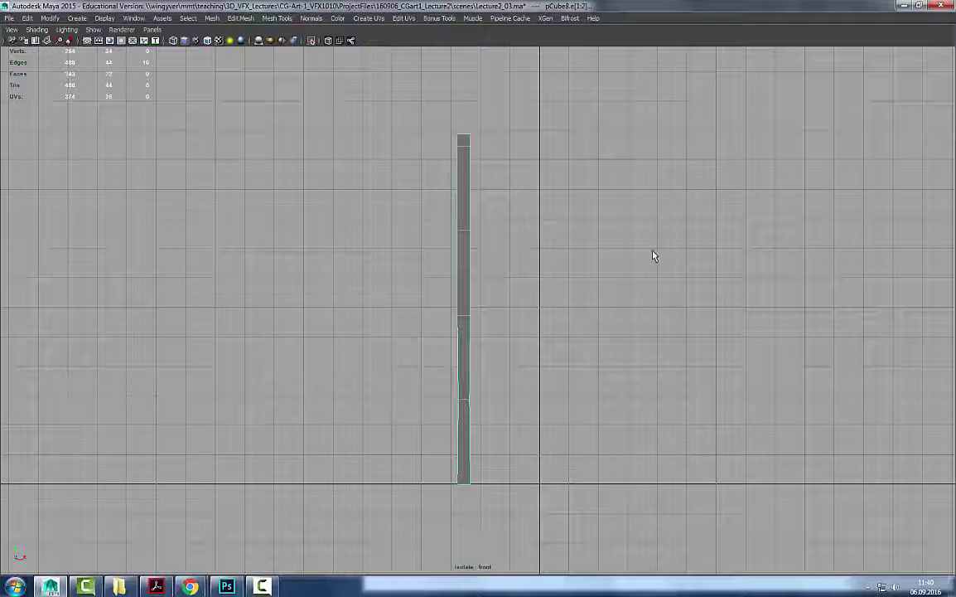
key(space)
key(space)
mouse_move(540, 228)
alt+mouse_down()
mouse_move(768, 230)
mouse_move(506, 245)
mouse_move(542, 228)
alt+mouse_up()
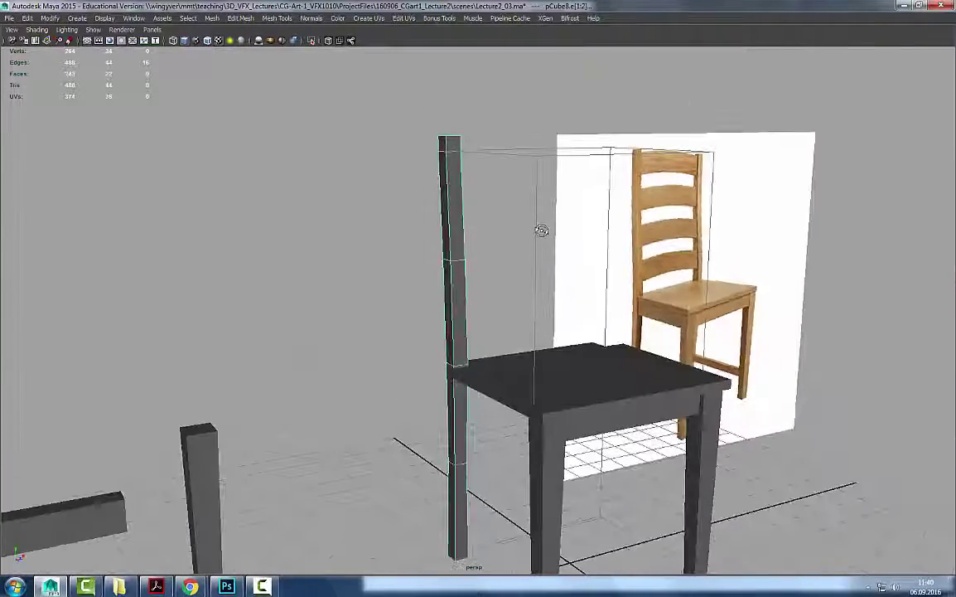
Try picking the rear post's inner horizontal edge loops individually in the front view, and clear the selection.
key(space)
key(space)
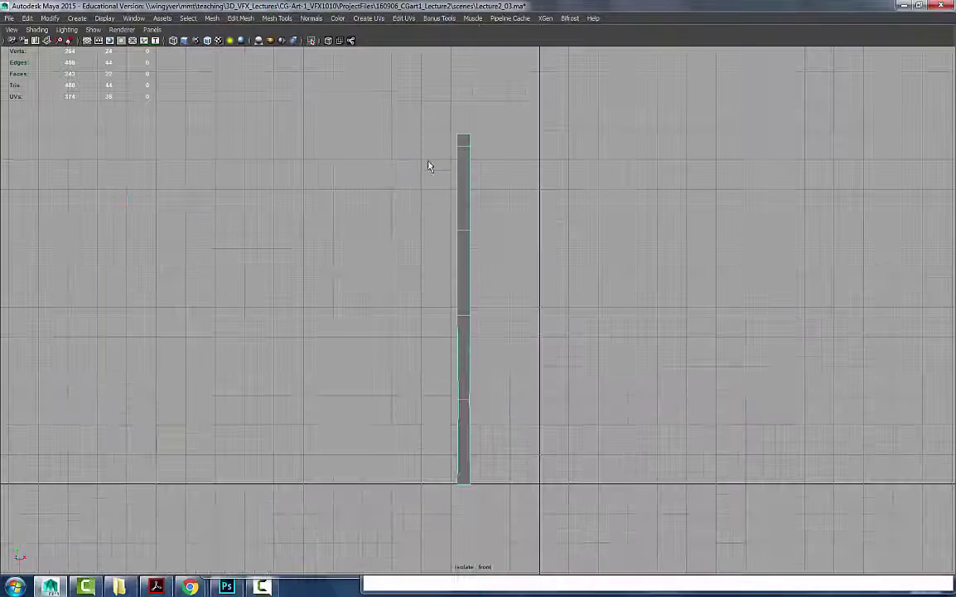
shift+double_click(464, 231)
shift+double_click(464, 316)
shift+click(464, 404)
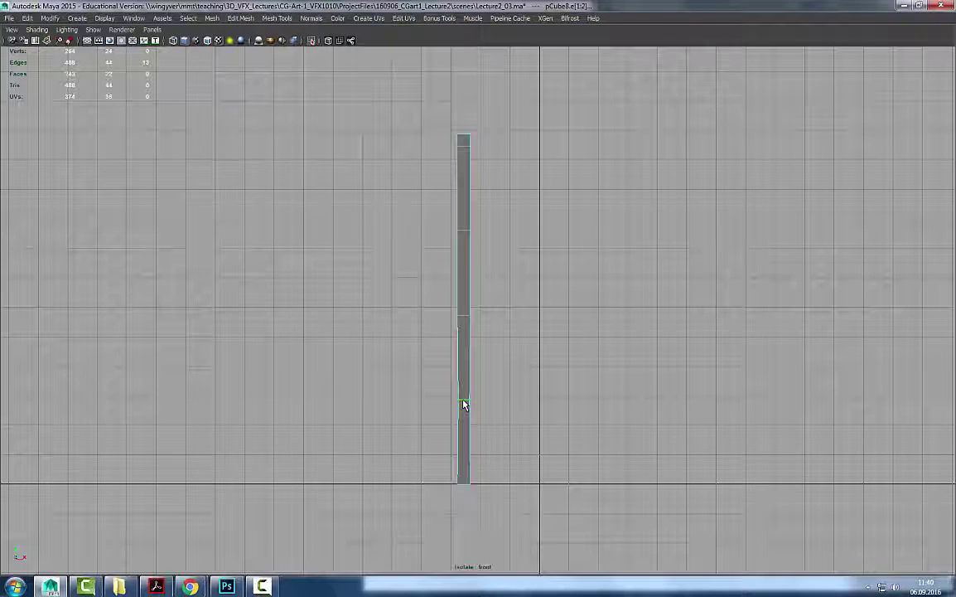
click(587, 265)
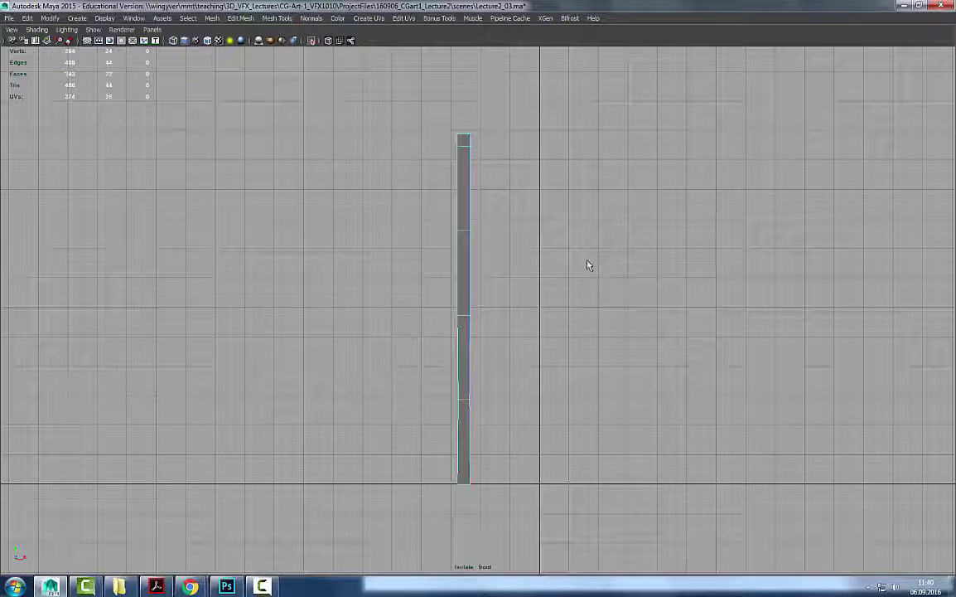
Select the four horizontal edge loops between the rear post's ends and return to the perspective view.
click(464, 142)
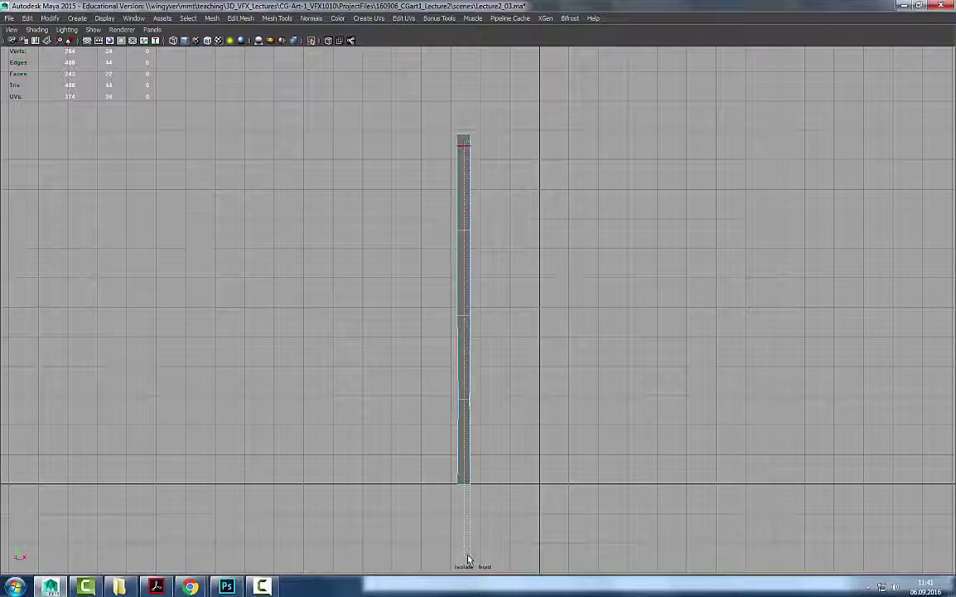
click(464, 472)
key(Return)
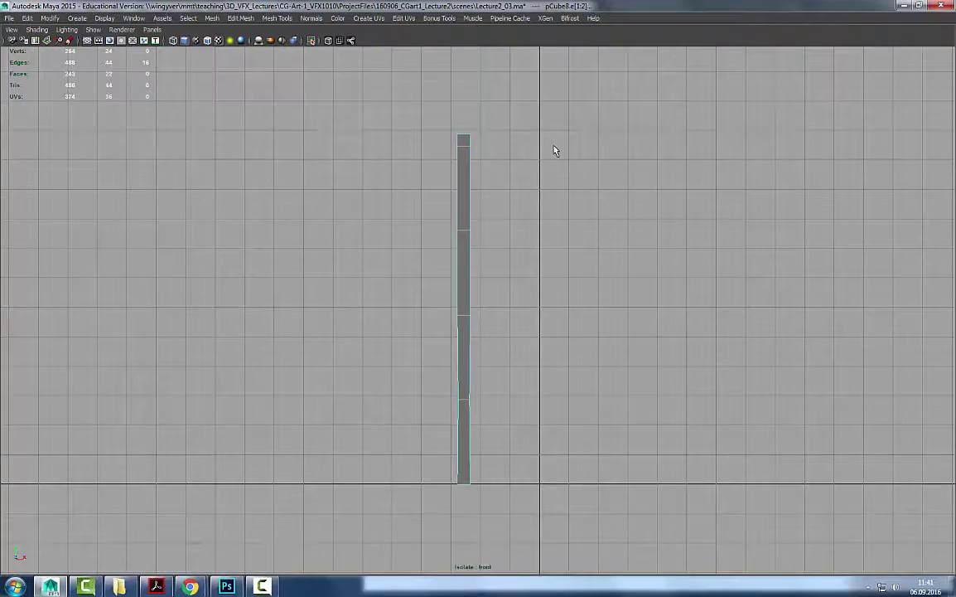
key(space)
key(space)
alt+drag(571, 293, 482, 289)
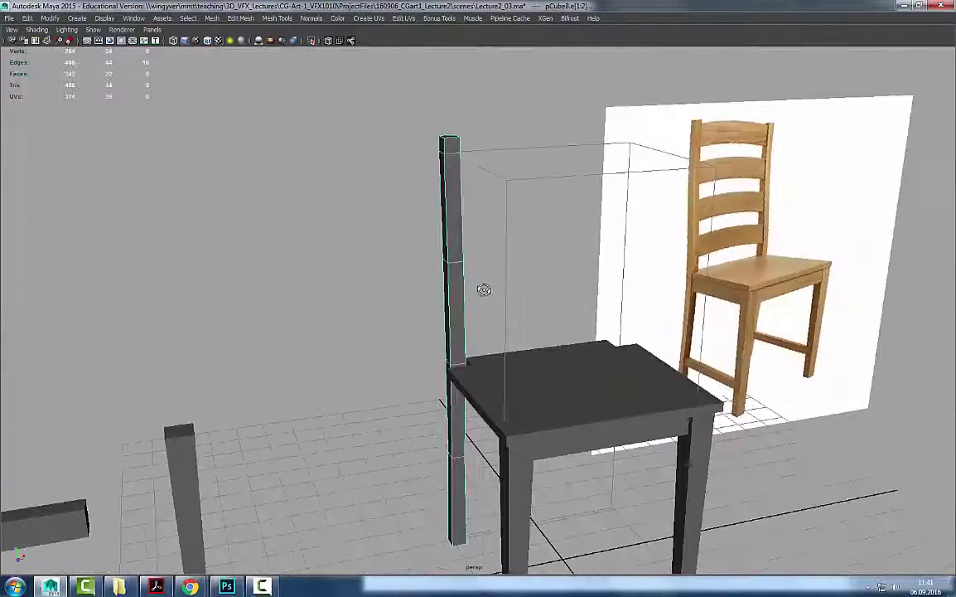
alt+right_drag(482, 288, 459, 280)
alt+drag(460, 280, 496, 295)
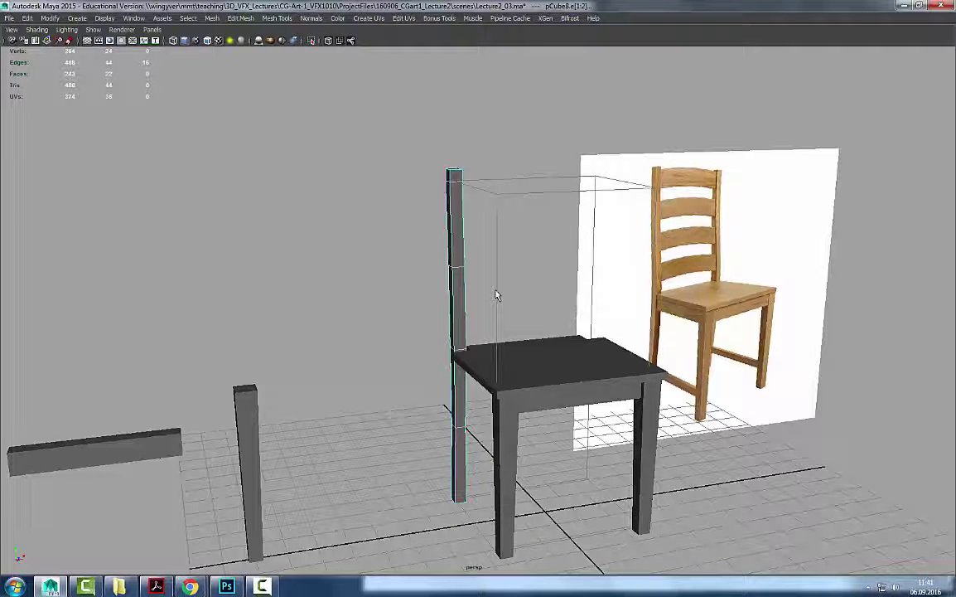
Invert the edge selection on the rear post and bevel its long corner edges and end edges.
drag(546, 425, 692, 521)
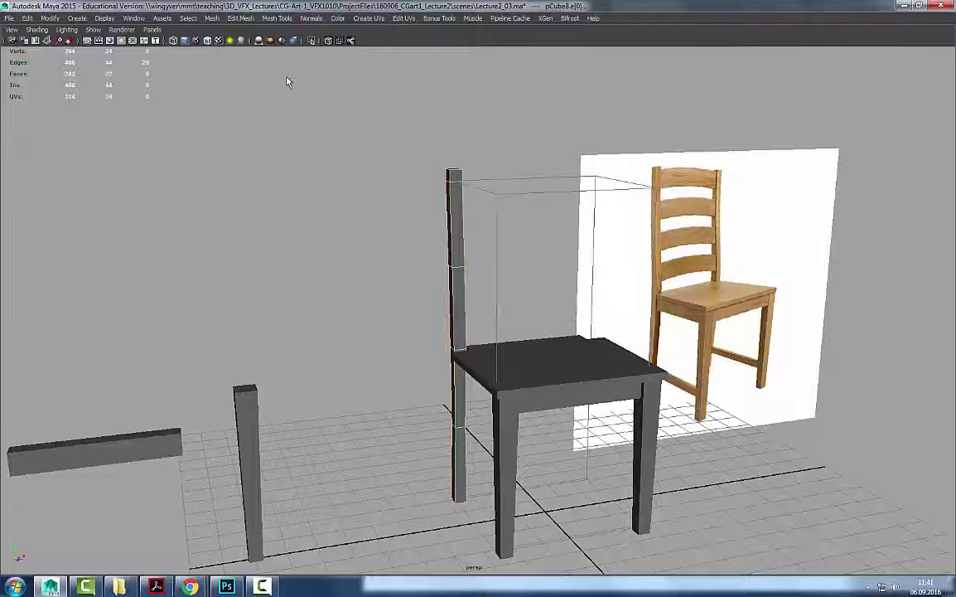
click(249, 19)
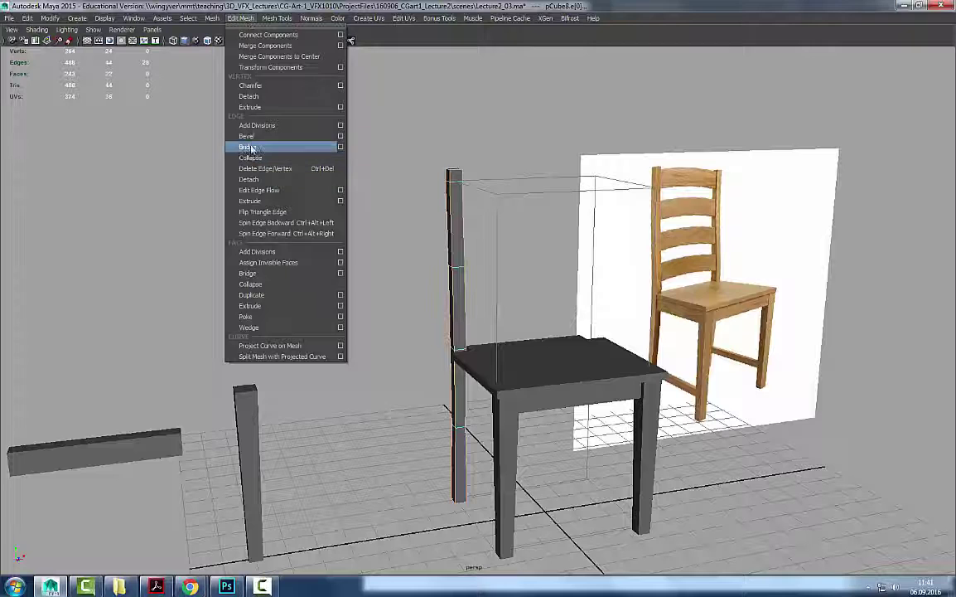
click(252, 139)
alt+middle_drag(418, 184, 408, 251)
Set the rear post bevel's Fraction to 0.1 and inspect its beveled edges up close.
key(ctrl+a)
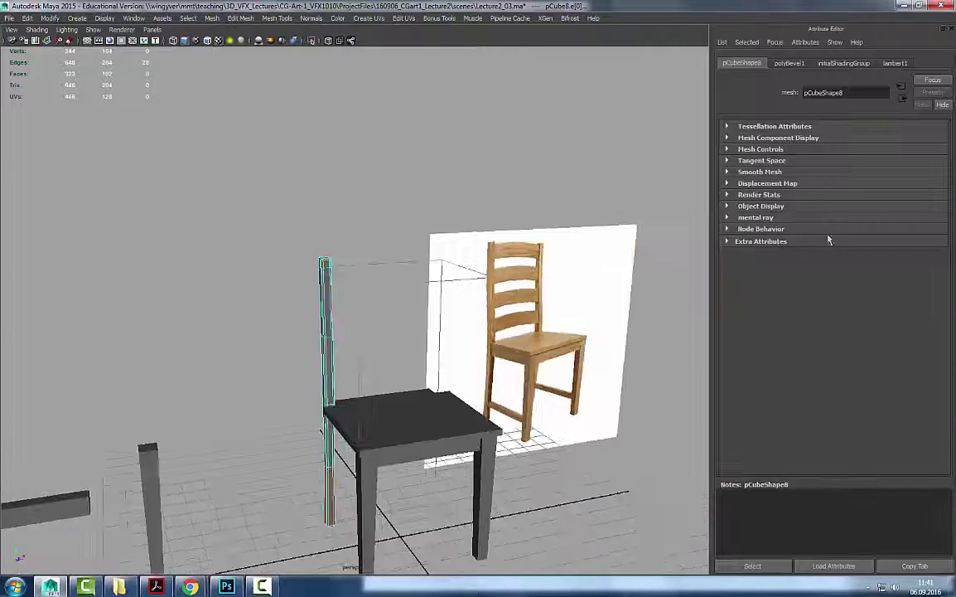
key(ctrl+a)
click(839, 84)
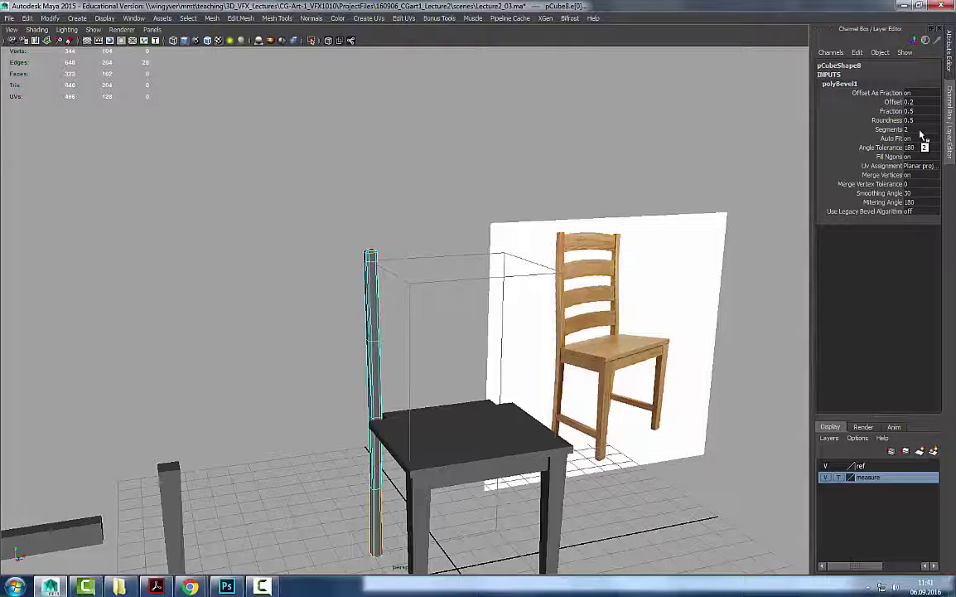
click(912, 111)
text(0.1)
key(Return)
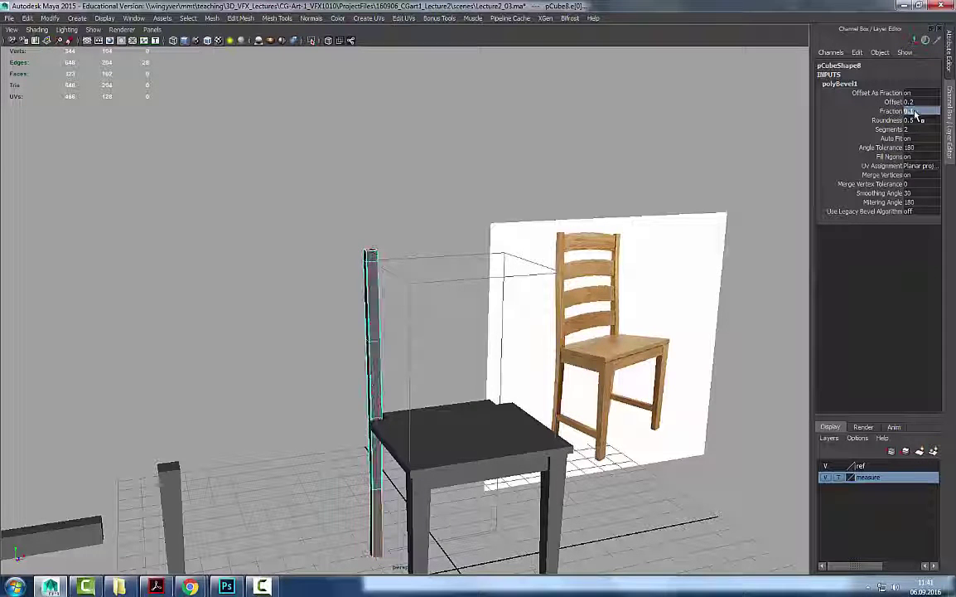
click(386, 218)
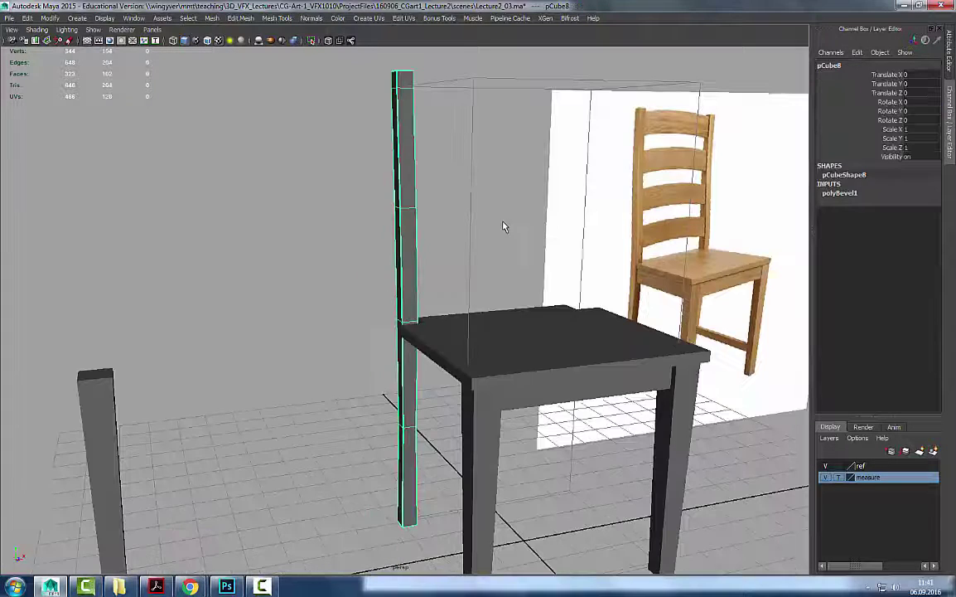
click(503, 228)
alt+drag(477, 286, 532, 365)
alt+right_drag(370, 240, 542, 248)
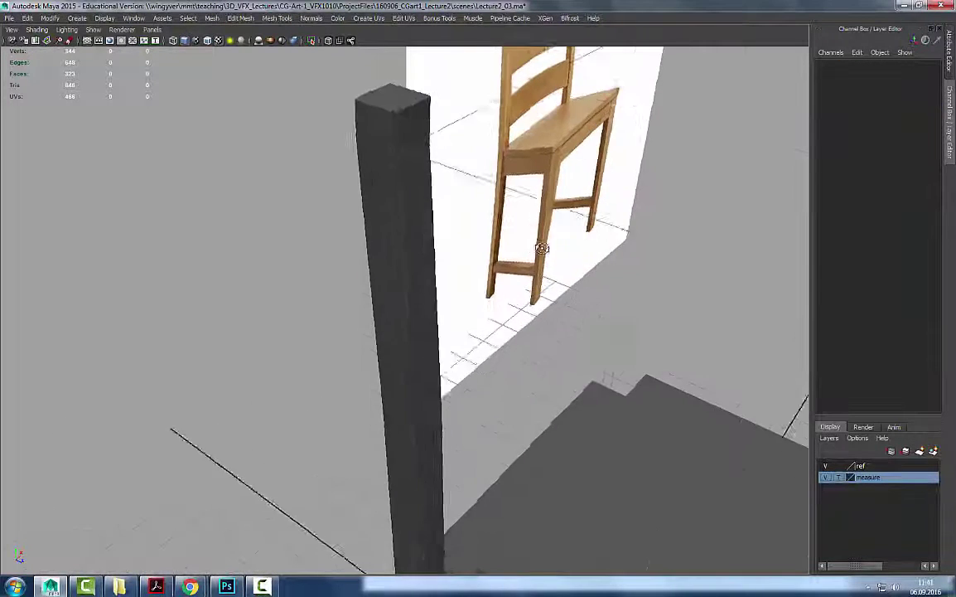
Select the rear post and examine its top end and its position against the seat from above.
alt+drag(541, 249, 250, 256)
scroll(318, 282, down, 5)
alt+drag(318, 282, 348, 381)
click(365, 347)
alt+middle_drag(348, 381, 480, 377)
alt+right_drag(480, 377, 634, 336)
alt+drag(634, 335, 524, 366)
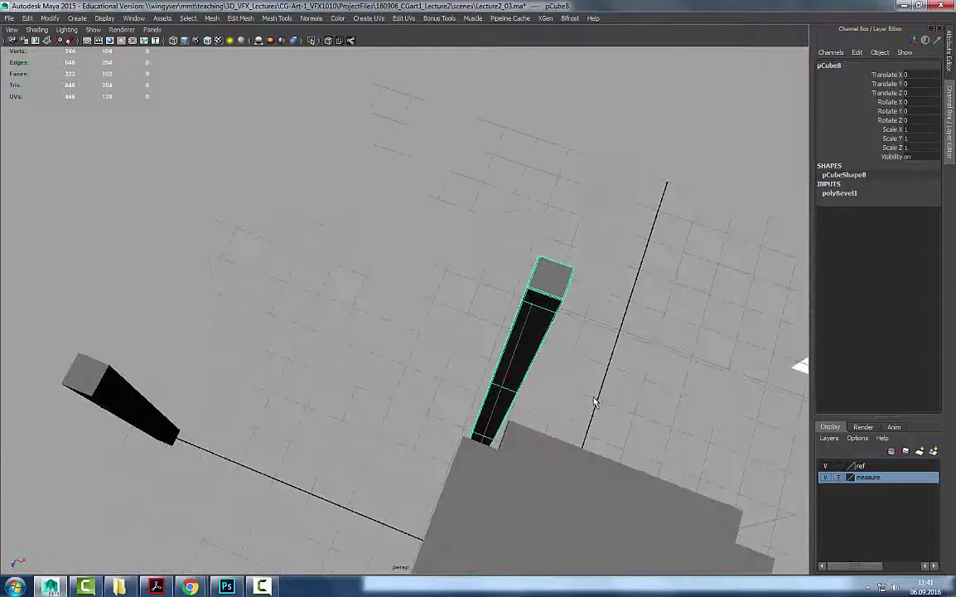
key(w)
alt+drag(604, 395, 505, 415)
Select the seat and examine from above how its rear corner notch lines up with the rear post.
click(378, 382)
alt+drag(378, 382, 406, 344)
alt+right_drag(406, 343, 377, 332)
alt+middle_drag(377, 331, 420, 317)
alt+drag(419, 316, 408, 363)
click(406, 327)
key(w)
alt+drag(421, 404, 421, 446)
click(449, 370)
alt+drag(449, 367, 447, 397)
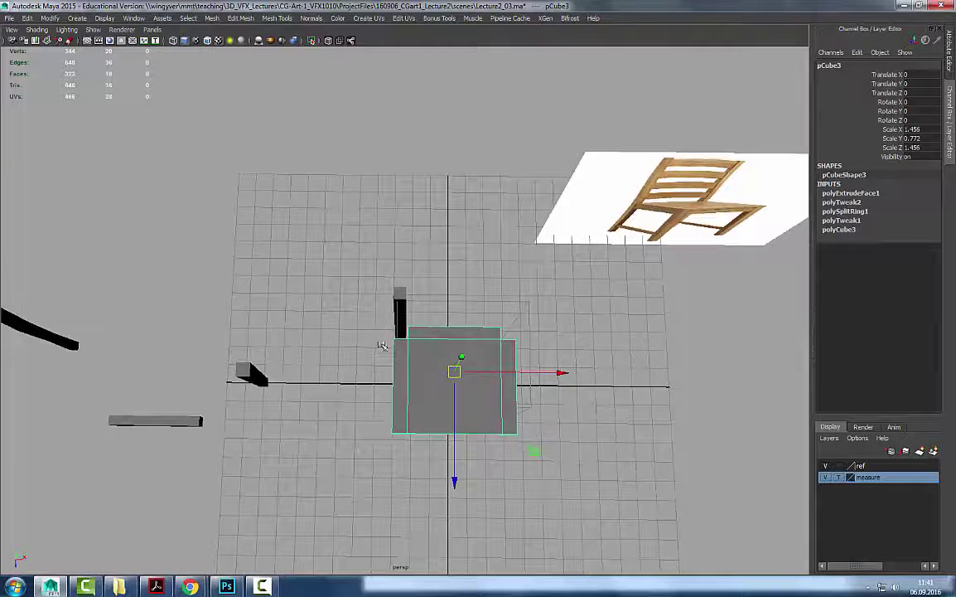
Try selecting the seat's vertices around its corner notches, and return to object selection with the seat seen up close.
alt+right_drag(380, 344, 441, 335)
right_drag(451, 393, 388, 387)
drag(435, 317, 419, 446)
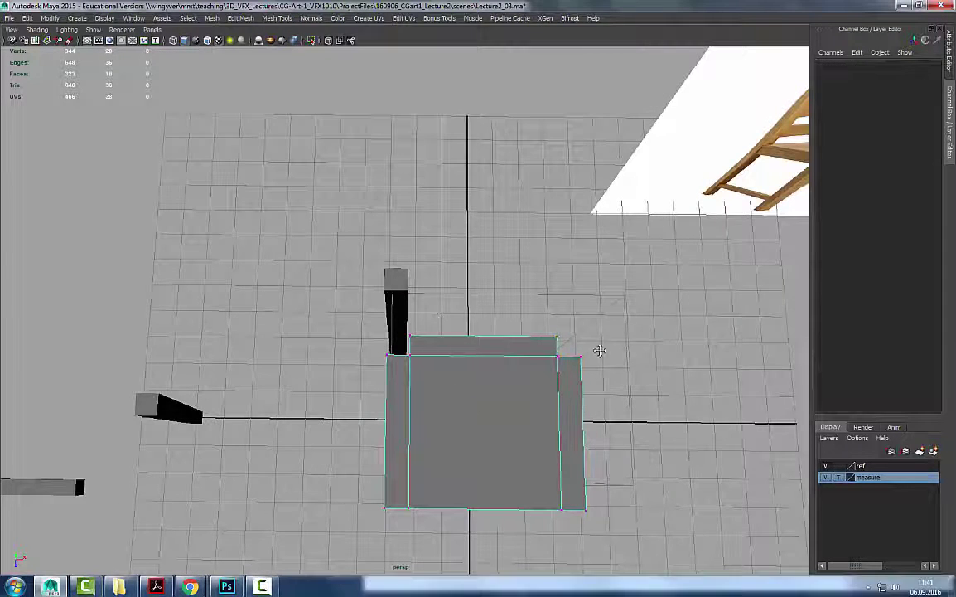
alt+middle_drag(600, 352, 569, 347)
drag(535, 314, 372, 580)
alt+drag(475, 427, 571, 386)
right_drag(439, 401, 463, 370)
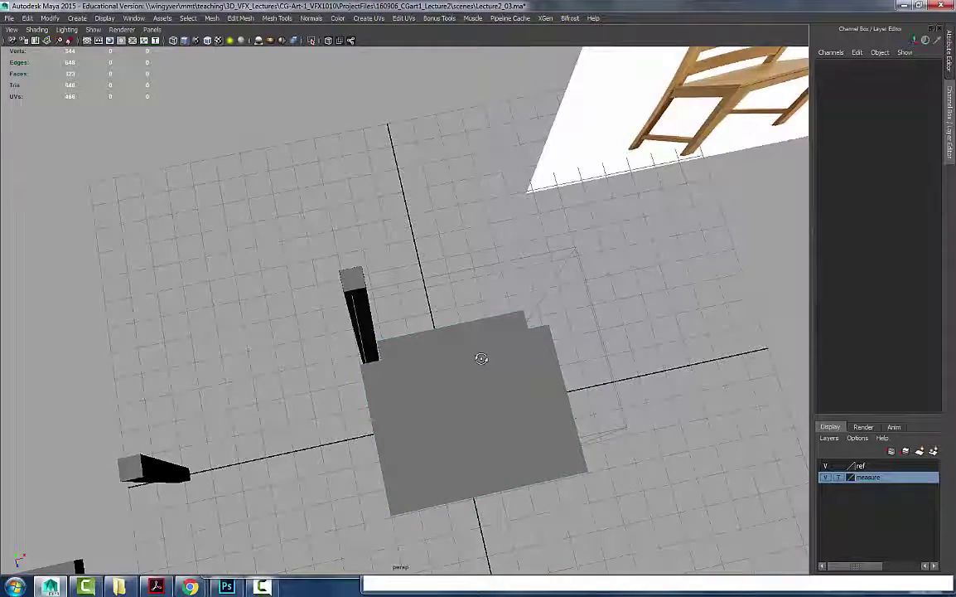
alt+drag(480, 359, 547, 253)
click(472, 484)
alt+middle_drag(372, 437, 377, 368)
alt+right_drag(375, 370, 556, 375)
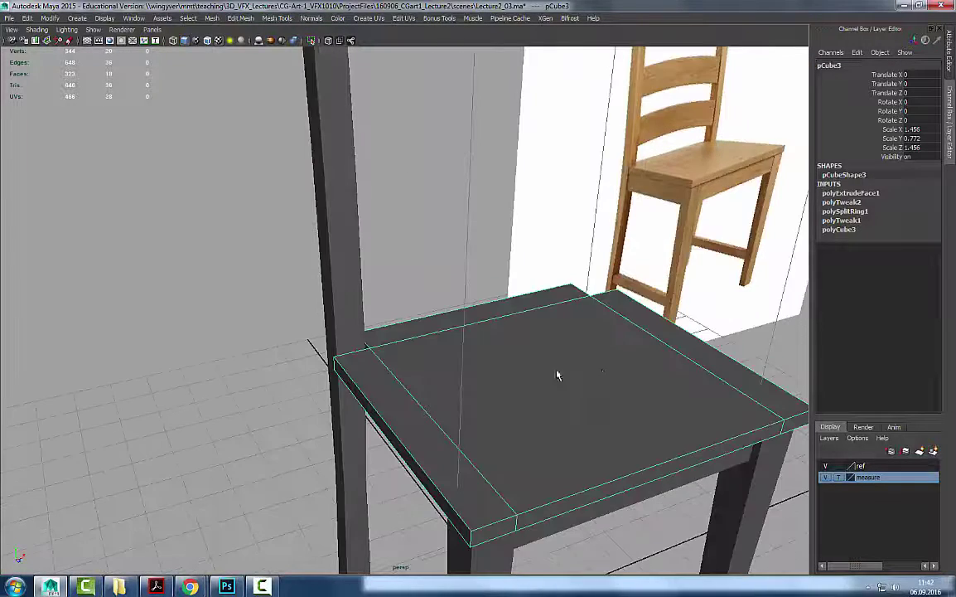
Scale the rear post to 1.179 in X and Z, check its vertices, and clear the selection in object mode.
alt+right_drag(657, 386, 512, 401)
click(512, 401)
click(460, 335)
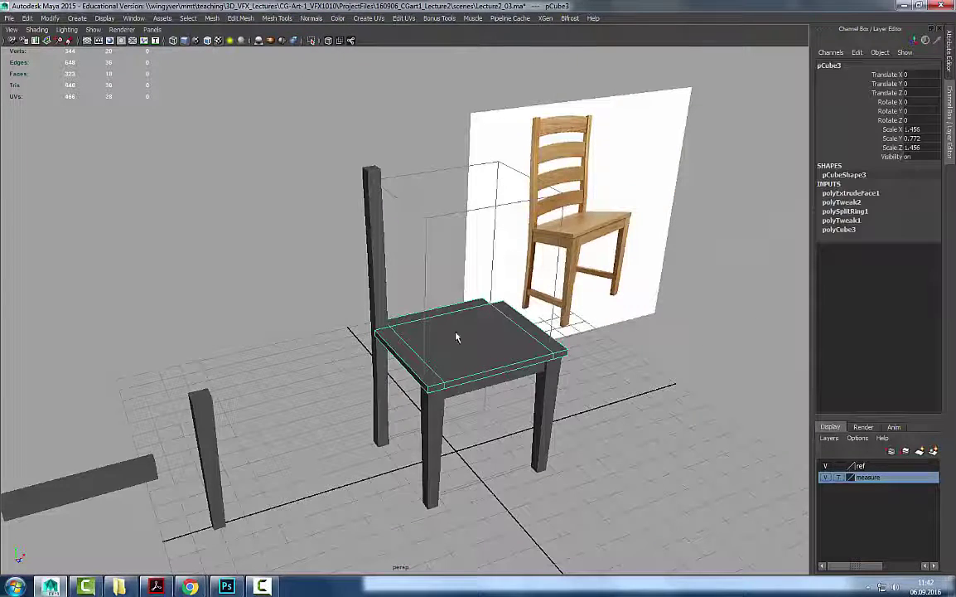
click(377, 252)
alt+drag(348, 245, 370, 258)
right_drag(371, 252, 327, 251)
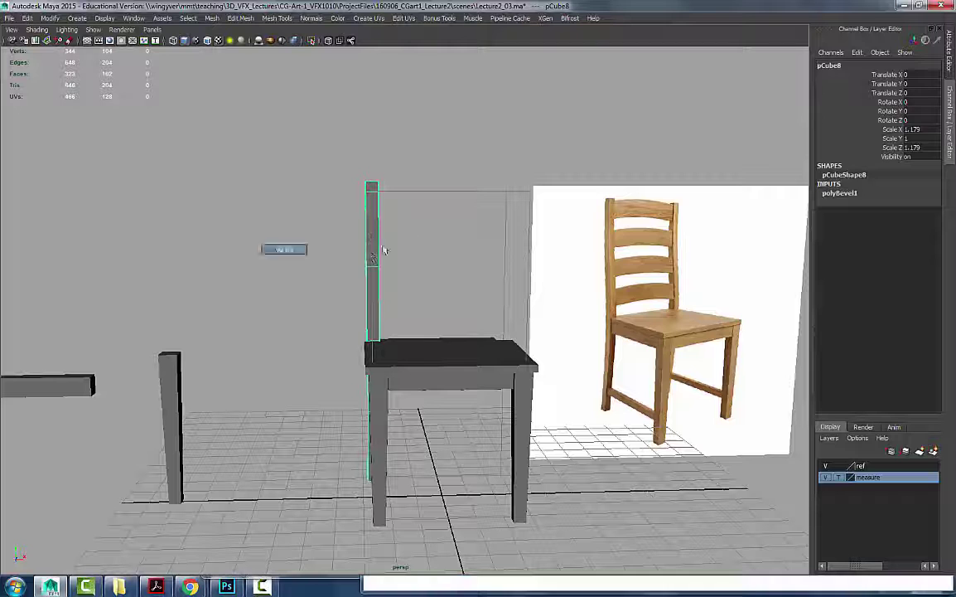
drag(383, 250, 361, 272)
key(r)
key(w)
key(q)
right_drag(374, 217, 418, 186)
click(437, 238)
alt+middle_drag(377, 265, 370, 282)
alt+drag(370, 282, 393, 327)
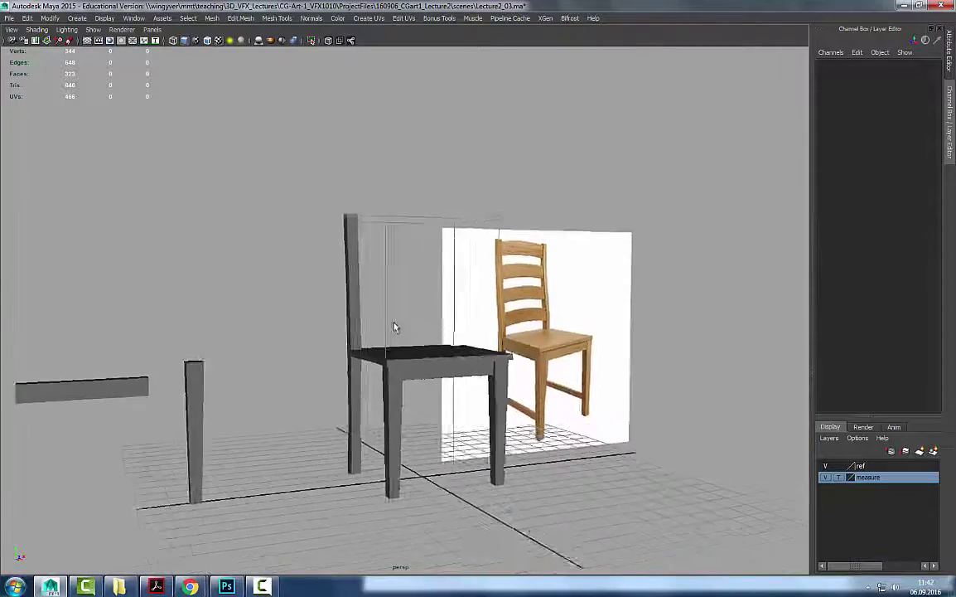
Compare the chair's unfinished back with the reference image in the four-view layout and the perspective view.
alt+middle_drag(393, 327, 359, 335)
key(space)
key(space)
key(space)
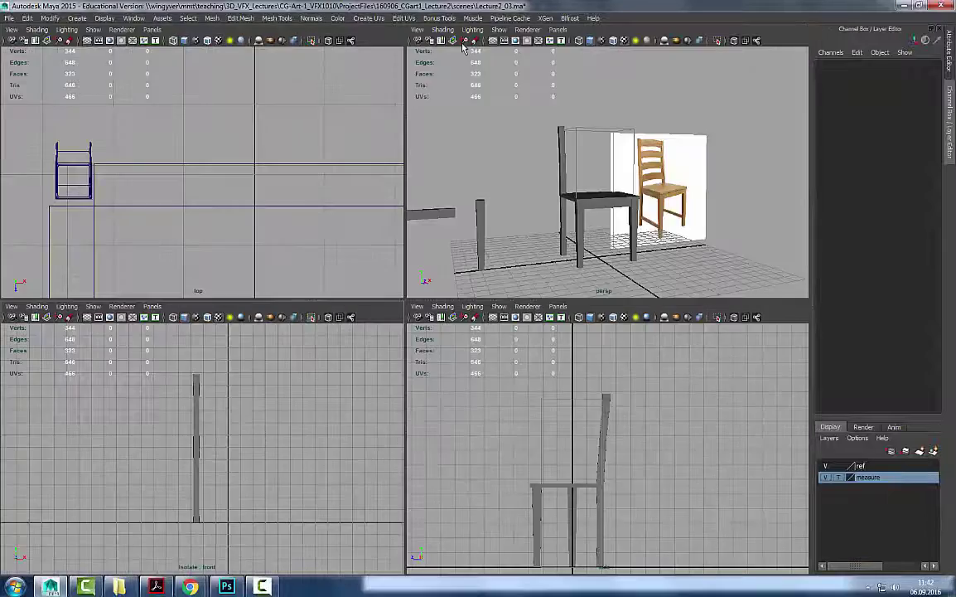
key(space)
alt+drag(476, 137, 531, 290)
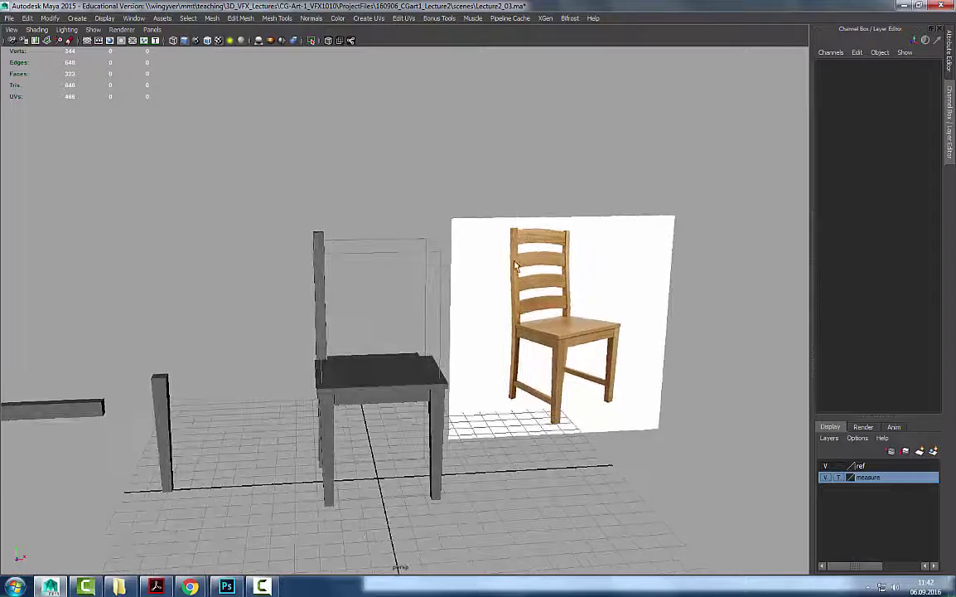
alt+right_drag(283, 258, 423, 298)
alt+middle_drag(422, 298, 412, 290)
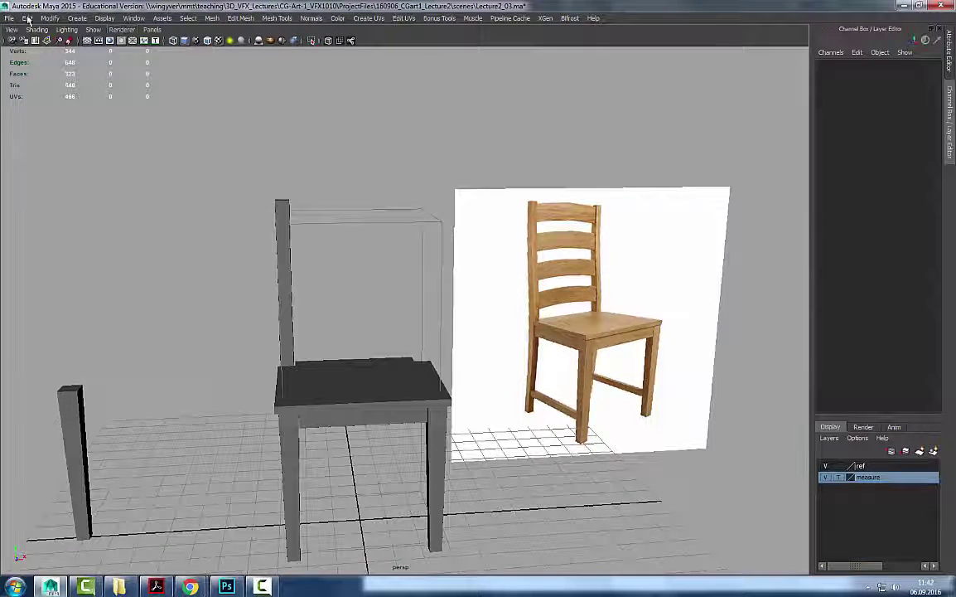
Duplicate the seat's front apron, move the copy to Translate Z -43.769 at the rear post, and set its Scale Z to 0.729.
click(354, 409)
alt+drag(359, 416, 410, 407)
key(w)
key(space)
key(space)
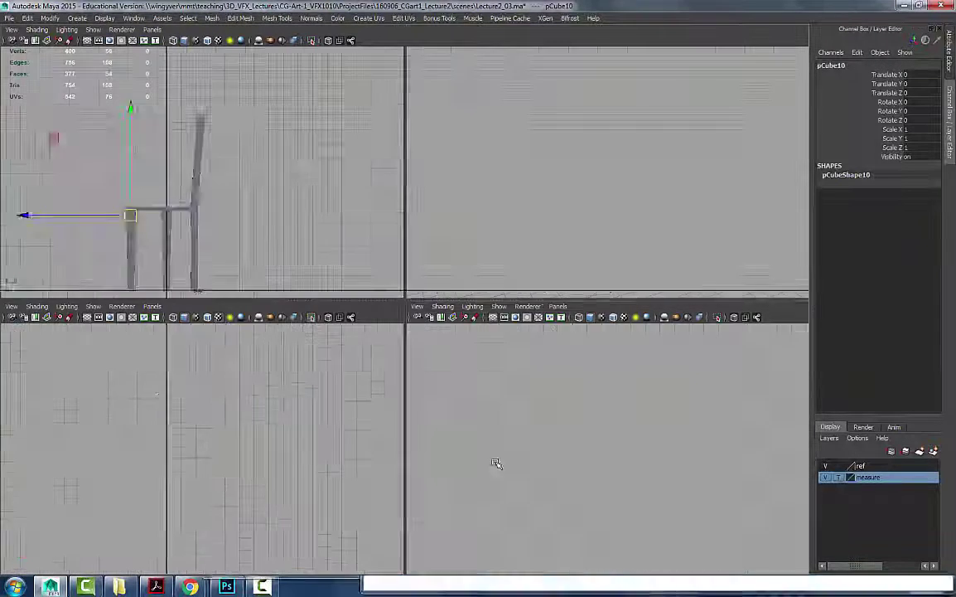
mouse_move(320, 411)
mouse_down()
mouse_move(333, 407)
mouse_move(313, 405)
mouse_move(316, 397)
mouse_up()
key(r)
key(w)
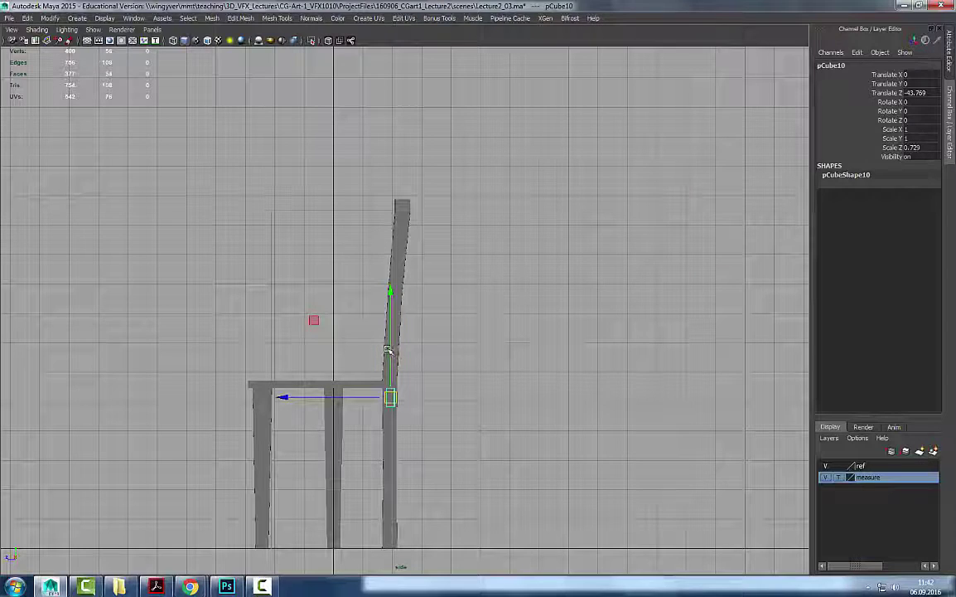
Raise the duplicated rail above the seat to Translate Y 15.106 as the lowest back slat.
drag(390, 343, 397, 294)
key(space)
key(space)
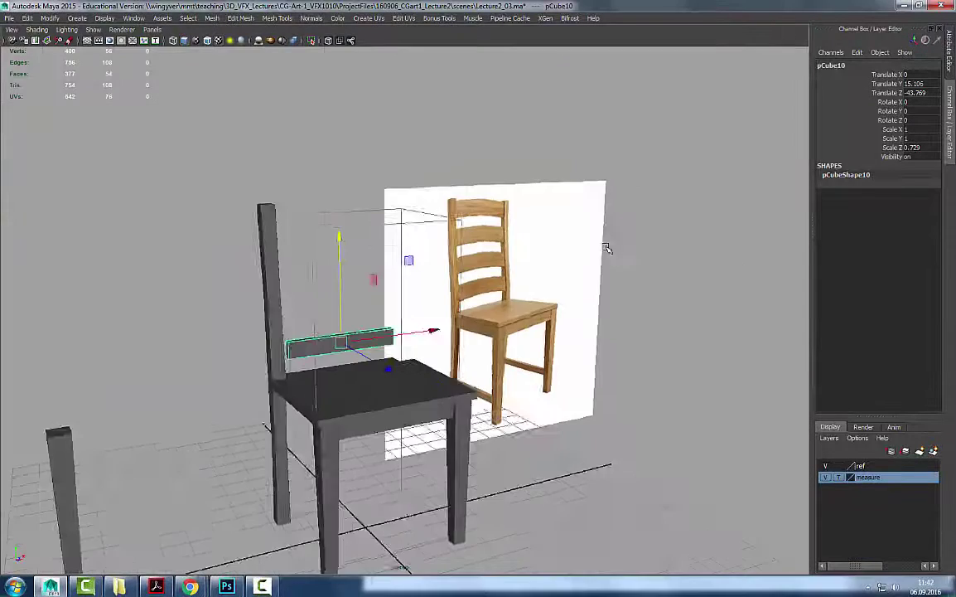
alt+drag(606, 250, 410, 315)
alt+right_drag(410, 315, 470, 337)
alt+middle_drag(470, 337, 480, 325)
Select the back slat's vertices, fine-tune its size beside the rear post by scaling them, and clear the selection.
right_drag(365, 325, 309, 299)
drag(176, 276, 540, 388)
key(r)
alt+drag(500, 361, 475, 360)
drag(274, 331, 267, 332)
click(410, 292)
Show the full interface, check the Insert Edge Loop Tool's multiple edge loops settings, and return to the Select Tool.
key(ctrl+space)
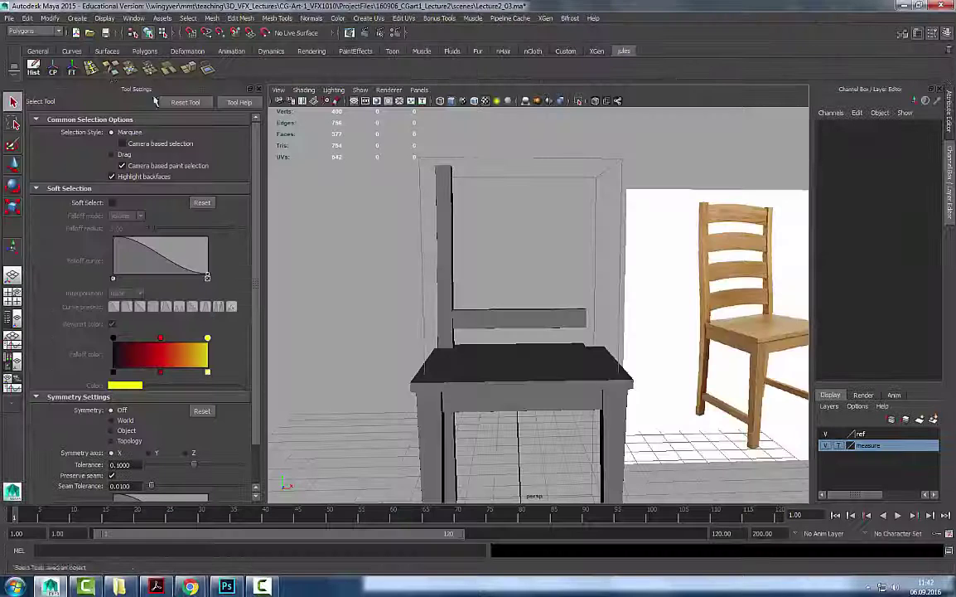
click(88, 68)
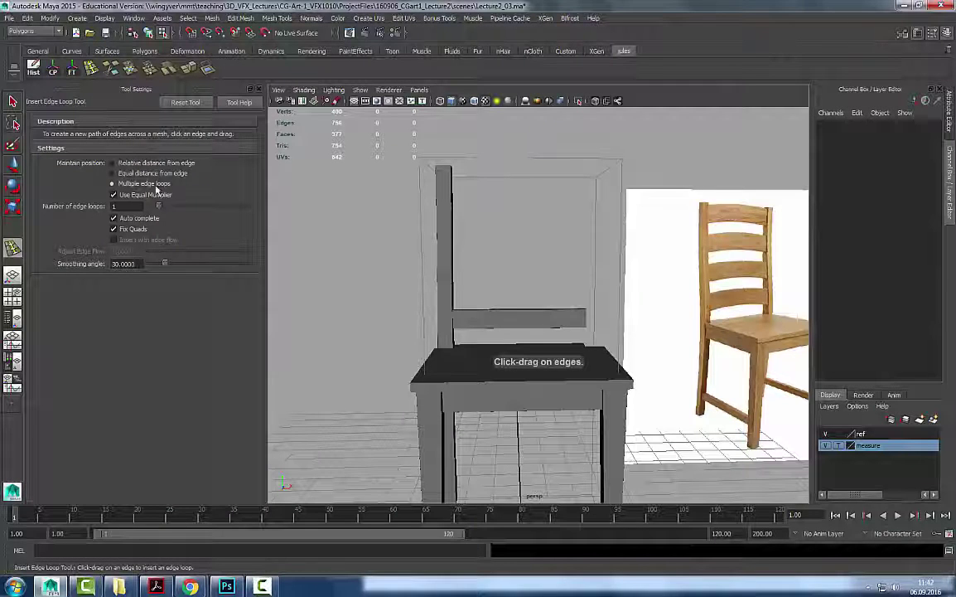
alt+drag(530, 292, 478, 316)
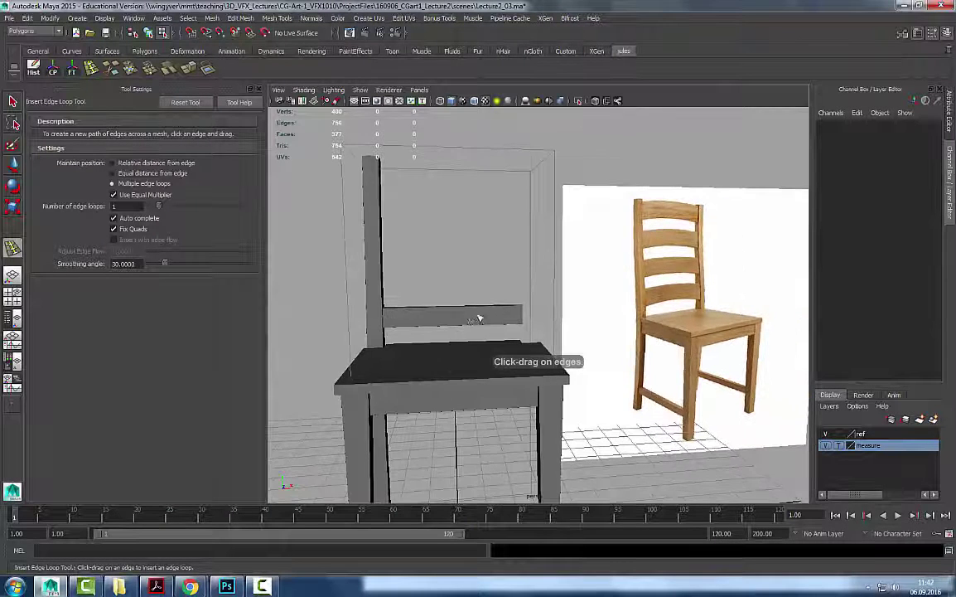
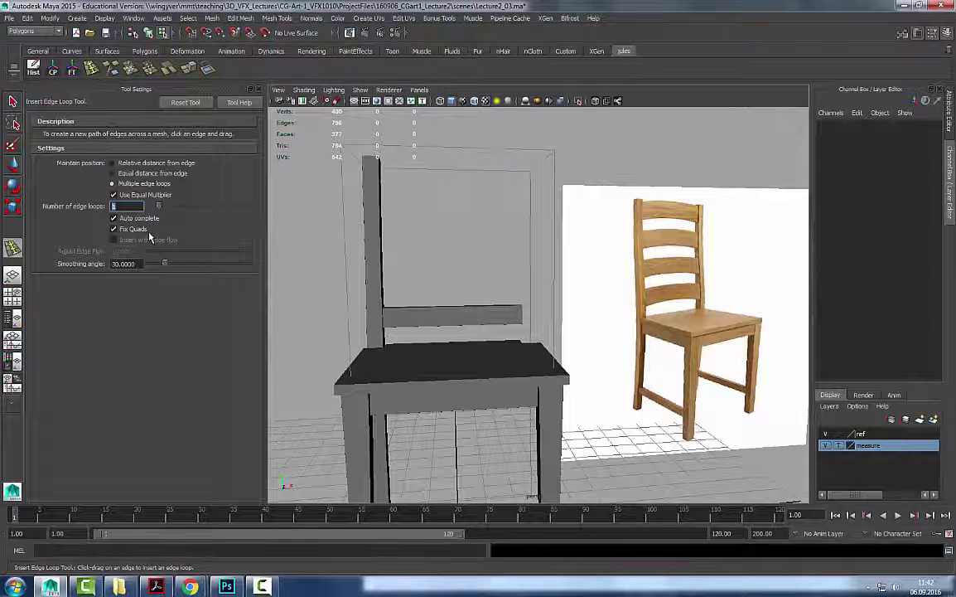
alt+drag(430, 261, 429, 275)
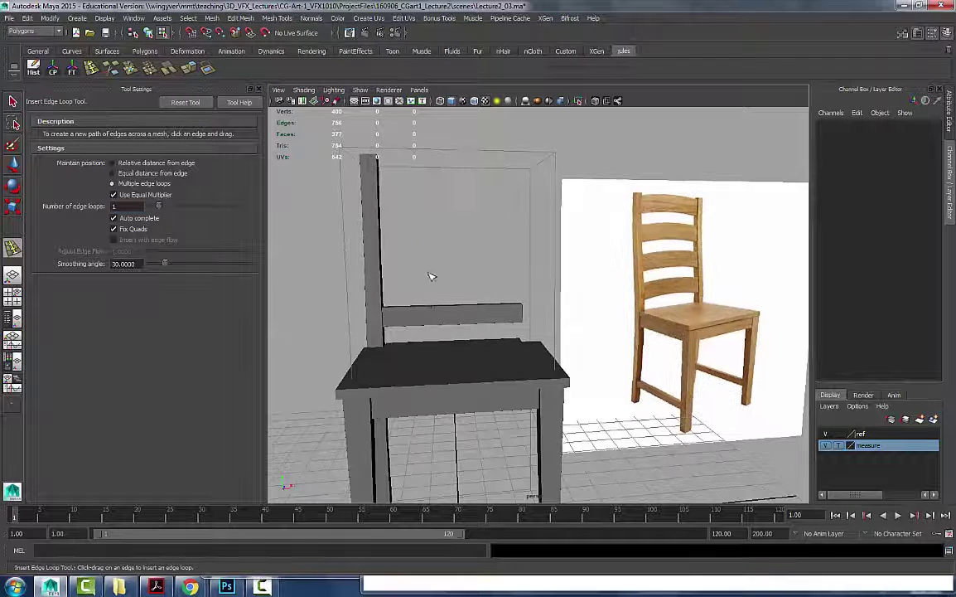
key(q)
key(F8)
Isolate the seat in the perspective view and frame it.
alt+right_drag(472, 302, 406, 303)
alt+drag(452, 289, 531, 313)
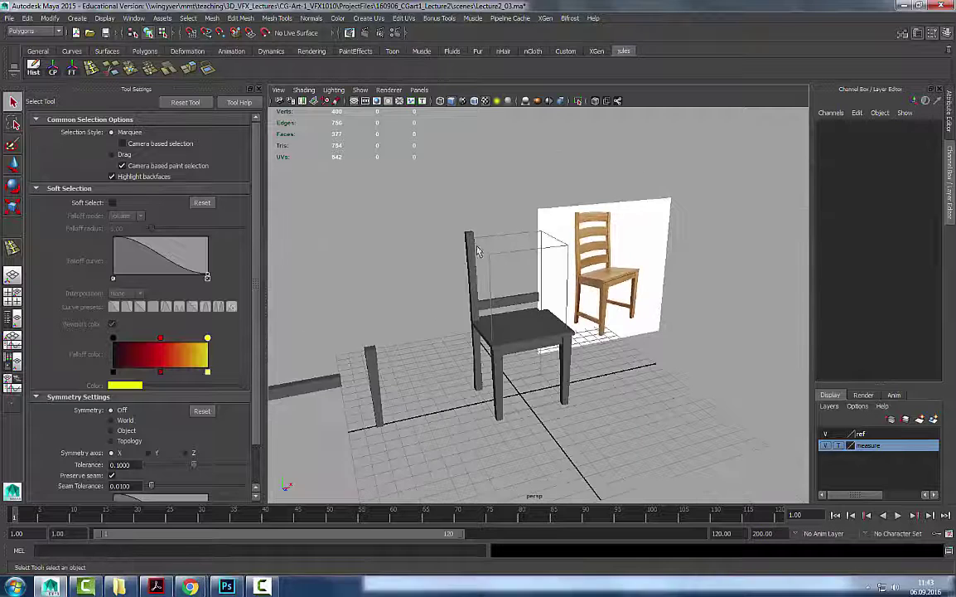
click(475, 247)
click(533, 328)
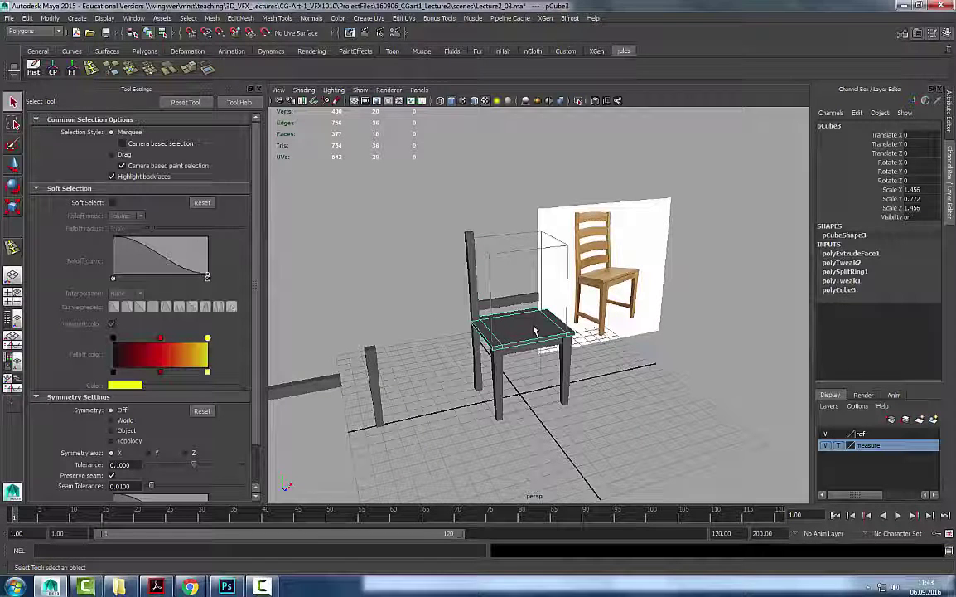
key(ctrl+1)
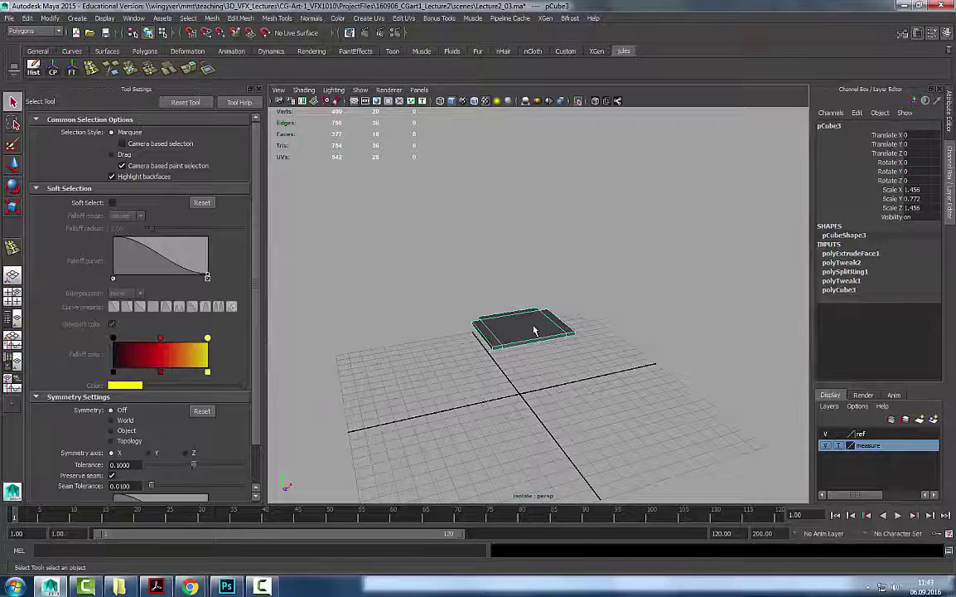
key(f)
click(614, 260)
click(509, 324)
scroll(507, 326, down, 4)
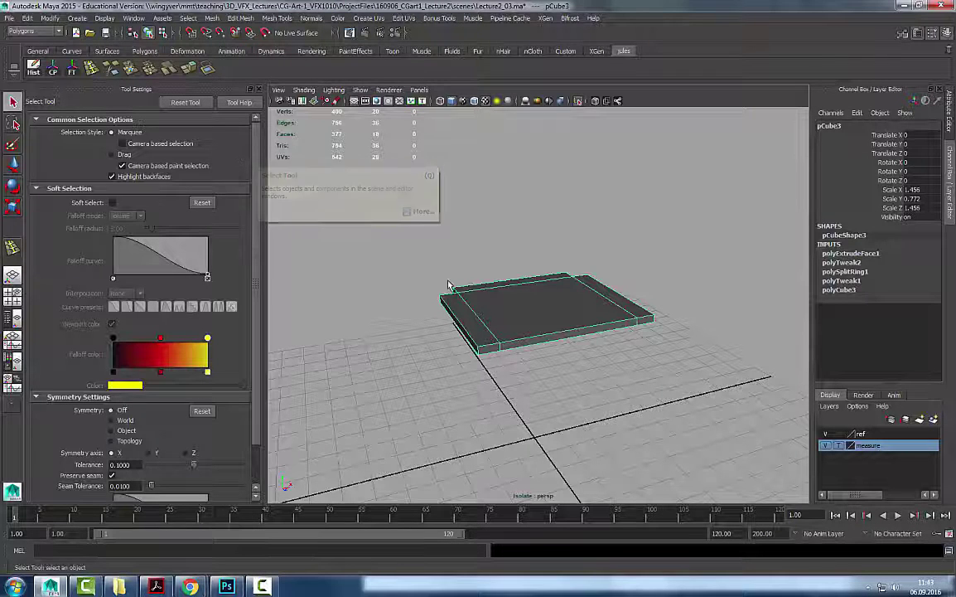
Try selecting the middle strip of the seat's faces, and return to object selection on the seat.
alt+drag(632, 302, 560, 323)
right_drag(548, 263, 548, 334)
drag(560, 280, 541, 406)
drag(576, 193, 512, 406)
alt+drag(489, 460, 538, 428)
scroll(538, 429, down, 2)
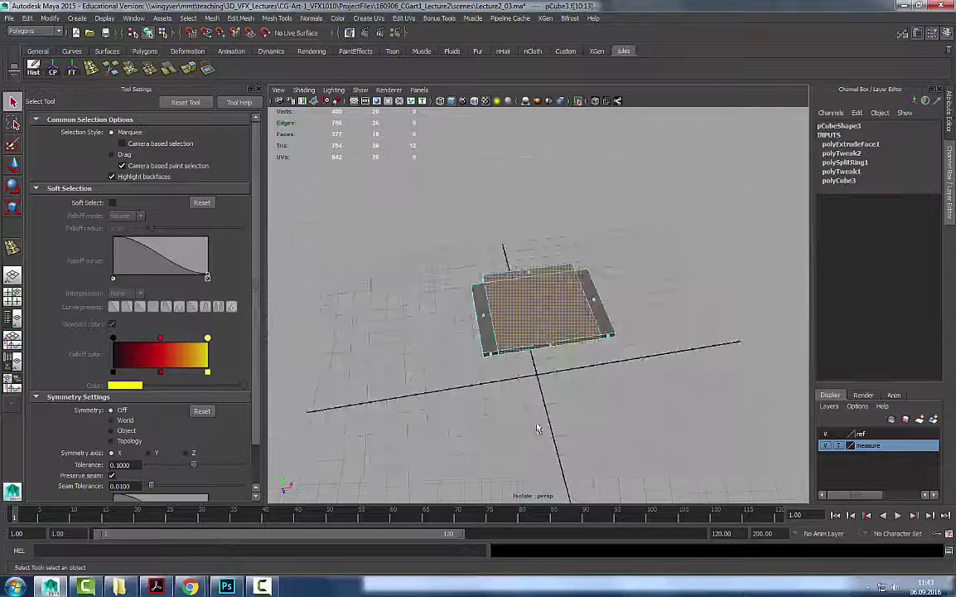
right_drag(560, 354, 634, 285)
drag(642, 295, 475, 308)
alt+middle_drag(600, 303, 575, 290)
scroll(574, 290, up, 4)
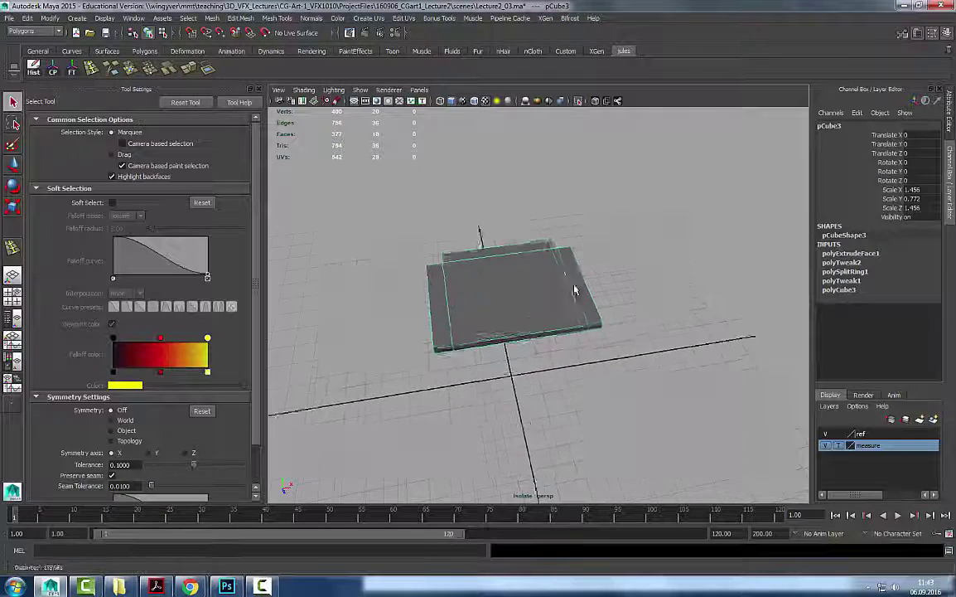
Insert one edge loop running front to back through the seat's middle, and undo the stray vertex move.
click(93, 67)
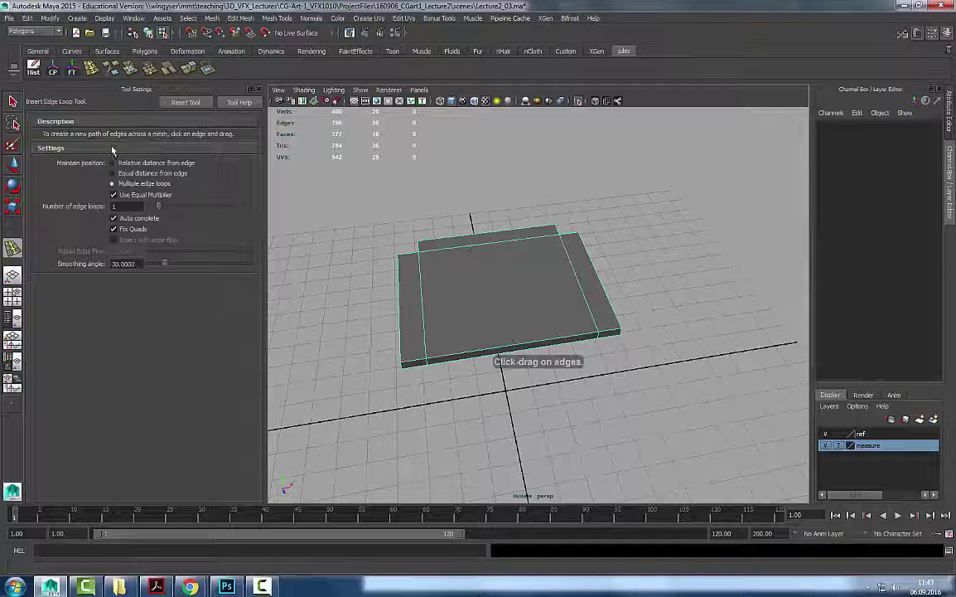
click(132, 205)
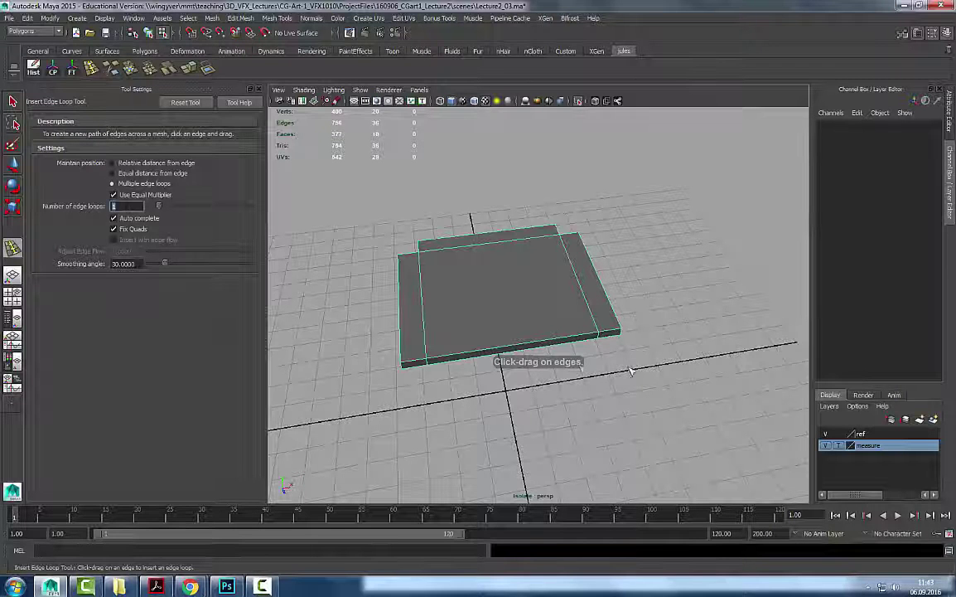
click(519, 345)
alt+drag(520, 346, 458, 270)
key(q)
key(w)
alt+drag(458, 270, 500, 250)
key(ctrl+z)
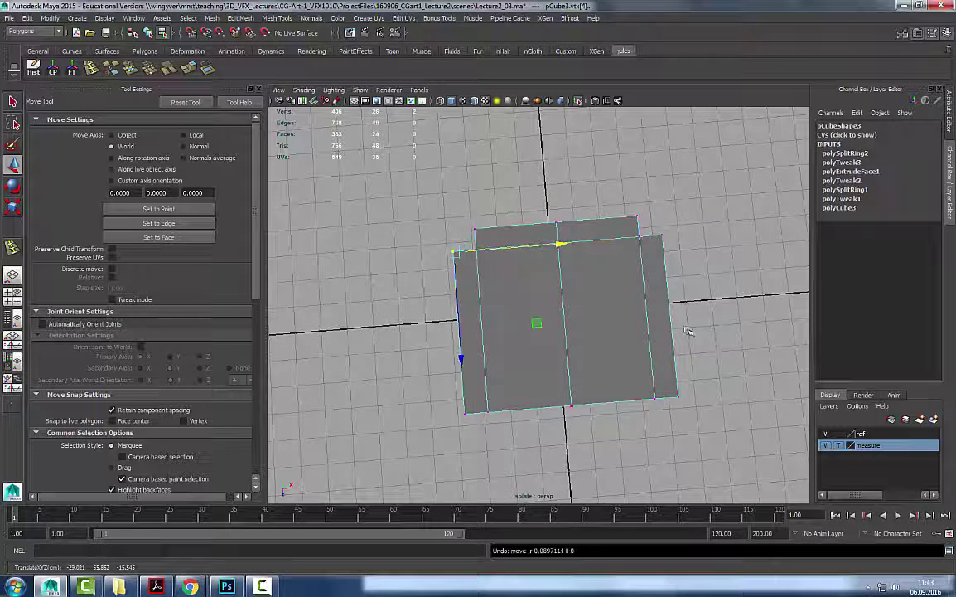
Delete the faces of the seat's half on one side of the new middle edge loop.
key(q)
alt+right_drag(696, 333, 630, 335)
drag(671, 235, 582, 447)
key(Delete)
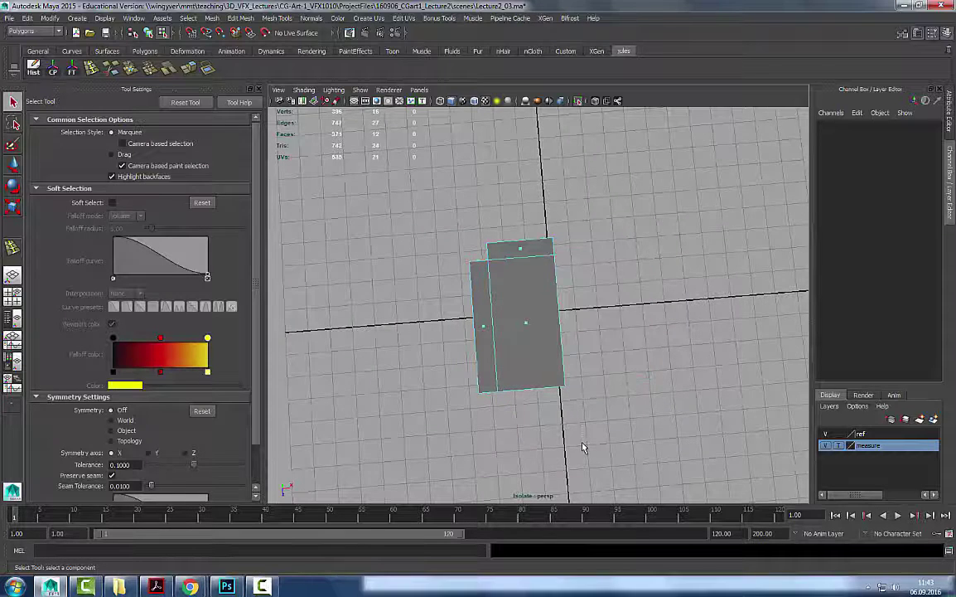
Examine the remaining half of the seat in object mode and look through the editing commands.
alt+drag(554, 385, 520, 348)
right_drag(535, 323, 601, 227)
alt+drag(650, 356, 432, 406)
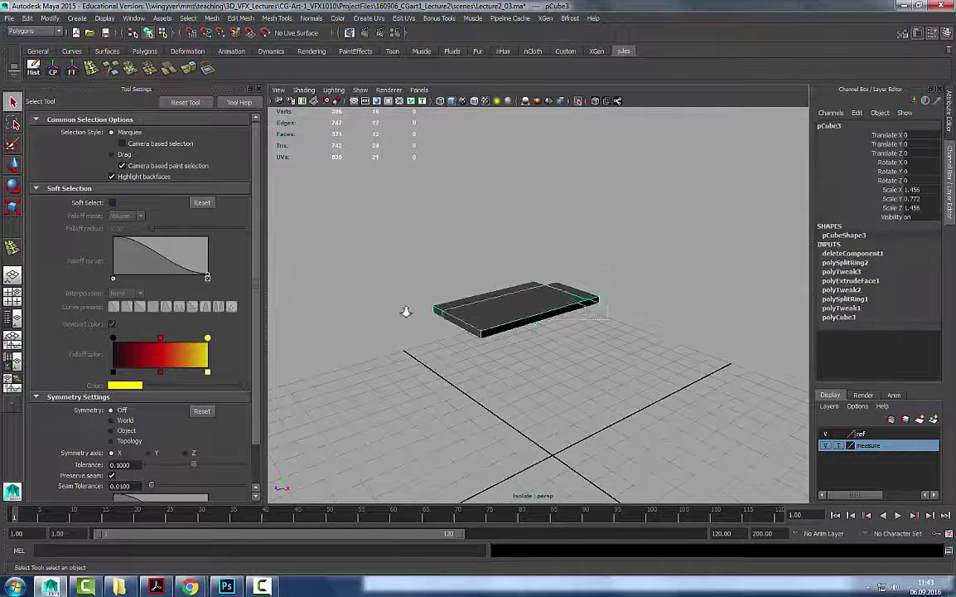
alt+drag(405, 310, 437, 297)
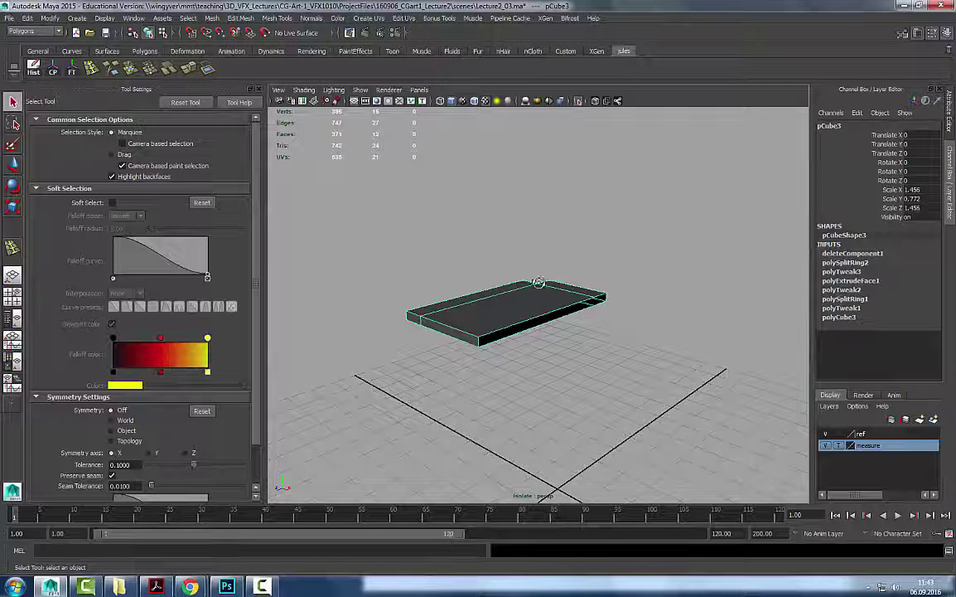
alt+drag(539, 282, 598, 287)
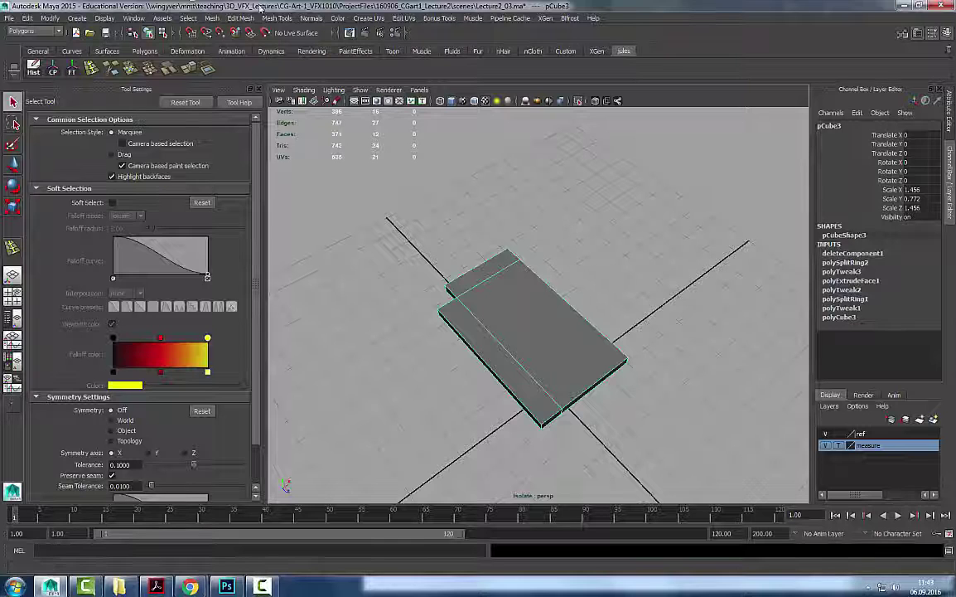
click(28, 16)
click(28, 16)
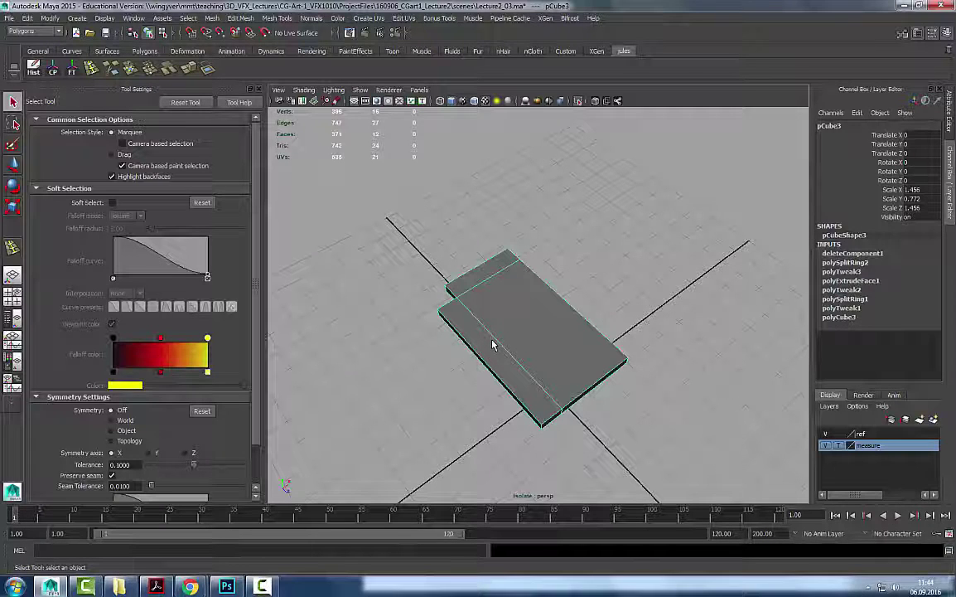
Undo the deletion of the seat's half.
key(ctrl+z)
key(ctrl+z)
key(ctrl+z)
key(ctrl+z)
Insert one edge loop across the seat's middle from its side edge, crossing the front-to-back loop.
right_drag(511, 341, 655, 218)
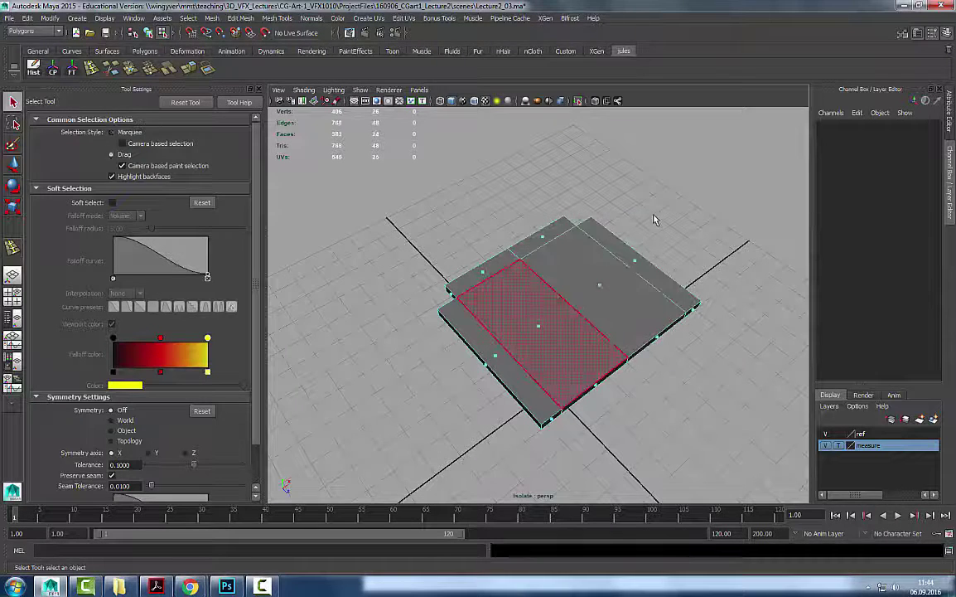
click(617, 331)
alt+drag(618, 332, 601, 282)
click(90, 69)
alt+drag(476, 352, 507, 358)
click(484, 345)
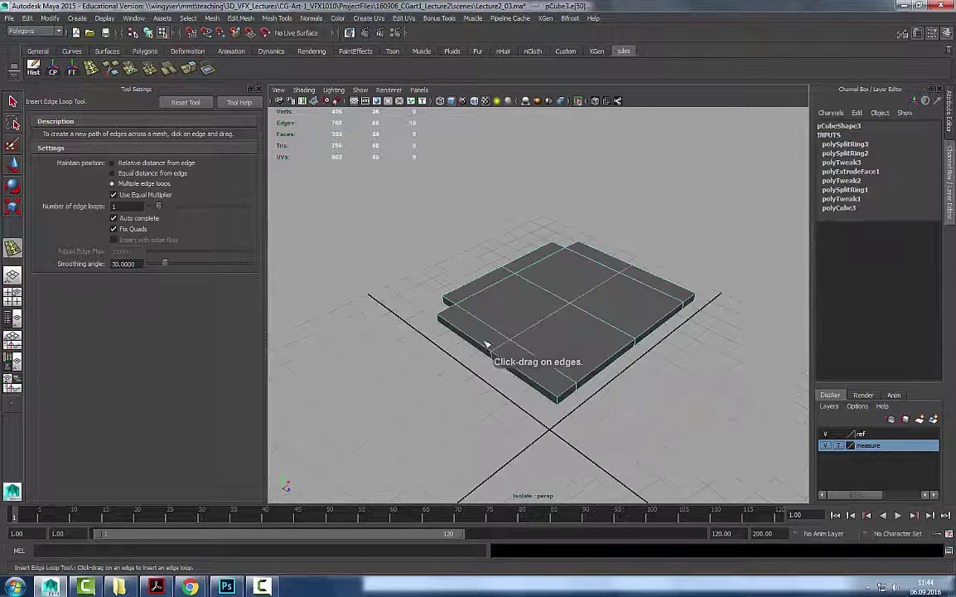
Insert an edge loop across the seat's rear half and reposition the two vertices at its side end.
click(484, 344)
key(q)
right_drag(502, 326, 440, 333)
alt+drag(440, 333, 489, 300)
key(w)
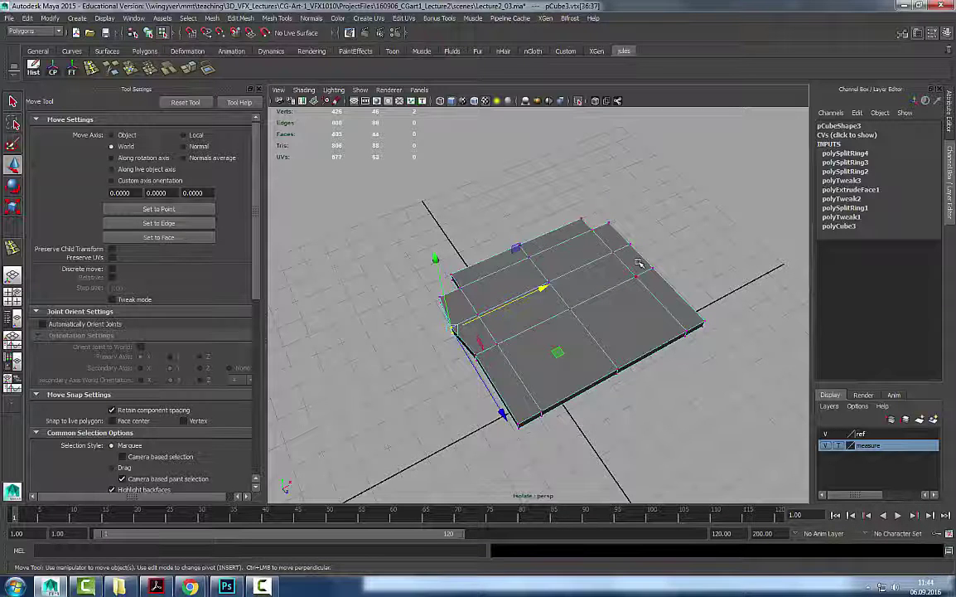
Insert an edge loop across the seat's front half, reshape the front corner on the same side, and return to object mode.
click(89, 69)
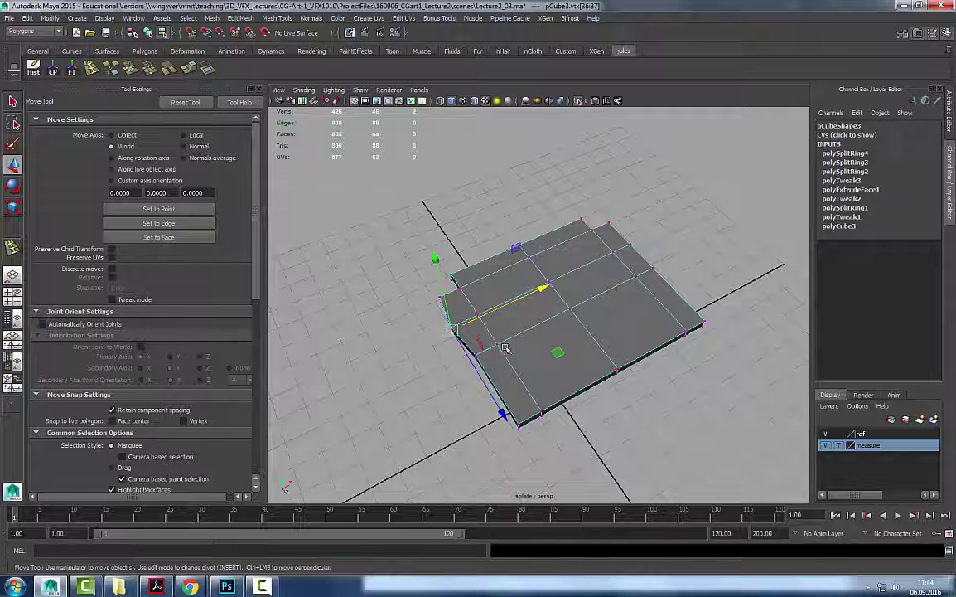
click(507, 404)
key(q)
click(512, 379)
key(w)
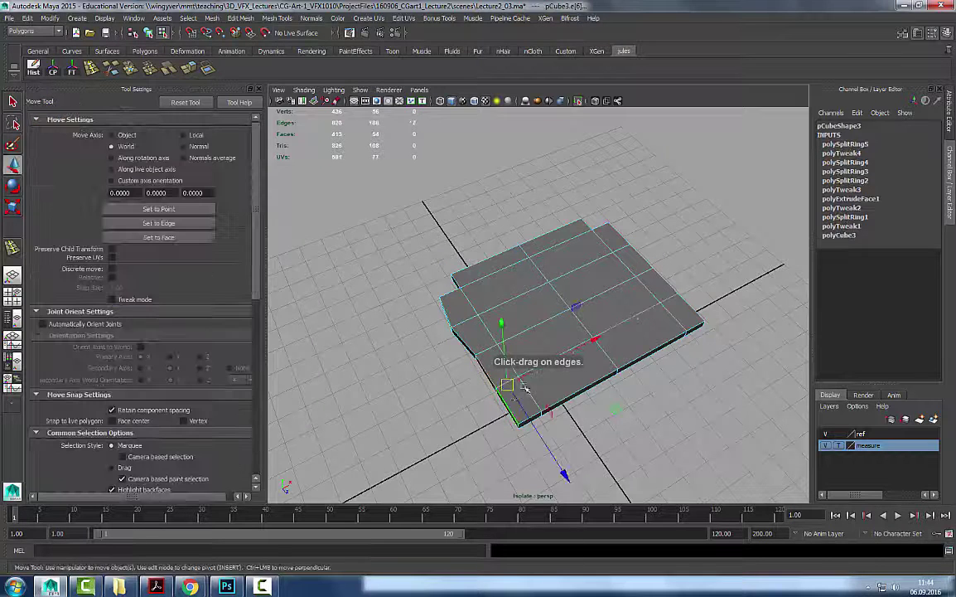
right_drag(524, 391, 495, 395)
drag(491, 387, 521, 387)
key(q)
key(w)
key(q)
right_drag(538, 364, 649, 234)
click(561, 388)
alt+drag(627, 398, 451, 375)
alt+drag(536, 356, 546, 333)
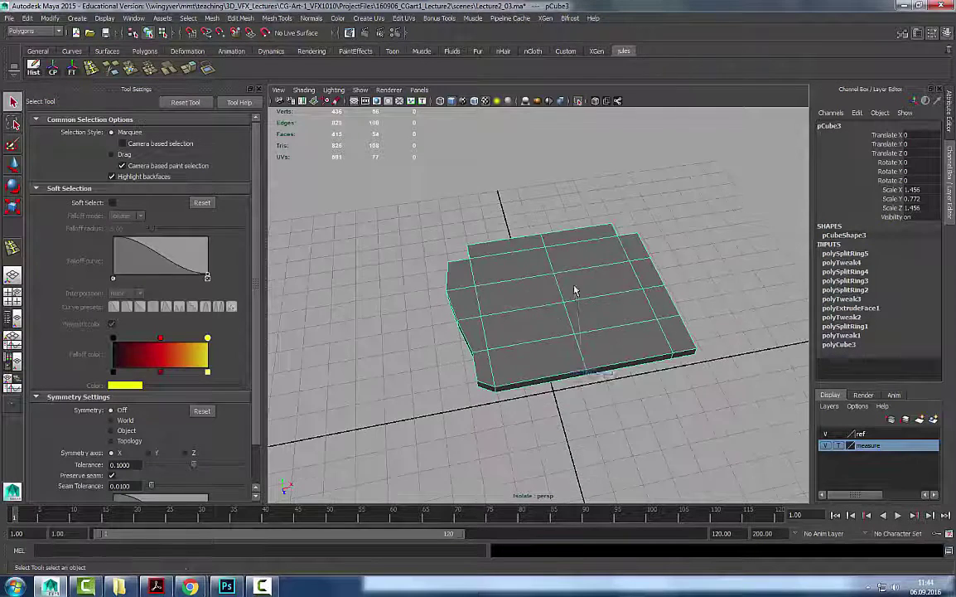
Delete all faces on the unshaped side of the seat's middle edge loop and return to object mode.
right_drag(573, 288, 608, 368)
alt+drag(713, 279, 686, 267)
drag(719, 215, 594, 483)
key(Delete)
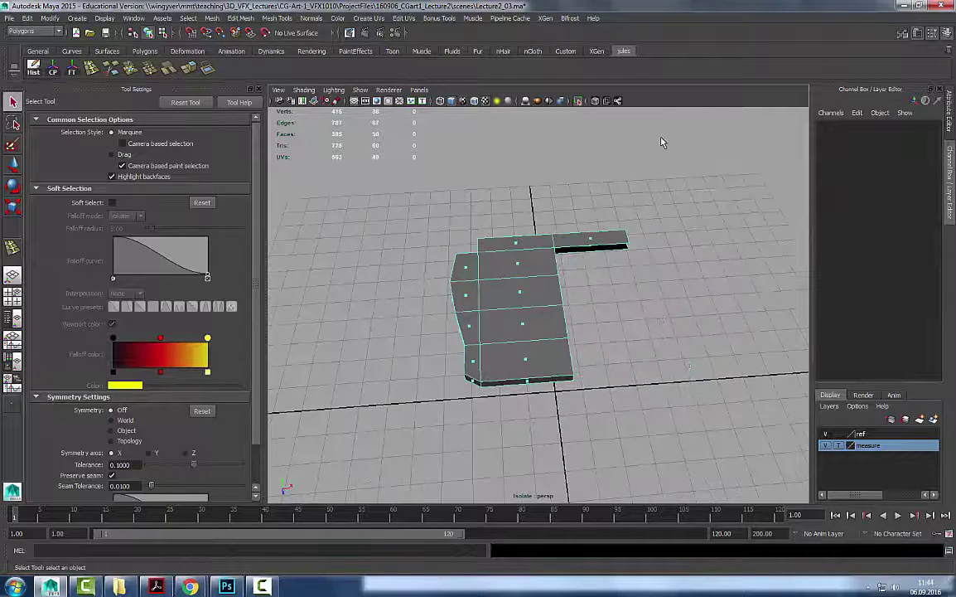
key(F8)
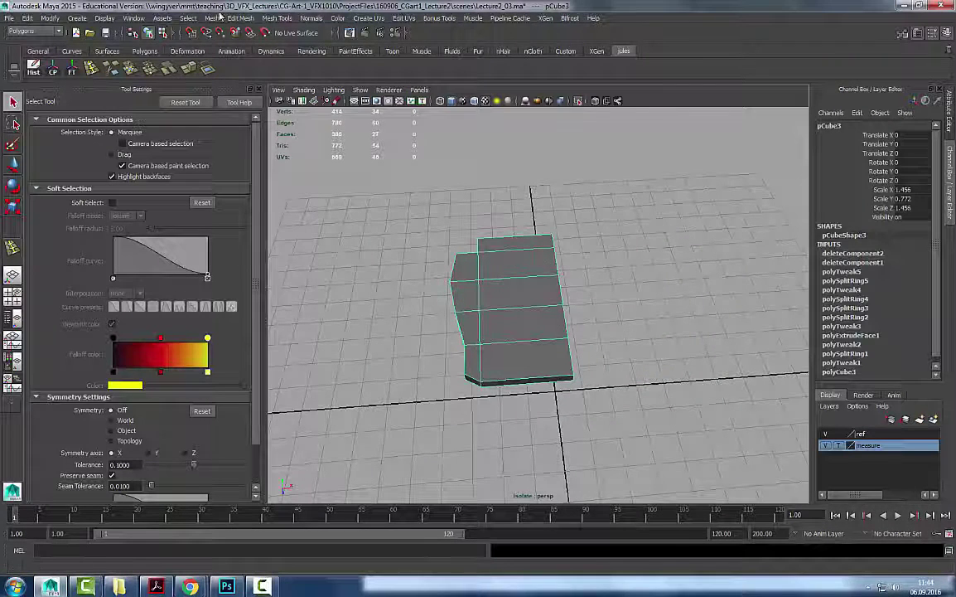
Delete the half seat's construction history and freeze its transformations.
click(206, 19)
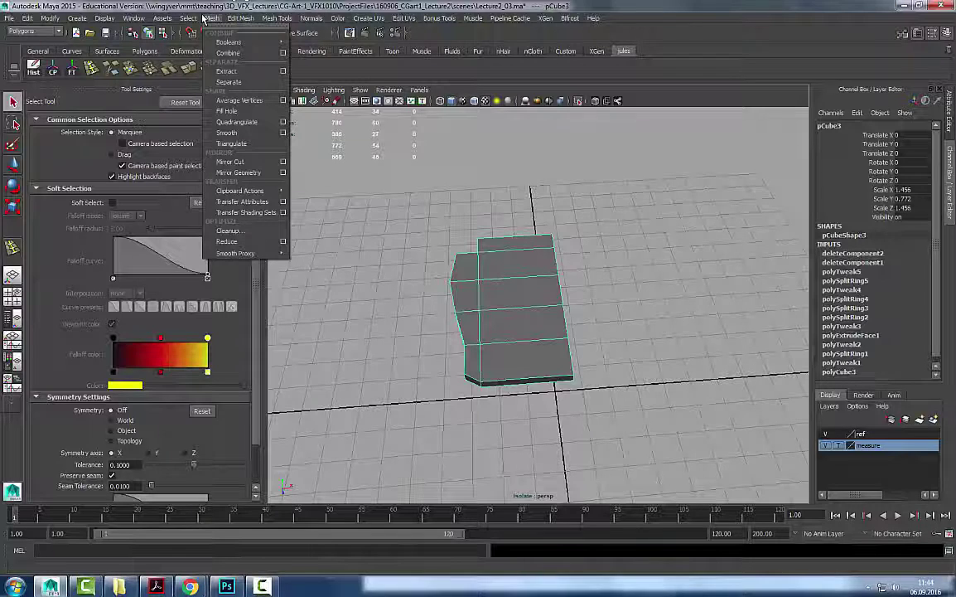
click(204, 18)
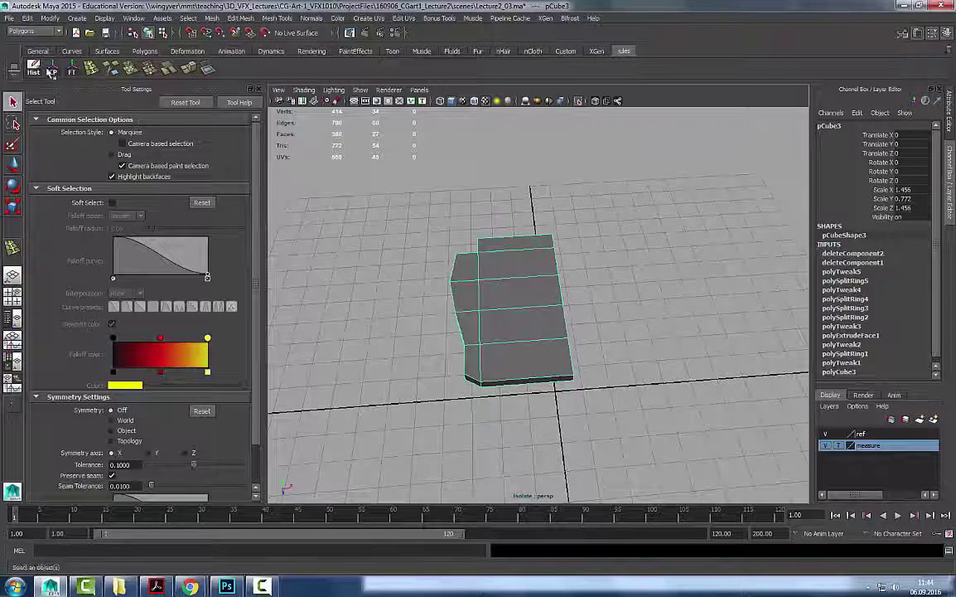
click(34, 71)
click(72, 70)
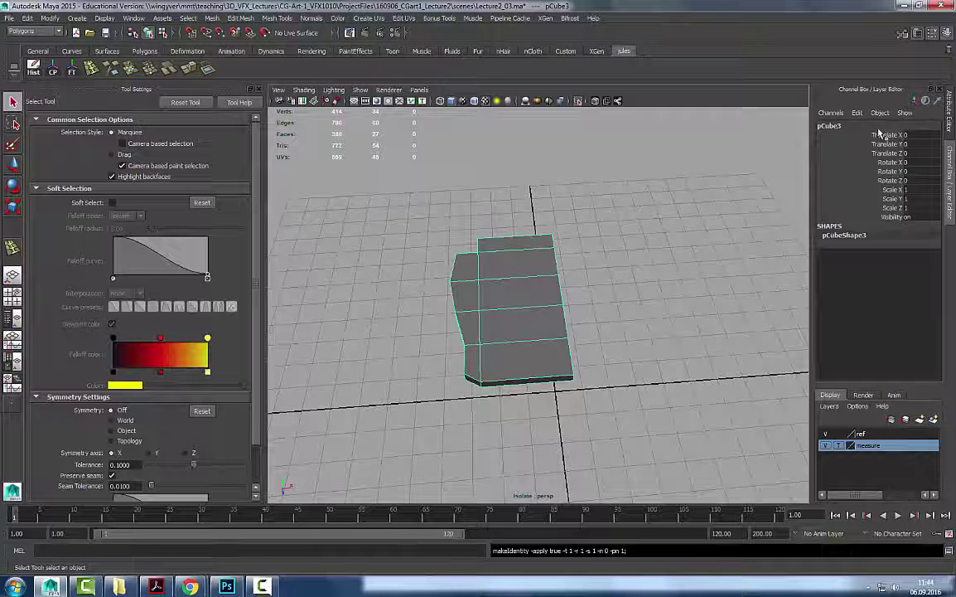
Mirror the half seat's geometry in the +X direction, merging it with the original and merging vertices.
click(212, 18)
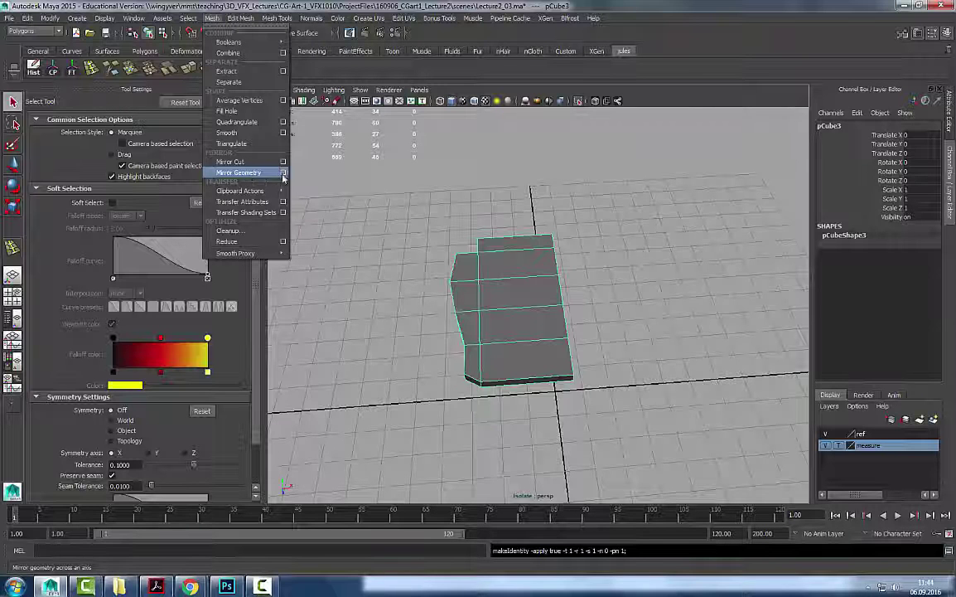
click(283, 172)
drag(497, 164, 642, 60)
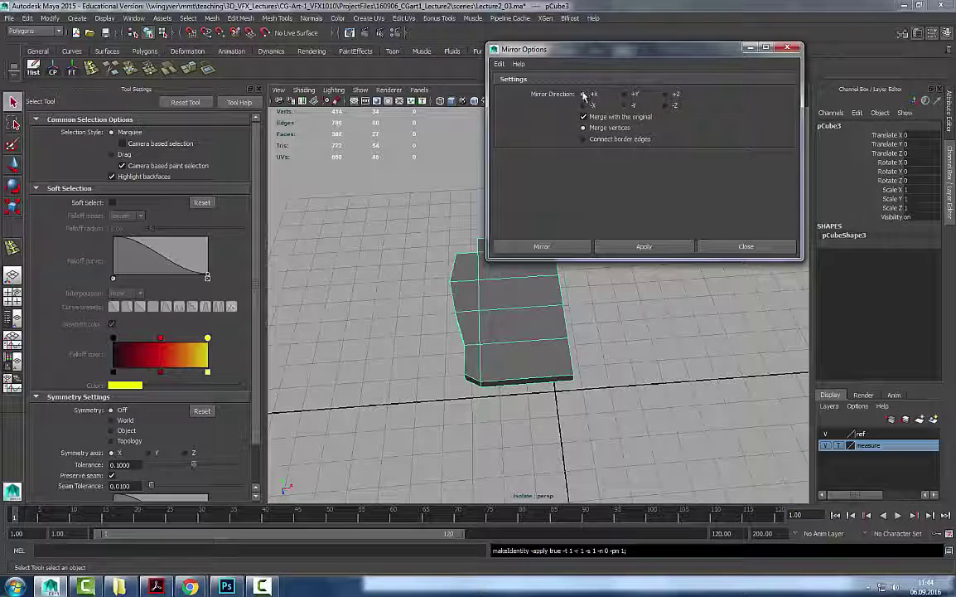
click(646, 247)
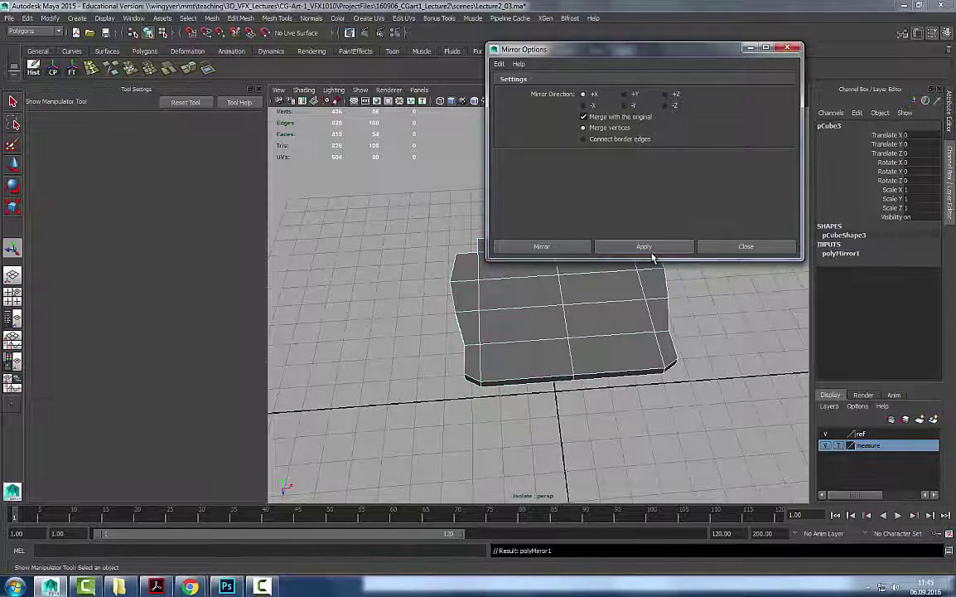
alt+drag(645, 284, 701, 280)
alt+right_drag(702, 280, 465, 281)
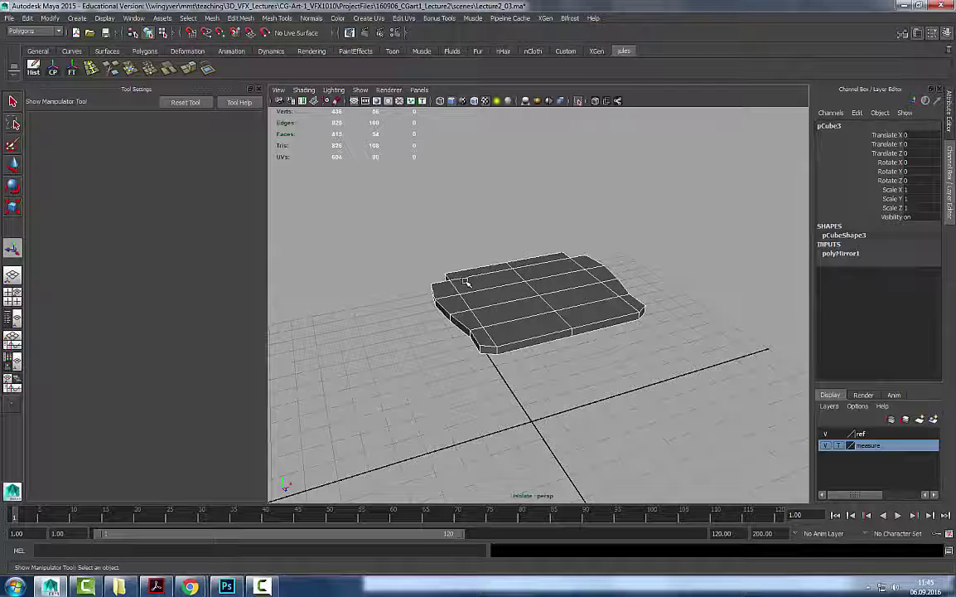
Insert two horizontal edge loops around the seat's thickness.
click(91, 71)
mouse_move(590, 285)
alt+mouse_down()
mouse_move(602, 288)
mouse_move(610, 321)
mouse_move(572, 286)
alt+mouse_up()
alt+right_drag(497, 281, 570, 273)
alt+middle_drag(414, 315, 442, 282)
alt+right_drag(441, 282, 386, 272)
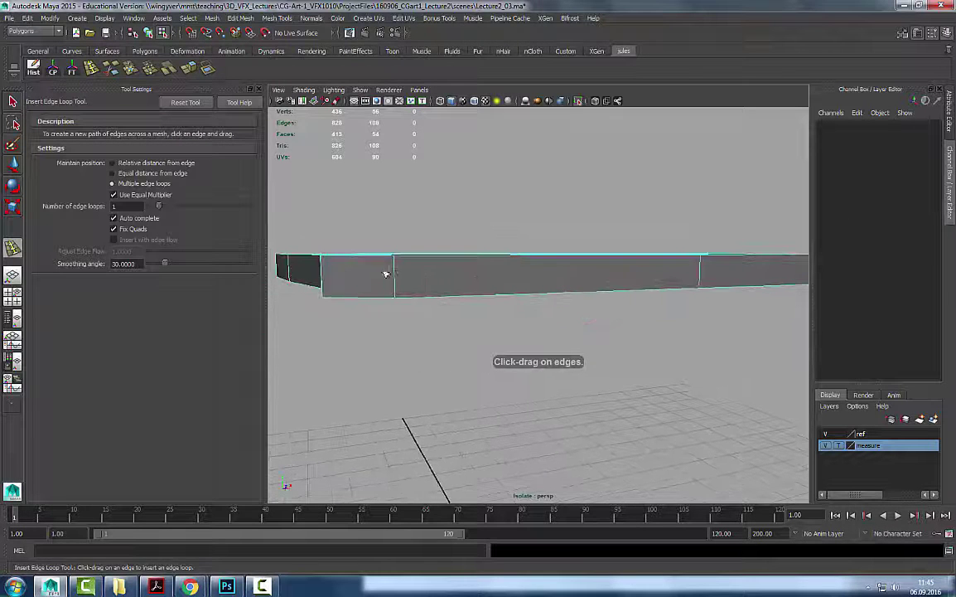
click(396, 279)
drag(396, 279, 396, 280)
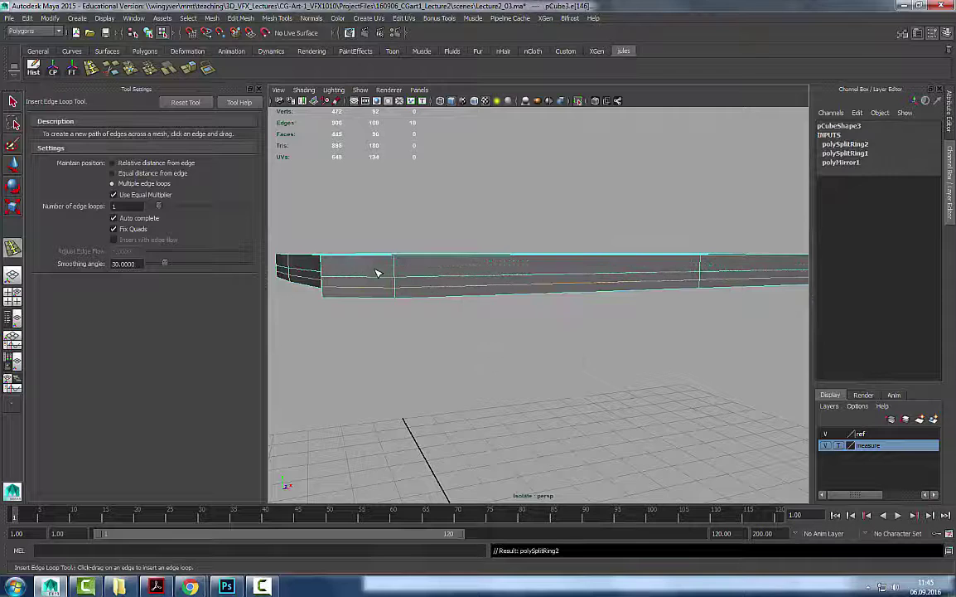
Move the lower of the two horizontal edge loops up, closer to the upper one.
click(557, 256)
key(w)
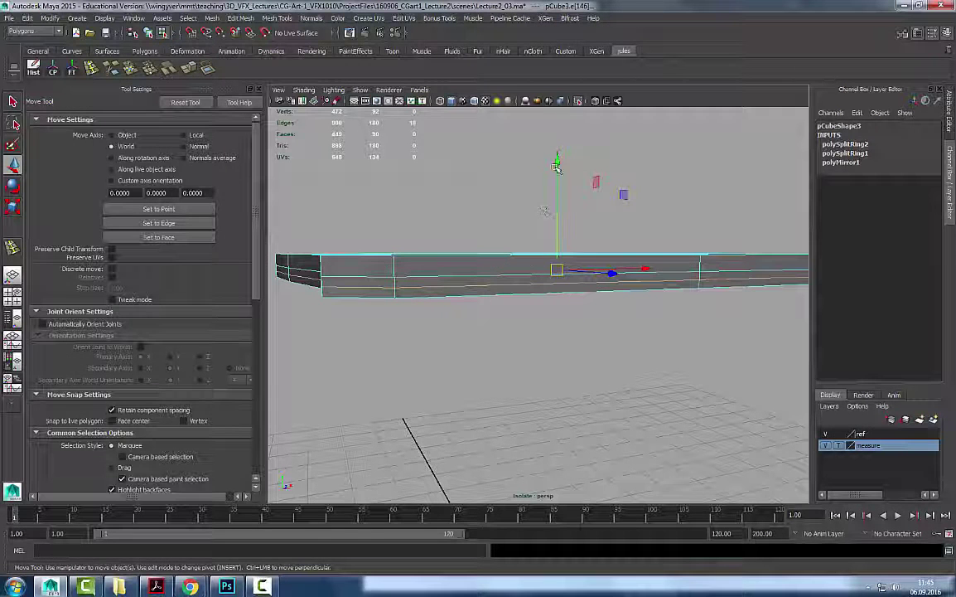
key(q)
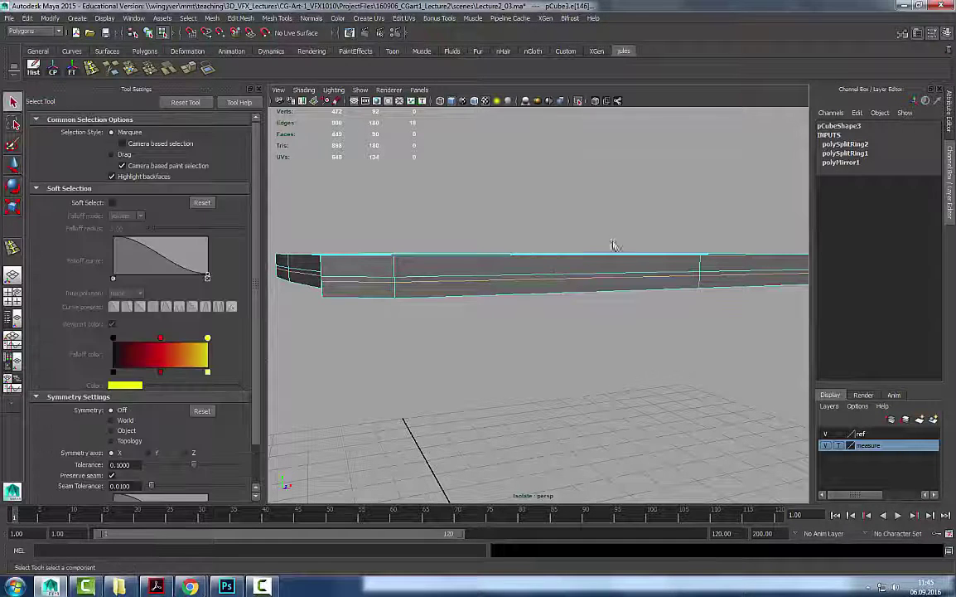
Delete the faces of one half of the seat along its middle line and return to object mode.
right_drag(739, 213, 781, 187)
alt+drag(715, 342, 738, 289)
alt+right_drag(738, 288, 617, 275)
alt+drag(617, 276, 590, 291)
right_drag(587, 292, 587, 323)
alt+drag(590, 311, 628, 318)
drag(652, 268, 560, 387)
key(Delete)
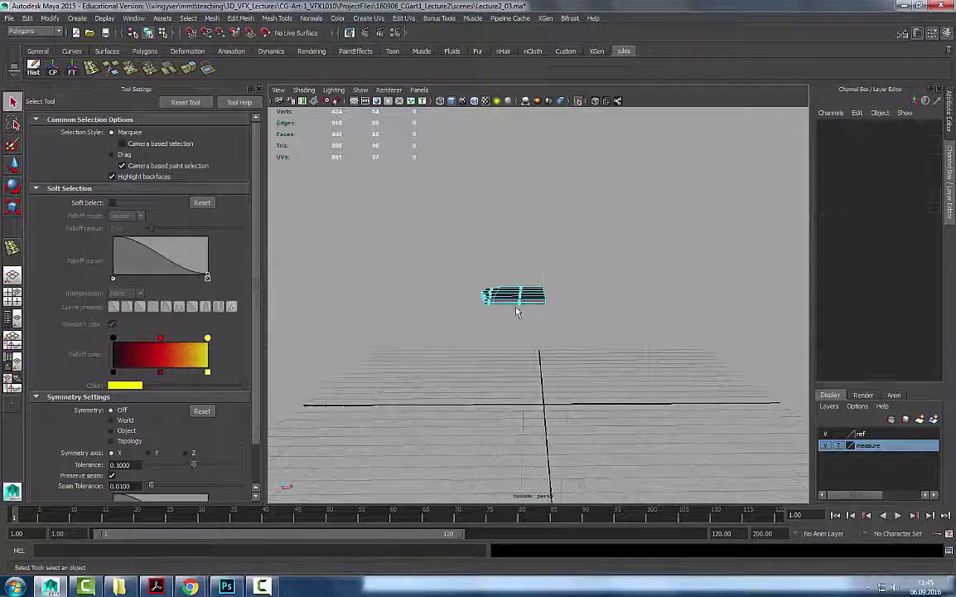
double_click(518, 300)
alt+right_drag(292, 311, 363, 331)
alt+drag(363, 330, 391, 350)
right_drag(666, 175, 707, 150)
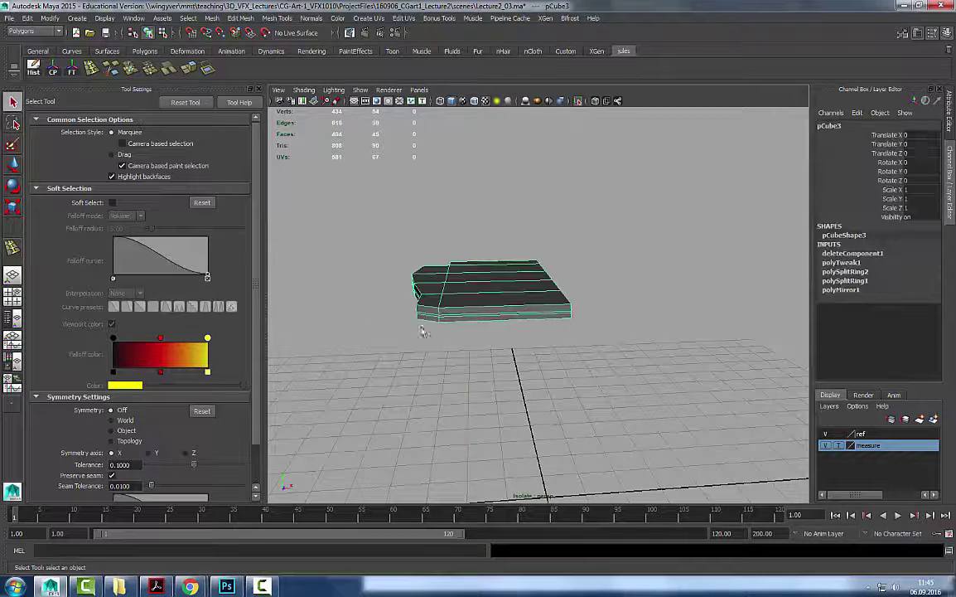
Try mirroring the half seat with the same mirror options and undo it.
alt+right_drag(402, 215, 445, 220)
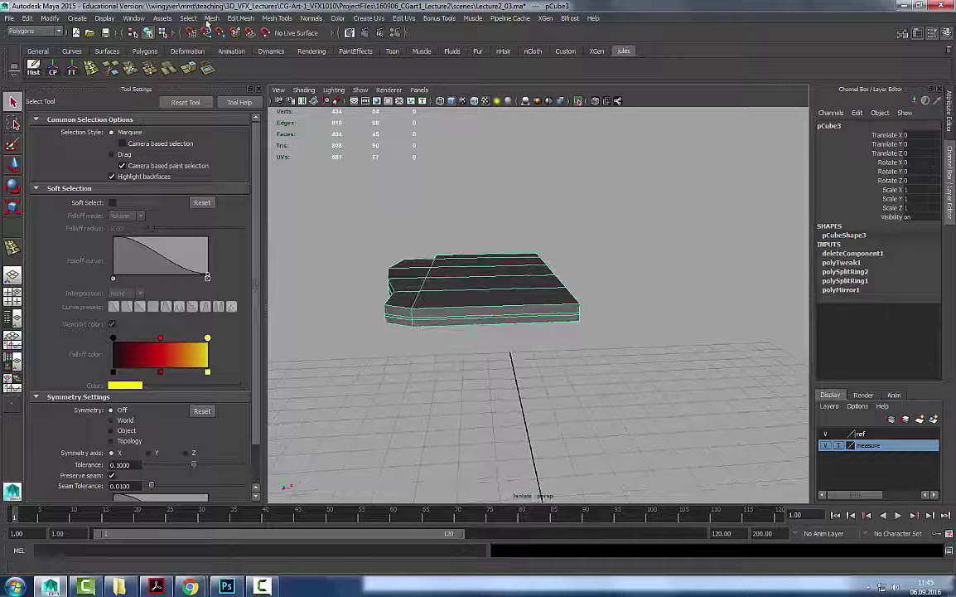
click(209, 20)
click(228, 173)
mouse_move(651, 273)
alt+right_down()
mouse_move(721, 281)
mouse_move(497, 282)
alt+right_up()
key(ctrl+z)
Move one horizontal edge loop on the half seat's thickness until it lies almost on the other one.
alt+right_drag(544, 303, 770, 300)
right_drag(481, 295, 491, 236)
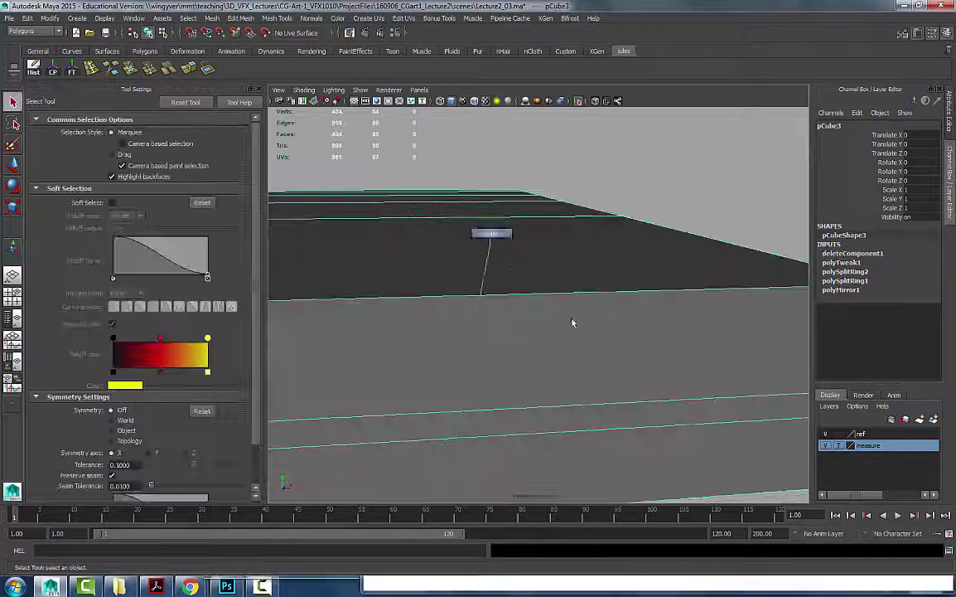
alt+right_drag(572, 322, 464, 329)
double_click(601, 353)
key(w)
alt+drag(589, 331, 580, 286)
drag(360, 142, 356, 139)
alt+right_drag(523, 192, 686, 221)
alt+middle_drag(687, 220, 530, 260)
key(q)
click(531, 317)
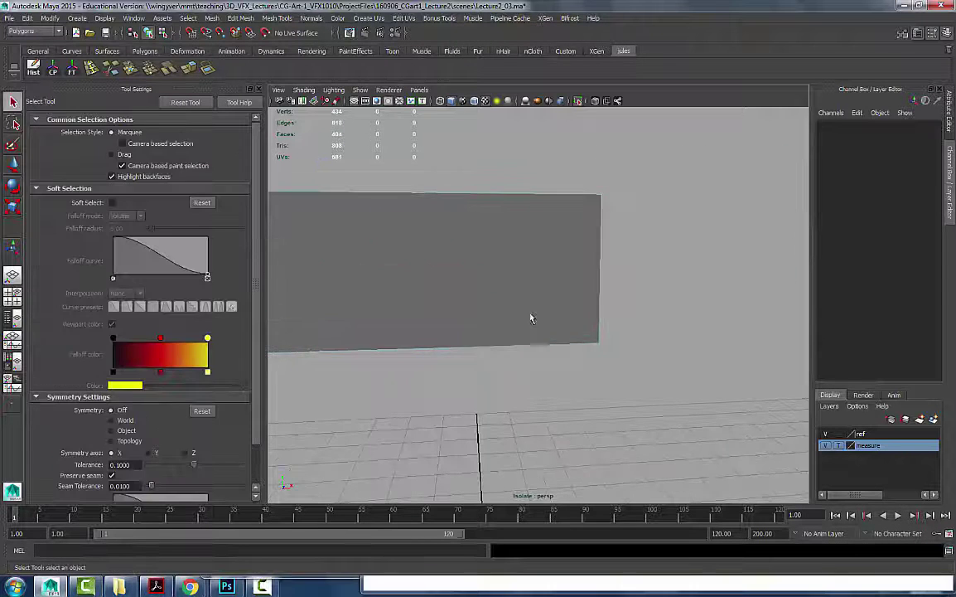
Delete the half seat's history and mirror its geometry in the +X direction, merged with the original.
click(533, 325)
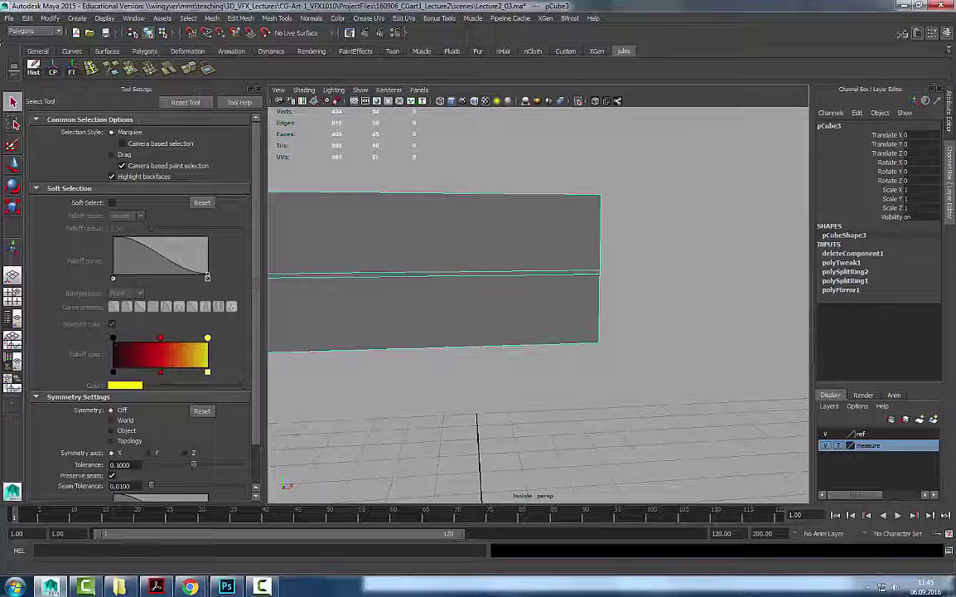
click(33, 72)
click(212, 18)
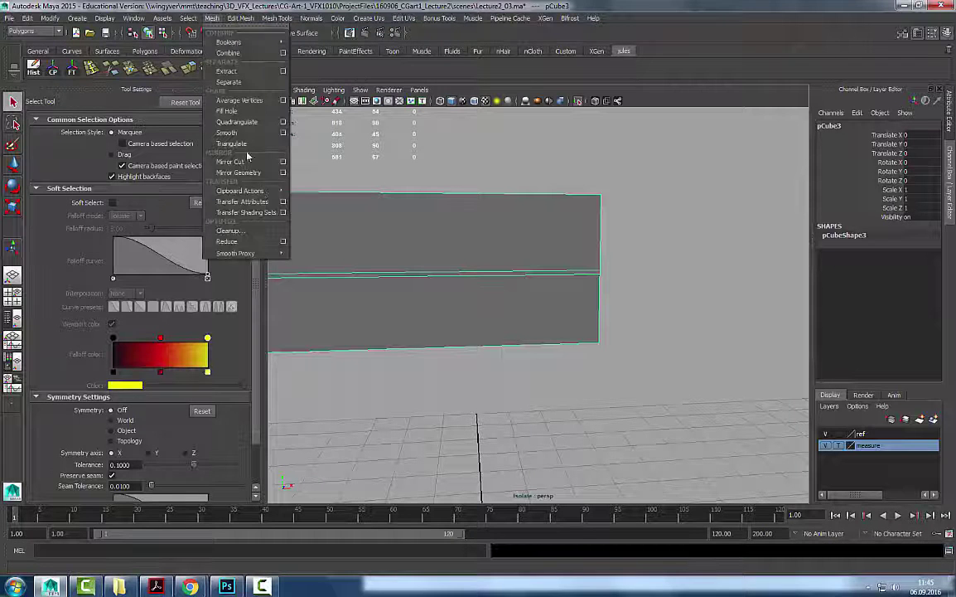
click(220, 158)
Examine the vertices at the mirrored seat's middle seam and the faces between its two close edge loops.
right_drag(603, 282, 538, 286)
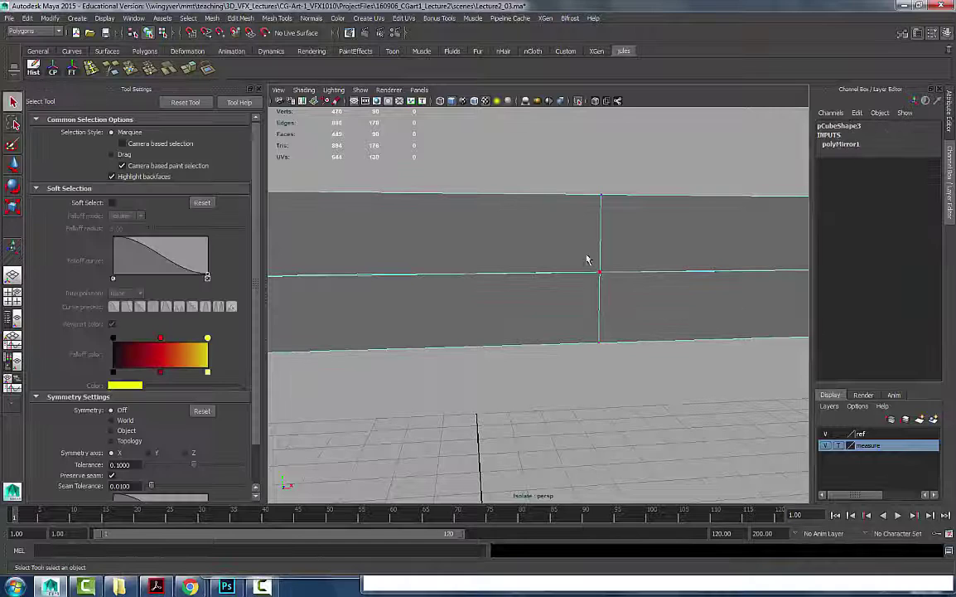
click(600, 272)
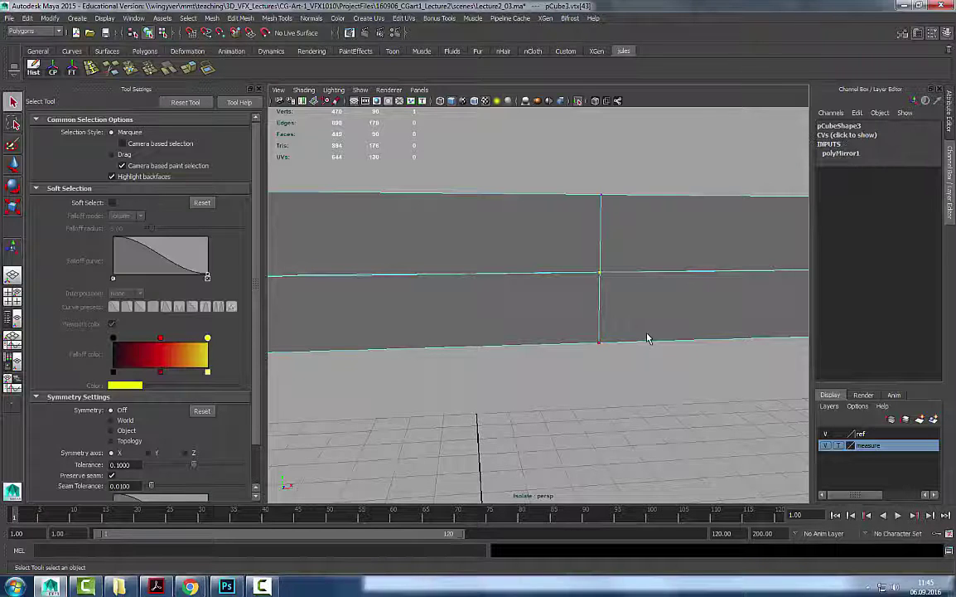
alt+middle_drag(508, 276, 630, 255)
alt+drag(629, 255, 616, 239)
alt+right_drag(616, 240, 547, 290)
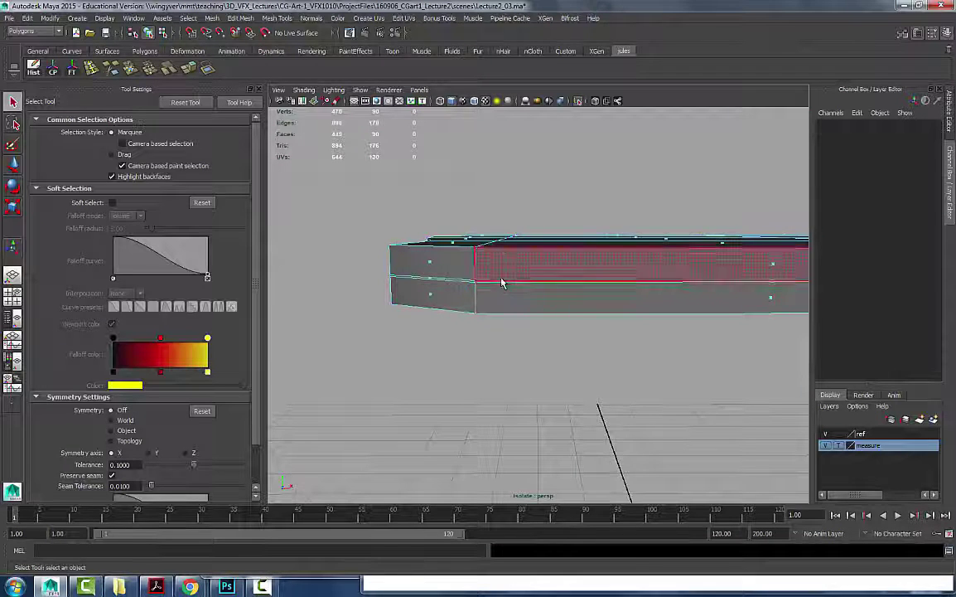
click(500, 280)
alt+middle_drag(461, 399, 331, 401)
alt+drag(587, 308, 619, 431)
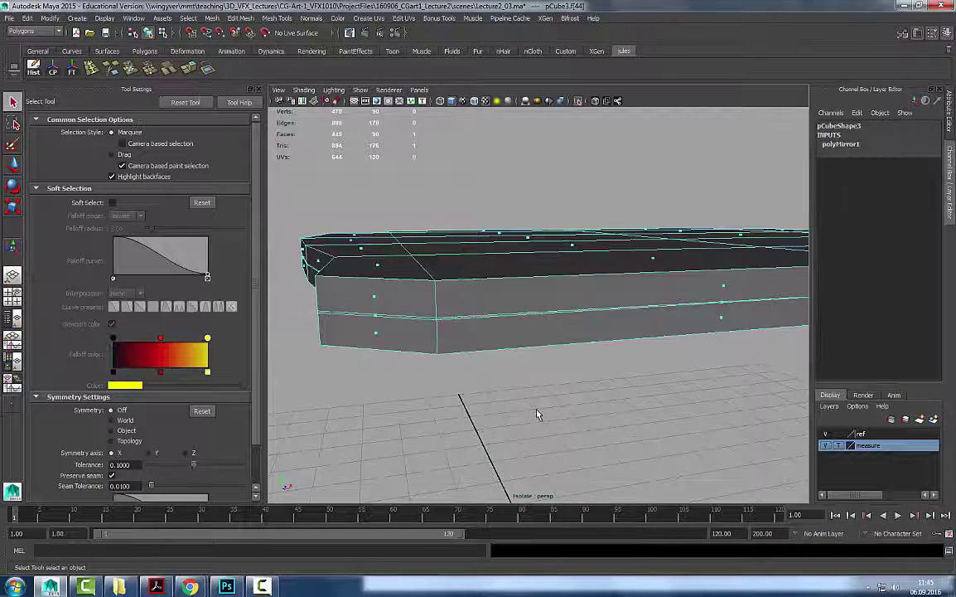
right_drag(549, 330, 618, 246)
alt+drag(559, 315, 444, 276)
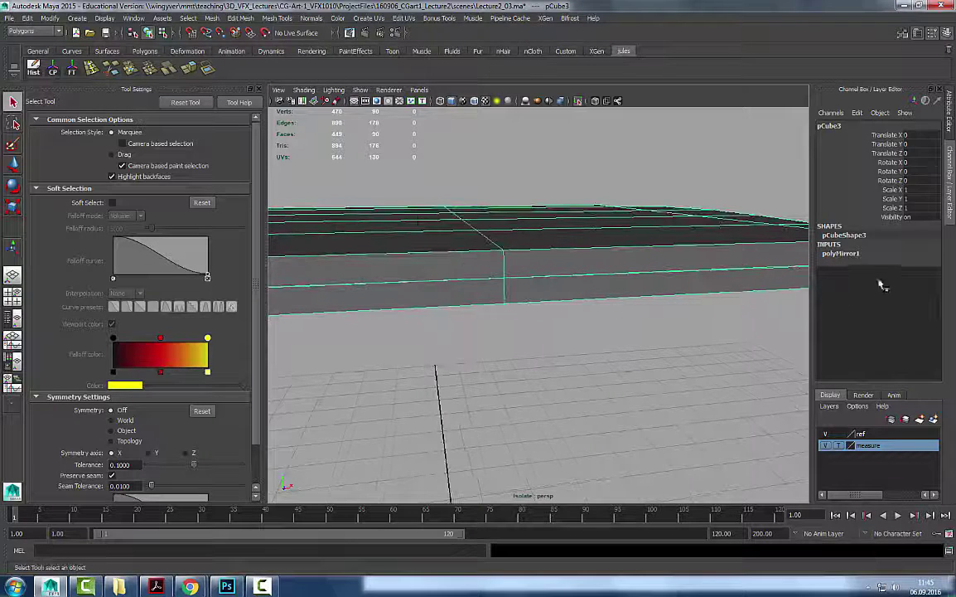
Set the merge threshold of the seat's polyMirror1 node to 1.
click(841, 252)
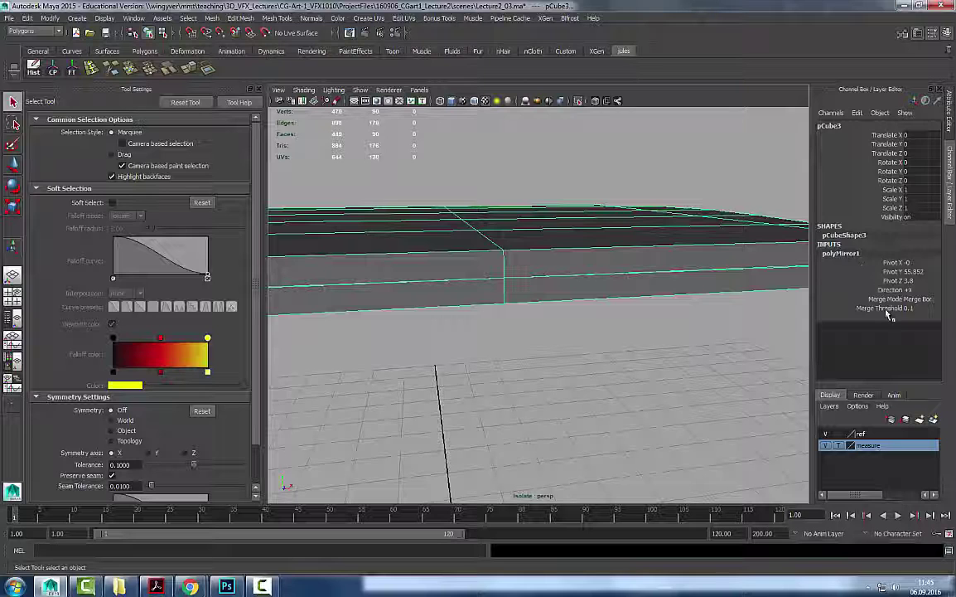
key(f)
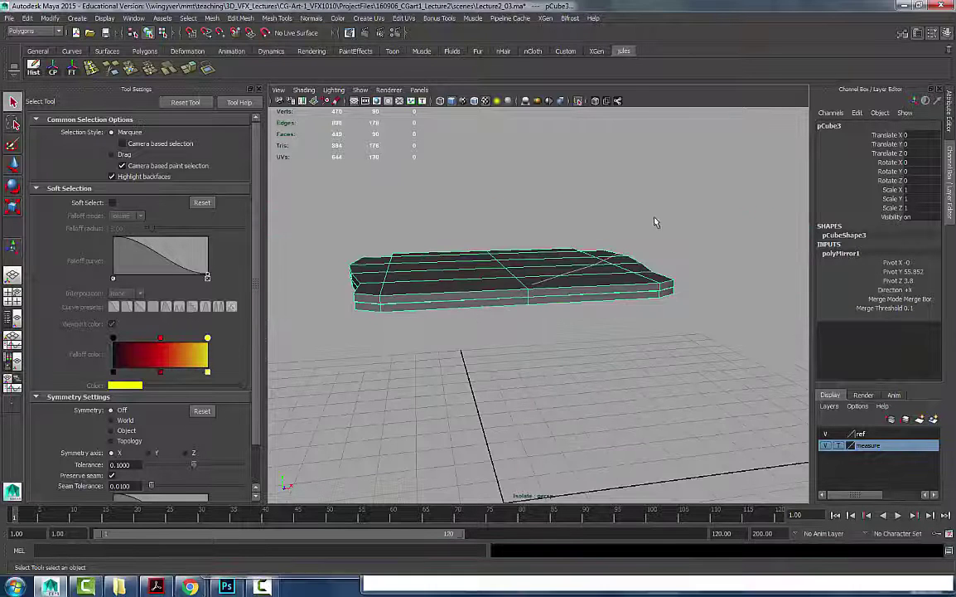
click(603, 277)
click(652, 207)
click(635, 270)
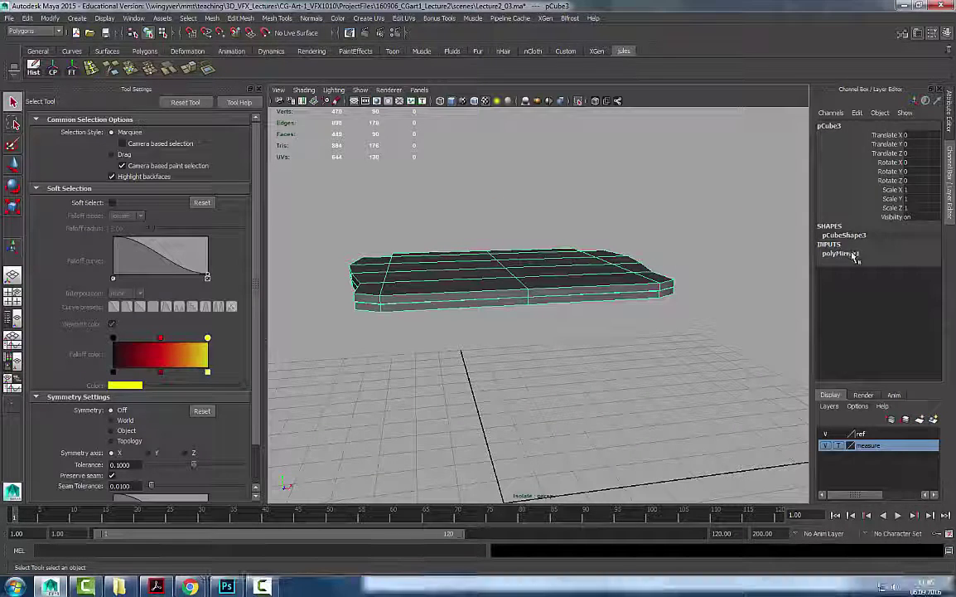
click(842, 253)
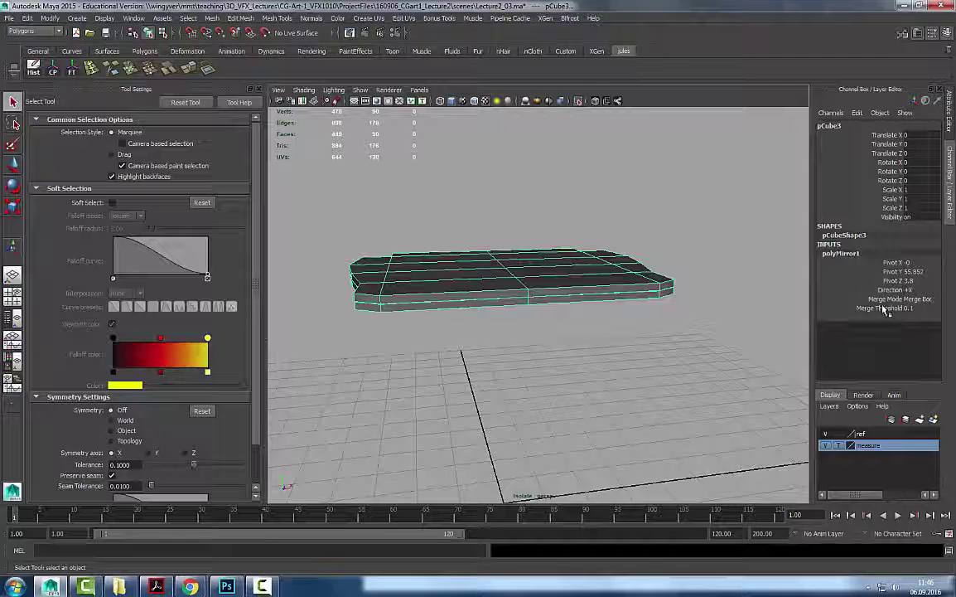
double_click(910, 307)
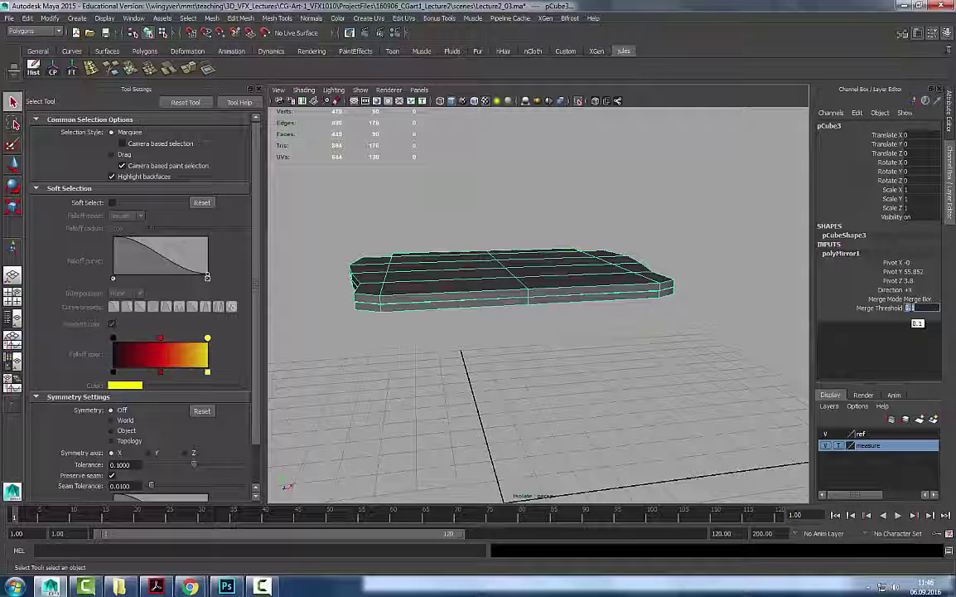
text(1)
key(Return)
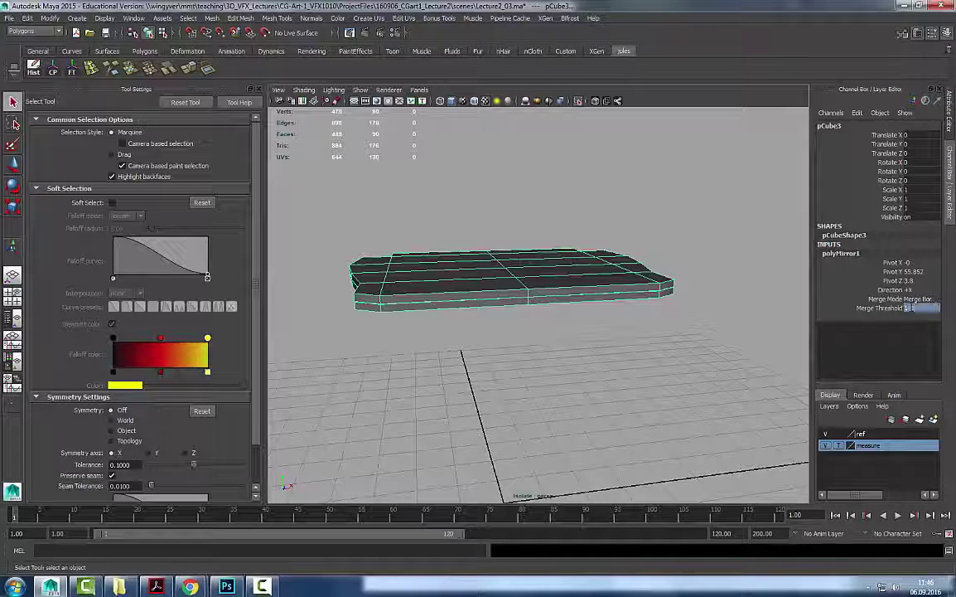
Test a large merge threshold on the seat's polyMirror1 node, and reduce it to 0.1 to check the seam.
click(912, 309)
key(Return)
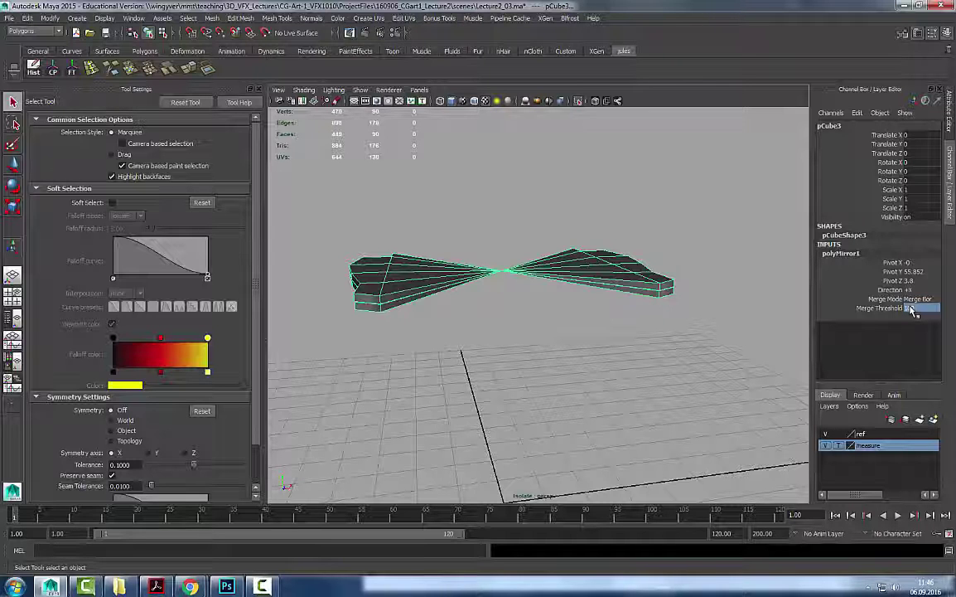
alt+drag(504, 249, 523, 262)
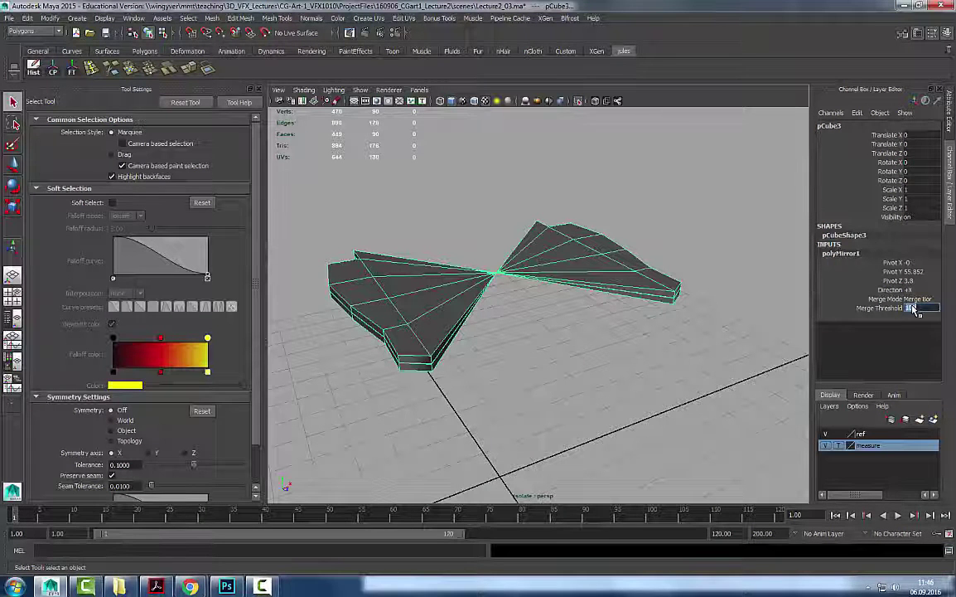
text(0.1)
key(Return)
alt+right_drag(424, 270, 702, 309)
alt+drag(702, 309, 709, 323)
alt+middle_drag(709, 322, 667, 328)
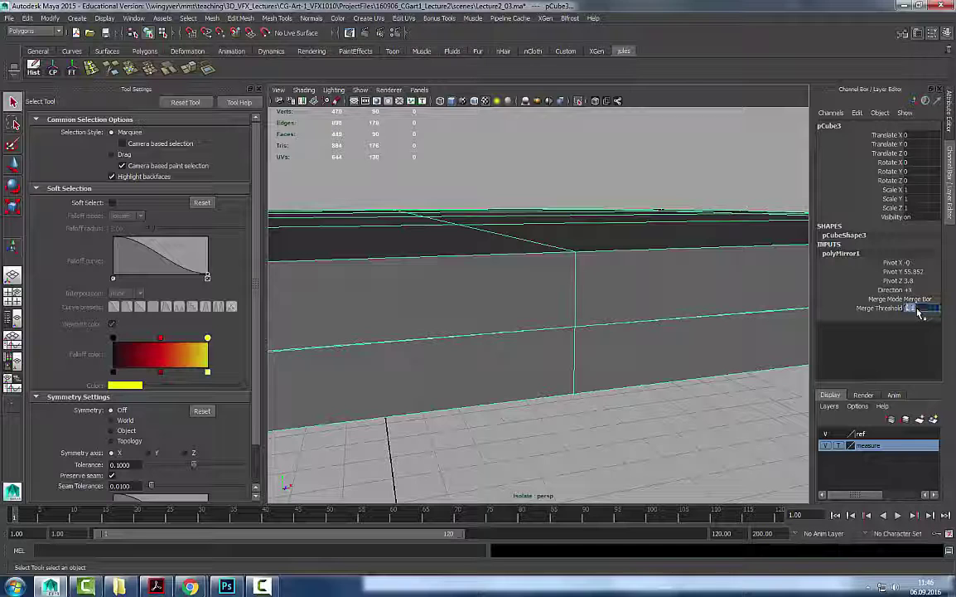
Set the merge threshold of the seat's polyMirror1 node to 0.01.
text(0.01)
key(Return)
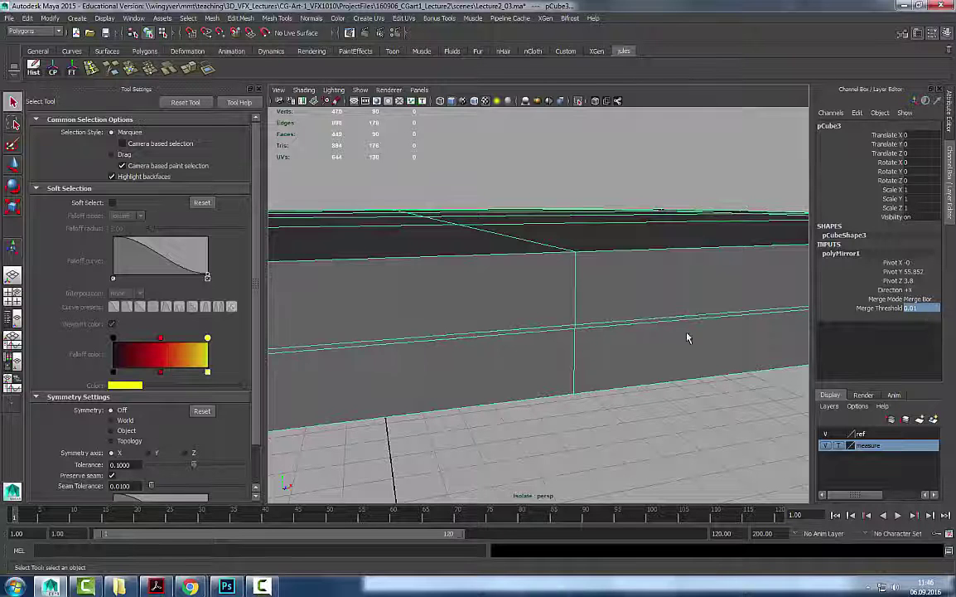
click(526, 351)
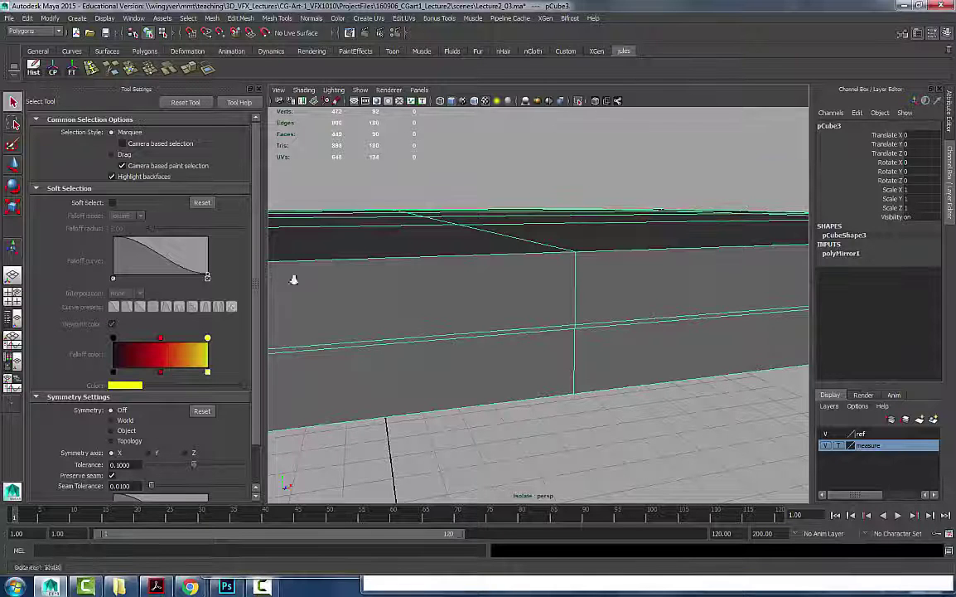
Delete the faces of the seat's mirrored half on the +X side.
alt+right_drag(293, 280, 279, 278)
alt+drag(584, 232, 561, 280)
right_drag(561, 279, 570, 328)
alt+drag(571, 329, 609, 322)
drag(675, 188, 537, 383)
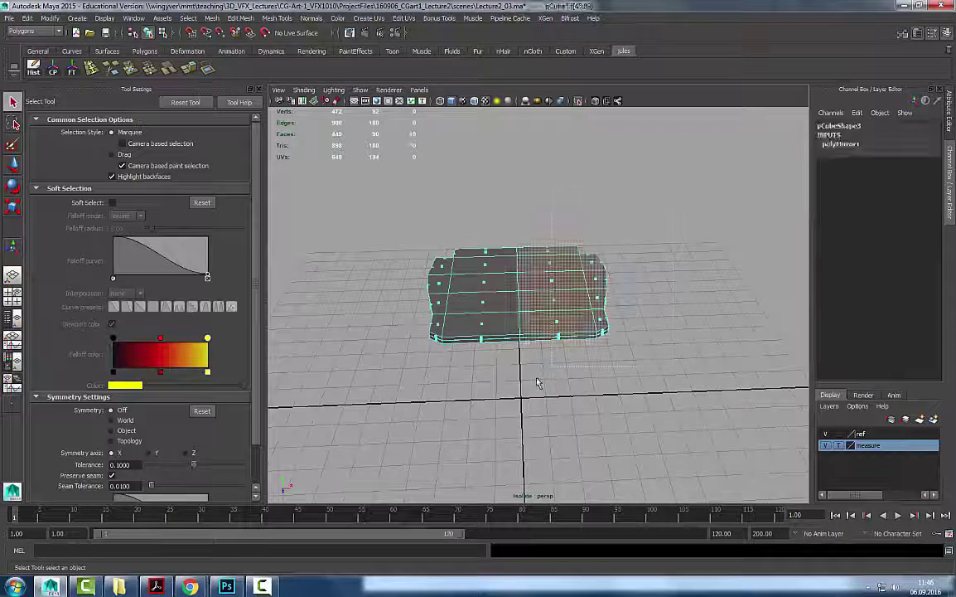
key(Delete)
Move the upper front seam vertex of the half seat slightly off the seam plane in the -X direction.
scroll(502, 439, up, 5)
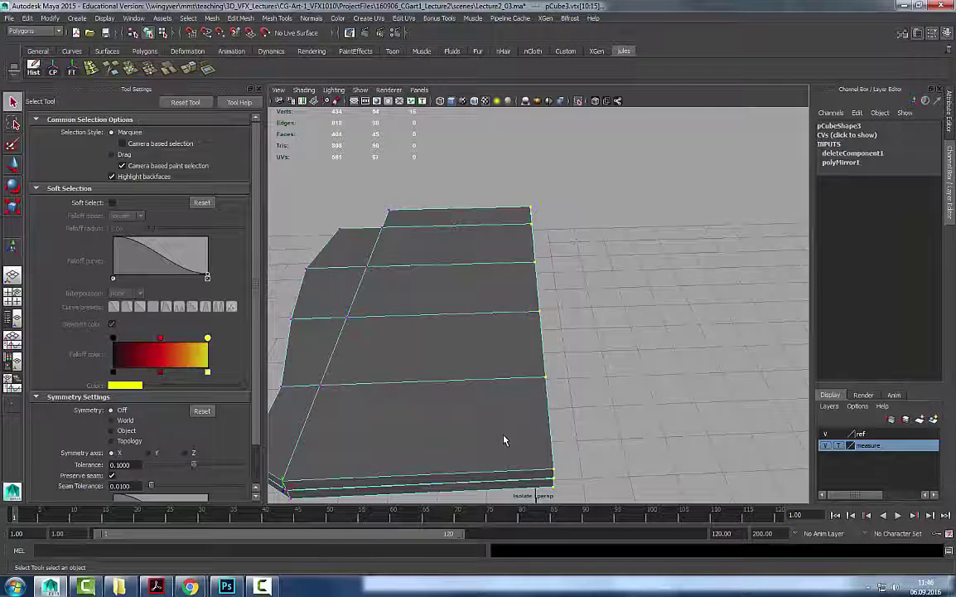
alt+drag(558, 387, 542, 379)
alt+right_drag(541, 379, 670, 293)
key(f)
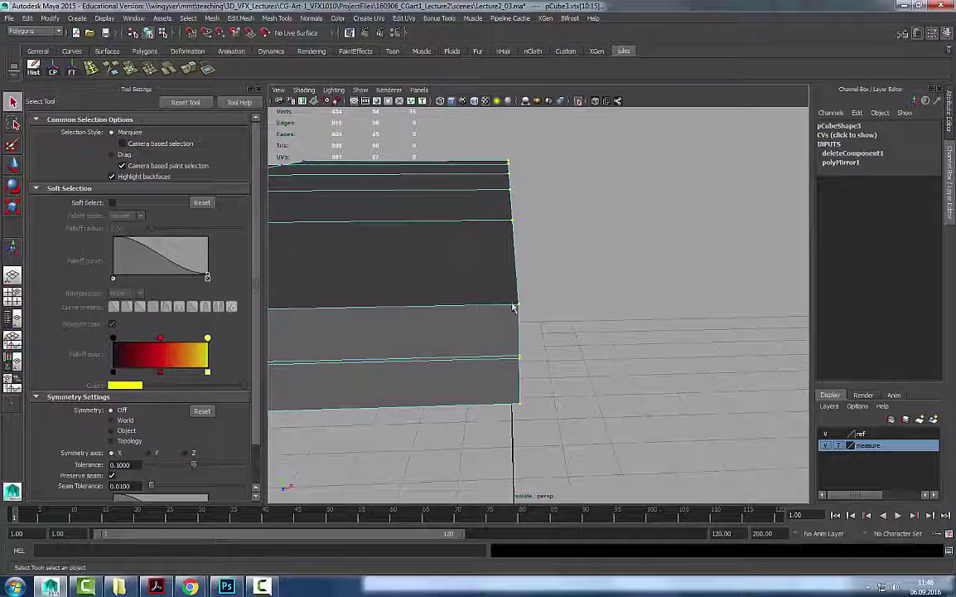
key(w)
drag(538, 302, 532, 302)
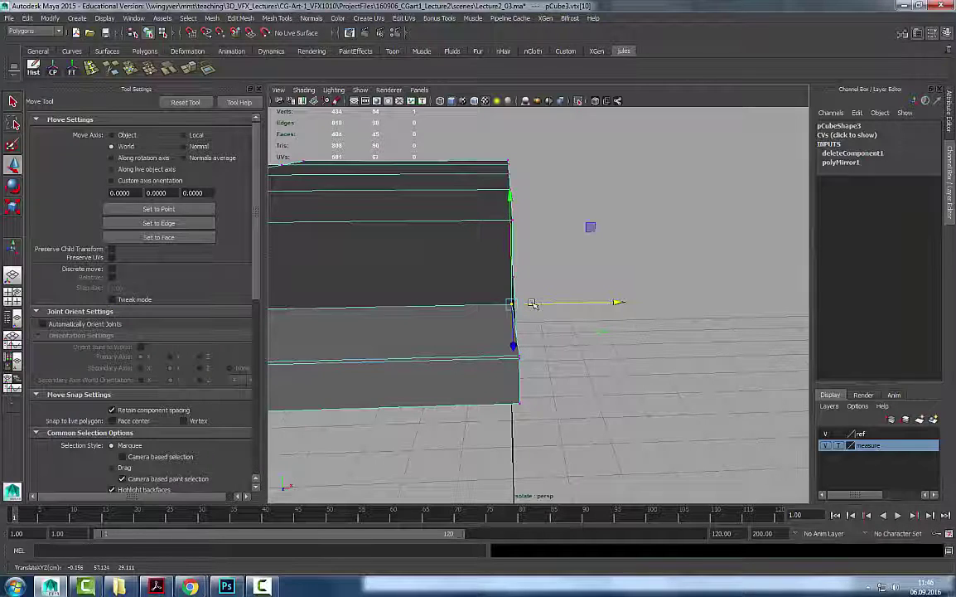
Delete the half seat's history and mirror its geometry in the +X direction, merged with the original.
key(F8)
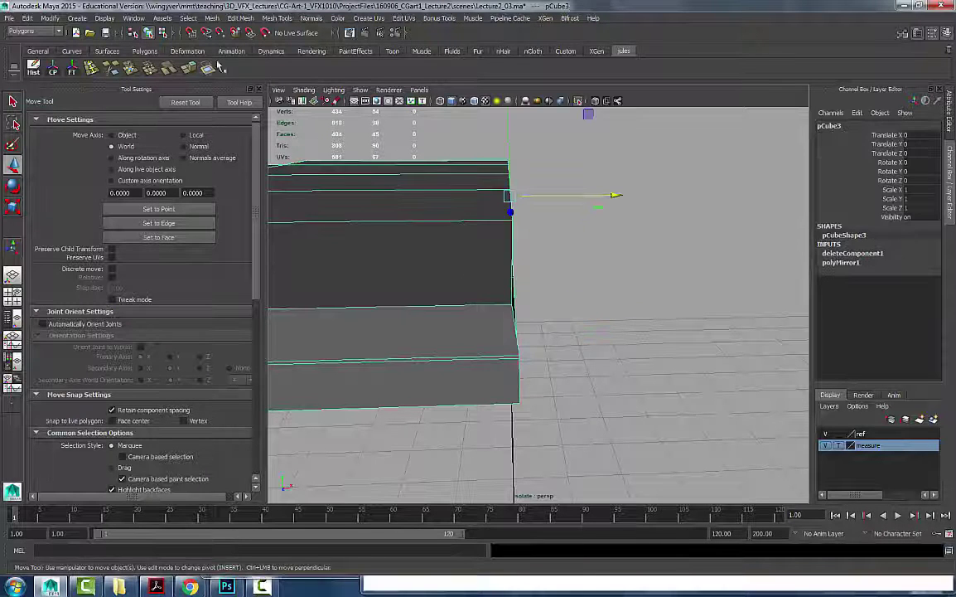
click(33, 65)
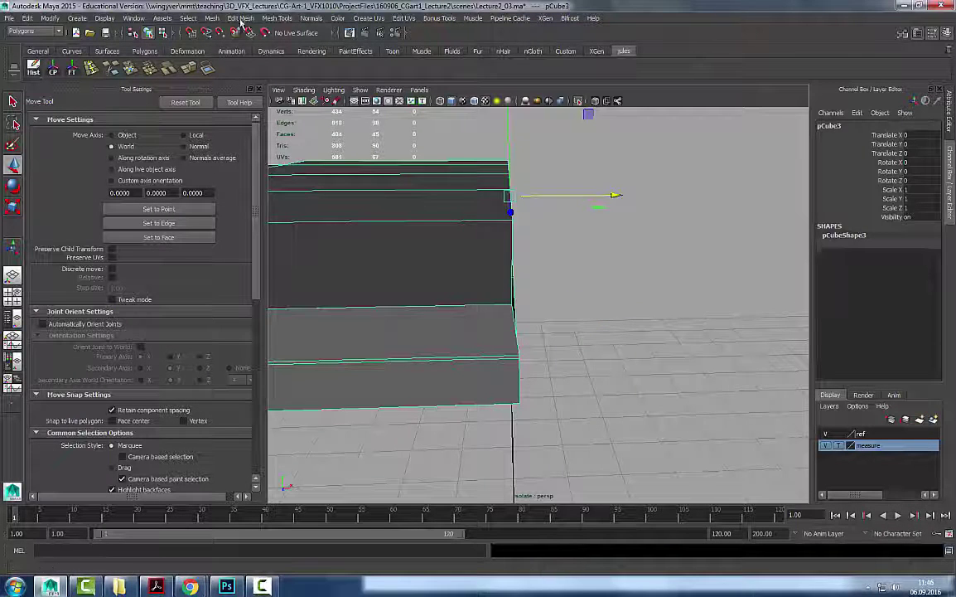
click(214, 19)
click(282, 174)
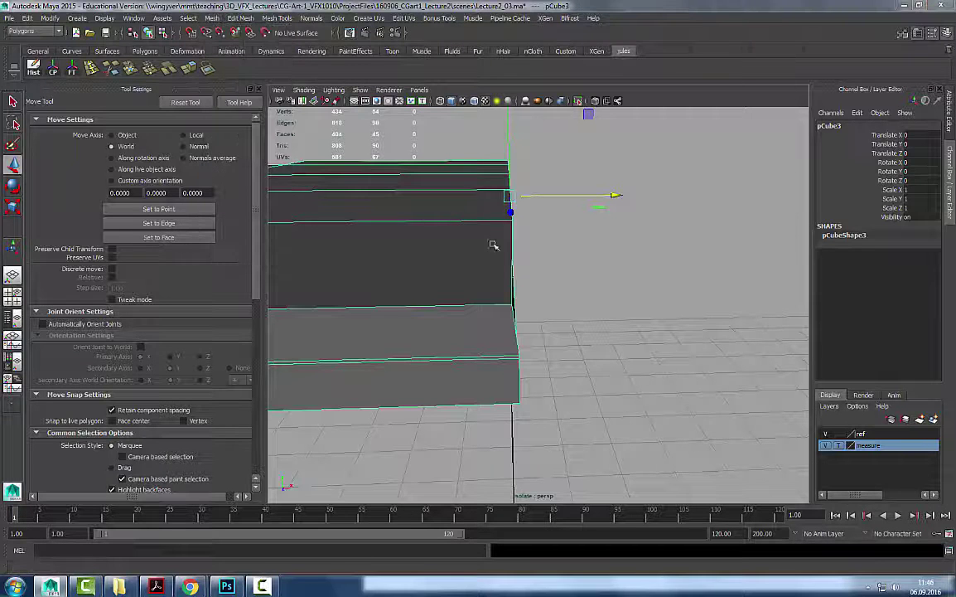
click(647, 246)
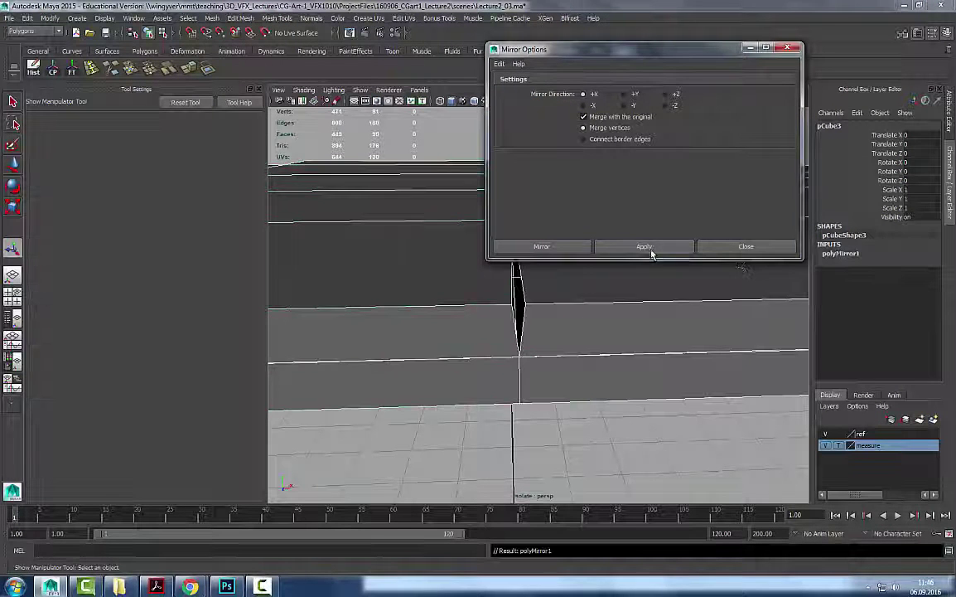
click(746, 246)
Select the two separated vertices at the seam's upper front corner and set polyMirror1's merge threshold to 0.01.
alt+drag(536, 304, 655, 333)
key(q)
key(F9)
drag(652, 292, 673, 311)
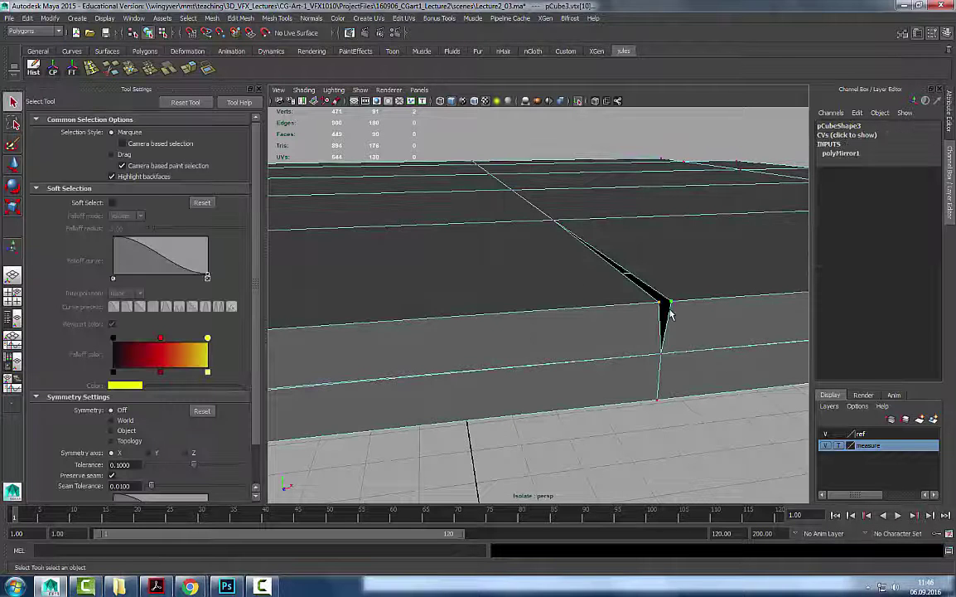
click(845, 153)
click(913, 208)
key(Return)
alt+right_drag(726, 293, 485, 276)
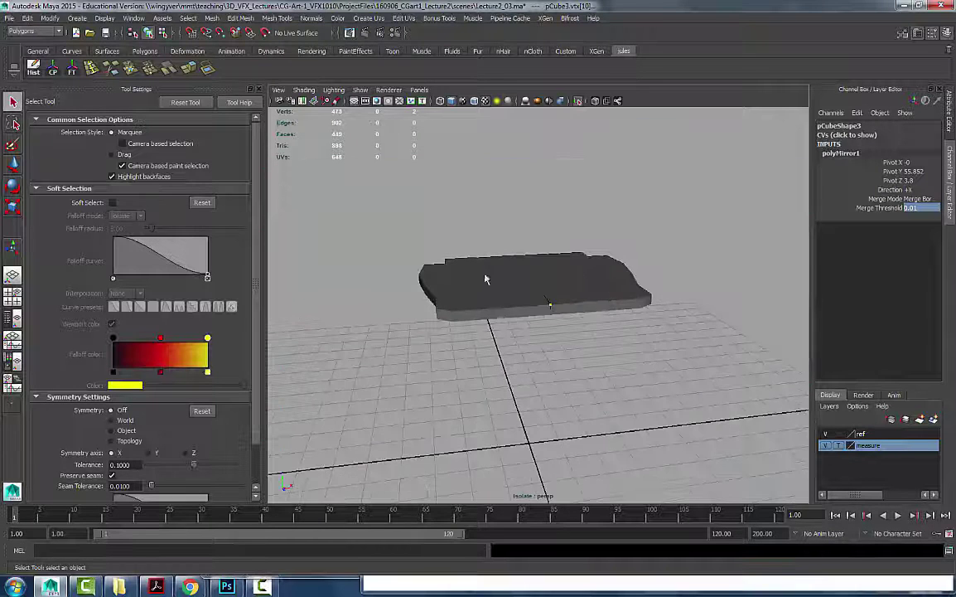
Delete the faces of the newly mirrored +X half of the seat.
click(602, 299)
alt+drag(602, 299, 546, 319)
key(F11)
drag(686, 215, 584, 407)
key(Delete)
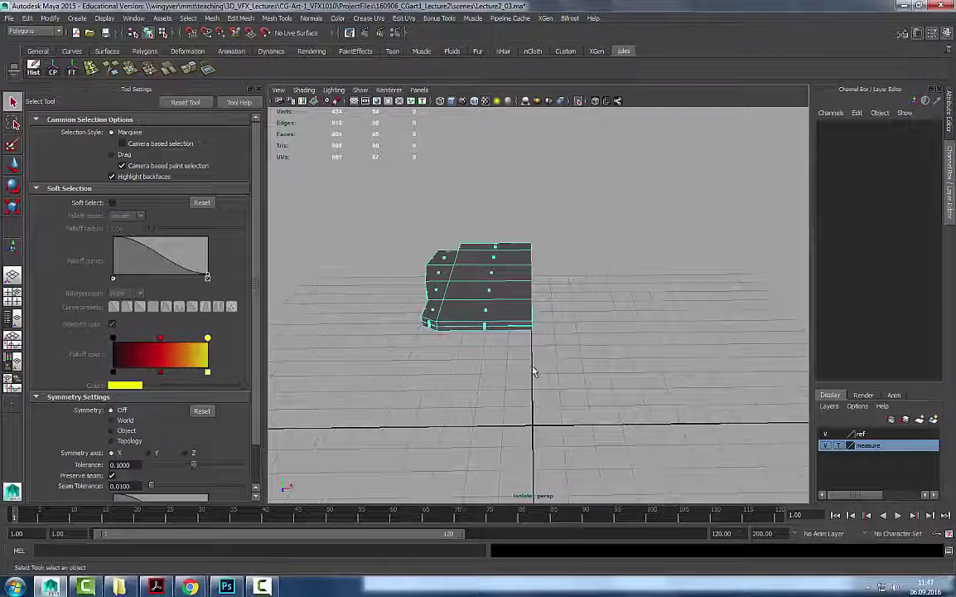
Pull some of the half seat's middle seam vertices out of line along X.
right_drag(476, 276, 422, 281)
drag(591, 202, 575, 350)
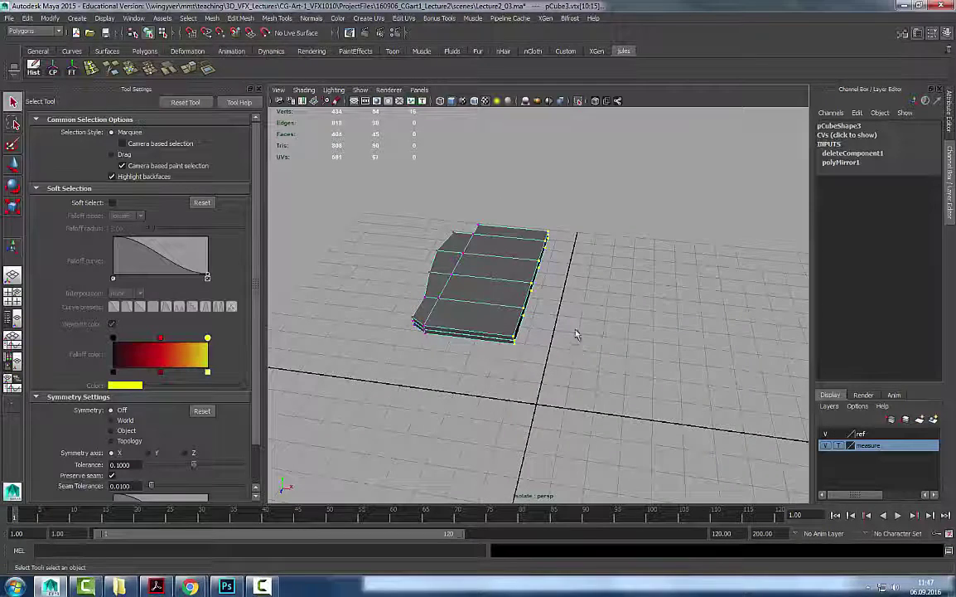
alt+drag(576, 333, 519, 296)
alt+right_drag(519, 297, 576, 274)
alt+drag(576, 274, 585, 314)
drag(515, 288, 555, 301)
key(w)
key(q)
key(w)
Select all of the half seat's seam vertices and set their absolute X position to 0.
drag(508, 265, 515, 397)
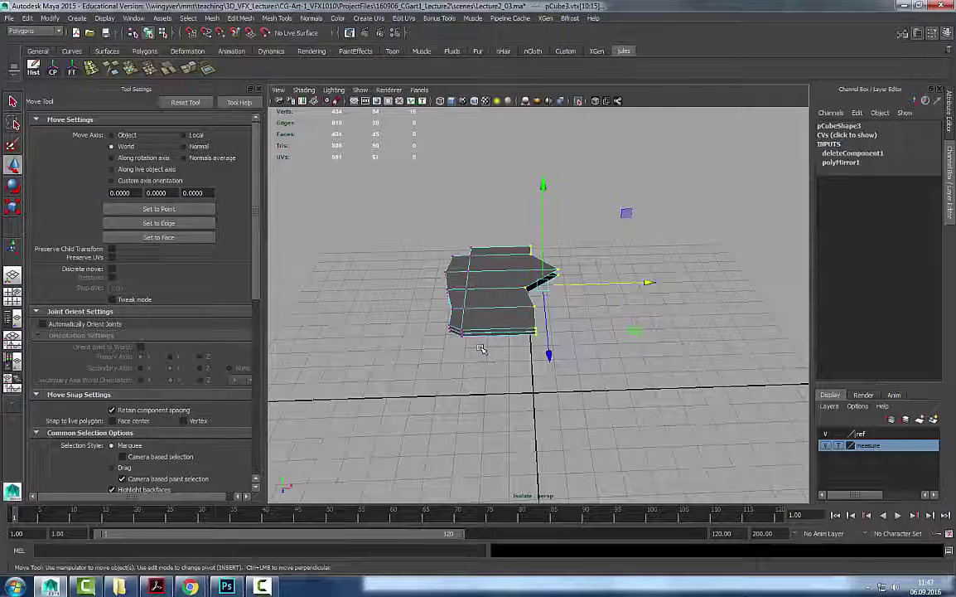
click(409, 35)
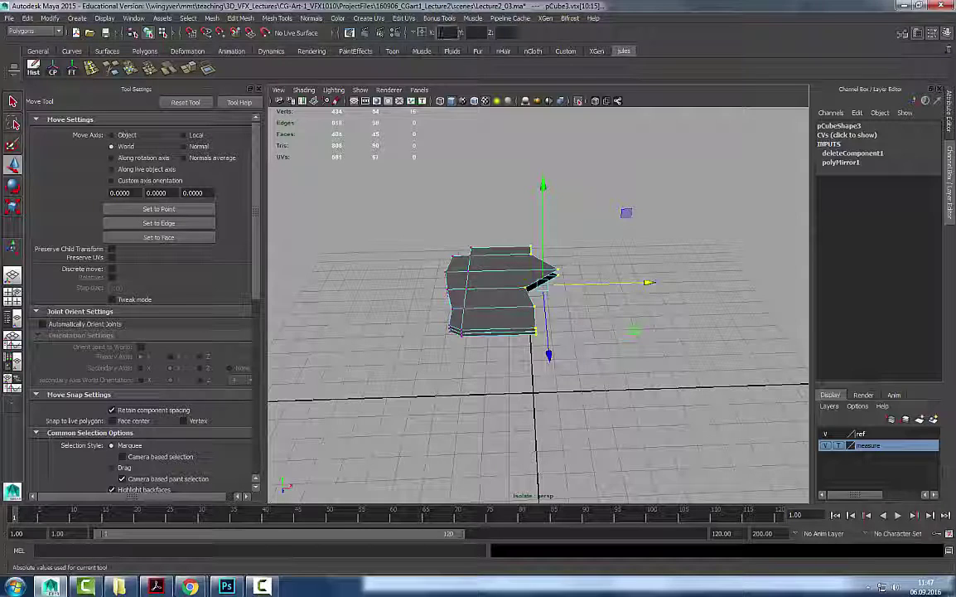
text(0)
key(Return)
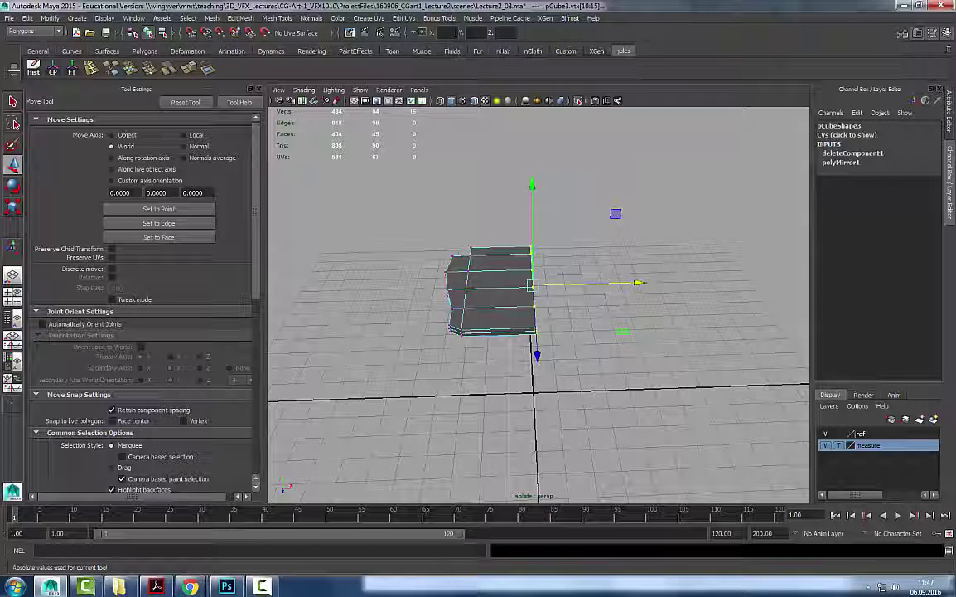
Move a seam vertex near the middle of the half seat inward along X, out of line with the others.
click(635, 153)
drag(636, 152, 530, 408)
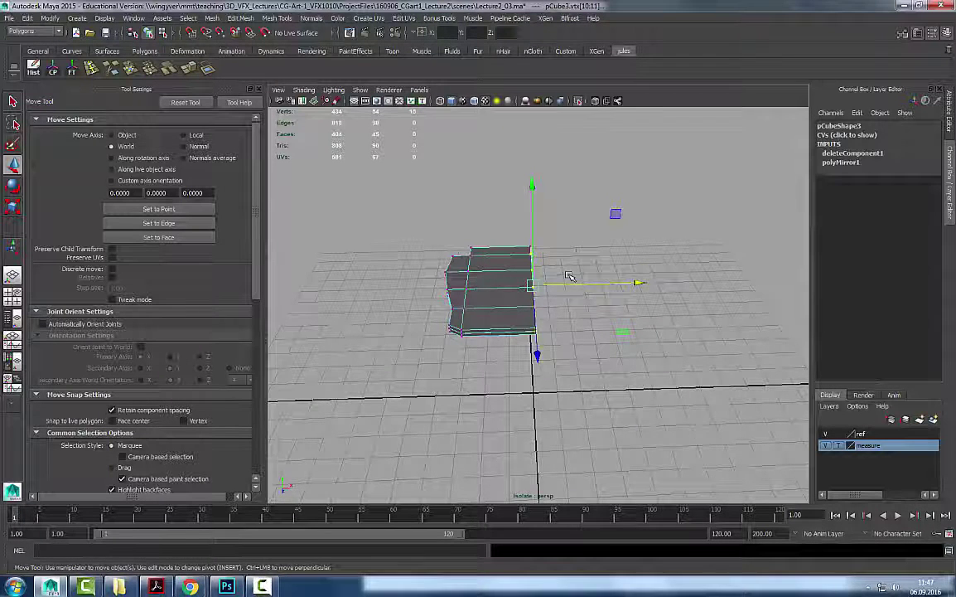
scroll(570, 275, up, 3)
alt+right_drag(632, 253, 574, 273)
alt+drag(630, 286, 626, 319)
click(609, 296)
alt+right_drag(626, 319, 663, 330)
click(533, 310)
drag(561, 314, 540, 312)
Scale all the seam vertices flat along X so that they line up on one plane.
alt+drag(550, 260, 581, 250)
alt+right_drag(581, 250, 564, 290)
alt+drag(564, 290, 572, 275)
key(r)
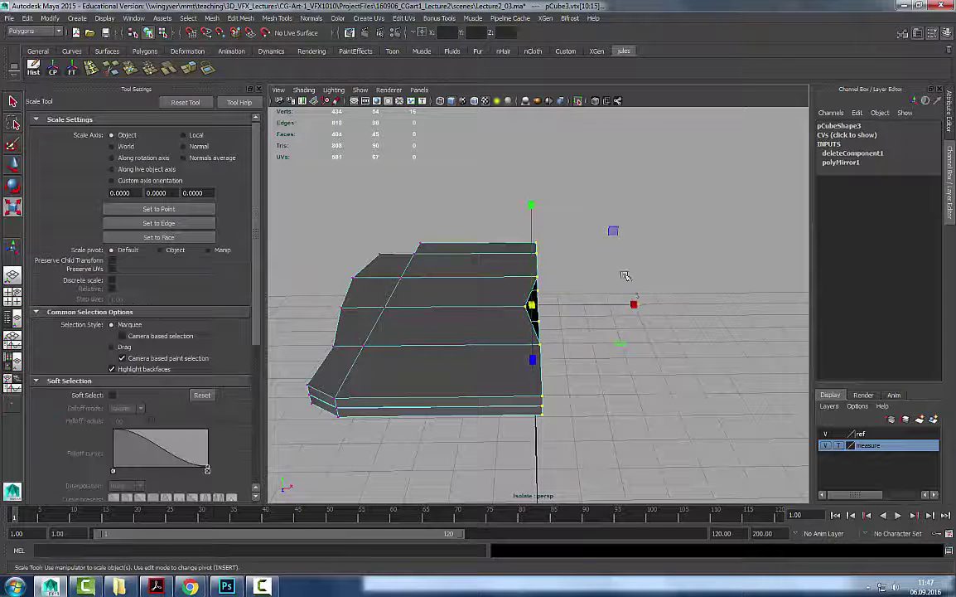
drag(634, 304, 608, 309)
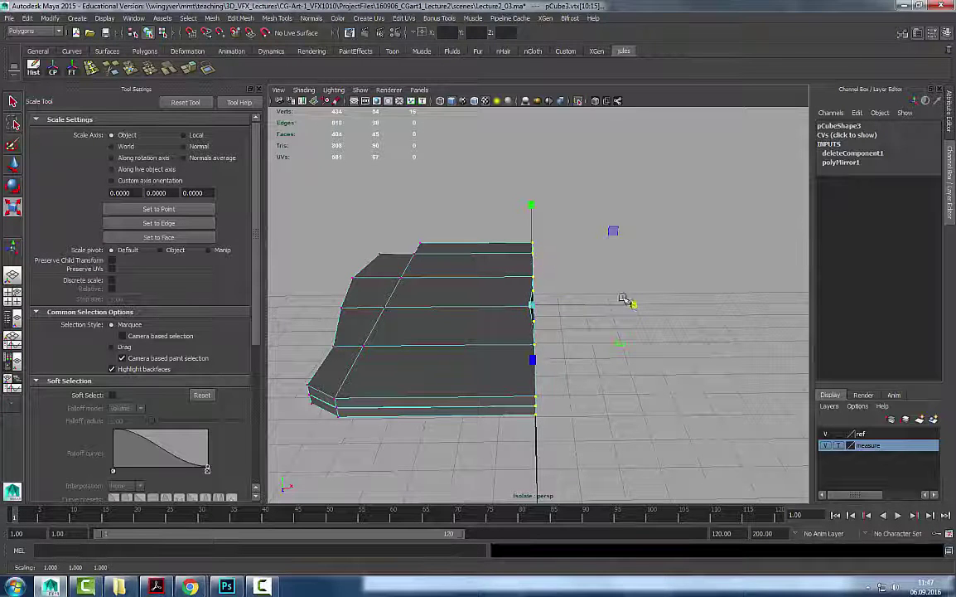
mouse_move(488, 159)
middle_down()
mouse_move(437, 158)
mouse_move(497, 168)
middle_up()
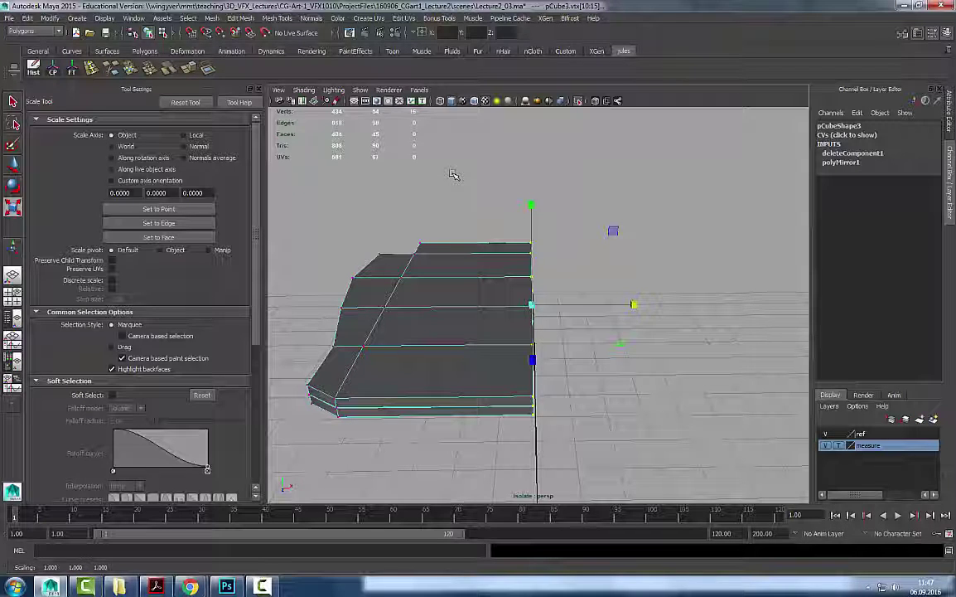
Move the aligned seam vertices along X and snap them to the grid's centre line.
key(w)
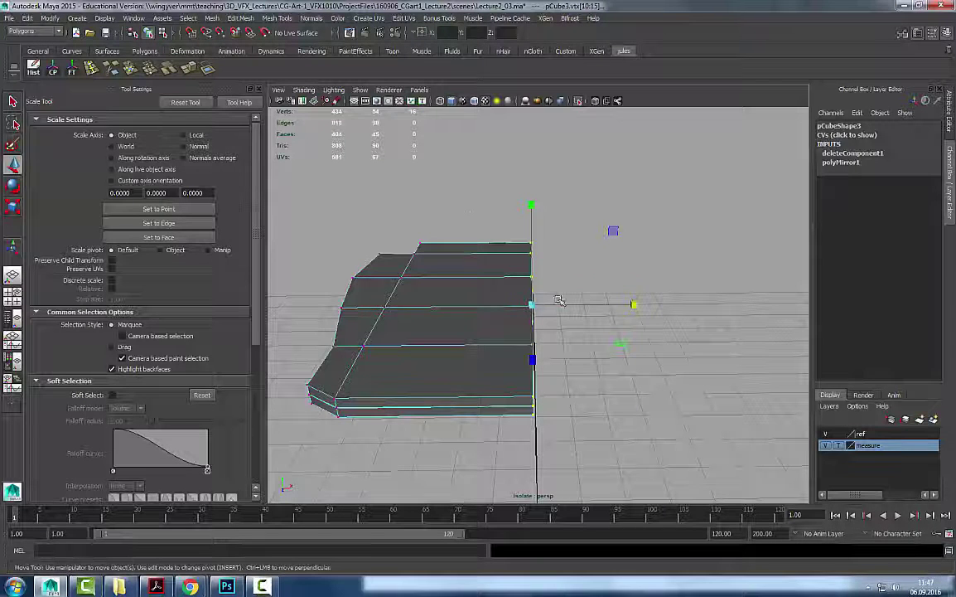
drag(544, 300, 474, 298)
alt+right_drag(650, 276, 582, 309)
alt+drag(582, 309, 580, 355)
alt+middle_drag(581, 355, 573, 311)
key(x)
drag(578, 261, 537, 380)
Delete the half seat's history and mirror its geometry in the +X direction, undoing a mistaken Mirror Cut.
key(F8)
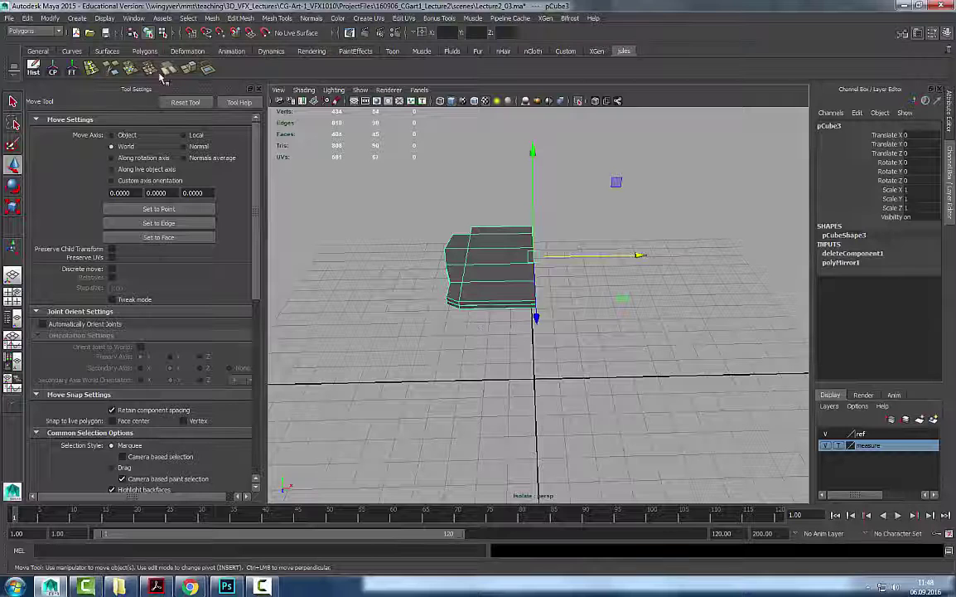
key(alt+shift+d)
click(212, 17)
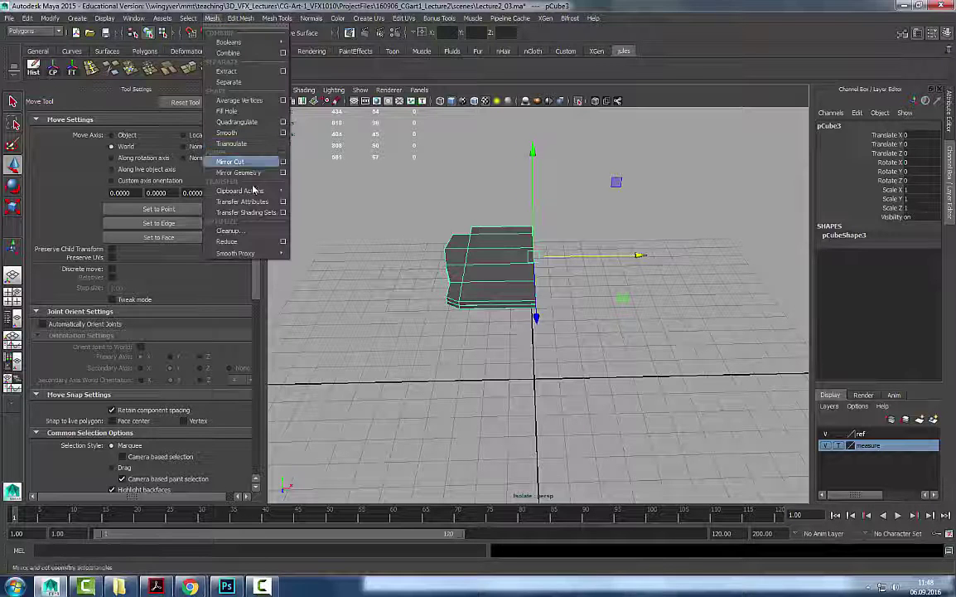
click(229, 161)
key(ctrl+z)
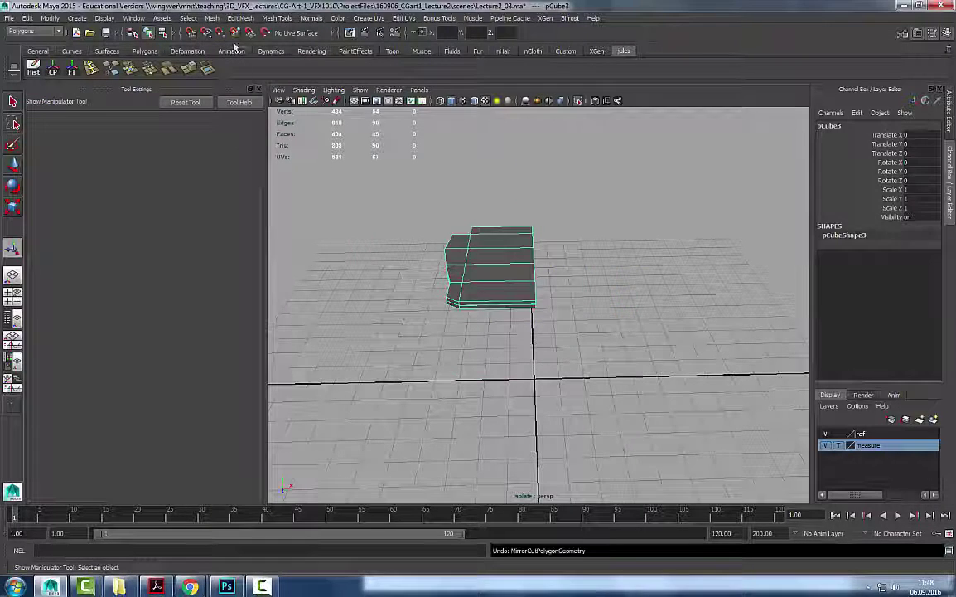
click(213, 17)
click(229, 157)
Set the merge threshold of the new polyMirror1 node to 0.01 so the two close edge loops stay separate.
alt+right_drag(411, 232, 696, 280)
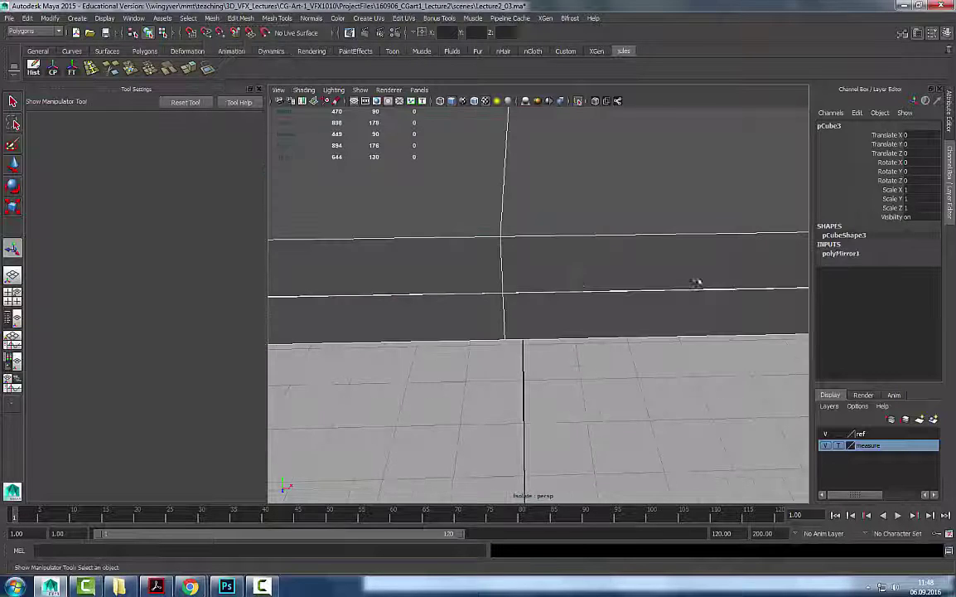
click(867, 255)
click(916, 309)
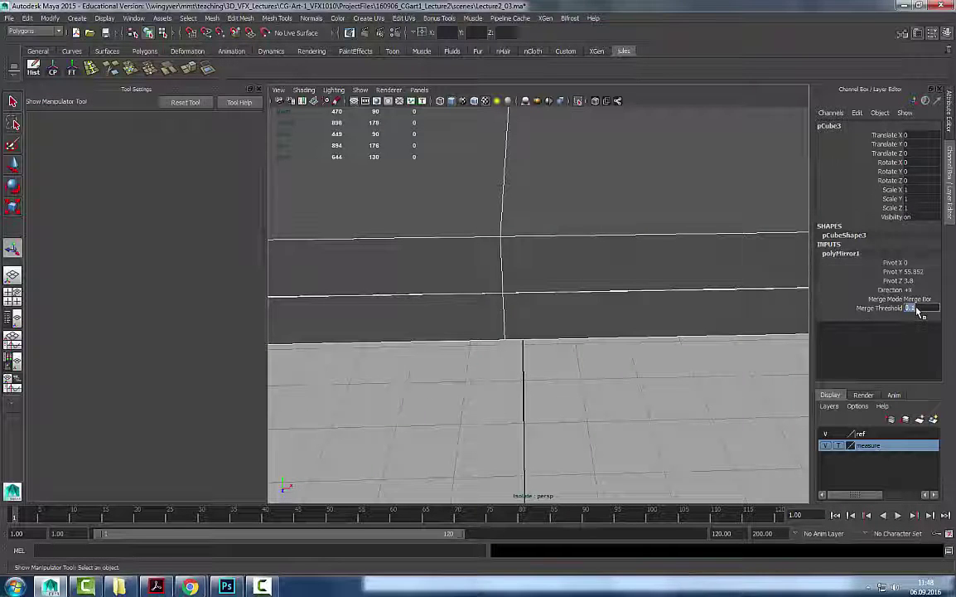
text(0.01)
key(Return)
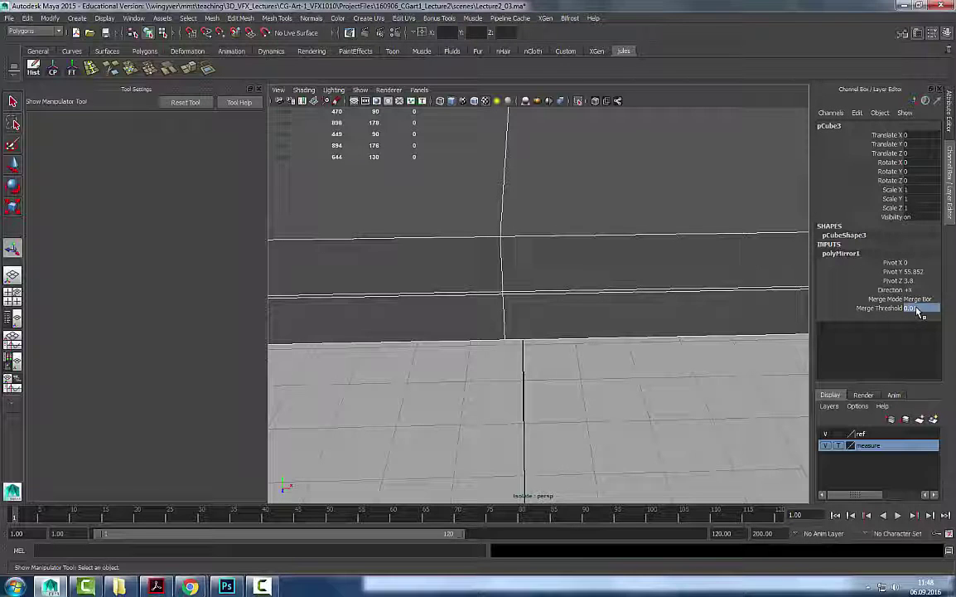
Return the mirrored seat to object mode, reselect it and switch it to edge selection.
click(545, 221)
alt+right_drag(531, 237, 281, 300)
alt+drag(526, 282, 455, 296)
right_drag(523, 291, 577, 233)
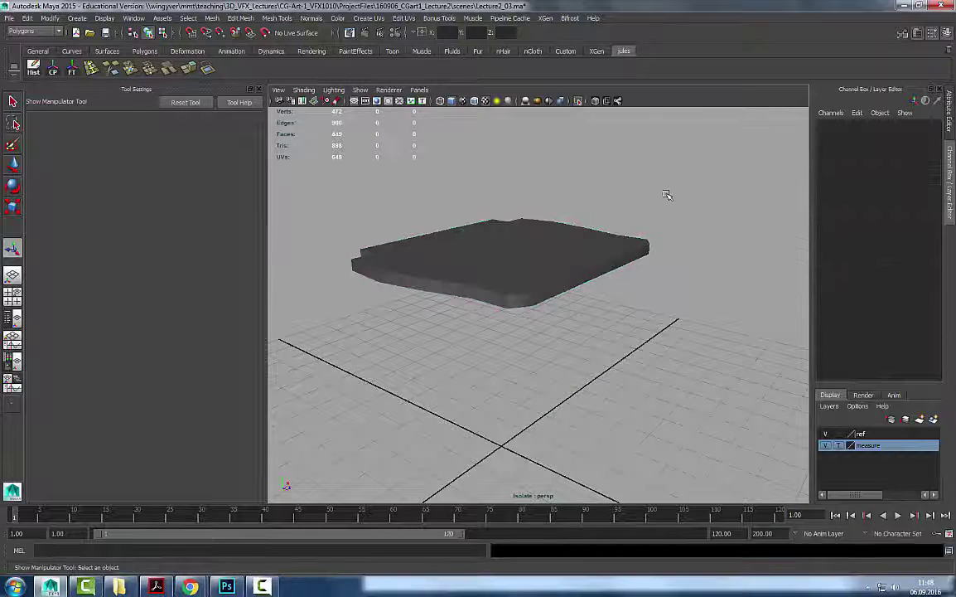
click(571, 247)
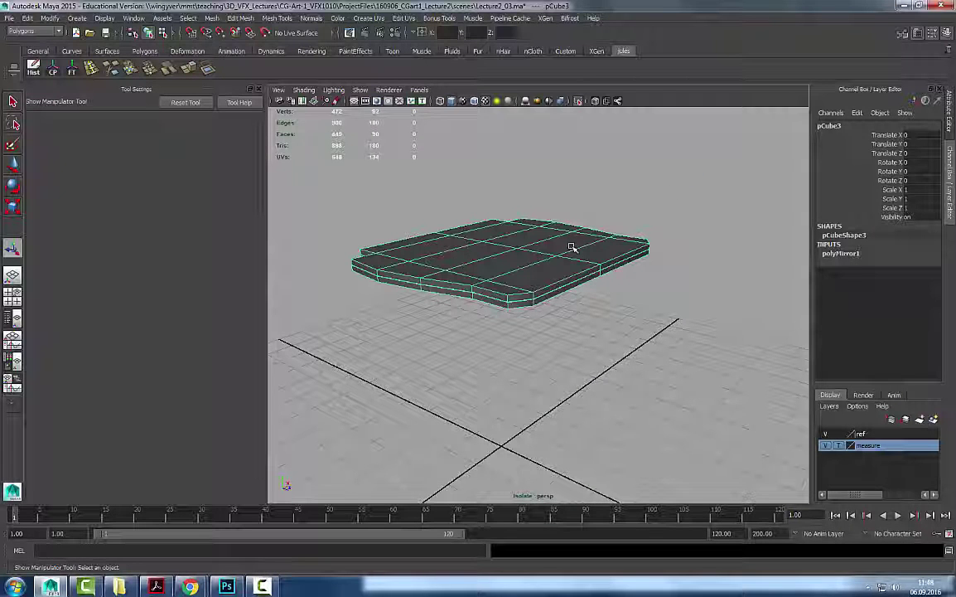
right_drag(572, 247, 565, 278)
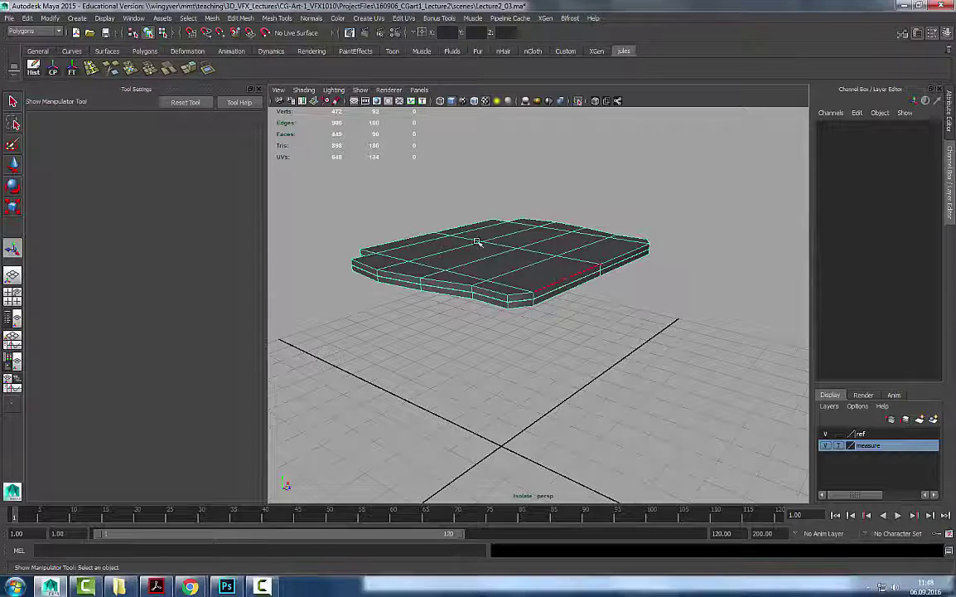
Select the seat's outline edges and front-to-back edge loops in wireframe display, leaving the crosswise edges out.
alt+drag(504, 285, 483, 331)
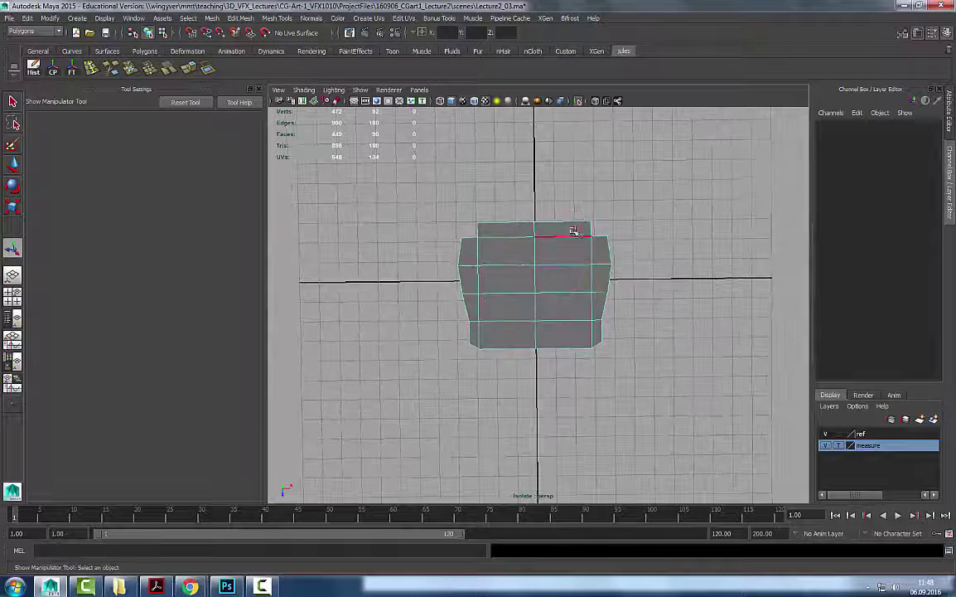
drag(572, 233, 569, 329)
alt+drag(592, 345, 529, 284)
alt+right_drag(530, 284, 619, 278)
mouse_move(619, 278)
alt+middle_down()
mouse_move(621, 312)
mouse_move(666, 301)
mouse_move(611, 283)
alt+middle_up()
key(4)
alt+drag(610, 284, 614, 273)
double_click(615, 224)
alt+drag(588, 251, 534, 284)
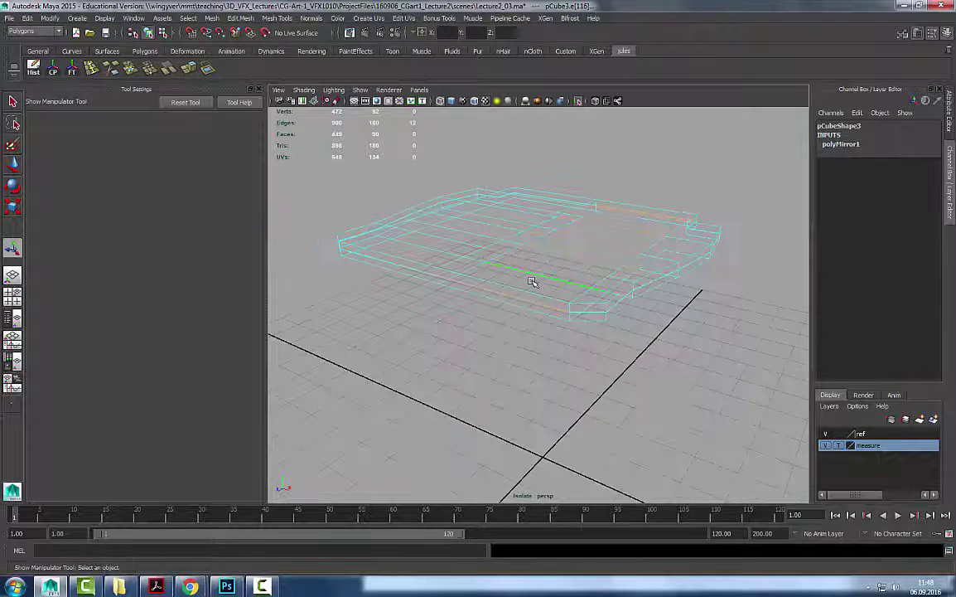
alt+right_drag(666, 366, 427, 202)
alt+right_drag(662, 404, 710, 320)
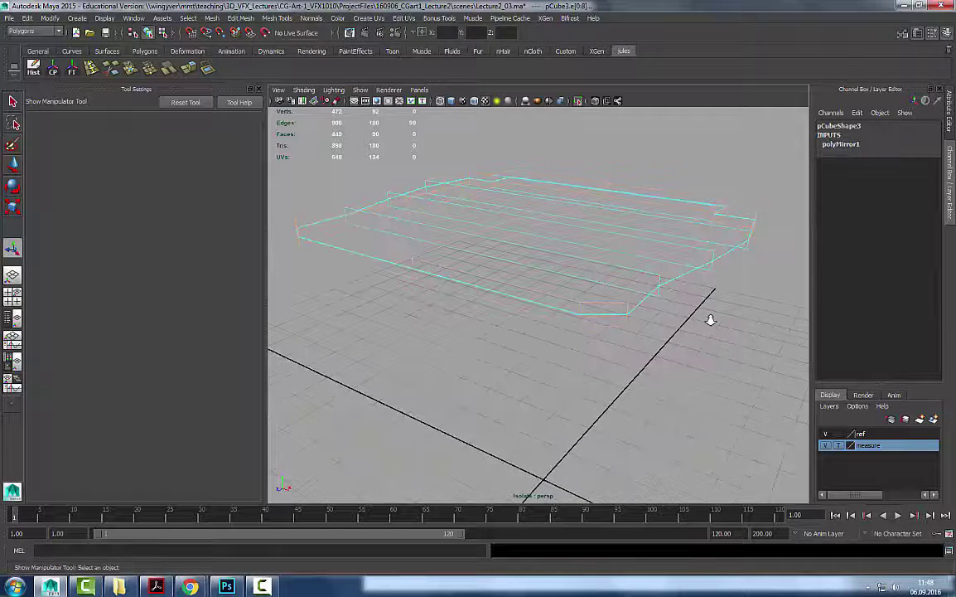
click(538, 194)
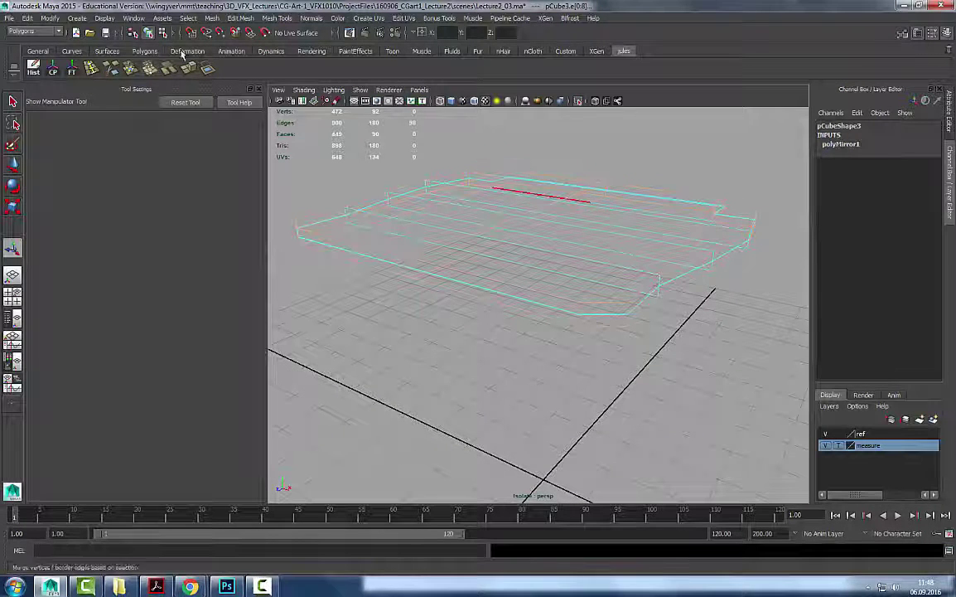
Bevel the selected seat edges, then return to object mode and shaded display with the seat selected.
click(218, 19)
mouse_move(238, 18)
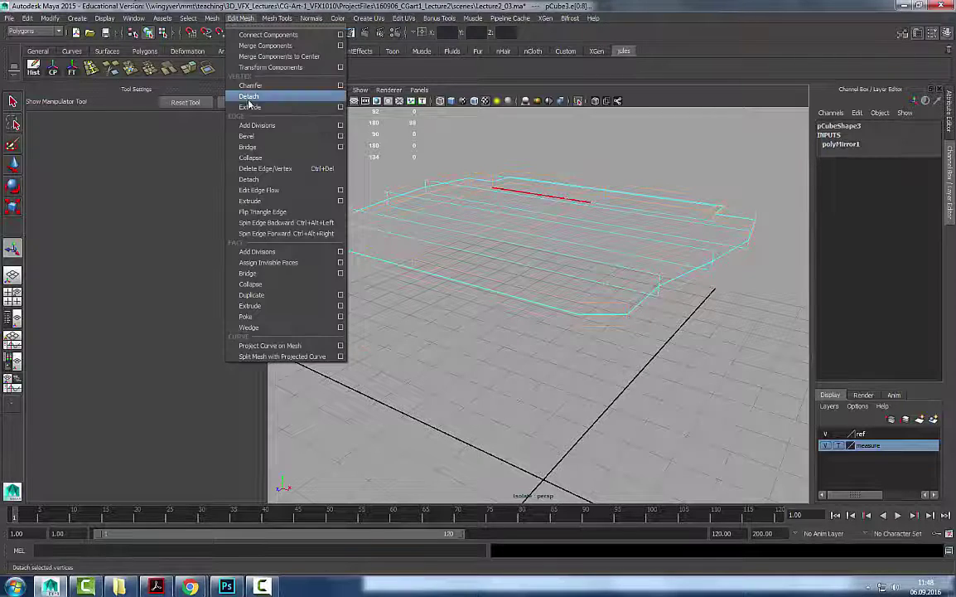
click(260, 138)
key(q)
right_drag(675, 269, 769, 206)
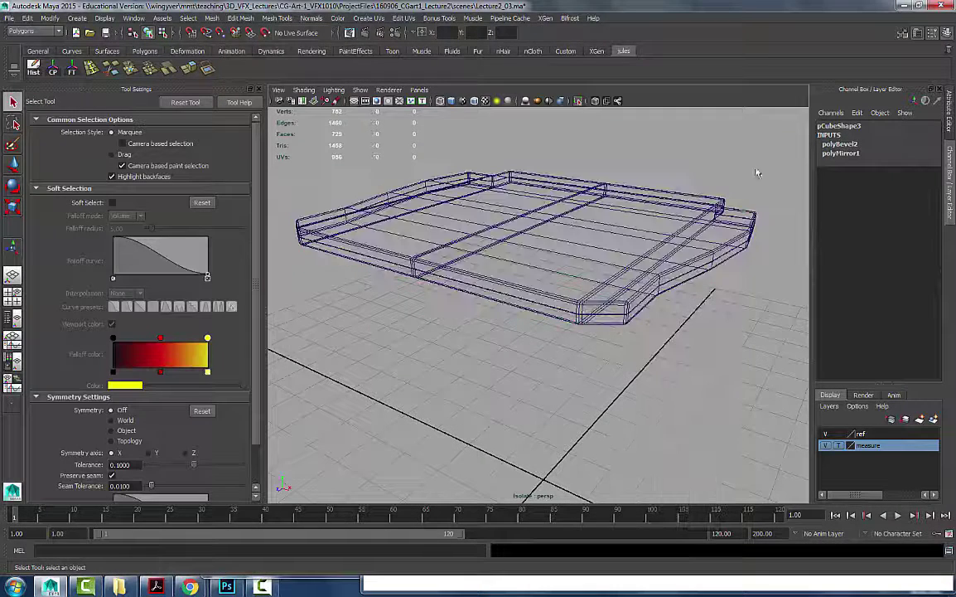
click(686, 238)
key(5)
click(703, 286)
click(682, 277)
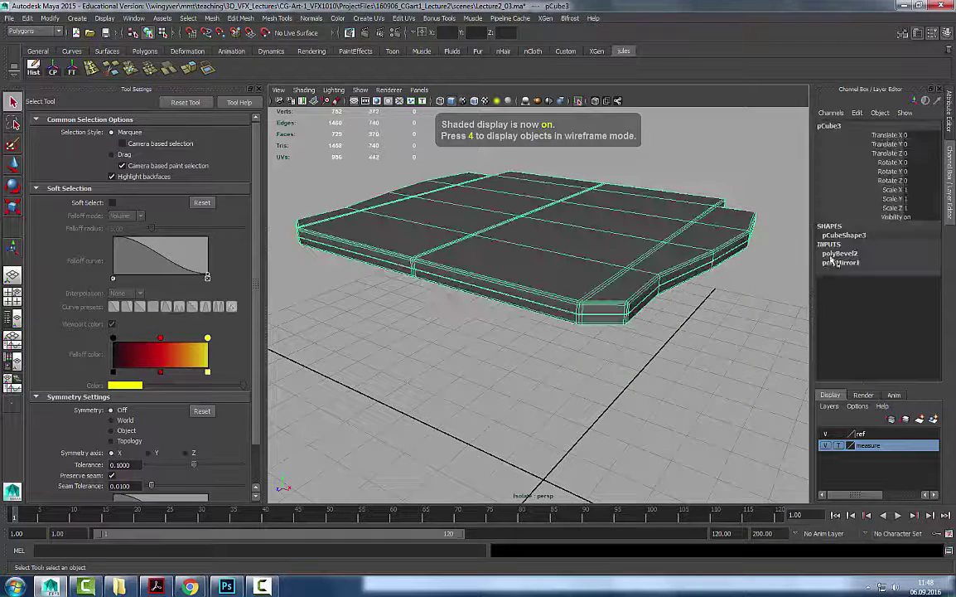
click(500, 317)
click(641, 273)
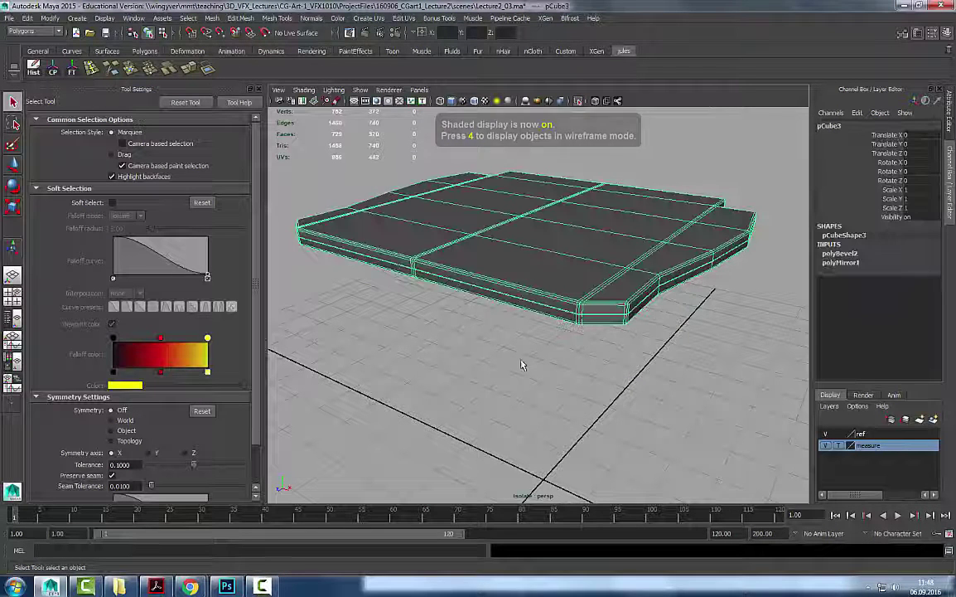
Set the Fraction of the seat's polyBevel2 node to 0.1 and deselect the seat.
click(840, 253)
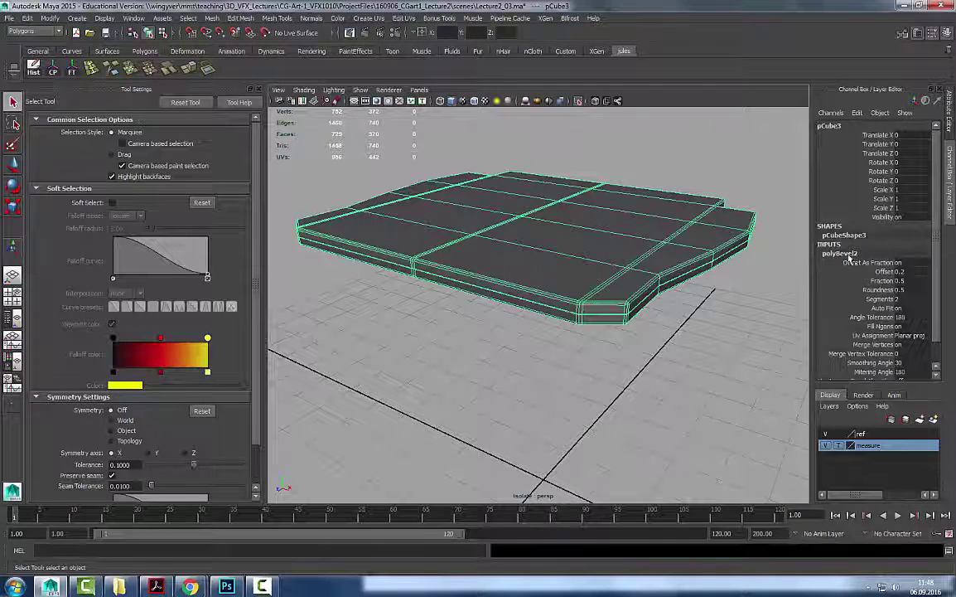
click(904, 283)
text(0.1)
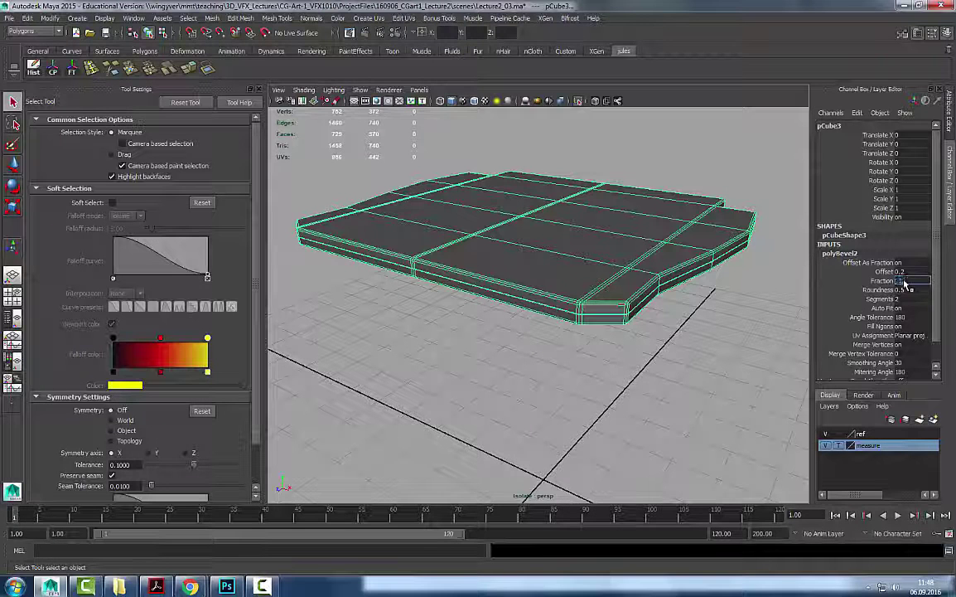
key(Return)
click(743, 197)
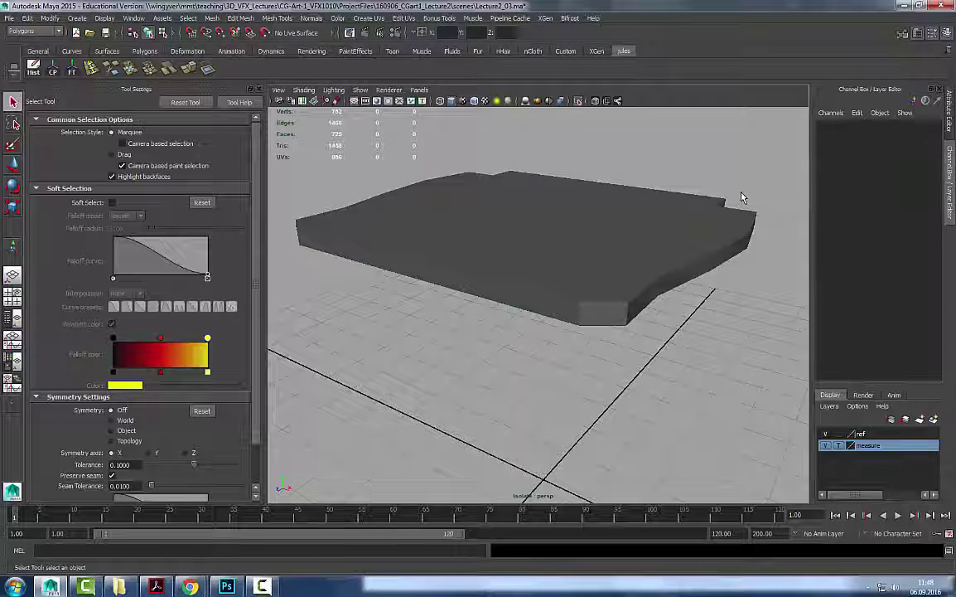
Turn off the seat's isolation and examine the whole chair, checking both front legs.
key(ctrl+1)
alt+drag(741, 199, 580, 363)
click(499, 354)
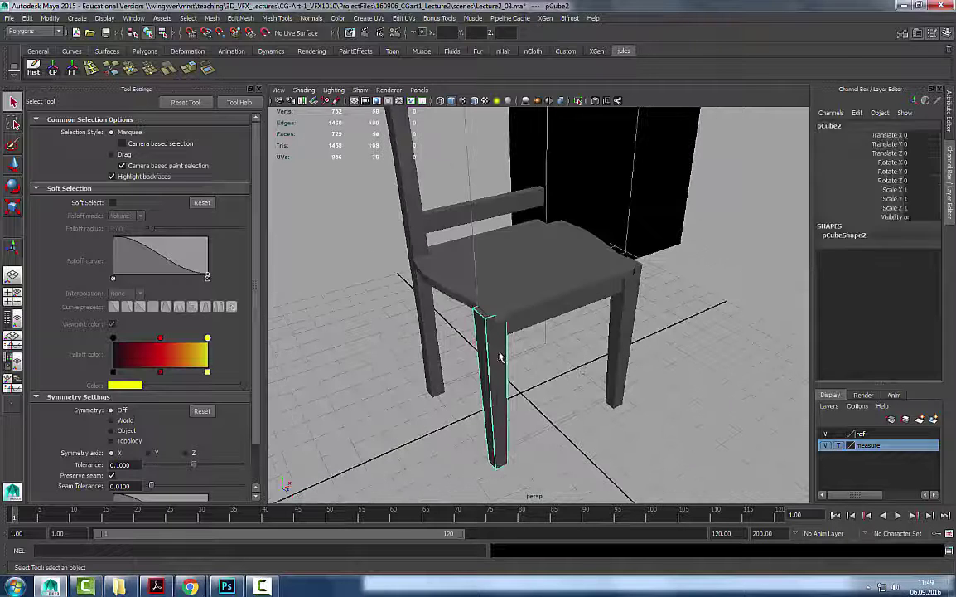
alt+drag(651, 298, 574, 282)
shift+click(615, 343)
alt+drag(642, 357, 384, 287)
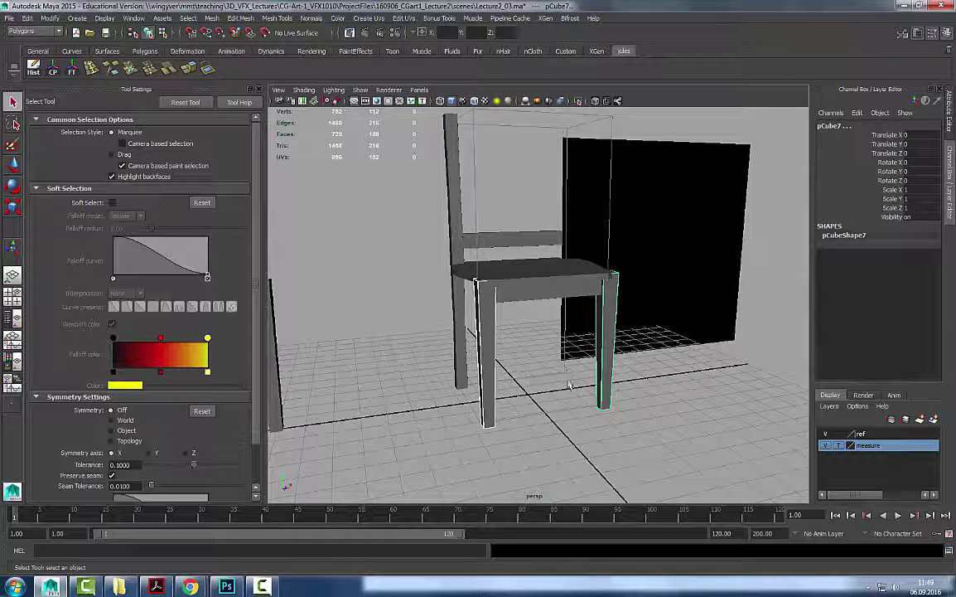
click(507, 340)
scroll(547, 377, down, 4)
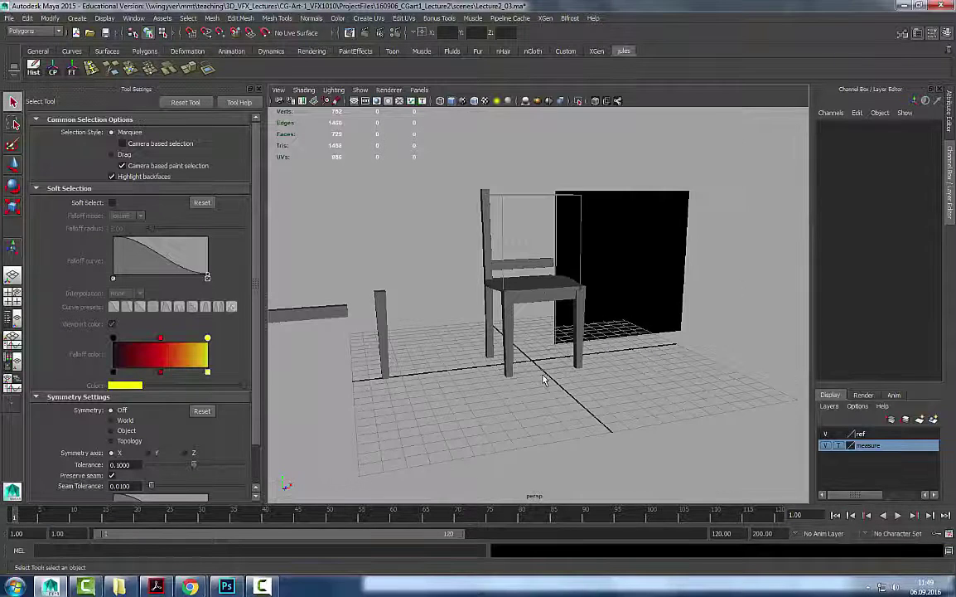